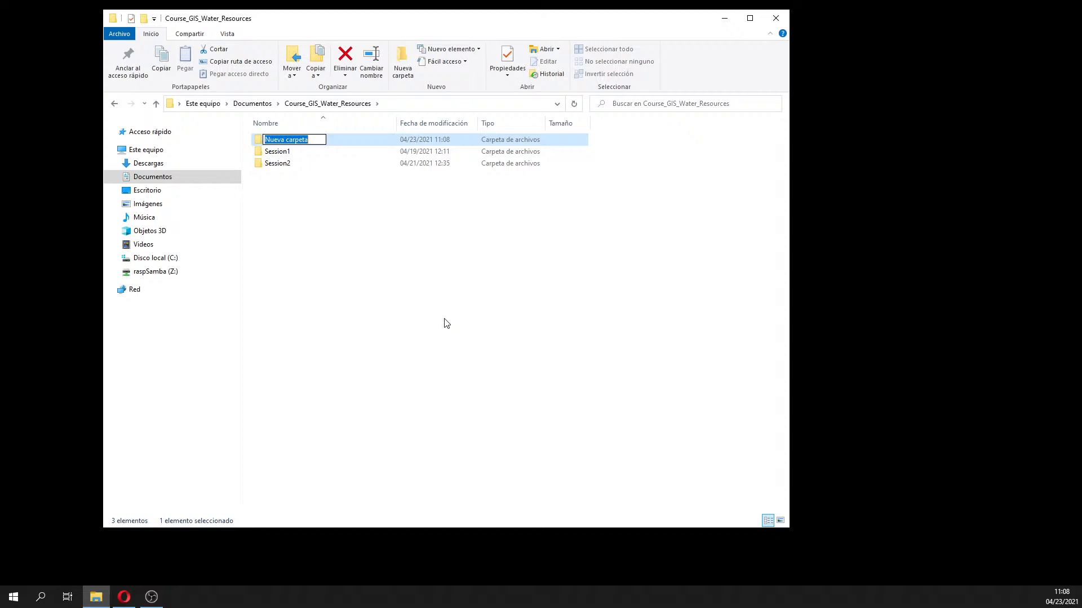
Name the folder Session3, then create a Txt subfolder inside it and open it
type("Session3")
key("Return")
key("Return")
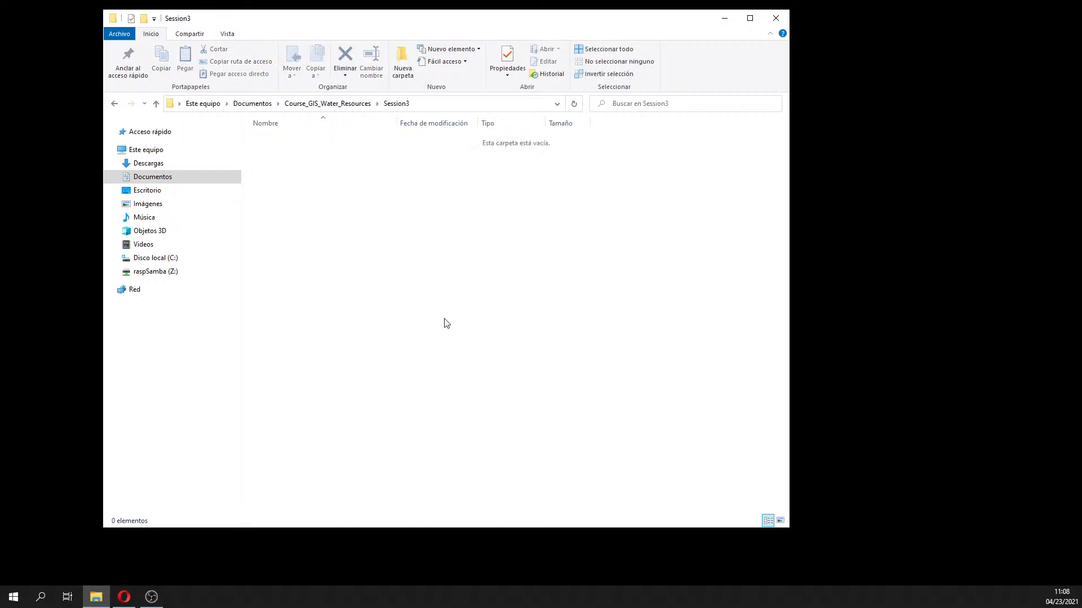
right_click(325, 248)
mouse_move(428, 380)
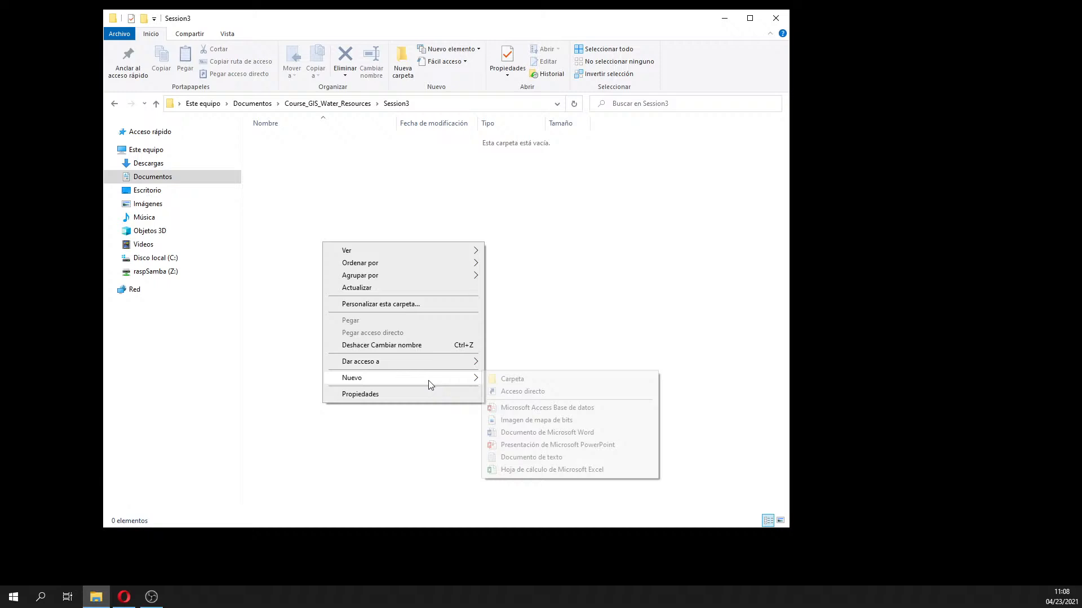
left_click(513, 381)
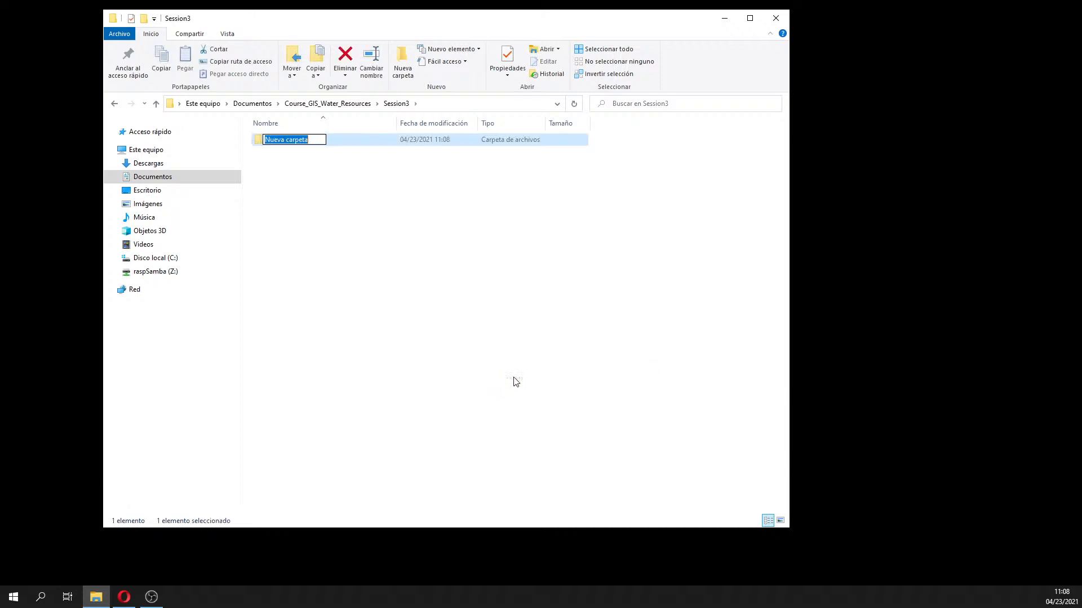
type("Txt")
key("Return")
double_click(269, 141)
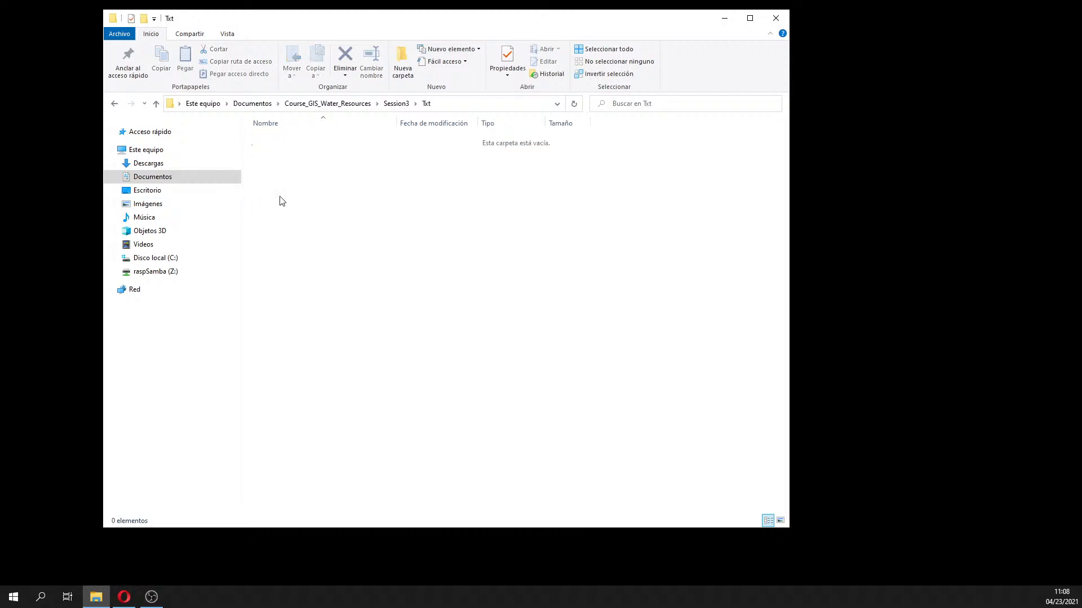
Create an empty text document named point_hydrometry in the Txt folder
right_click(289, 217)
mouse_move(366, 356)
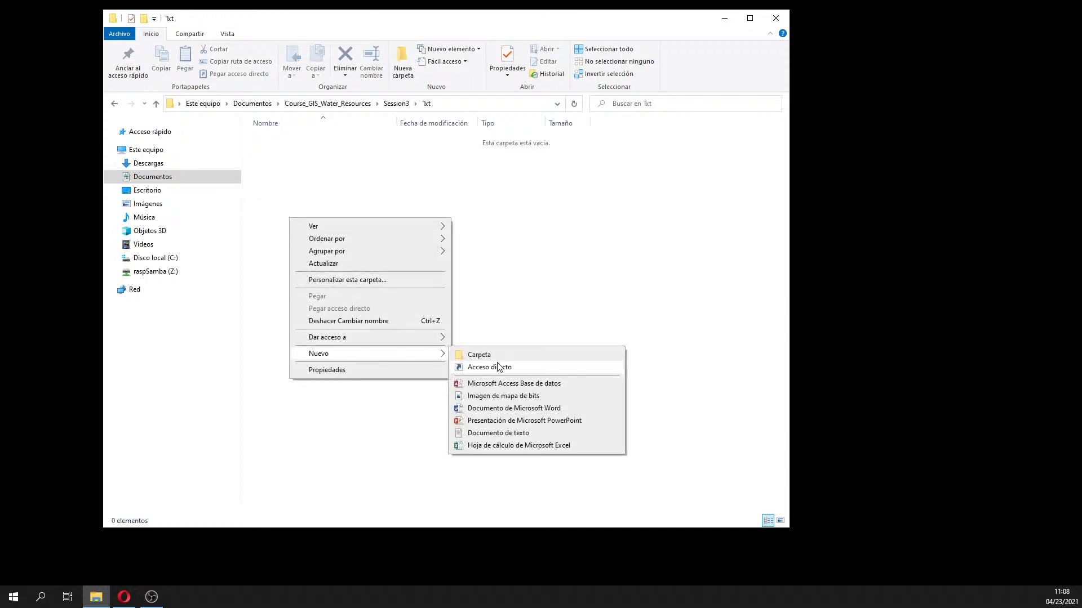
left_click(485, 433)
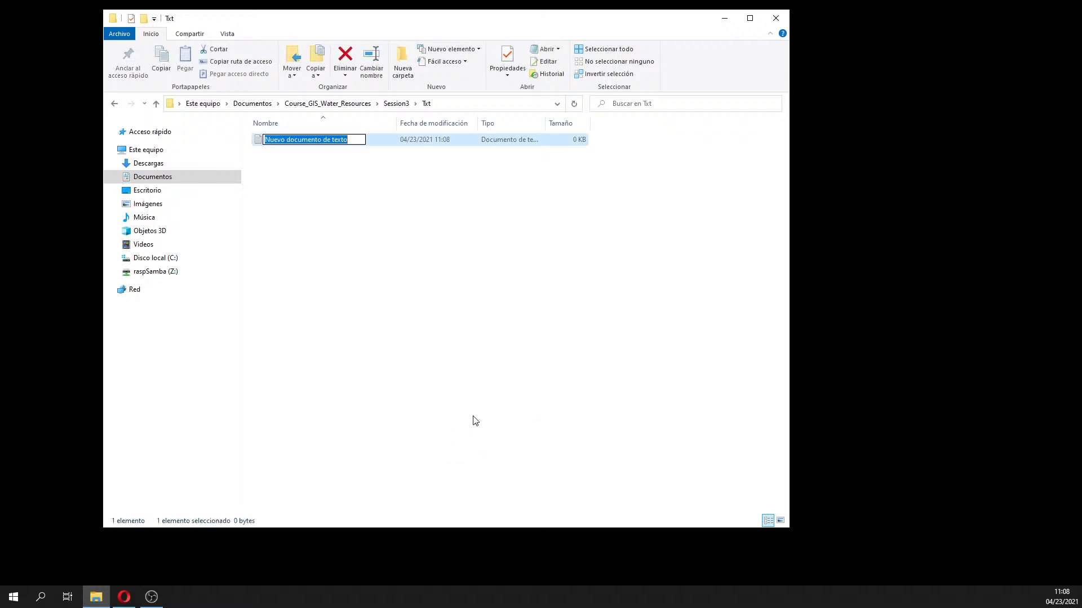
type("p")
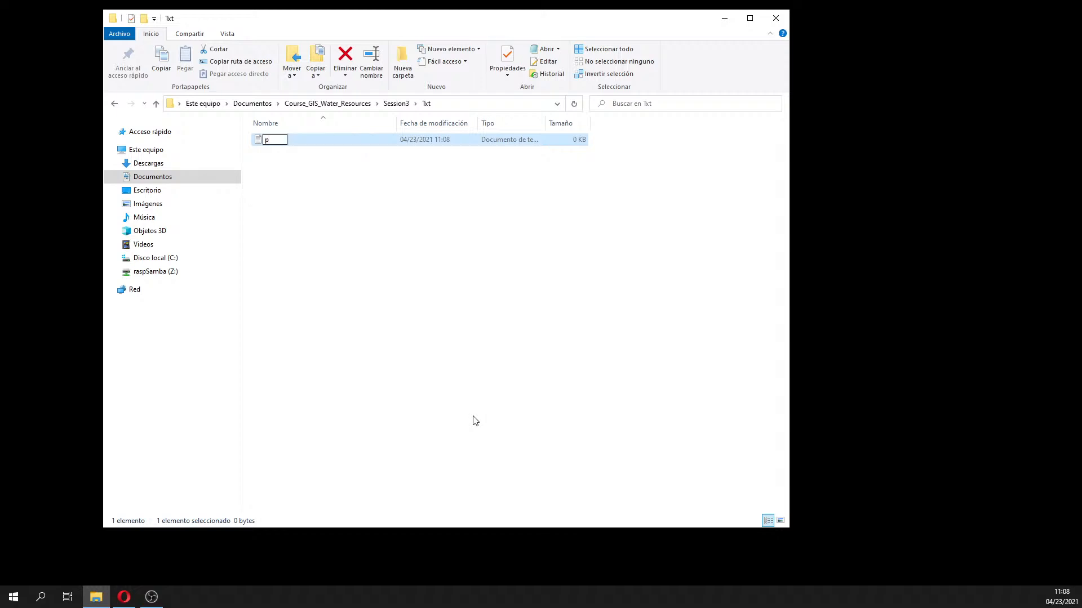
type("oint_hydrometry")
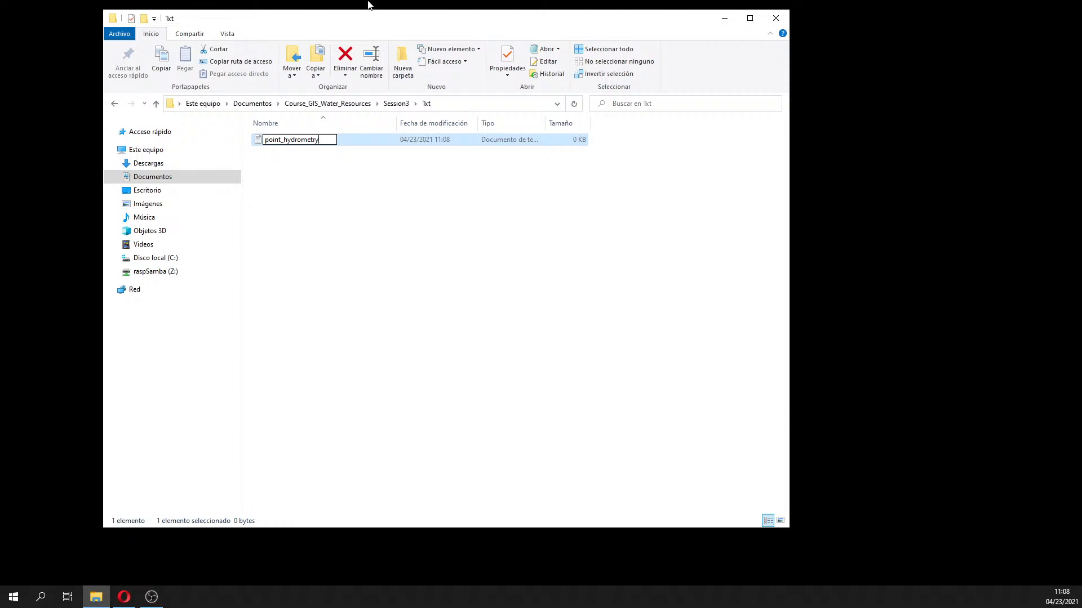
left_click(359, 187)
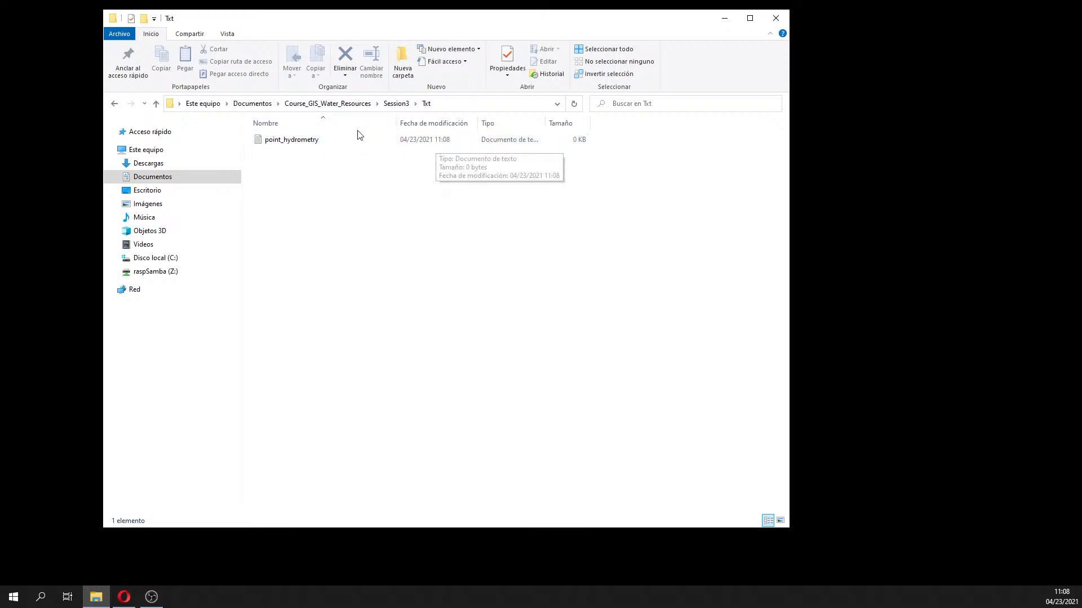
Check the file type in point_hydrometry's properties
right_click(317, 144)
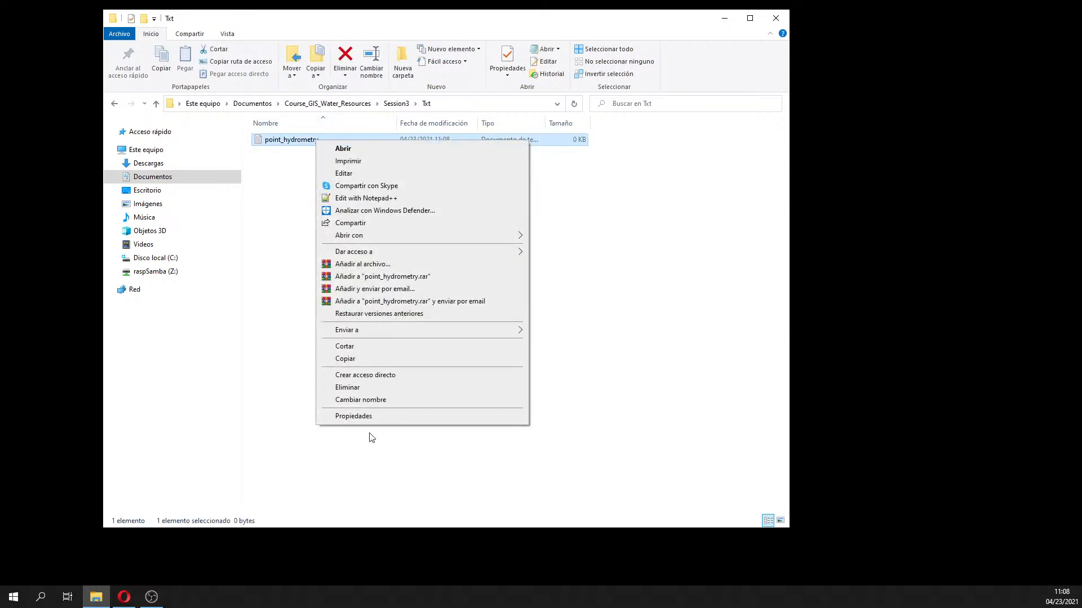
left_click(363, 417)
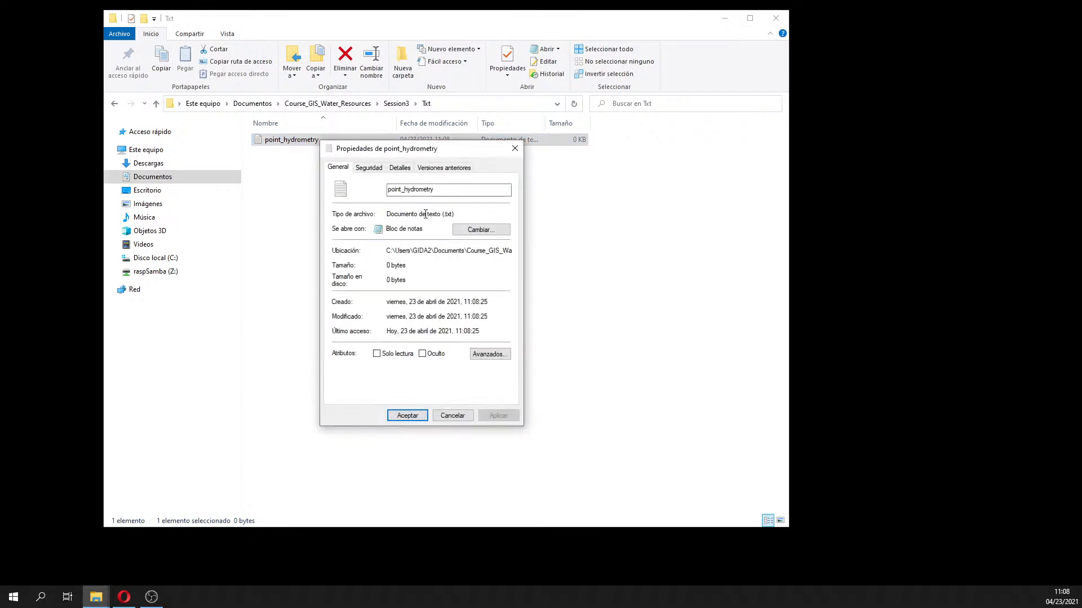
left_click_drag(402, 215, 454, 215)
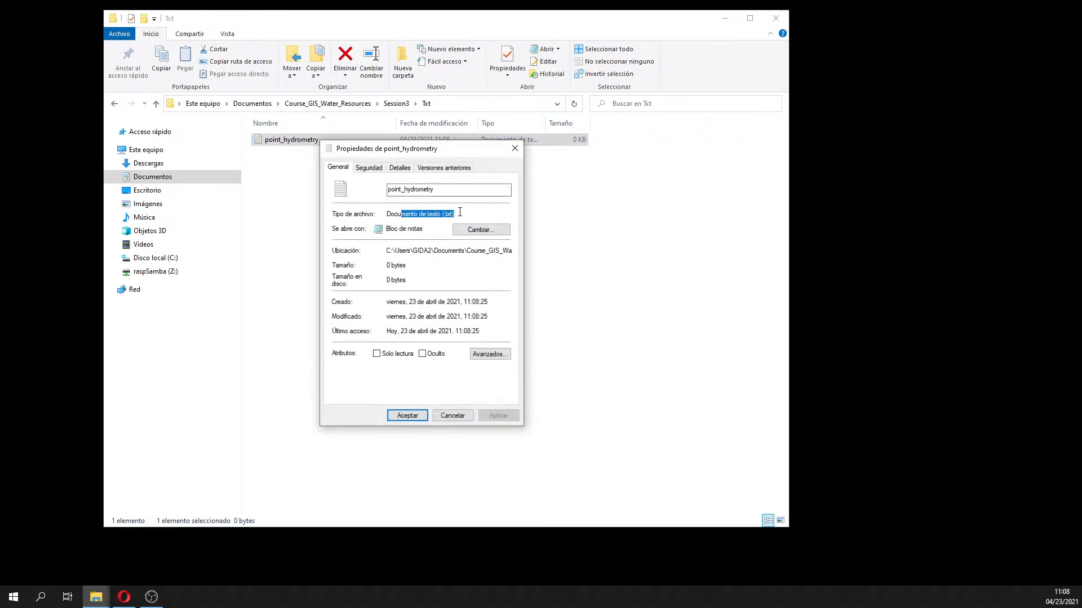
left_click(515, 148)
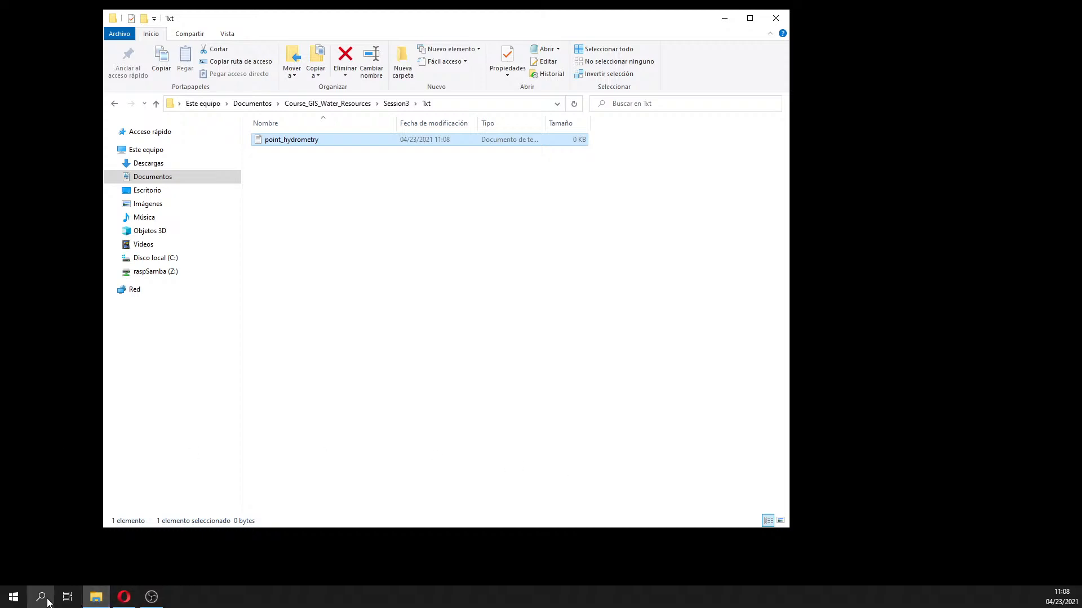
Launch QGIS Desktop 3.16.5 through the Windows search for 'qg'
left_click(47, 601)
type("qg")
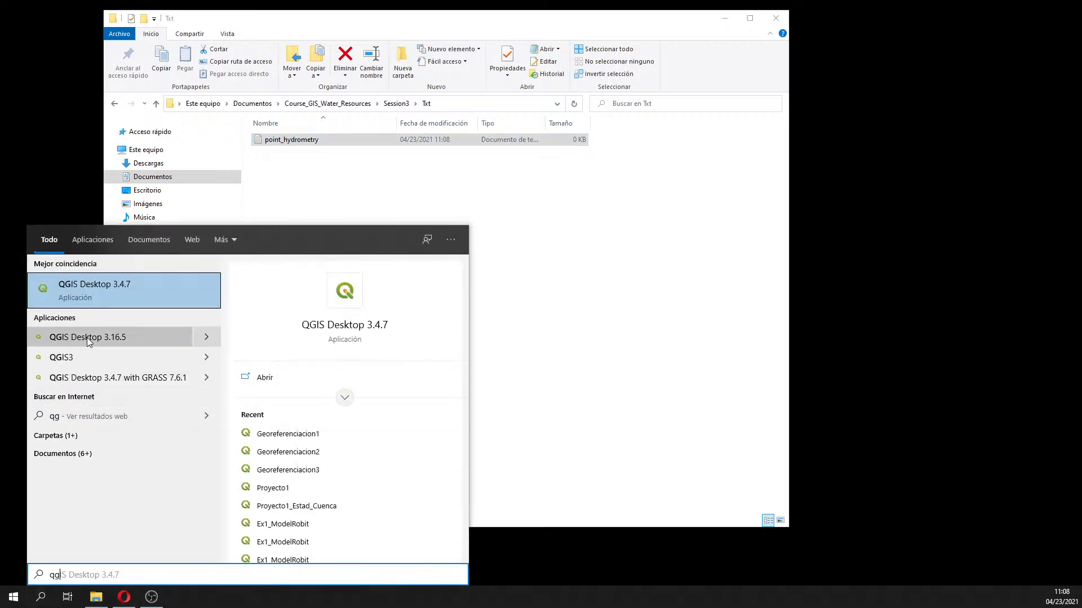
left_click(88, 338)
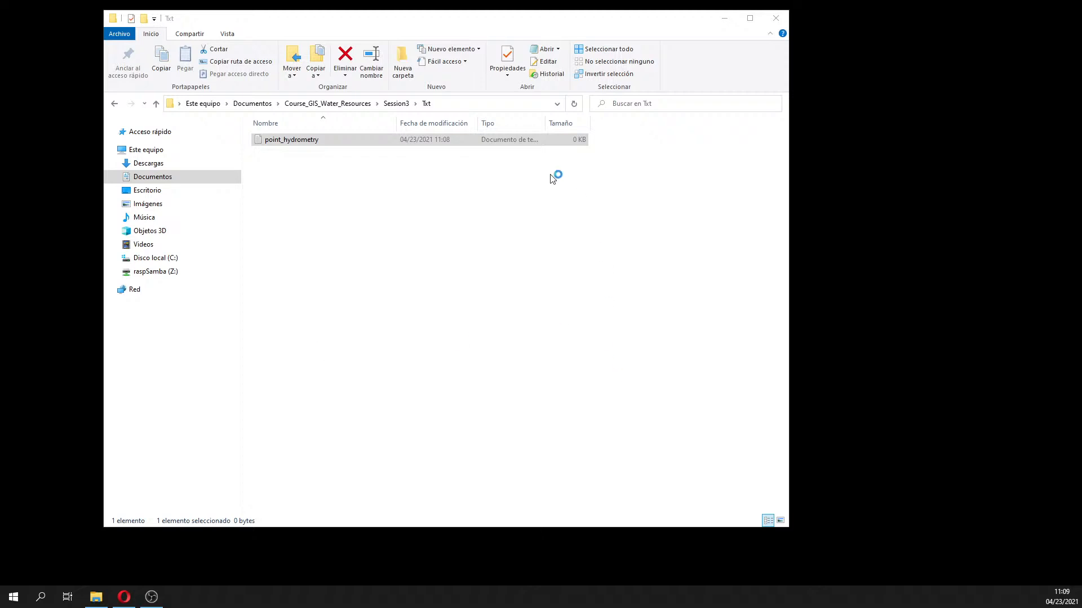
Bring up the Abrir con program choices for point_hydrometry
left_click(280, 142)
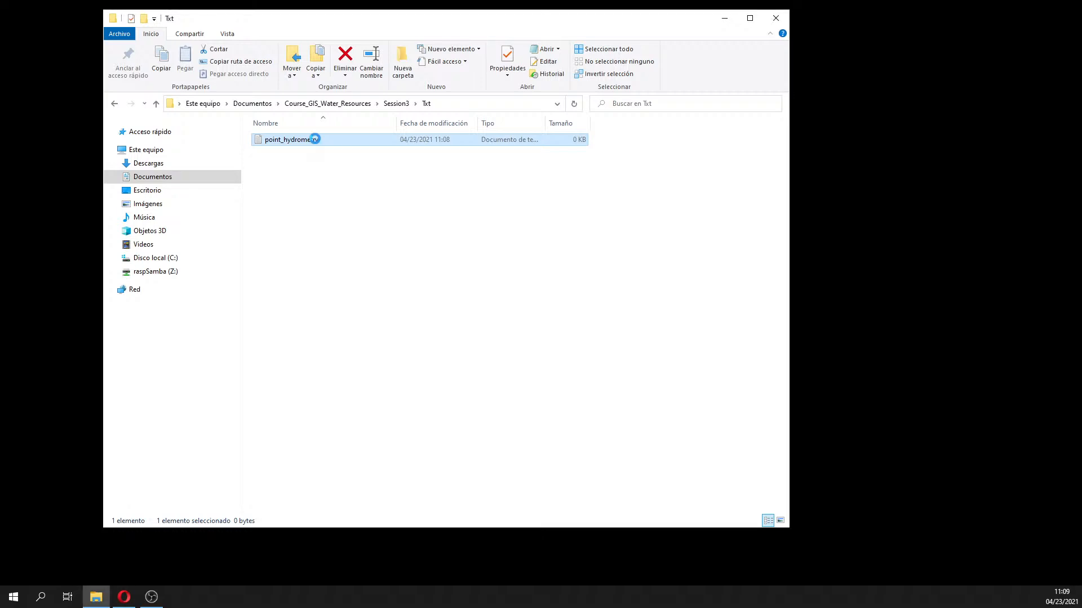
right_click(315, 142)
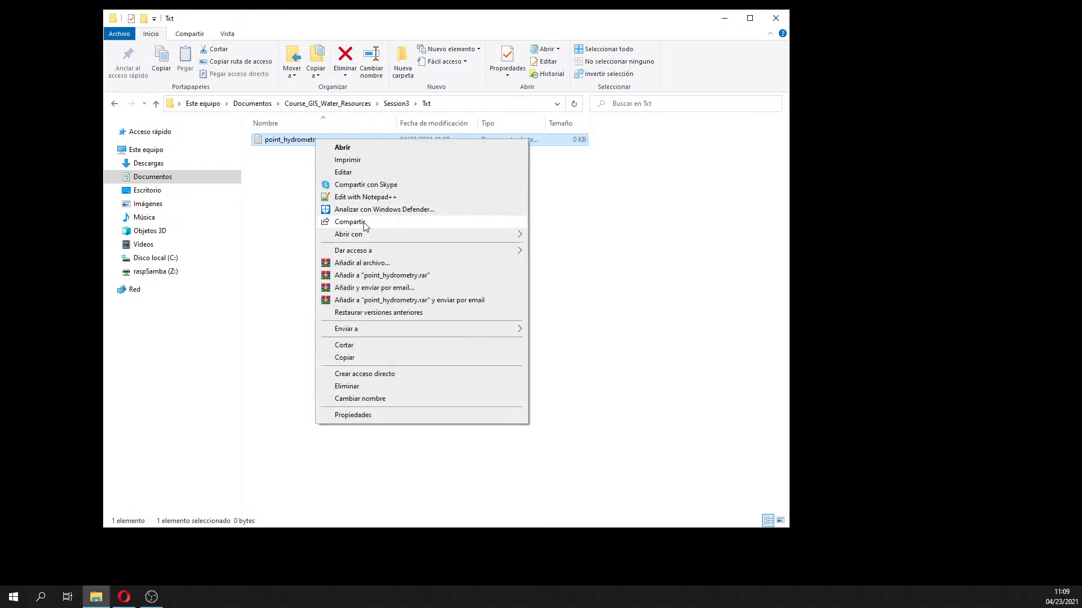
mouse_move(370, 235)
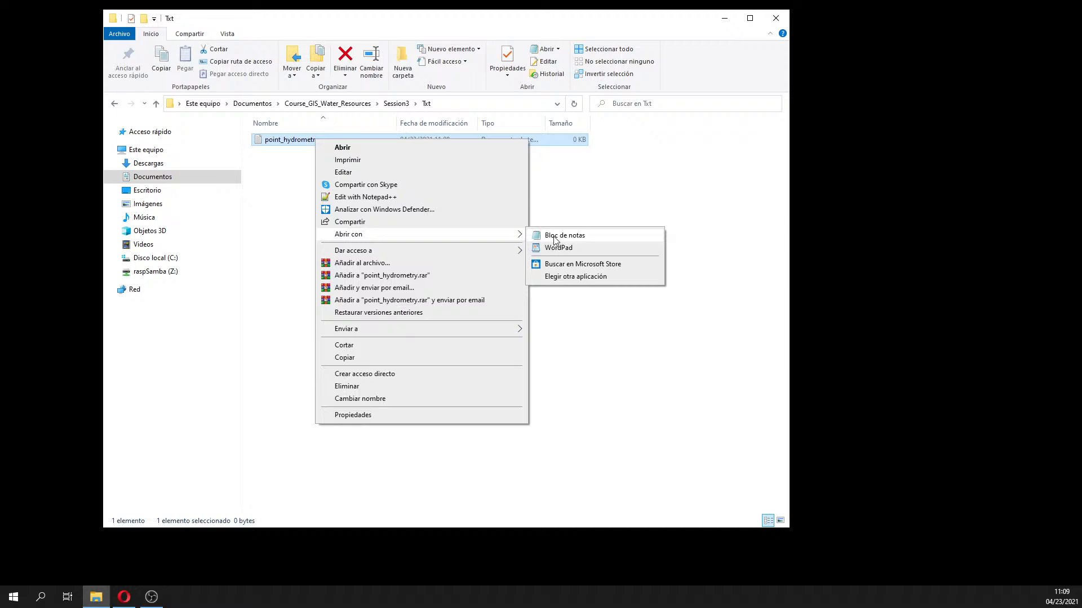
Open point_hydrometry in Notepad and write the East, North header line
left_click(555, 236)
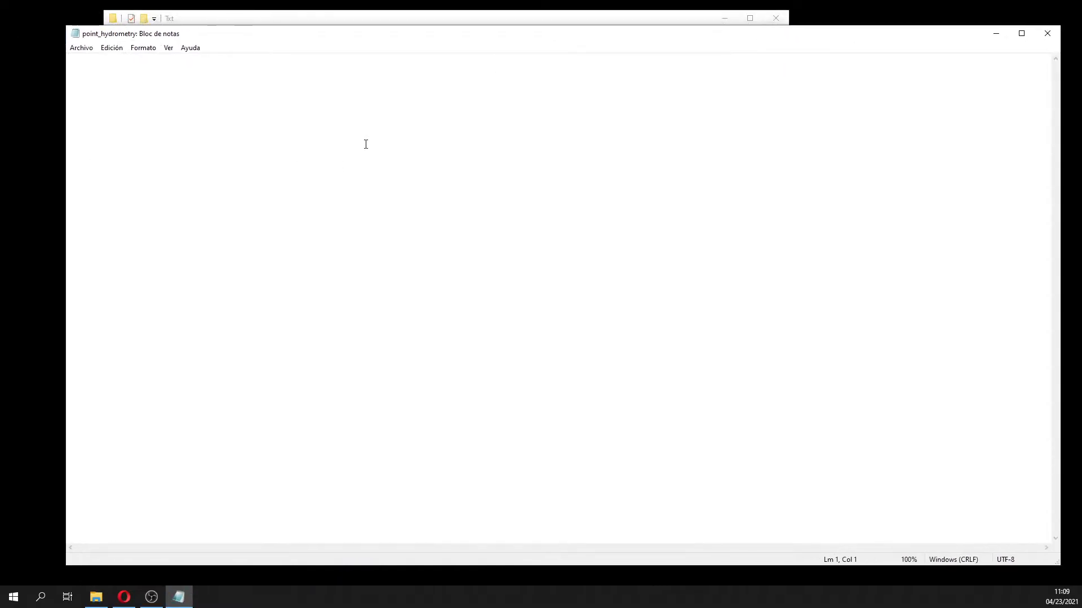
type("East, North")
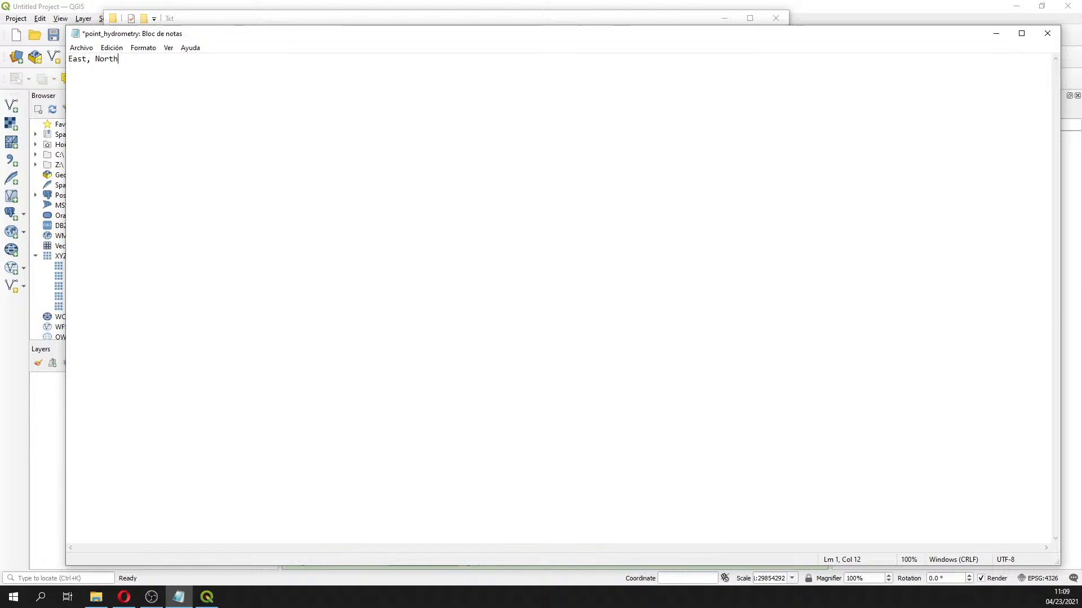
key("Return")
type("753")
Paste the coordinates 753878.703793, 9161236.319474 onto line 2
key("alt+Tab")
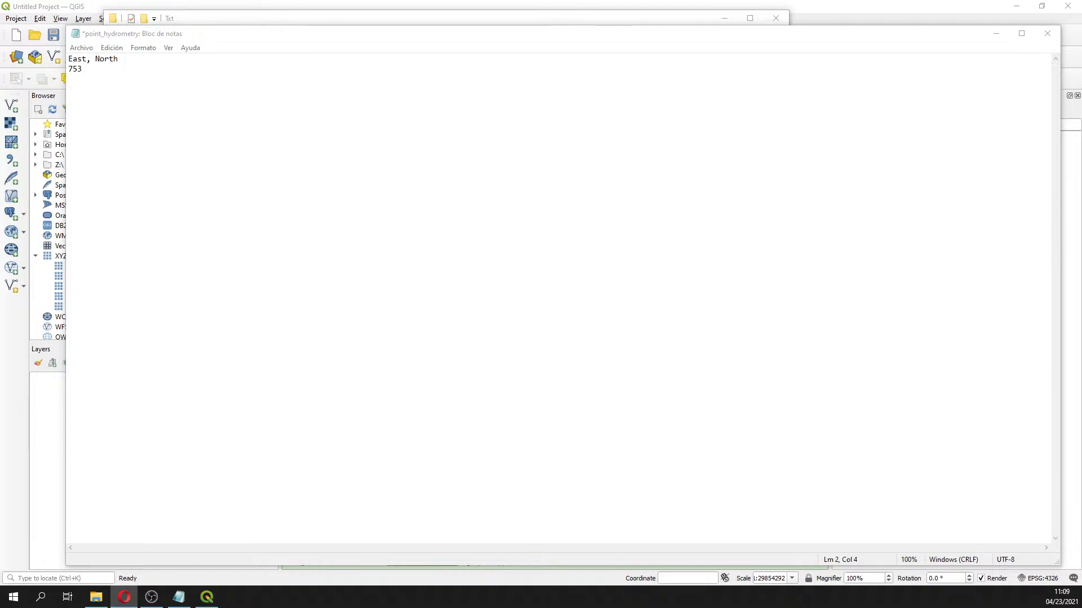
key("alt+Tab")
key("ctrl+a")
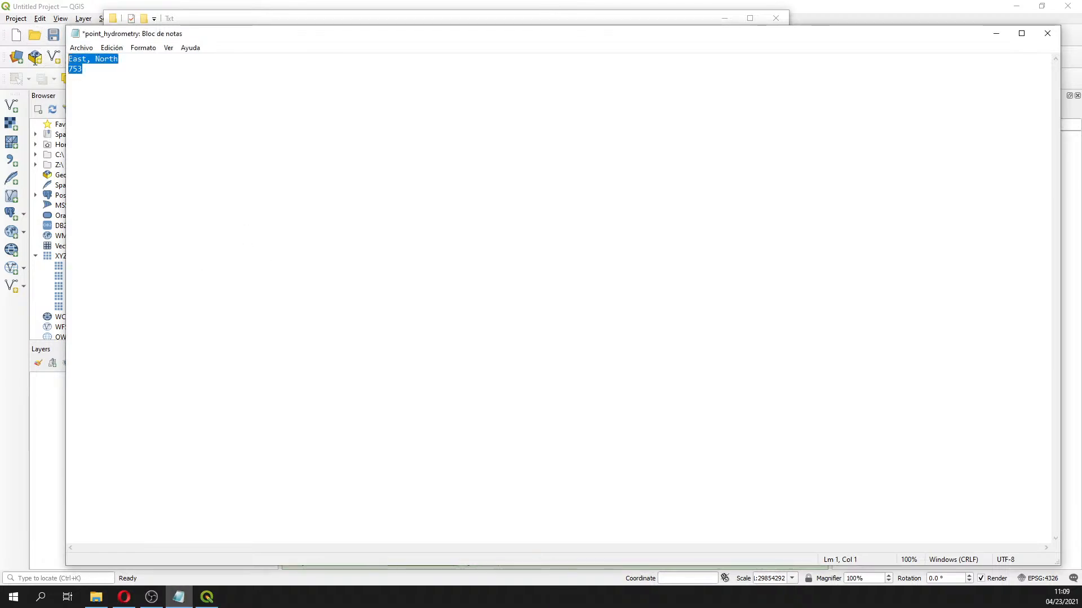
key("ctrl+v")
key("ctrl+z")
left_click(117, 69)
double_click(117, 70)
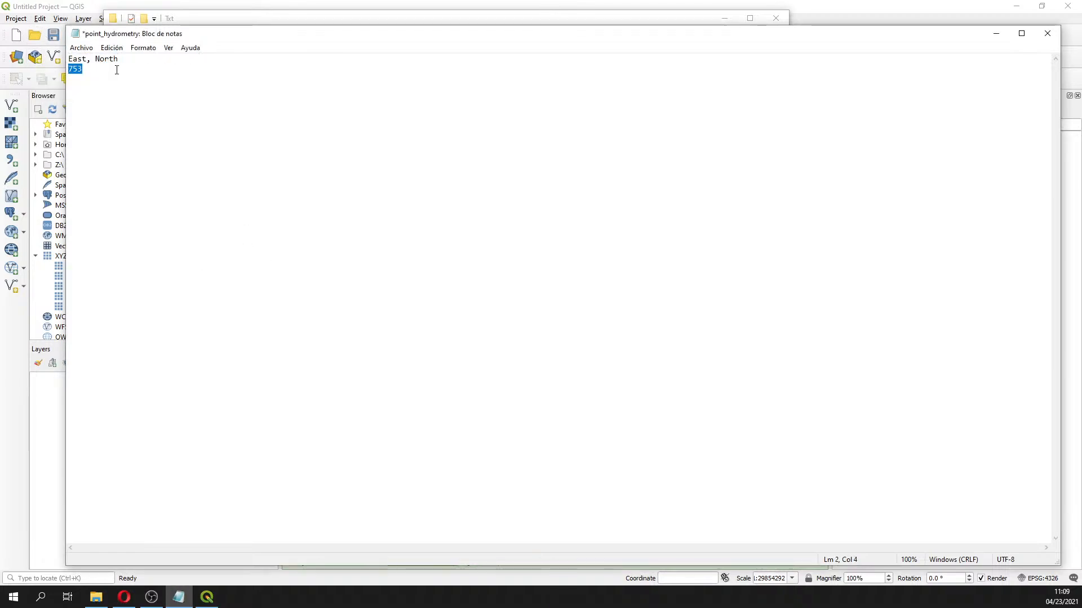
type("753878.703793, 9161236.319474")
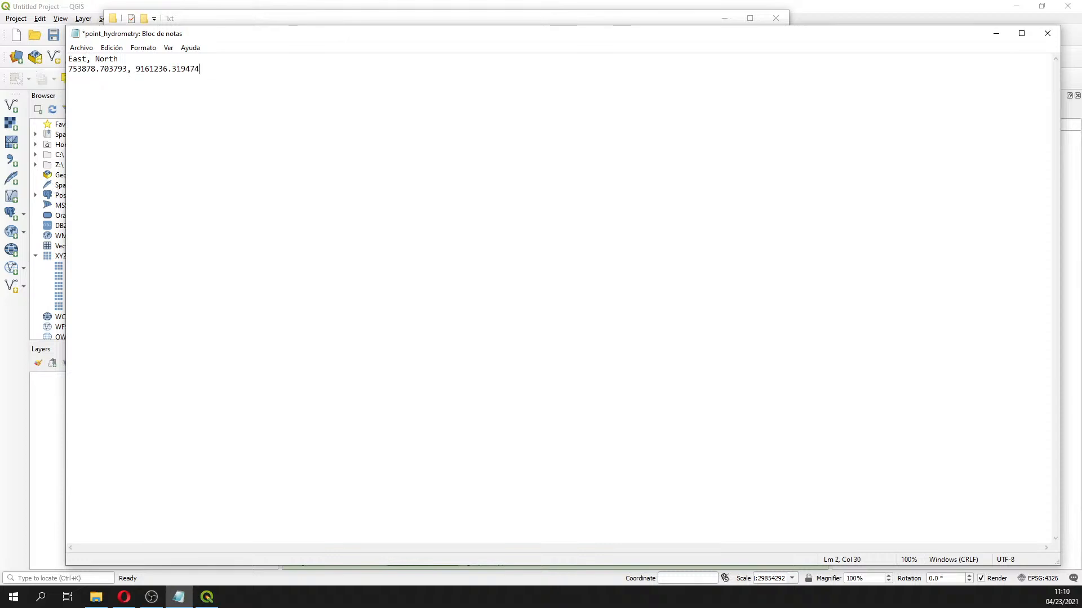
Save the point_hydrometry text file from Notepad
key("alt+Tab")
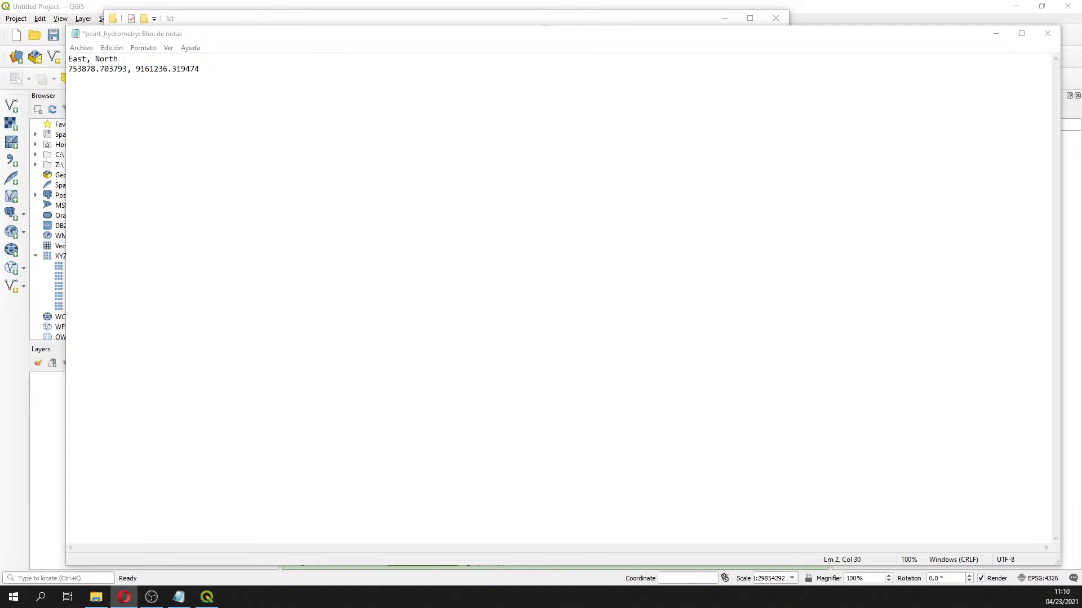
left_click(285, 137)
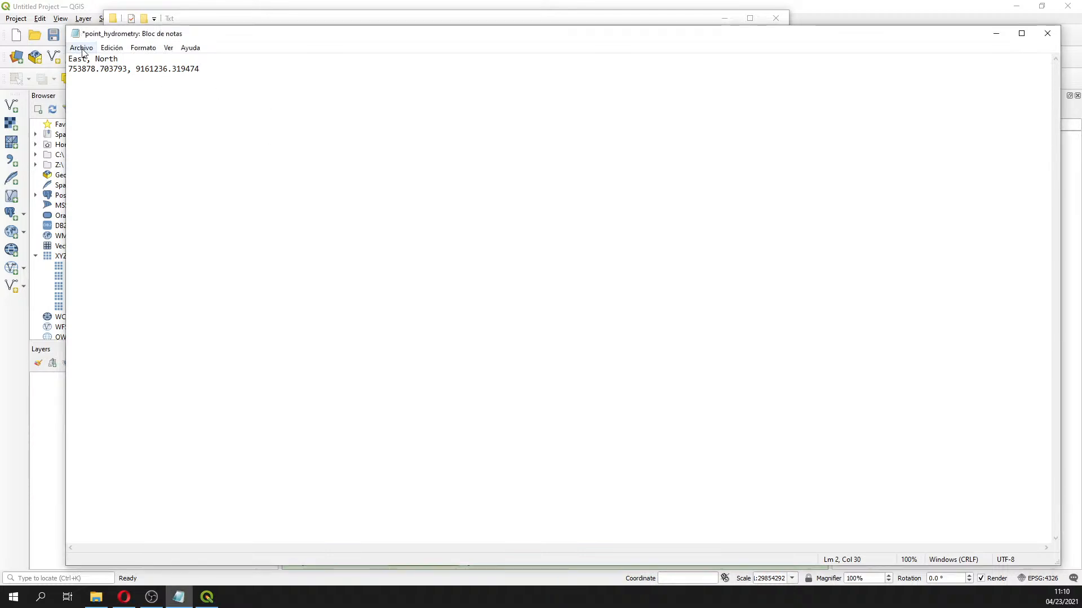
left_click(81, 47)
left_click(103, 100)
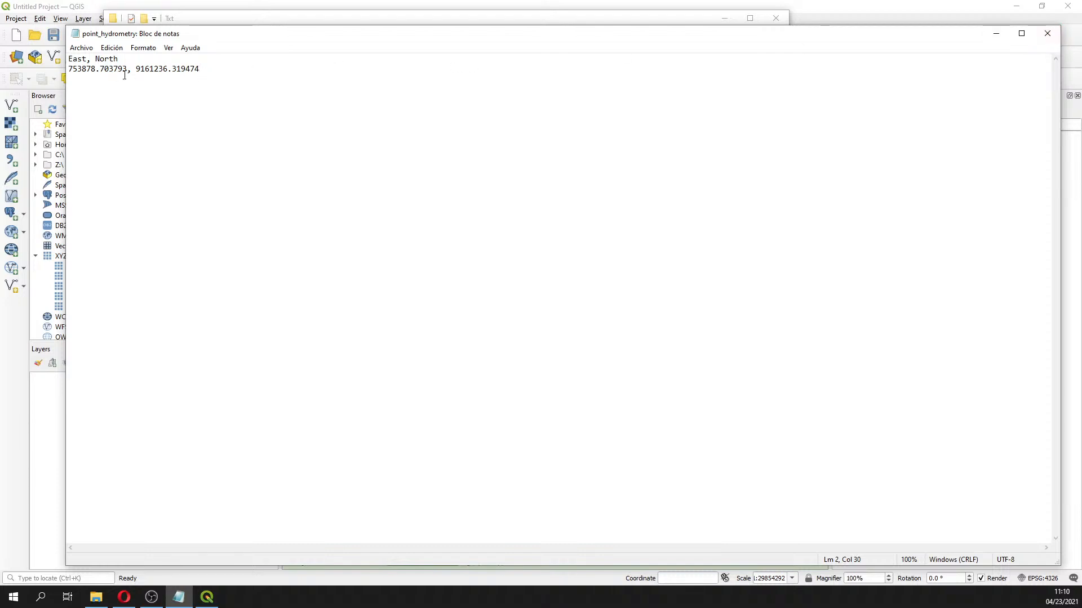
Select the comma-and-space separators between the values to check them
left_click_drag(86, 58, 95, 58)
left_click(92, 60)
left_click_drag(92, 60, 135, 70)
Close Notepad and File Explorer, then start a new empty QGIS project
left_click(131, 70)
left_click(203, 70)
left_click(1046, 35)
left_click(778, 21)
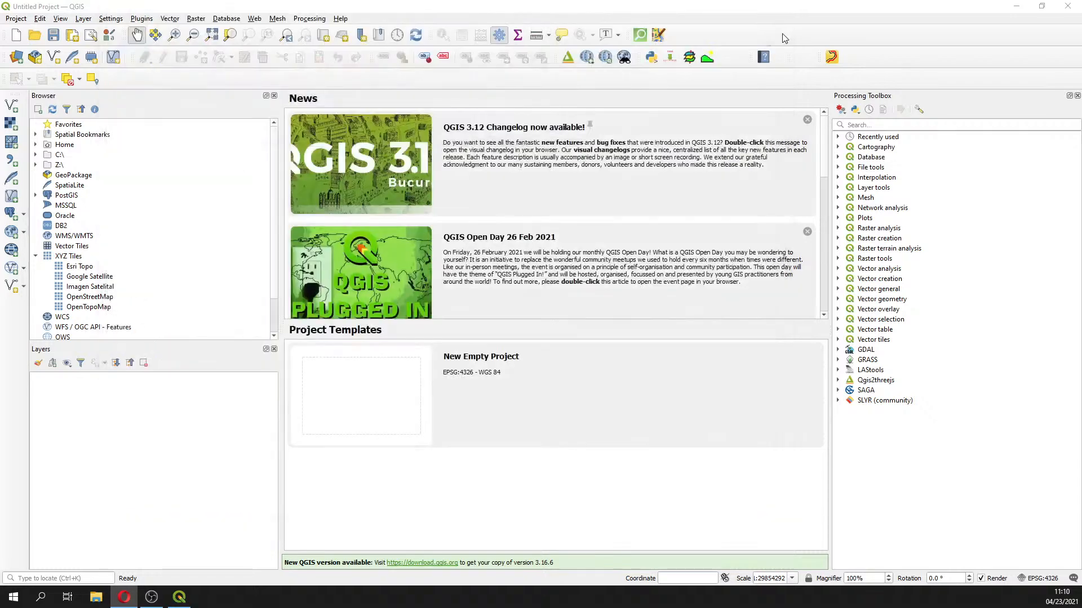
left_click(15, 35)
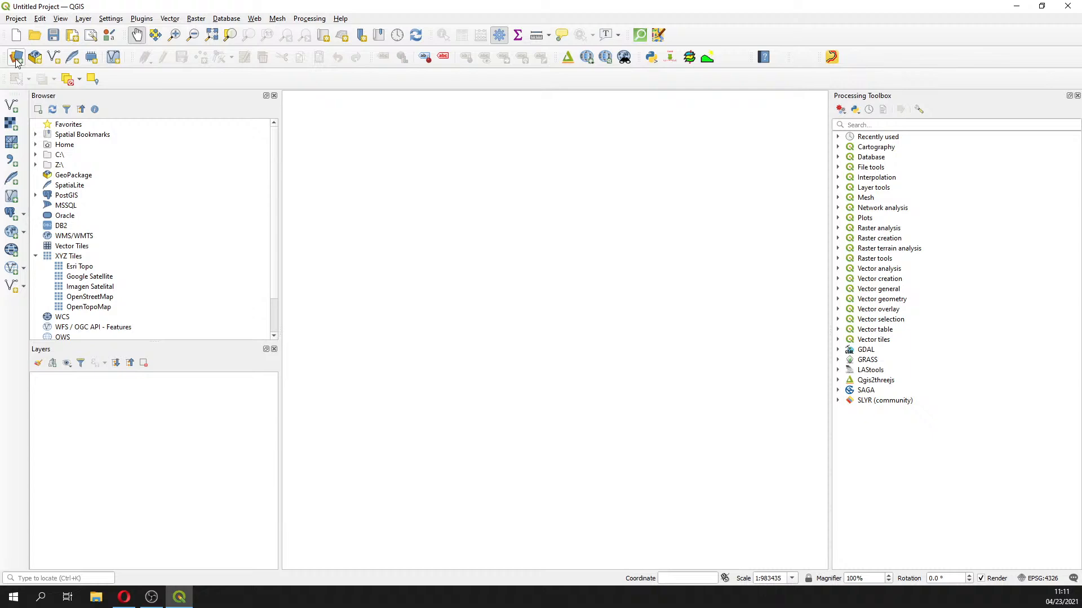
left_click(16, 57)
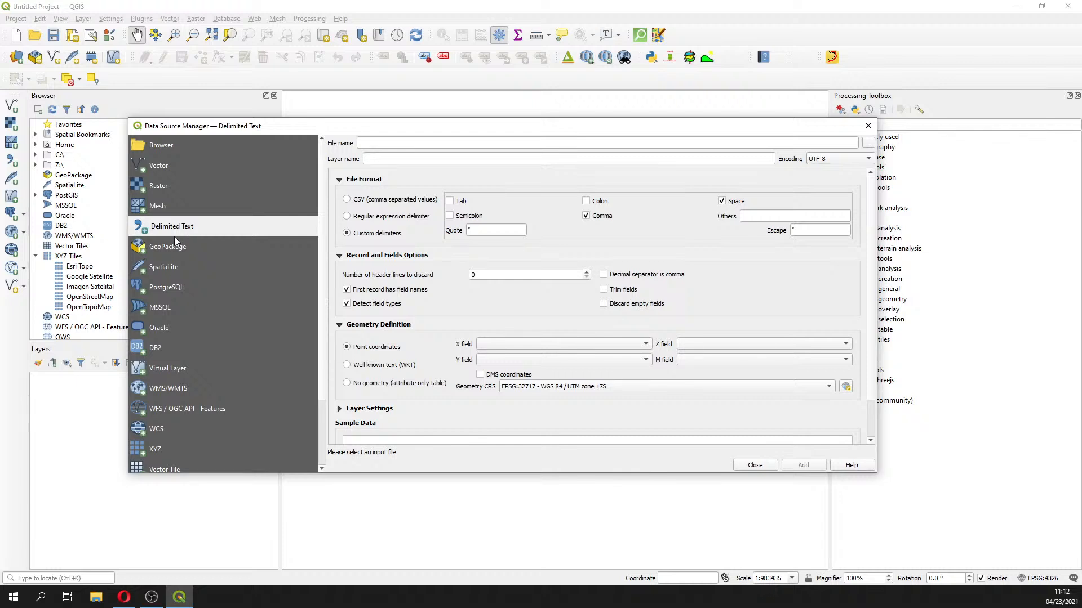
scroll(218, 357, "down", 2)
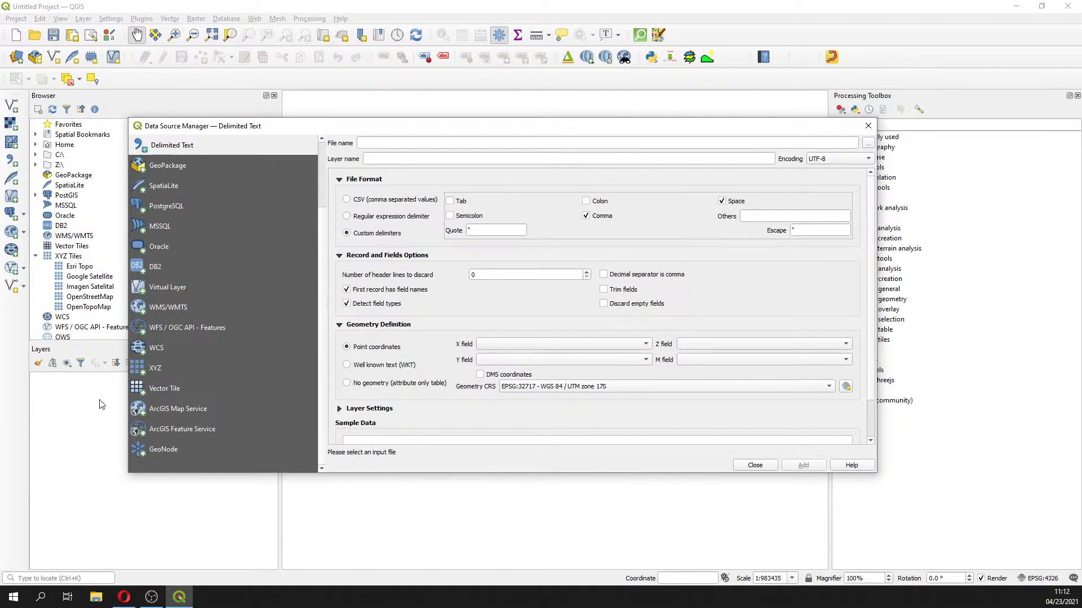
scroll(197, 392, "up", 1)
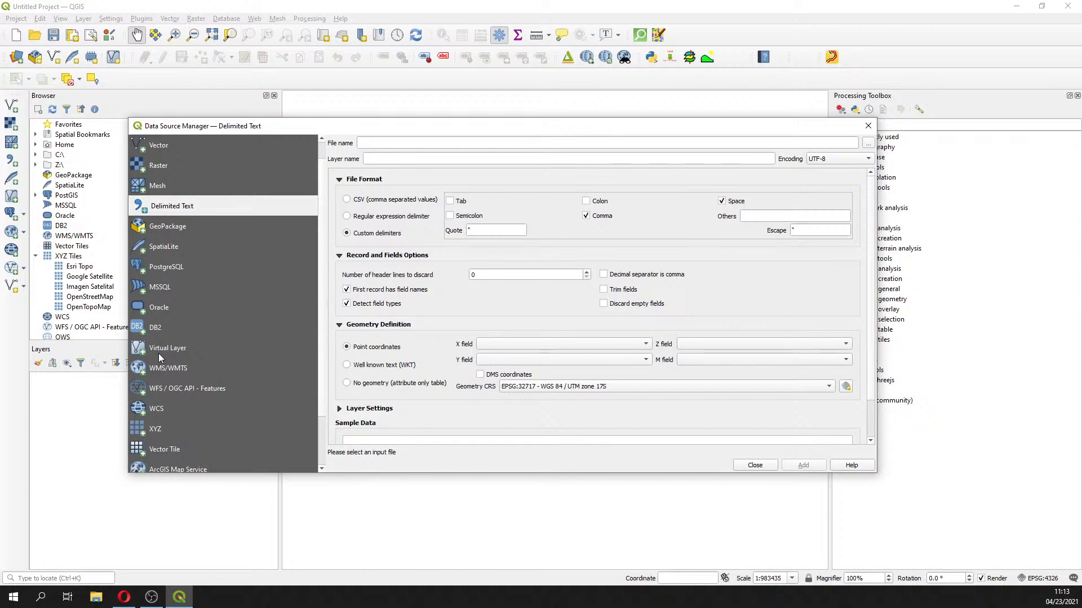
Load point_hydrometry.txt from Documentos > Course_GIS_Water_Resources > Session3 > Txt
left_click(871, 143)
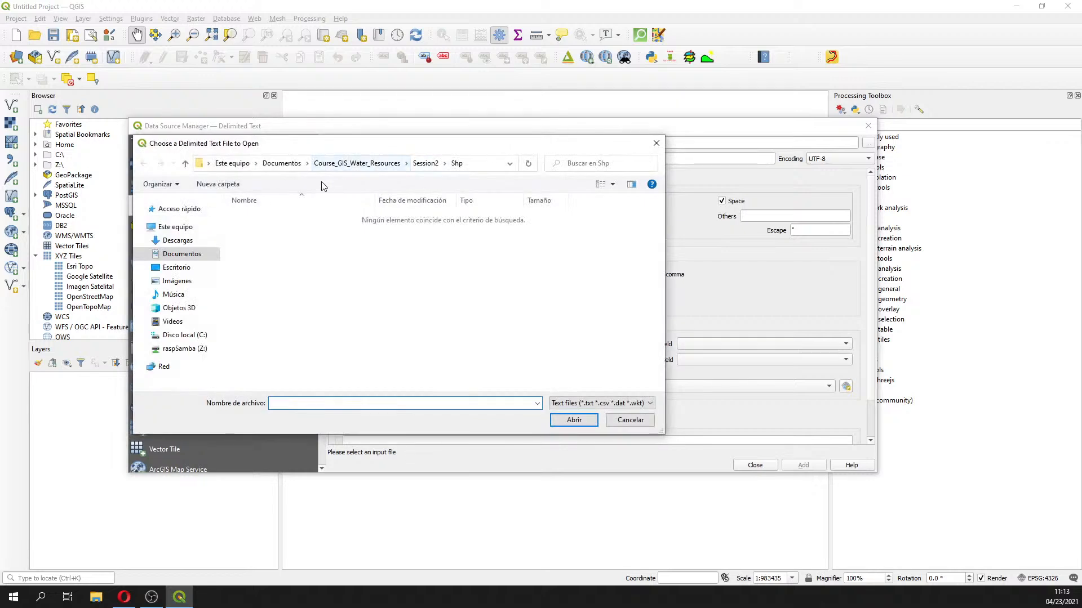
left_click(282, 164)
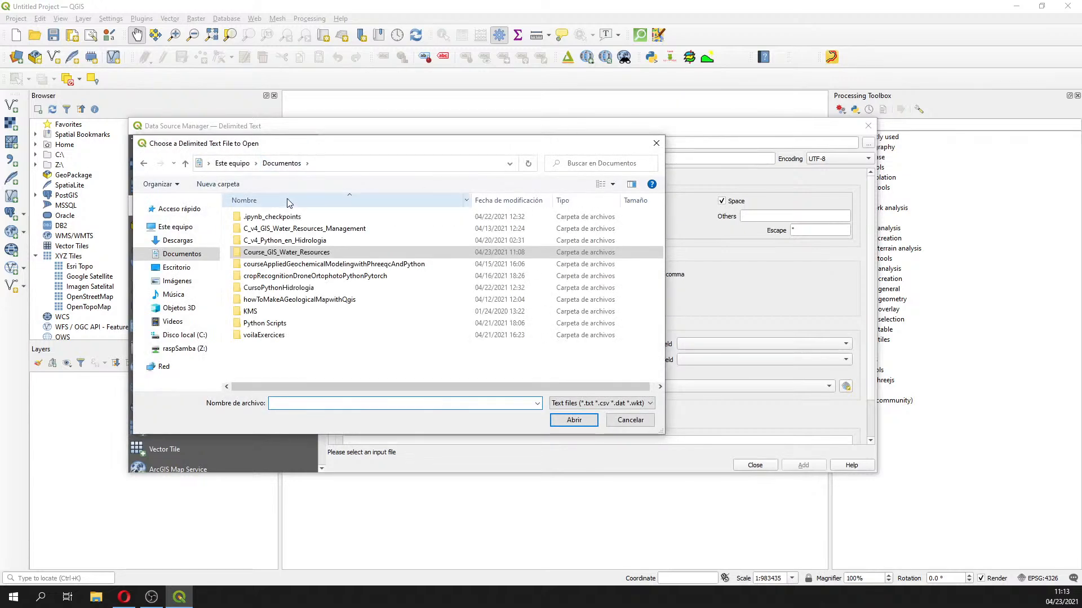
double_click(279, 256)
left_click(265, 245)
double_click(265, 245)
double_click(265, 218)
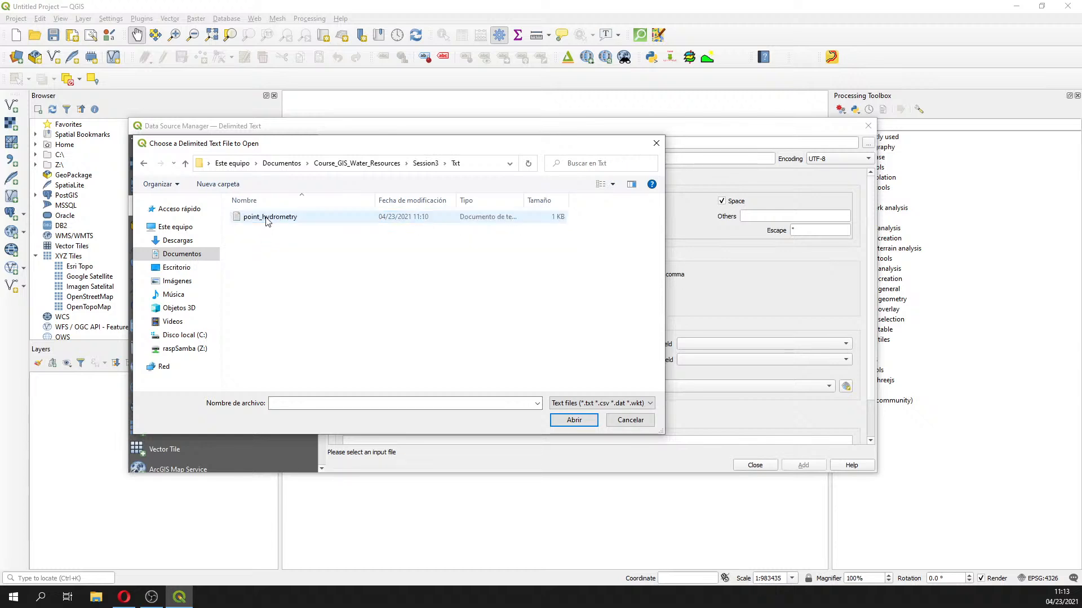
left_click(265, 217)
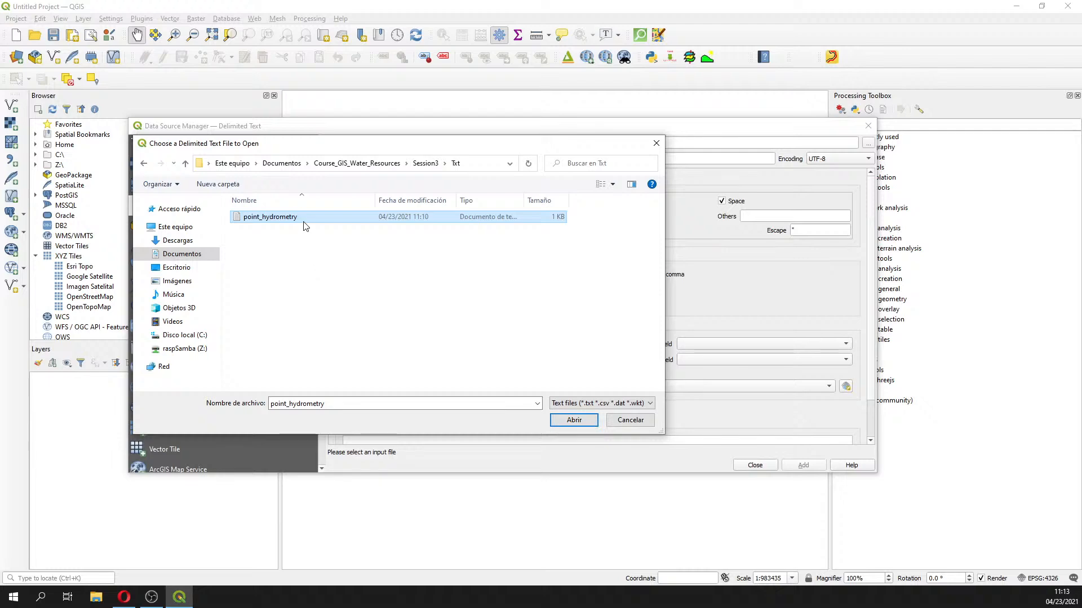
left_click(573, 421)
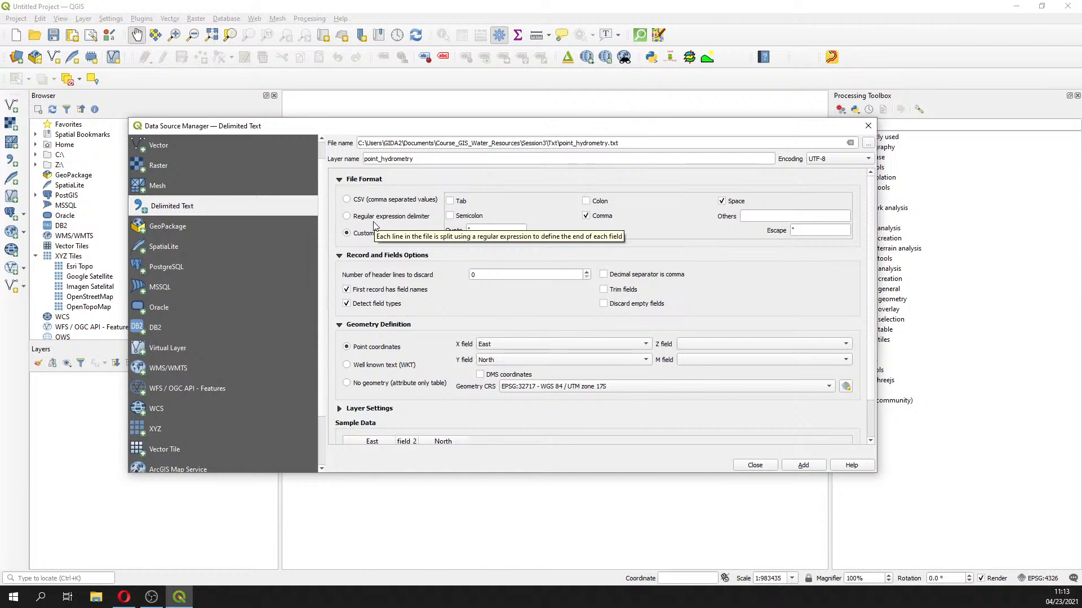
Set the file format to CSV (comma separated values)
left_click(391, 201)
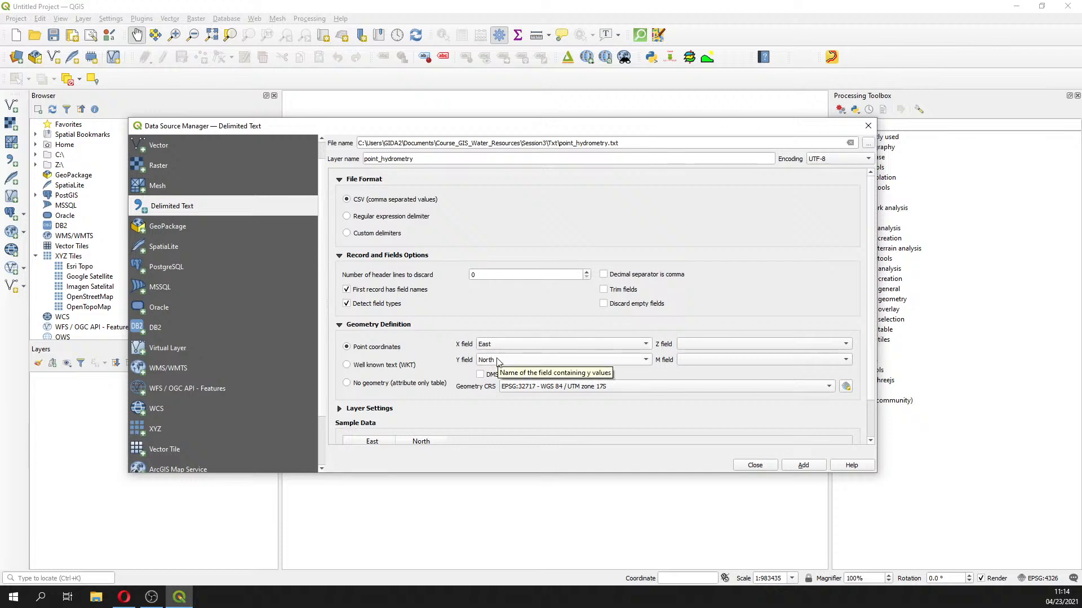
left_click(846, 386)
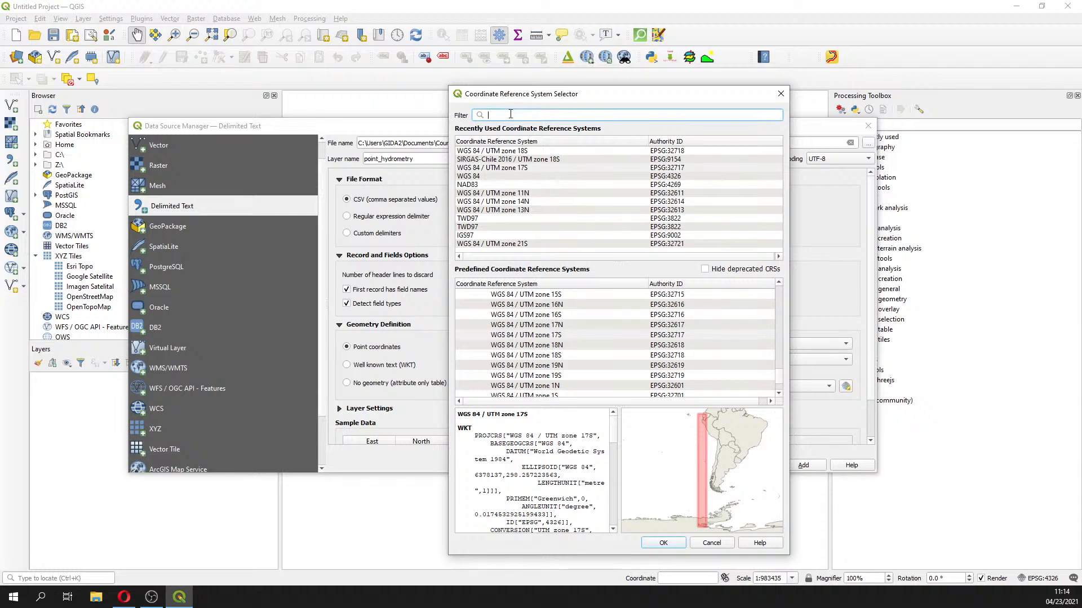
type("n")
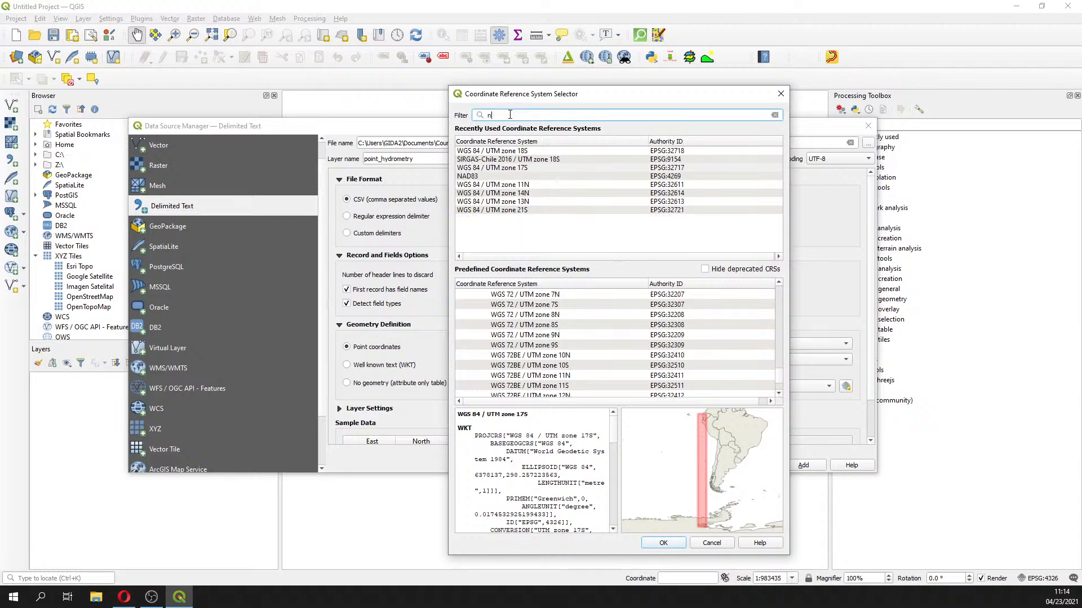
type("ad83")
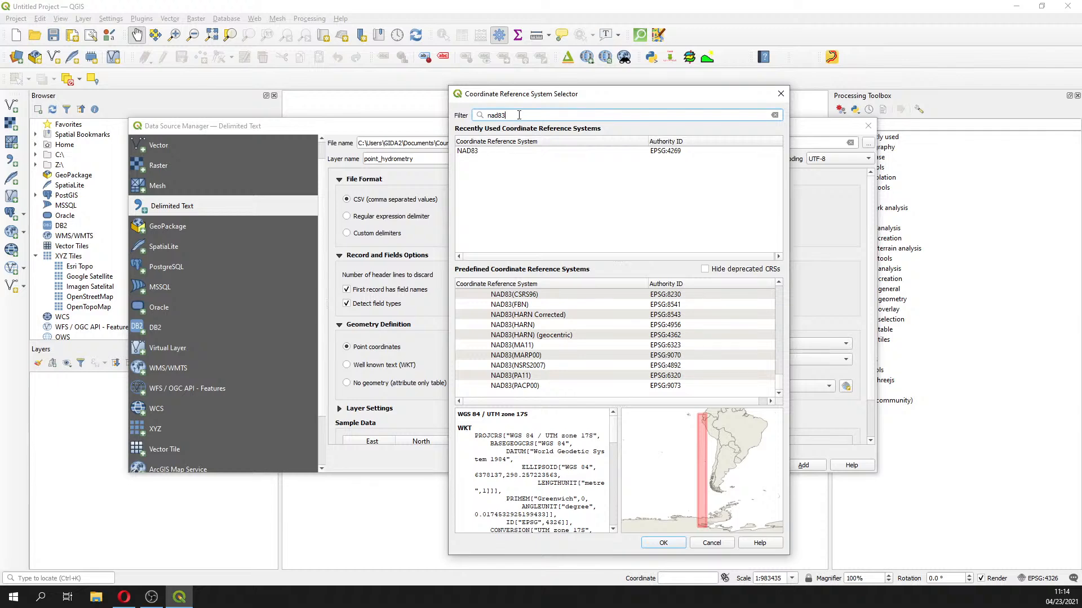
left_click_drag(778, 383, 778, 355)
left_click_drag(777, 332, 778, 287)
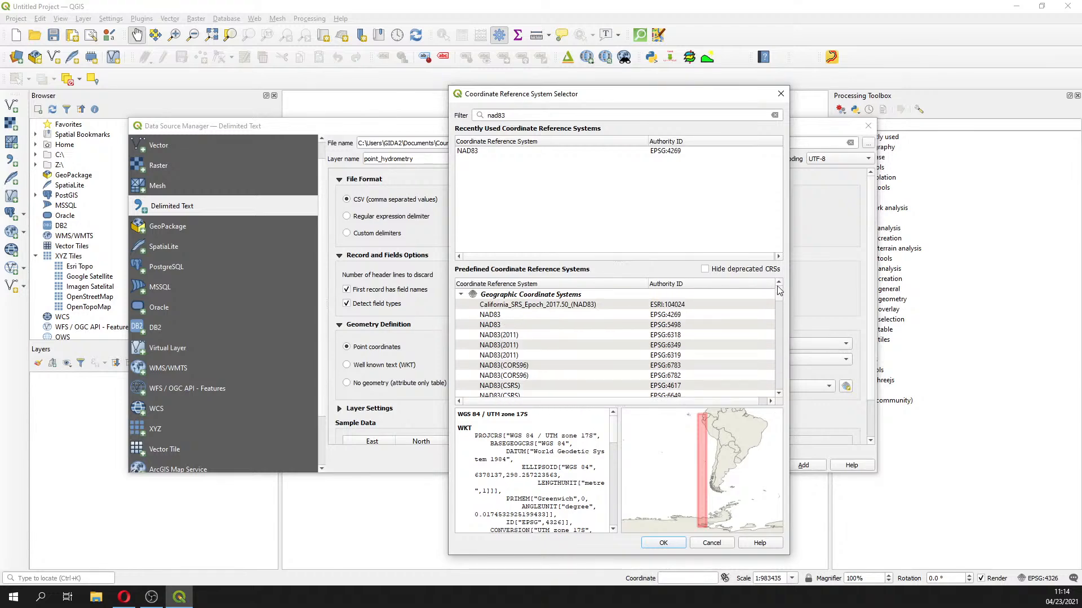
left_click(461, 294)
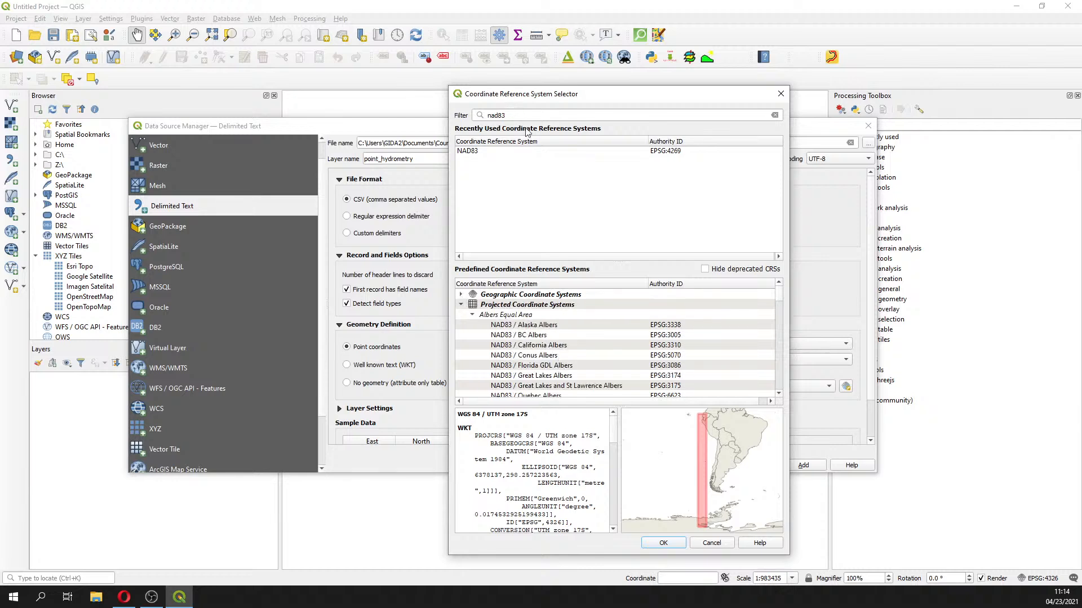
left_click_drag(508, 115, 420, 117)
type("3271")
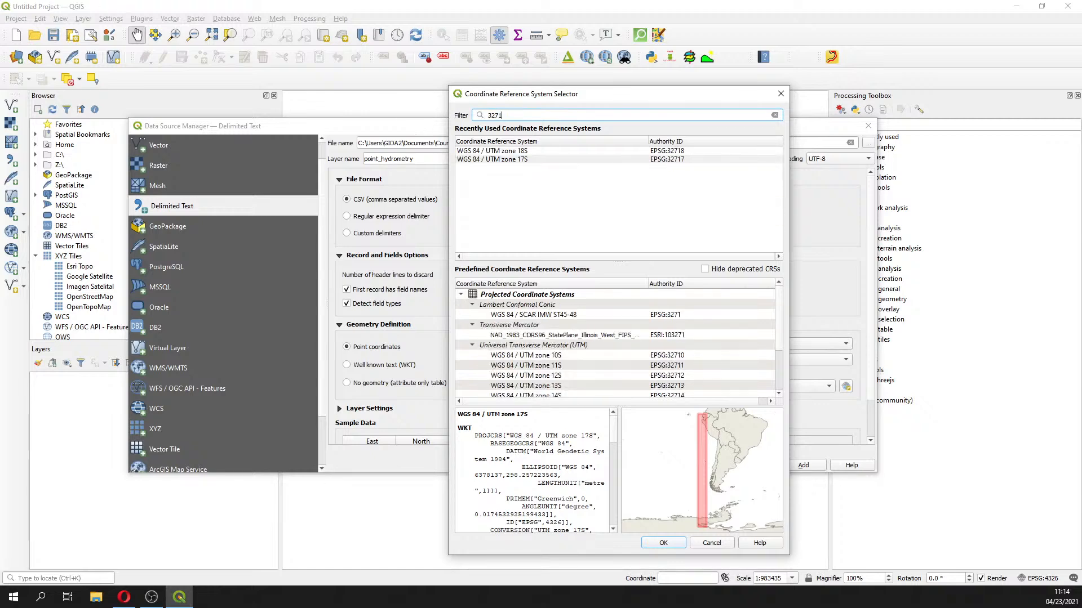
key("alt+Tab")
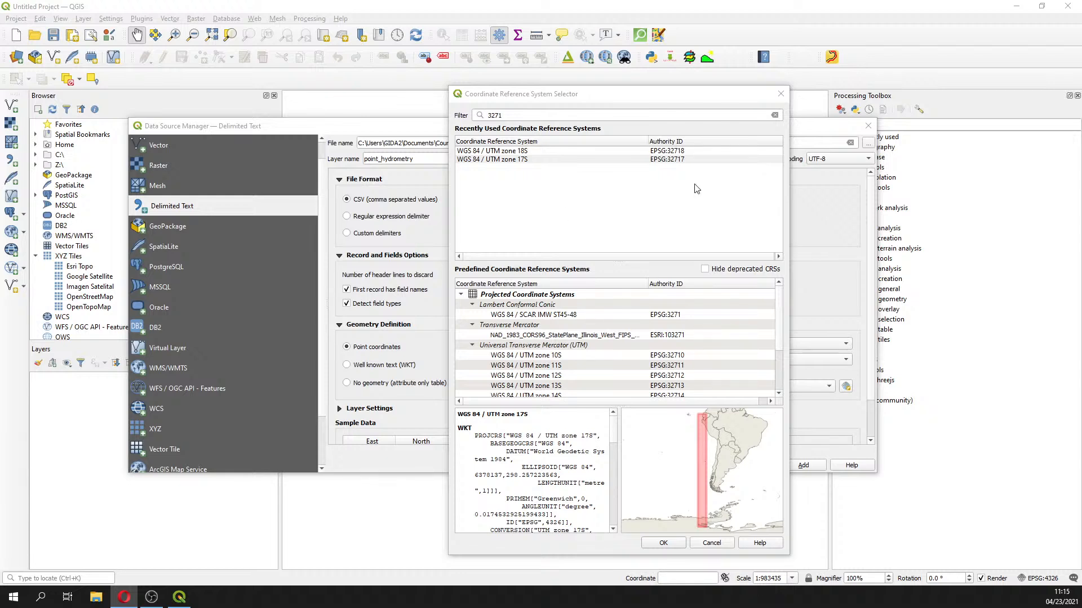
left_click(517, 114)
type("7")
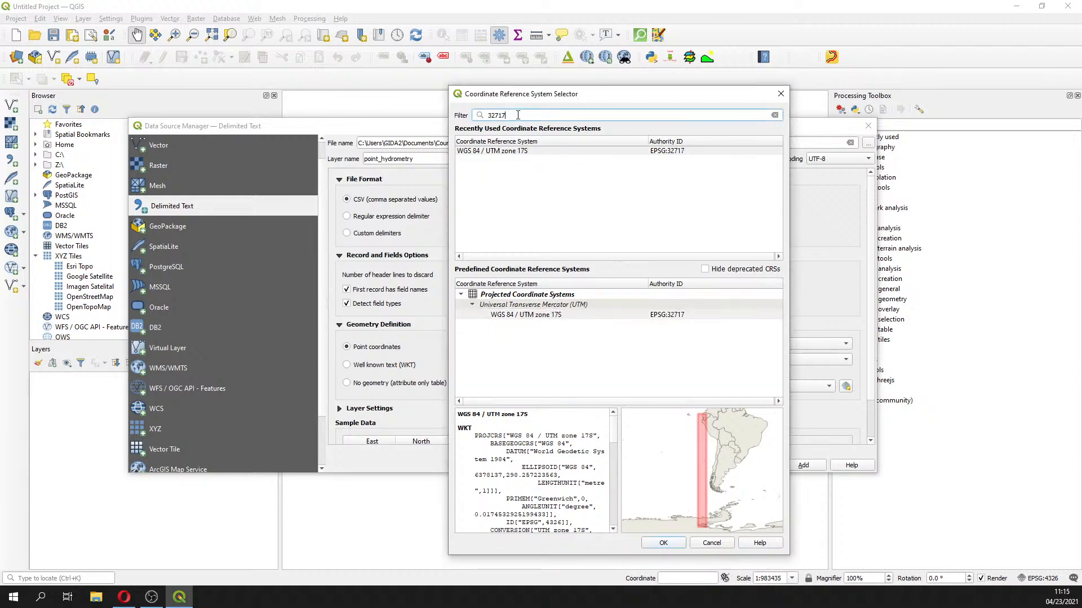
left_click(535, 152)
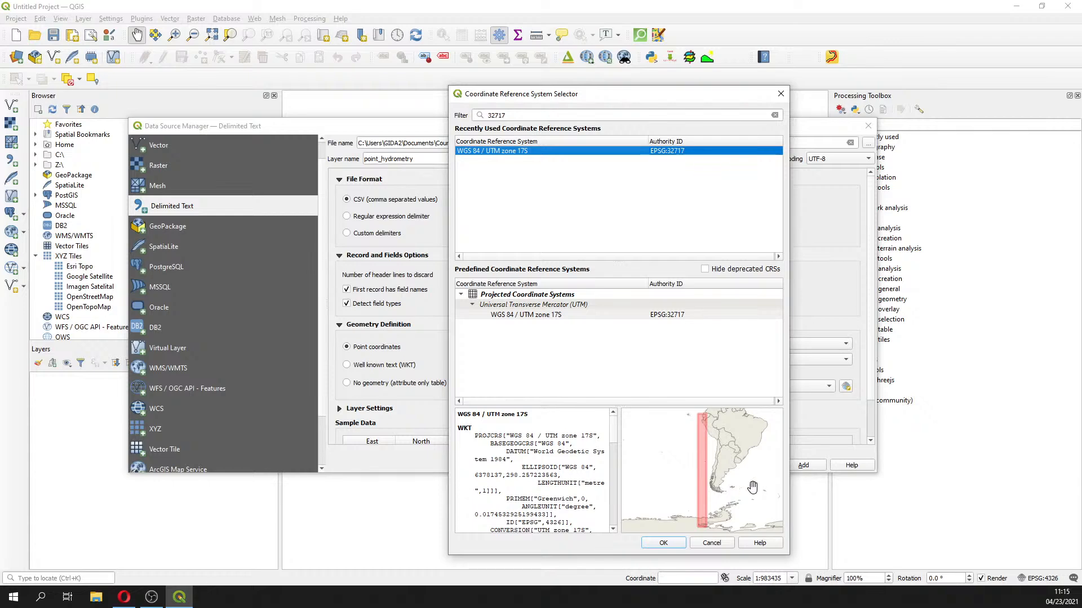
left_click(535, 315)
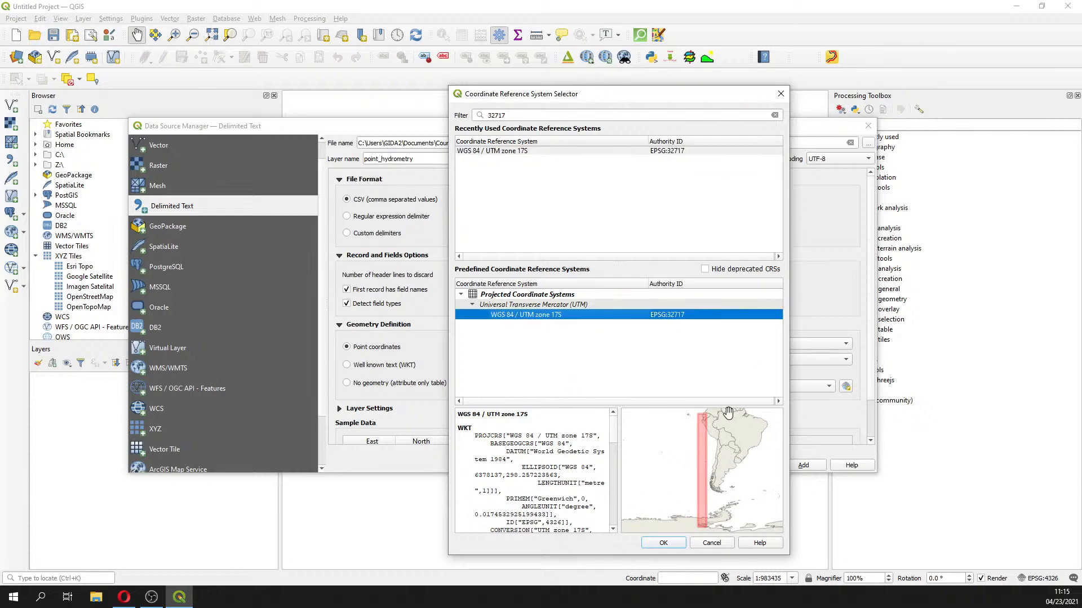
left_click(663, 542)
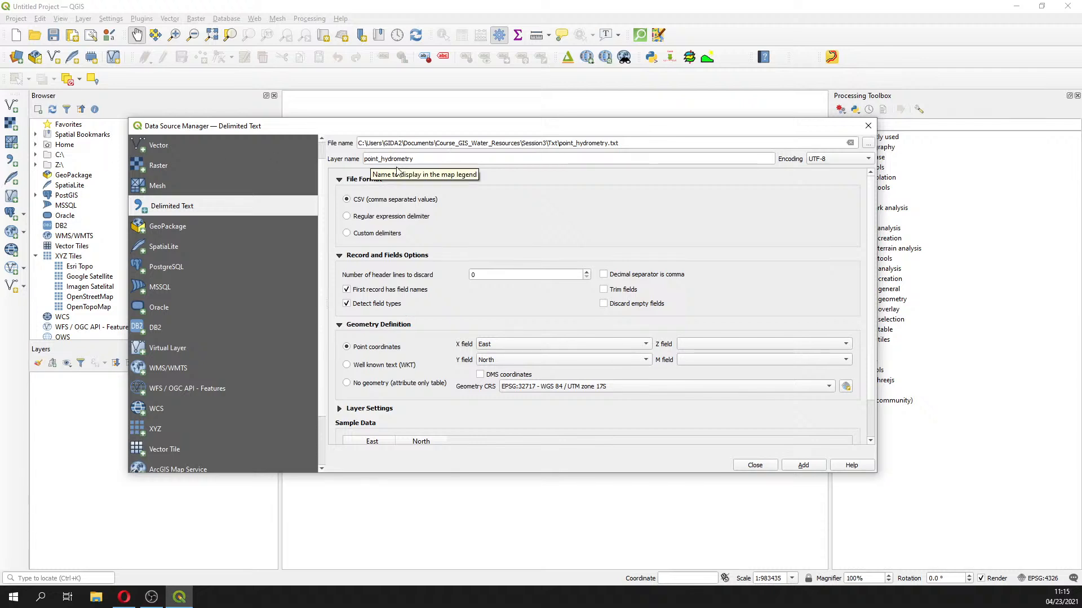
Add point_hydrometry as a point layer and move the import window aside to view the point
left_click(815, 468)
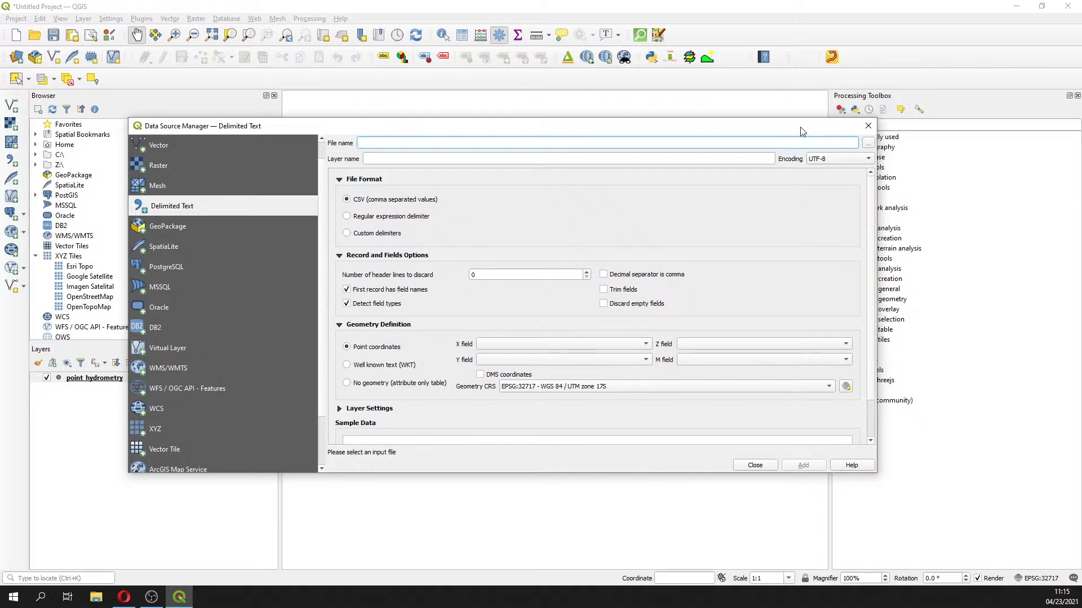
left_click_drag(801, 131, 879, 426)
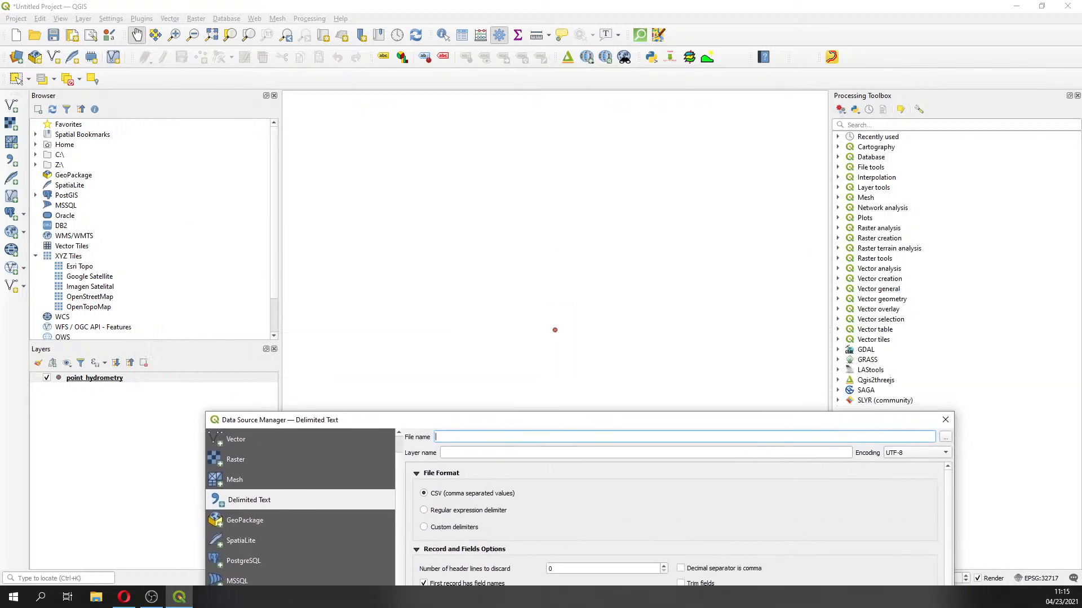
left_click(16, 79)
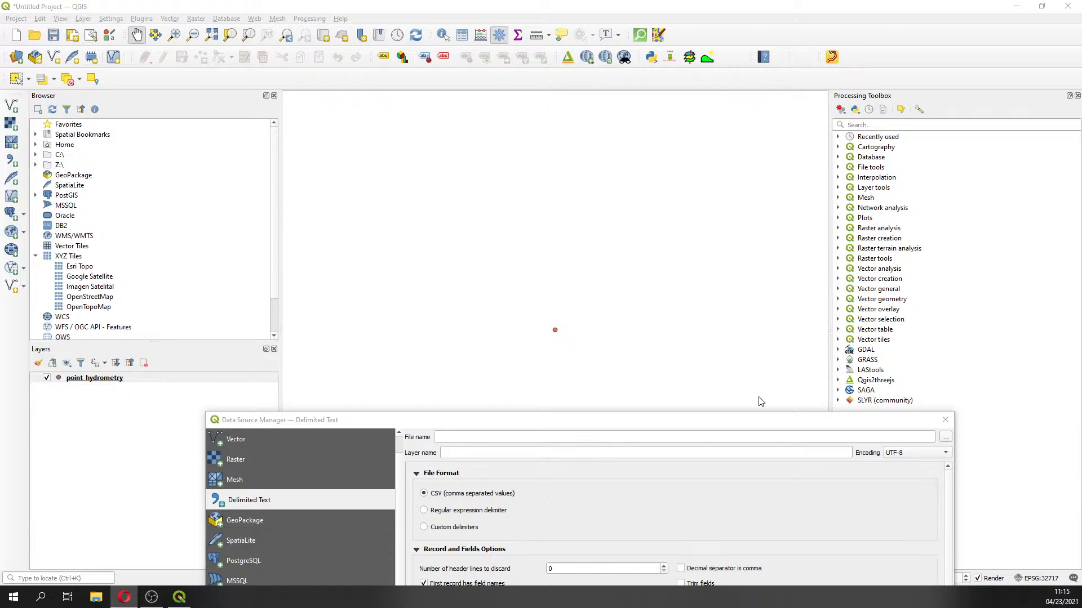
left_click_drag(752, 420, 770, 111)
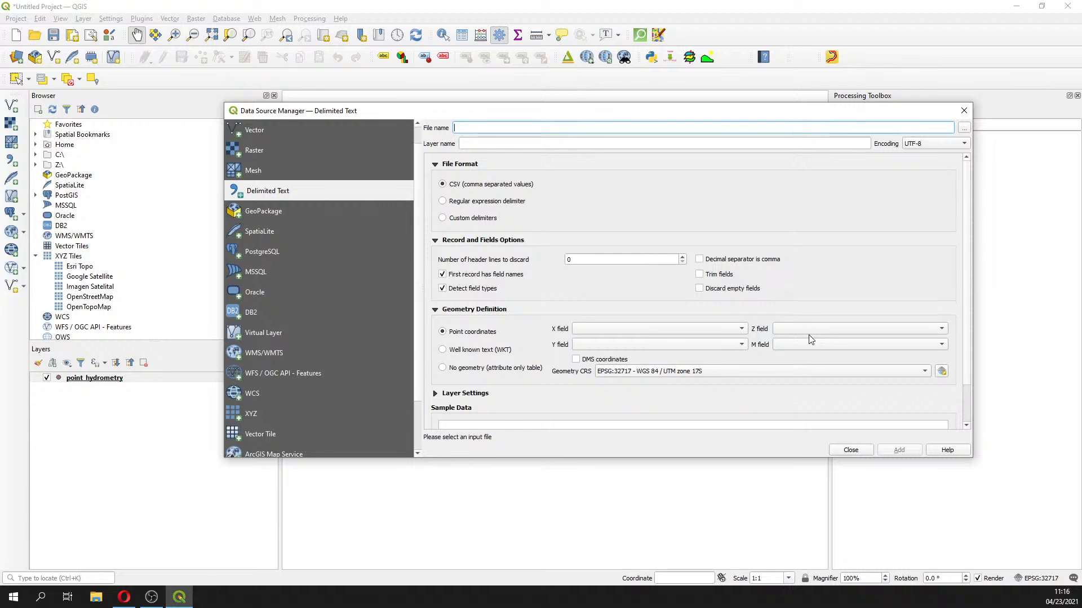
Review the text-file filters in a browse dialog, cancel it, and close the Data Source Manager
left_click(963, 129)
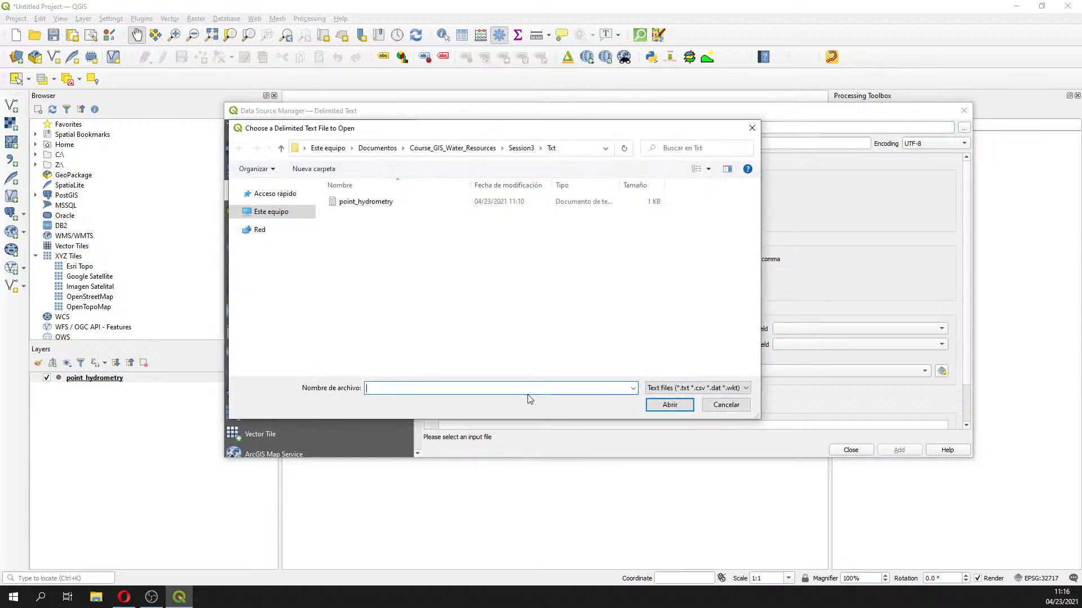
left_click(698, 389)
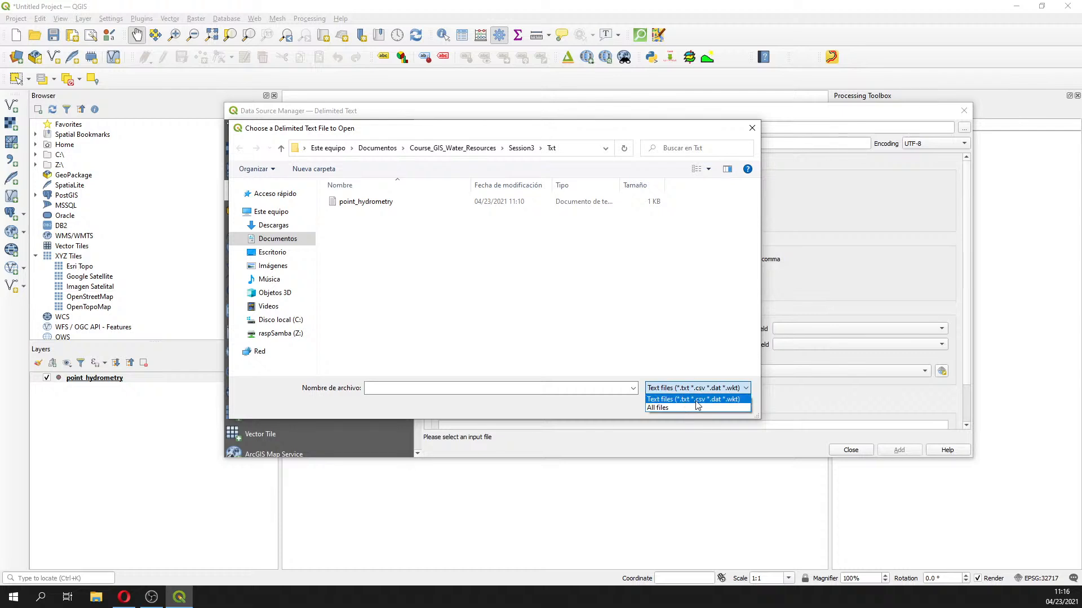
left_click(753, 130)
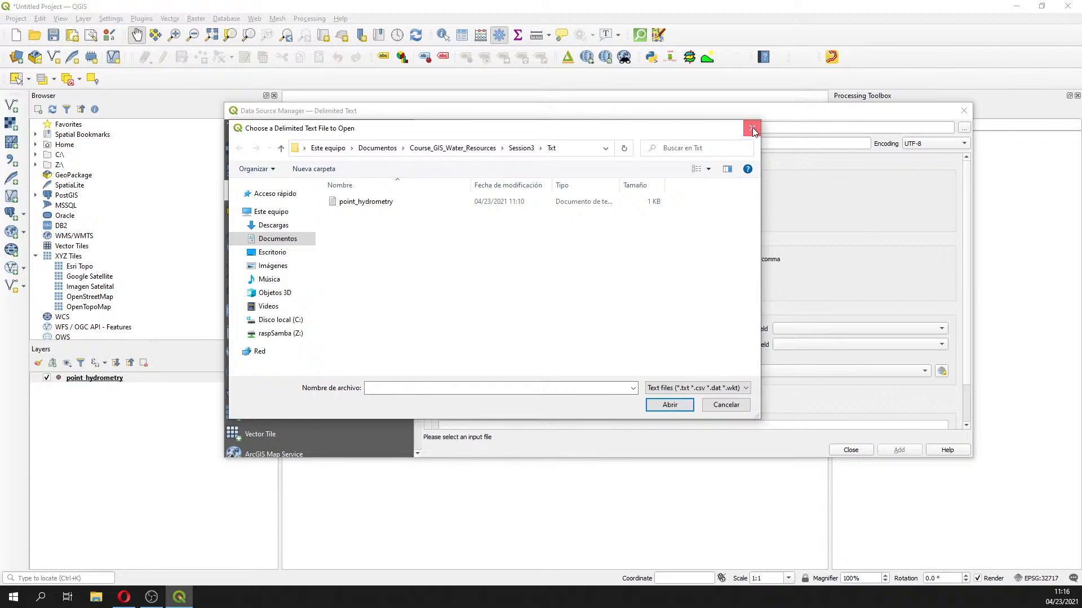
left_click(753, 129)
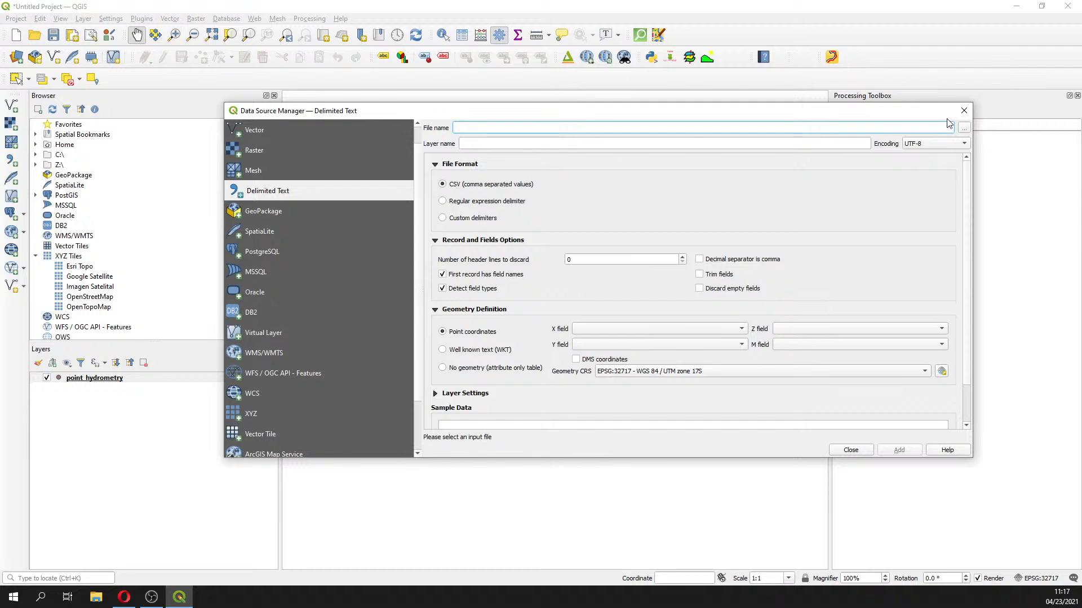
left_click(962, 113)
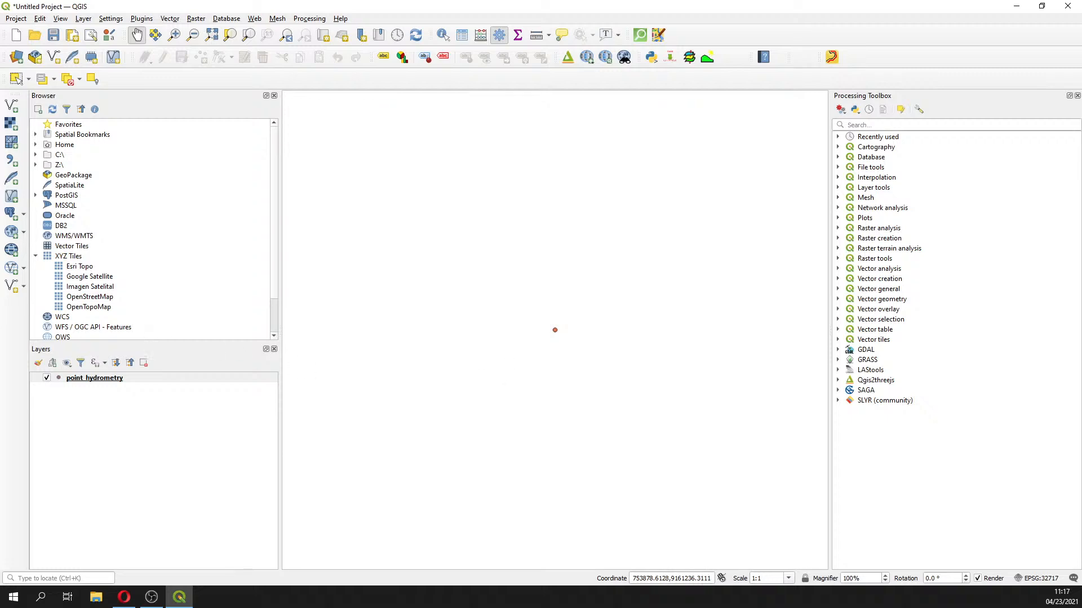
Open Export > Save Features As for point_hydrometry, keeping the layer after an accidental remove prompt
key("alt+Tab")
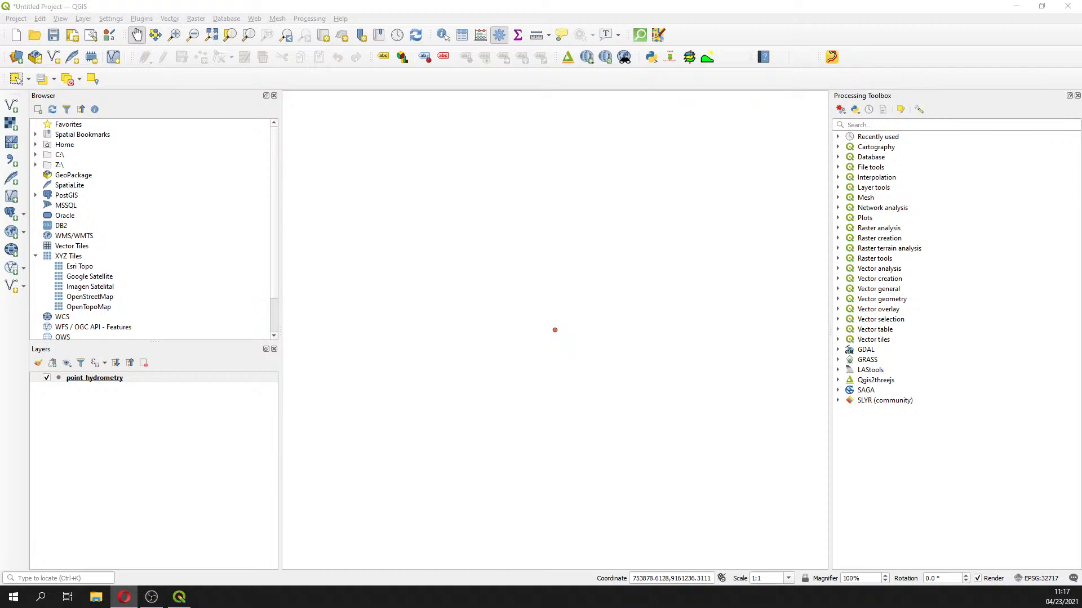
right_click(113, 378)
left_click(171, 519)
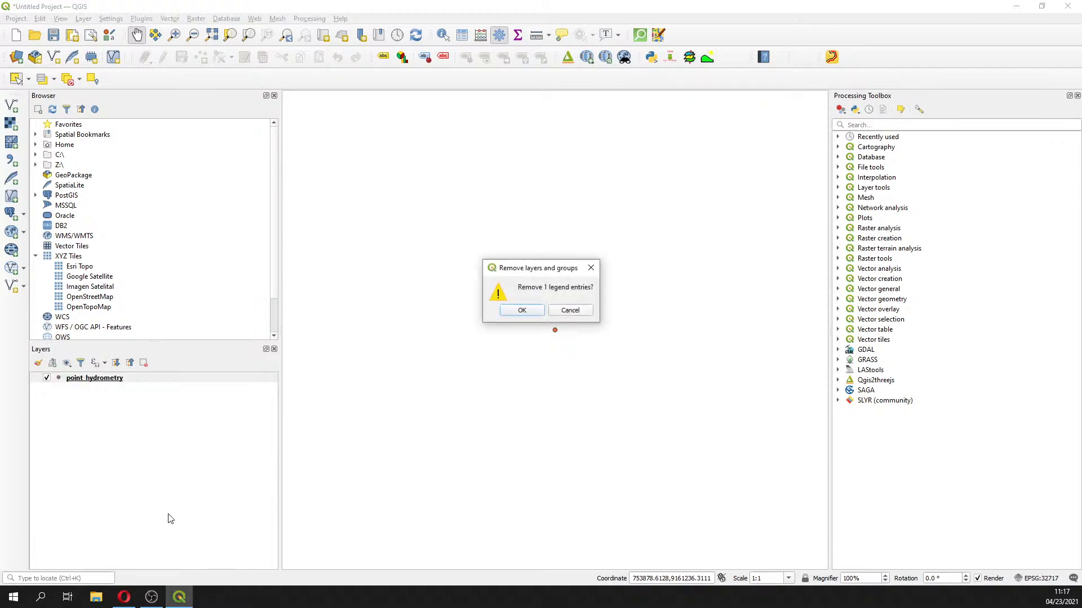
left_click(570, 310)
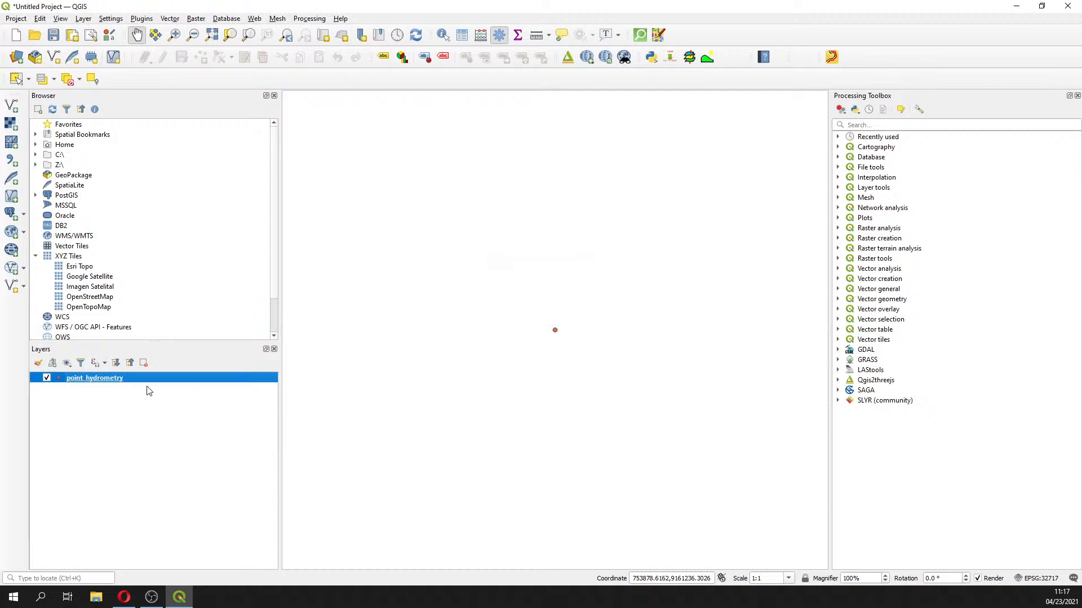
right_click(140, 378)
mouse_move(181, 556)
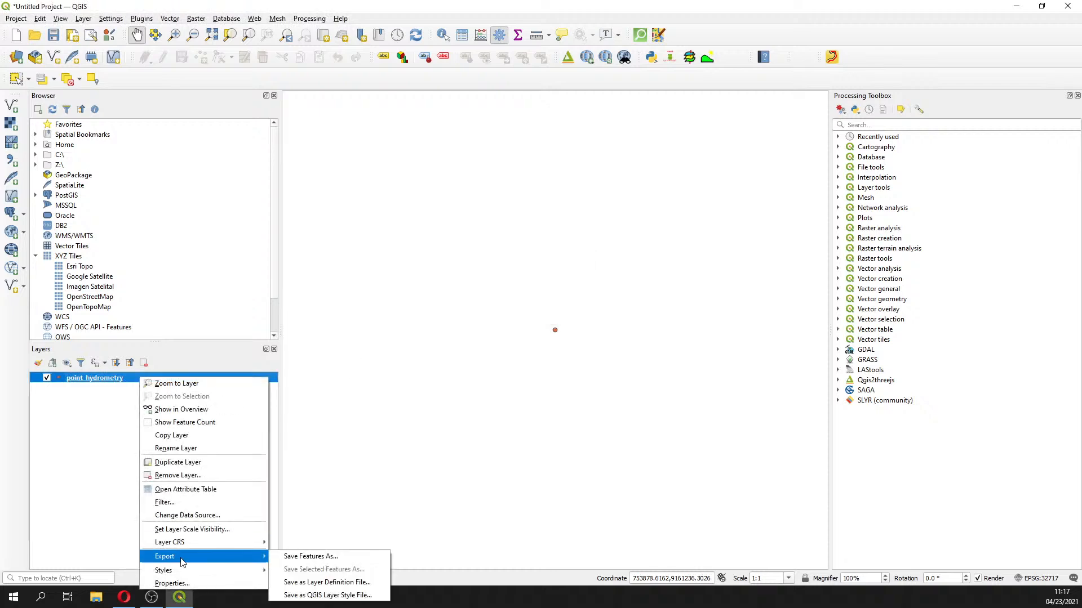
left_click(319, 557)
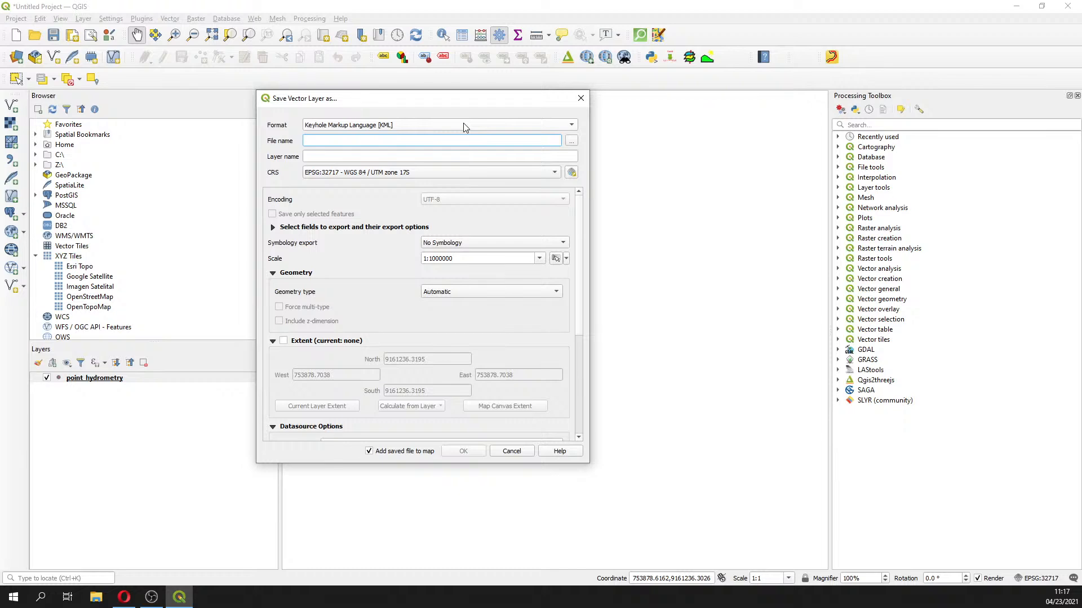
Set the output format to ESRI Shapefile and create a new Shp folder inside Session3
left_click(466, 126)
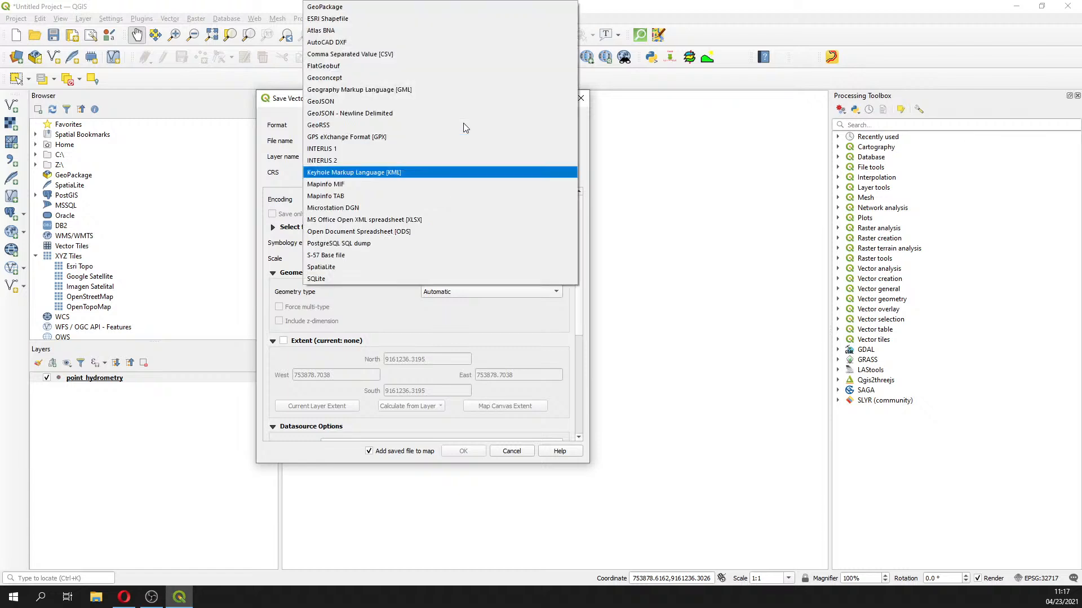
left_click(395, 18)
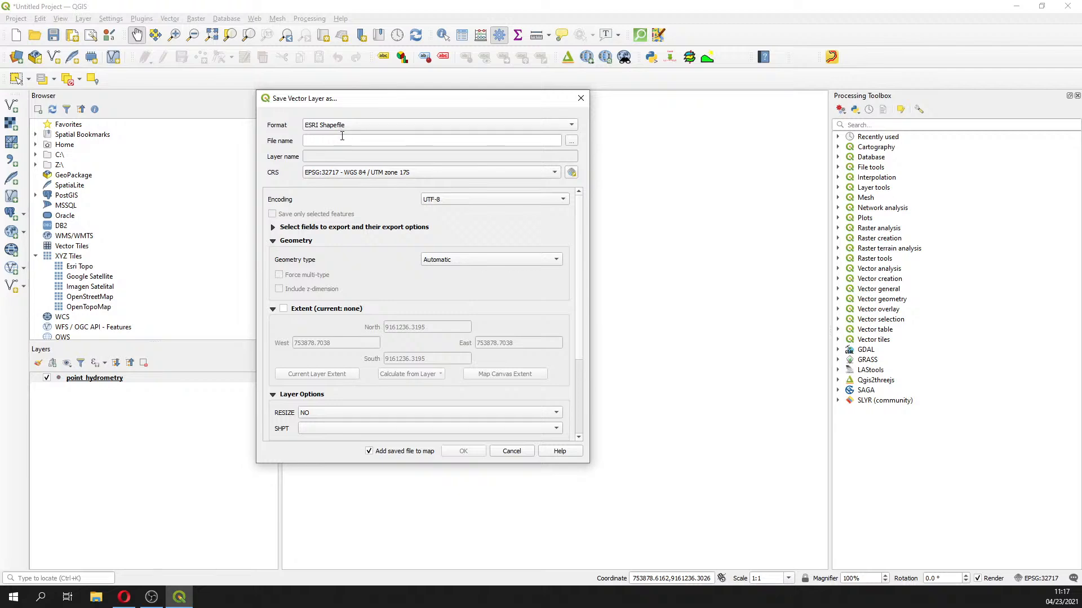
left_click(571, 142)
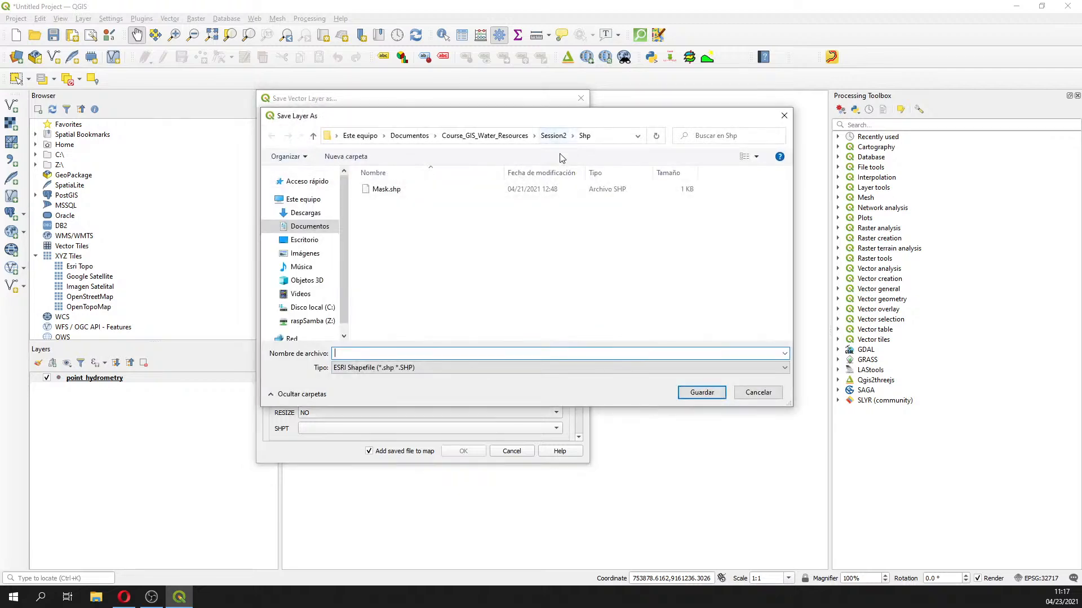
left_click(484, 135)
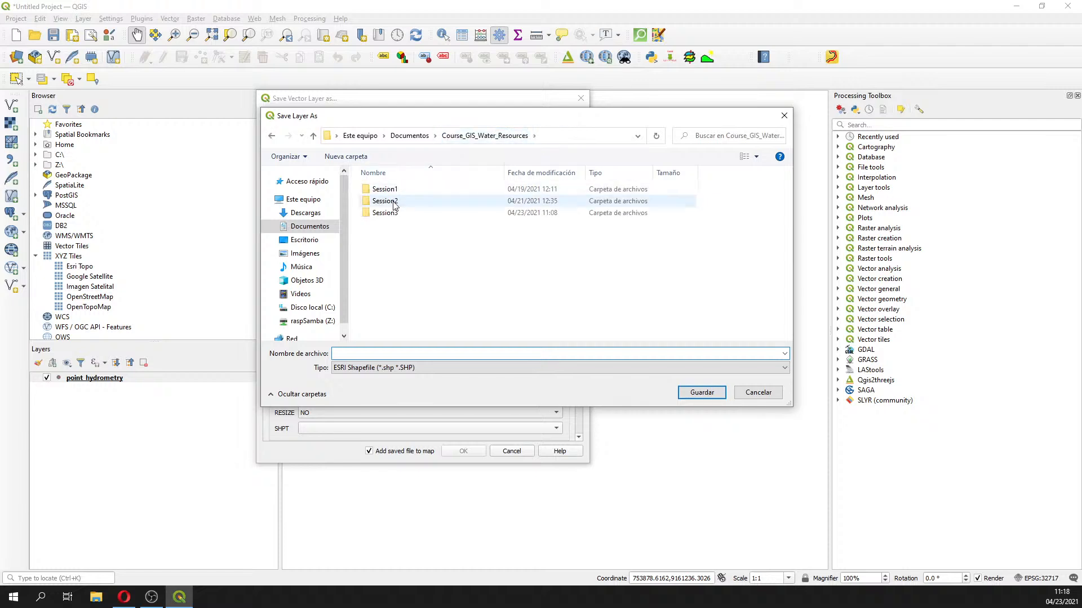
double_click(396, 214)
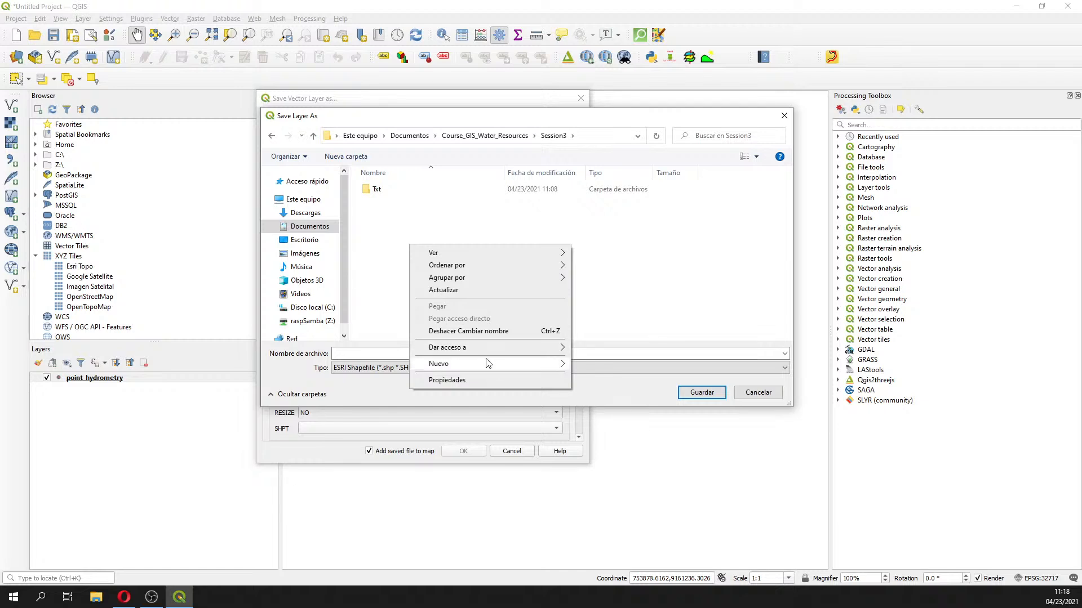
mouse_move(485, 364)
left_click(589, 365)
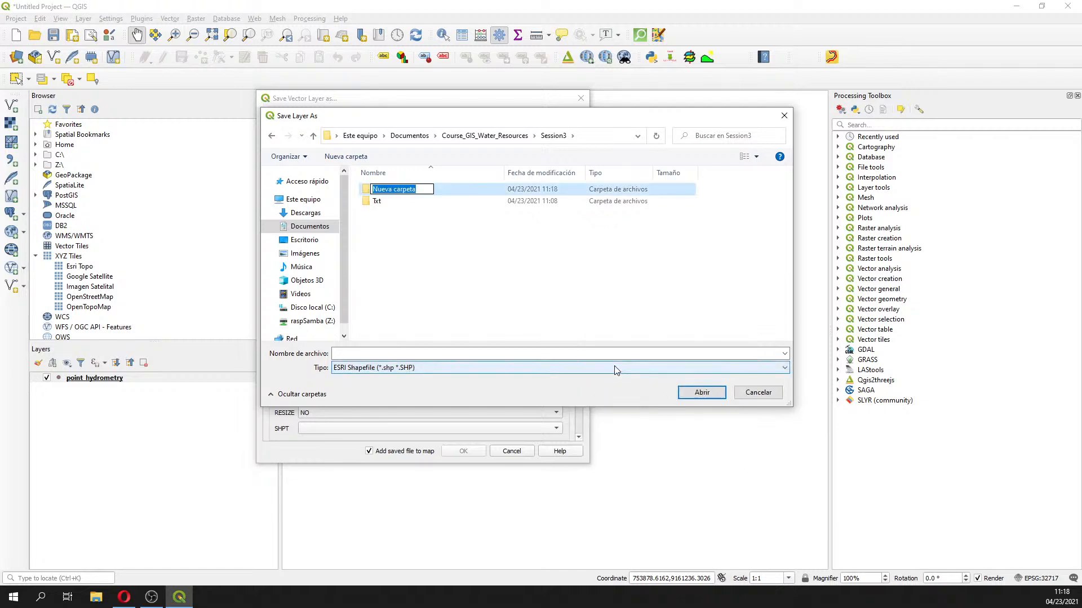
type("Shp")
key("Return")
key("Return")
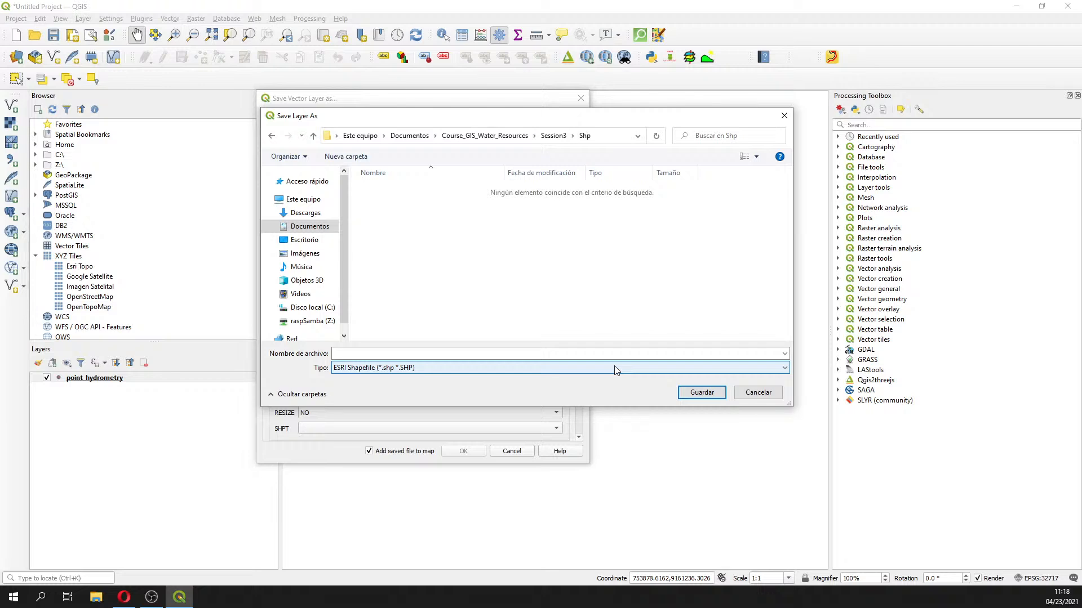
Name the output Point_hydrometry and run the export
key("shift+Tab")
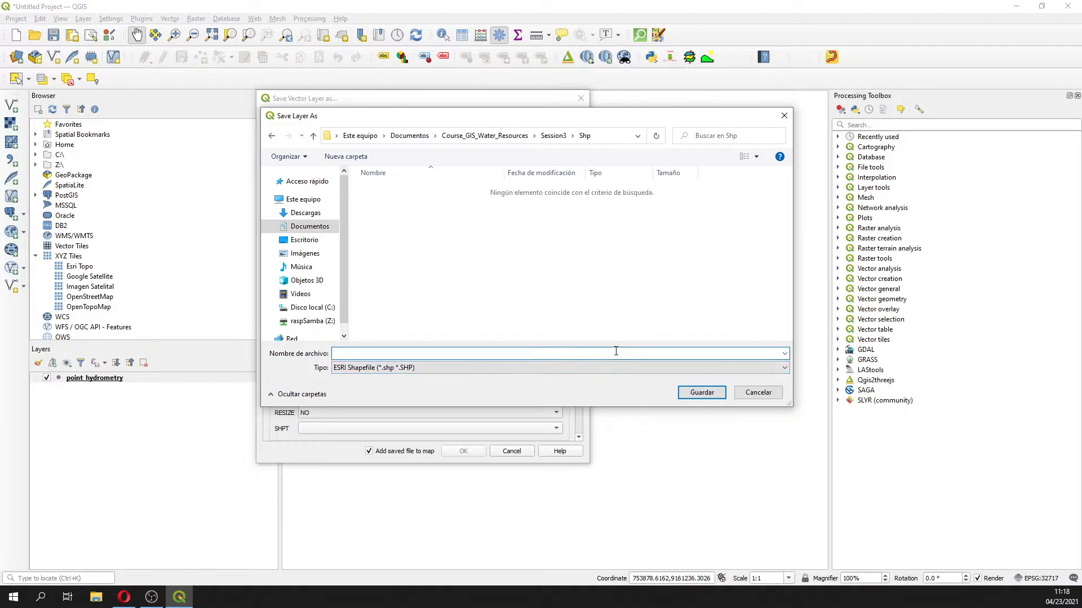
type("c")
type("Point_")
type("hydrometry")
key("Return")
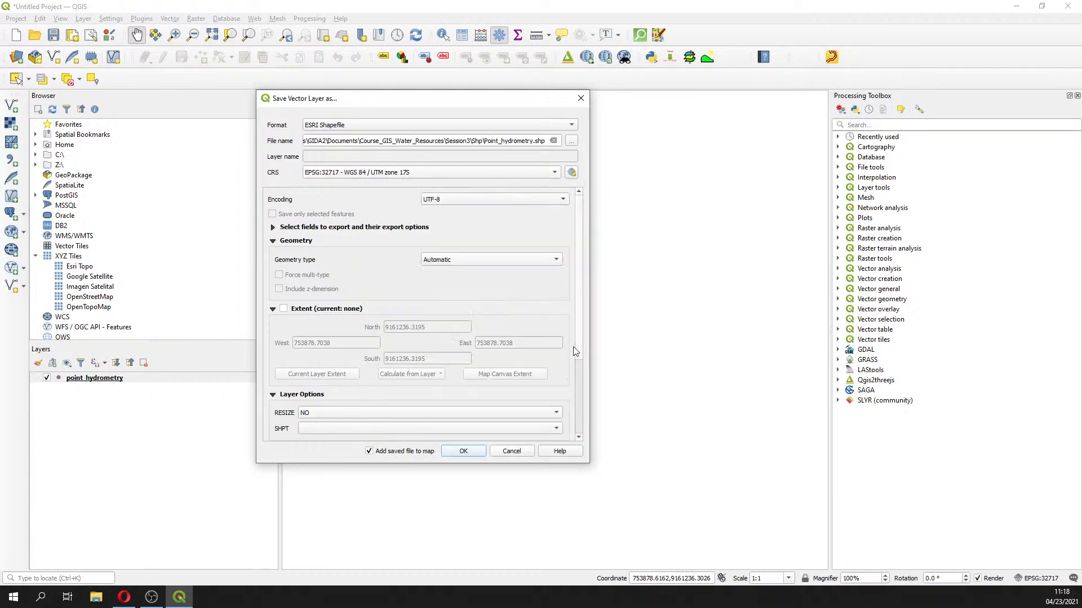
left_click(463, 451)
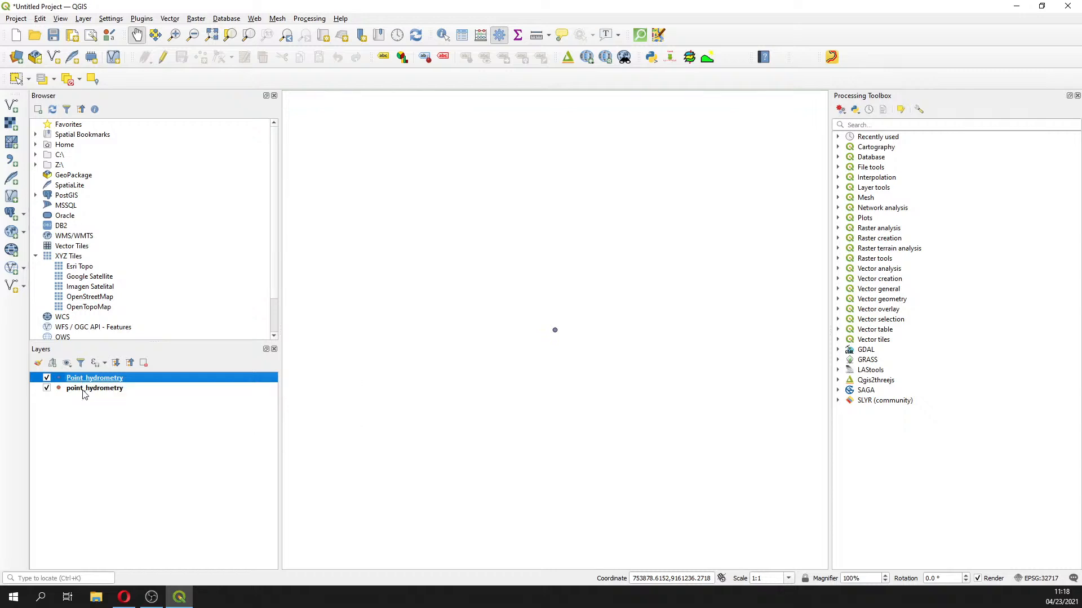
Remove the delimited-text point_hydrometry layer, keeping the Point_hydrometry shapefile layer
left_click(82, 393)
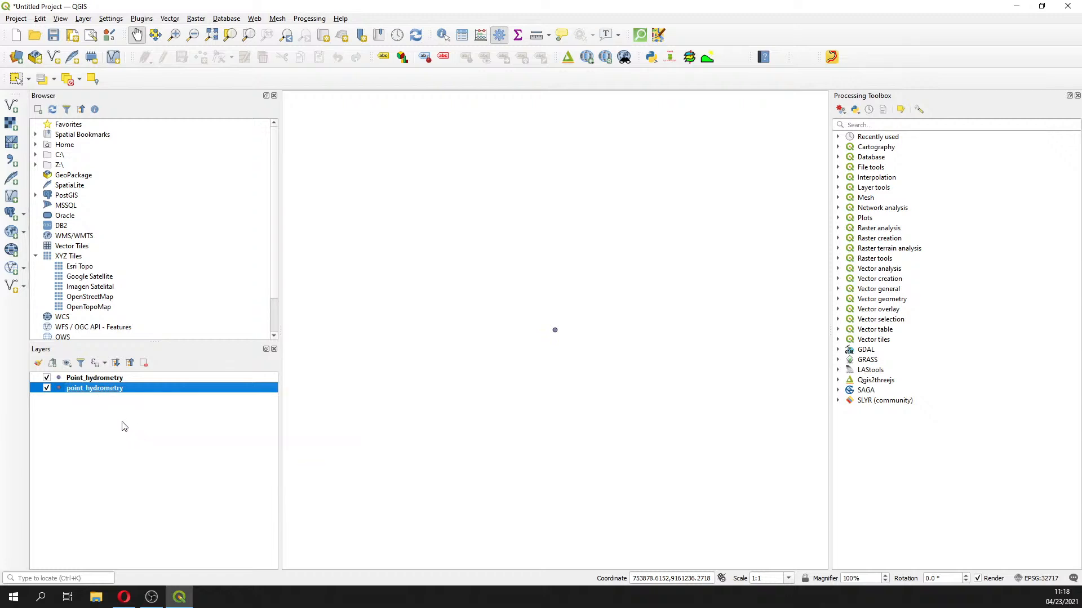
right_click(115, 390)
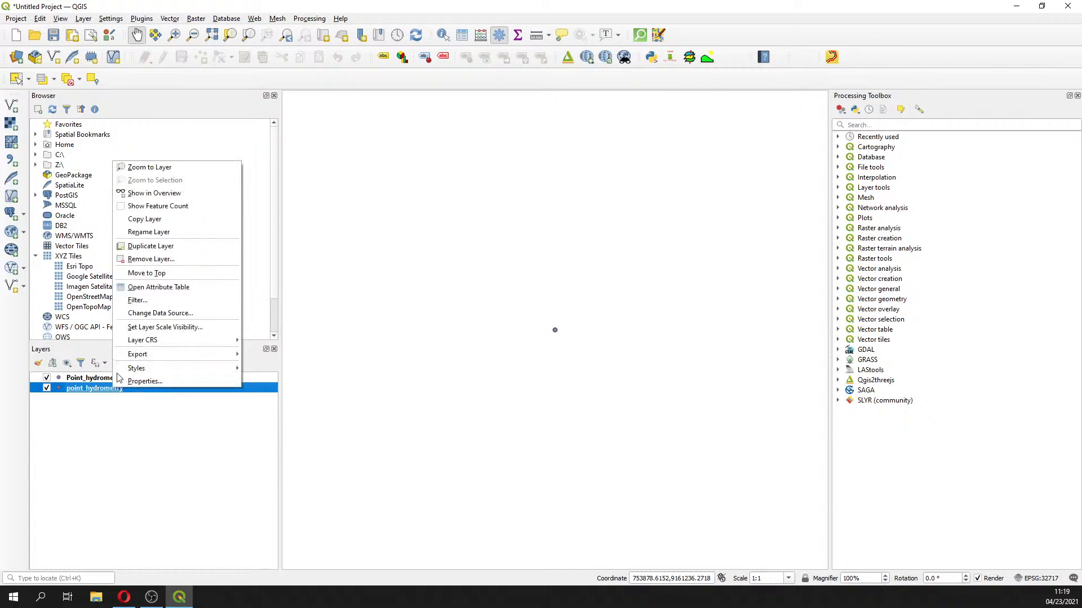
left_click(146, 258)
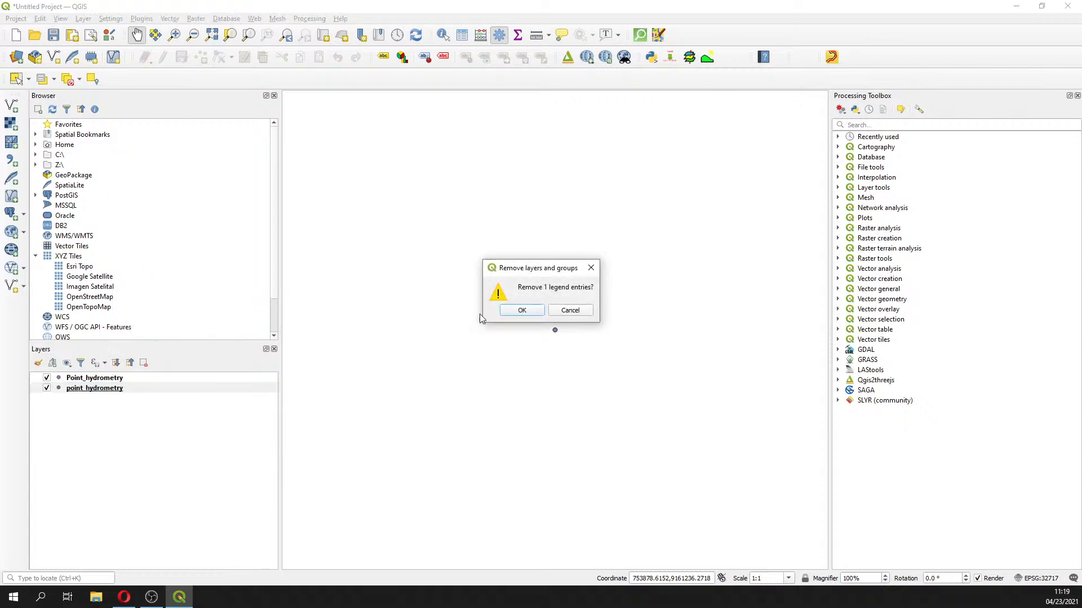
left_click(526, 310)
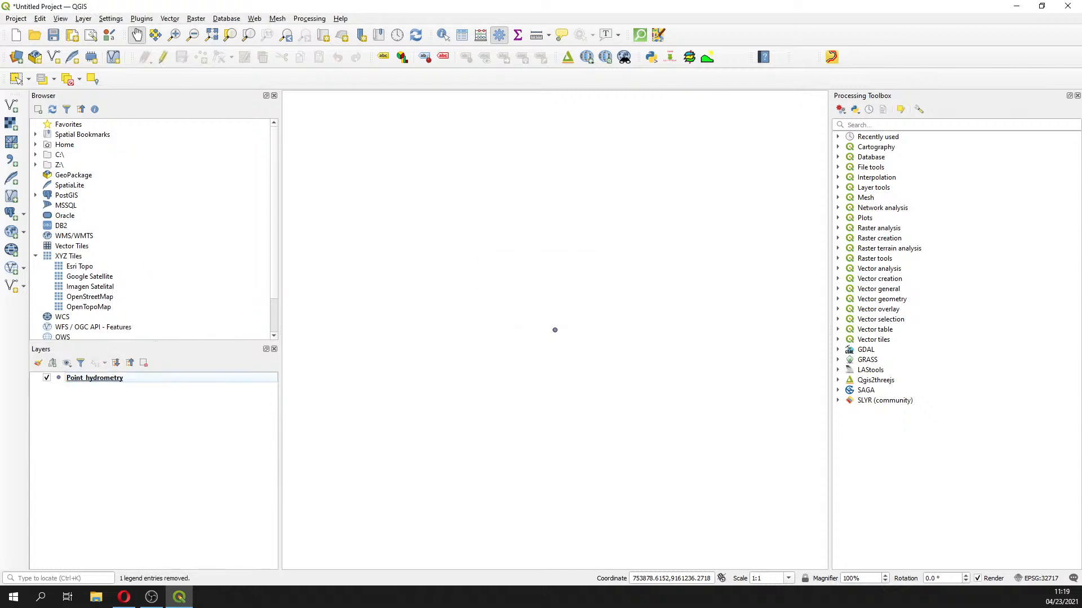
left_click(93, 377)
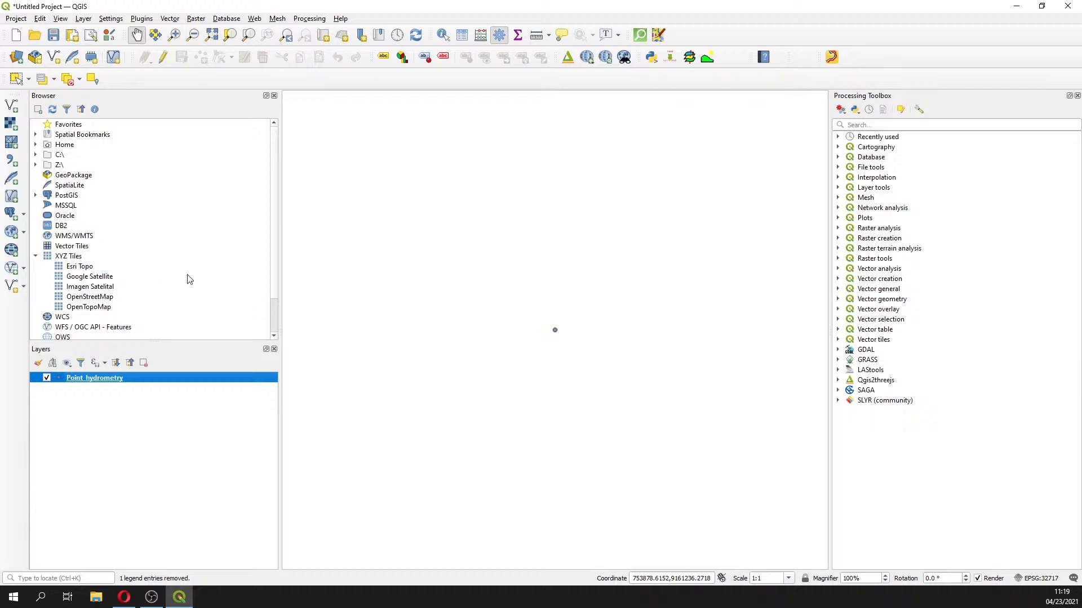
In the Browser panel, expand Home to Session_3\Practice\Data\Rst and select ASTGTM2_Comb_UTM.tif
left_click(275, 272)
left_click_drag(275, 272, 275, 302)
scroll(147, 232, "up", 2)
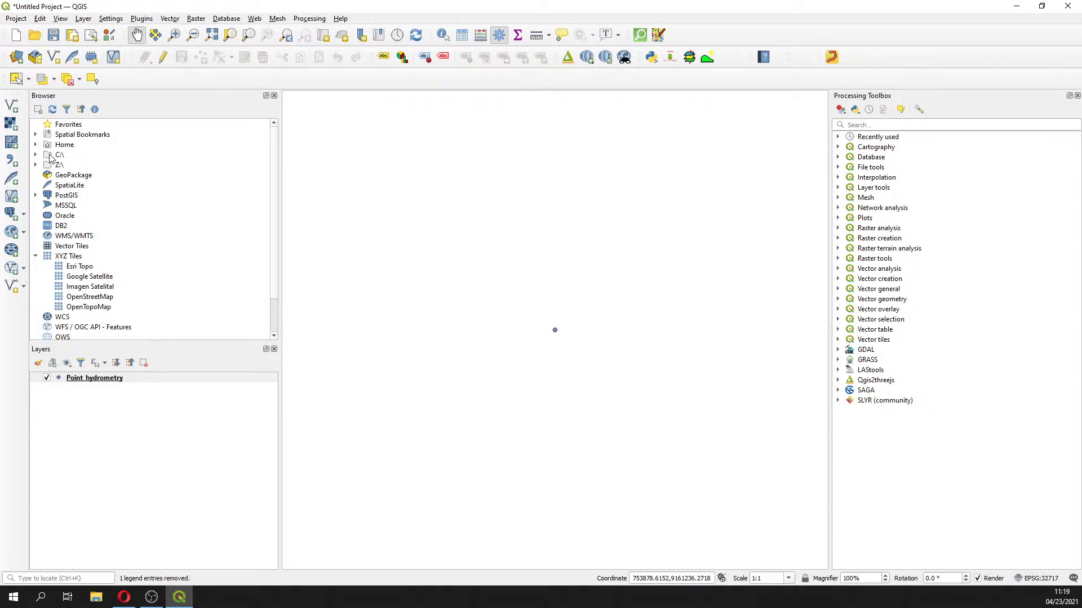
left_click(36, 145)
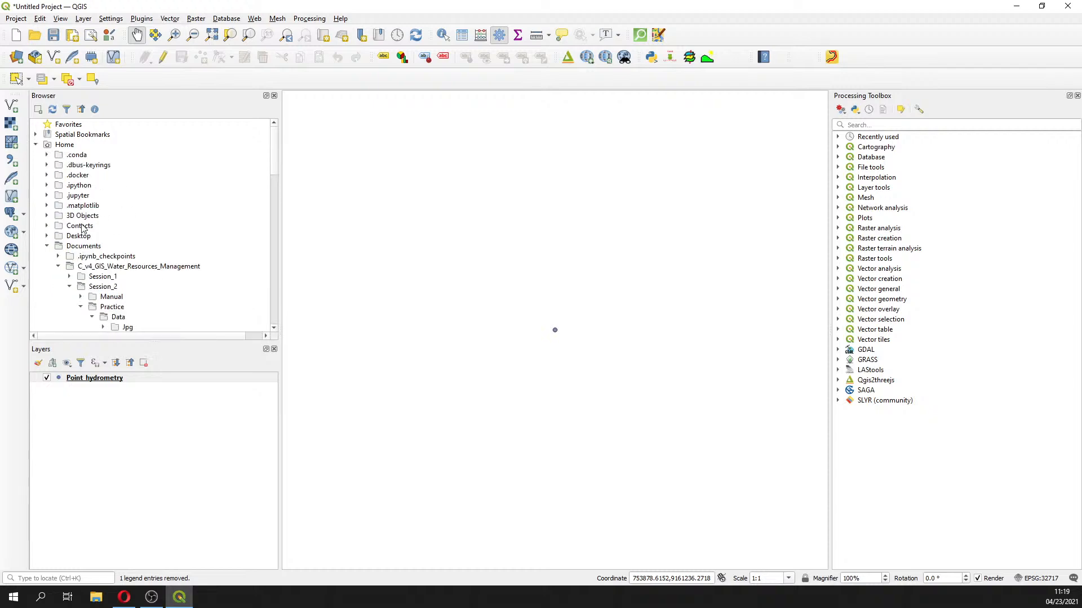
left_click(69, 286)
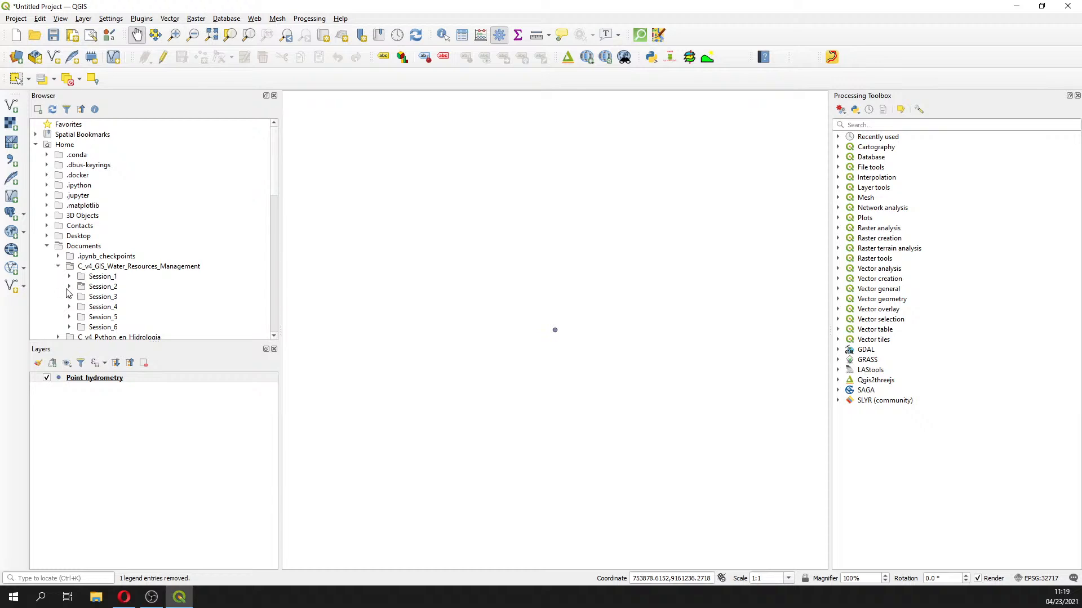
left_click(69, 297)
scroll(69, 303, "down", 1)
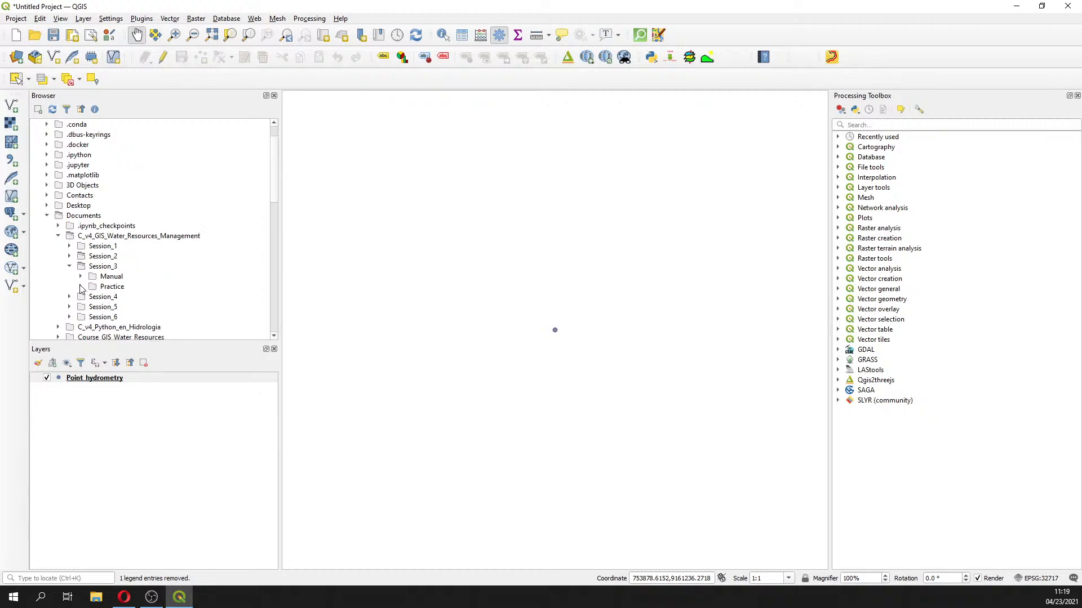
left_click(80, 287)
left_click(92, 296)
left_click(103, 307)
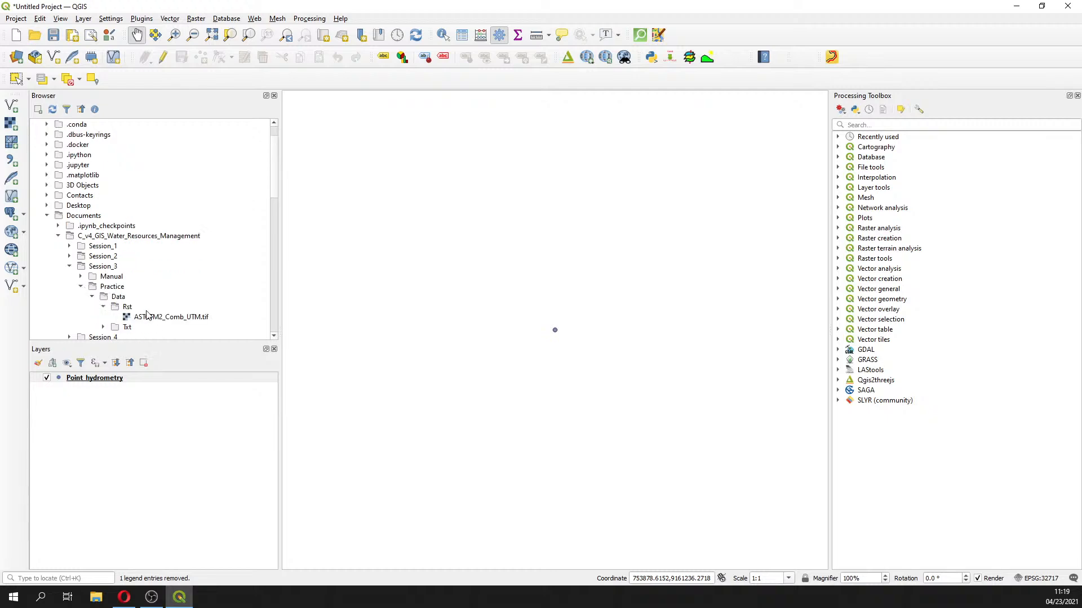
left_click(157, 318)
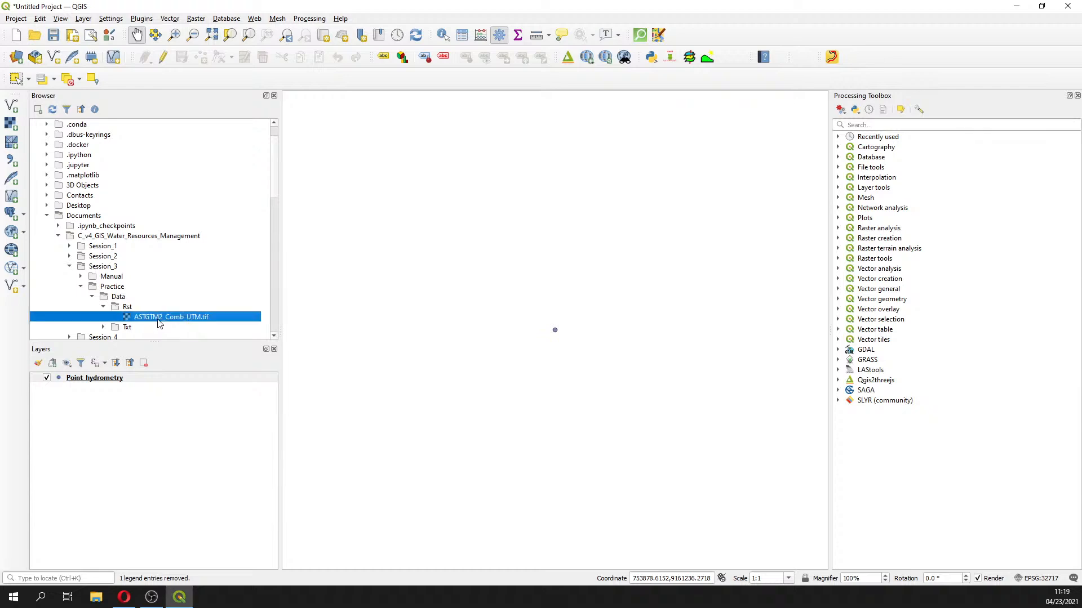
Add the ASTGTM2_Comb_UTM DEM below Point_hydrometry, zoom to its extent, then remove it
double_click(158, 319)
left_click_drag(92, 378, 90, 414)
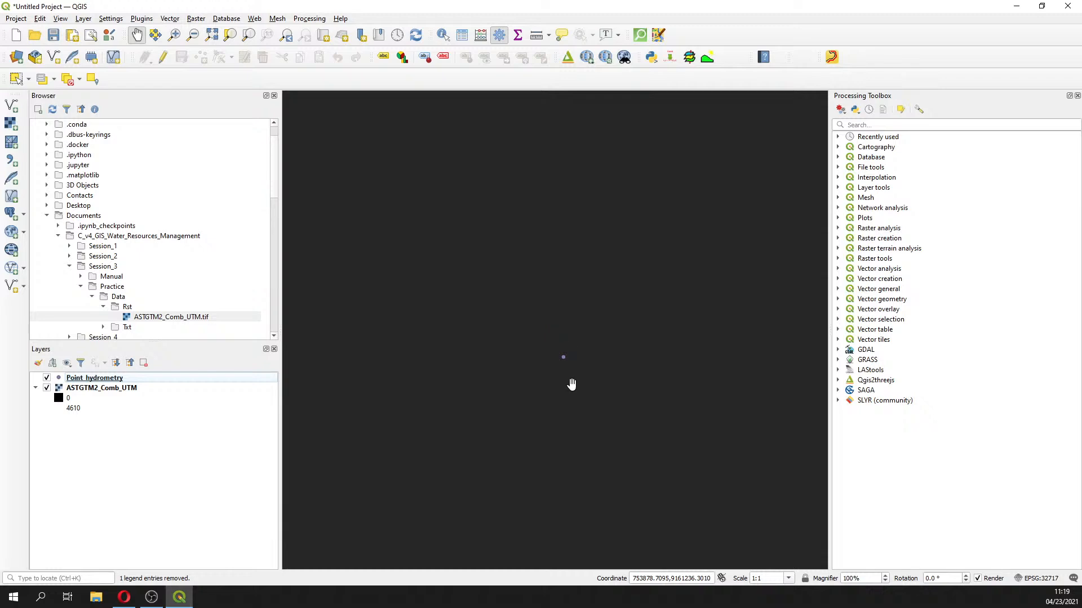
scroll(571, 384, "down", 10)
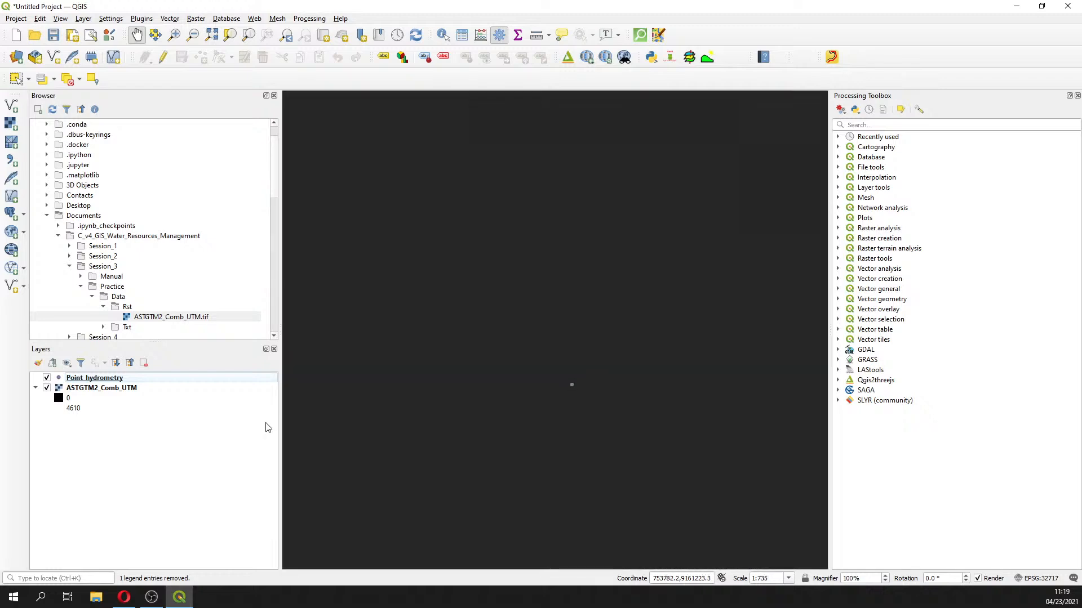
right_click(92, 388)
left_click(163, 396)
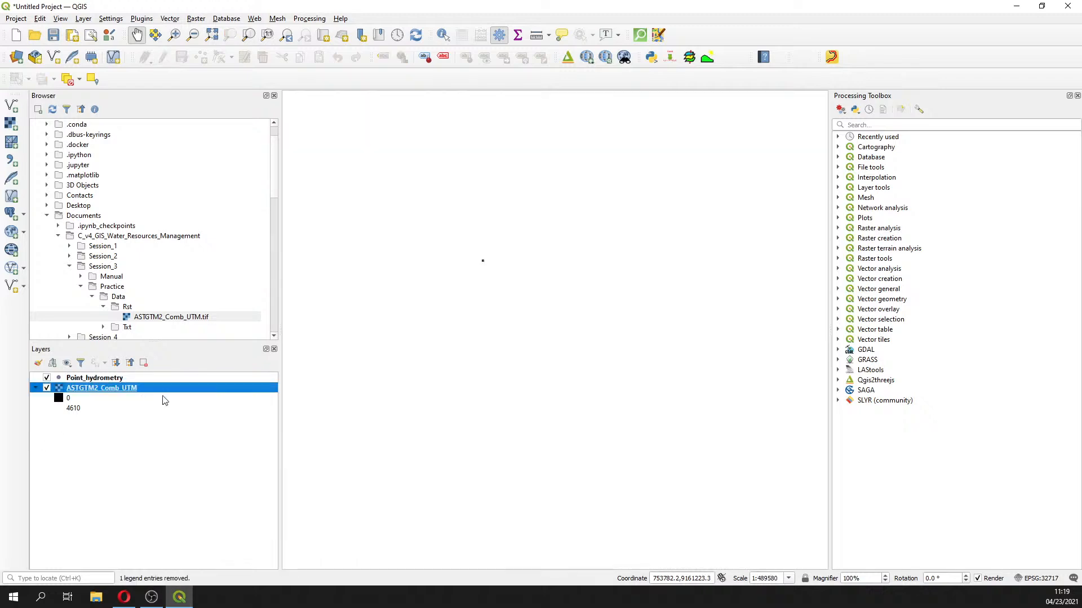
right_click(125, 393)
left_click(155, 491)
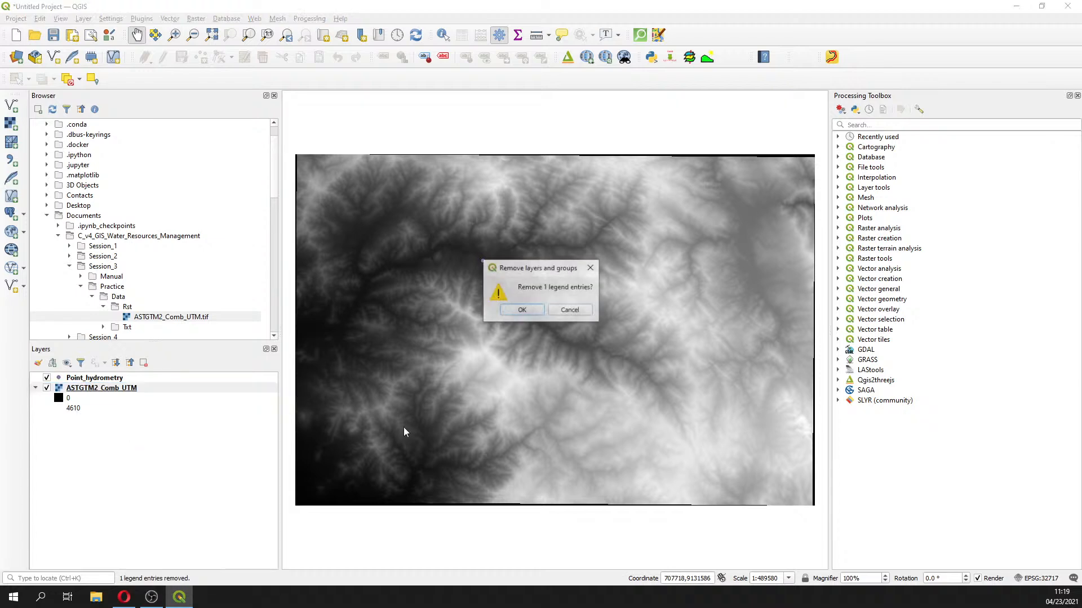
left_click(537, 310)
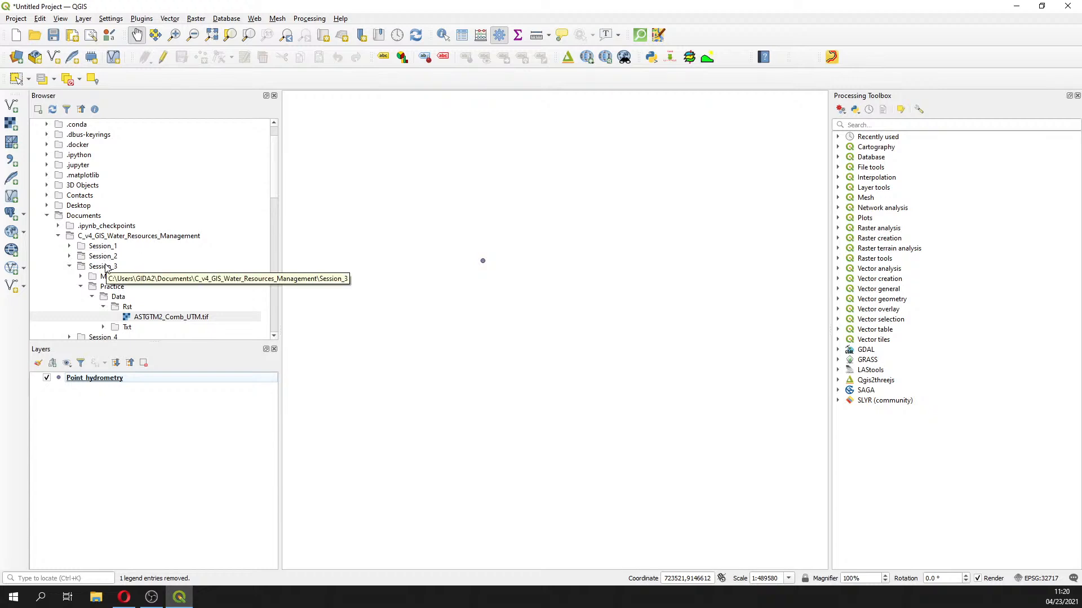
Re-add the ASTGTM2_Comb_UTM DEM below Point_hydrometry and zoom to its full extent
double_click(149, 318)
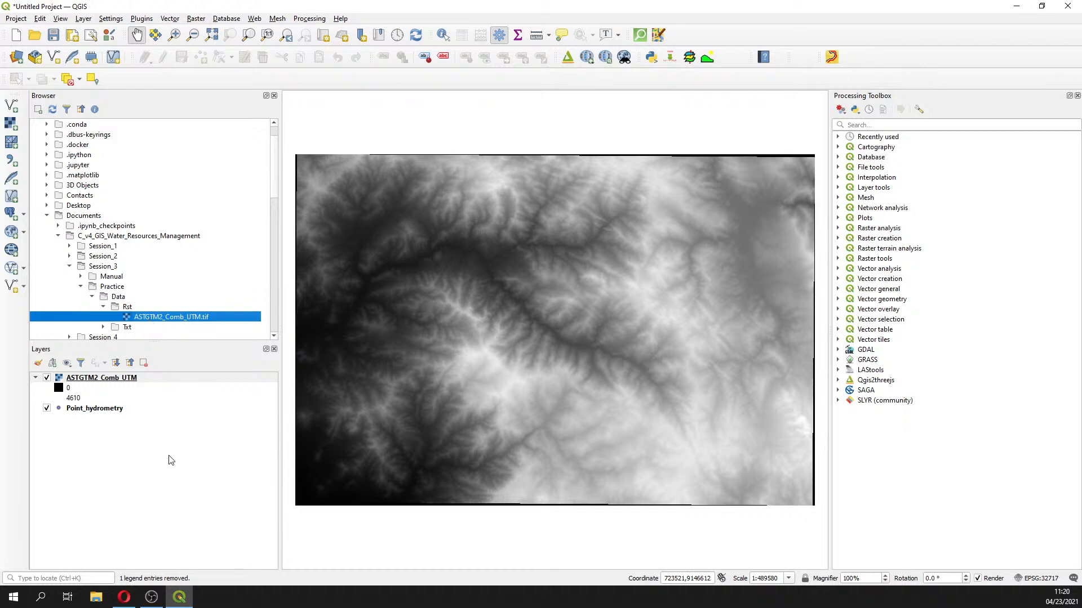
left_click_drag(103, 379, 107, 433)
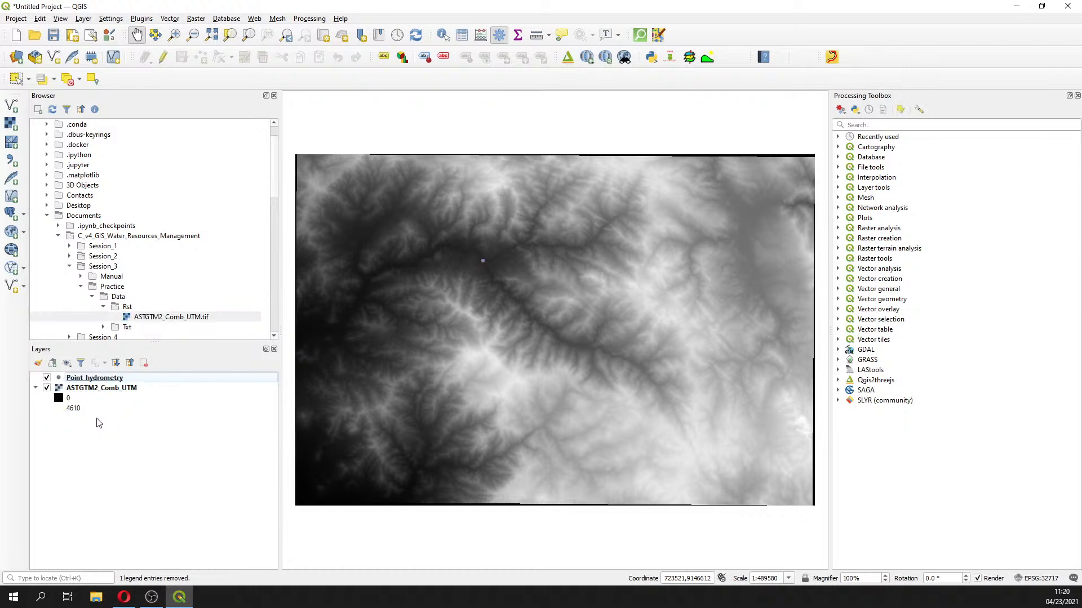
right_click(109, 391)
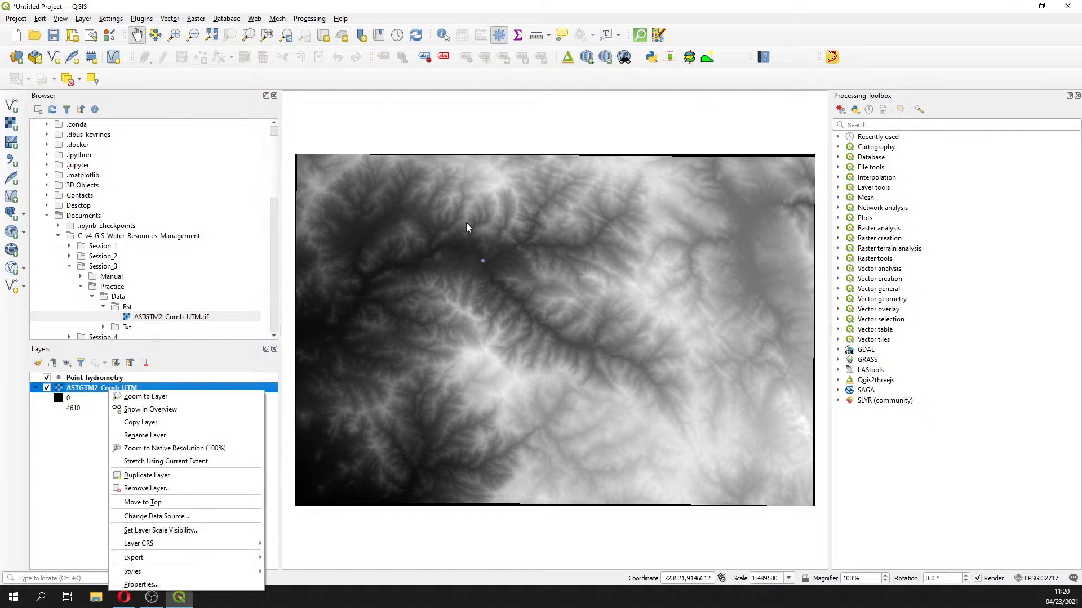
left_click(174, 34)
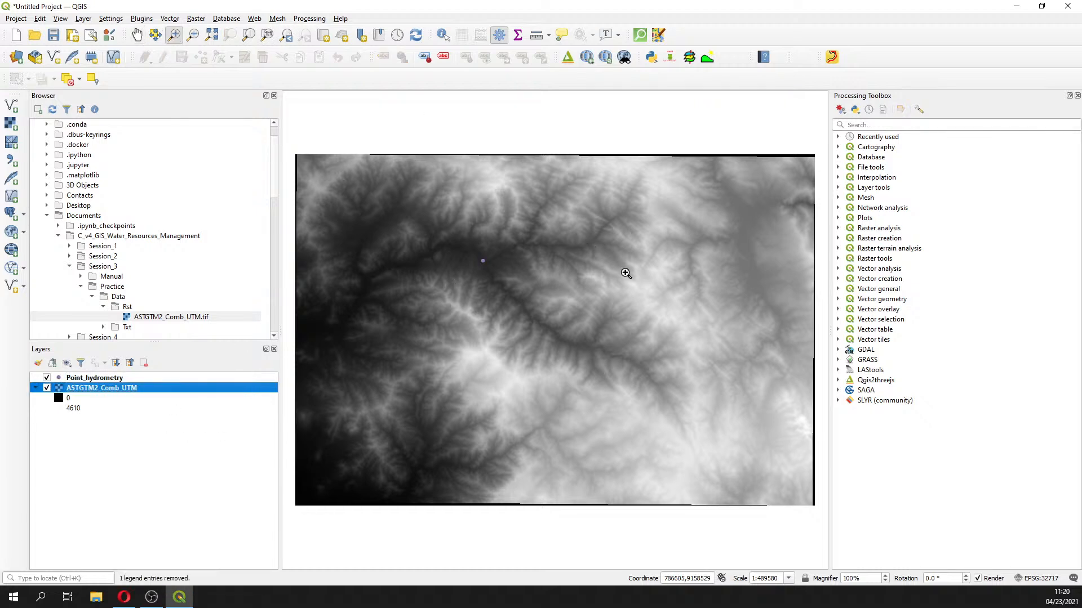
left_click_drag(474, 250, 527, 319)
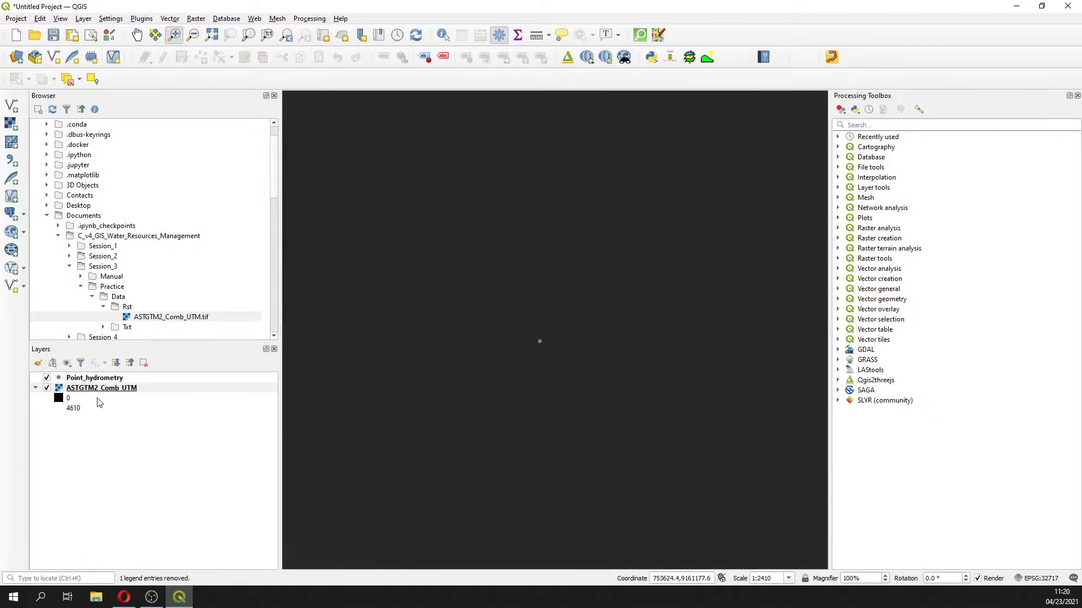
left_click(111, 390)
right_click(111, 388)
left_click(132, 394)
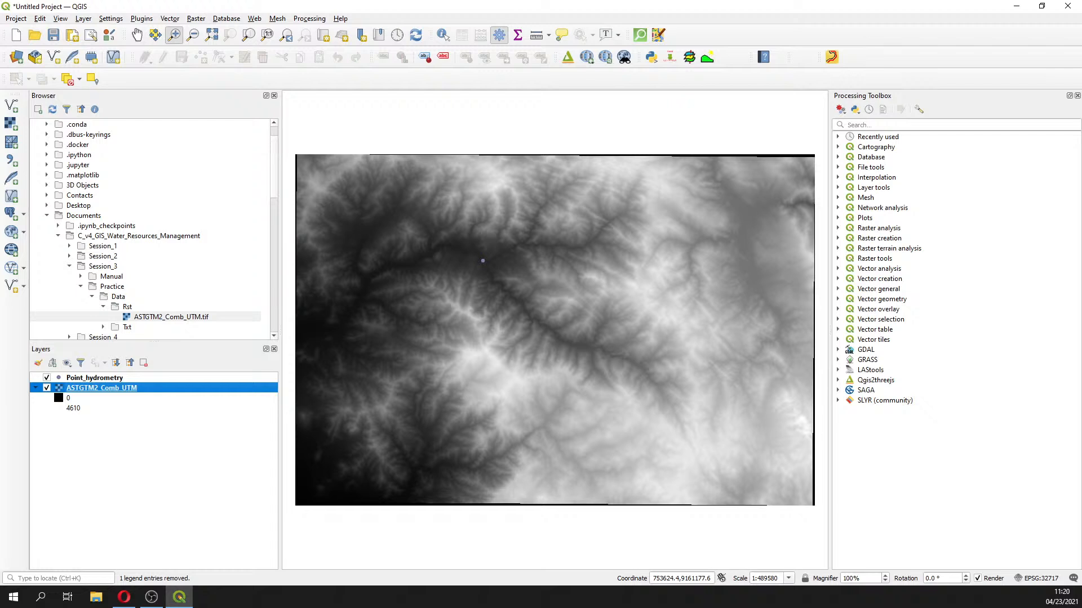
Close and reopen the Processing Toolbox panel to reach the SAGA tool groups
key("alt+Tab")
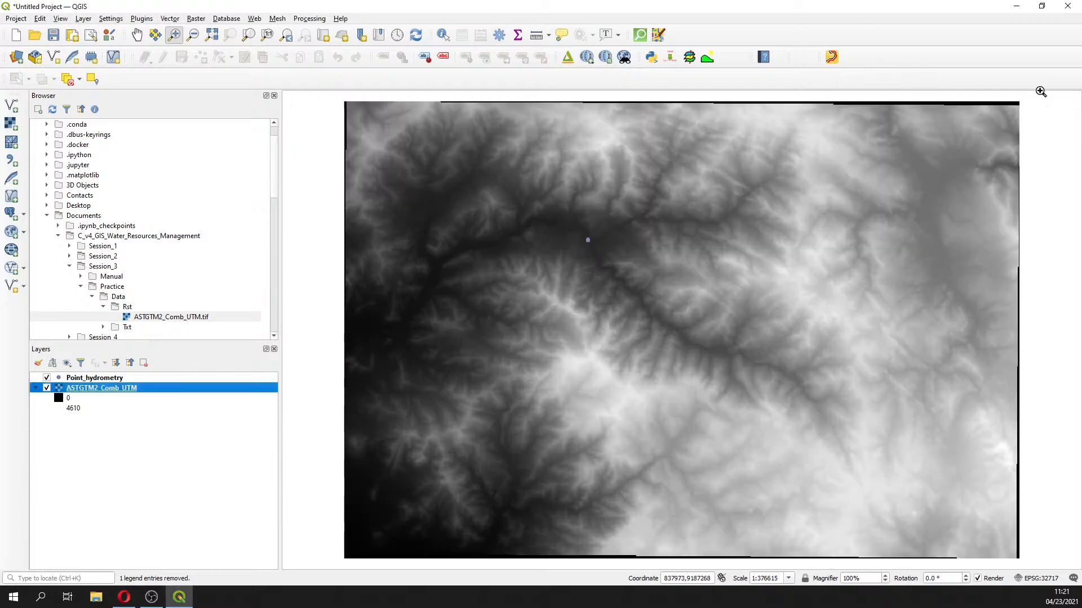
left_click(502, 36)
left_click(502, 36)
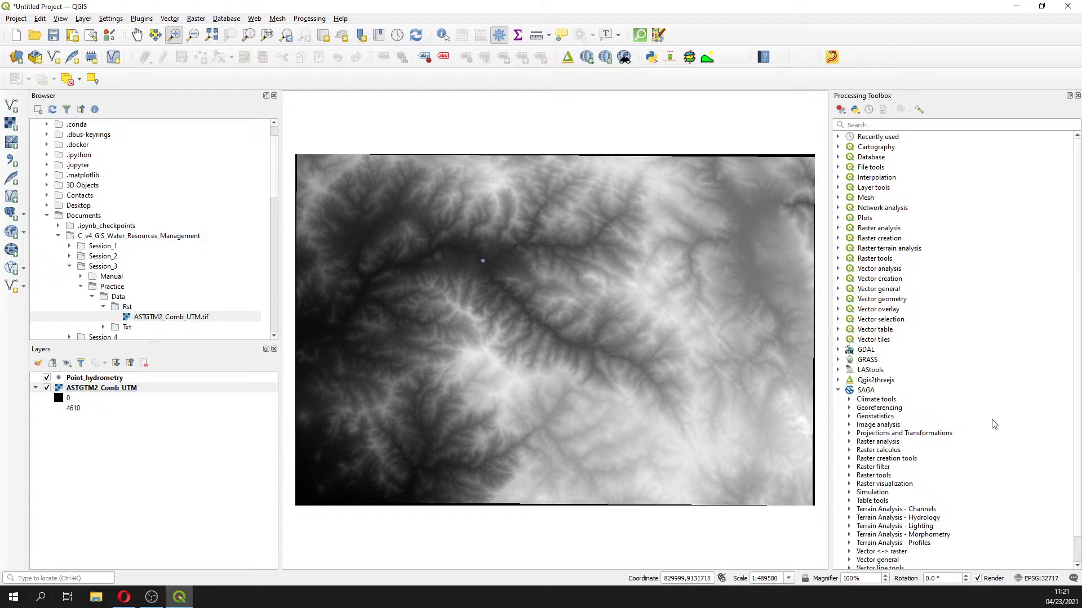
Find Fill sinks (wang & liu) under SAGA Terrain Analysis - Hydrology via a 'fill sink' search and open it
left_click(849, 518)
scroll(876, 521, "down", 2)
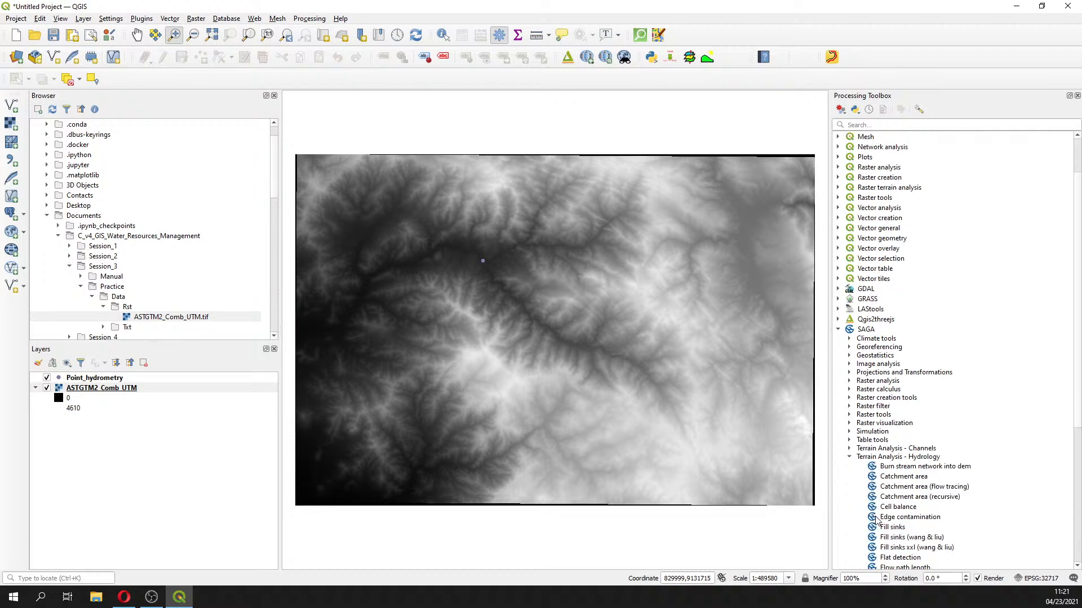
scroll(876, 522, "down", 1)
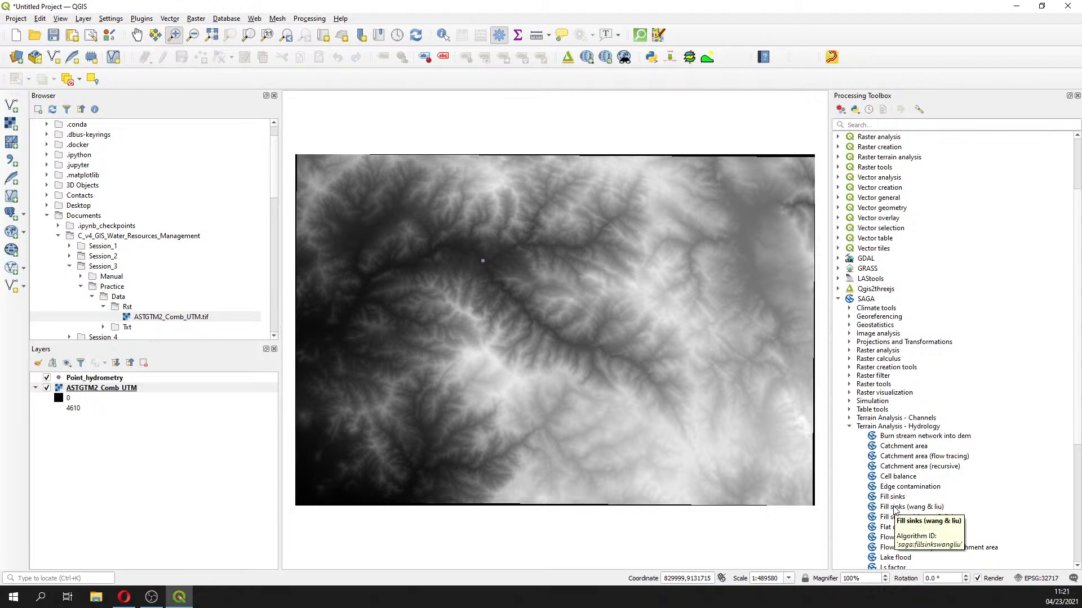
left_click(895, 508)
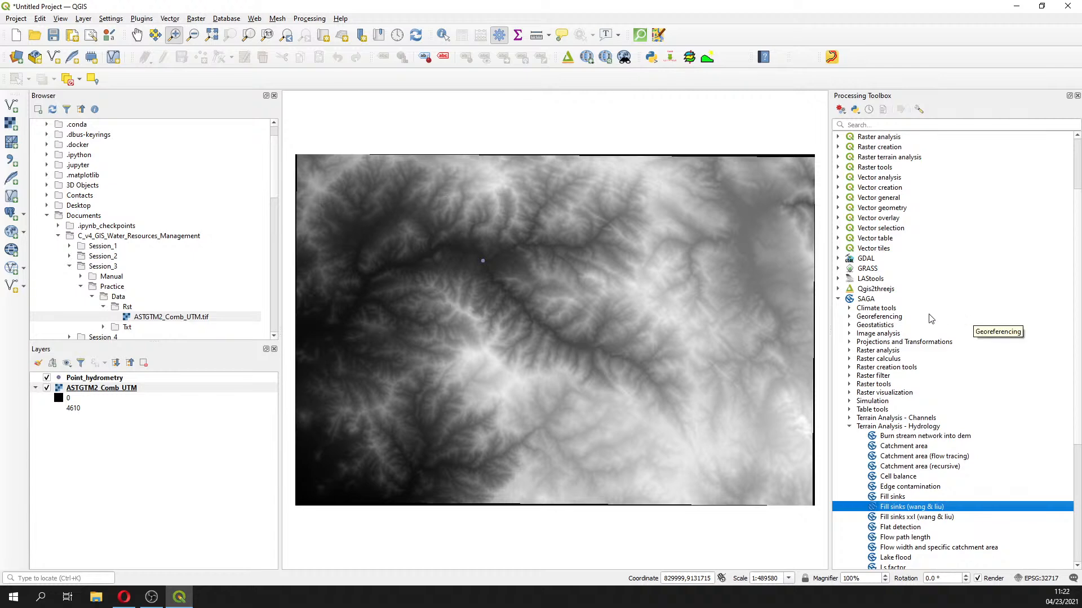
left_click(868, 124)
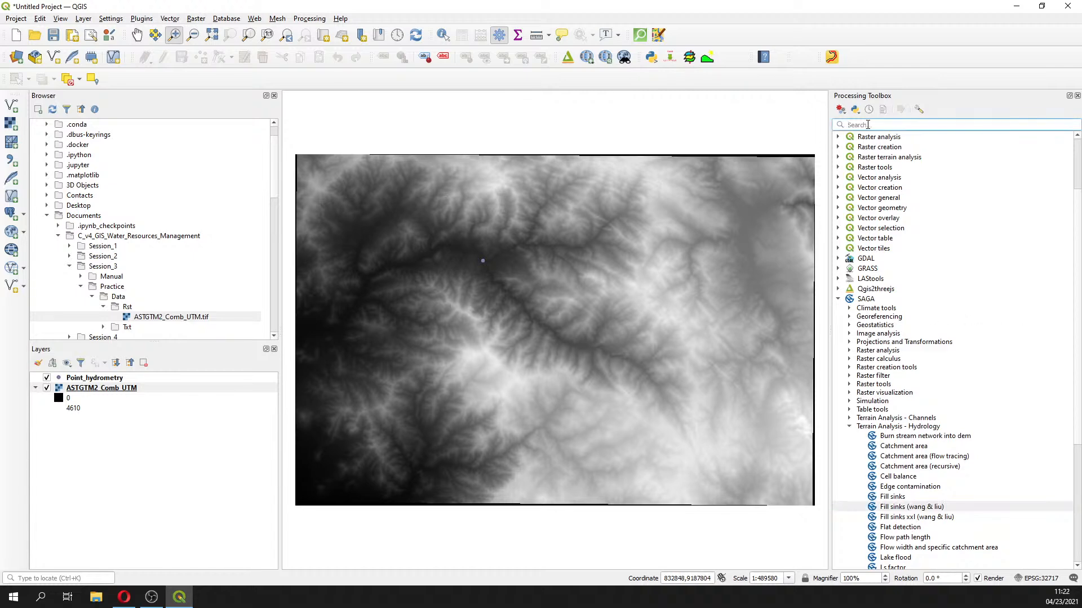
type("fill sin")
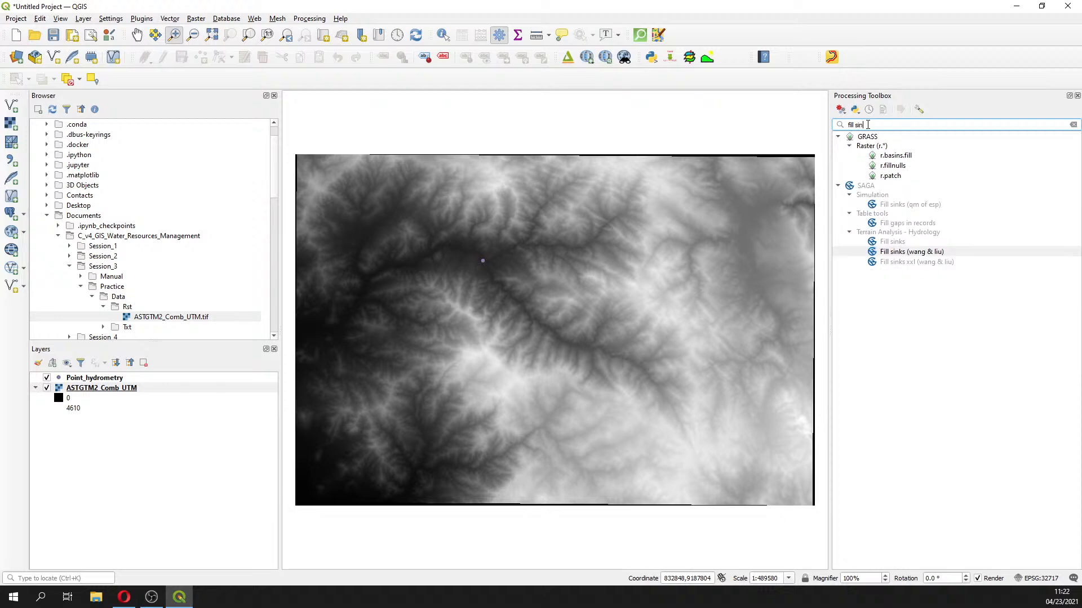
type("k")
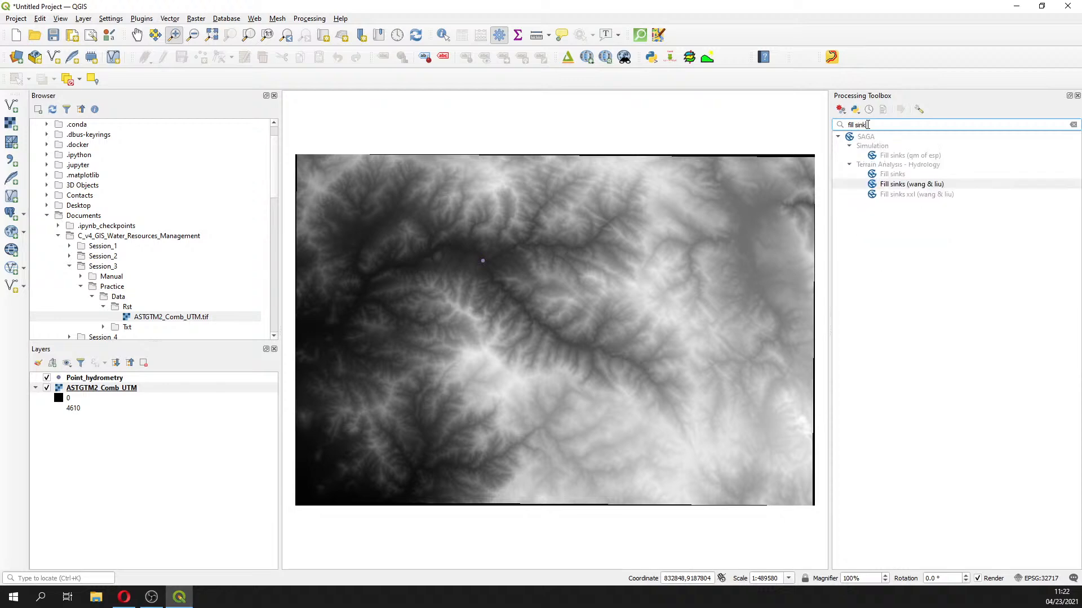
double_click(937, 189)
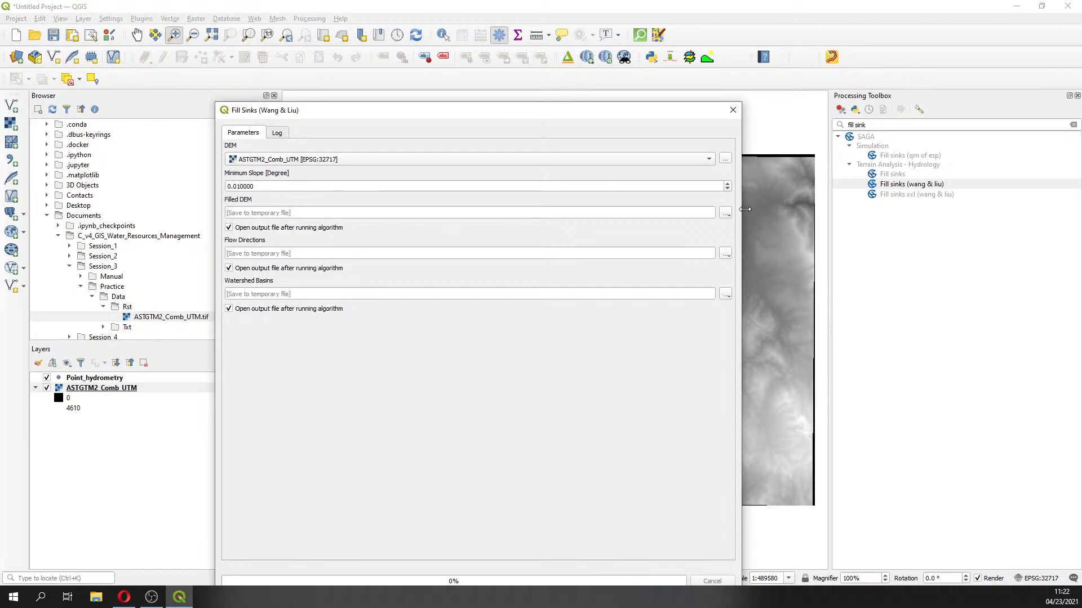
Save the Filled DEM output as ASTGTM3_Comb_UTM_Filled and run Fill Sinks (Wang & Liu)
left_click(725, 213)
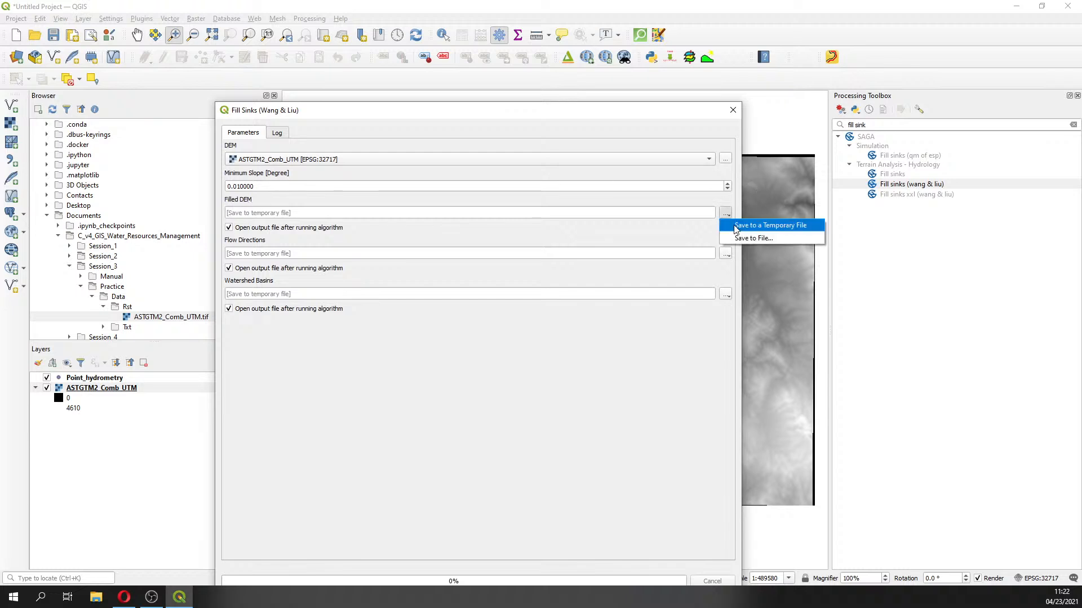
left_click(739, 238)
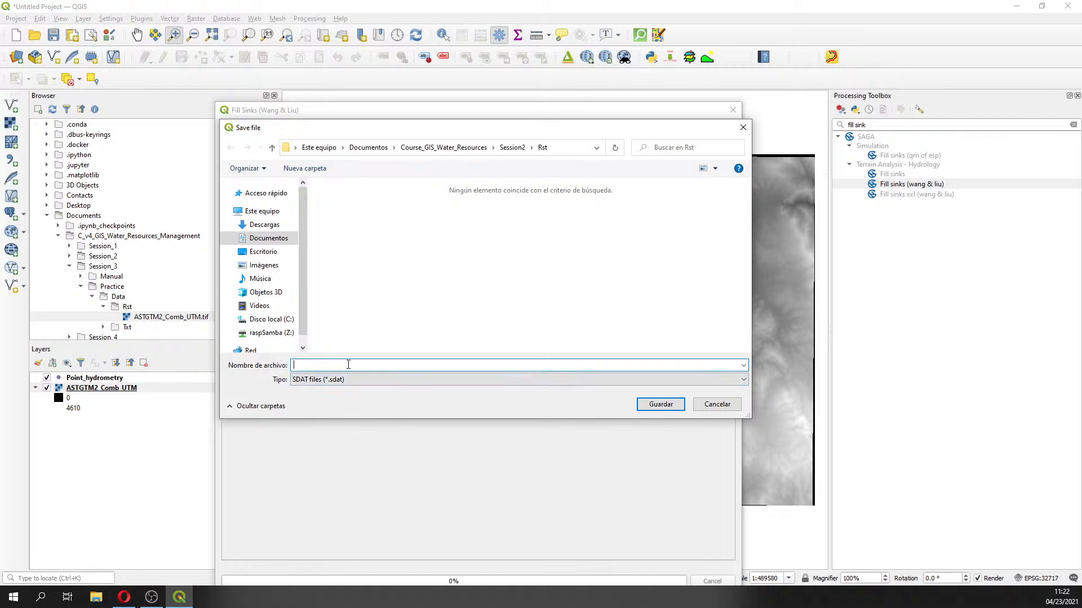
type("AST")
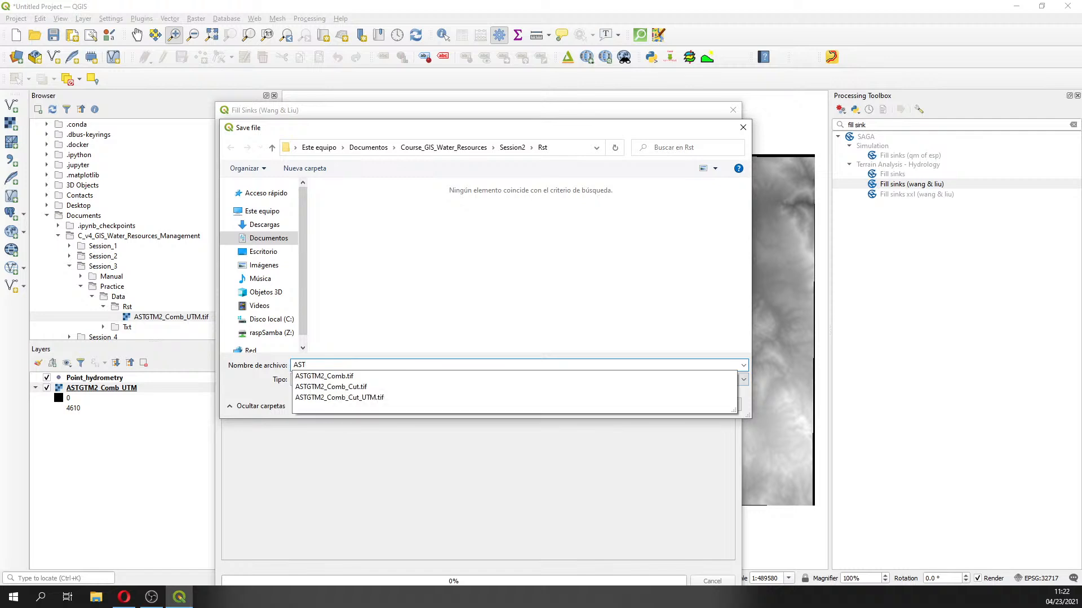
type("GTM3_Comb")
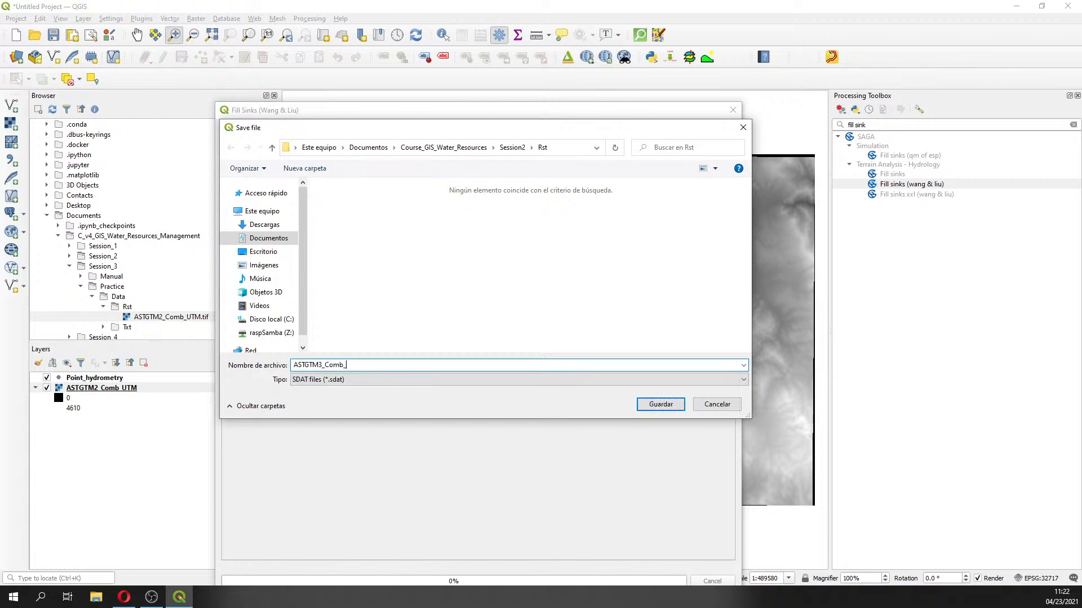
type("_UTM_Filled")
left_click(660, 405)
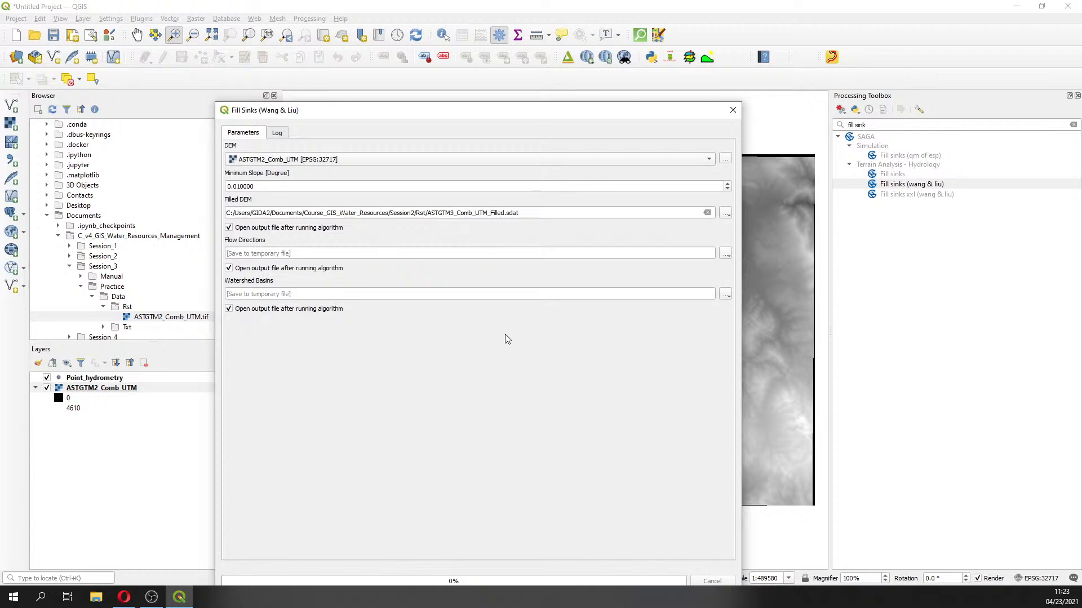
left_click_drag(565, 110, 522, 43)
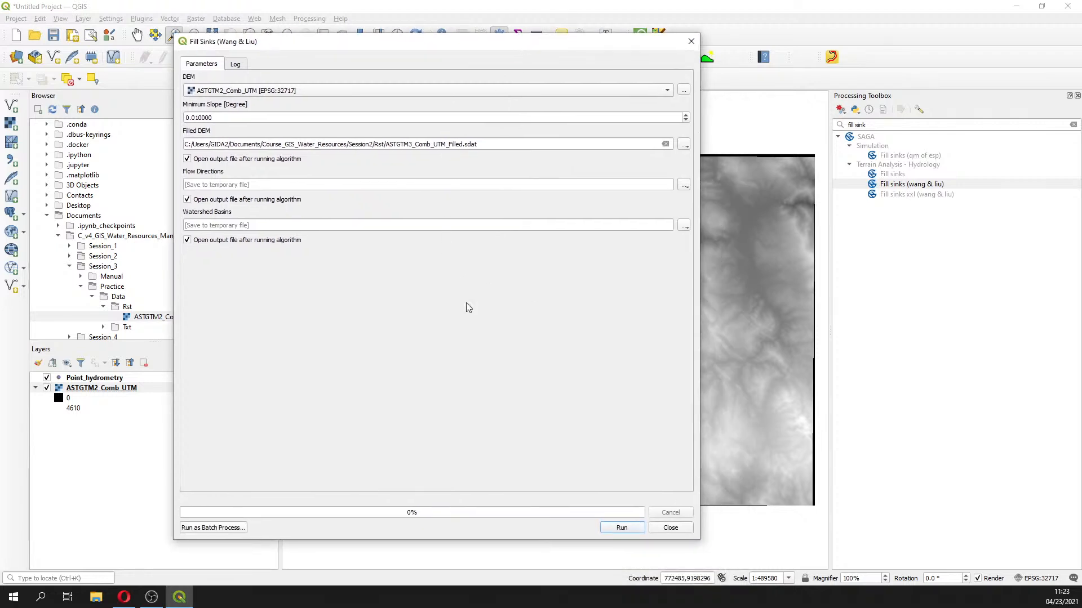
left_click(621, 527)
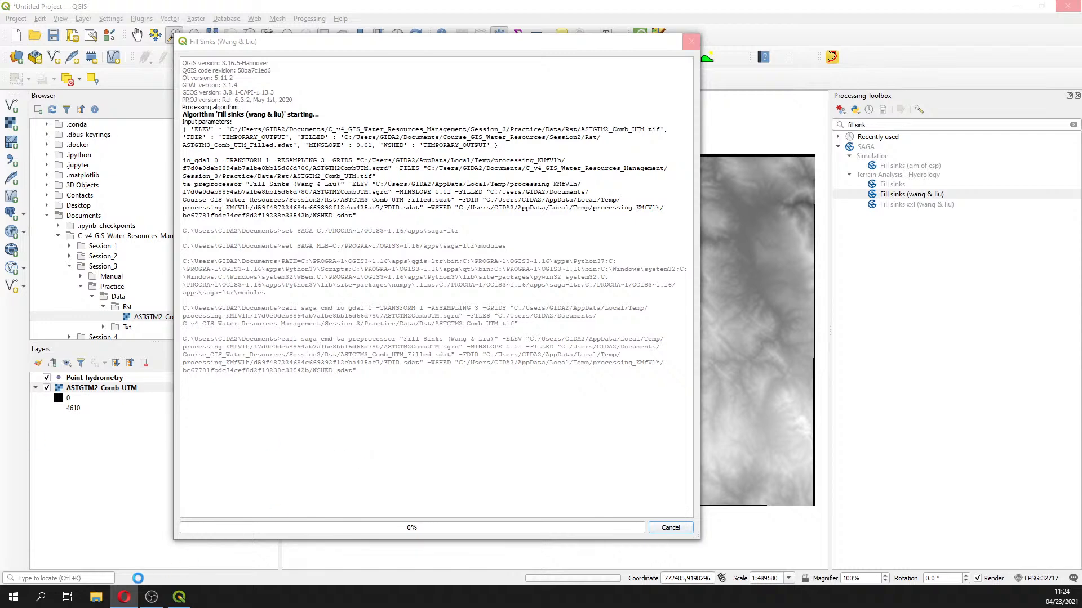
Launch Paint and sketch a black elevation profile line
left_click(44, 595)
type("p")
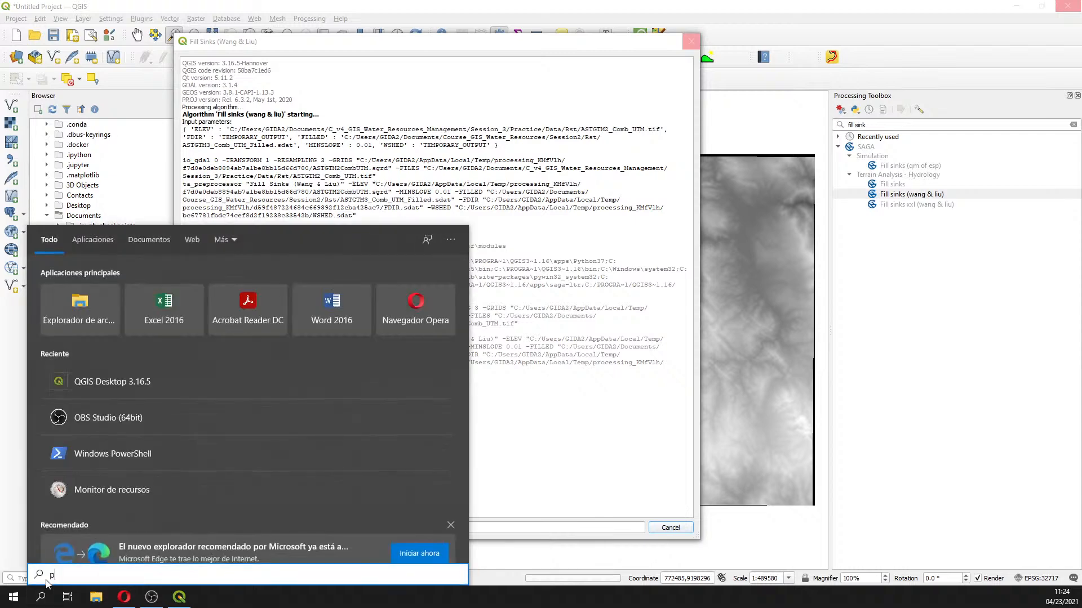
type("ai")
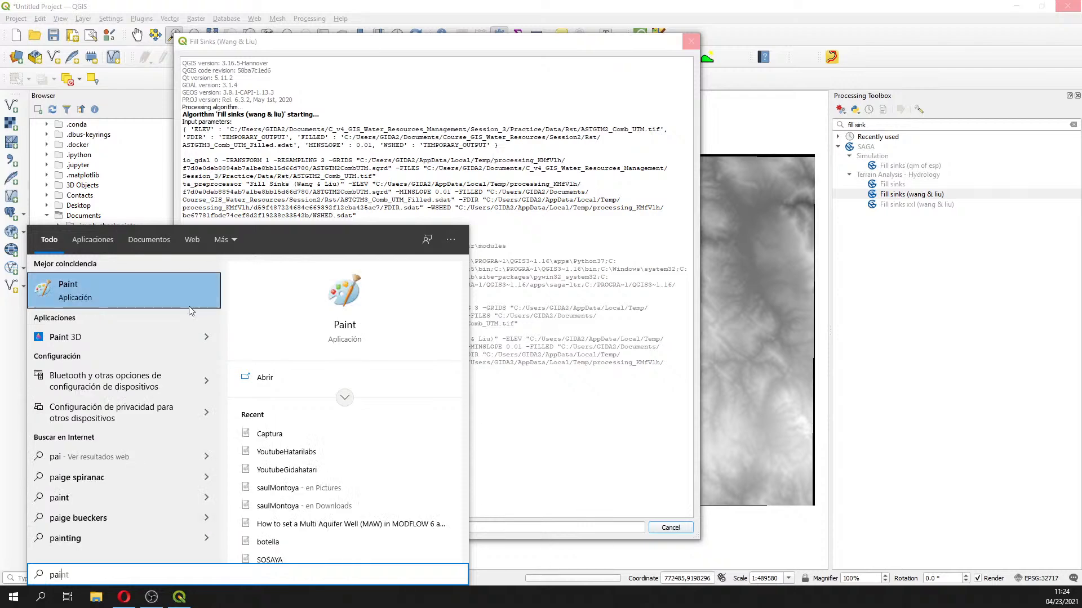
left_click(129, 285)
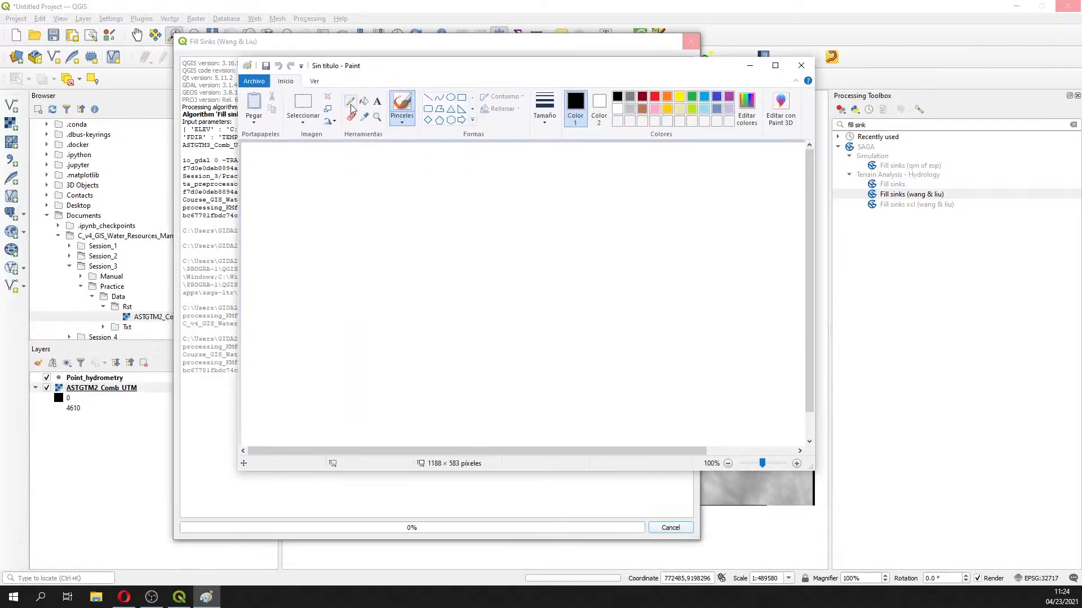
mouse_move(300, 334)
left_mouse_down()
mouse_move(363, 319)
mouse_move(587, 209)
mouse_move(648, 195)
mouse_move(697, 235)
left_mouse_up()
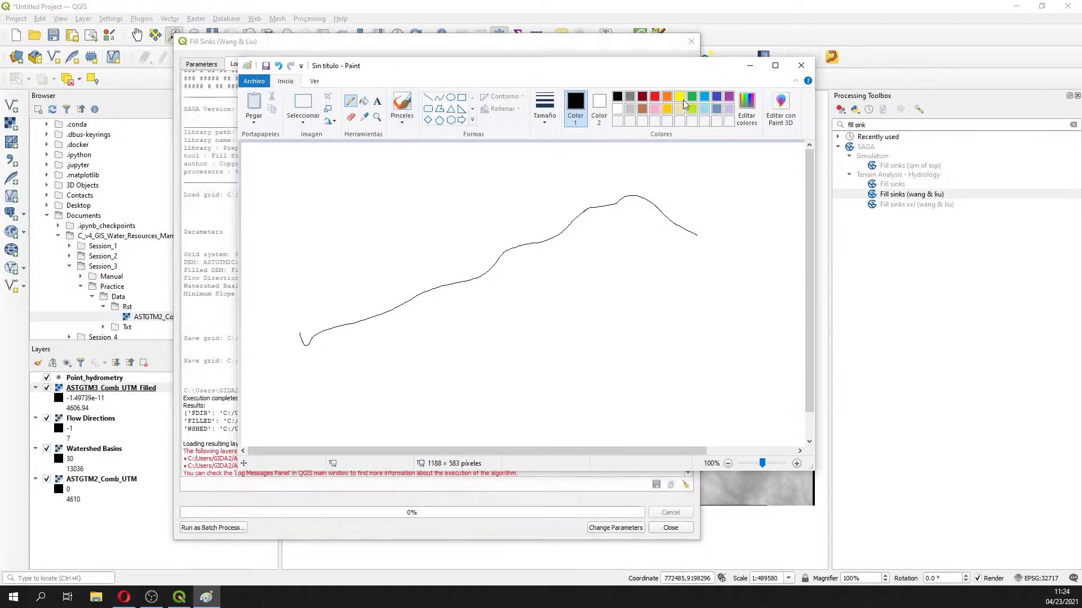
Trace light blue along the profile, switching to black to reshape the notch it bridges
left_click(704, 96)
mouse_move(623, 192)
left_mouse_down()
mouse_move(463, 282)
mouse_move(307, 338)
left_mouse_up()
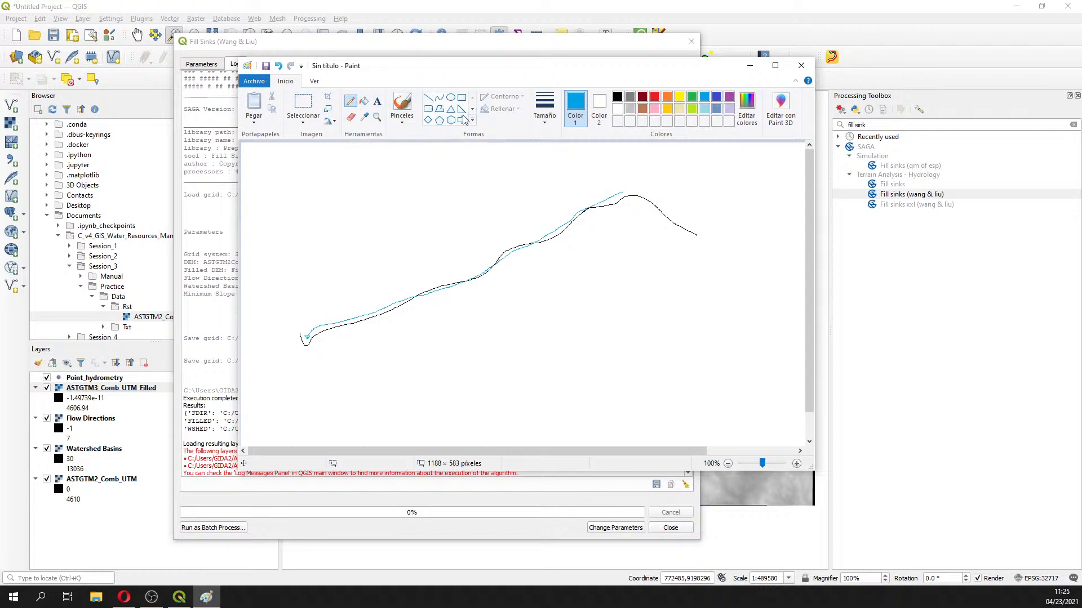
left_click(617, 96)
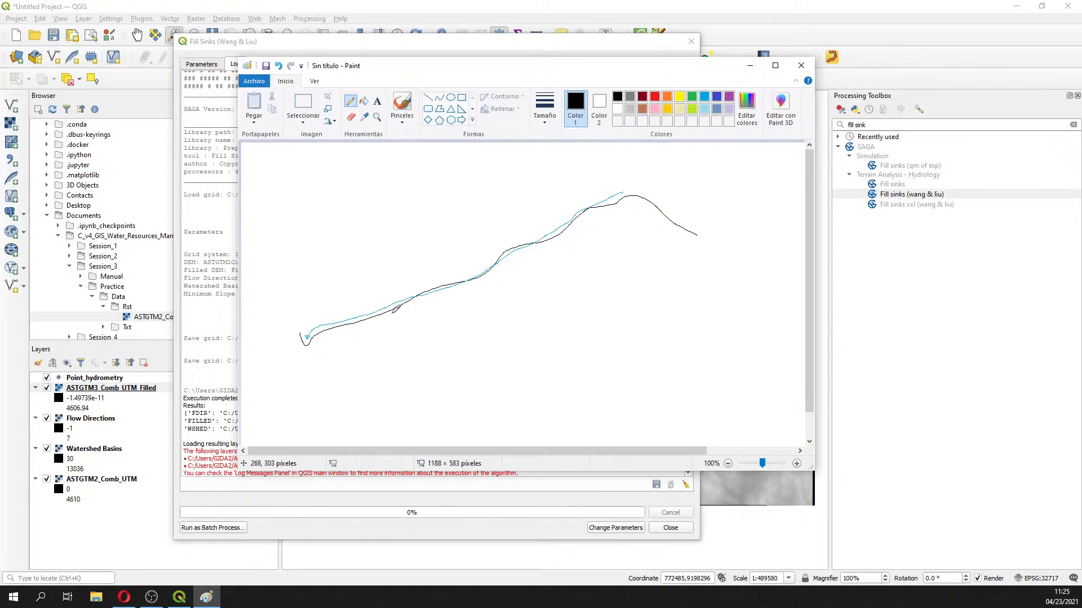
left_click_drag(405, 310, 417, 296)
left_click(705, 109)
mouse_move(572, 207)
left_mouse_down()
mouse_move(417, 286)
mouse_move(414, 306)
left_mouse_up()
left_click_drag(396, 316, 414, 323)
left_click(617, 96)
left_click_drag(399, 311, 417, 301)
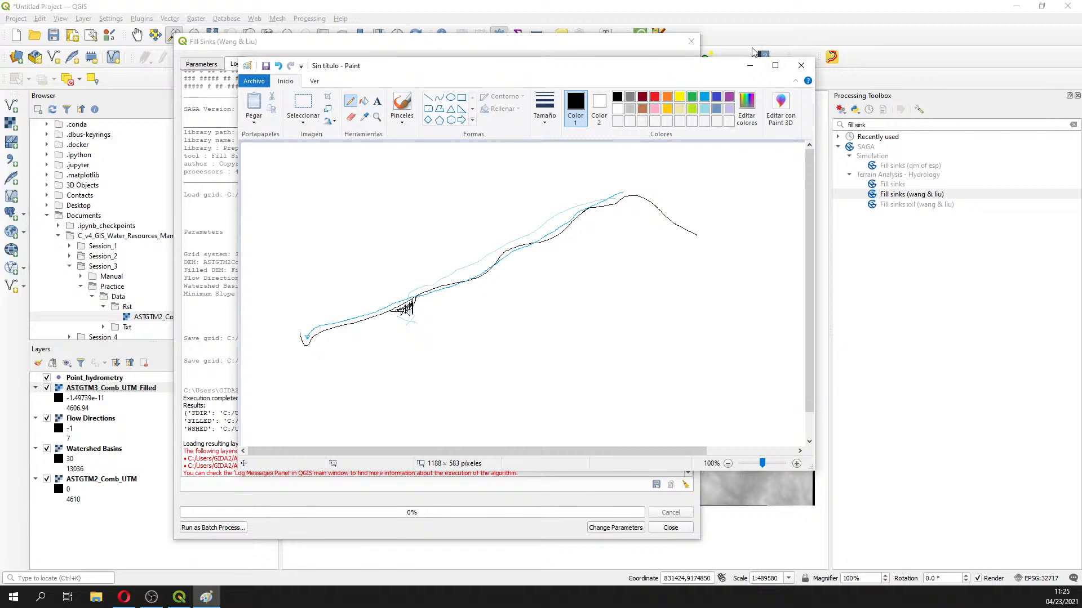
Back in QGIS, close the Fill Sinks log and preview Flow Directions, Watershed Basins and the filled DEM one at a time
left_click(749, 65)
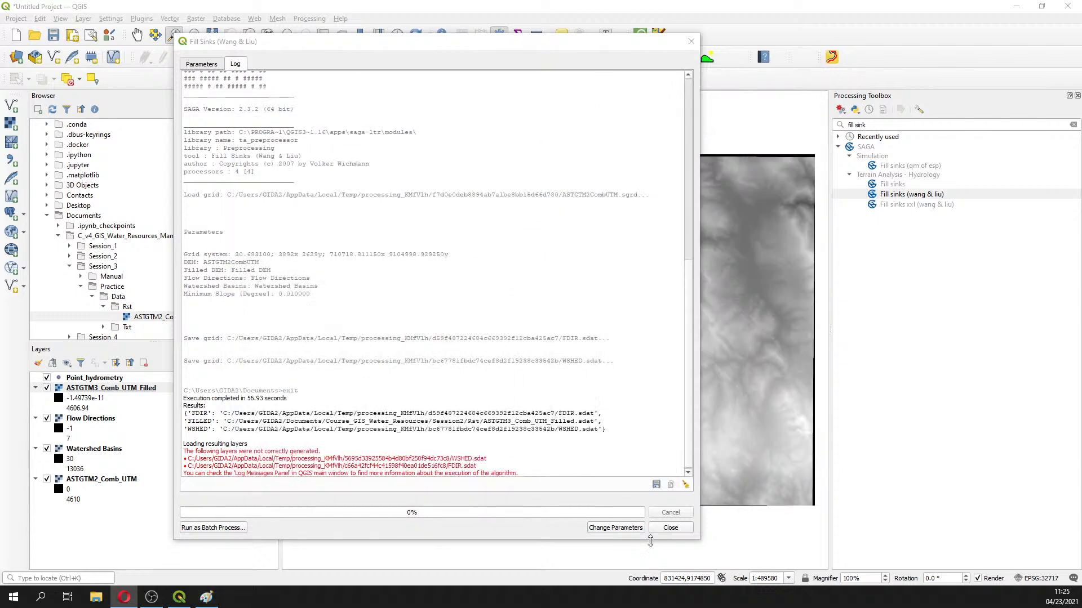
left_click(670, 527)
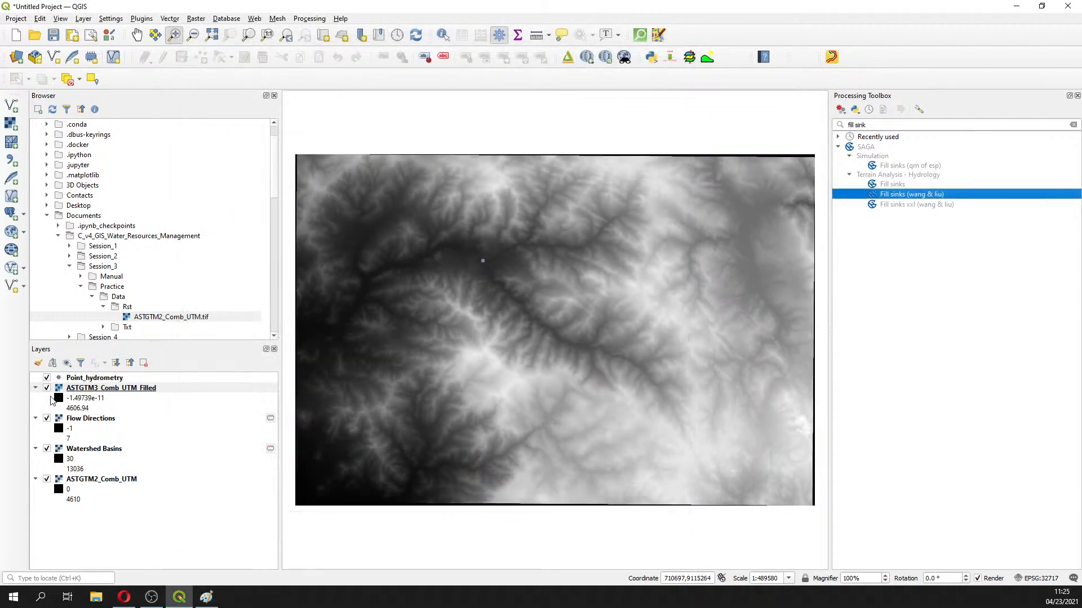
left_click(47, 419)
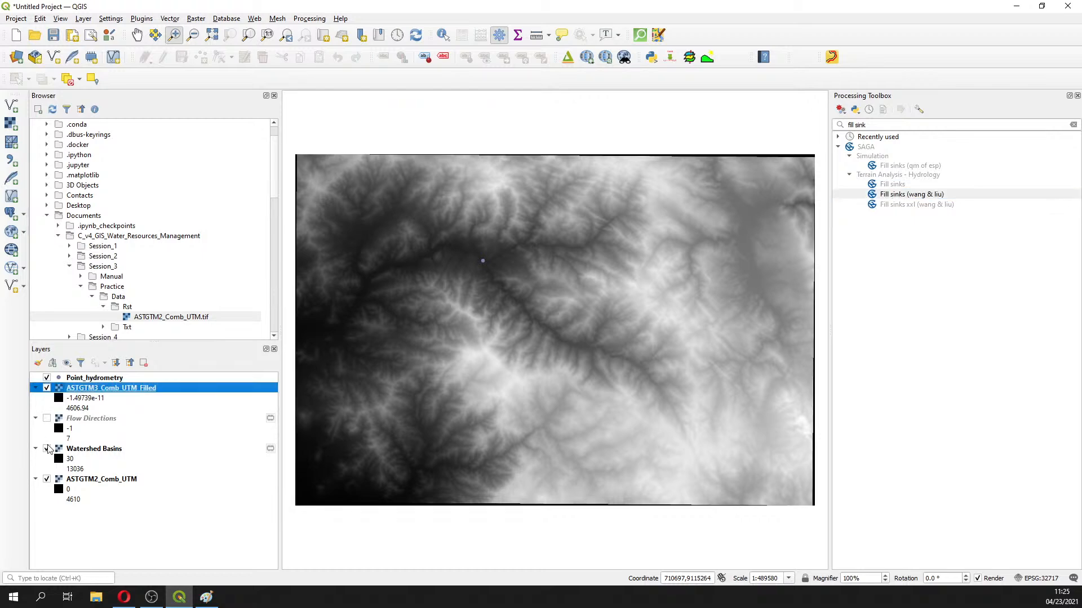
left_click(46, 449)
left_click(47, 479)
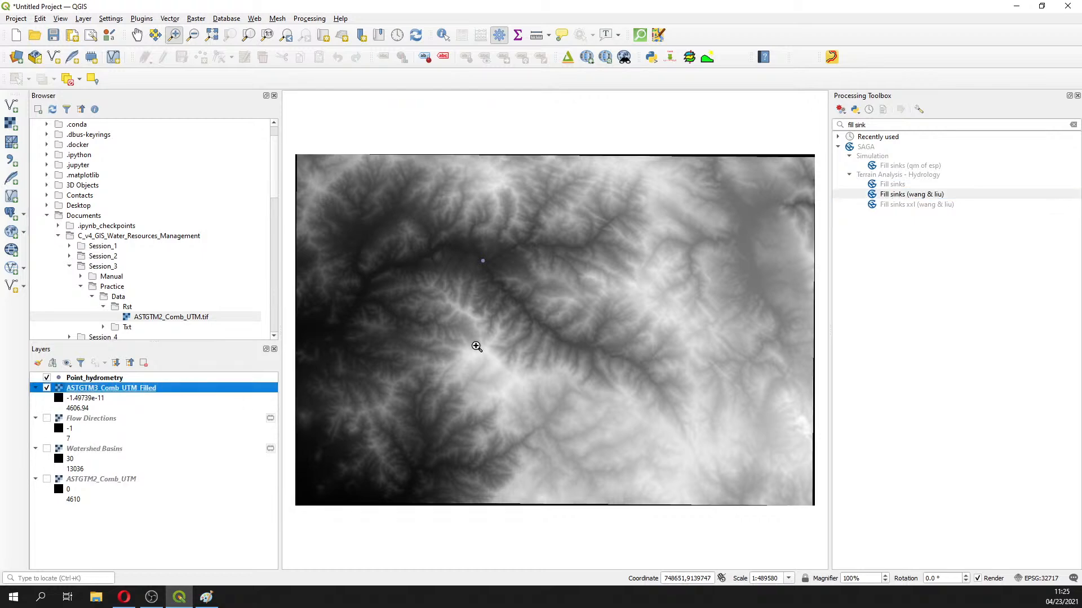
left_click(48, 389)
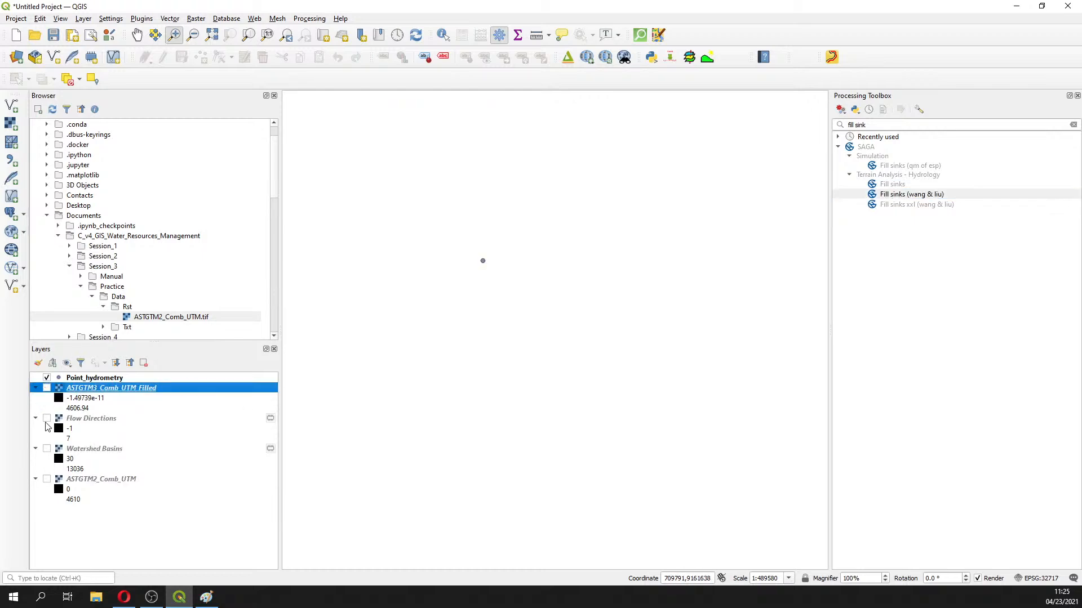
left_click(47, 420)
left_click(47, 419)
left_click(47, 449)
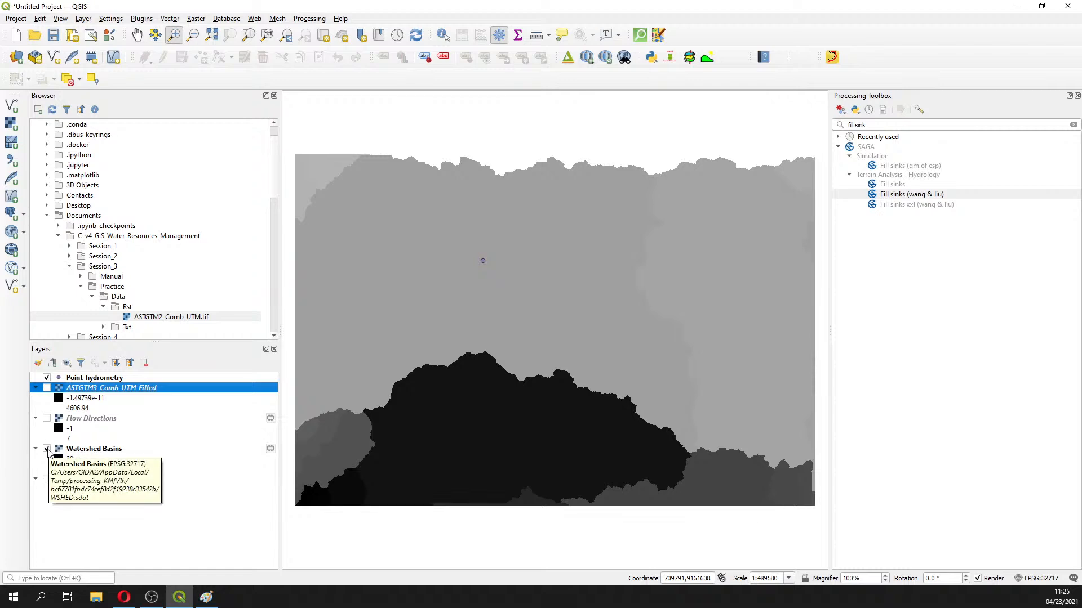
left_click(47, 449)
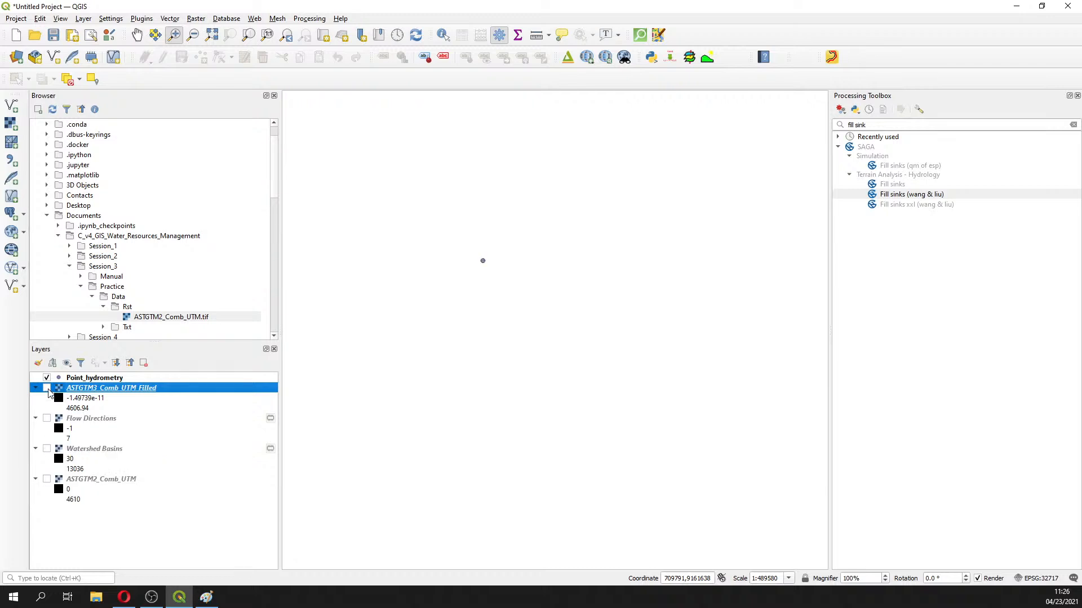
left_click(47, 388)
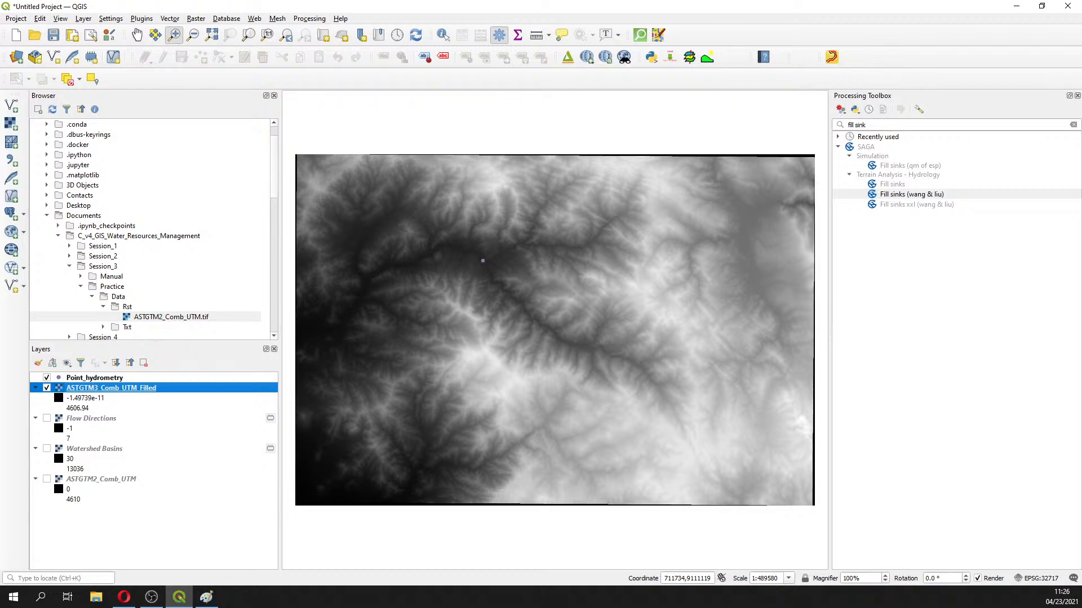
Turn the original ASTGTM2_Comb_UTM layer back on alongside the filled DEM
key("alt+Tab")
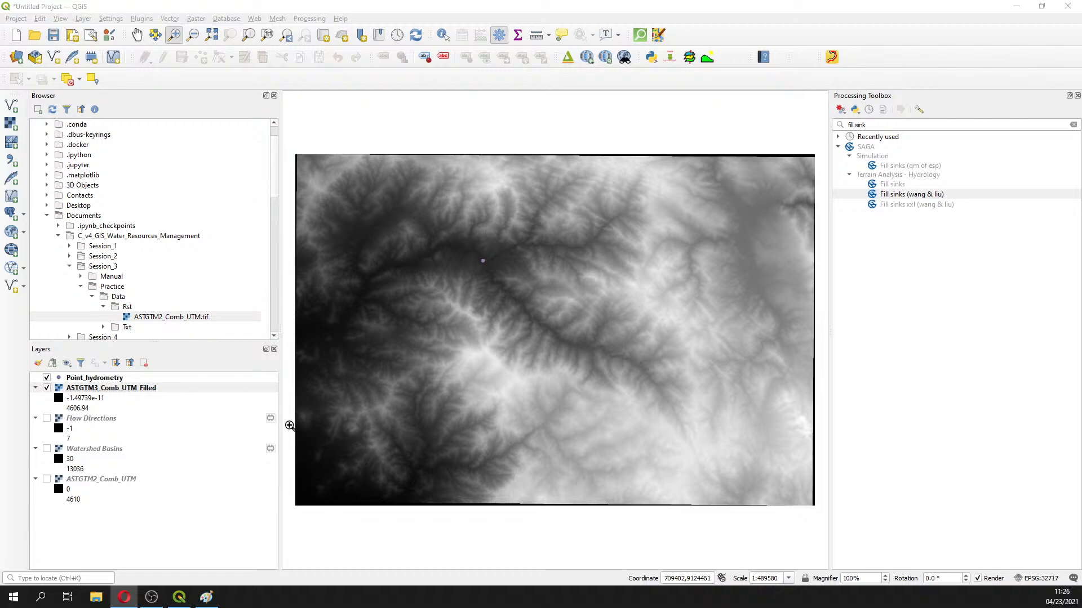
left_click(83, 483)
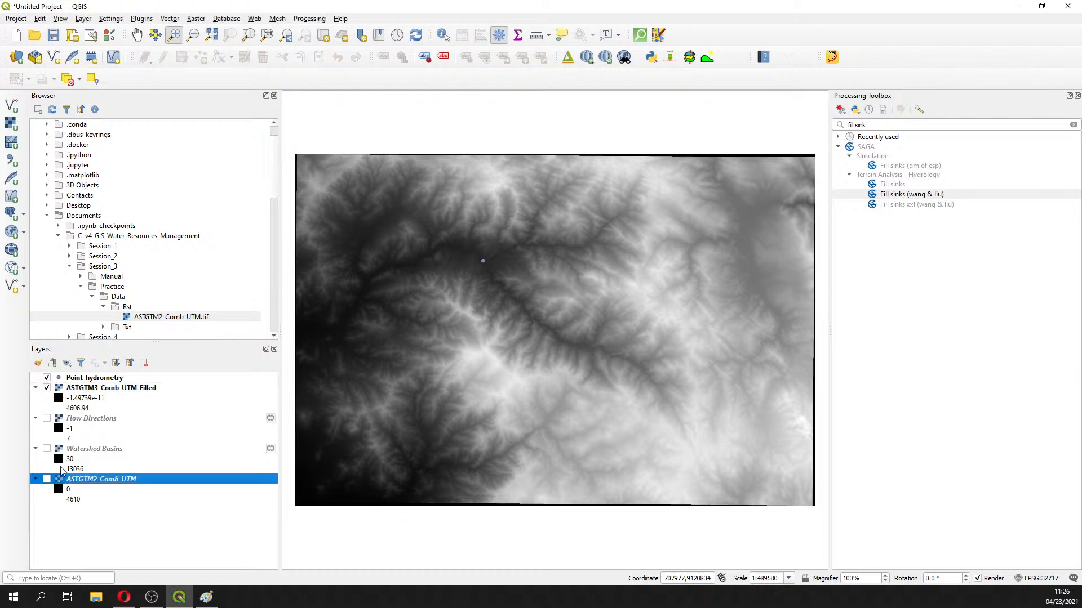
left_click(47, 481)
left_click(141, 19)
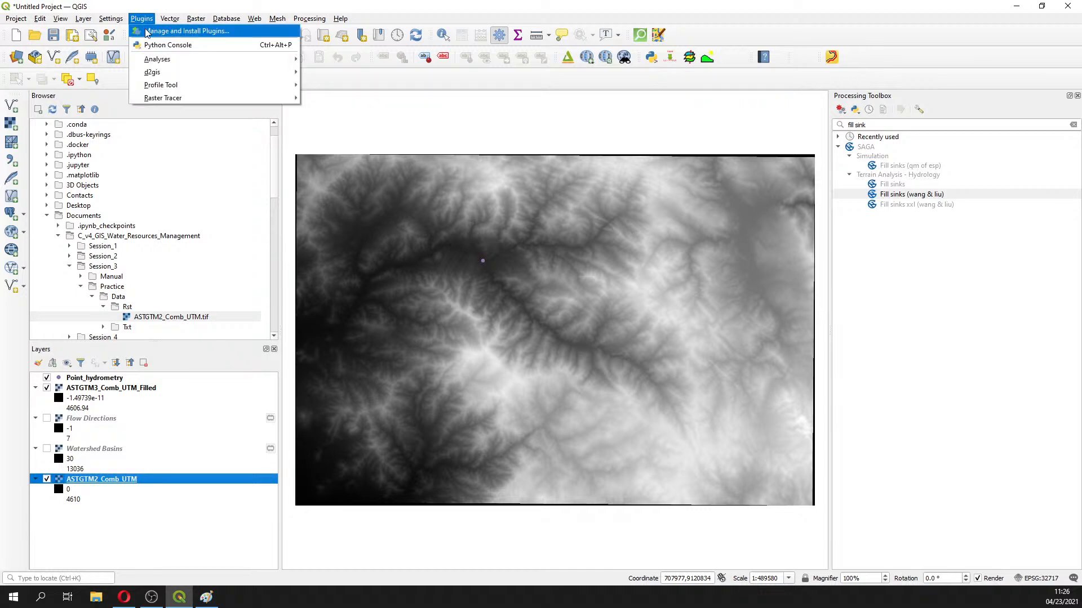
left_click(147, 32)
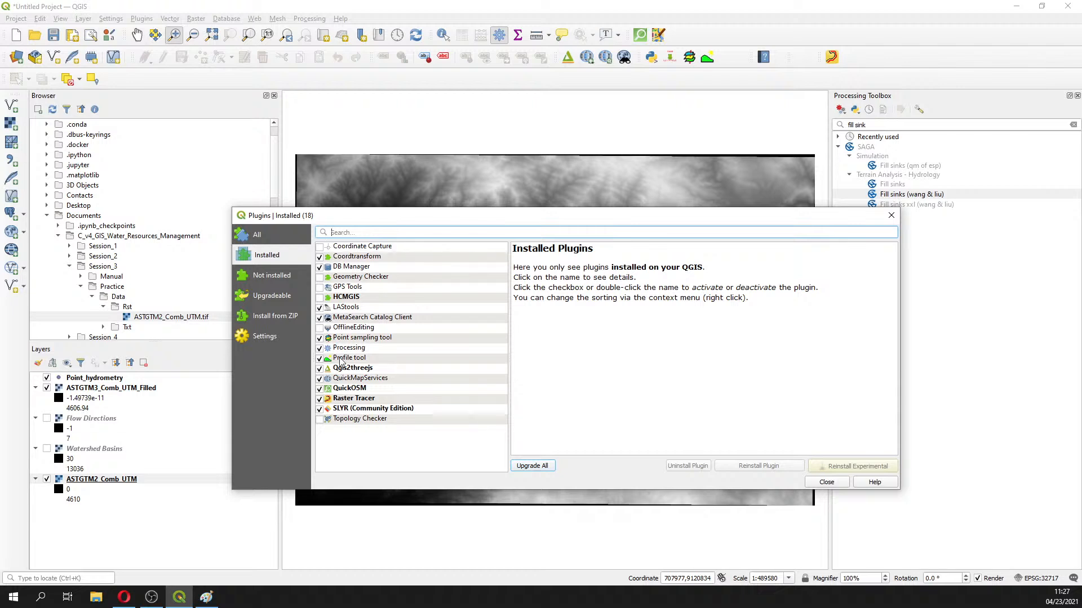
type("p")
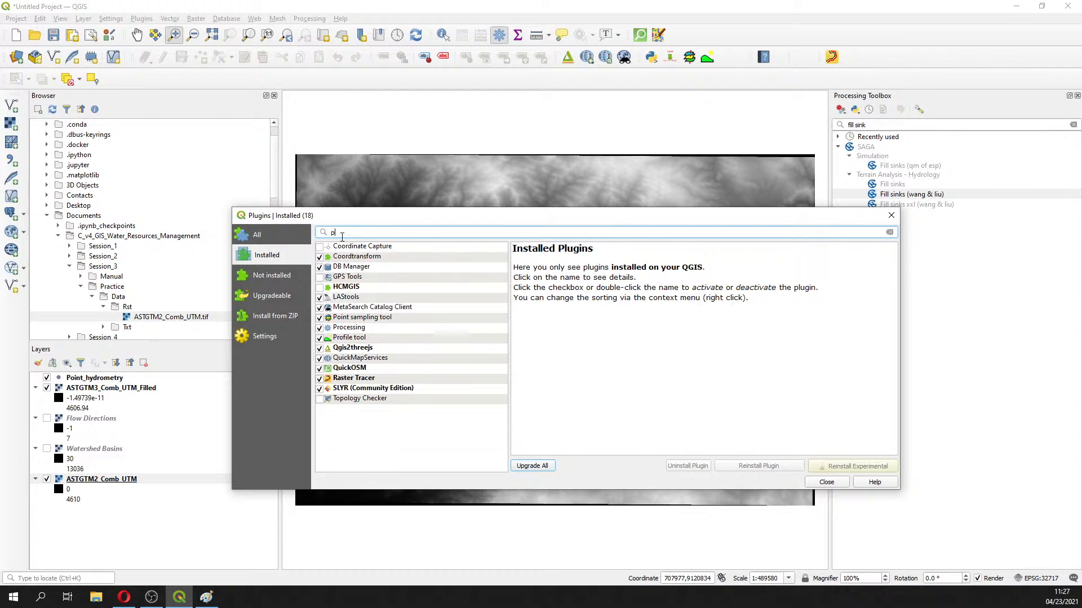
type("roi")
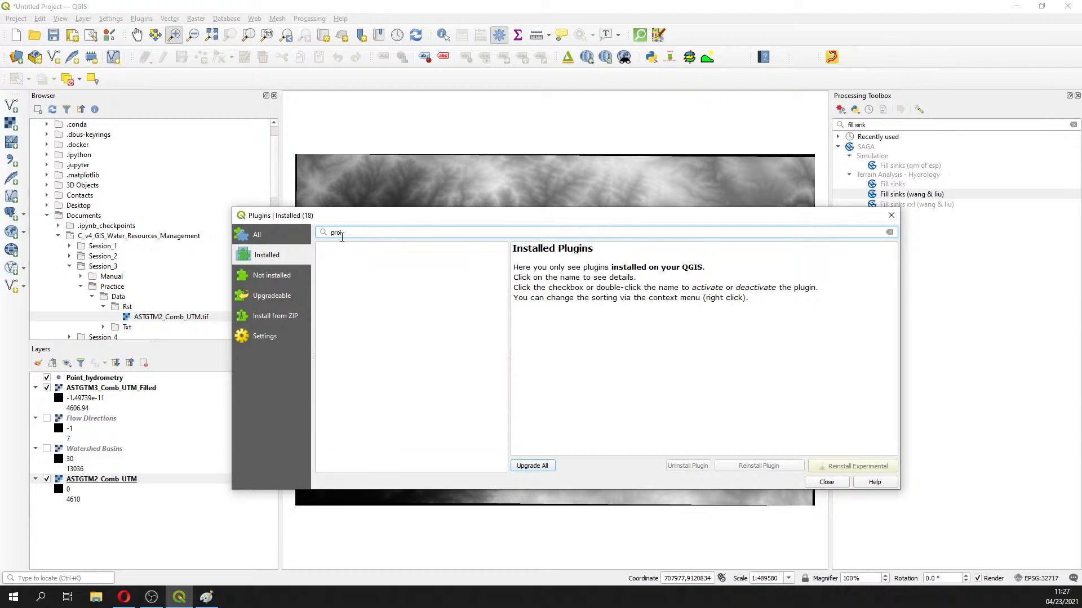
type("j")
key("BackSpace")
type("fil")
left_click(341, 248)
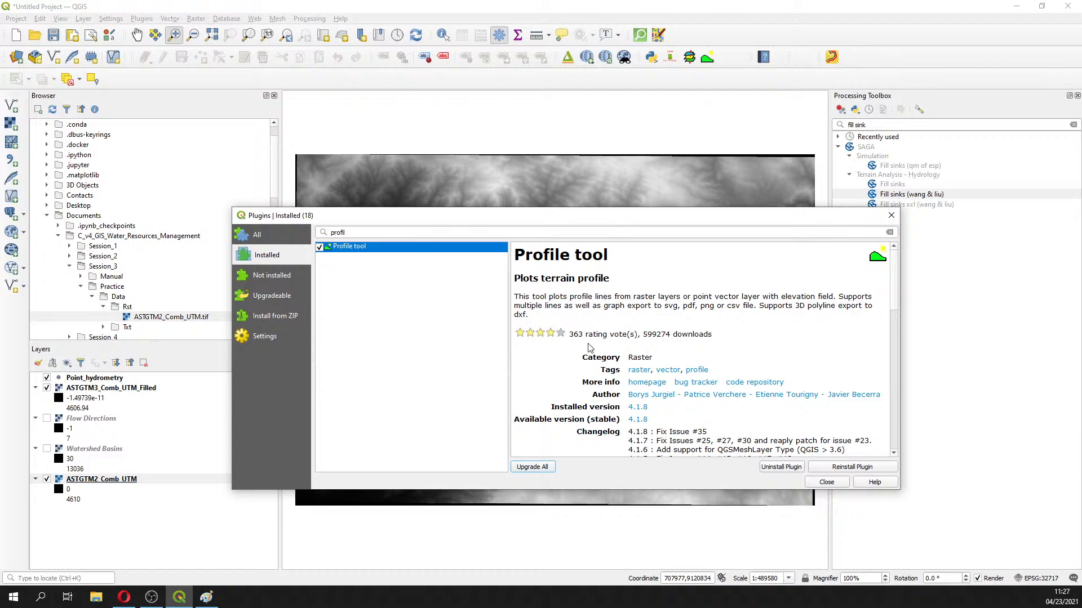
scroll(625, 290, "down", 5)
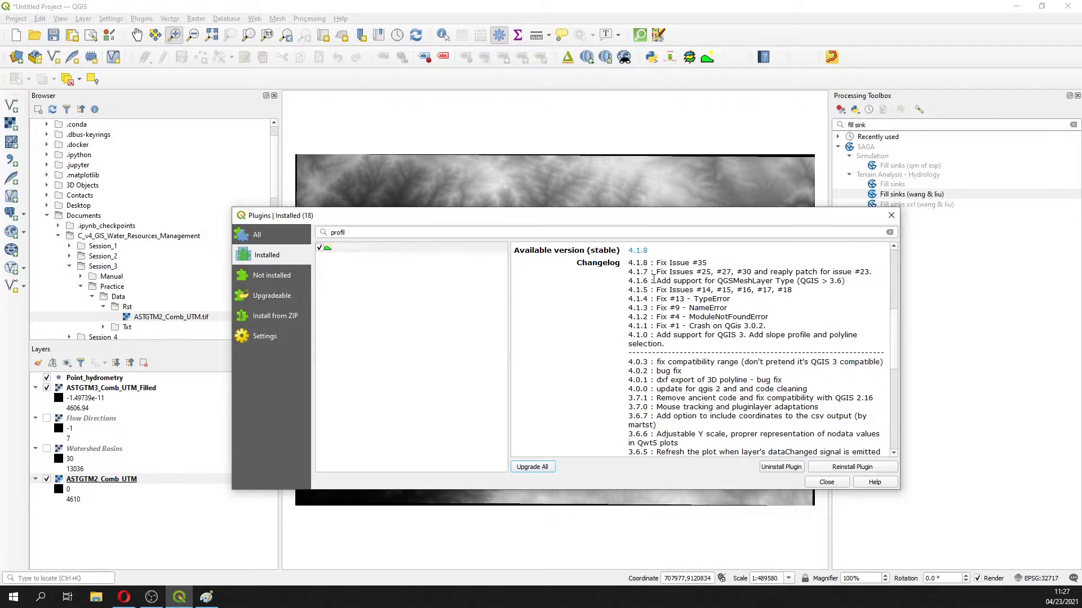
scroll(653, 280, "down", 8)
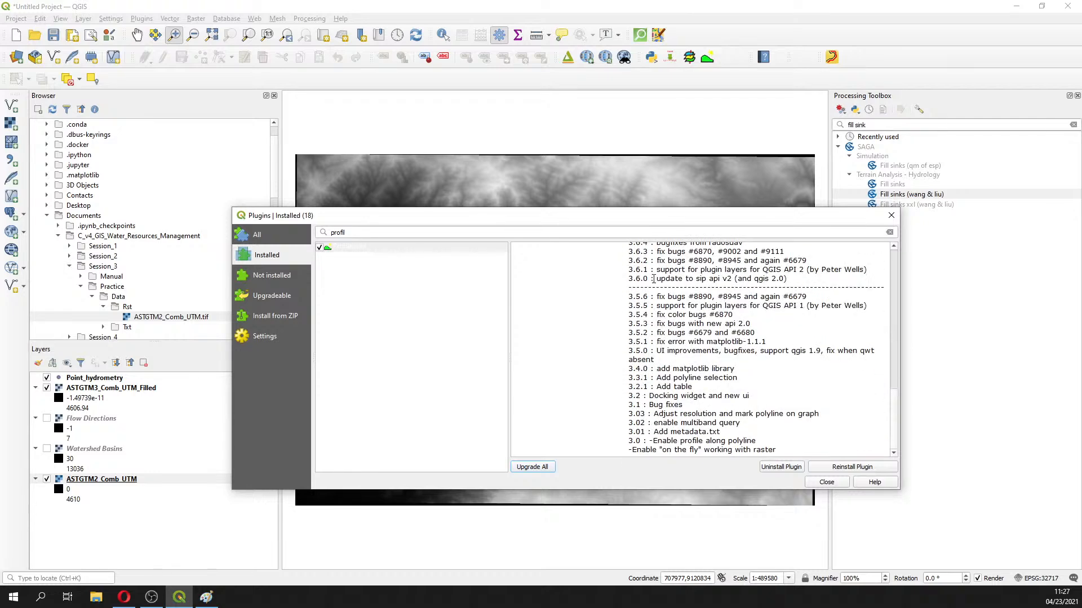
scroll(653, 279, "up", 13)
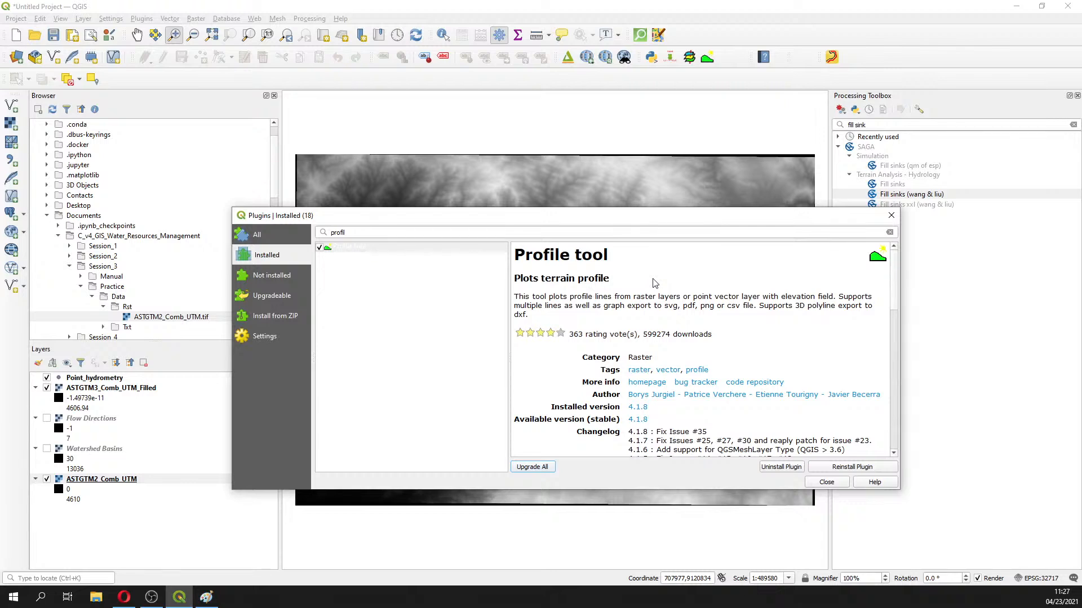
left_click(891, 216)
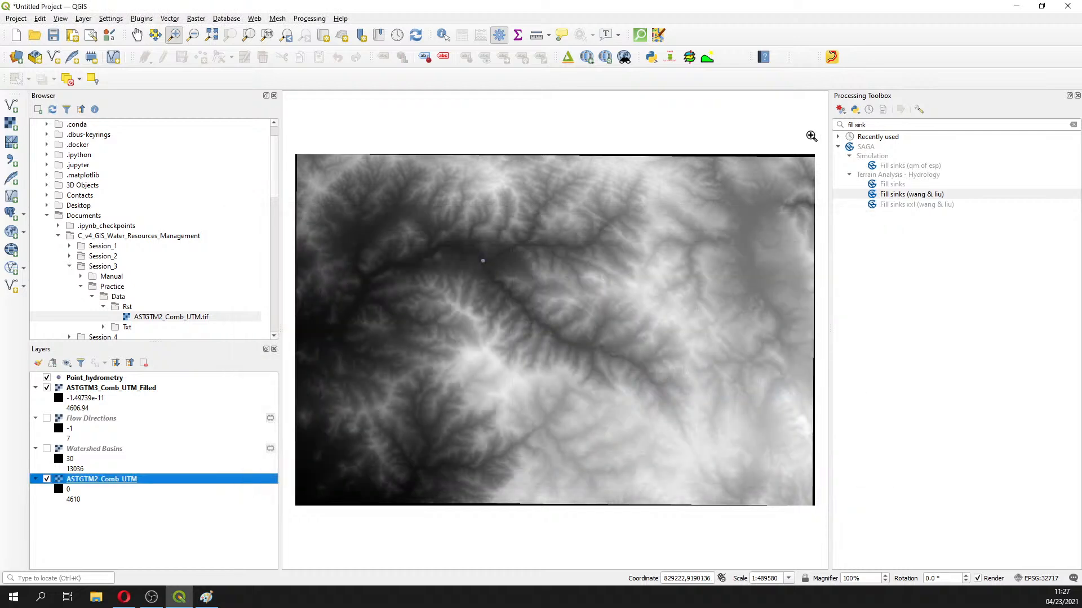
Open the Profile Tool panel, close the Processing Toolbox, and drag the splitter to enlarge the map
left_click(707, 59)
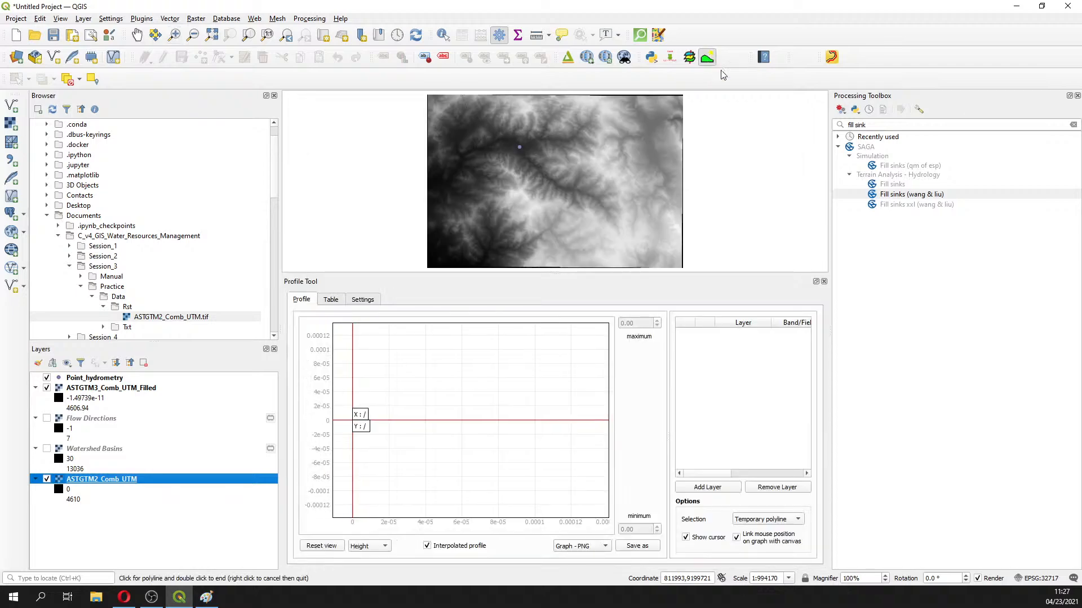
left_click(1076, 96)
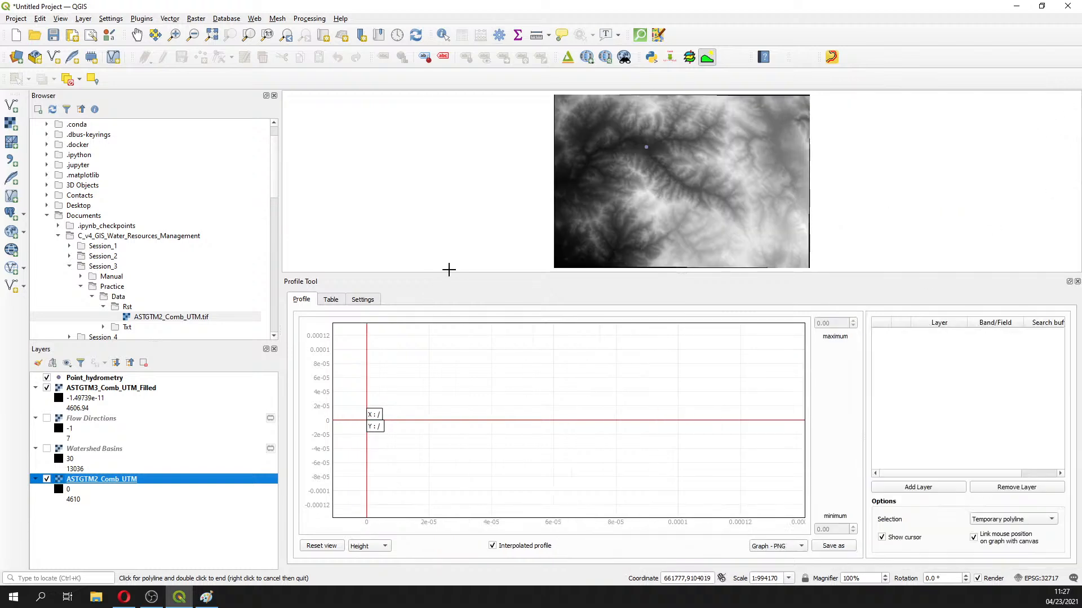
left_click_drag(448, 270, 454, 346)
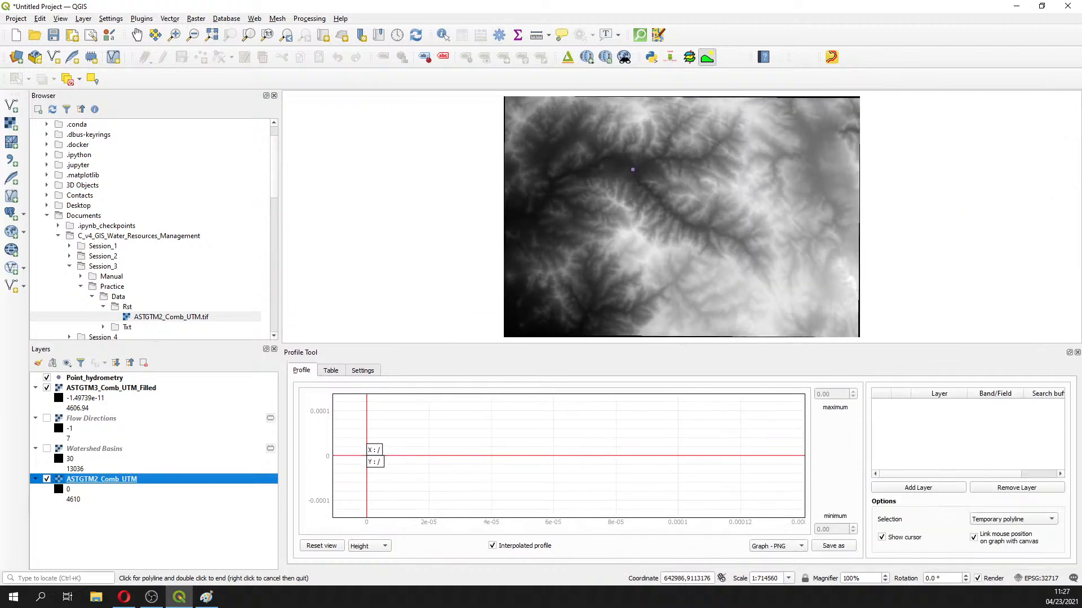
key("alt+Tab")
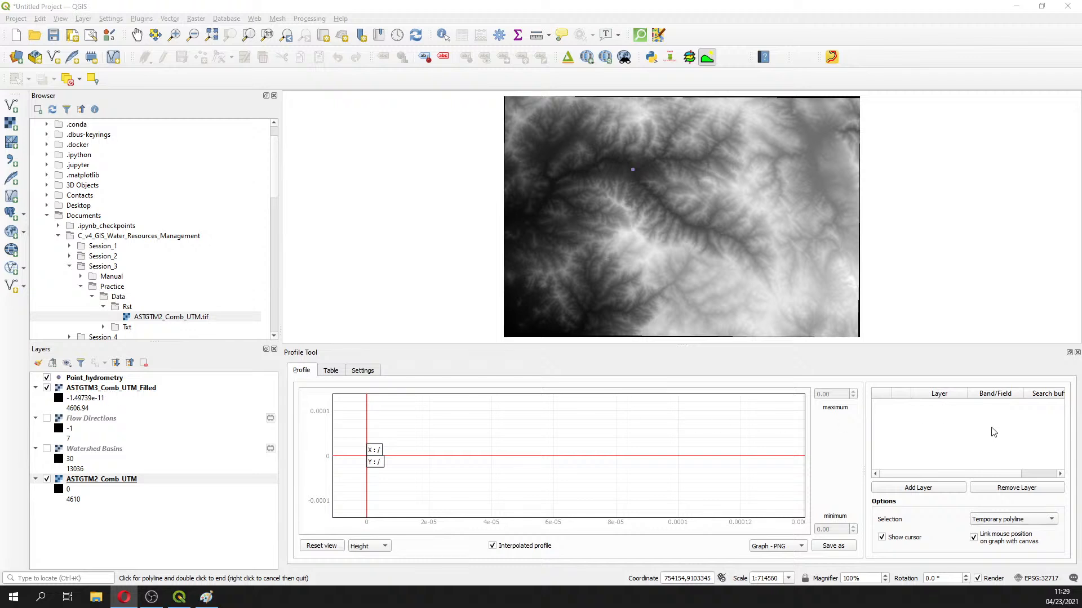
Add ASTGTM3_Comb_UTM_Filled and ASTGTM2_Comb_UTM to the Profile Tool's layer list
left_click(91, 389)
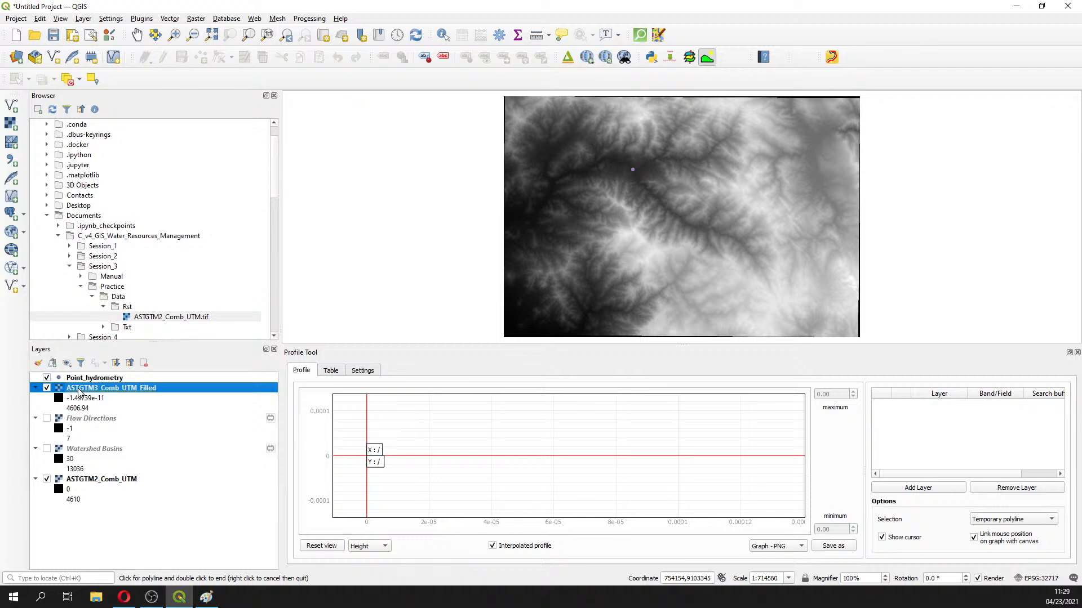
left_click(948, 494)
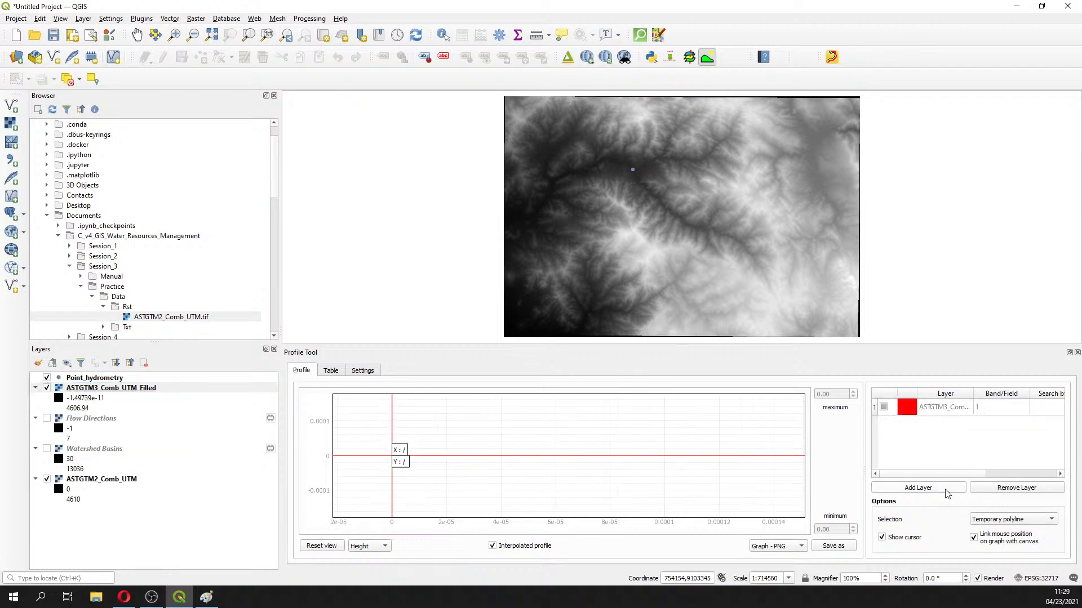
left_click(120, 480)
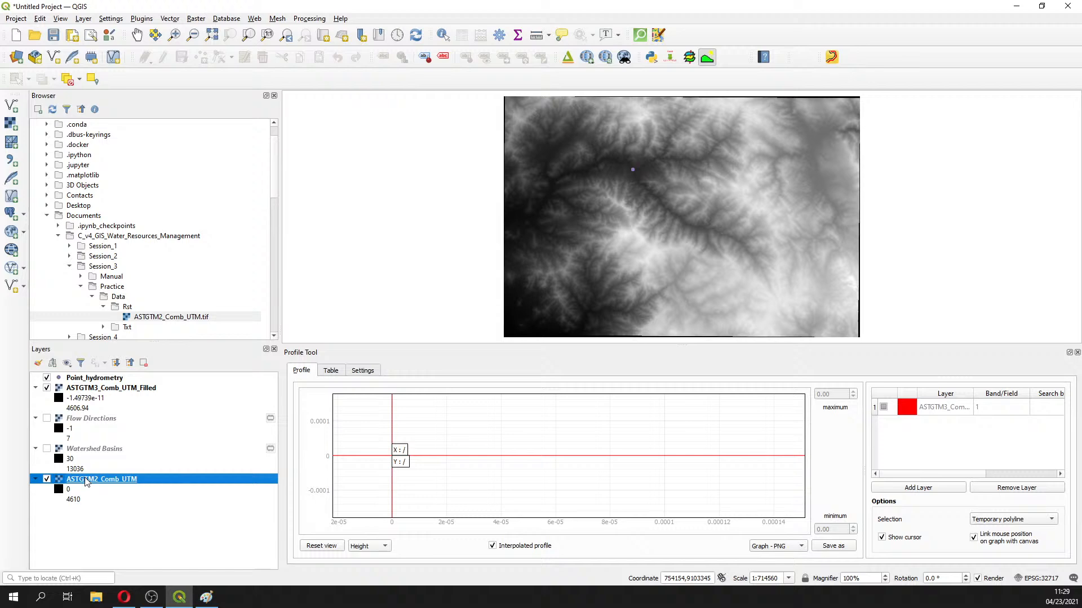
left_click(927, 494)
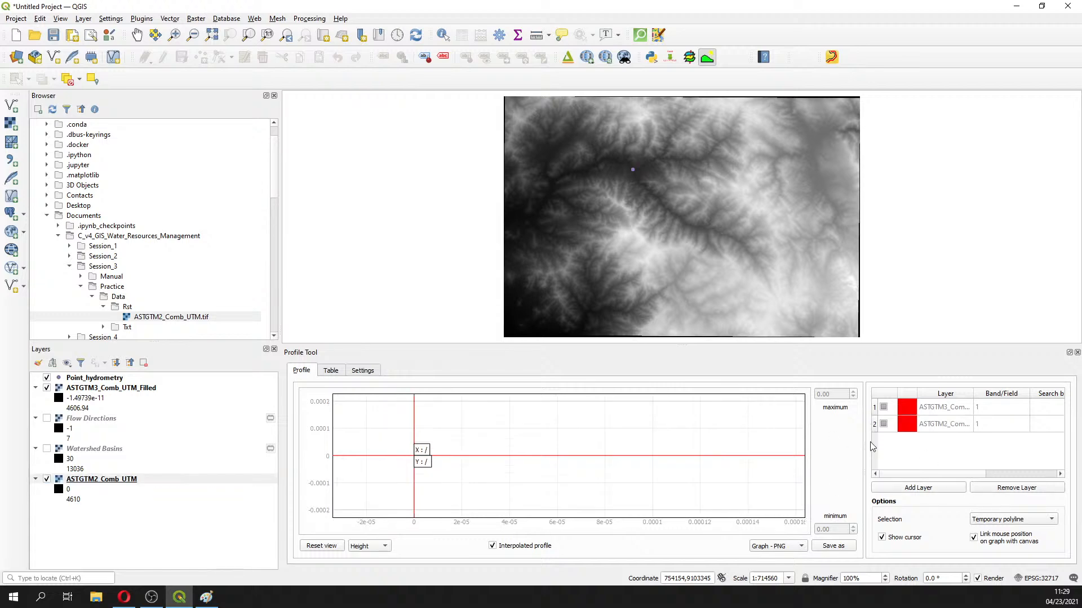
Colour the ASTGTM2_Comb_UTM profile light blue and the ASTGTM3_Comb_UTM_Filled profile brown
left_click(907, 432)
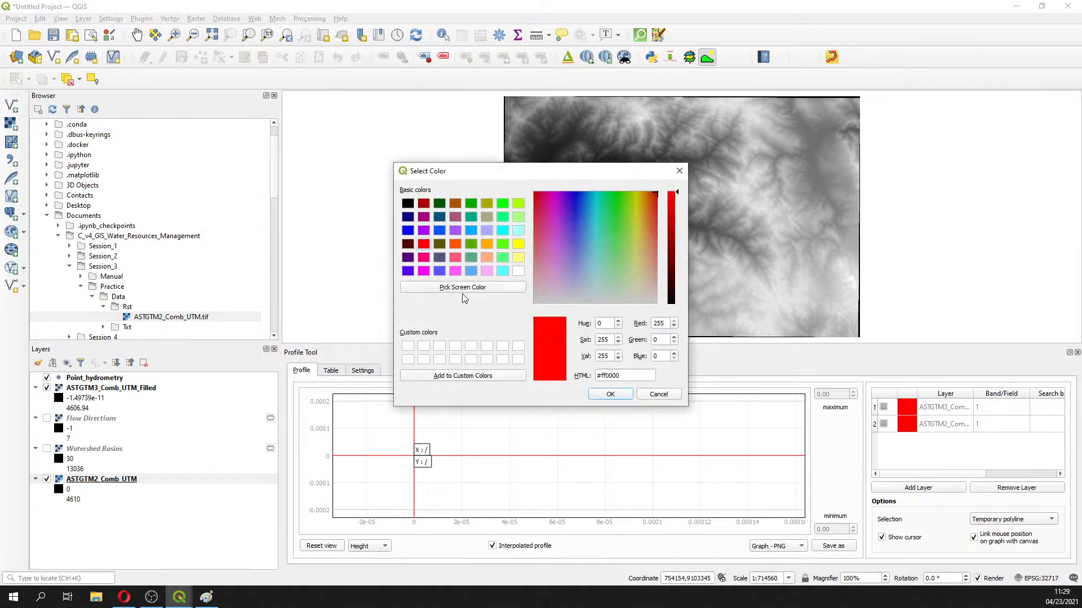
left_click(472, 271)
left_click(610, 393)
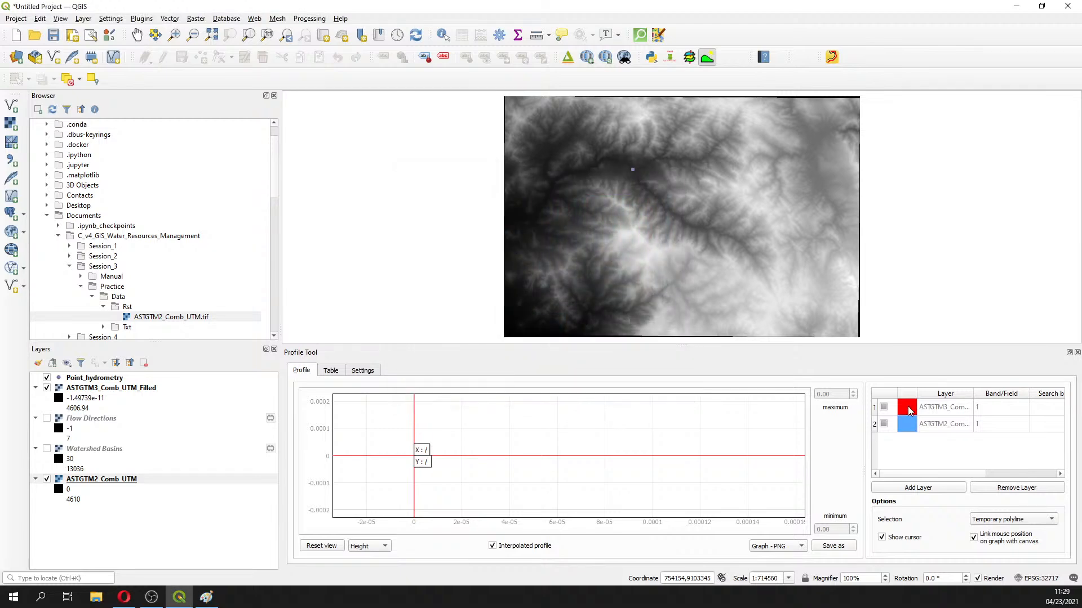
left_click(908, 409)
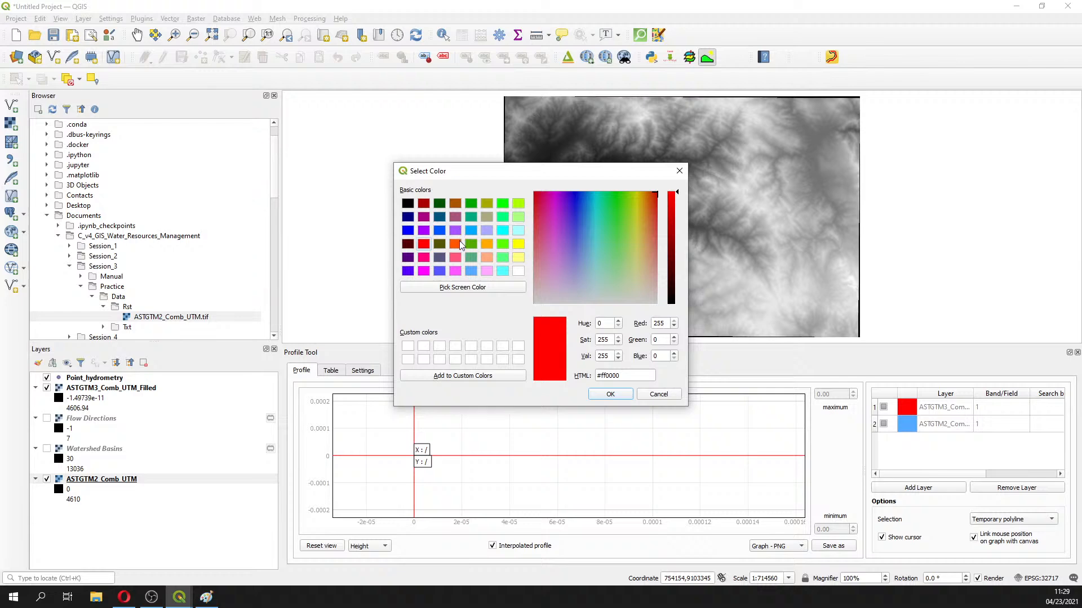
left_click(455, 204)
left_click(623, 394)
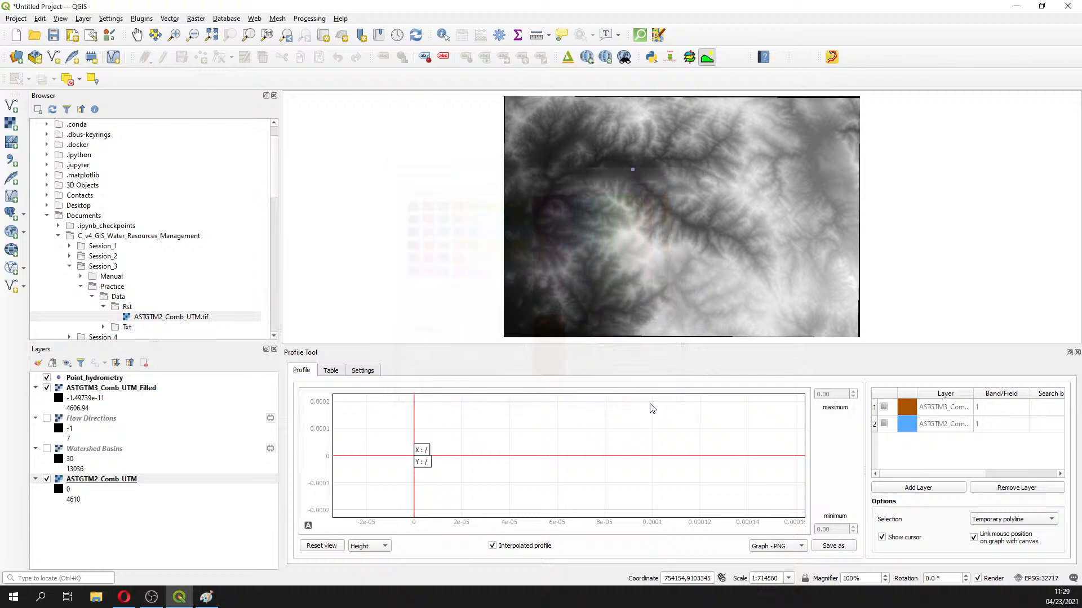
left_click(174, 35)
Zoom the map into the DEM valley area
left_click_drag(672, 186, 743, 269)
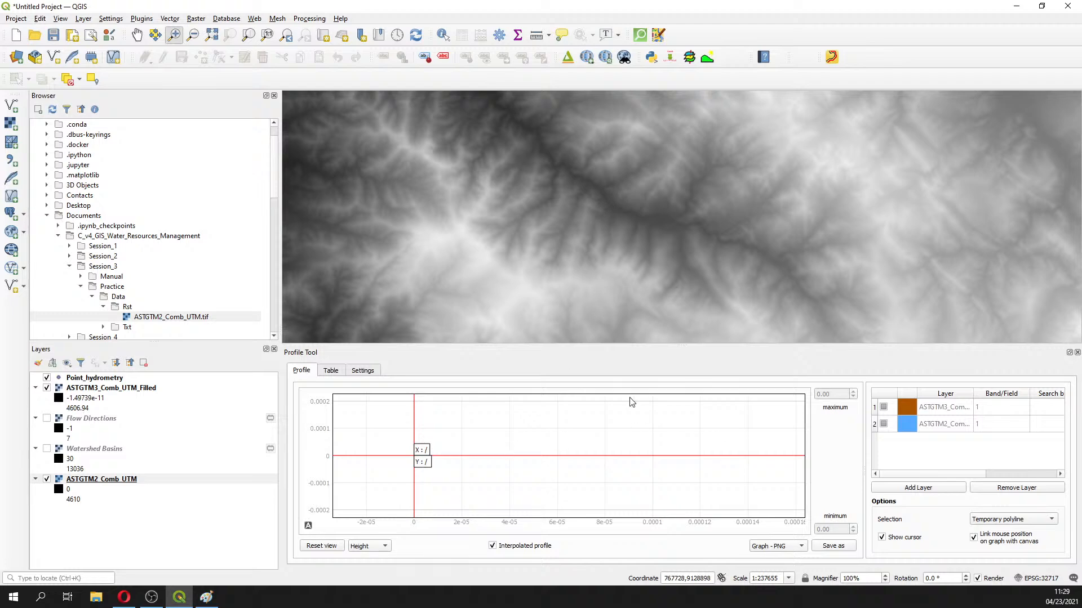
right_click(629, 237)
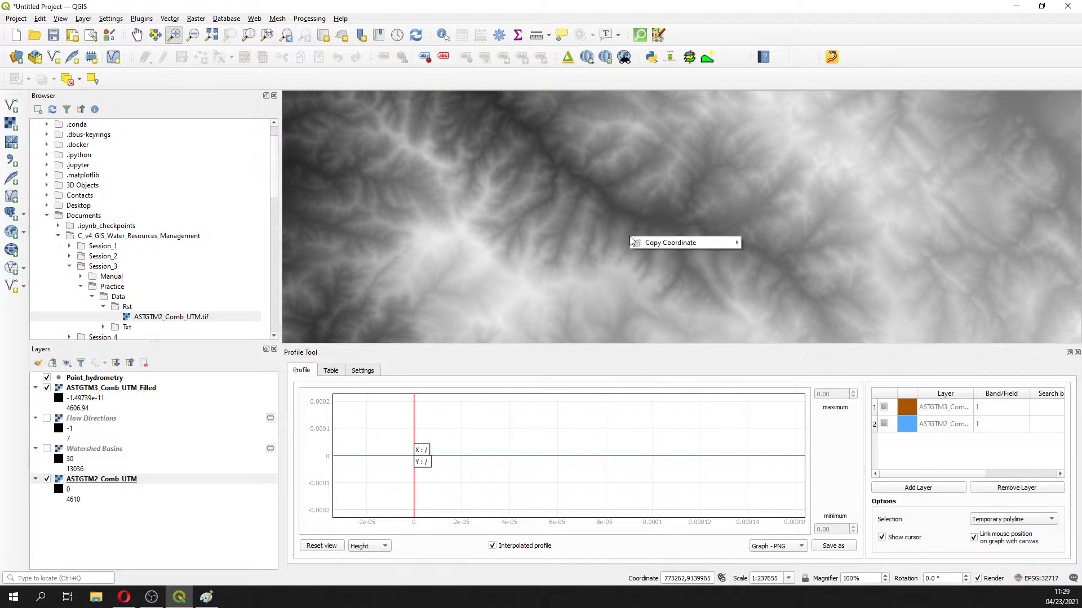
left_click(579, 248)
left_click(579, 248)
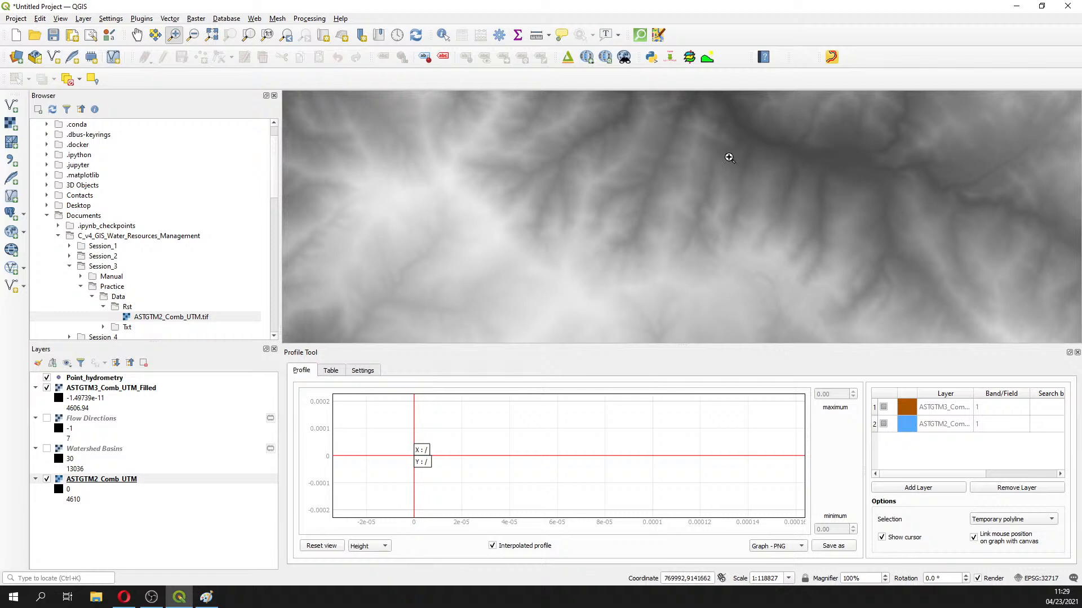
left_click(758, 143)
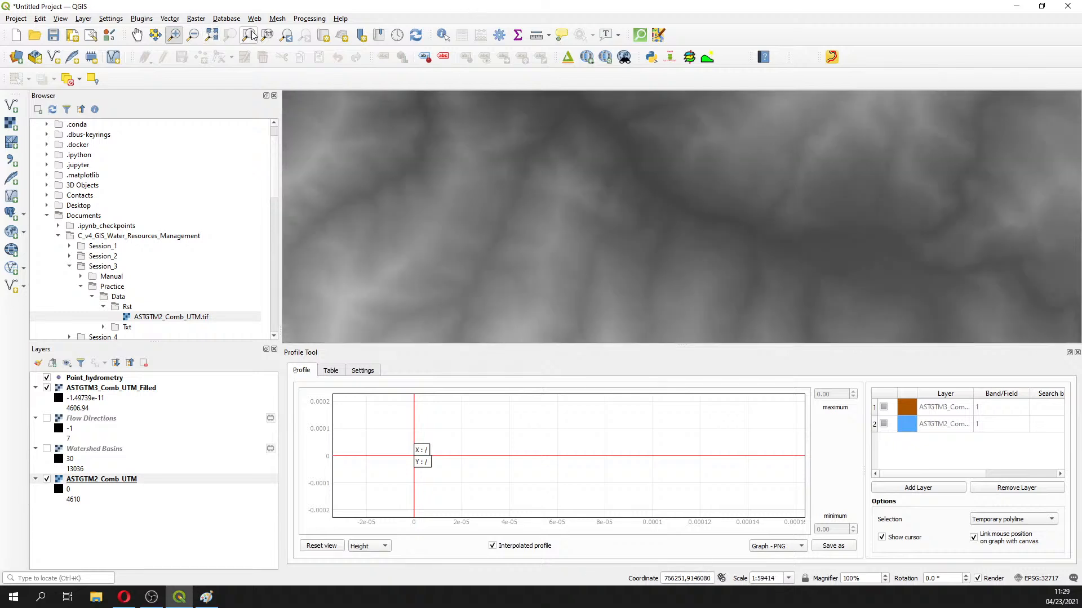
Return to the previous wider extent and arm the Profile Tool's polyline capture
left_click(286, 34)
left_click(286, 35)
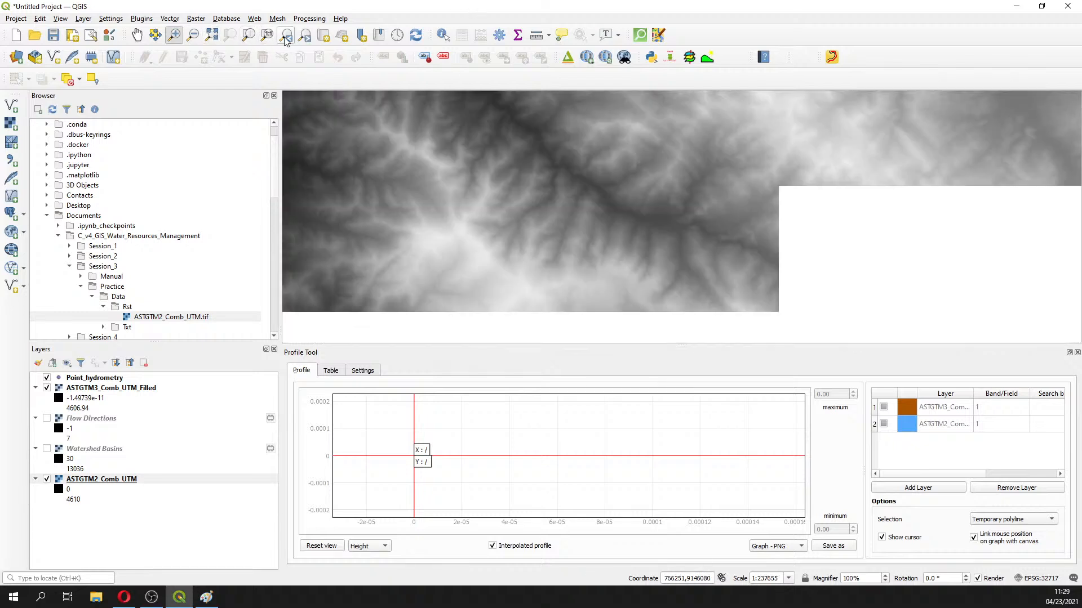
left_click(707, 57)
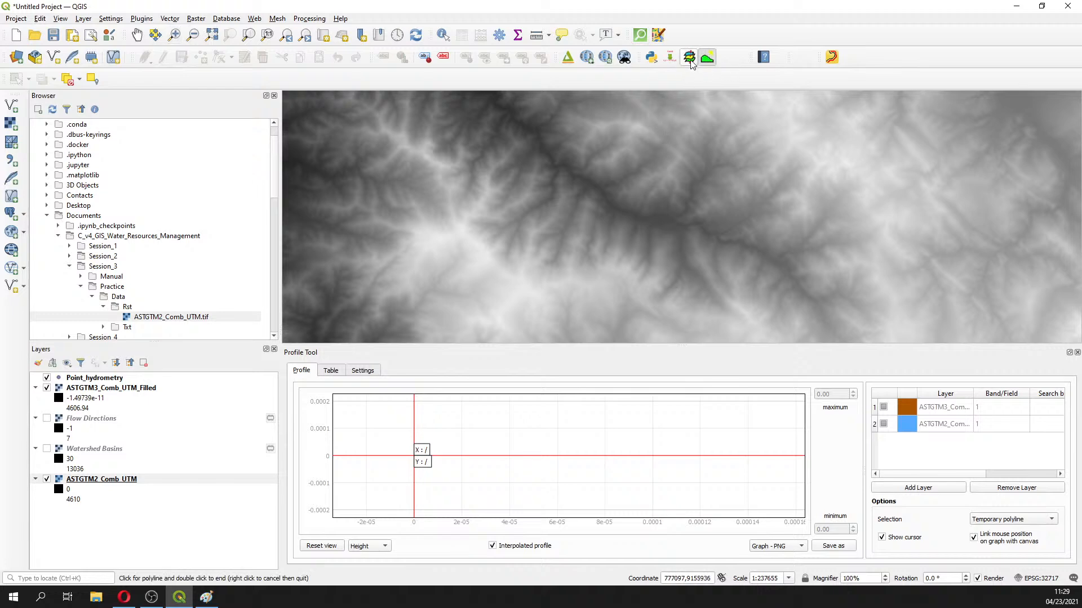
Plot trial profiles along short lines across the main valley, clearing the first one
left_click(692, 120)
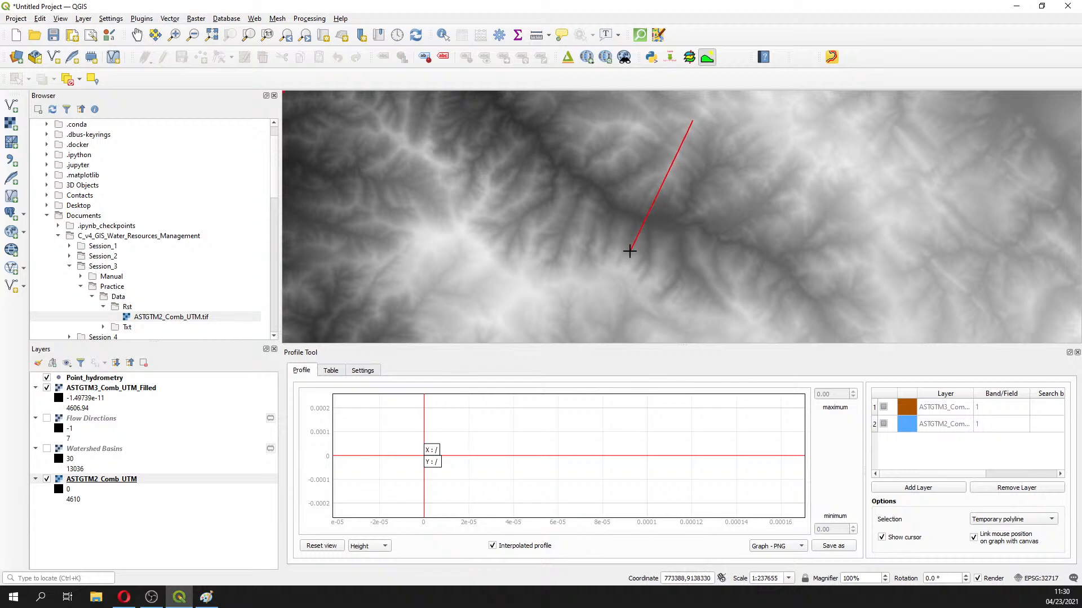
right_click(622, 267)
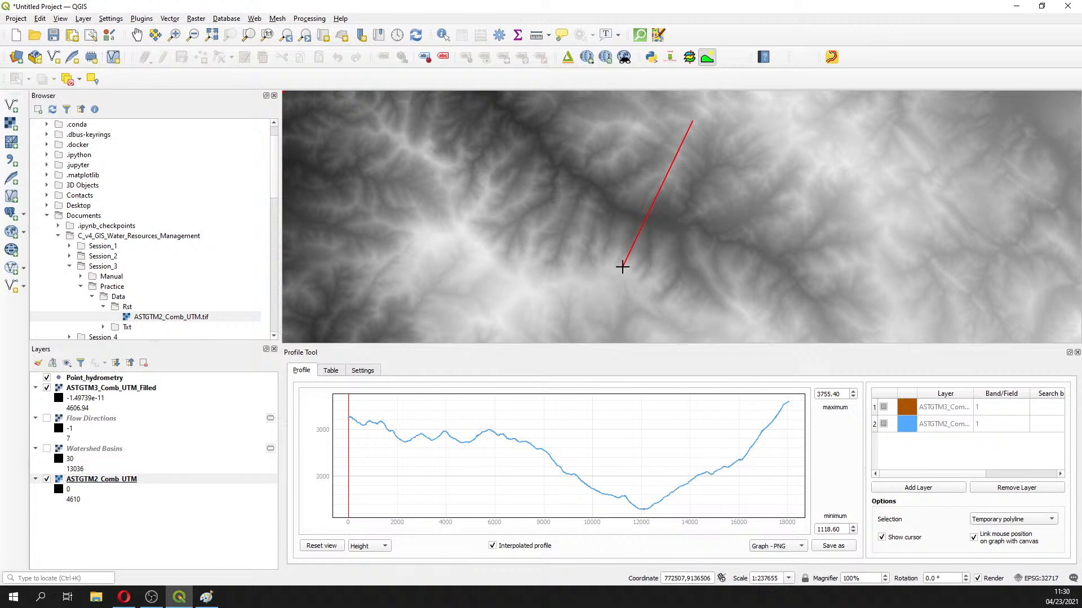
left_click(622, 267)
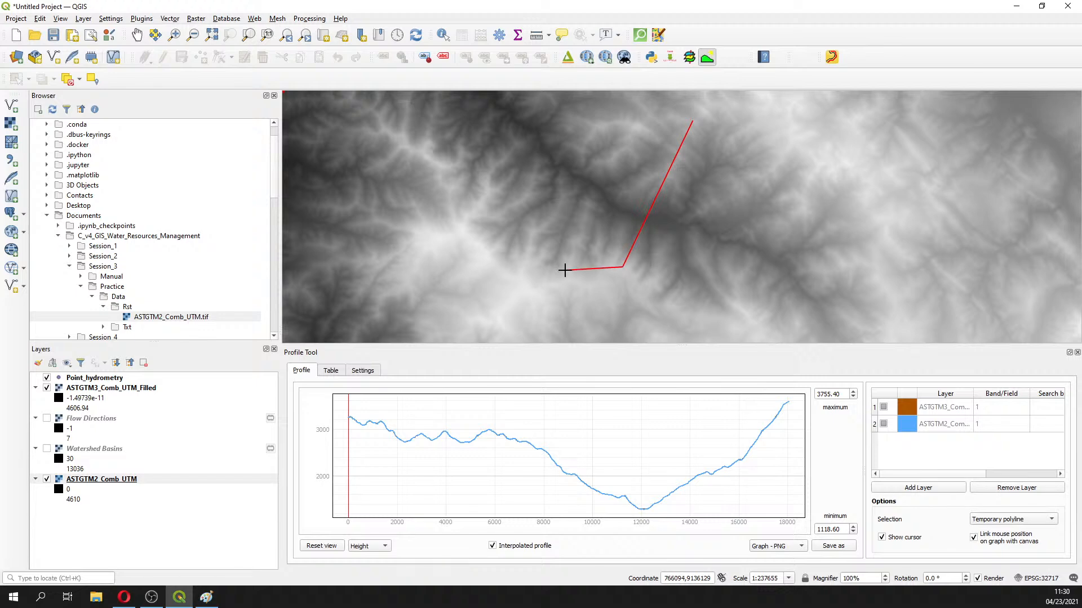
right_click(604, 266)
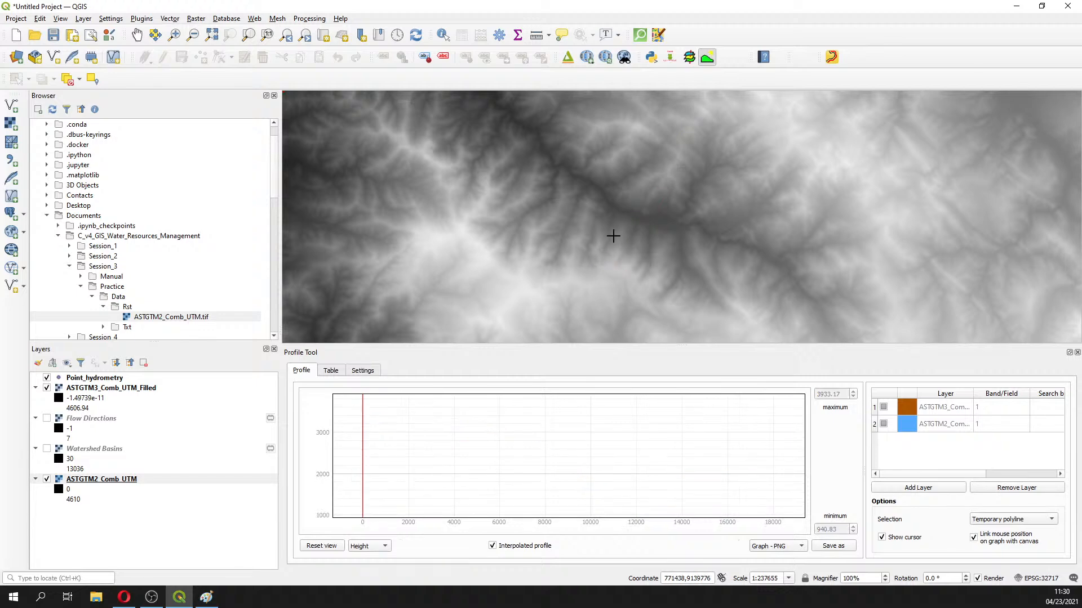
left_click(638, 201)
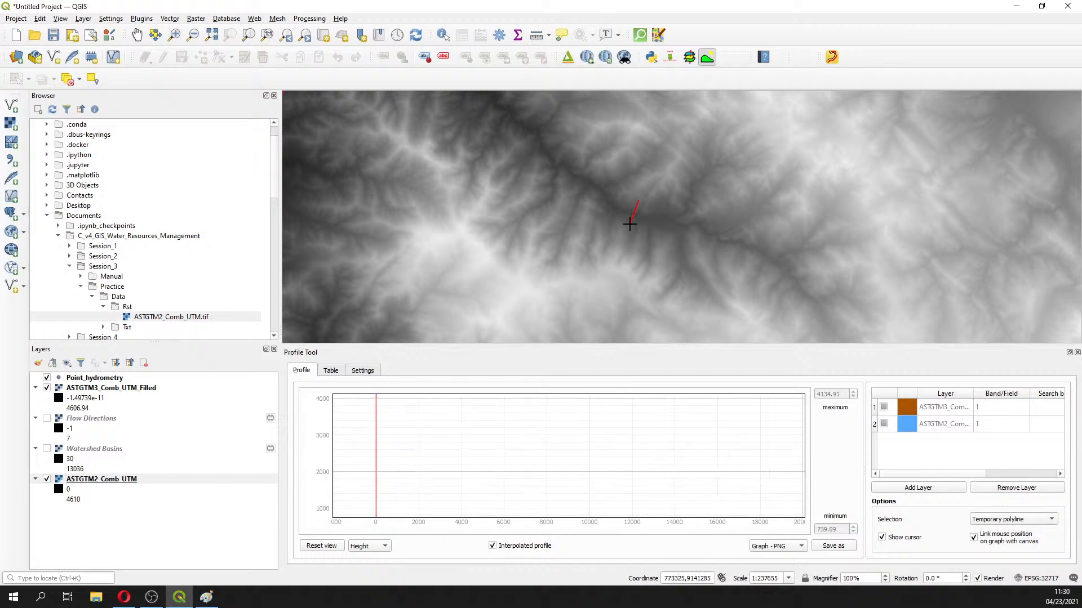
right_click(629, 223)
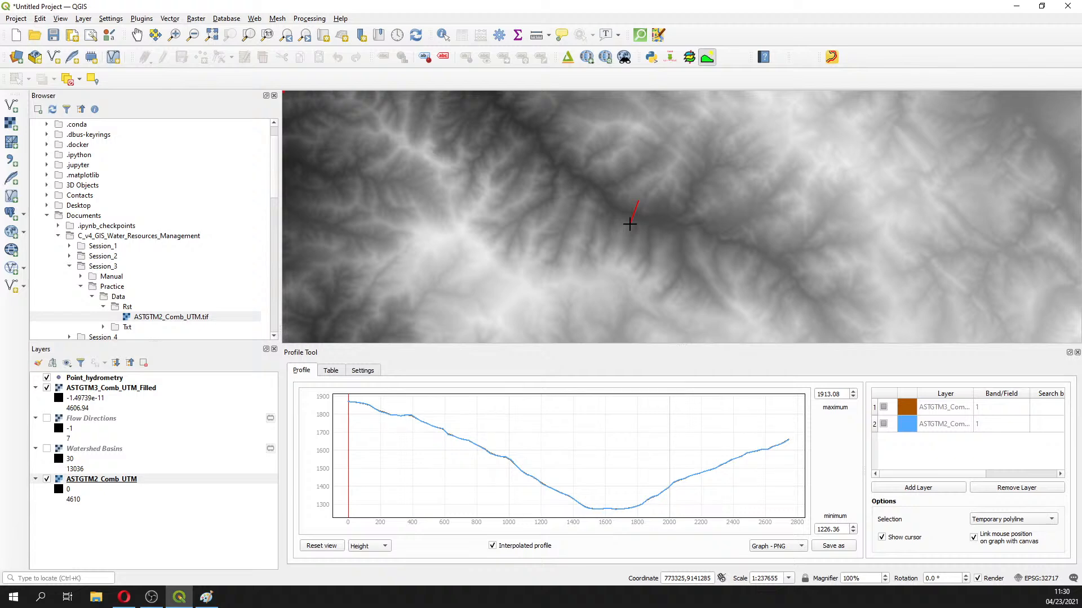
Zoom in near Point_hydrometry and test a couple of profile lines, clearing each one
right_click(569, 187)
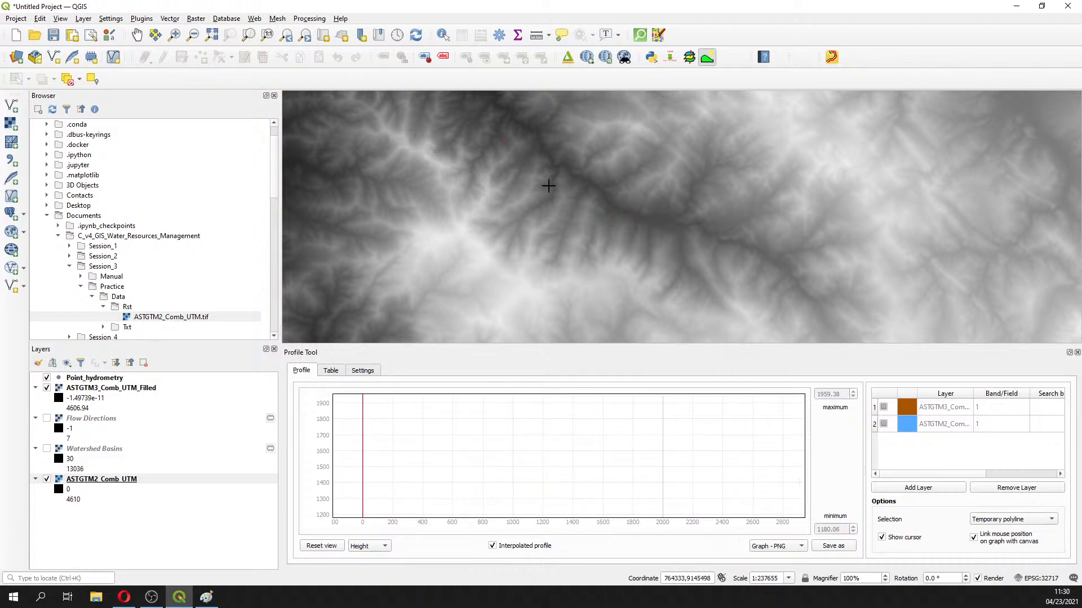
scroll(545, 181, "down", 2)
scroll(494, 146, "up", 1)
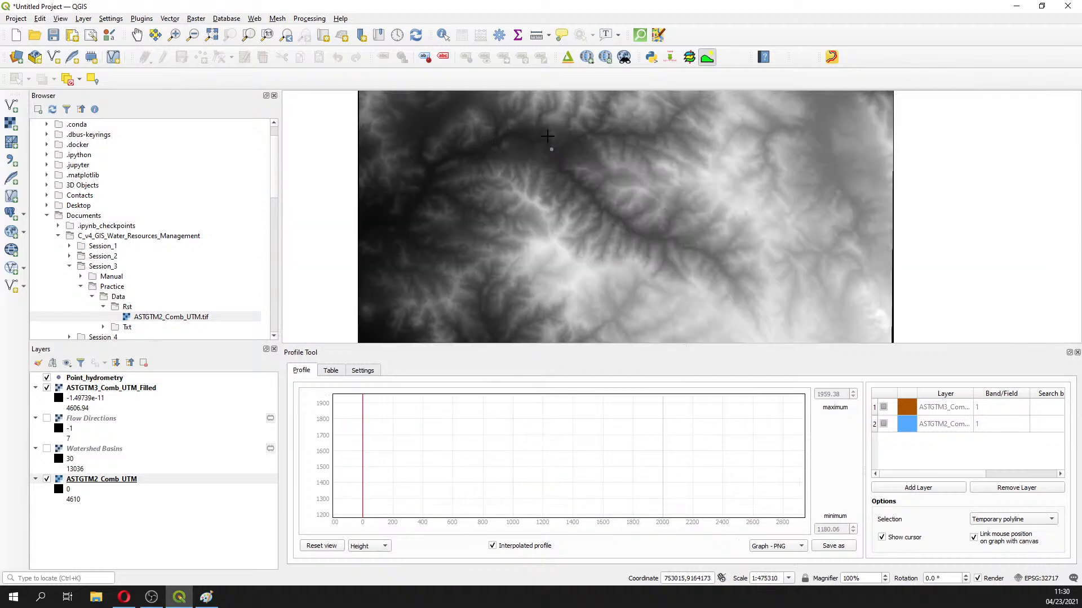
scroll(549, 138, "up", 1)
scroll(553, 138, "up", 1)
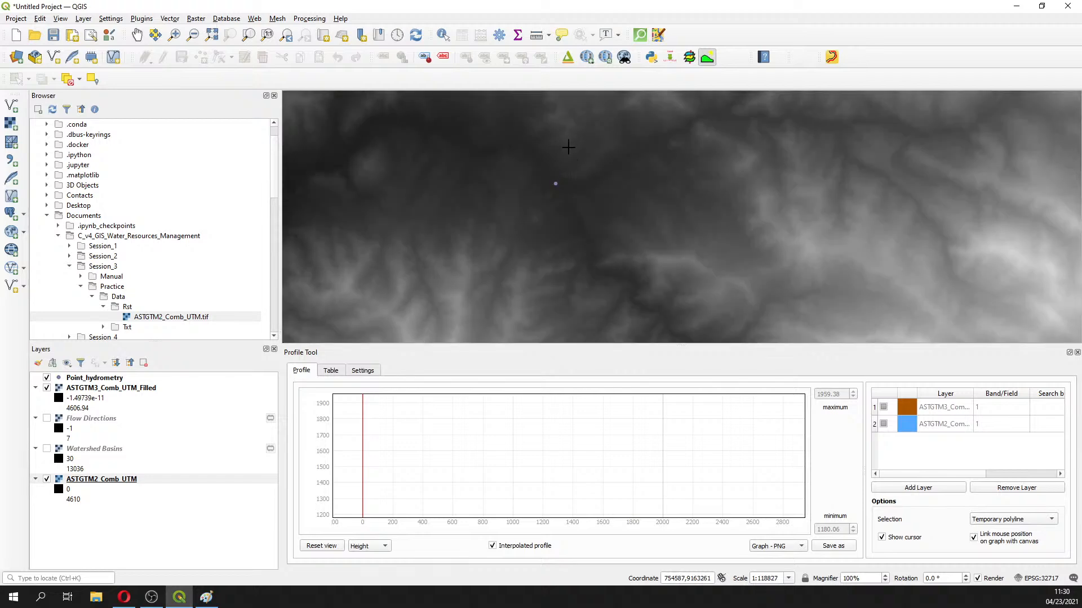
left_click(569, 149)
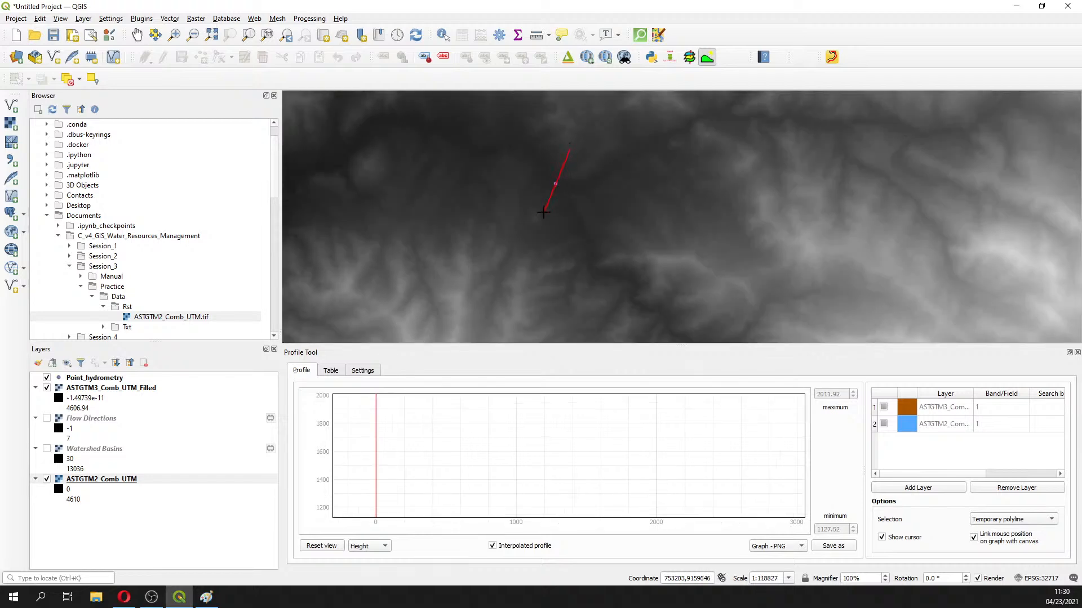
left_click(544, 212)
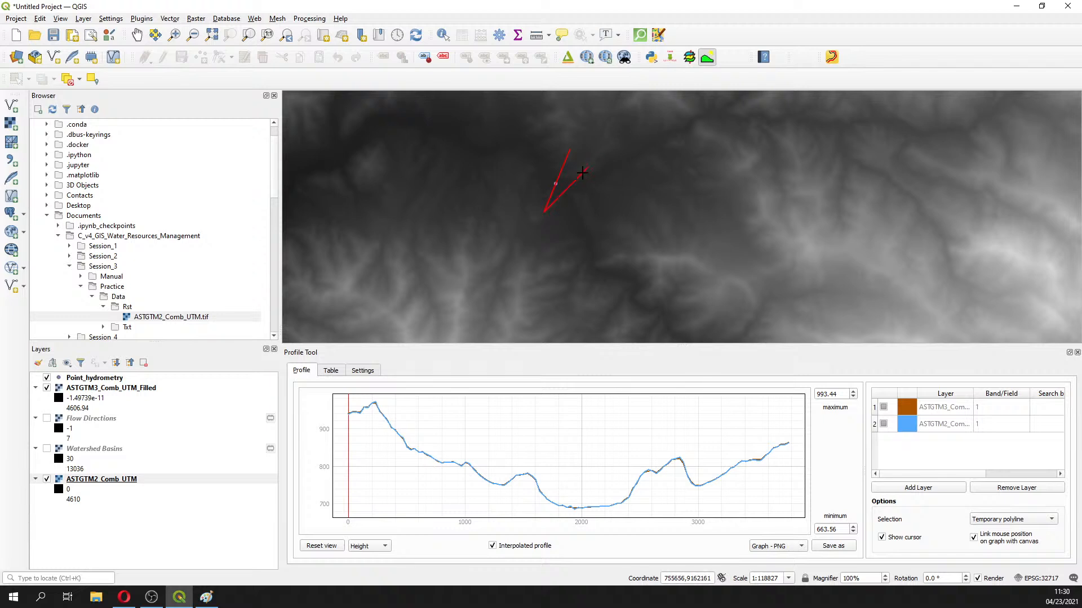
right_click(552, 207)
left_click(590, 150)
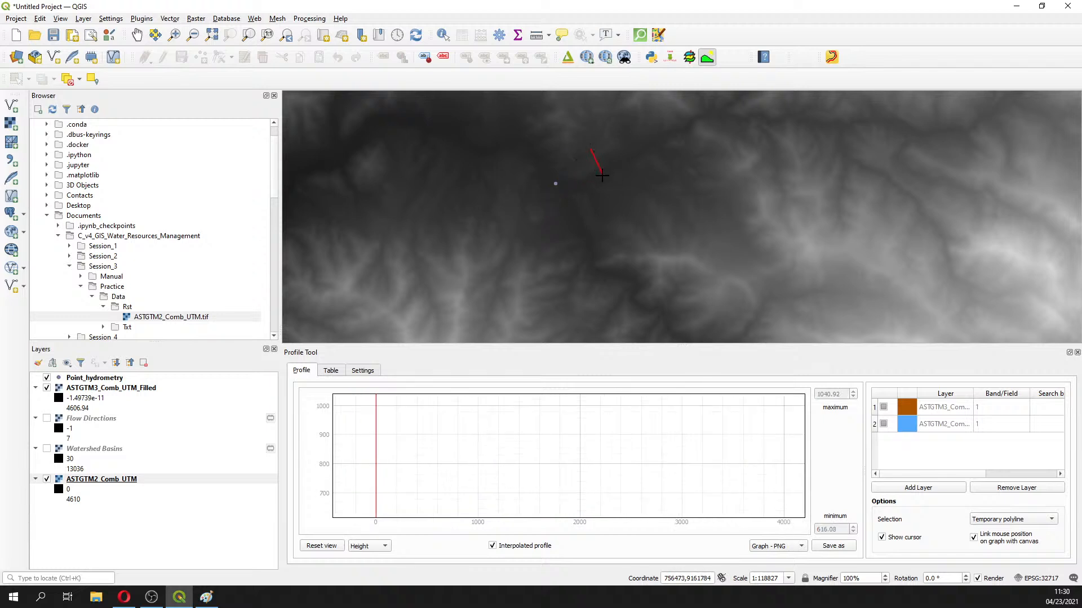
left_click(603, 190)
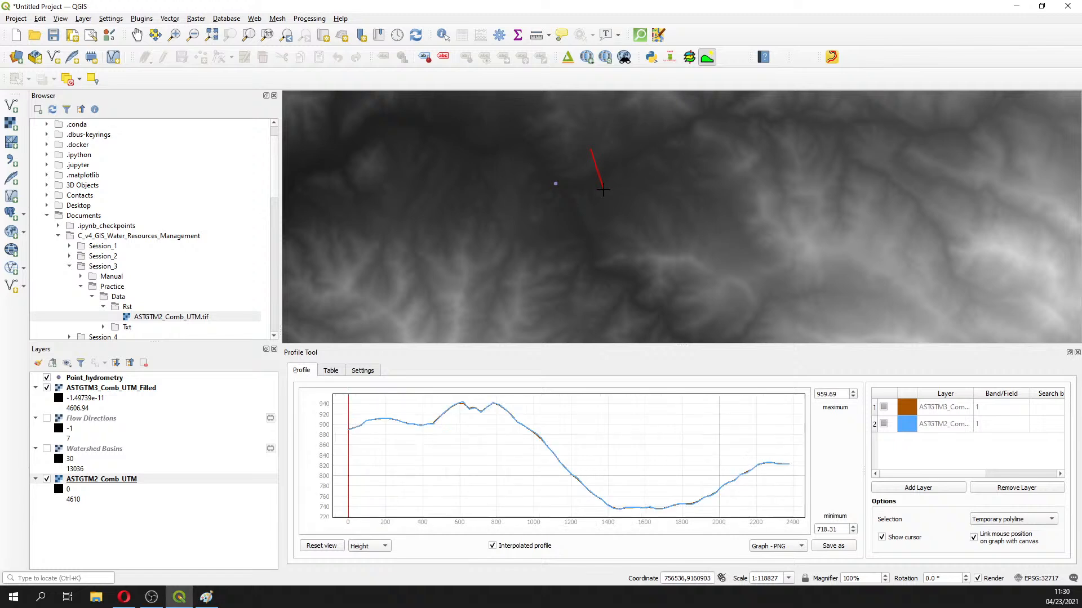
right_click(602, 190)
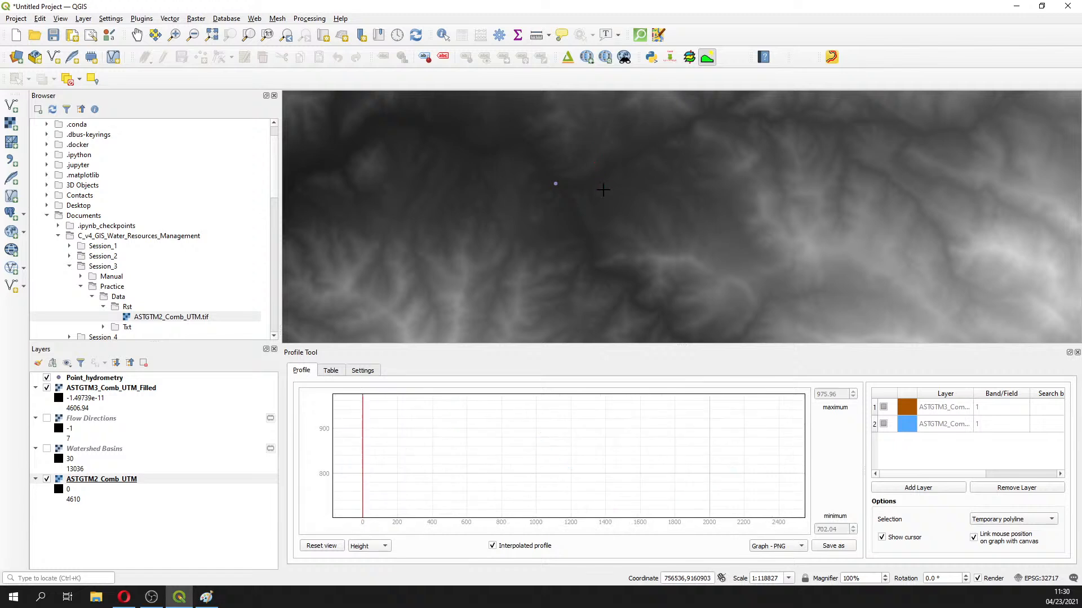
Draw the final ~2200 m profile line across the valley, spanning about 653–861 m
scroll(545, 152, "up", 1)
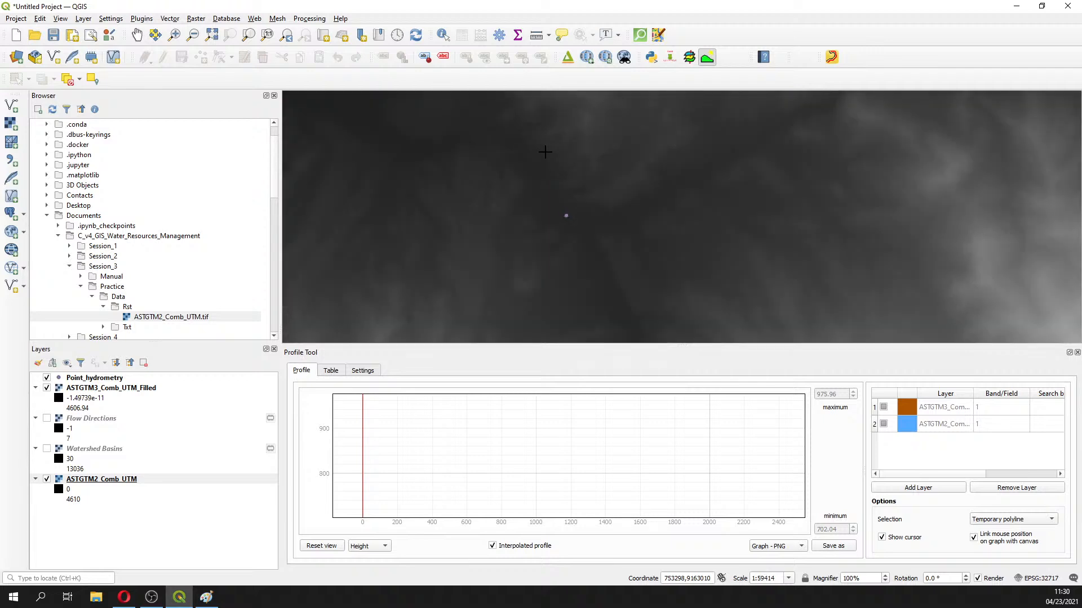
left_click(569, 148)
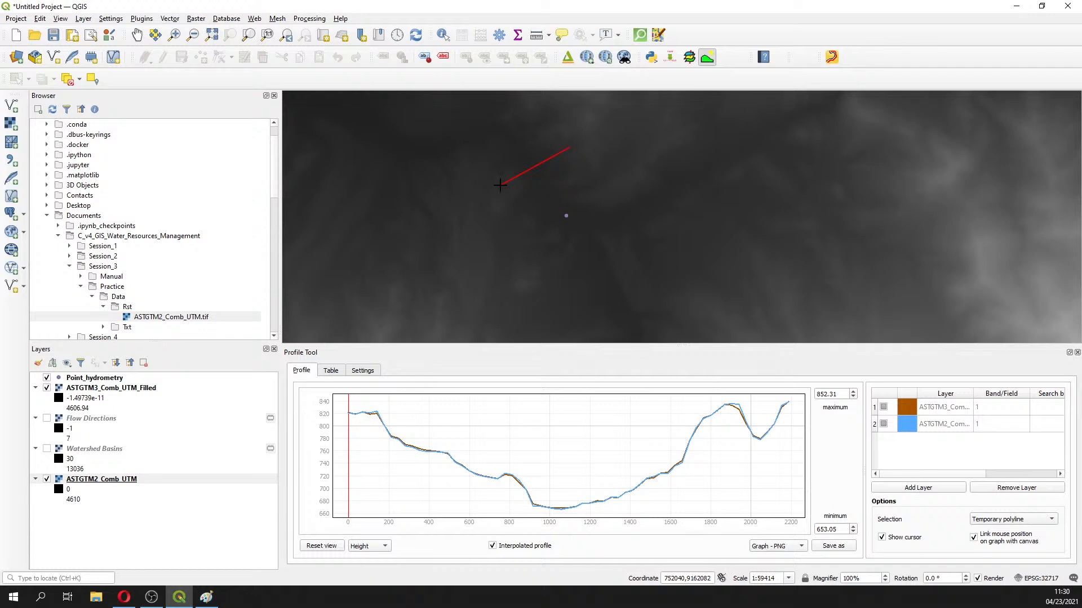
right_click(500, 185)
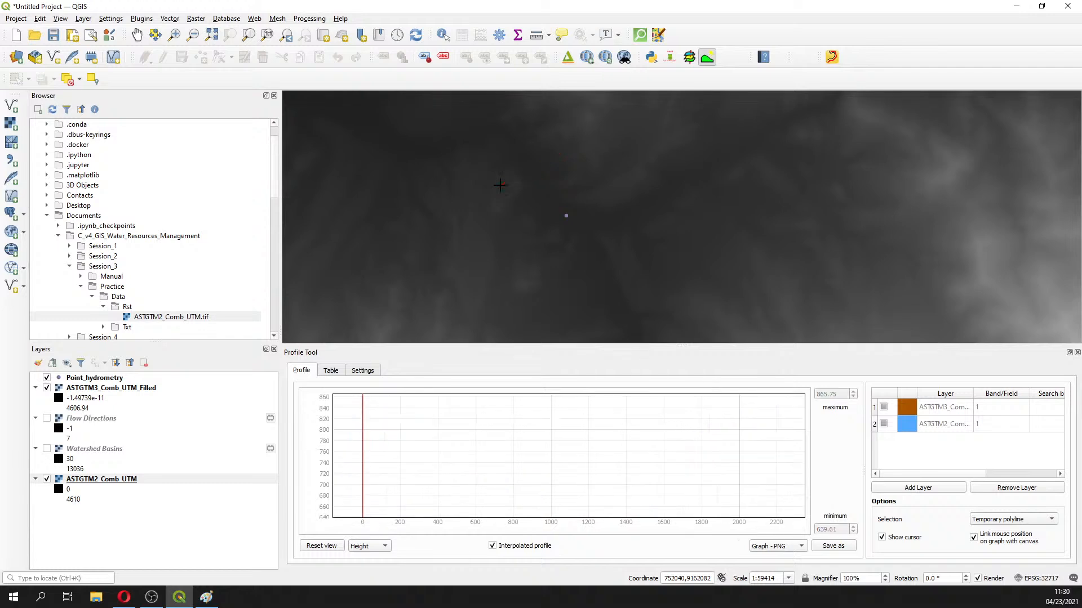
left_click(569, 144)
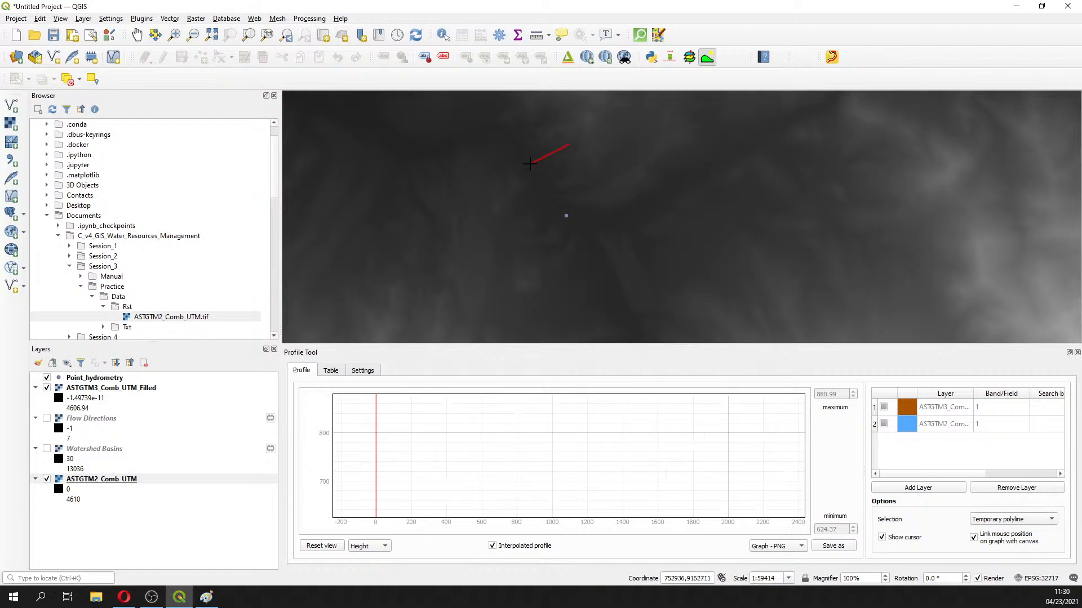
double_click(501, 183)
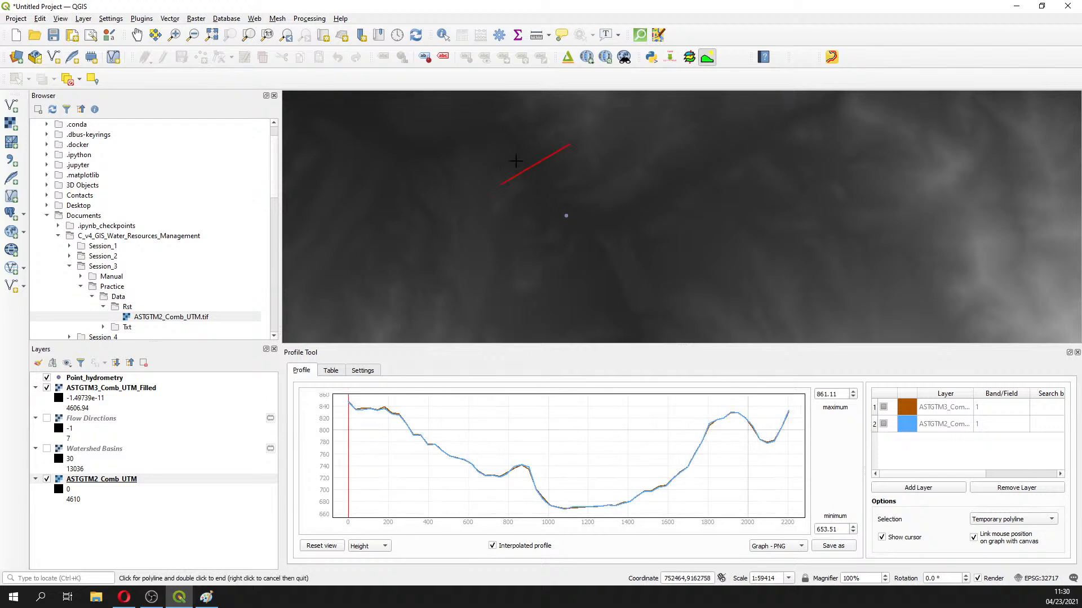
Zoom the profile graph to 658–705 m to compare filled and original valley floors, then go to Opera
scroll(570, 519, "up", 3)
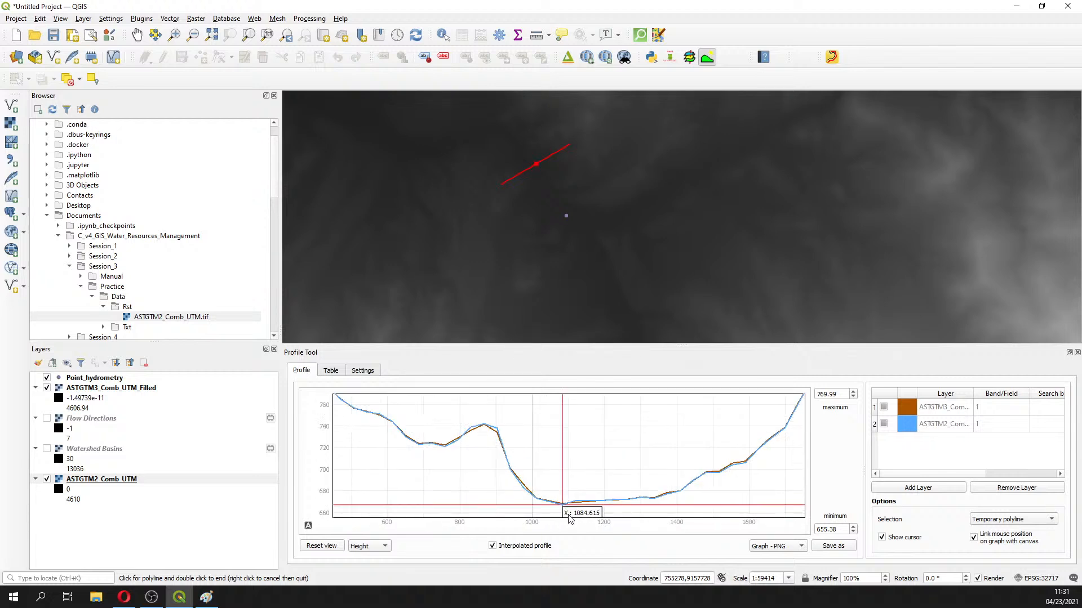
scroll(568, 515, "up", 4)
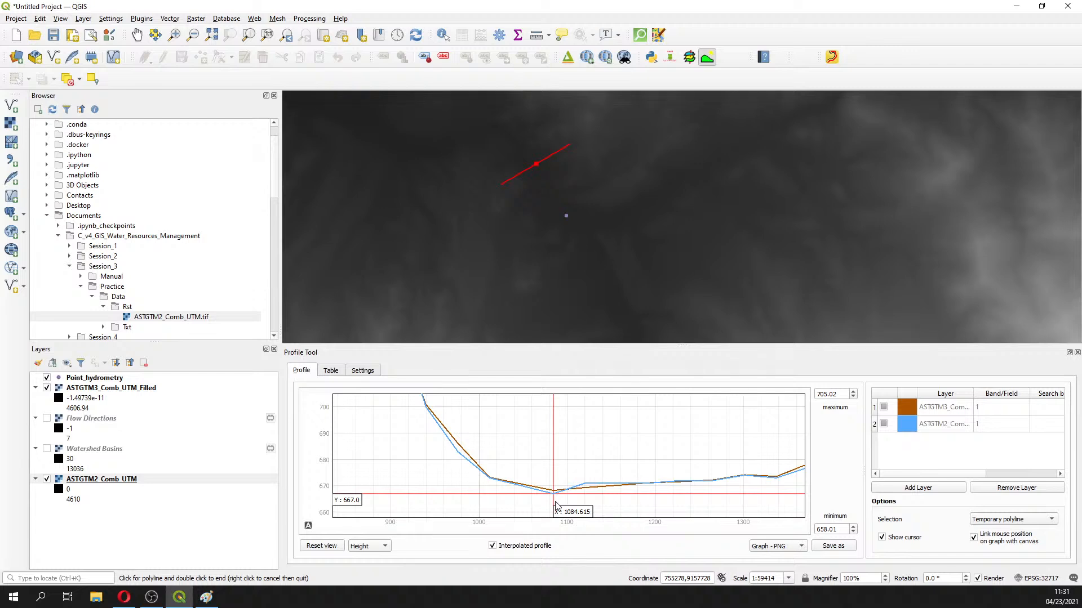
scroll(703, 237, "down", 2)
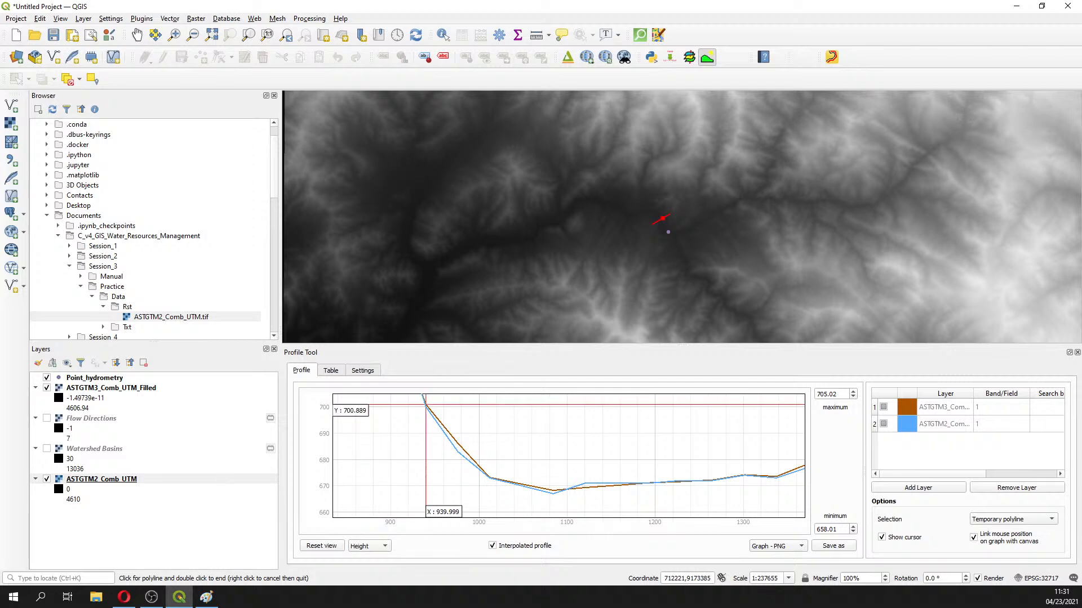
key("alt+Tab")
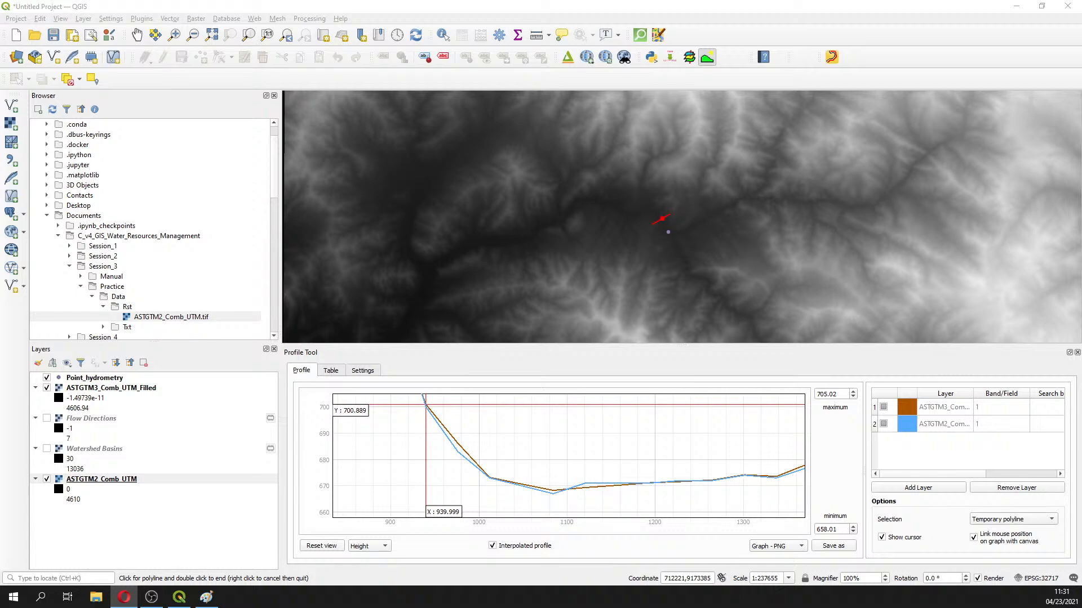
Maximize Exercise4_Basin.pdf, highlight 'Strahler' on page 4, and zoom to 175%
left_click_drag(0, 12, 658, 1)
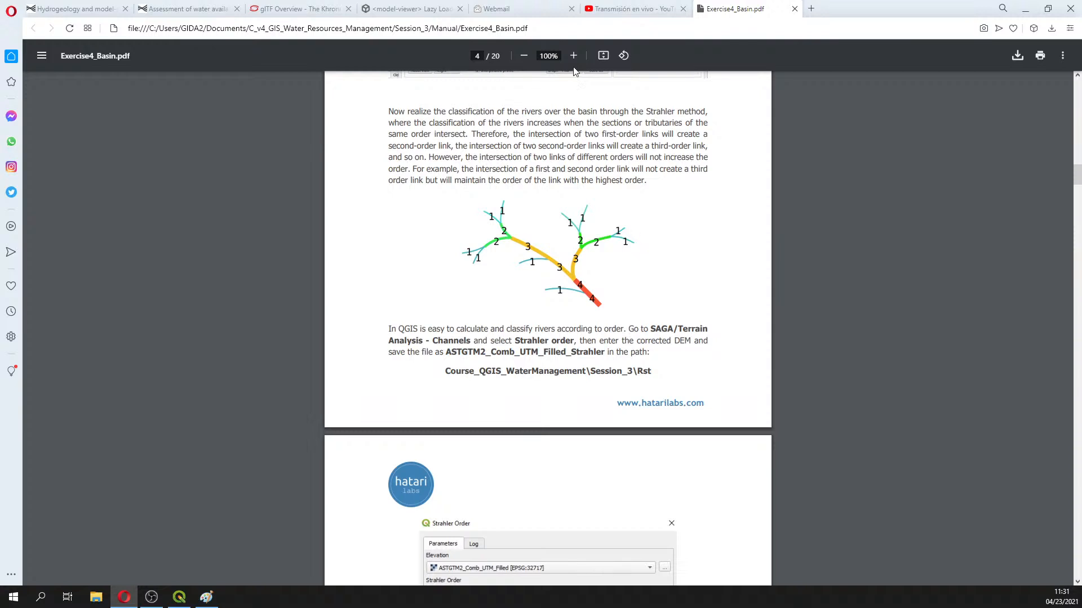
left_click_drag(640, 111, 674, 112)
left_click(573, 56)
left_click(574, 55)
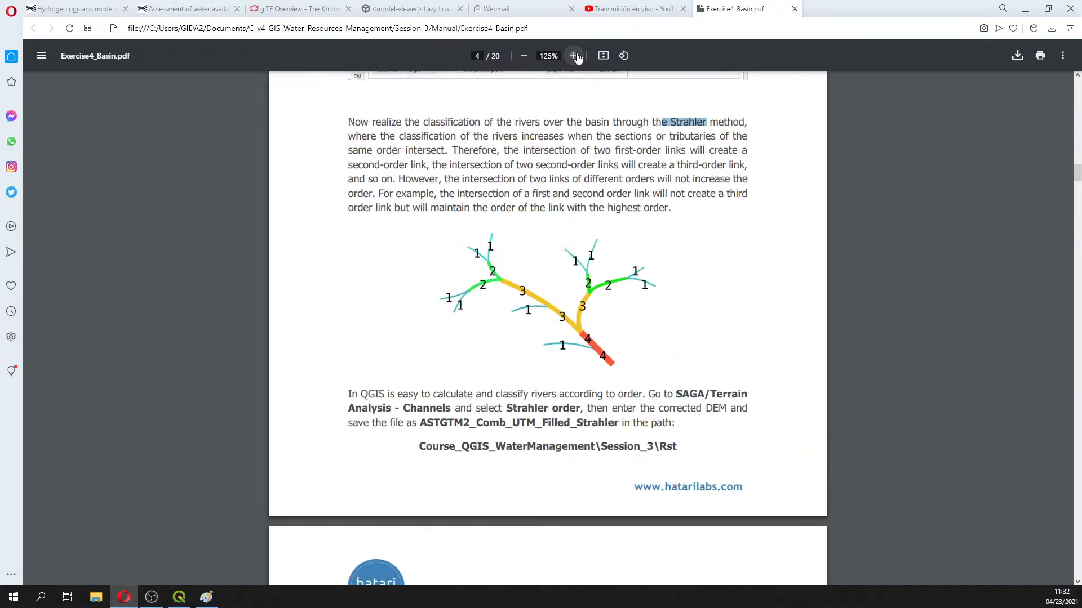
left_click(573, 55)
left_click(574, 55)
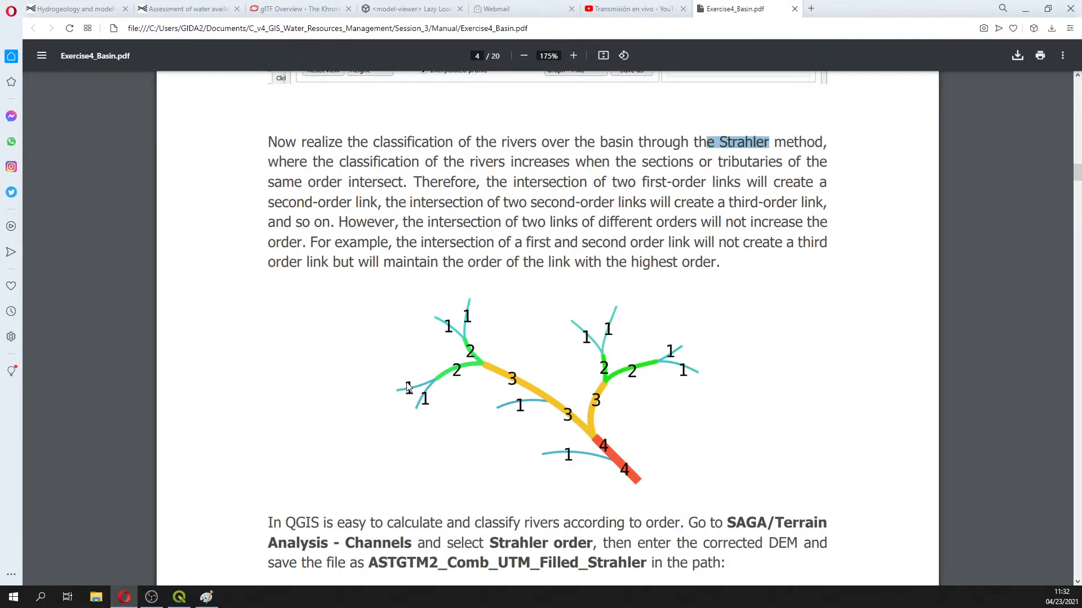
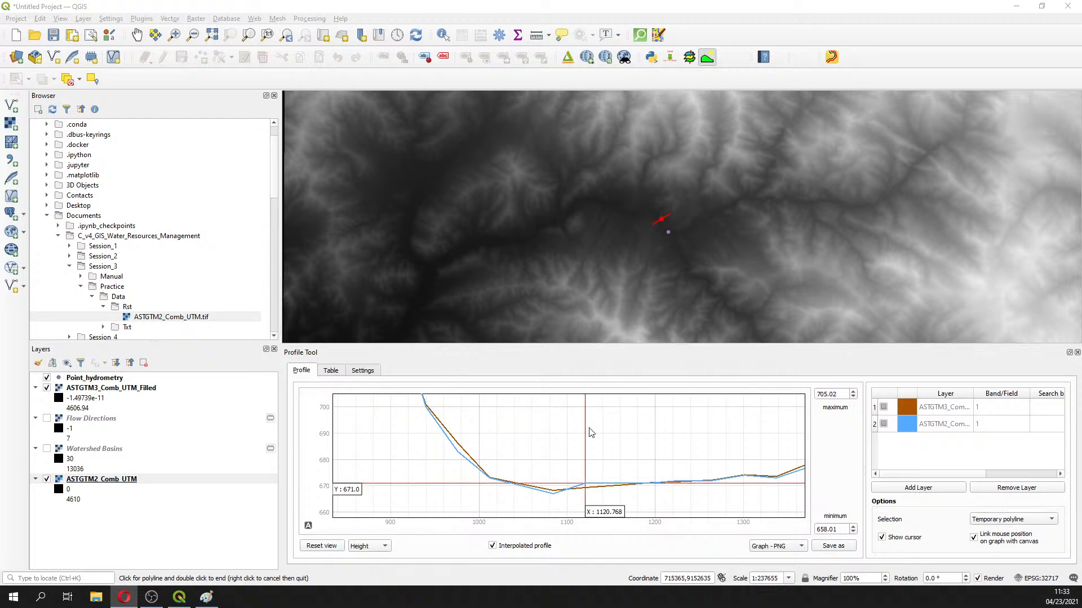
Close the Profile Tool panel and search the Processing Toolbox for 'strahl' to list SAGA's Strahler order
left_click(1077, 354)
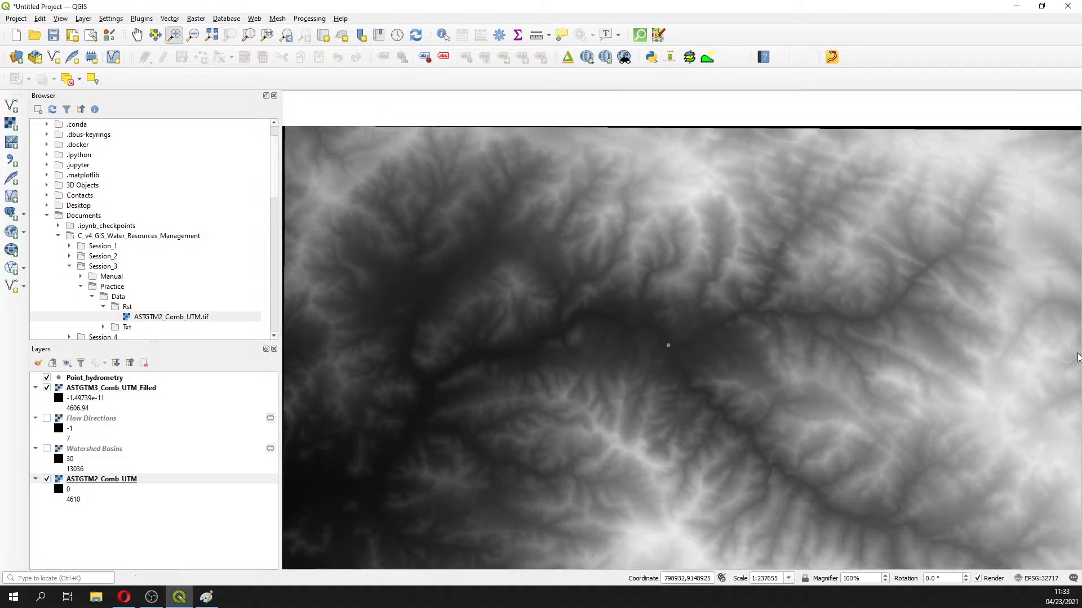
left_click(505, 40)
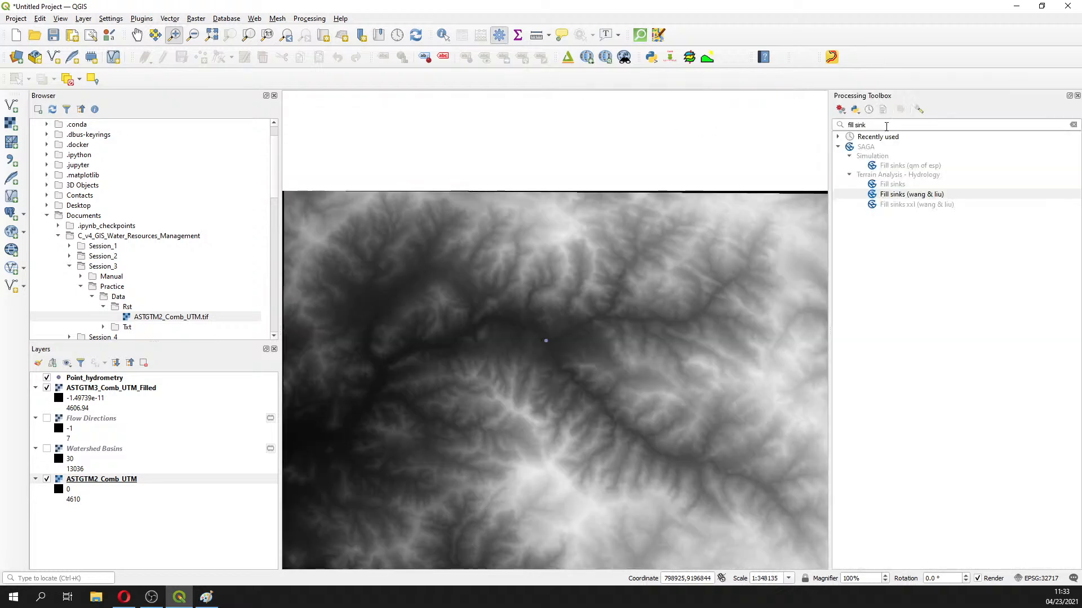
left_click(886, 127)
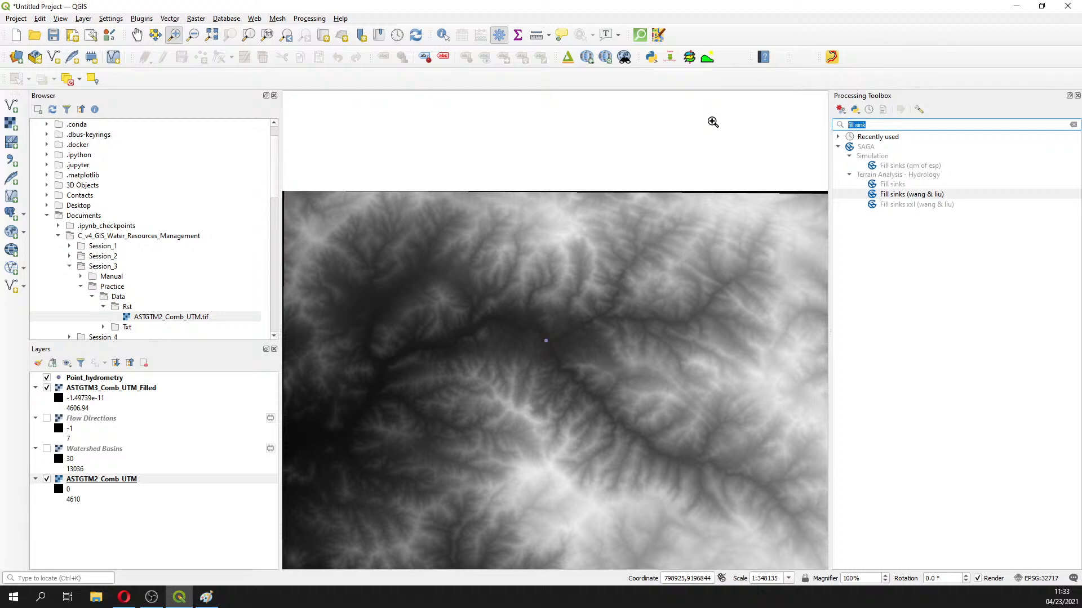
type("stha")
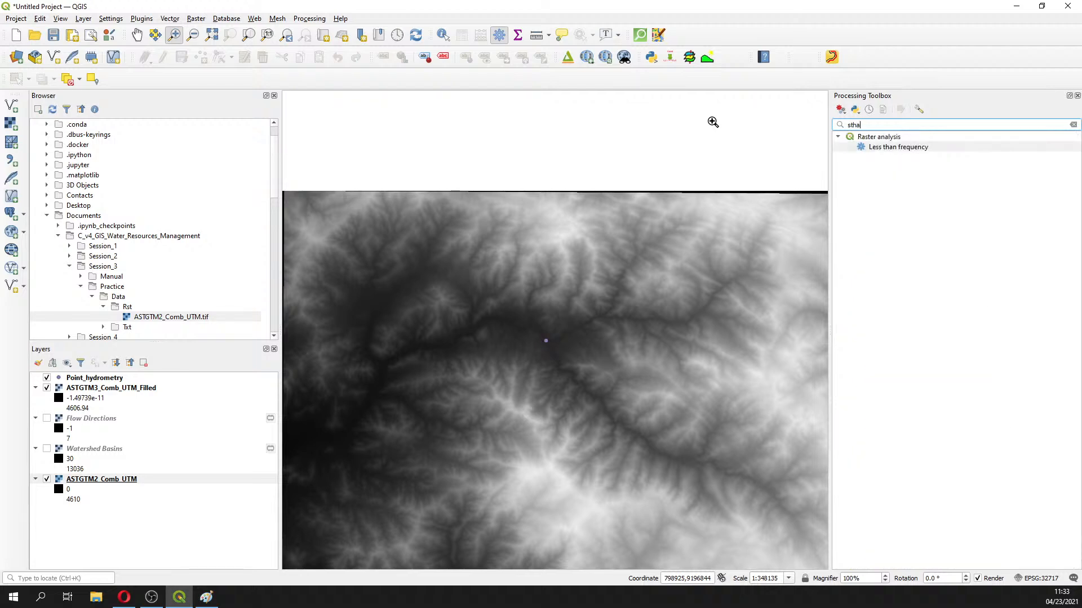
key("BackSpace")
key("BackSpace")
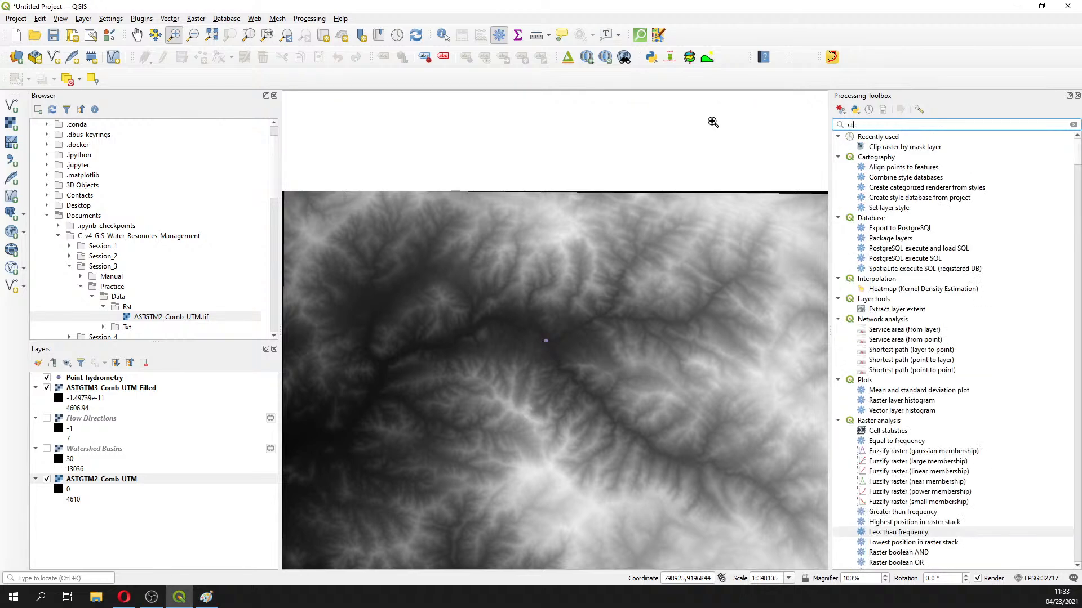
type("rahl")
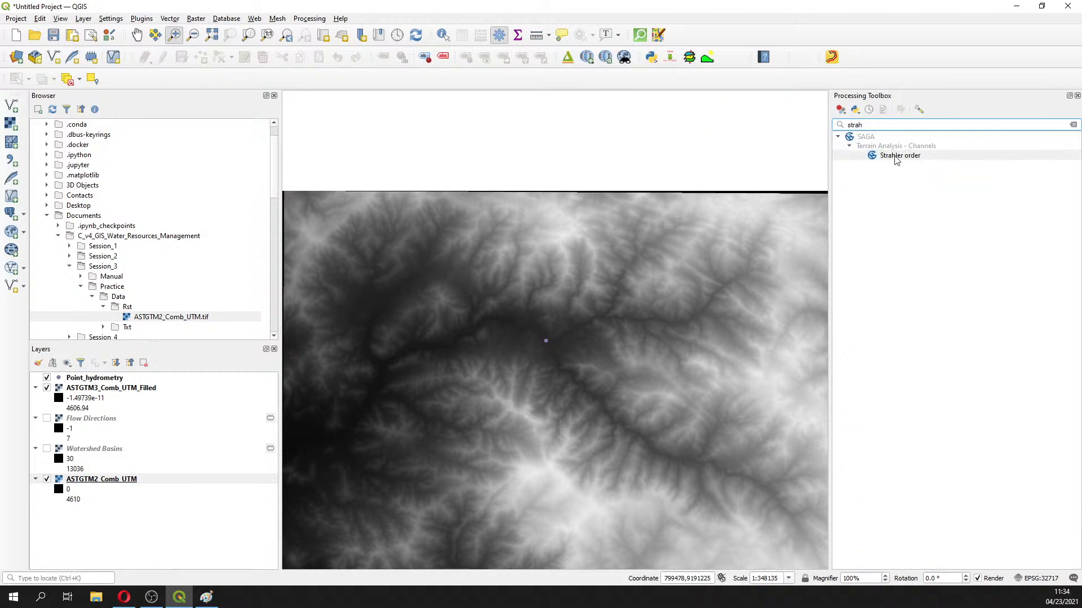
Open Strahler Order and set its elevation input to ASTGTM3_Comb_UTM_Filled
double_click(898, 156)
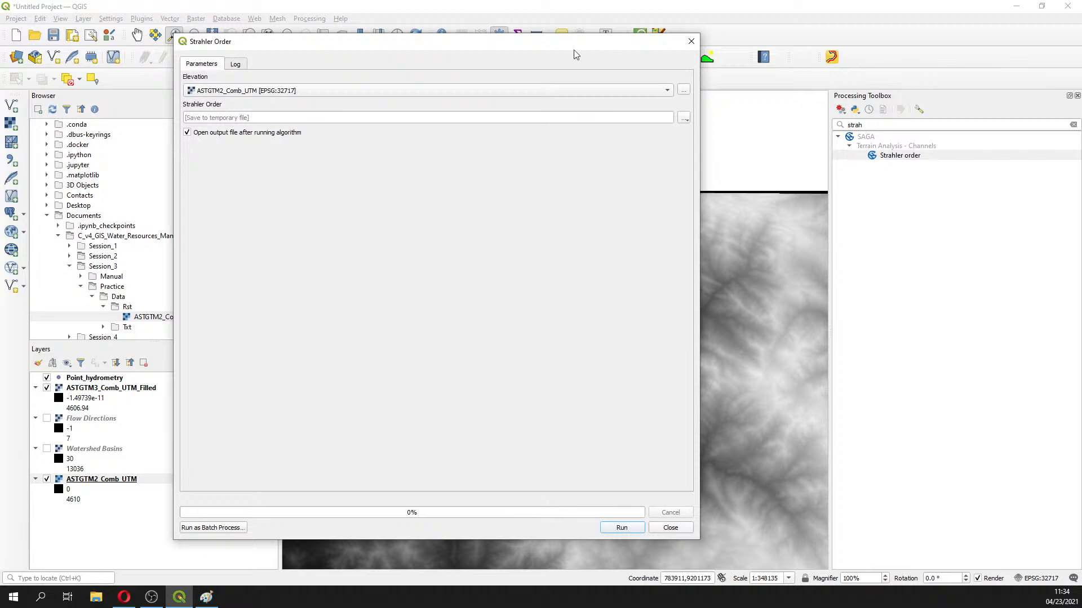
left_click_drag(505, 45, 626, 60)
left_click(536, 105)
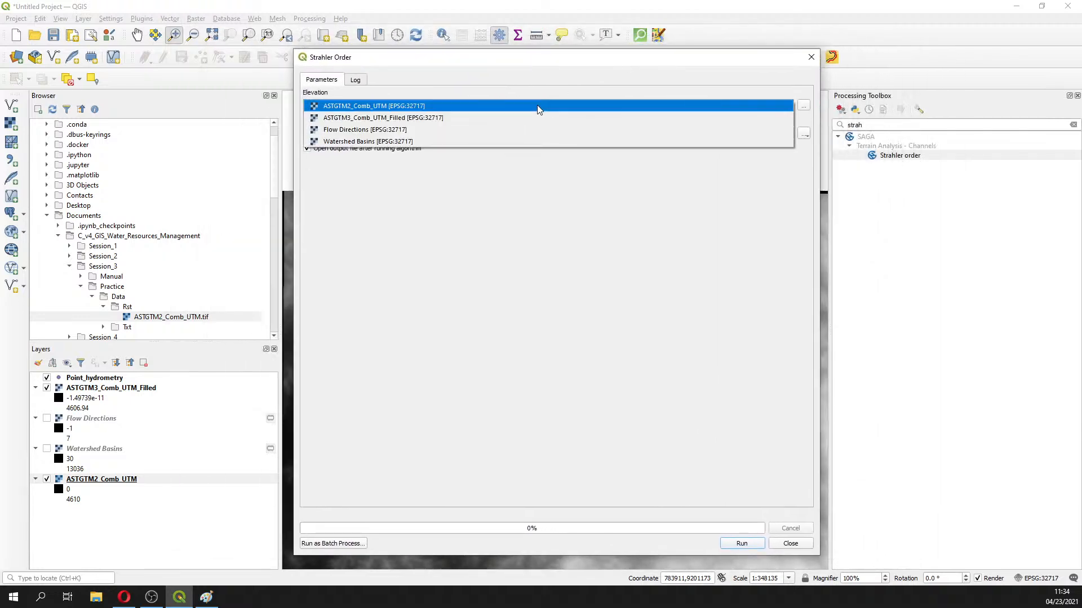
left_click(359, 118)
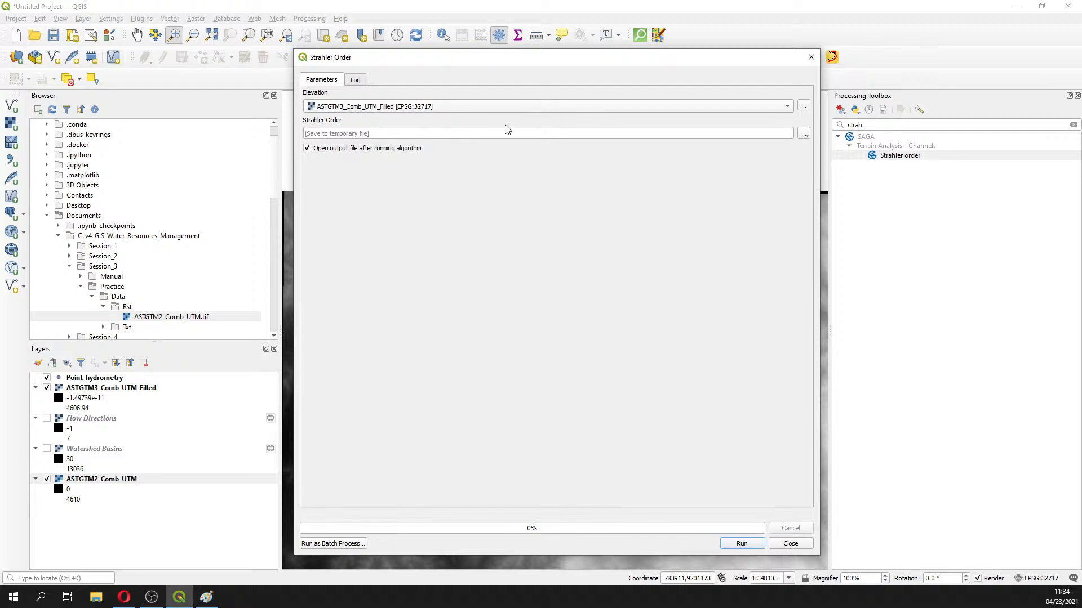
Name the output file ASTGTM3_Comb_UTM_Filled_Strahler.sdat in the Rst folder
left_click(804, 134)
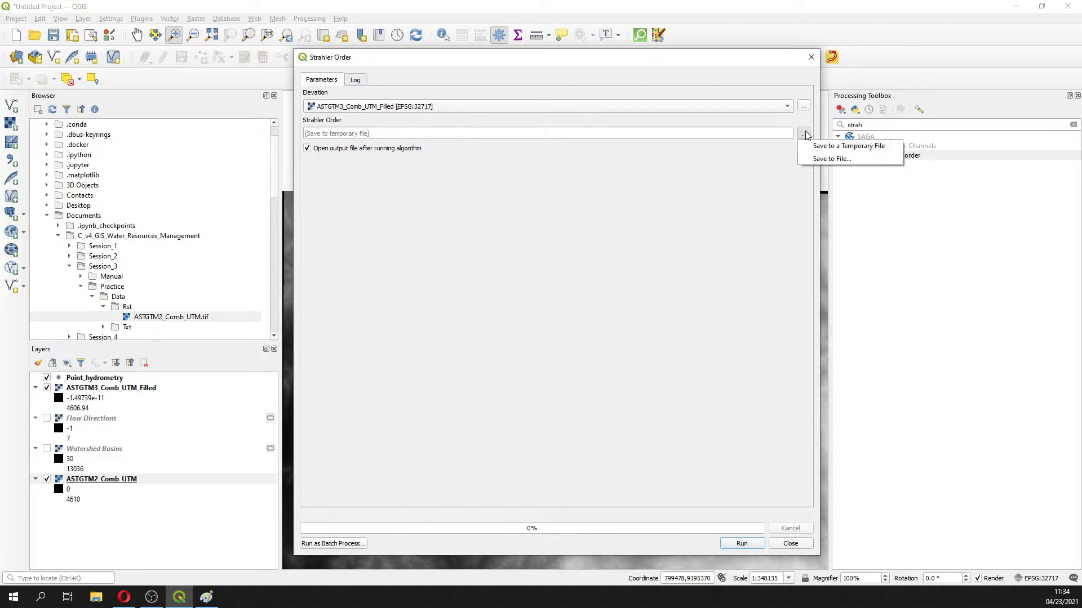
left_click(829, 158)
left_click(425, 197)
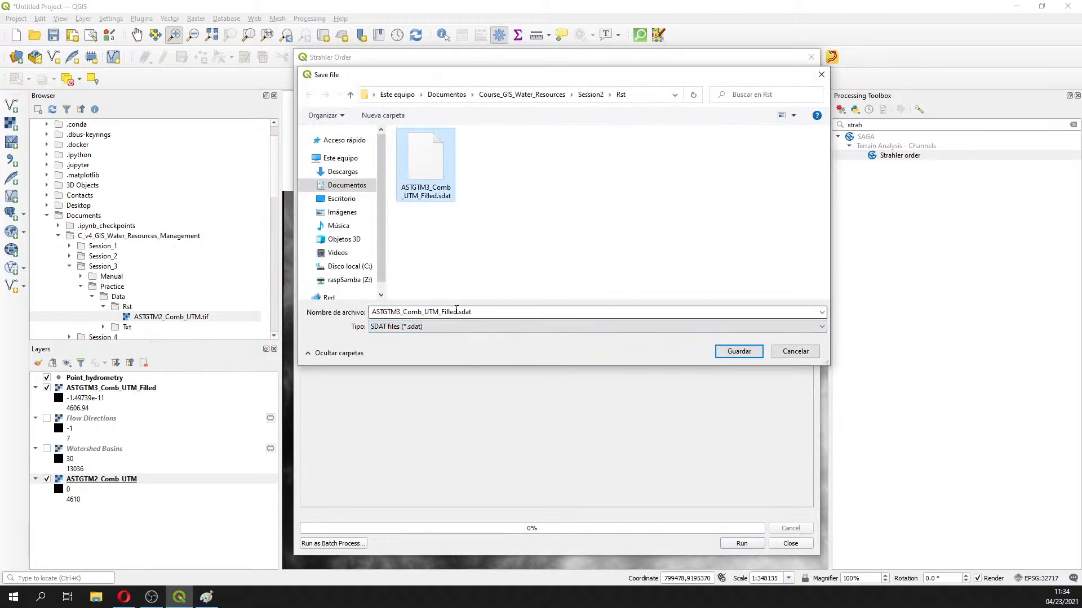
left_click(456, 312)
left_click(457, 312)
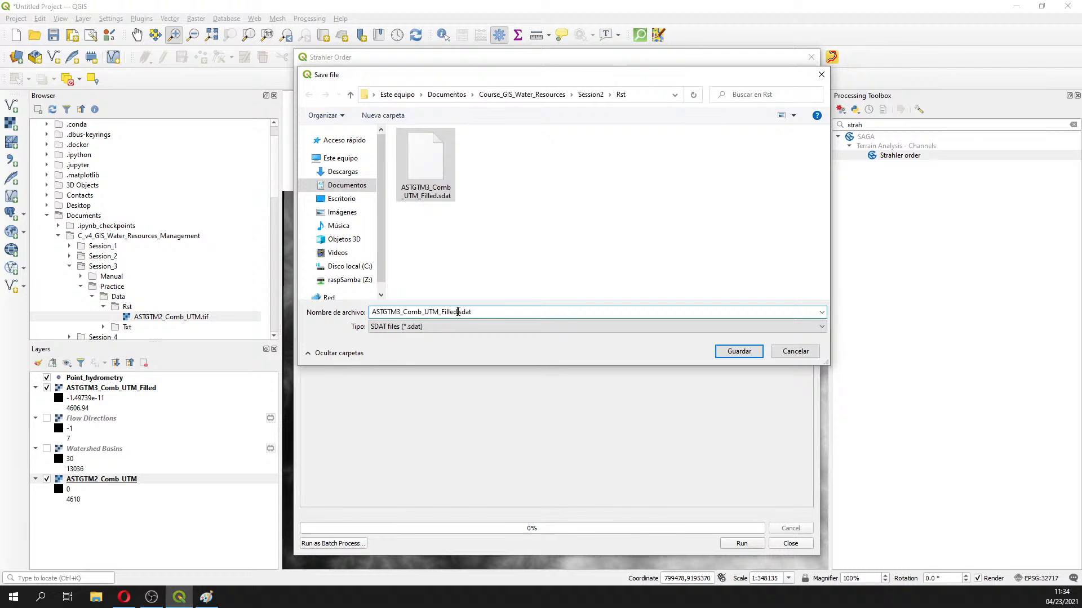
type("_")
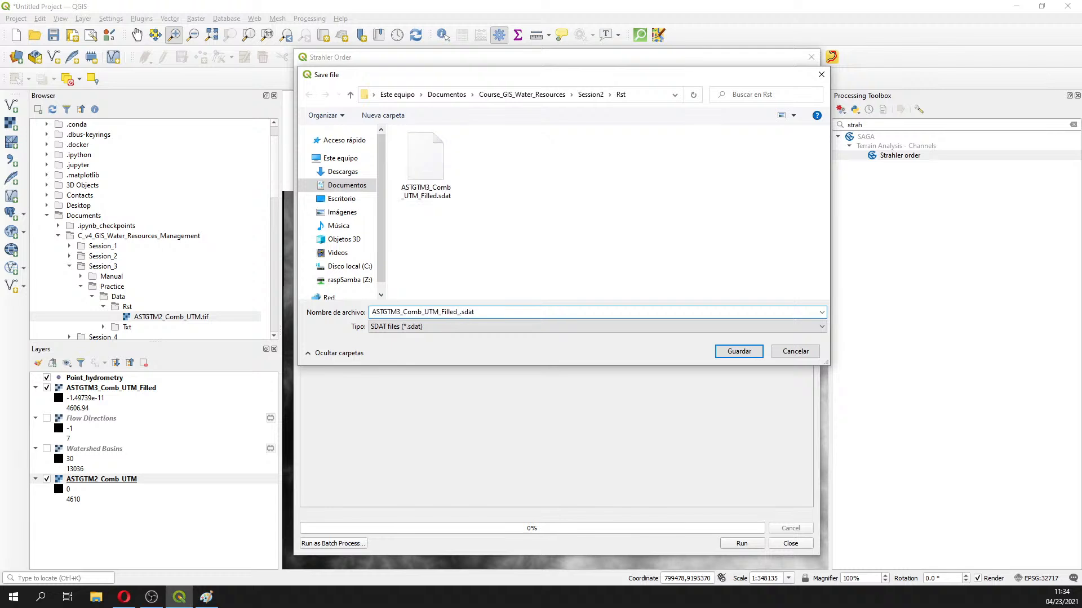
type("s")
key("BackSpace")
type("Strahler")
Confirm the output file, run Strahler Order, and close the dialog once the 1–10 layer appears
left_click(739, 352)
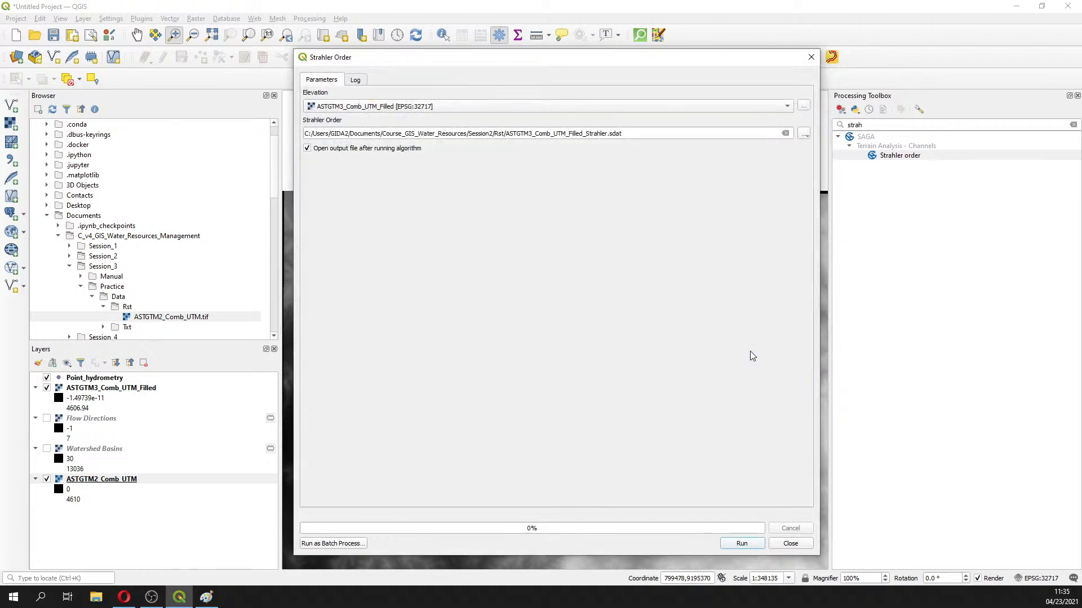
left_click(732, 545)
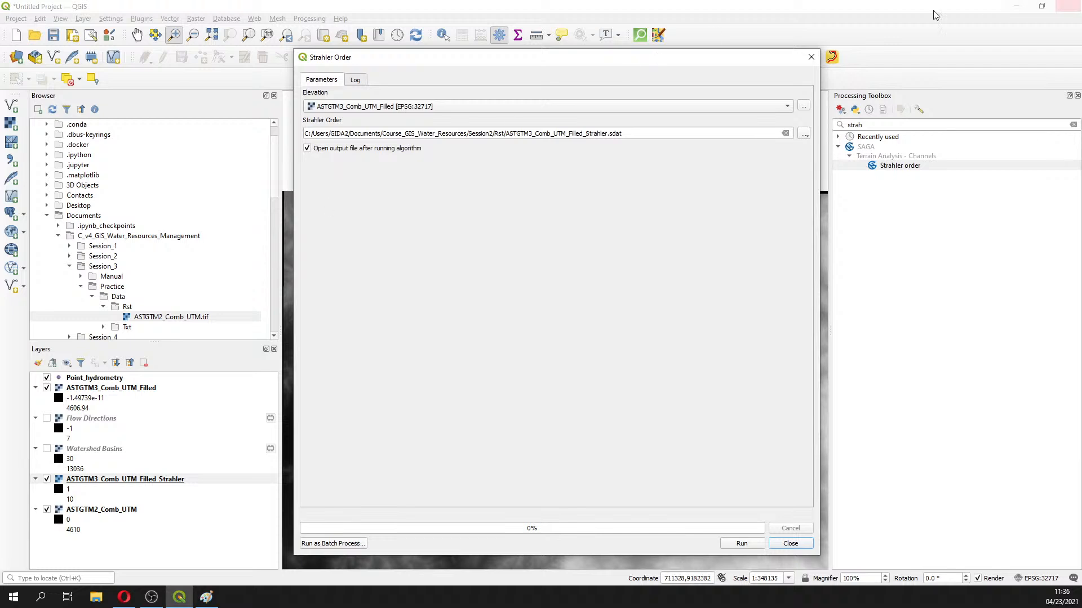
left_click(810, 58)
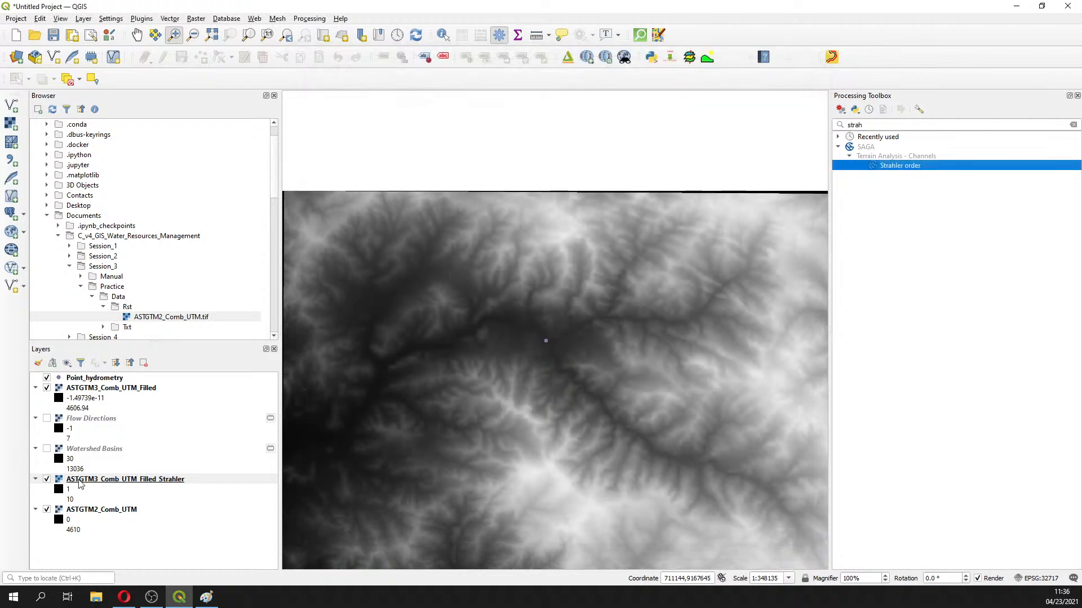
Move ASTGTM3_Comb_UTM_Filled_Strahler to the top of the layers, close the toolbox, and zoom in
left_click_drag(79, 483, 97, 386)
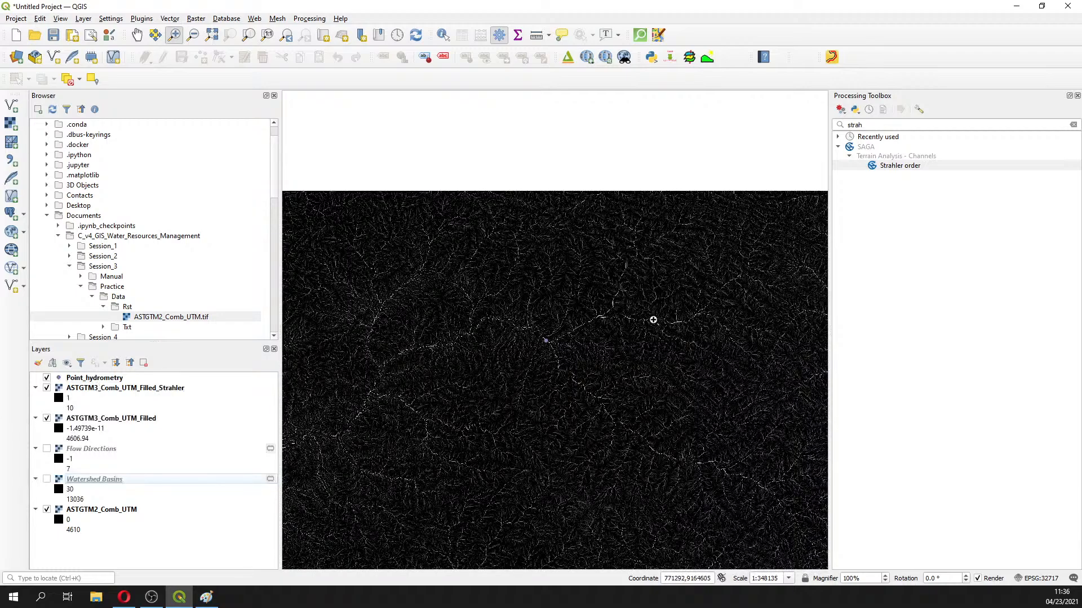
left_click(1076, 96)
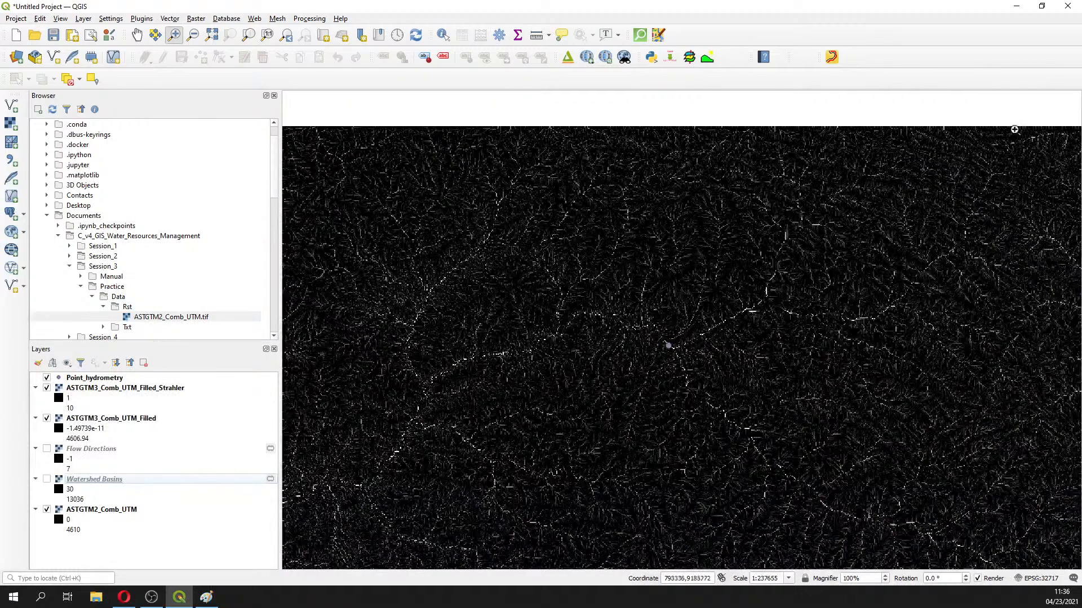
left_click(675, 356)
scroll(675, 356, "up", 2)
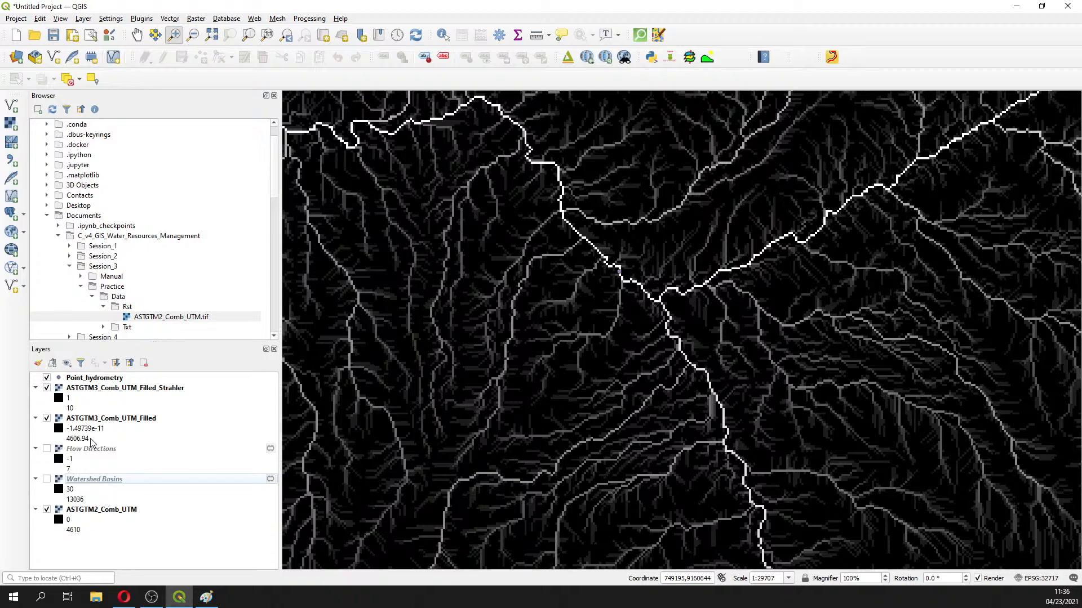
Try singleband pseudocolor with the Blues ramp on the Strahler layer, closing without applying
right_click(102, 388)
left_click(133, 596)
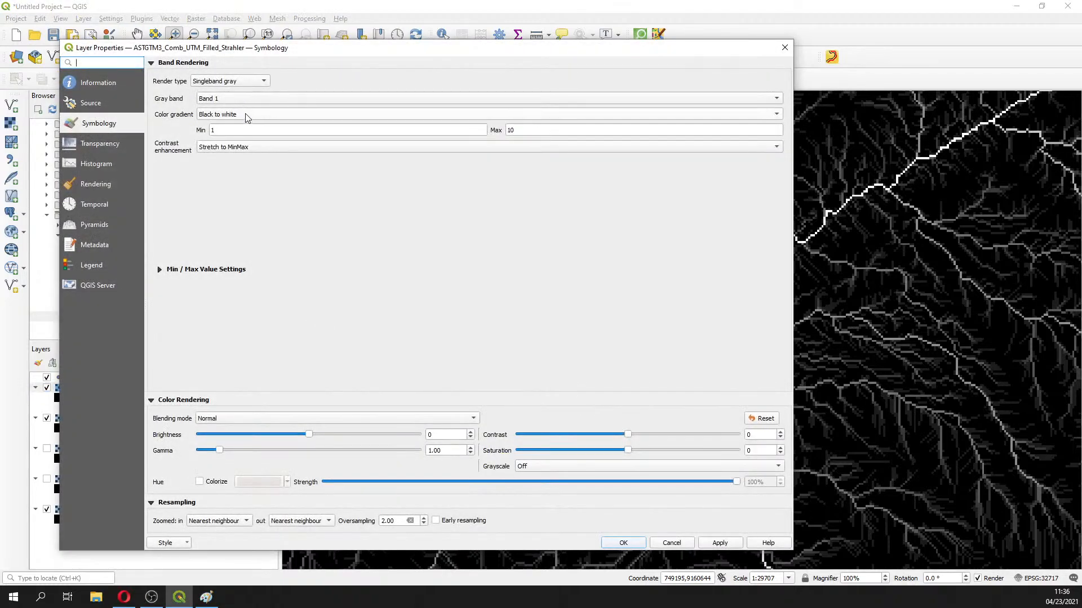
left_click(784, 48)
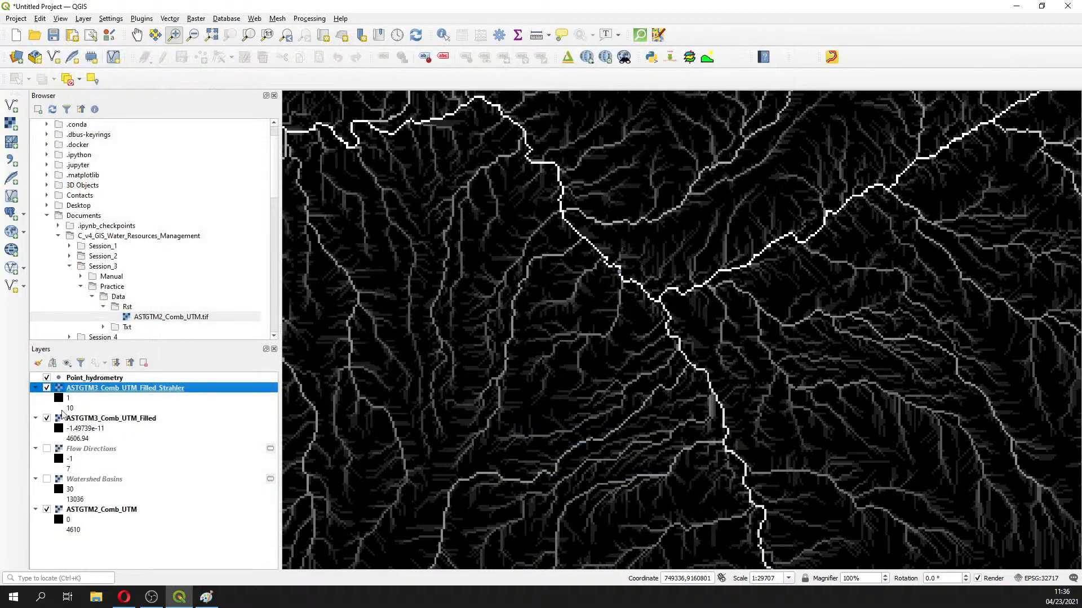
right_click(100, 388)
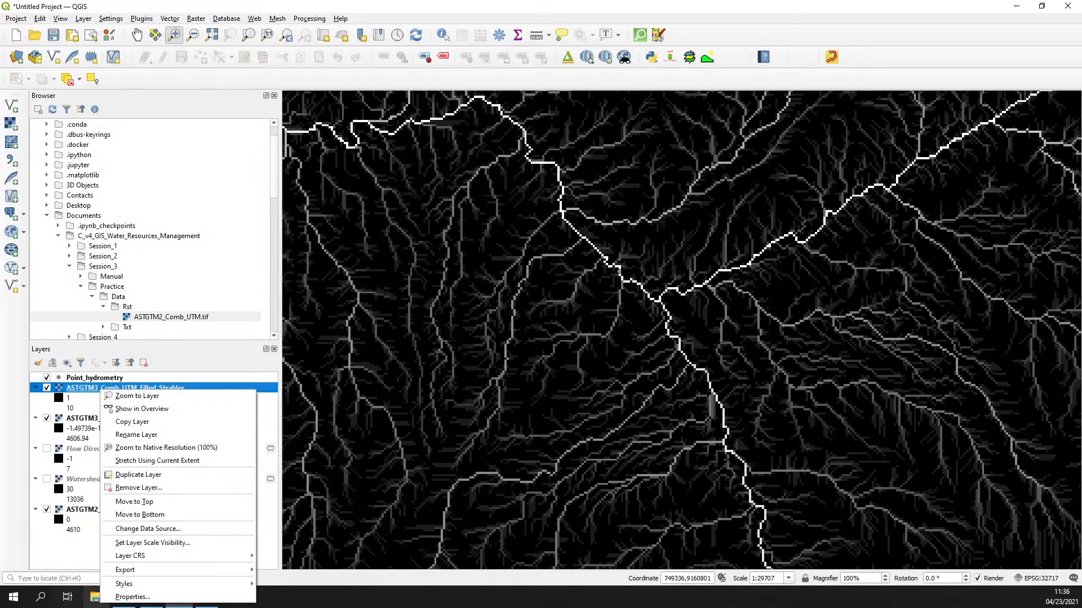
left_click(133, 597)
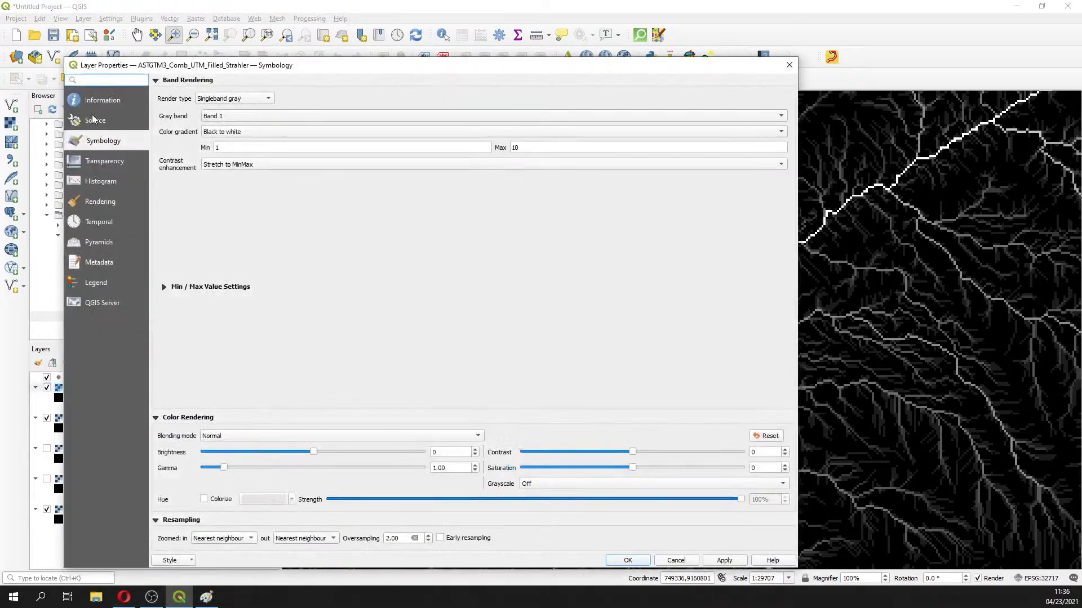
left_click(259, 98)
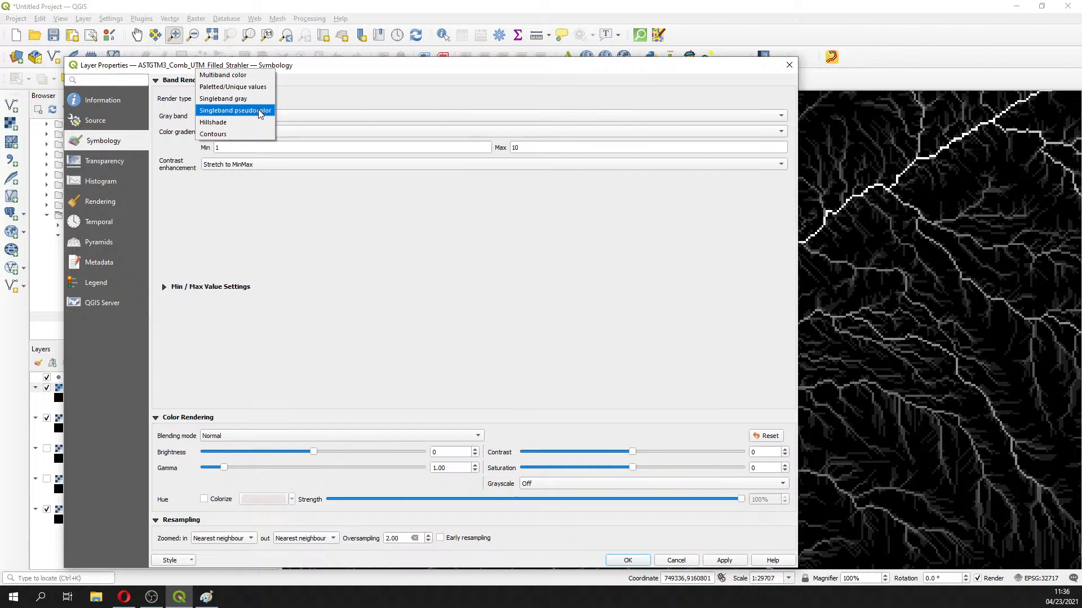
left_click(258, 110)
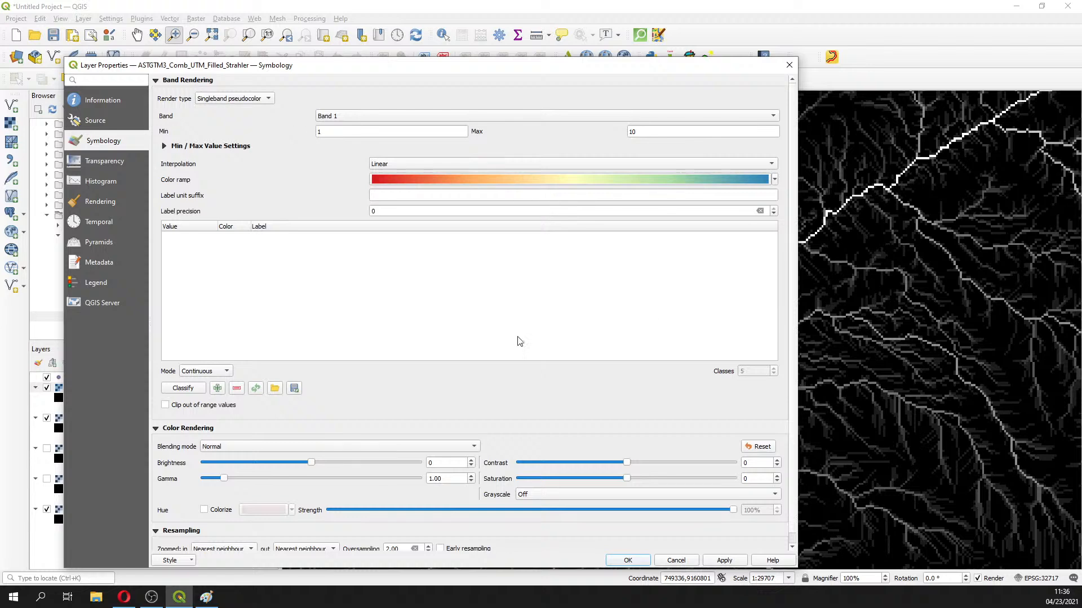
left_click(775, 179)
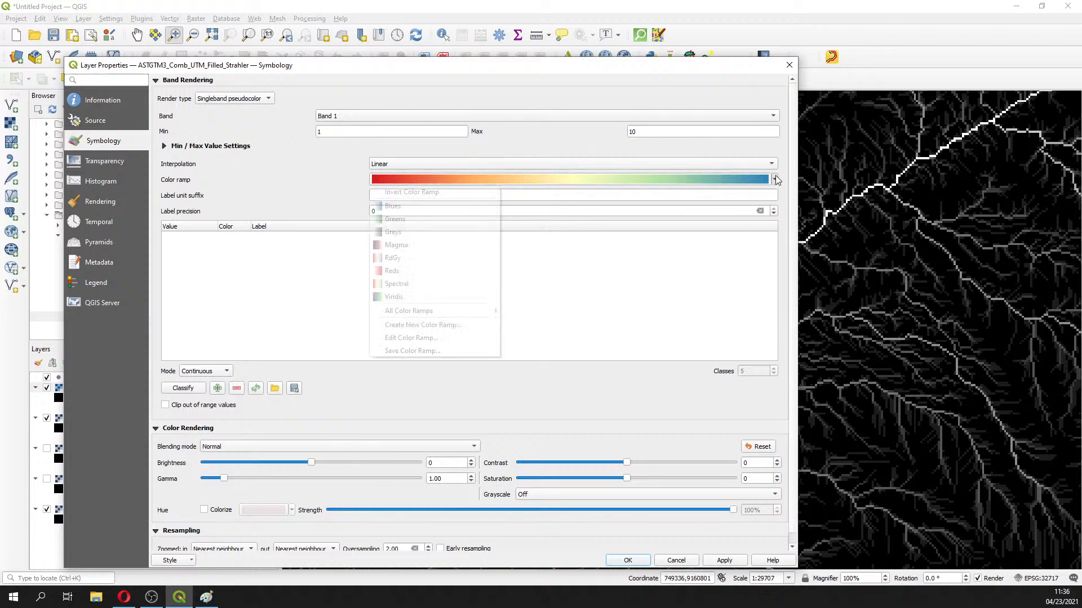
left_click(414, 207)
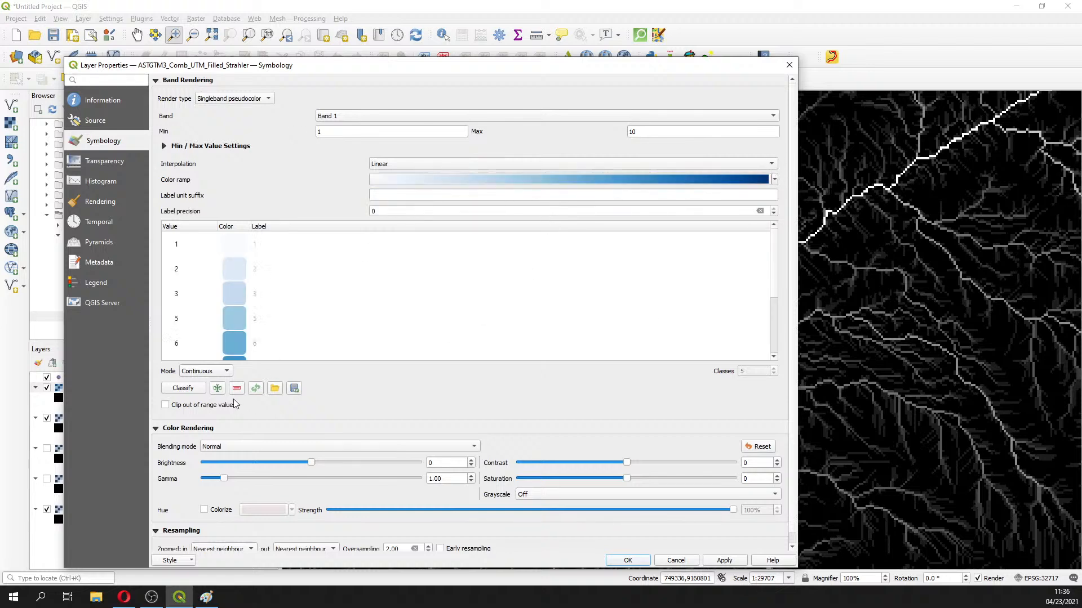
left_click(788, 65)
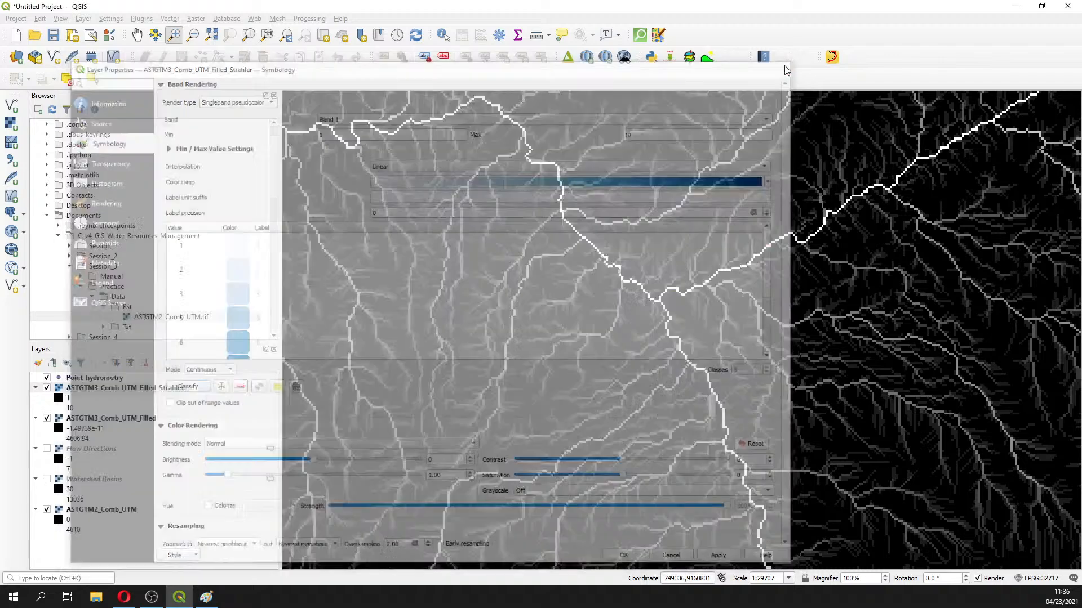
Apply a classified Blues singleband pseudocolor style to the Strahler layer, one class per order 1–10
right_click(125, 390)
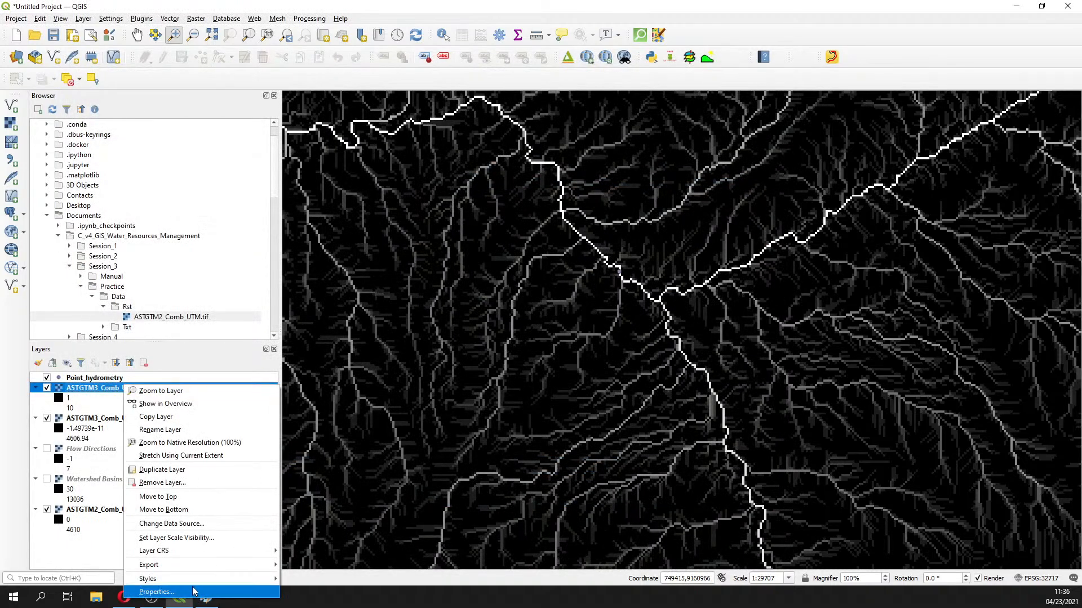
left_click(200, 596)
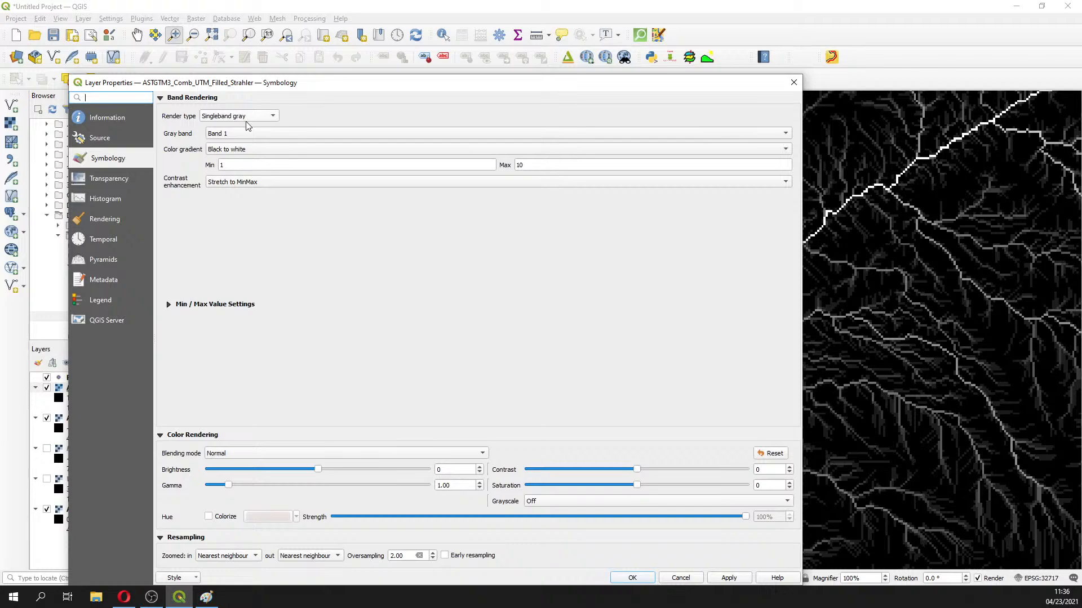
left_click(251, 116)
left_click(253, 118)
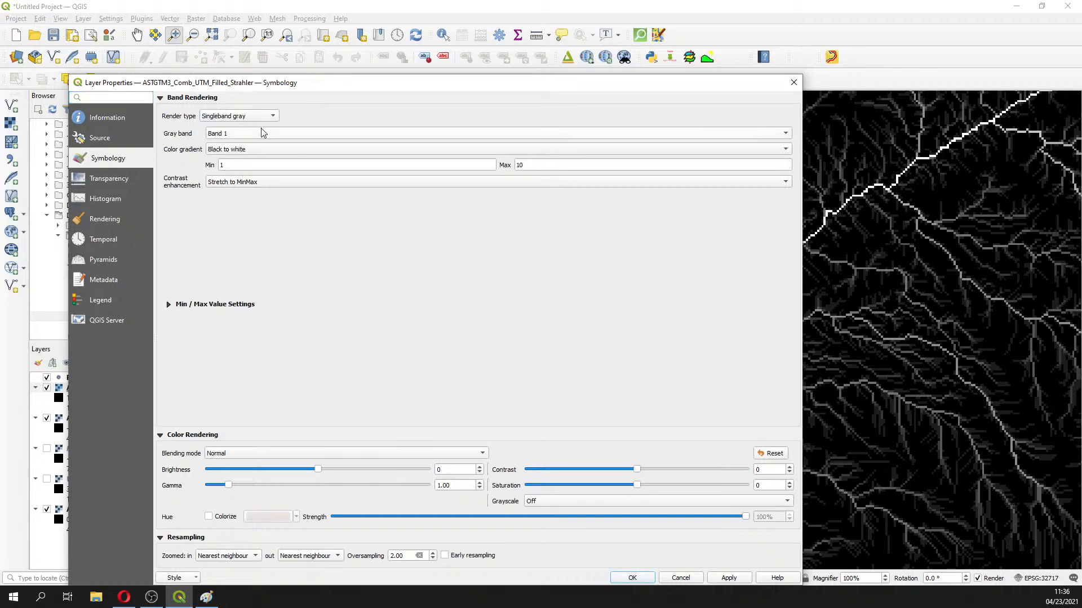
left_click(252, 117)
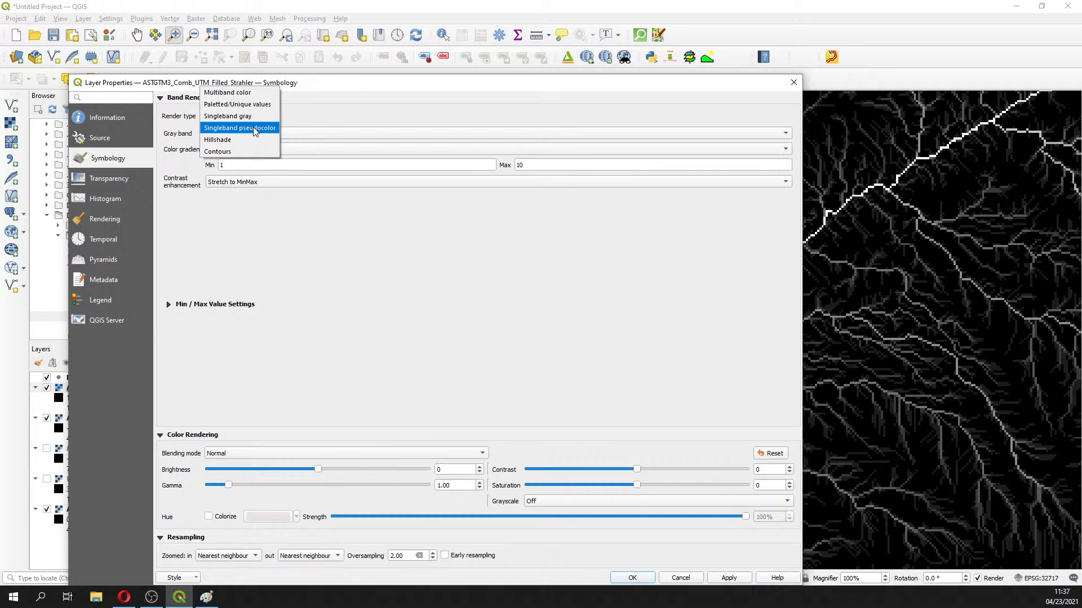
left_click(255, 128)
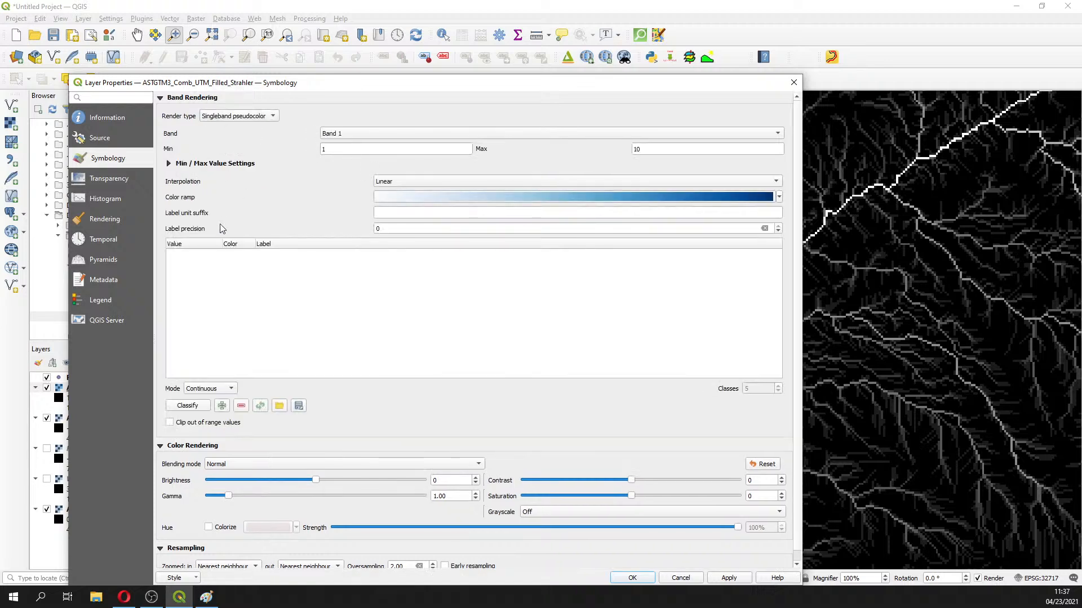
left_click(190, 407)
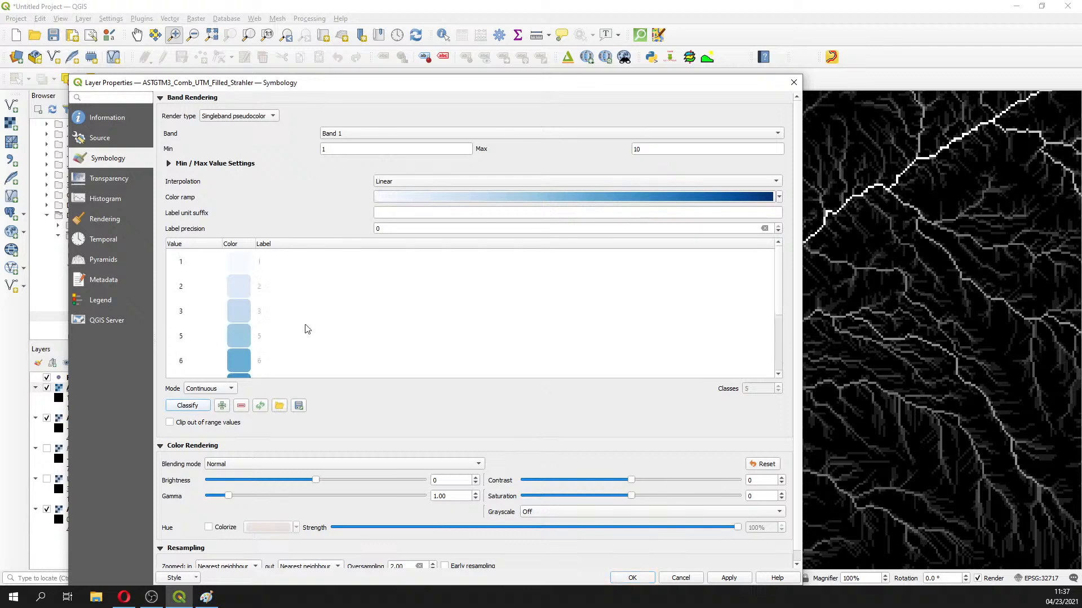
left_click(515, 197)
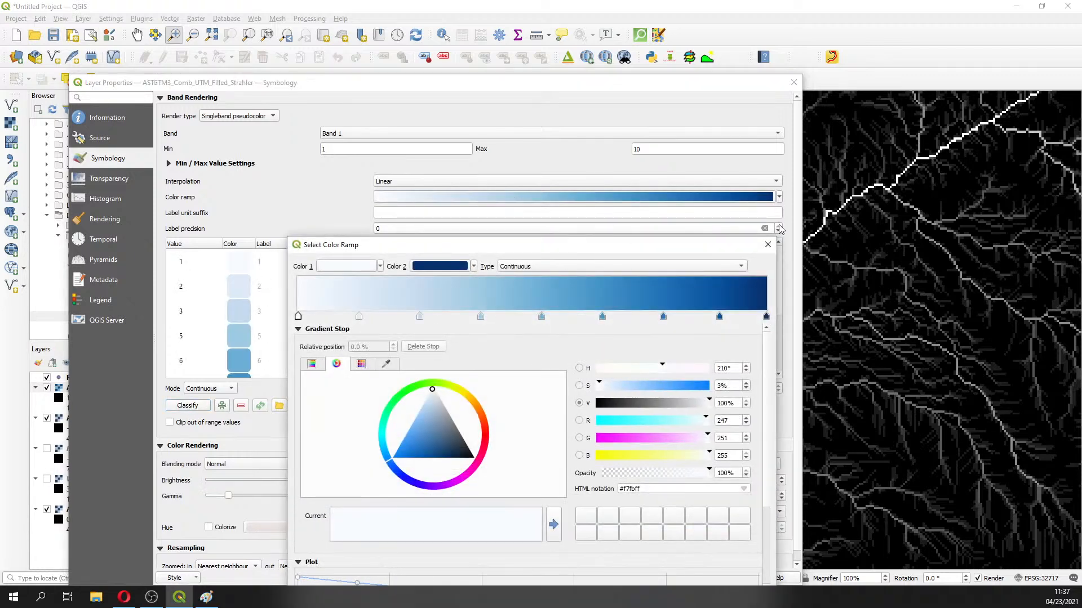
left_click(768, 244)
left_click(779, 197)
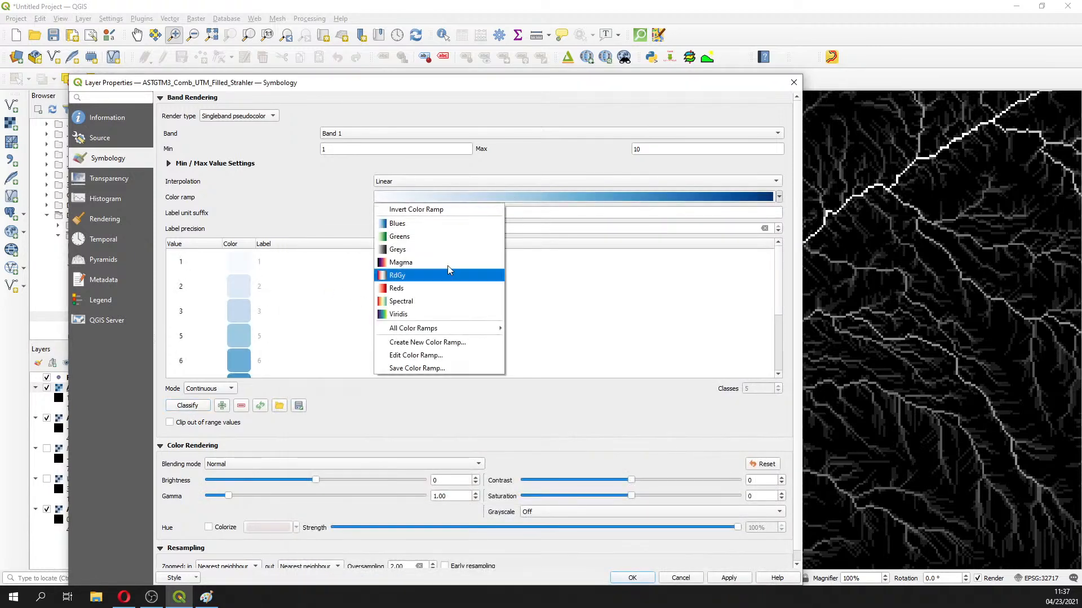
left_click(411, 225)
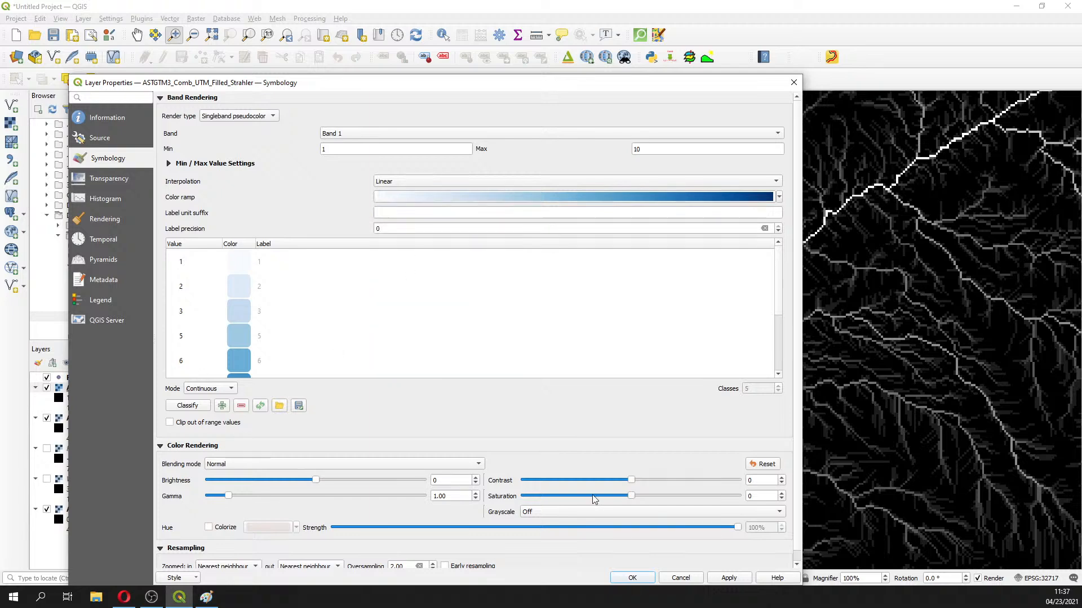
left_click(728, 578)
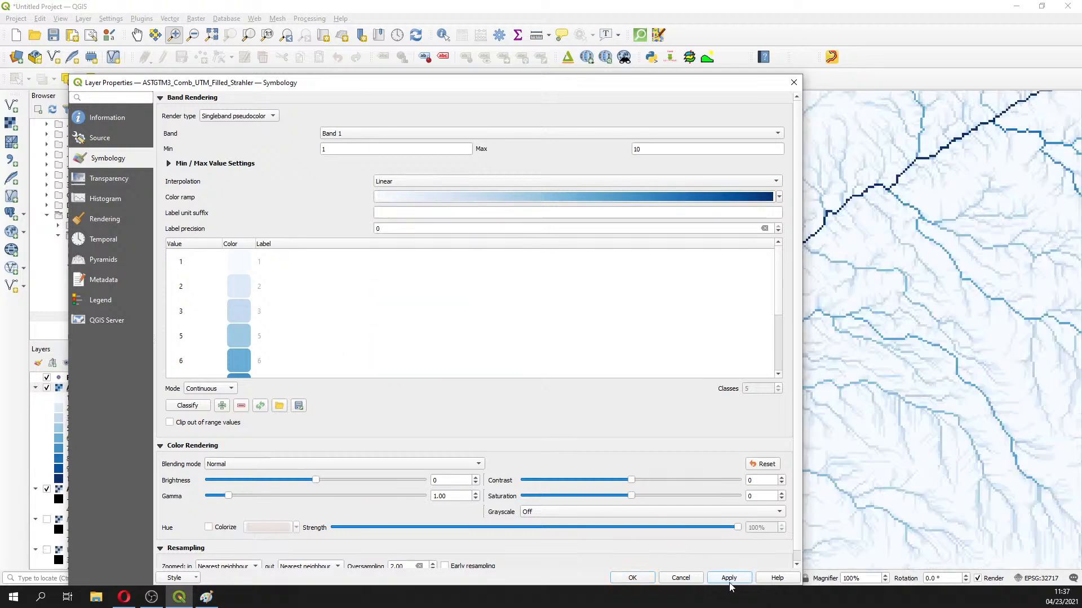
left_click(632, 578)
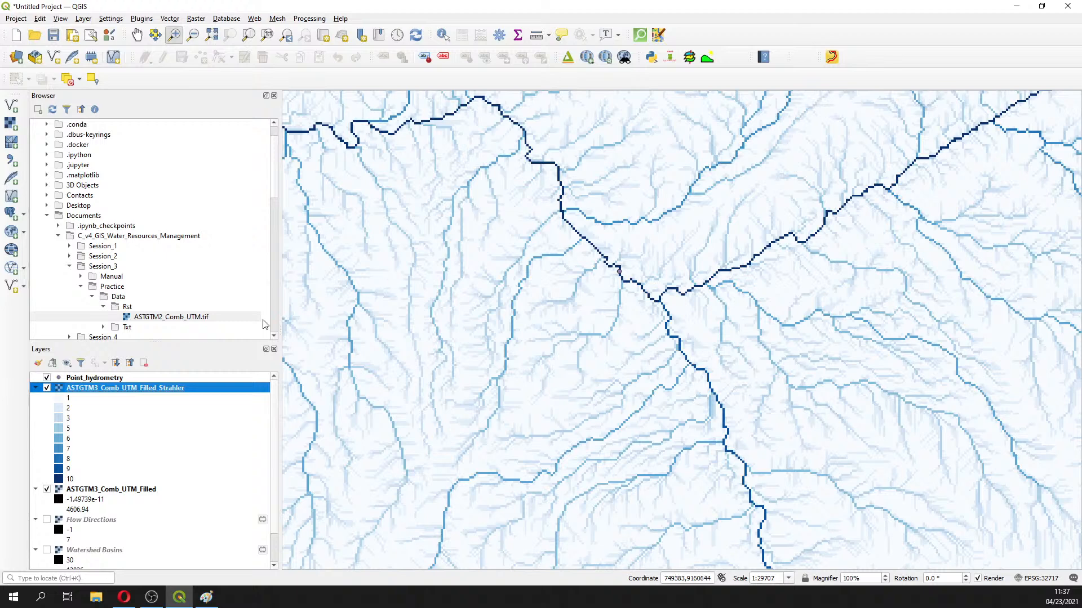
Open the Raster Calculator from the Raster menu
right_click(174, 390)
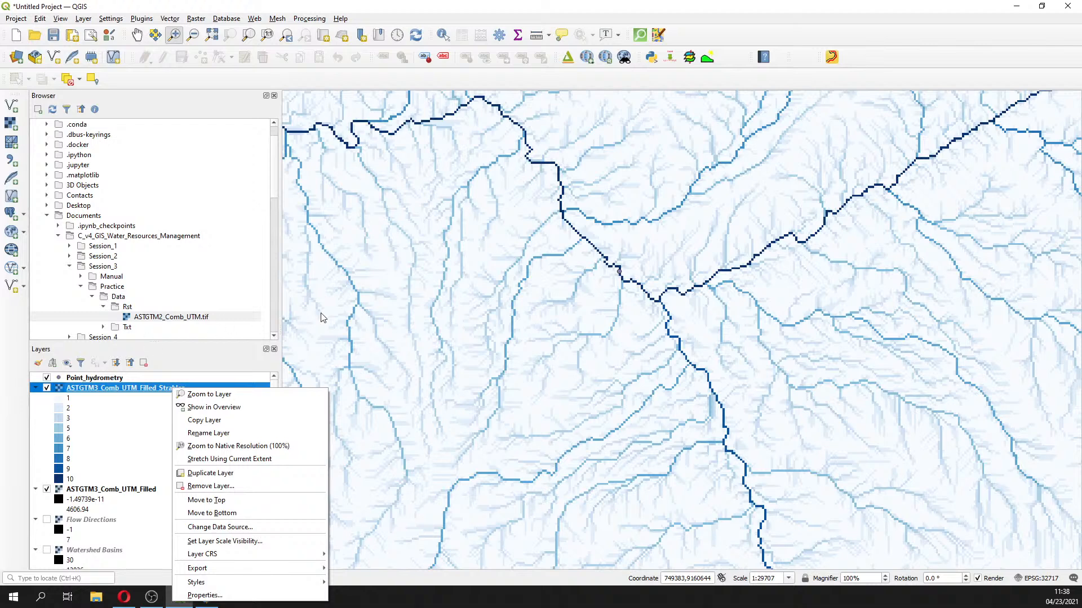
left_click(95, 393)
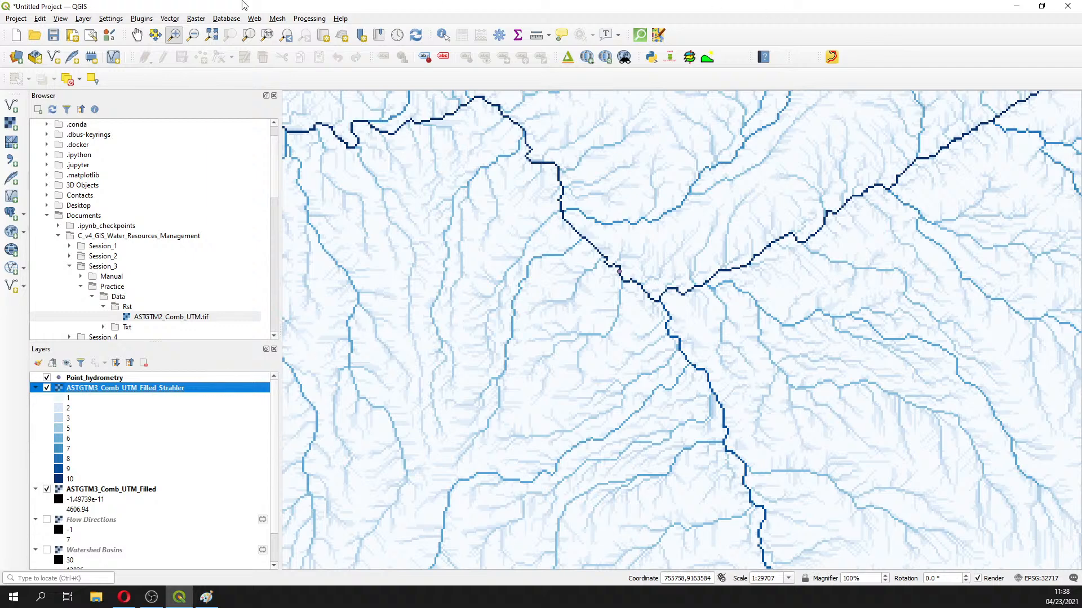
left_click(196, 18)
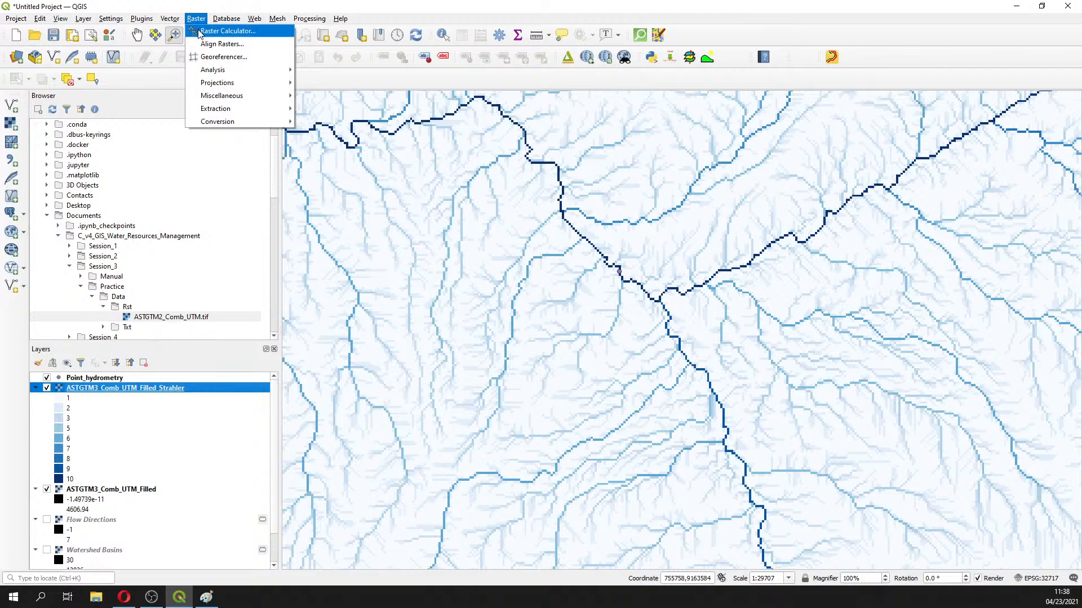
left_click(227, 31)
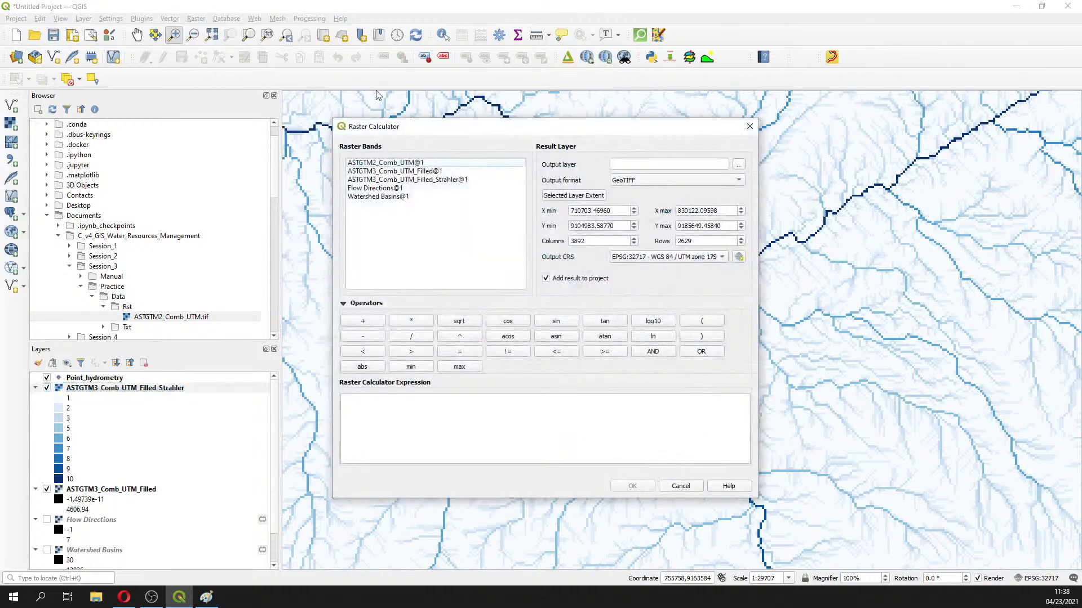
Build the expression "ASTGTM3_Comb_UTM_Filled_Strahler@1" >= 5
left_click(409, 180)
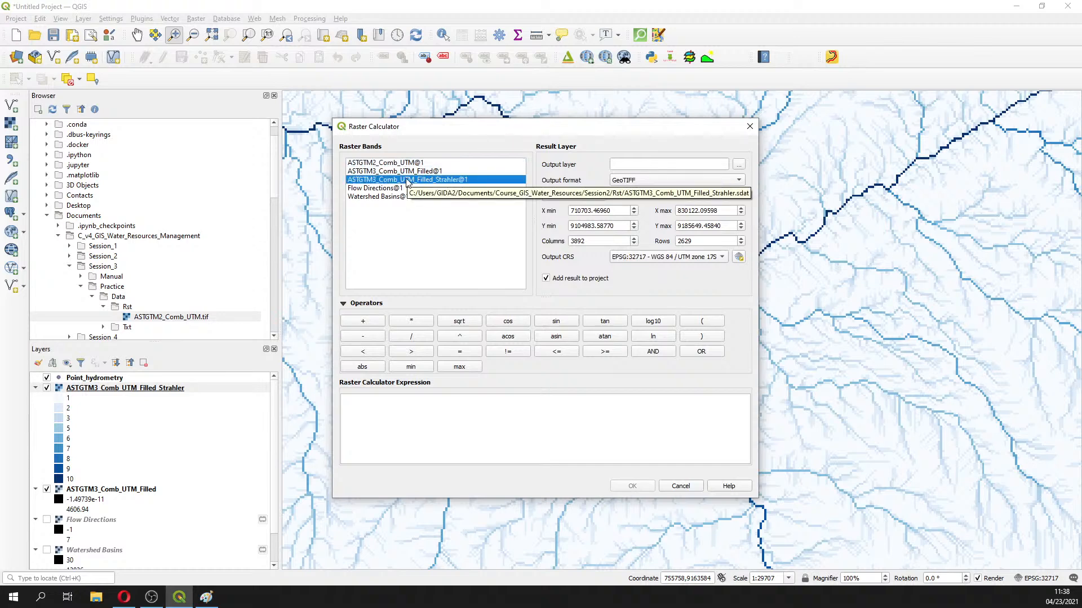
double_click(408, 180)
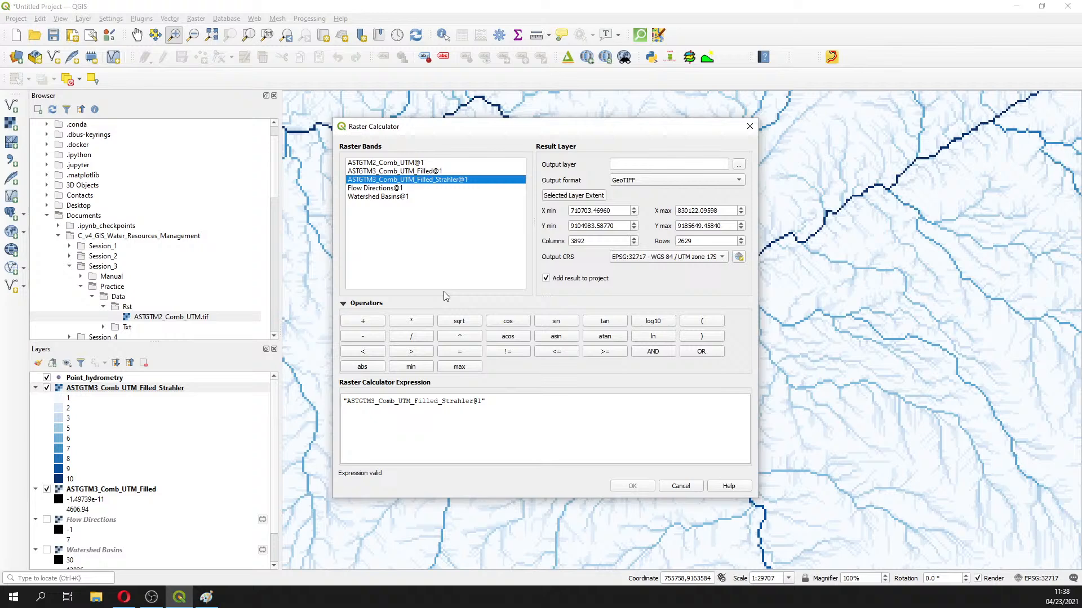
left_click(418, 353)
left_click(459, 351)
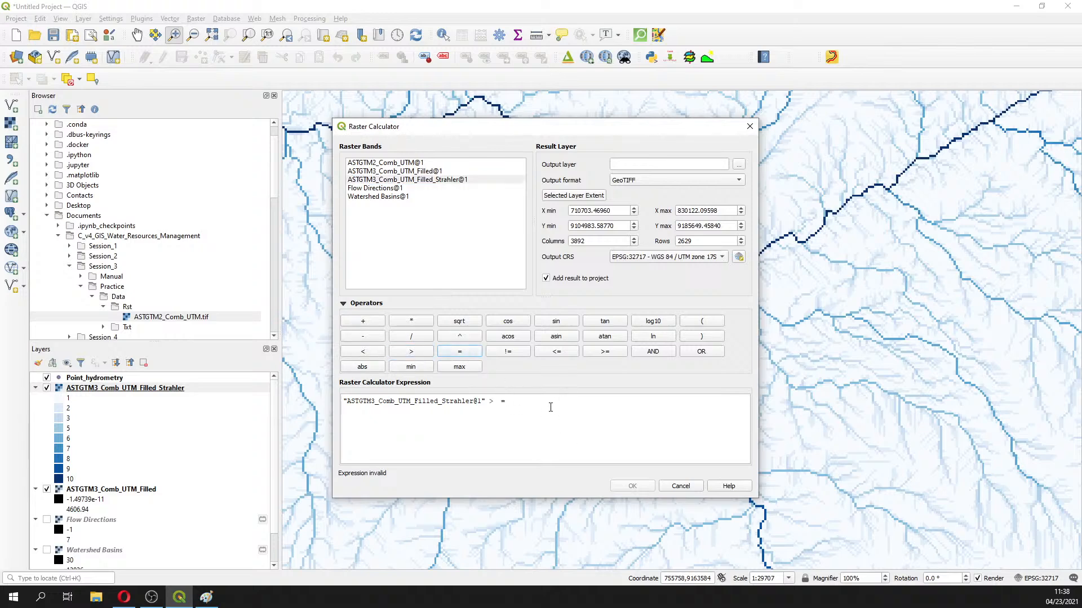
left_click(521, 405)
key("BackSpace")
left_click(605, 351)
type("5")
Browse the output location to Session3 and create a new Rst folder there
left_click(739, 165)
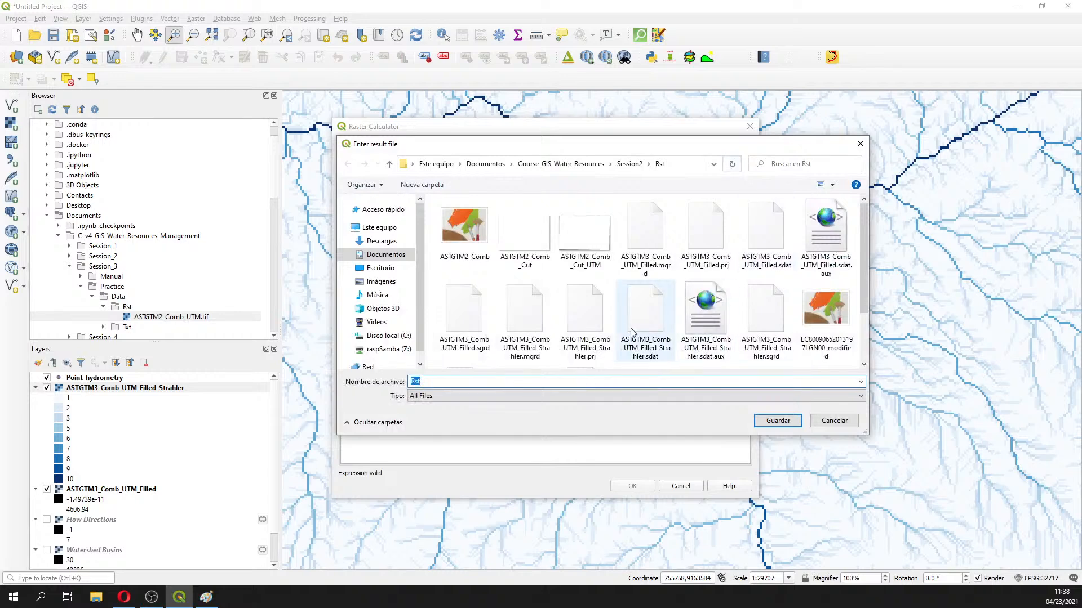
left_click(561, 164)
double_click(481, 239)
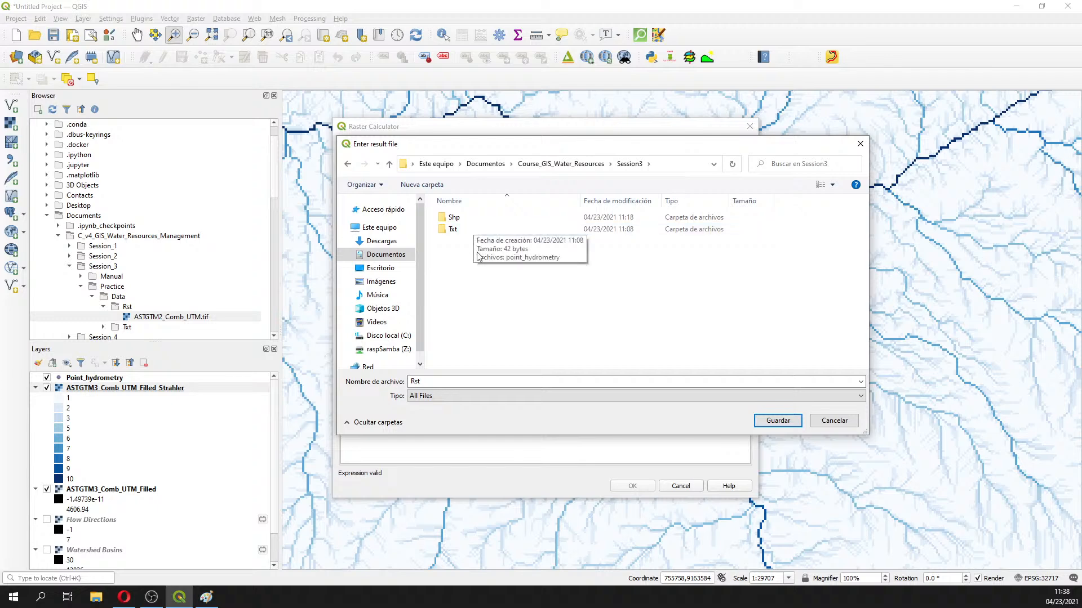
right_click(481, 295)
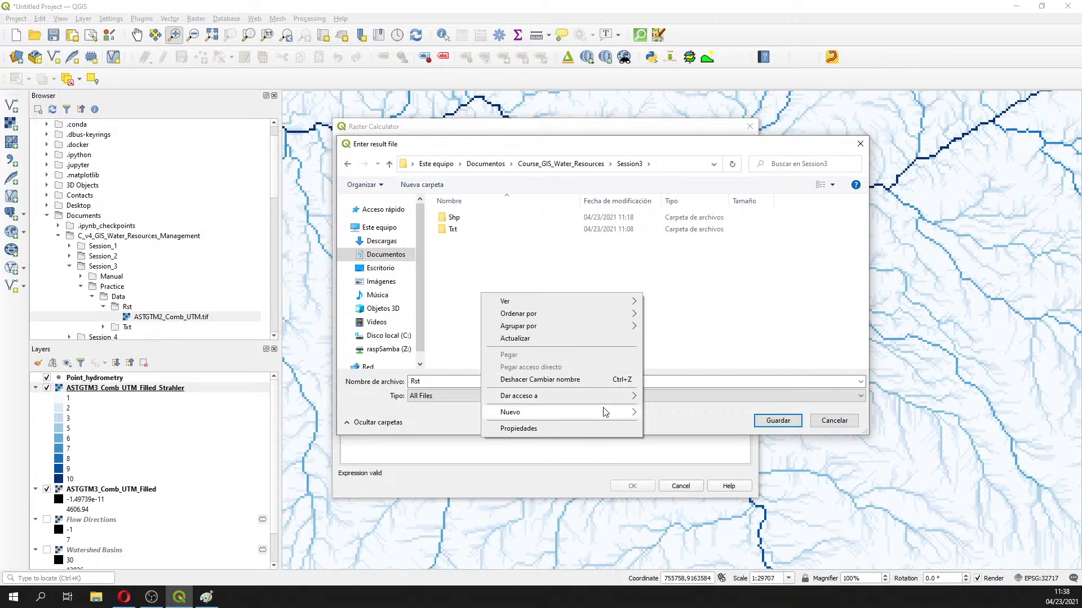
mouse_move(604, 411)
left_click(680, 413)
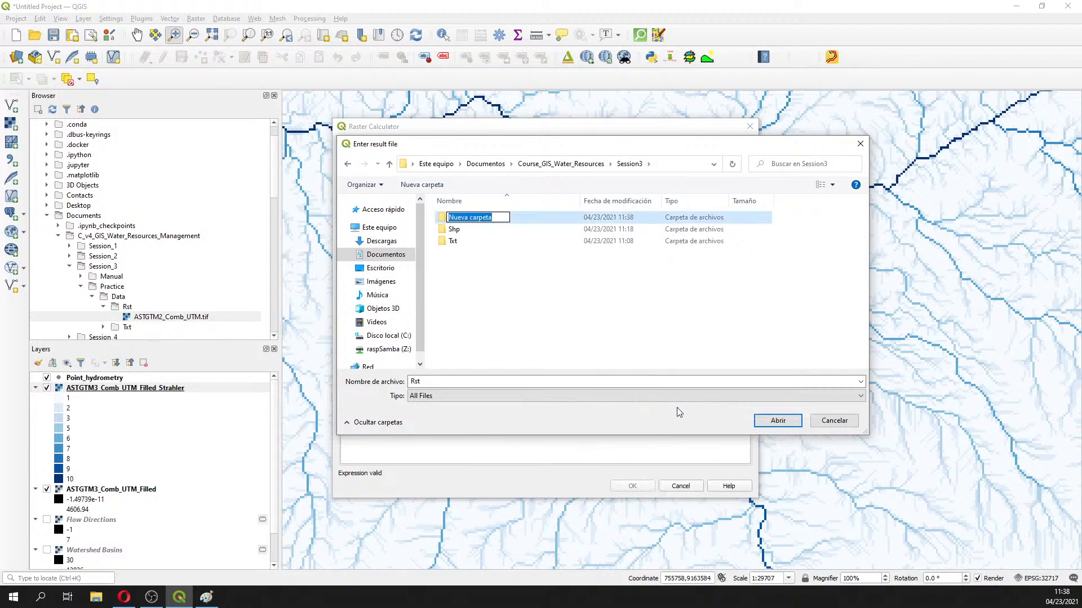
type("Rst")
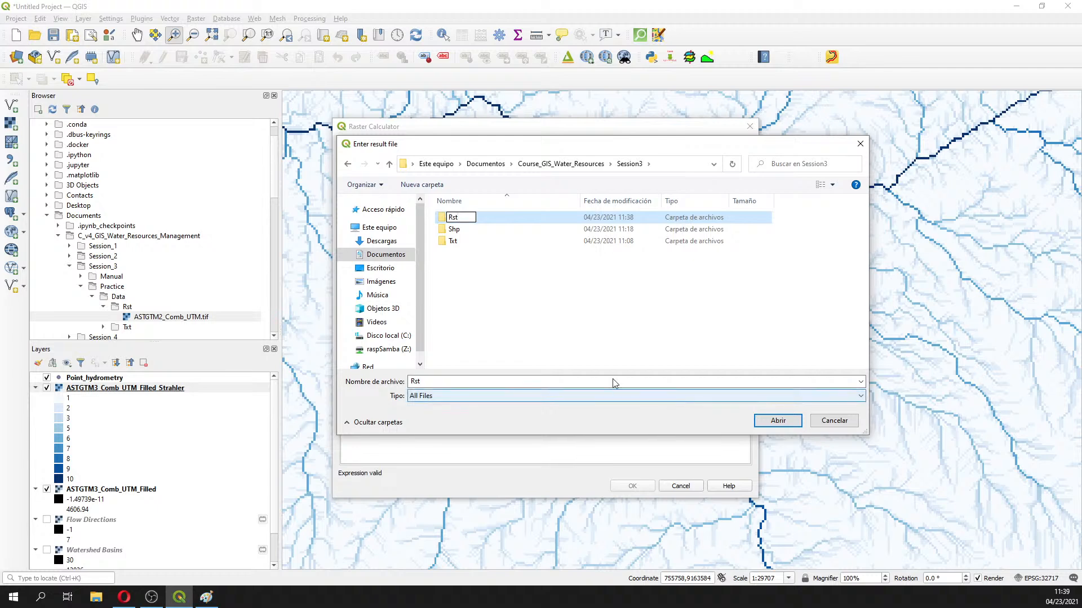
key("Return")
left_click(507, 278)
Save the output in Rst as AstGTM2_Comb_UTM_Filled_Strahler5
double_click(453, 218)
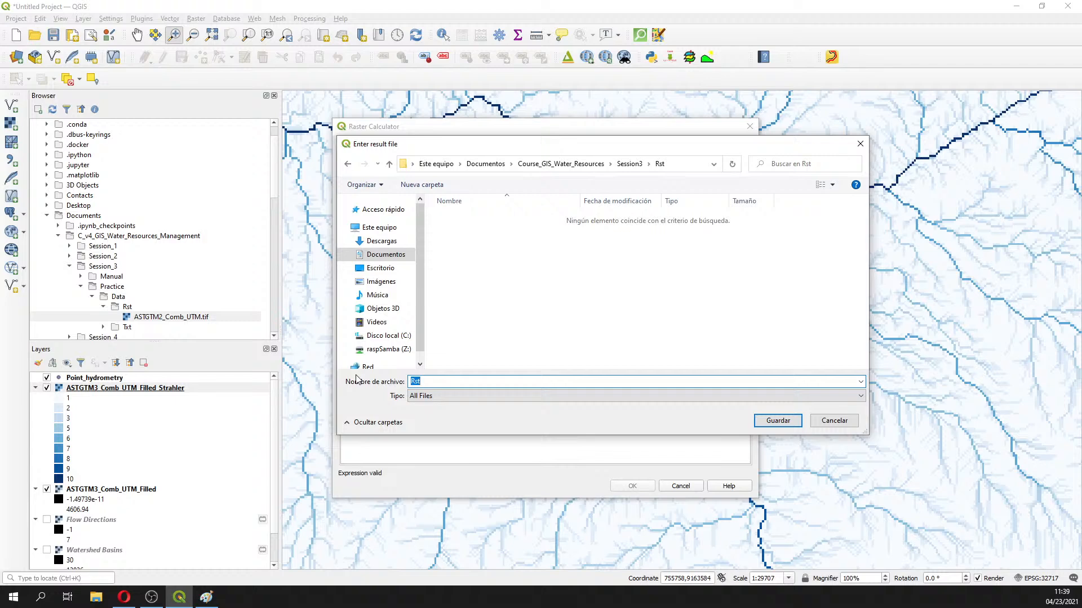
type("AstGTM_")
key("BackSpace")
type("2_Comb_UTM_Filled_Strahler5")
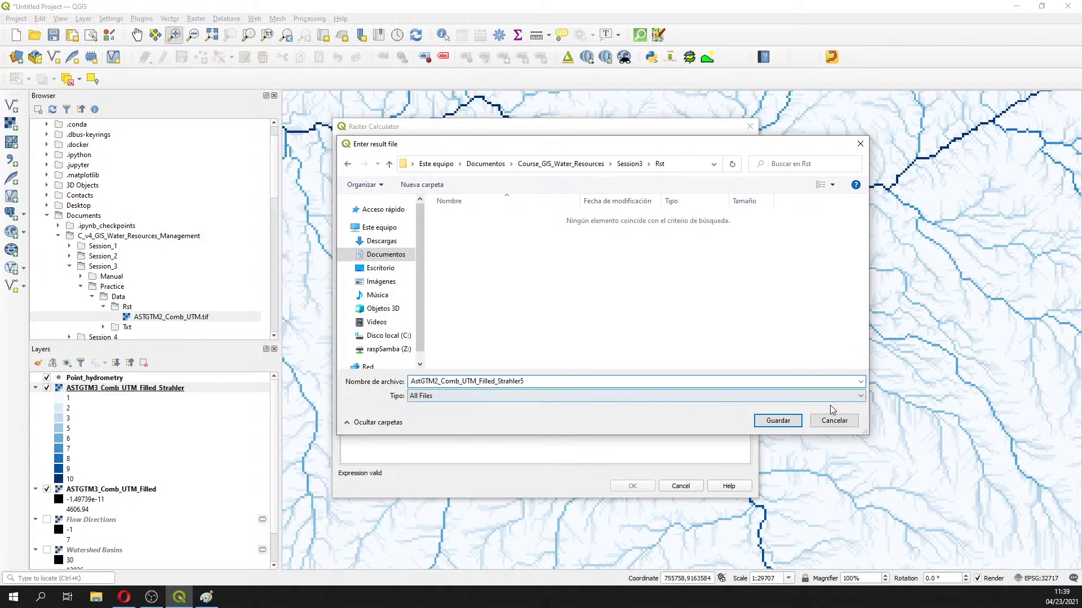
left_click(786, 424)
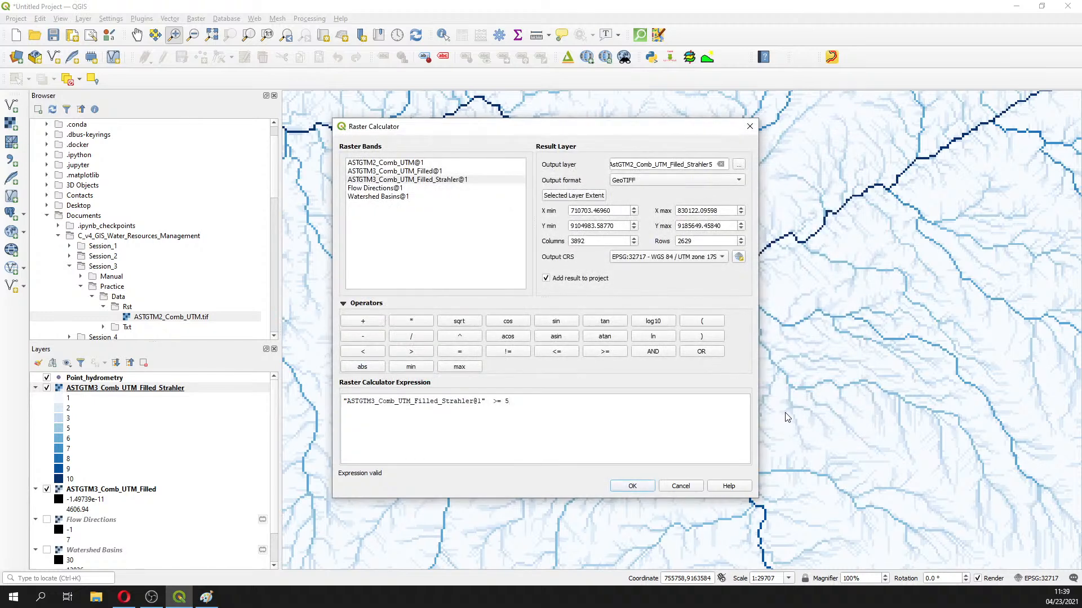
Switch back to the Raster Calculator to check the >= 5 expression and Strahler5 output path
key("alt+Tab")
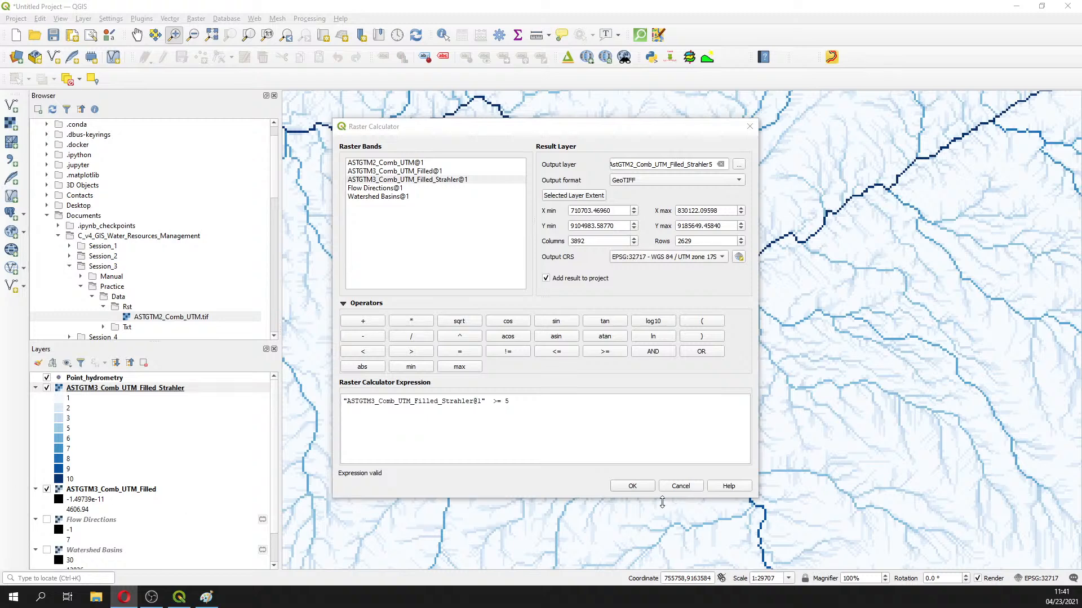
Run the calculation, inspect the white order-5+ streams, and open the Strahler5 layer's properties
left_click(642, 488)
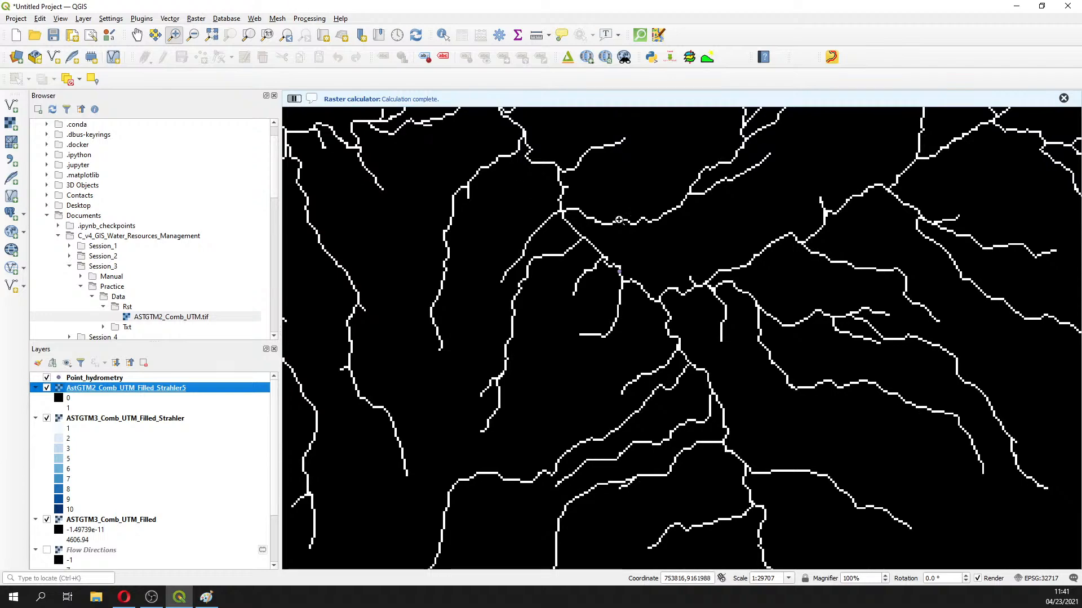
scroll(638, 233, "down", 2)
scroll(638, 232, "down", 1)
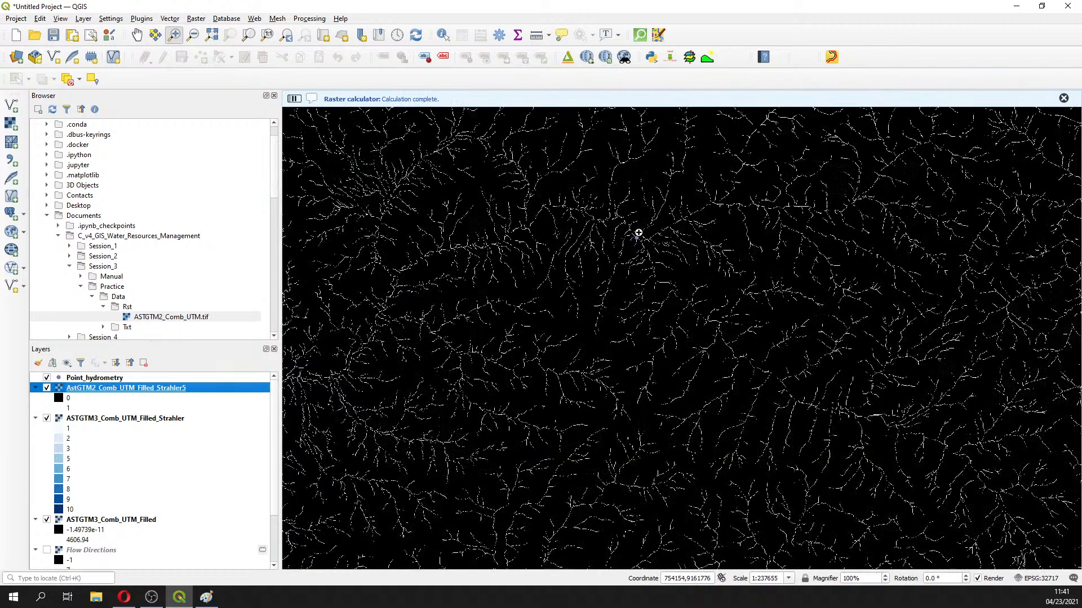
scroll(639, 233, "up", 2)
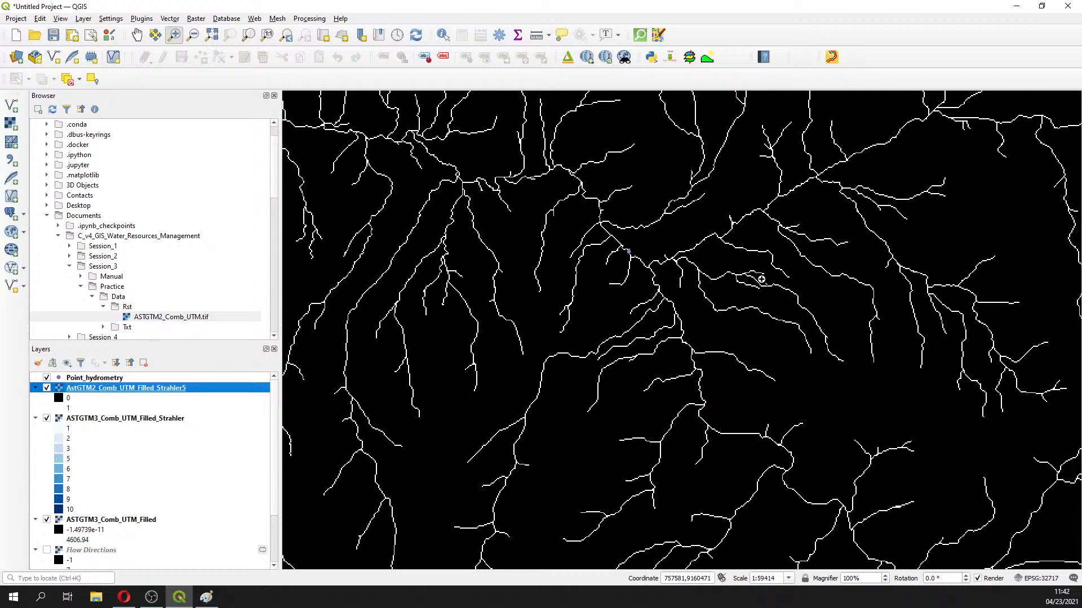
scroll(758, 278, "up", 2)
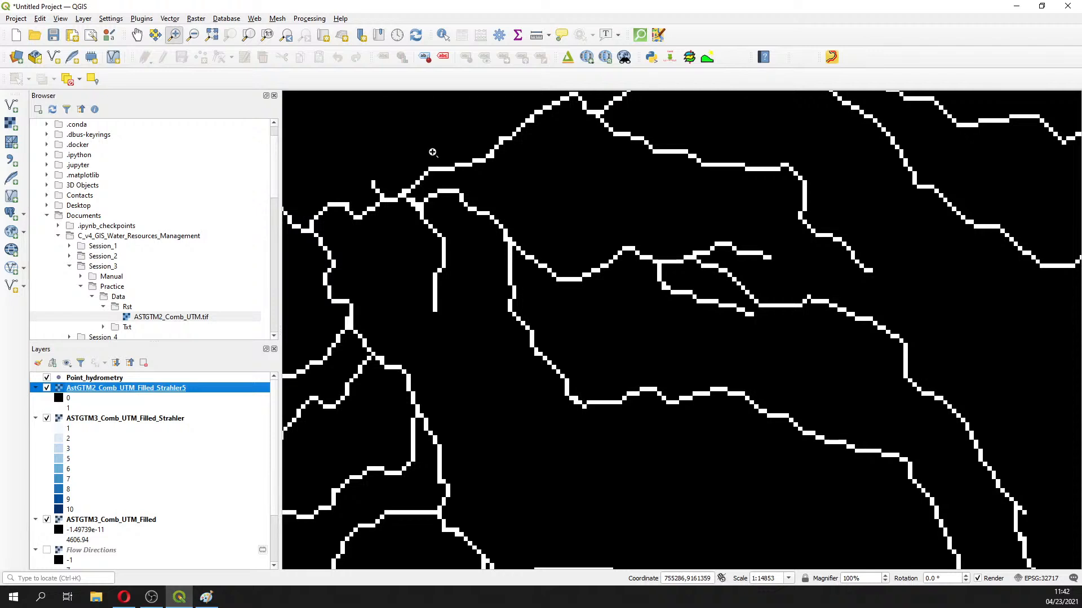
double_click(58, 401)
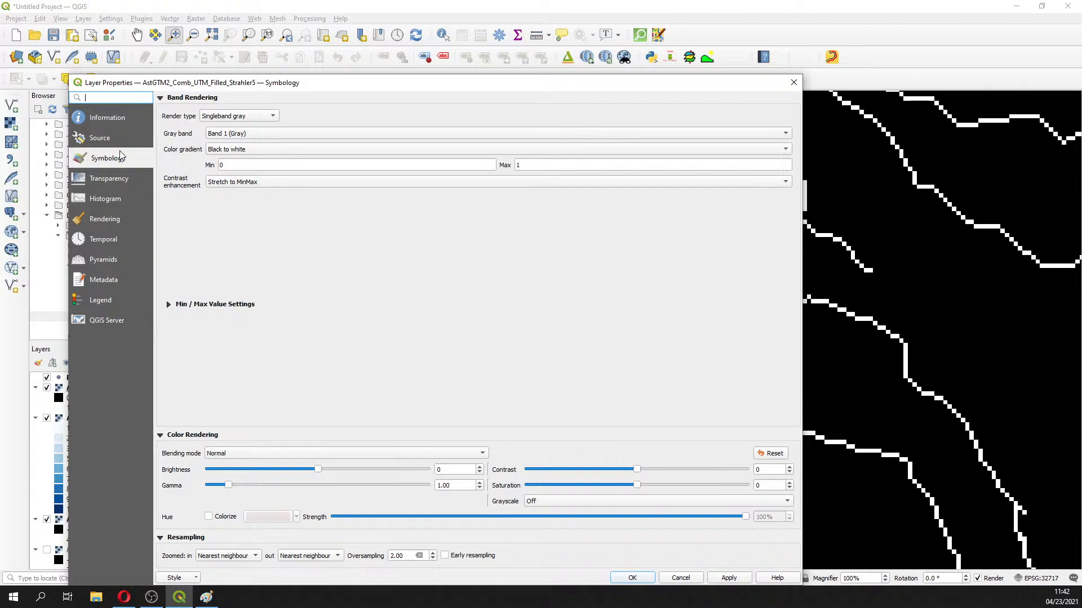
Render AstGTM2_Comb_UTM_Filled_Strahler5 as singleband pseudocolor with a continuous 0–1 blue ramp and apply
left_click(241, 116)
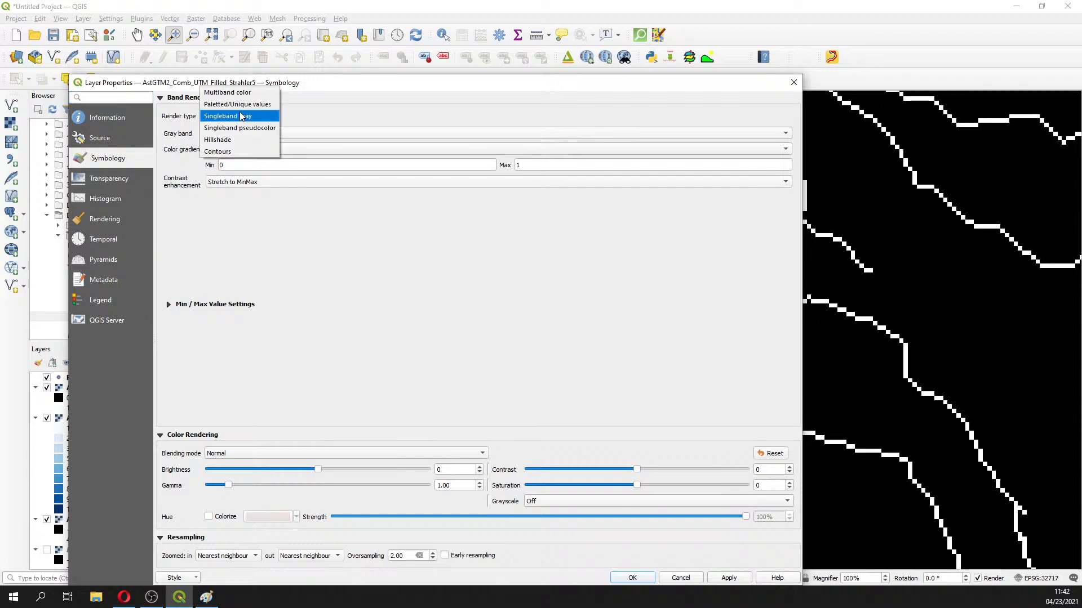
left_click(240, 129)
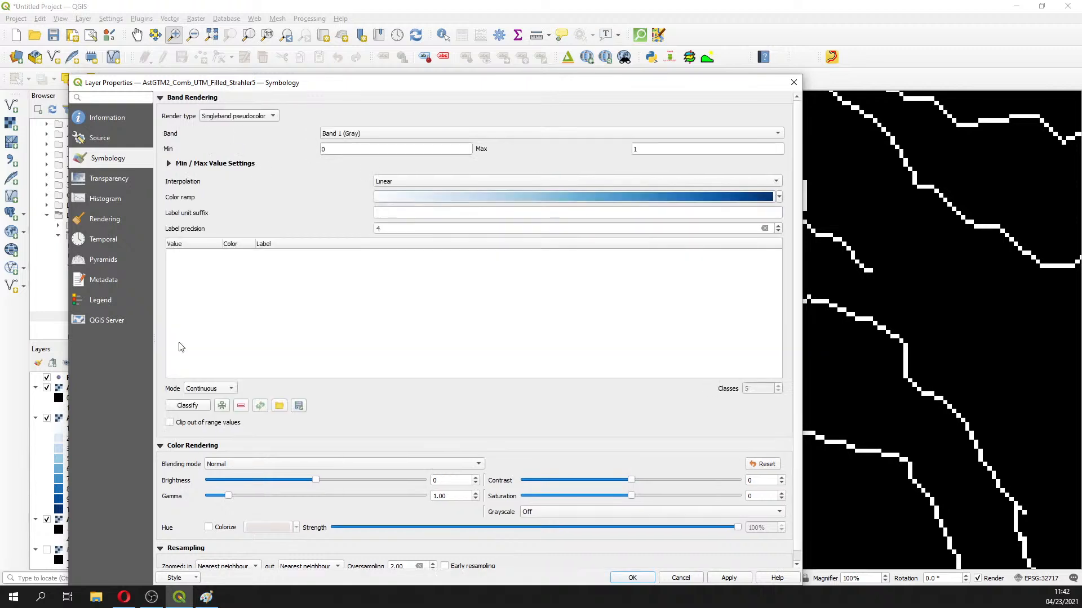
left_click(191, 407)
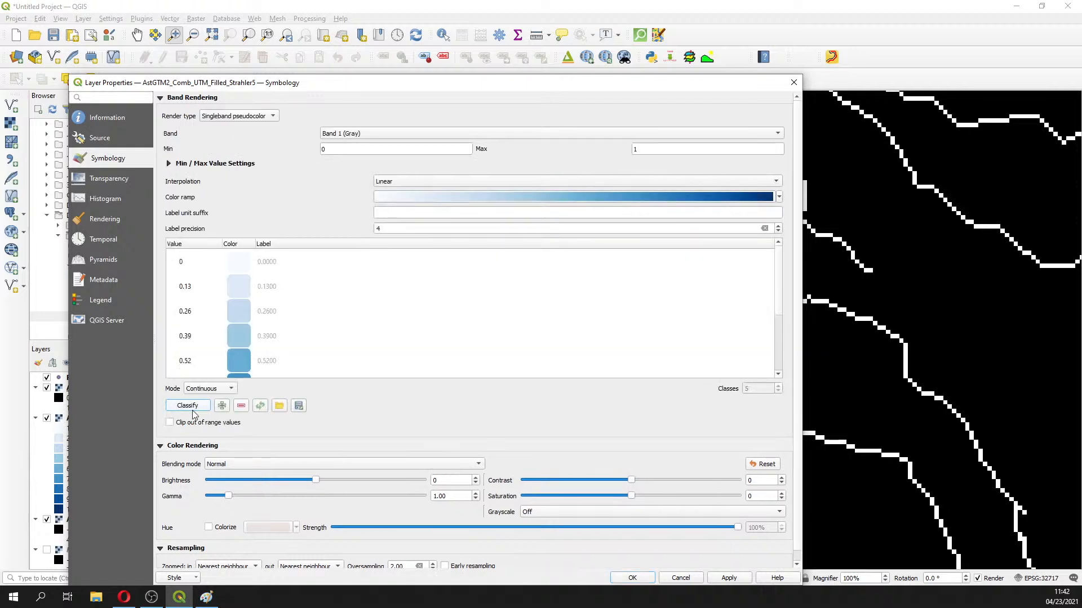
left_click(216, 388)
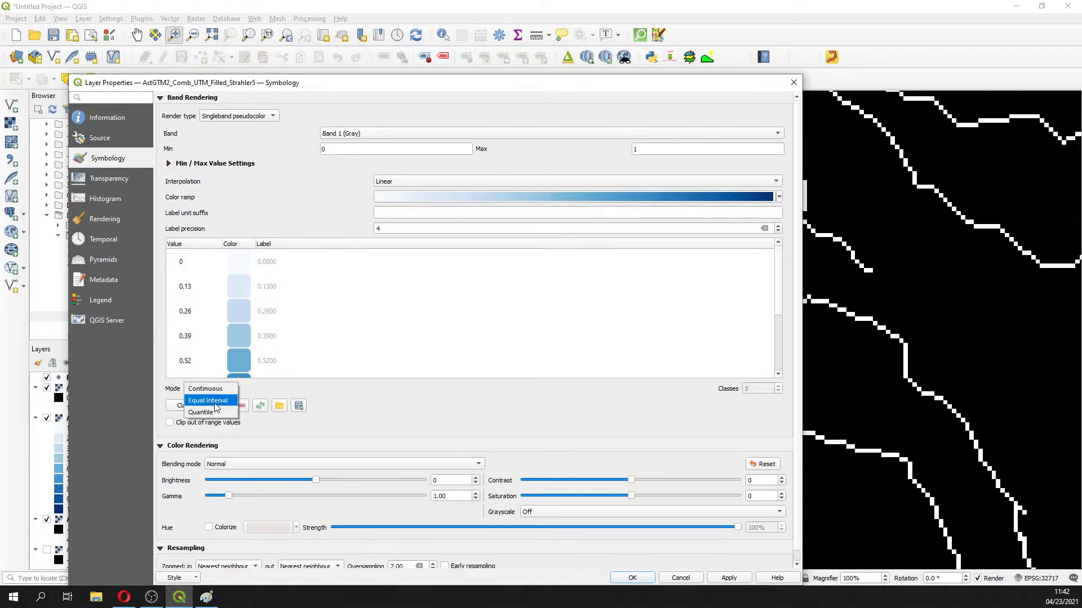
left_click(212, 400)
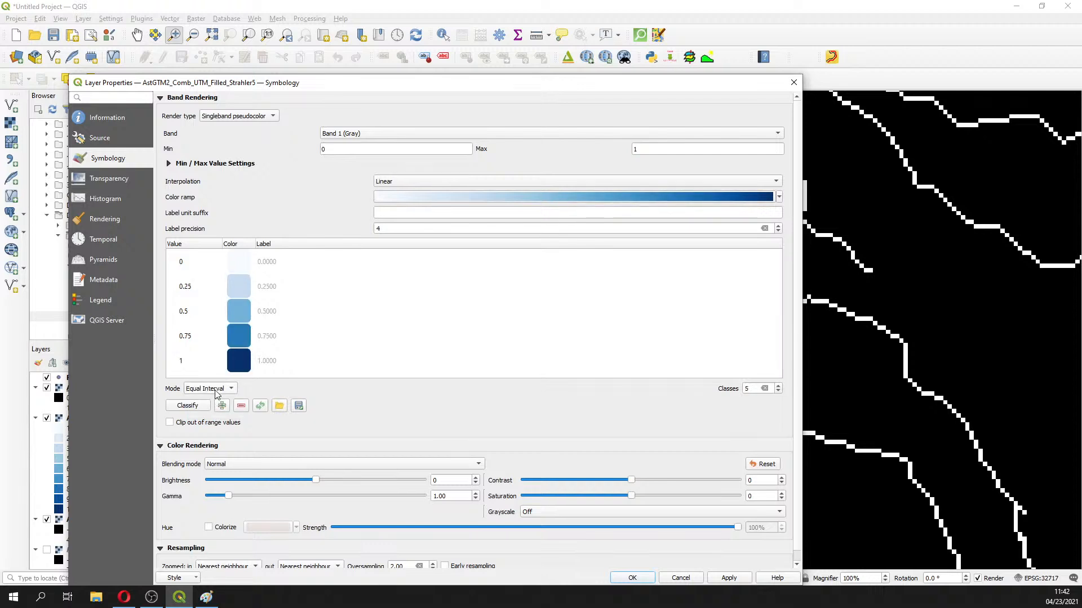
left_click(217, 388)
left_click(204, 376)
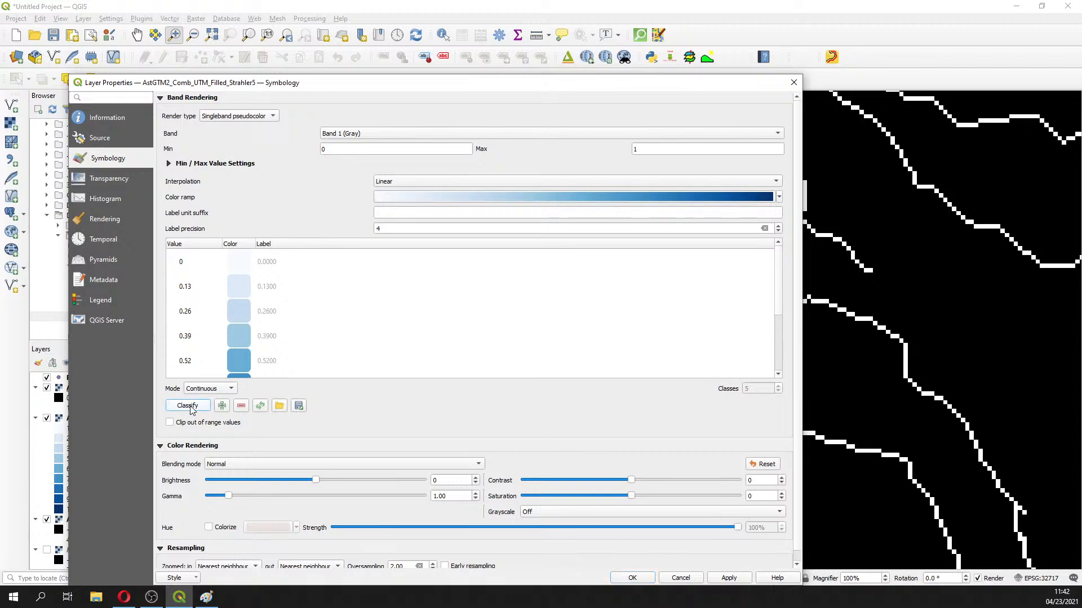
left_click(732, 578)
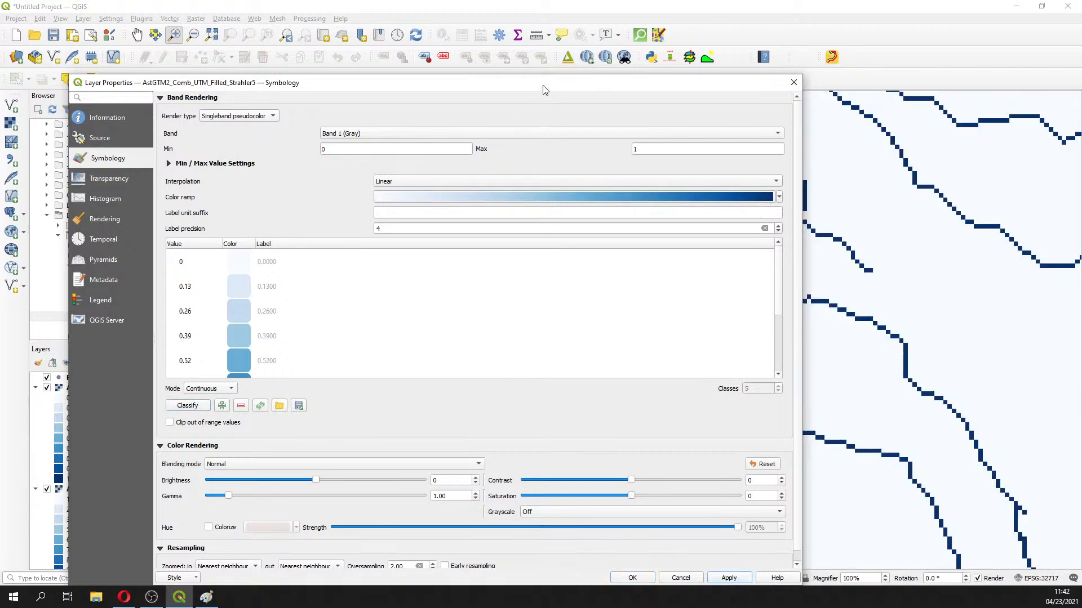
left_click_drag(545, 90, 514, 66)
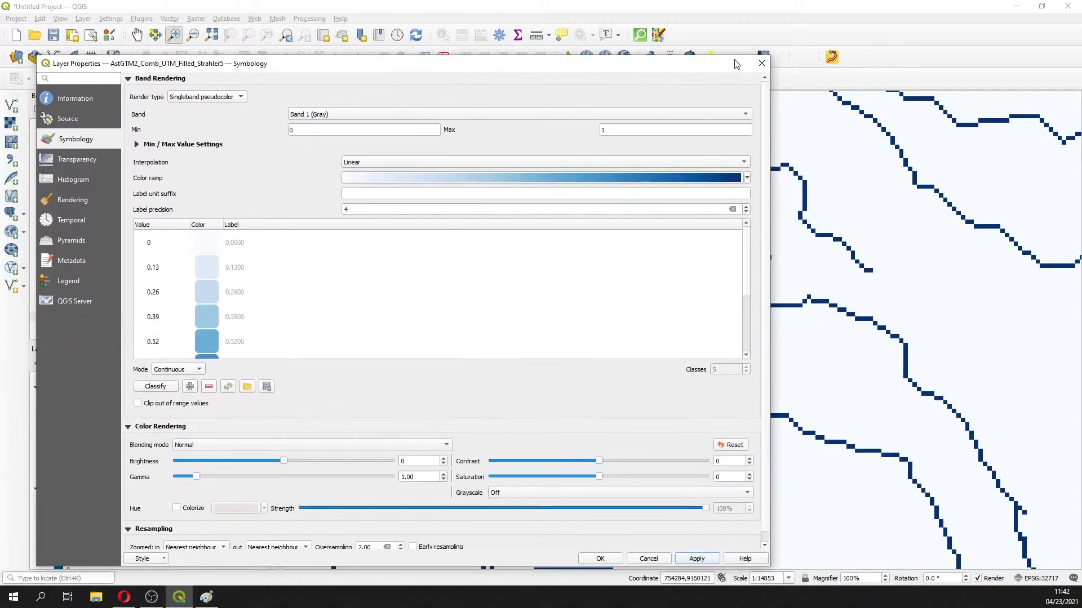
left_click(761, 63)
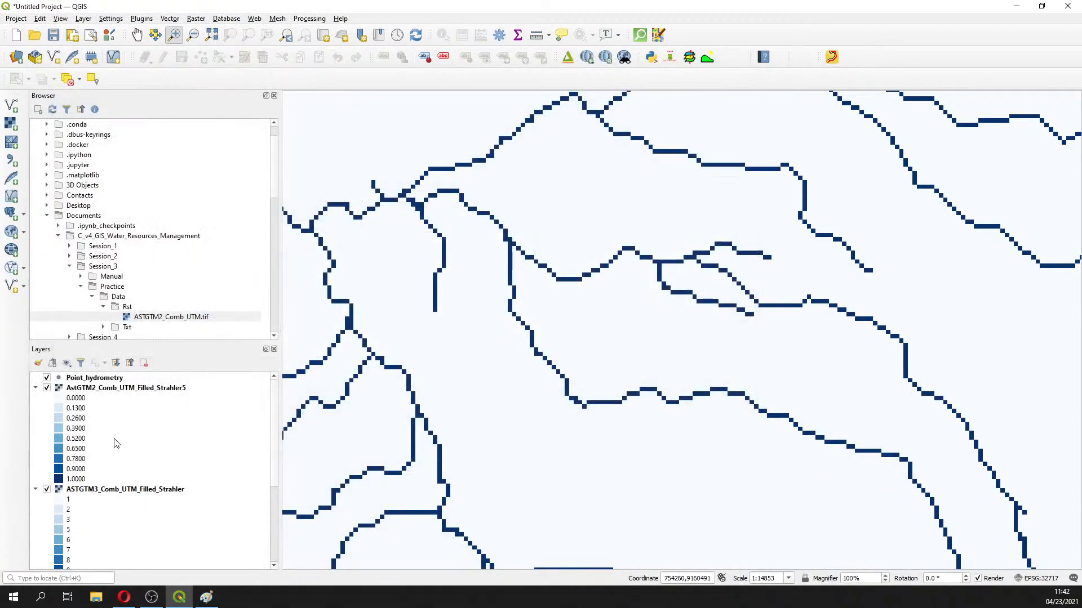
Set the Strahler5 layer's value-0 colour to 0% opacity and apply it
double_click(58, 399)
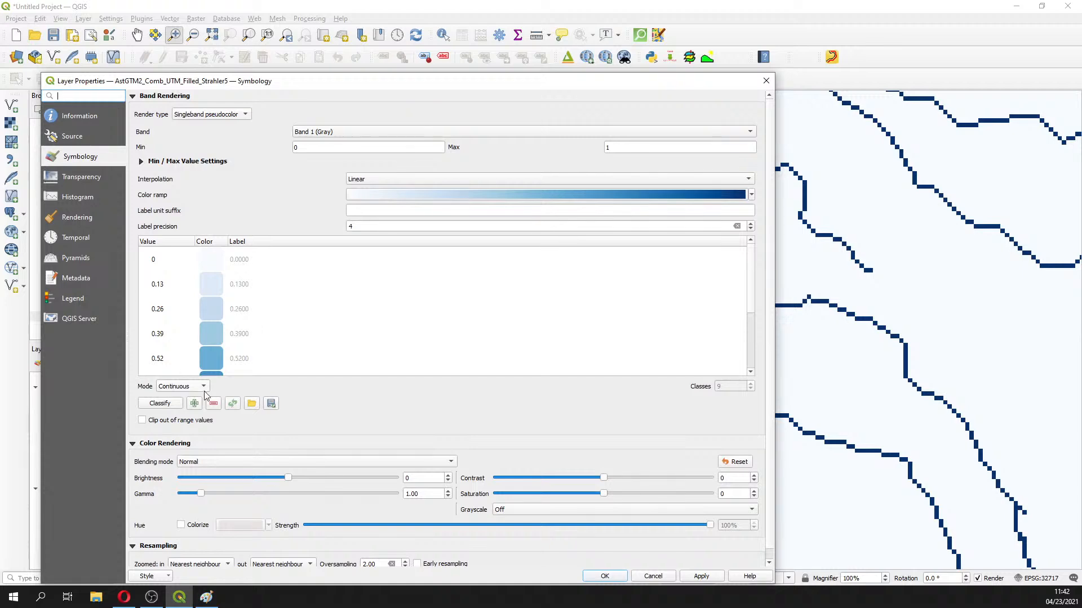
double_click(212, 265)
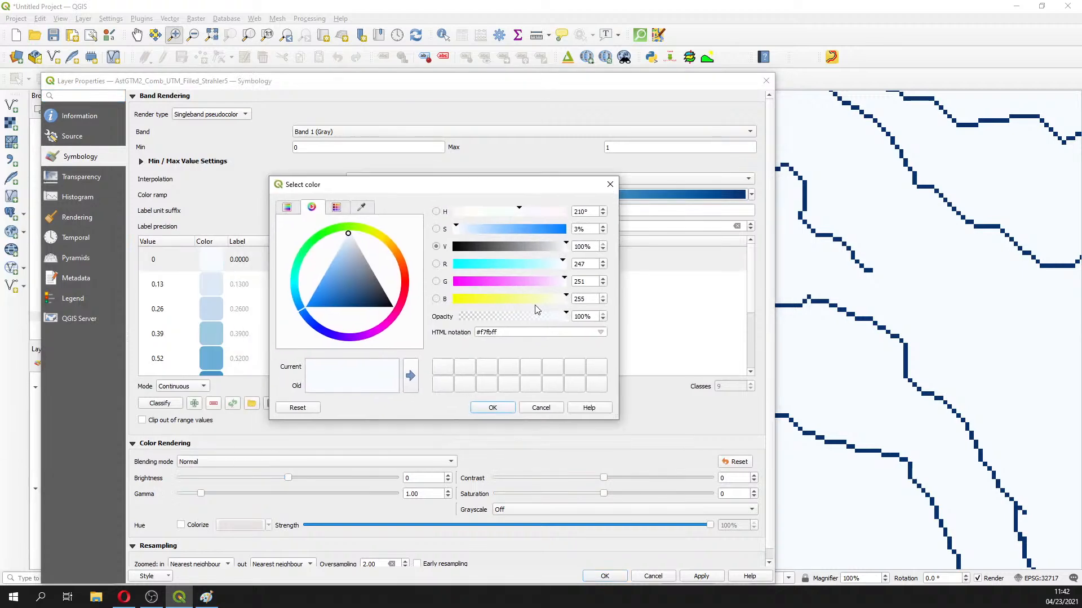
left_click_drag(586, 318, 561, 322)
key("BackSpace")
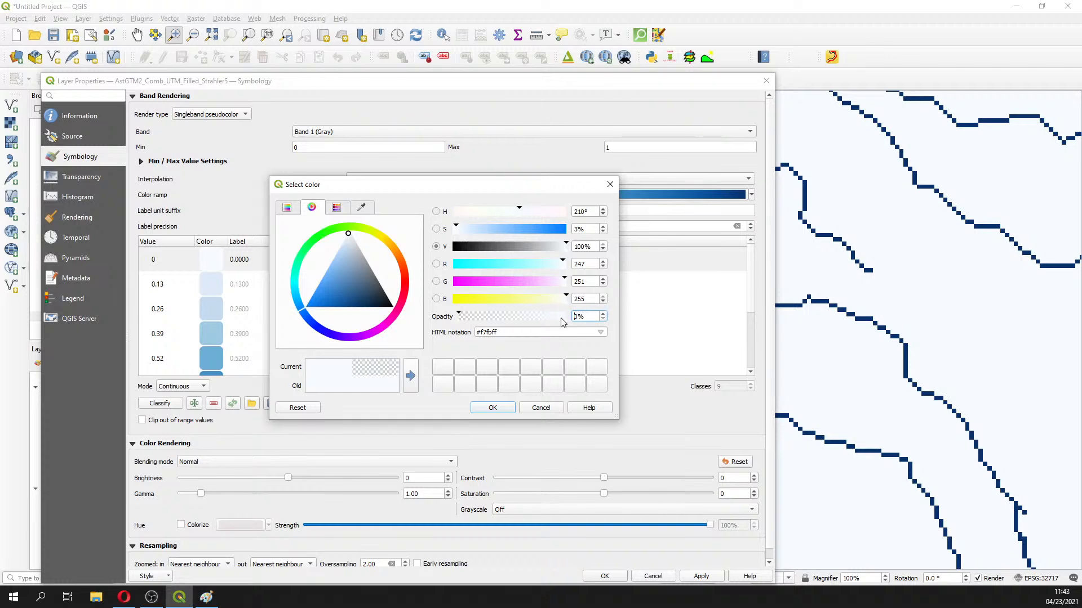
left_click(504, 409)
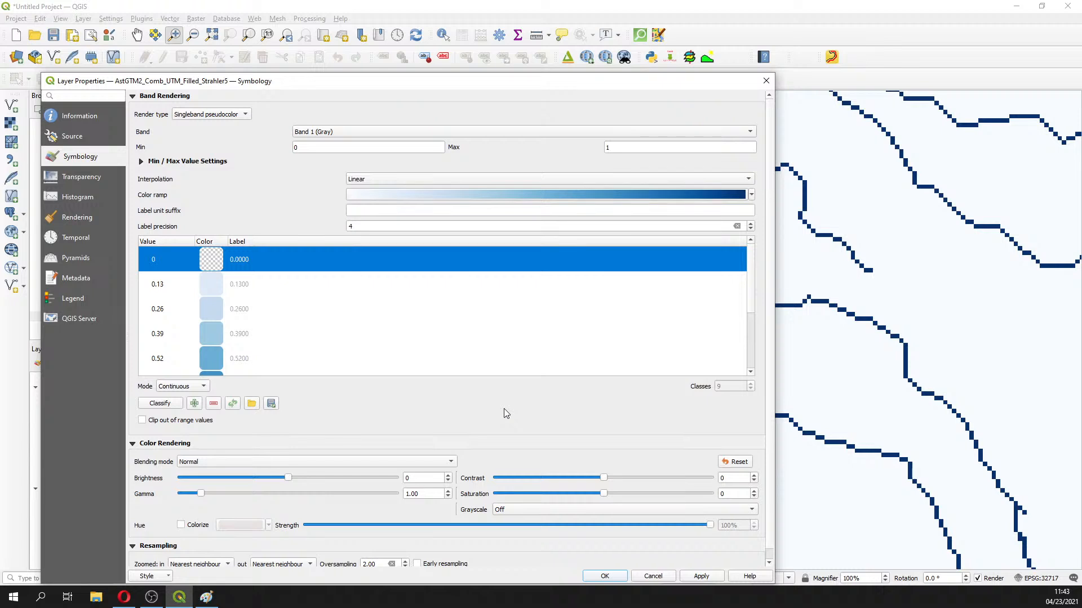
left_click(702, 576)
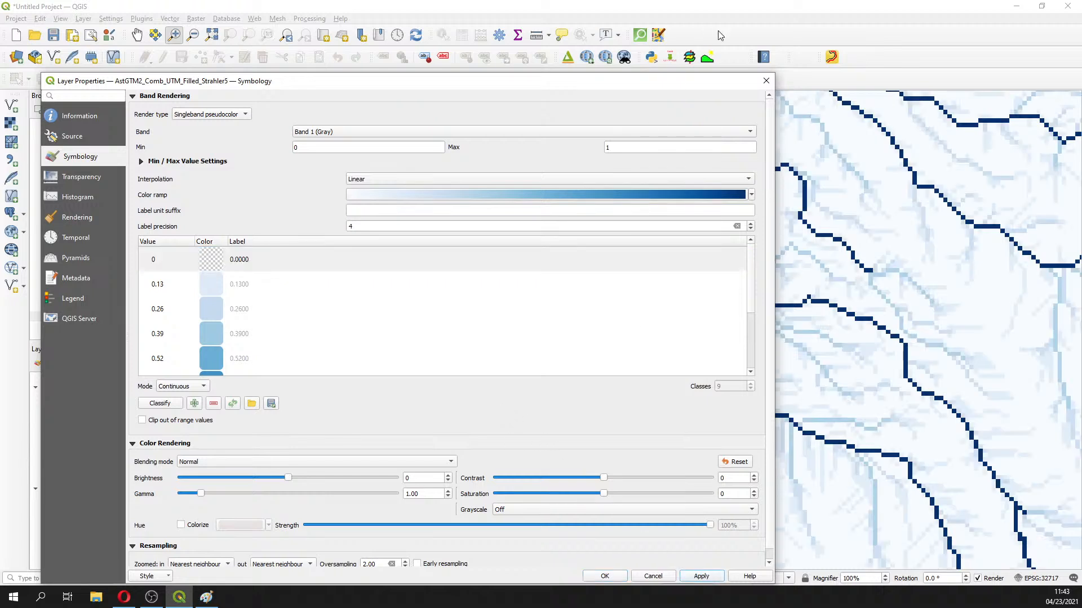
left_click(766, 81)
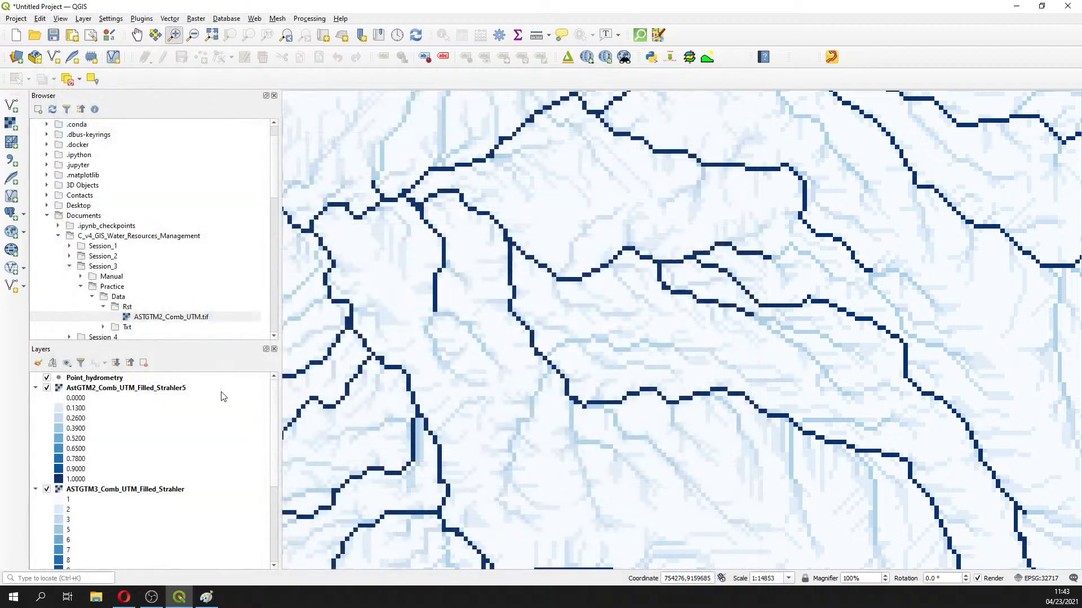
Hide the ASTGTM3_Comb_UTM_Filled_Strahler, ASTGTM3_Comb_UTM_Filled and ASTGTM2_Comb_UTM layers
left_click(46, 489)
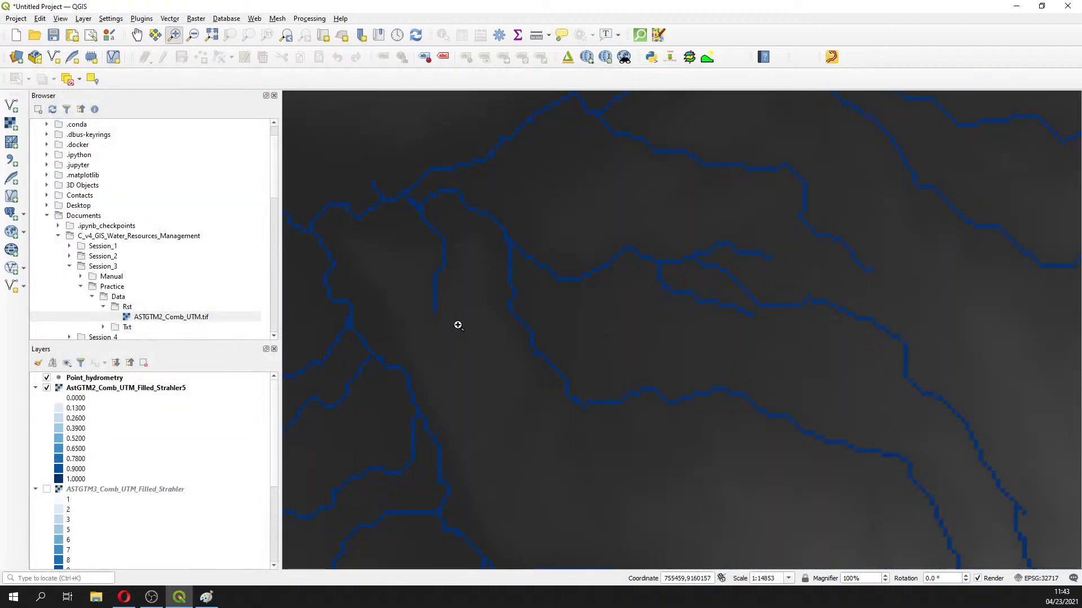
scroll(437, 354, "down", 2)
left_click(36, 489)
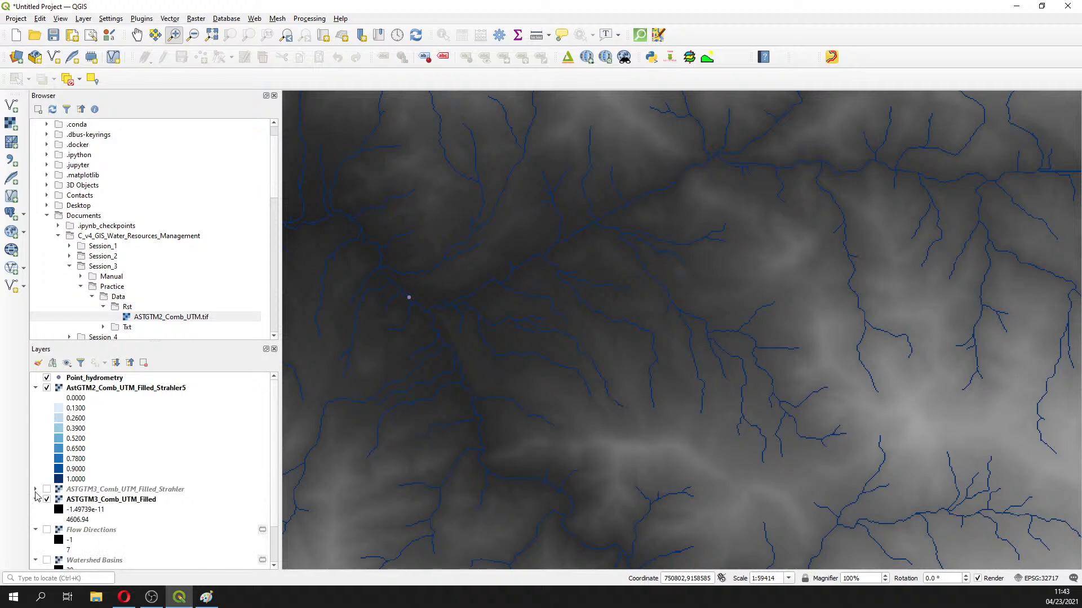
left_click(47, 500)
scroll(47, 507, "down", 2)
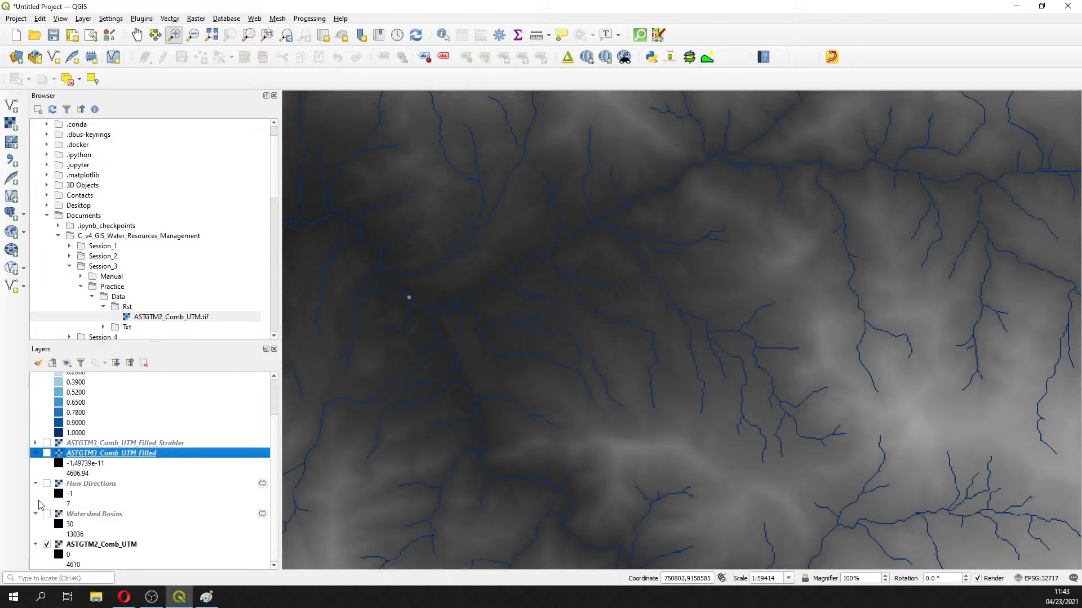
left_click(47, 544)
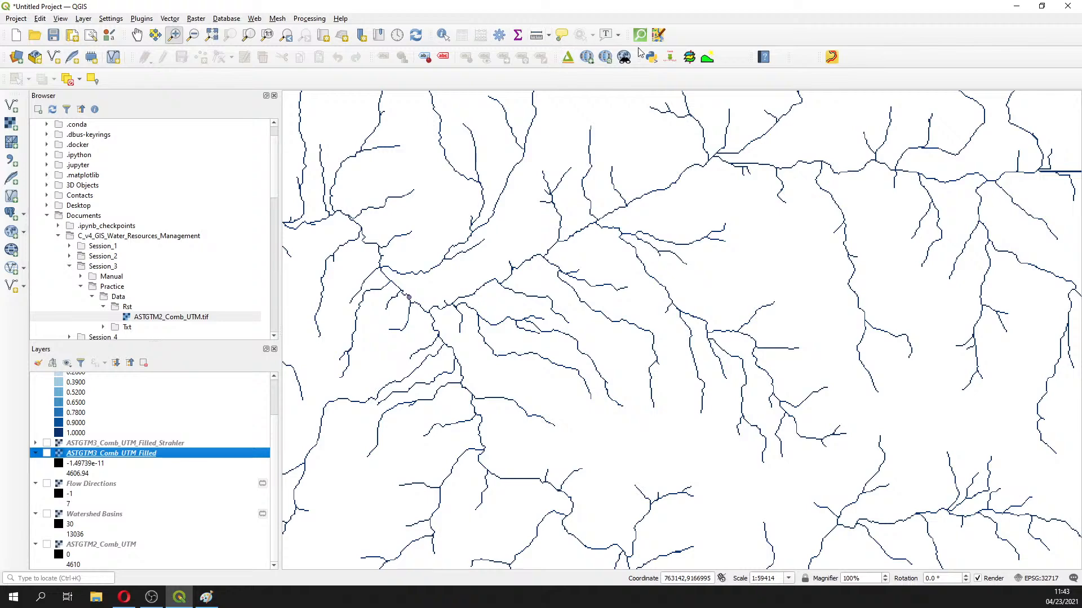
Add a Google Satellite basemap from QuickMapServices
left_click(586, 59)
mouse_move(682, 150)
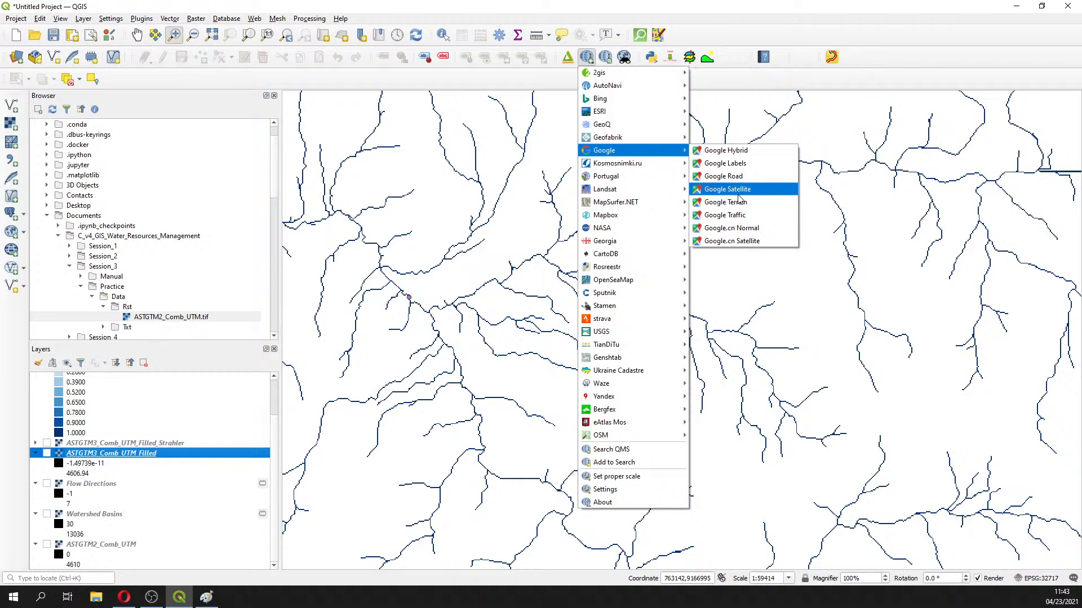
left_click(739, 192)
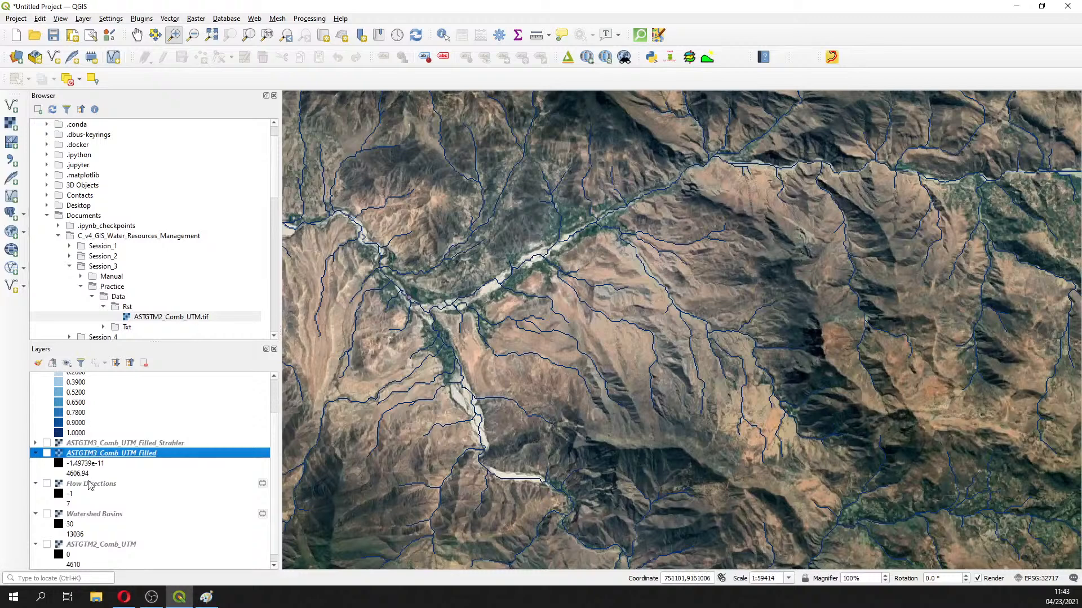
scroll(89, 486, "down", 1)
scroll(89, 485, "up", 1)
scroll(89, 485, "down", 1)
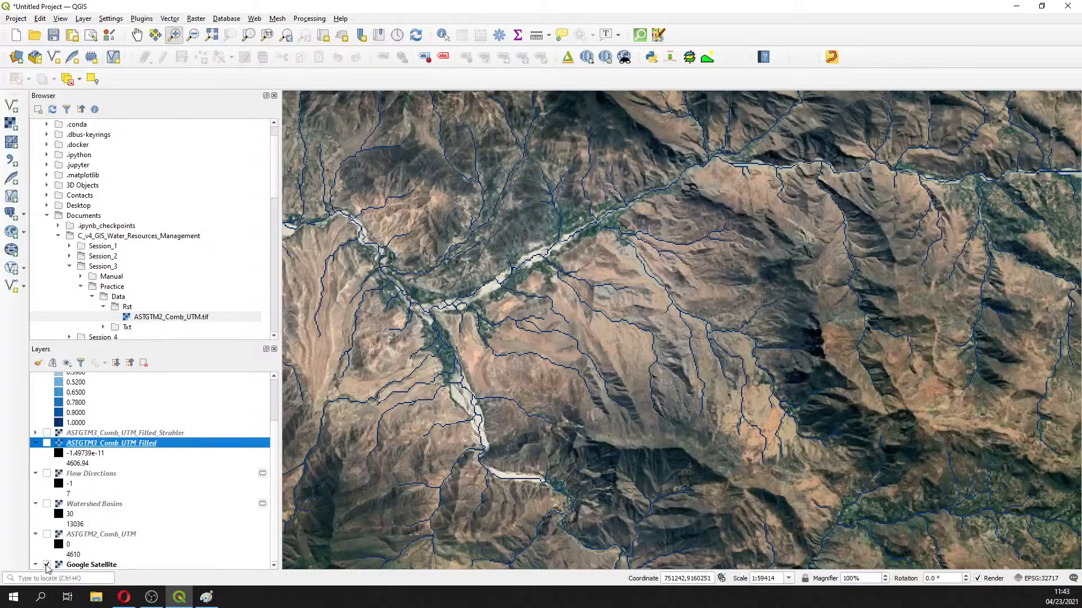
Remove the Google Satellite layer from the project
right_click(85, 566)
left_click(115, 462)
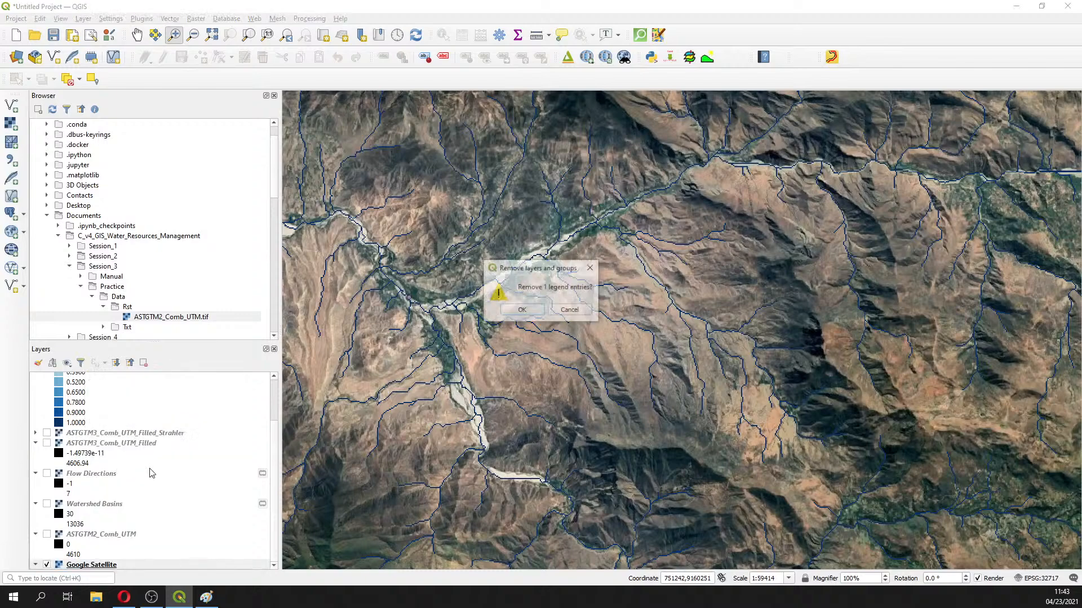
left_click(520, 312)
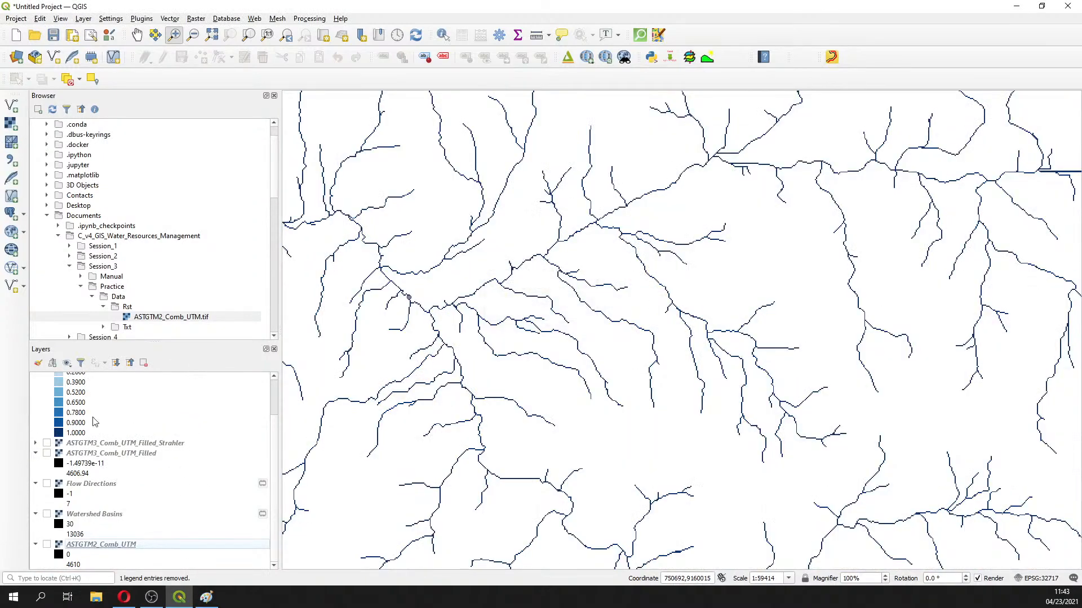
scroll(248, 434, "up", 2)
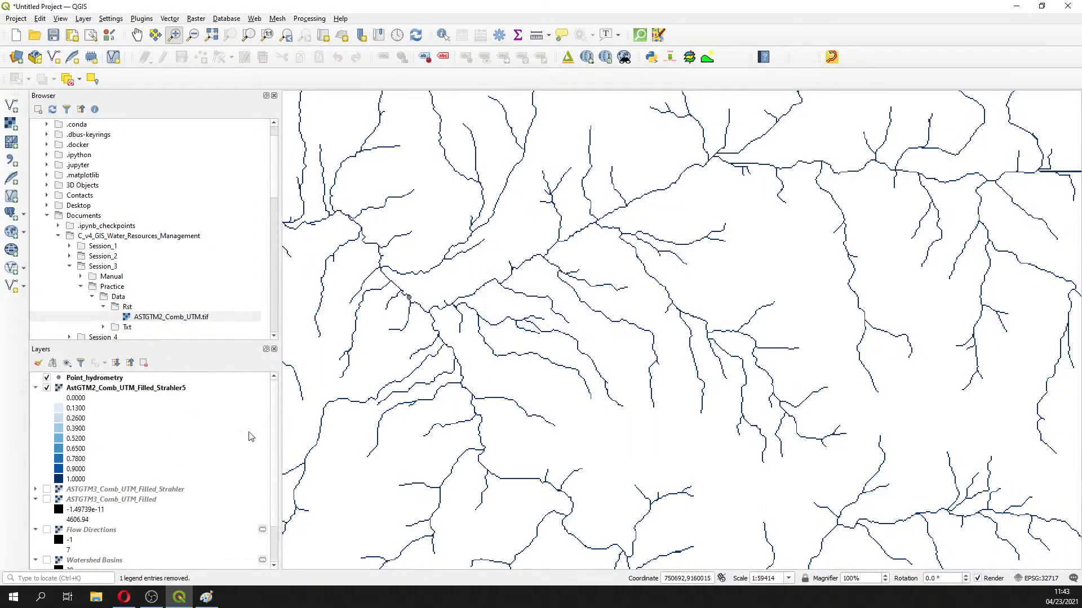
right_click(69, 388)
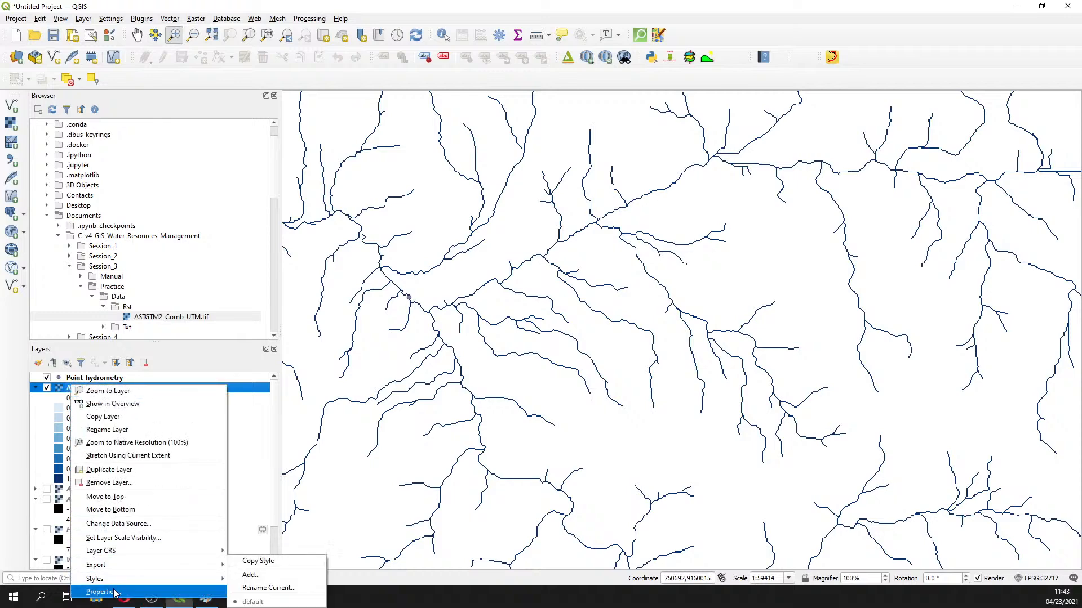
Switch the Strahler5 symbology to Paletted/Unique values and classify values 0 and 1
left_click(113, 591)
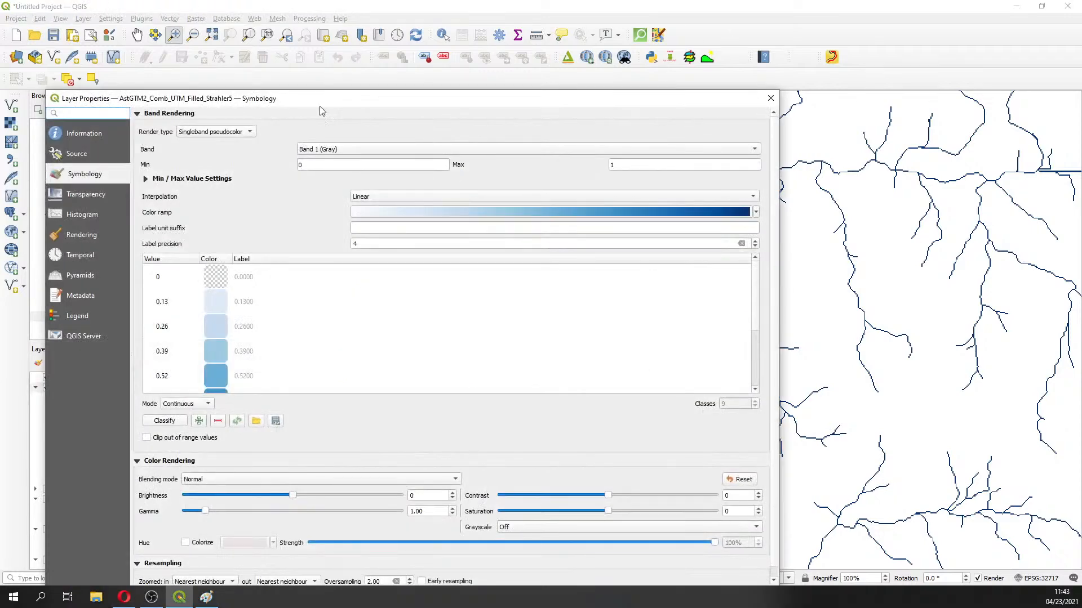
left_click(239, 133)
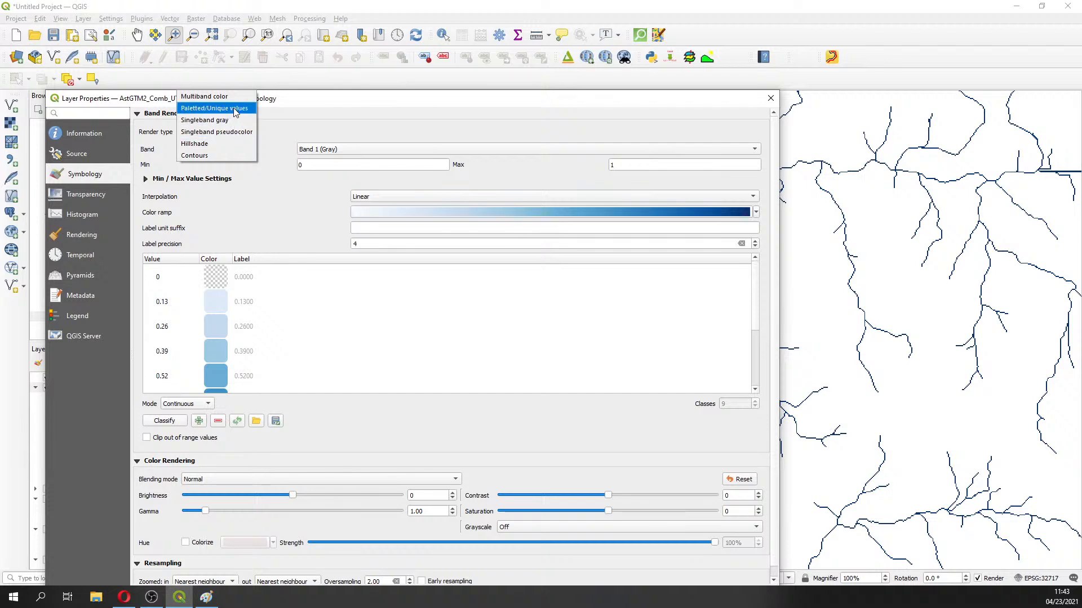
left_click(235, 109)
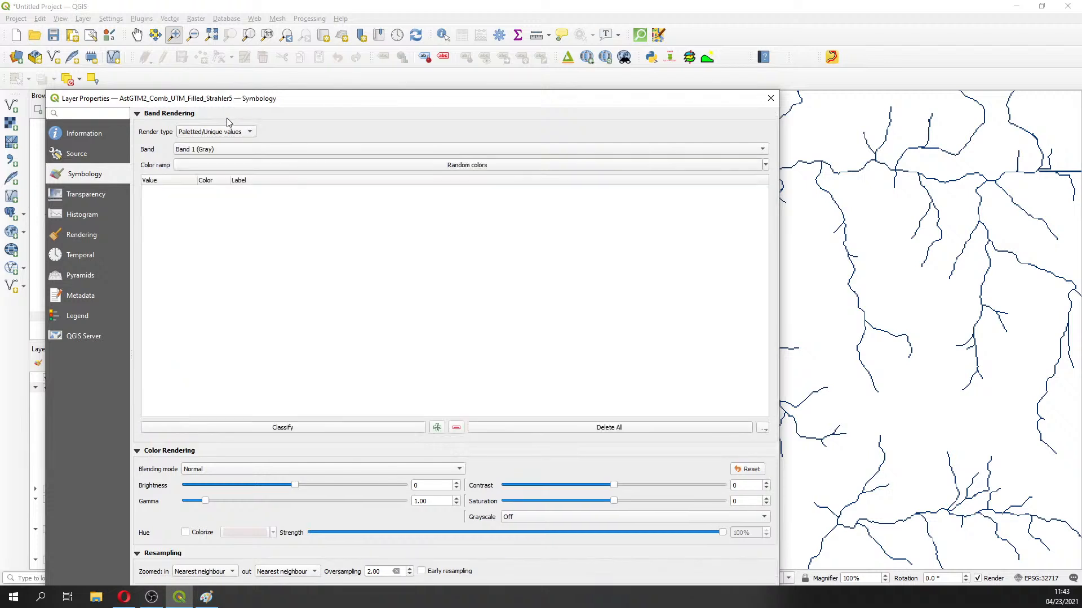
left_click(228, 138)
left_click(227, 133)
left_click(256, 430)
Make value 0 fully transparent and apply, leaving value 1 red
double_click(212, 197)
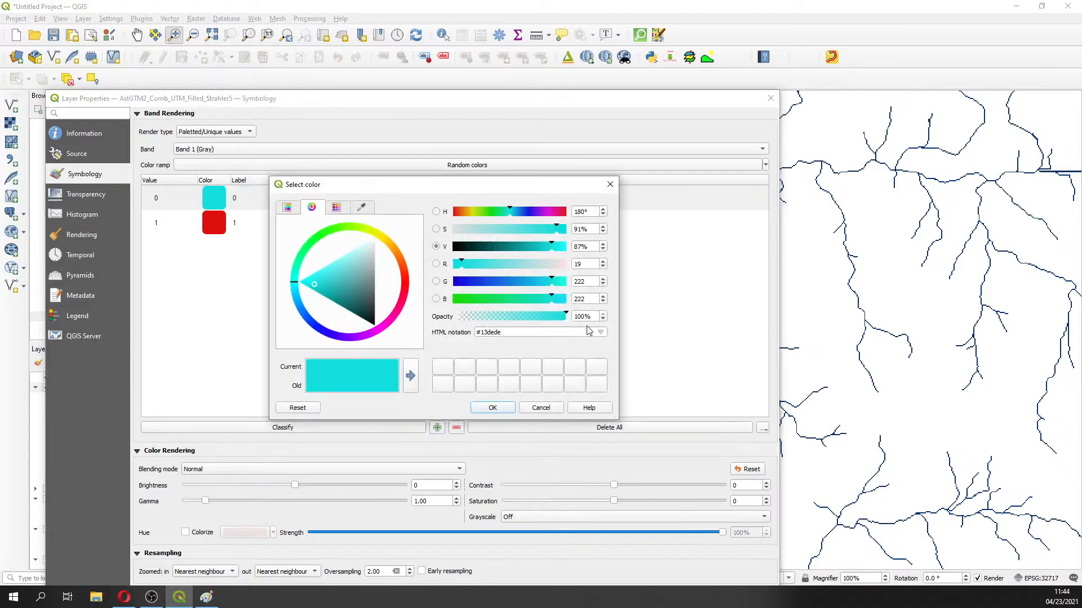
left_click_drag(581, 316, 543, 317)
type("0")
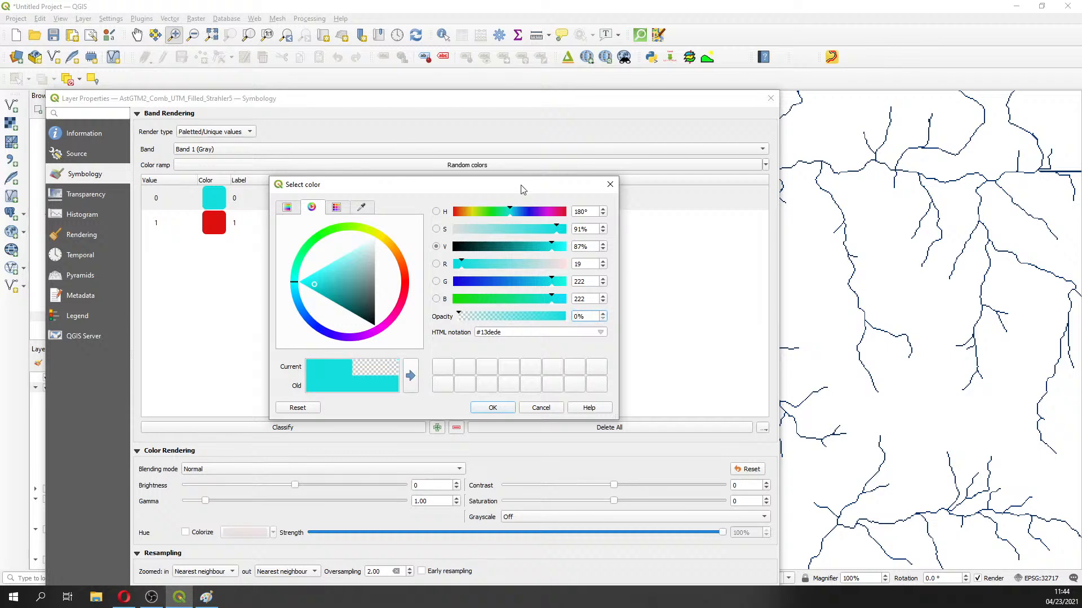
left_click(492, 407)
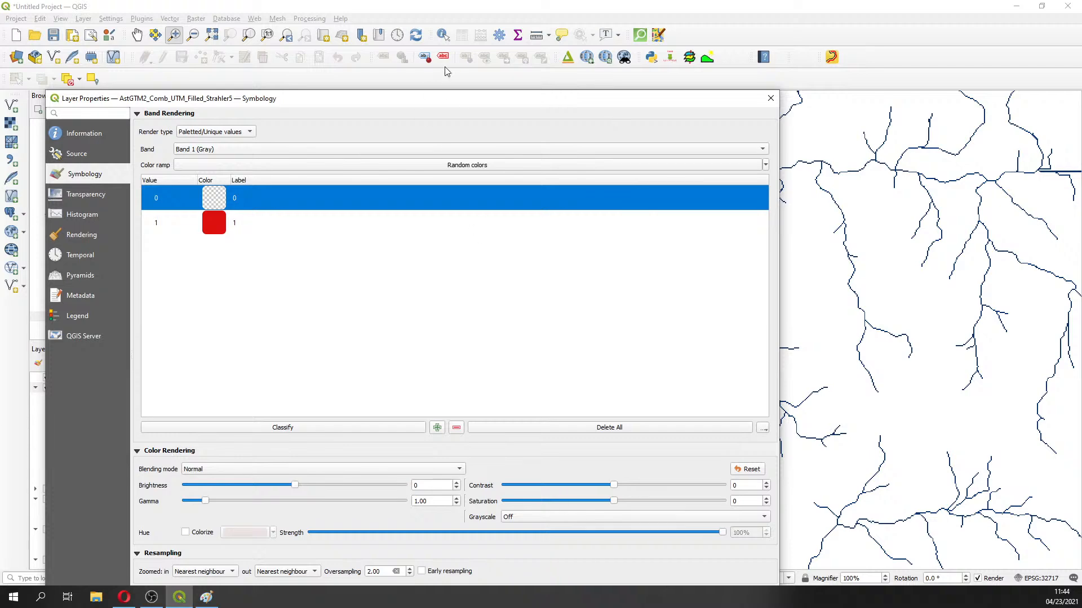
left_click_drag(498, 101, 434, 11)
left_click(655, 501)
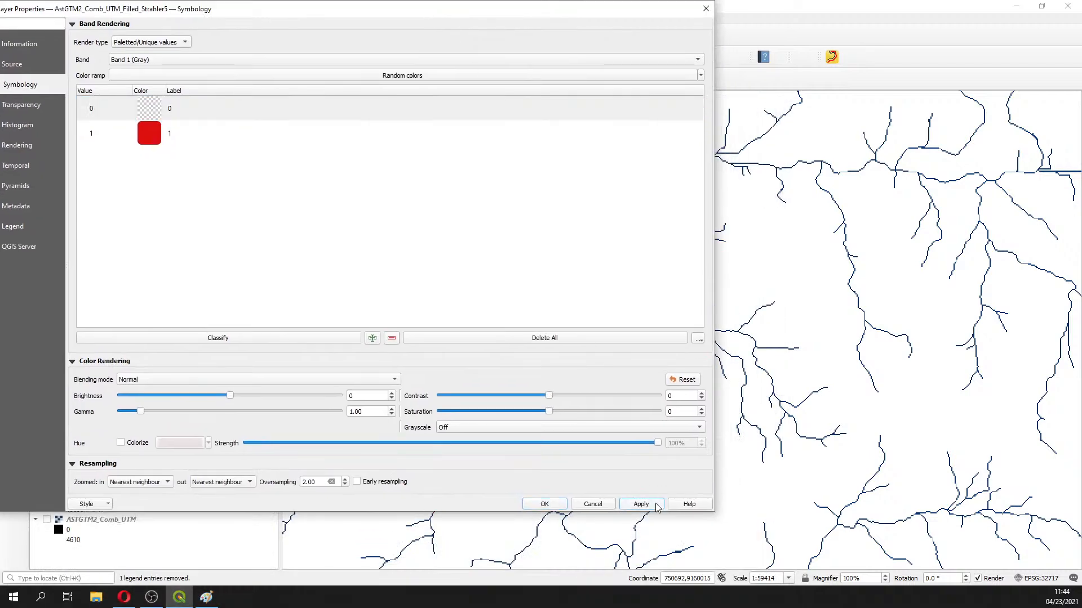
Confirm the red symbology and add Google Satellite imagery beneath the channels via QuickMapServices
left_click(543, 507)
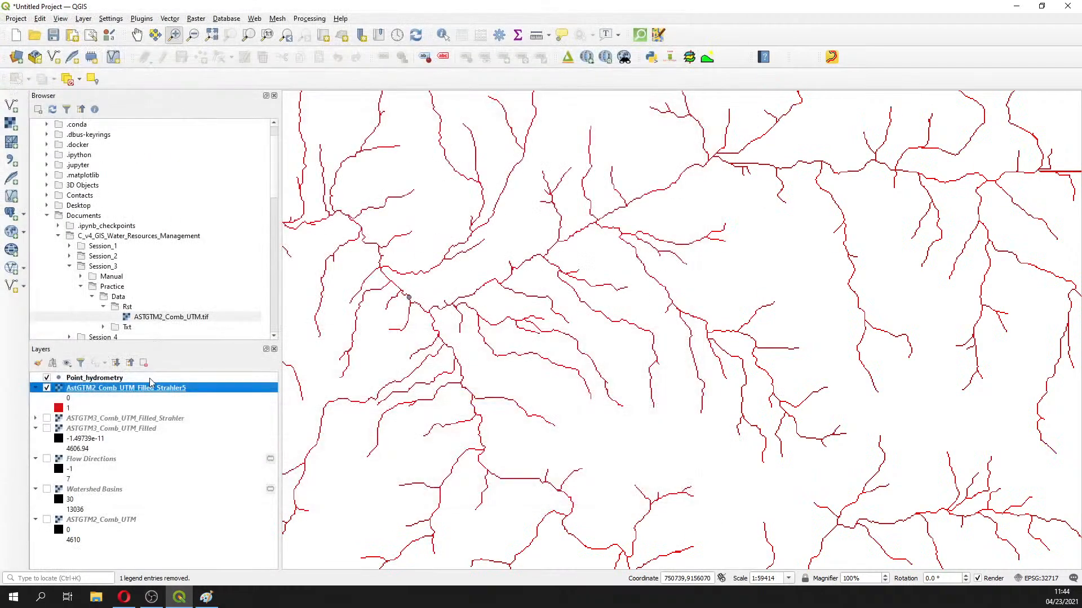
left_click(586, 59)
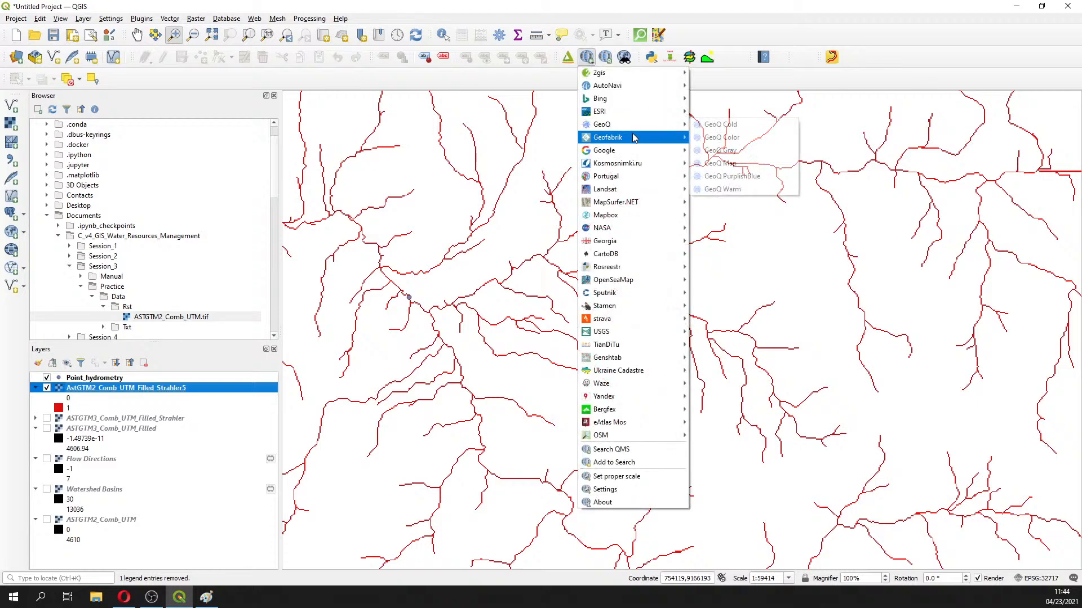
mouse_move(649, 152)
left_click(736, 189)
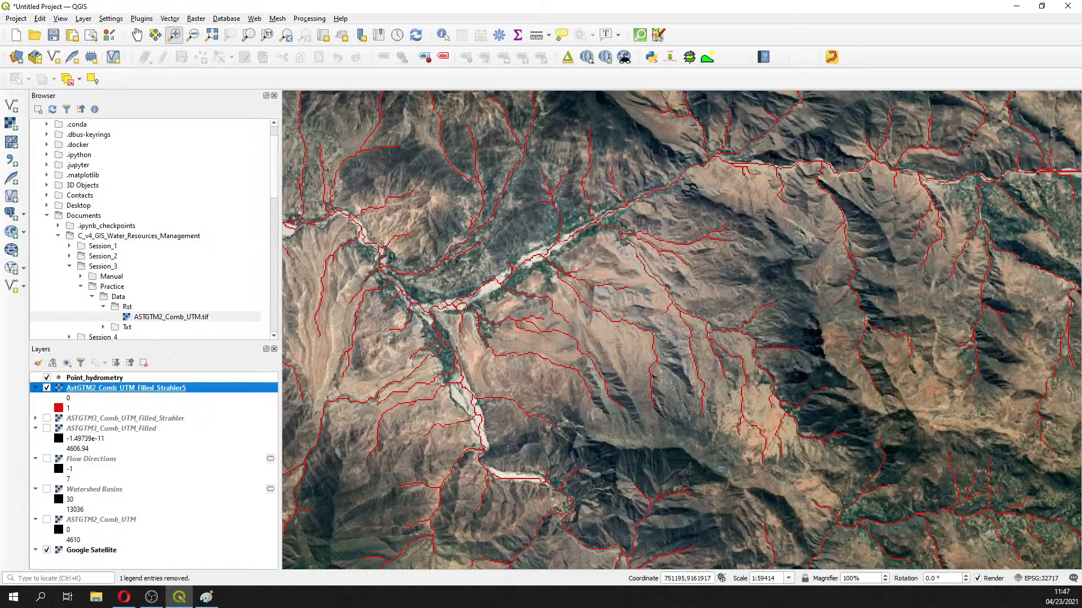
key("alt+Tab")
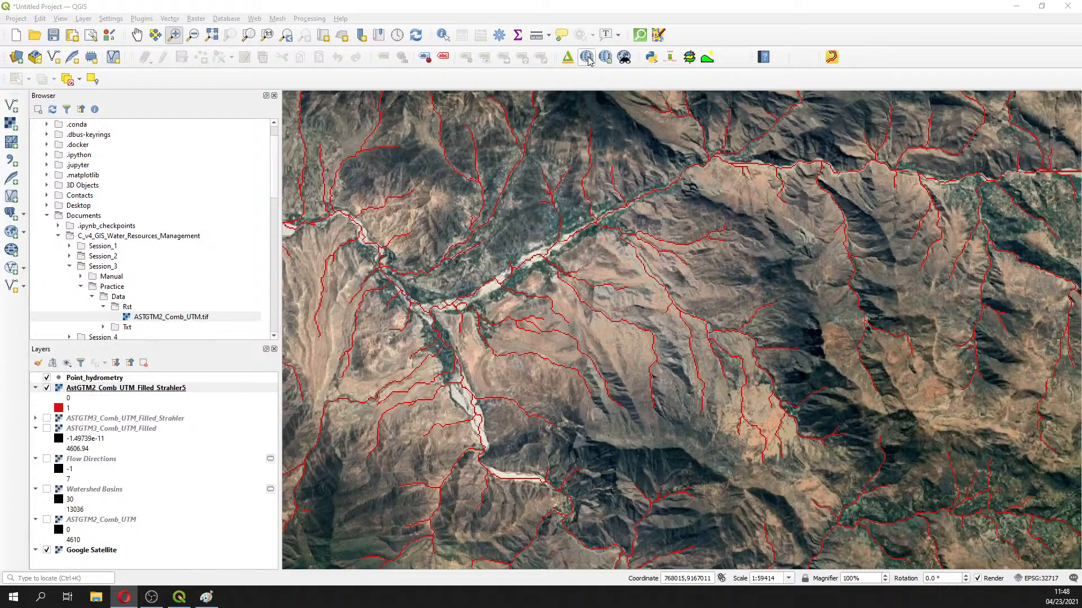
Search the Processing Toolbox for 'channel' and open SAGA's Channel network and drainage basins
left_click(499, 35)
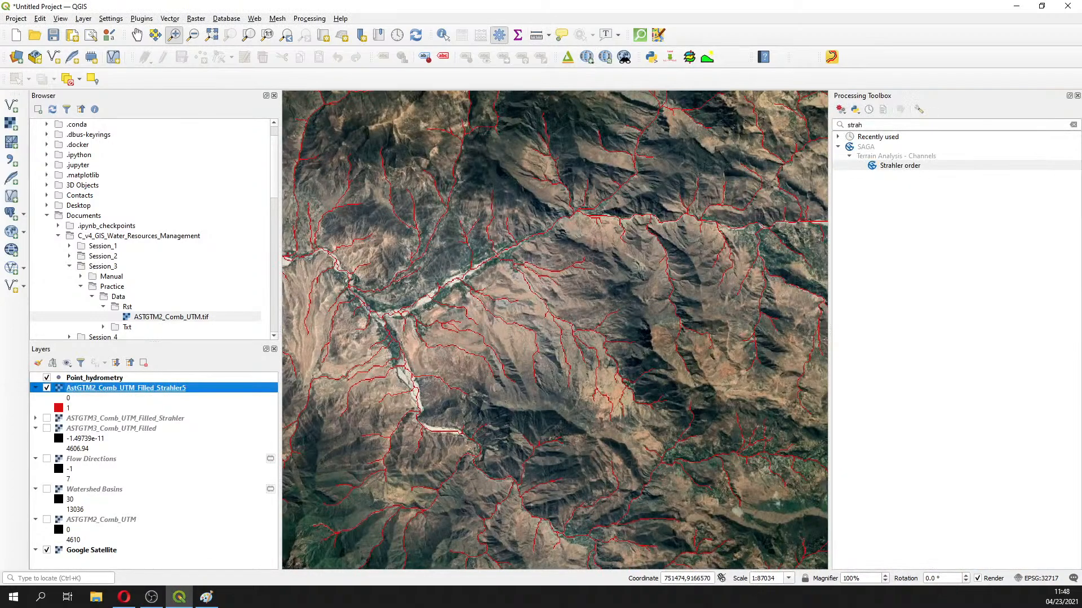
key("alt+Tab")
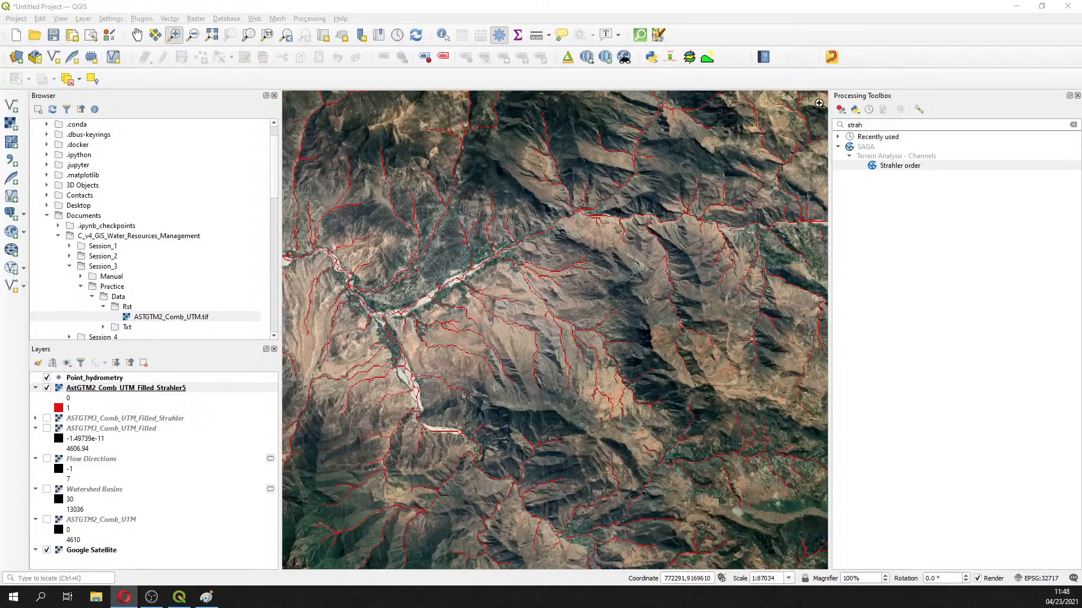
key("alt+Tab")
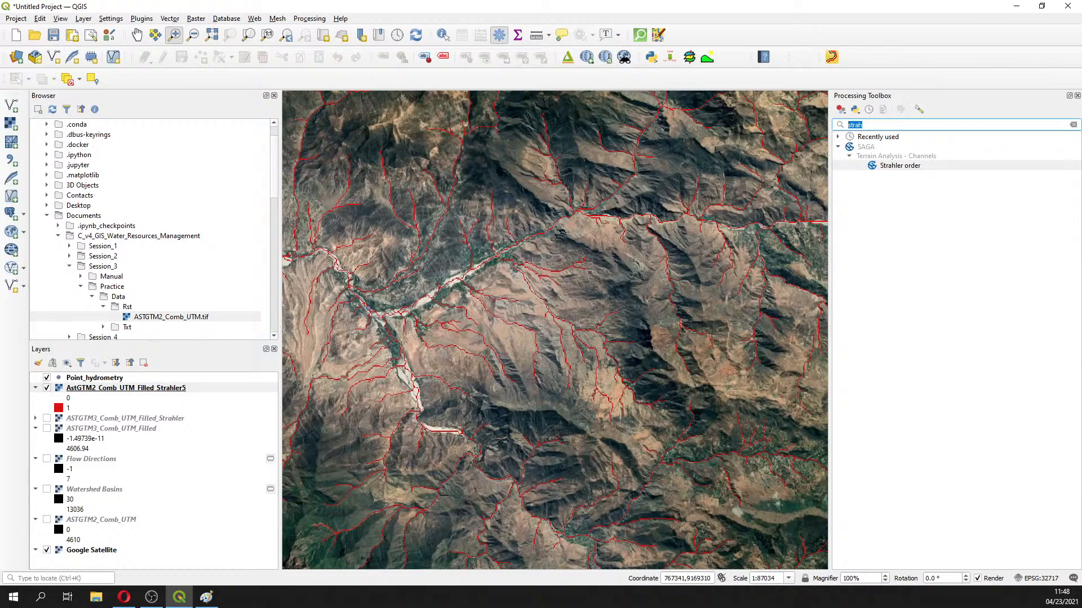
type("channel")
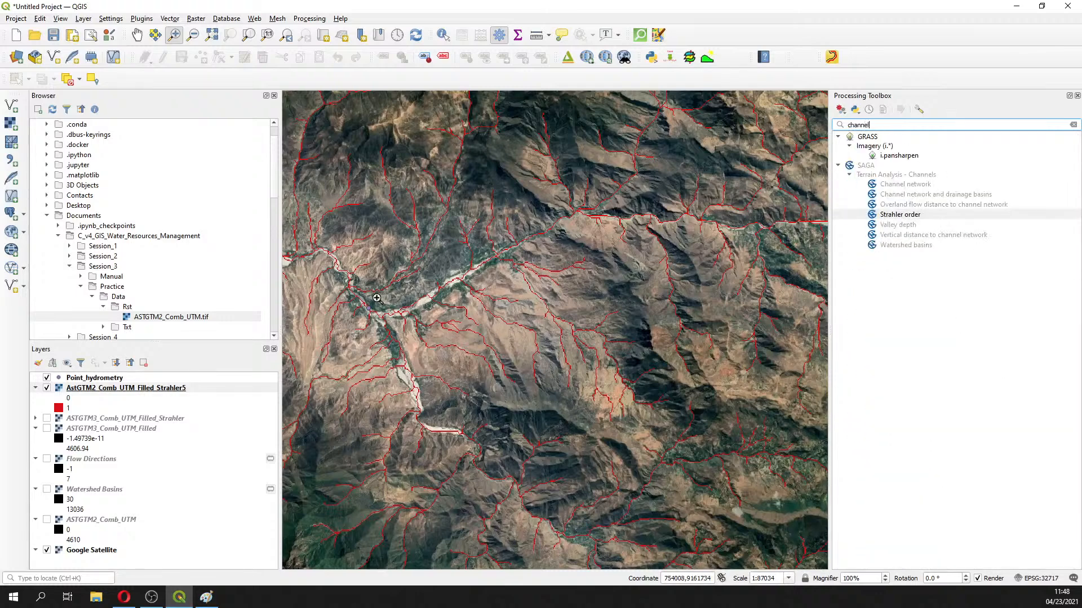
left_click(895, 196)
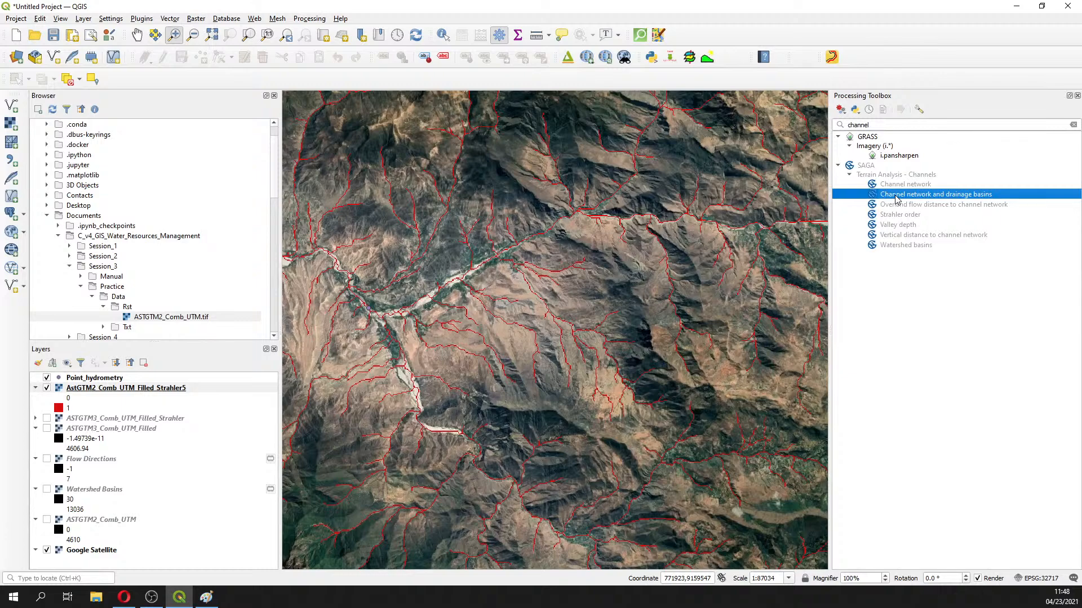
double_click(895, 197)
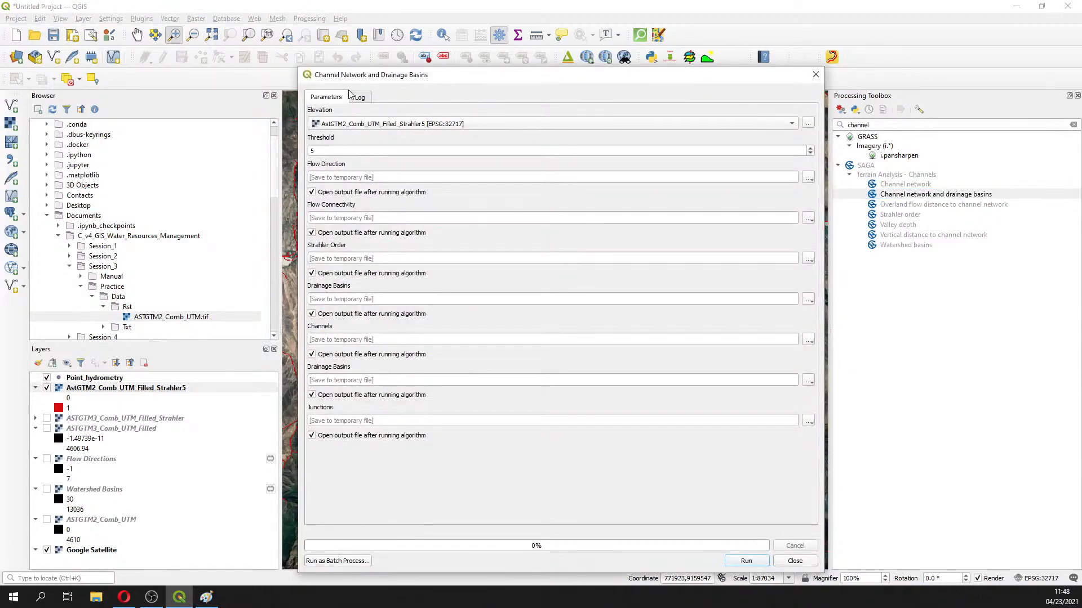
Set the elevation input to ASTGTM3_Comb_UTM_Filled and change the threshold from 5 to 8
left_click(377, 124)
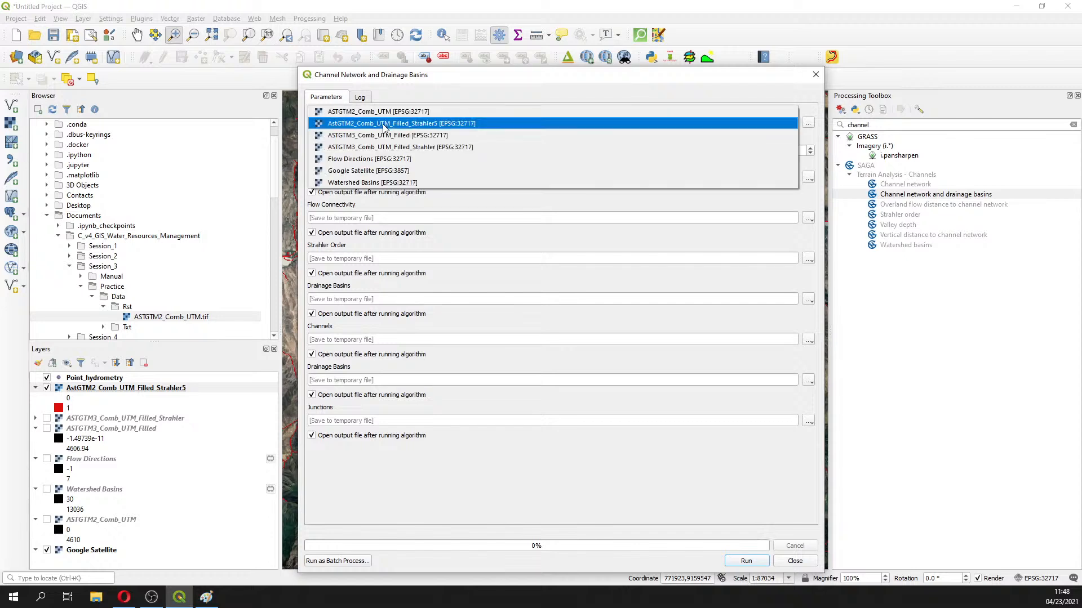
left_click(413, 135)
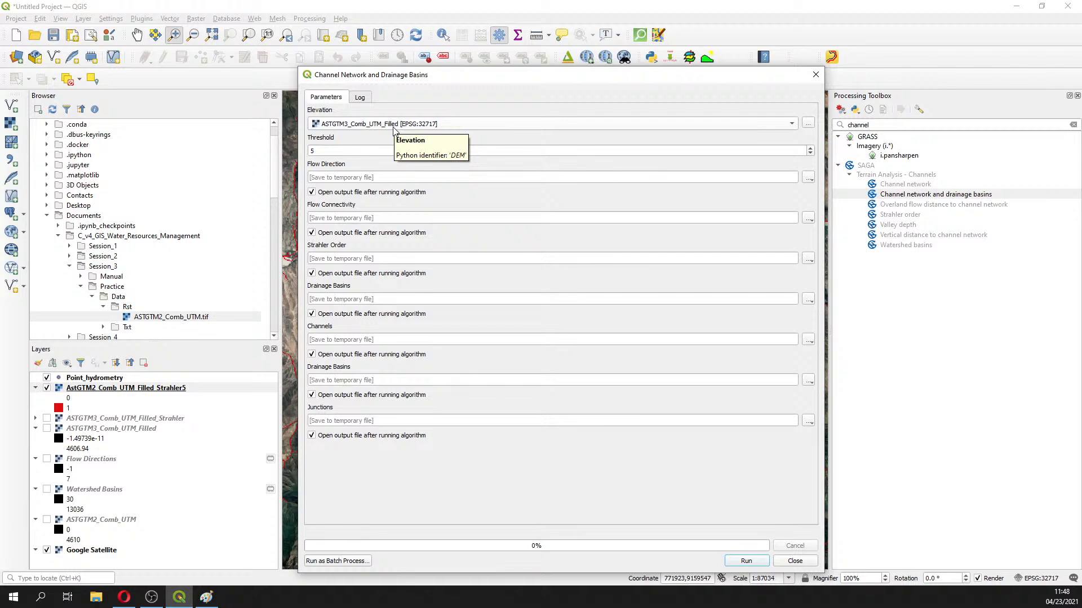
left_click(382, 150)
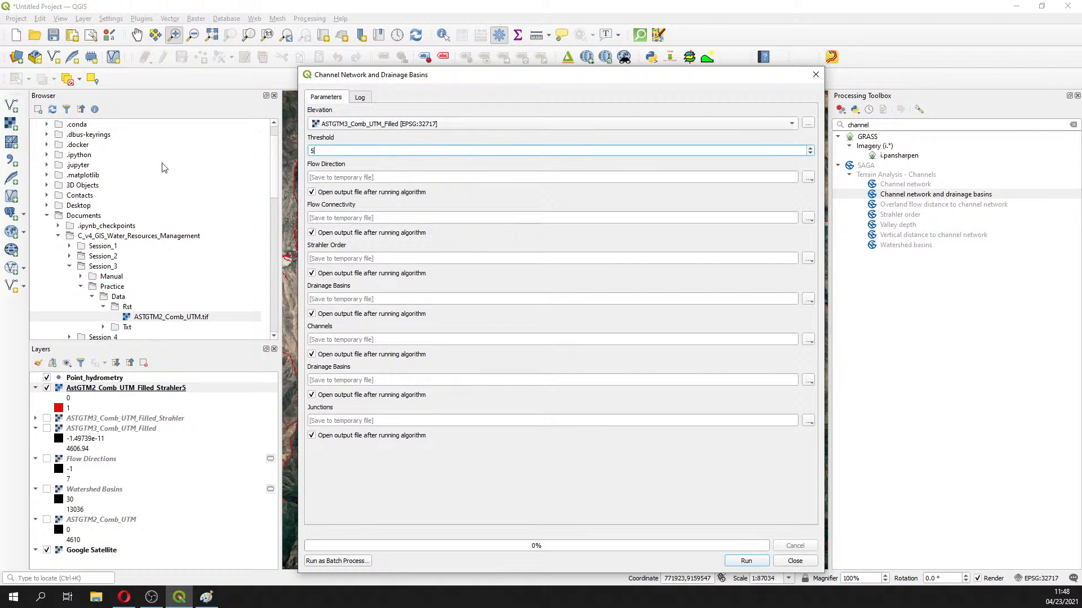
left_click_drag(313, 150, 302, 155)
type("8")
Close the SAGA tool without running it and zoom in twice on the central channels
left_click(817, 76)
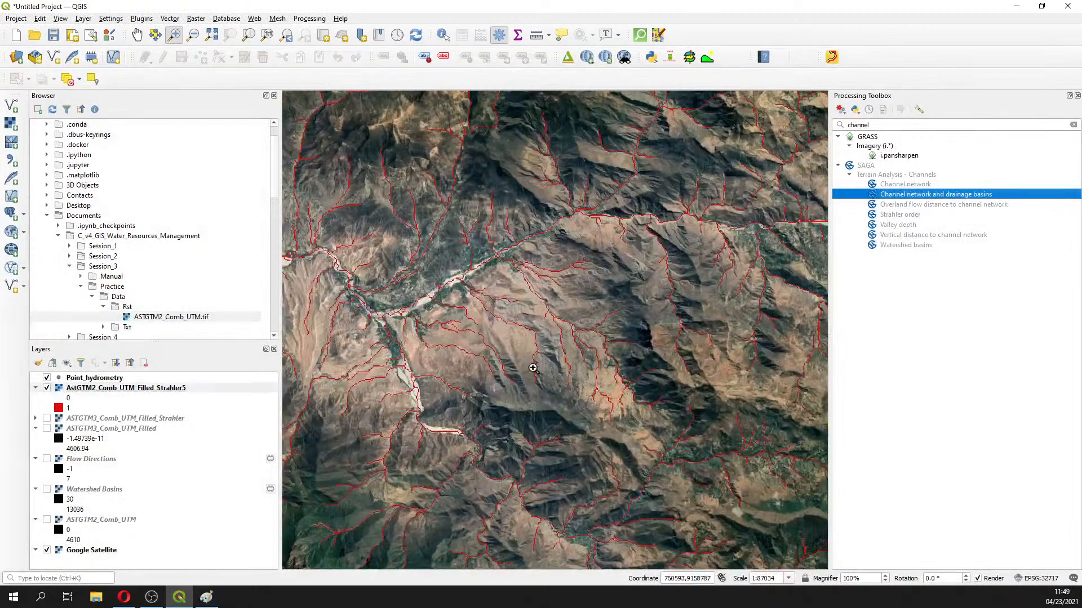
left_click(575, 259)
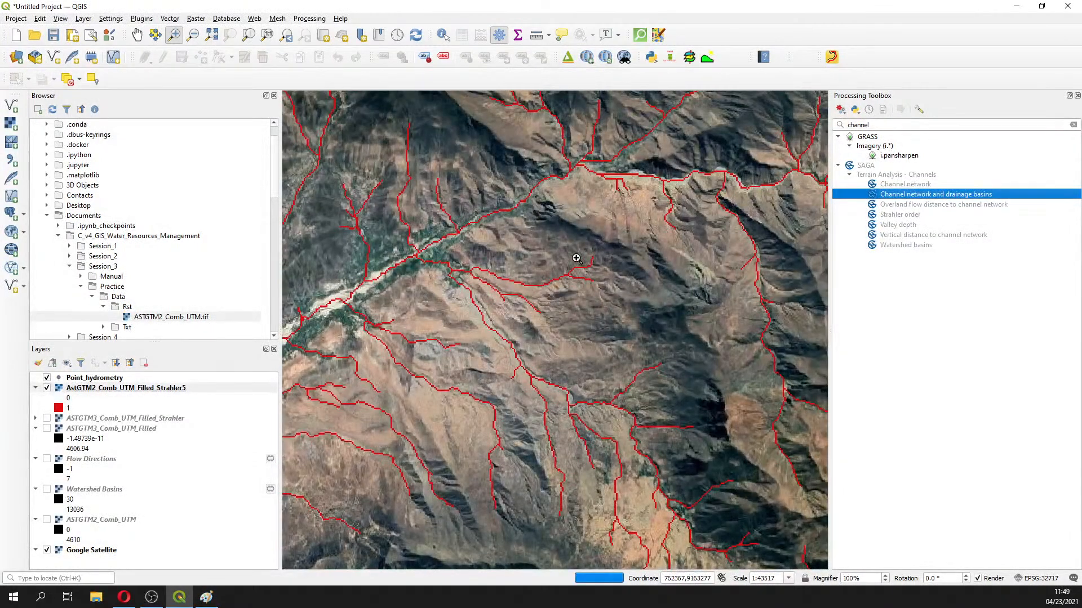
left_click(575, 258)
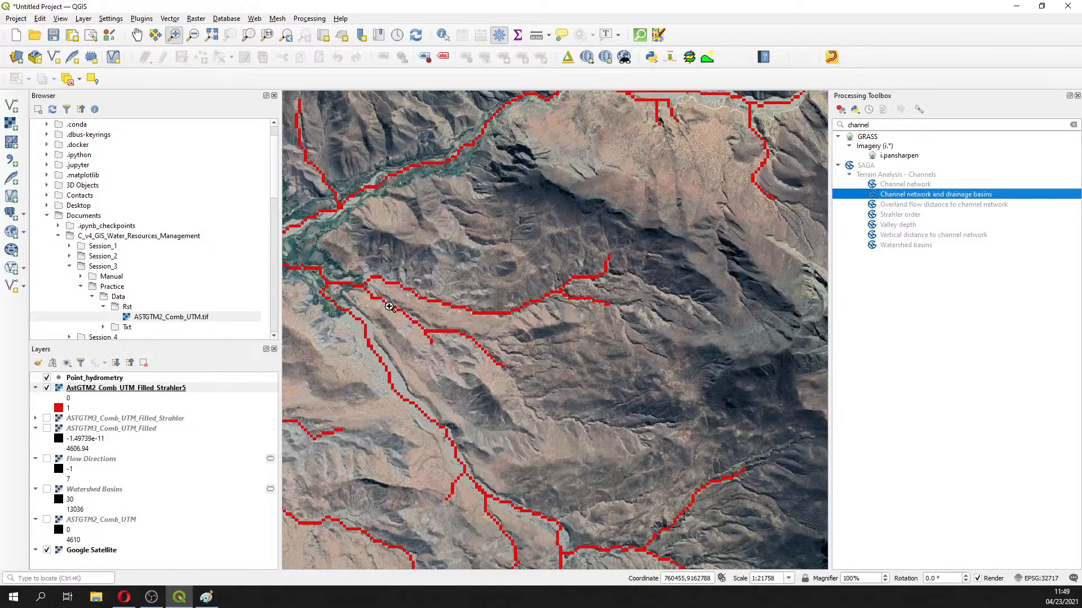
Show ASTGTM3_Comb_UTM_Filled_Strahler and hide the red AstGTM2_Comb_UTM_Filled_Strahler5 channels
left_click(47, 418)
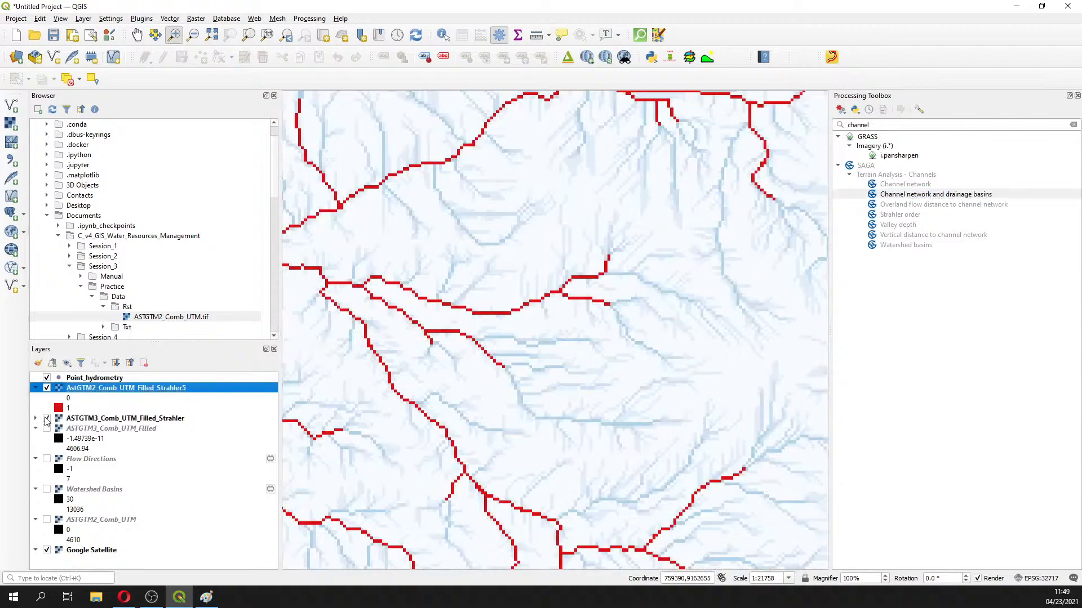
left_click(46, 389)
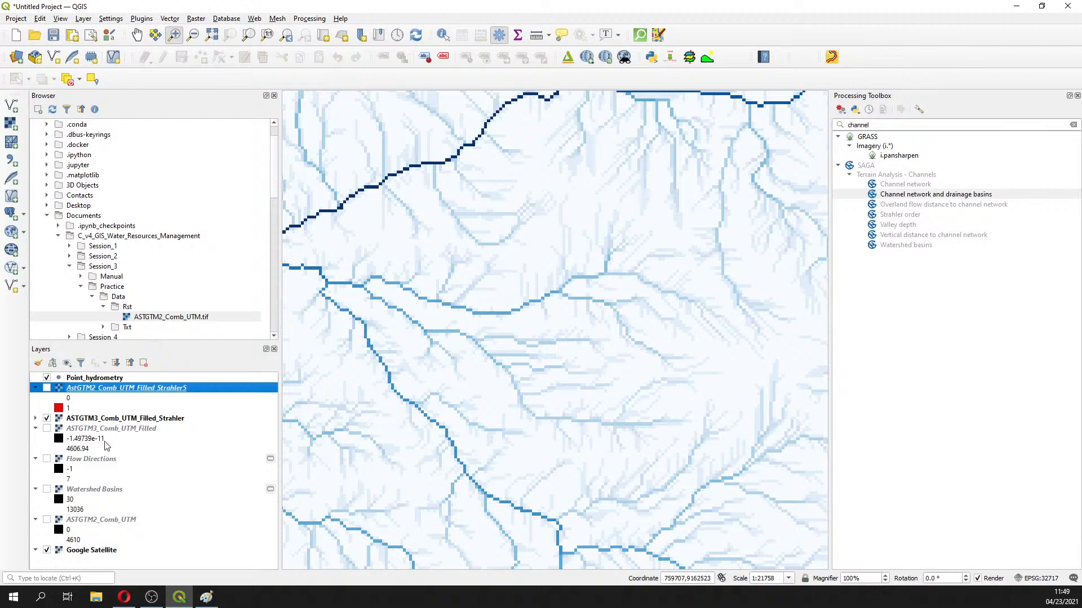
left_click(47, 389)
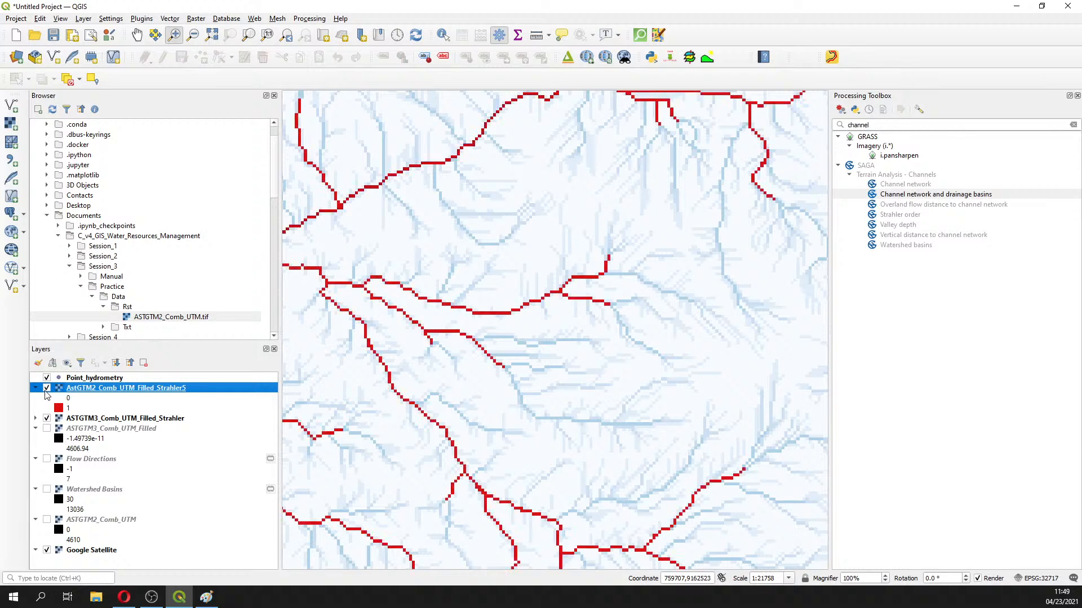
left_click(47, 419)
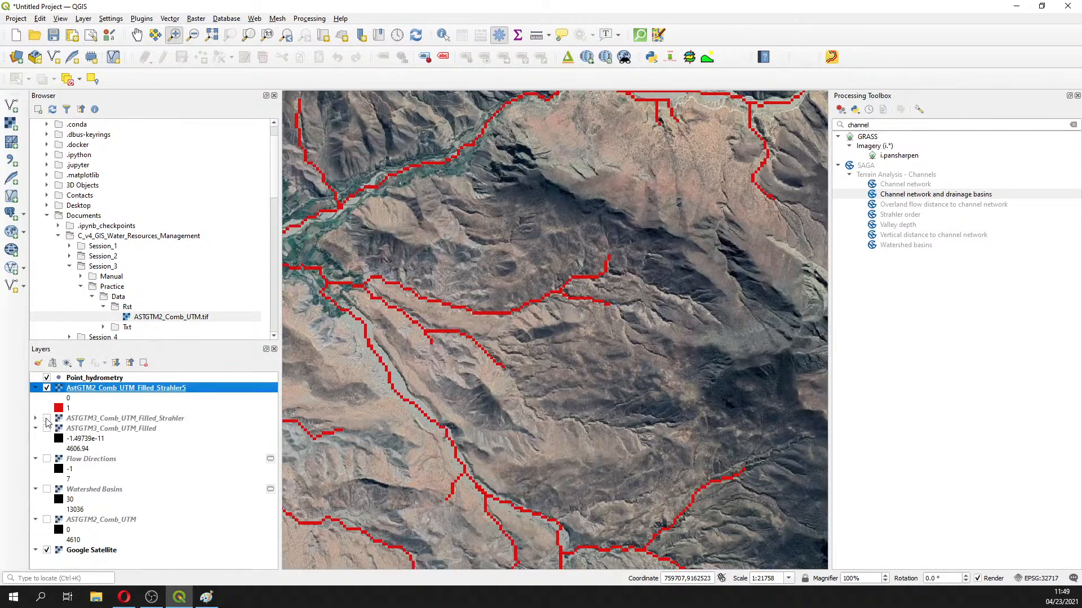
left_click(46, 419)
left_click(47, 389)
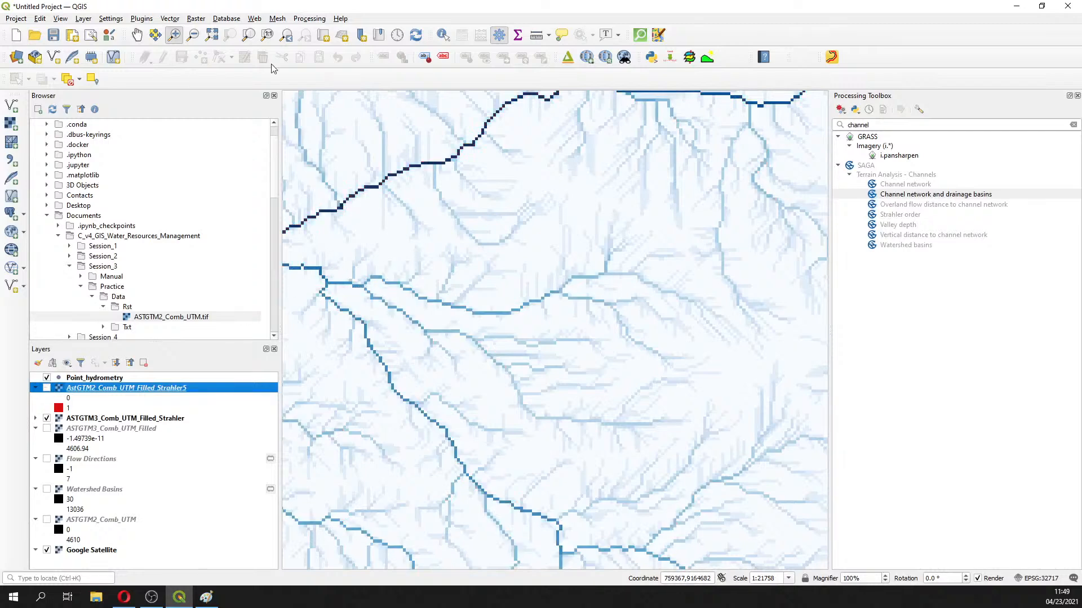
Identify channel cells on ASTGTM3_Comb_UTM_Filled_Strahler, finding Strahler order 8 on the main channel
left_click(443, 35)
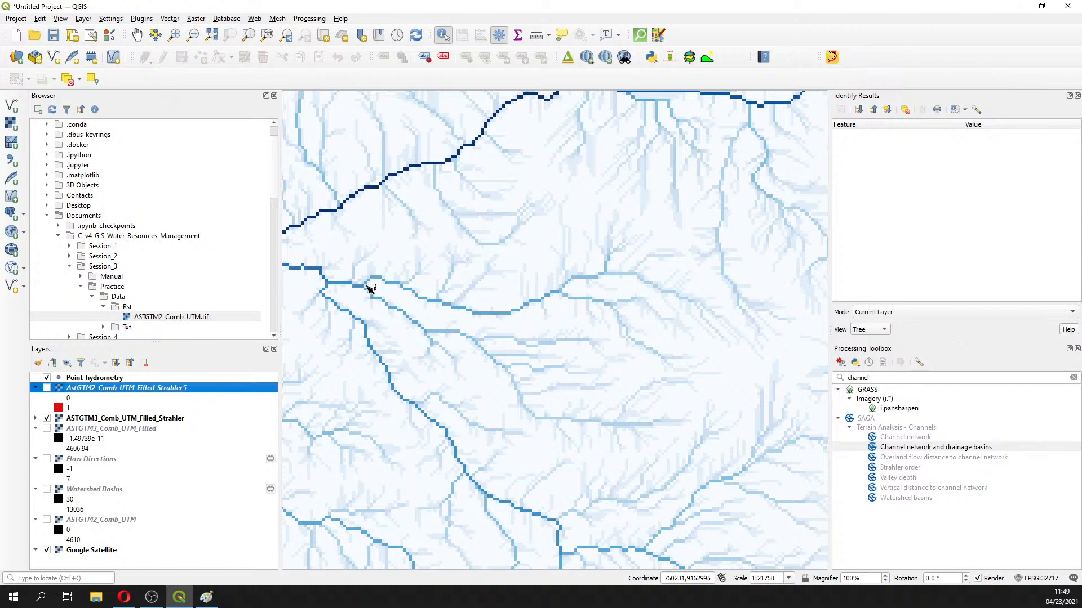
left_click(362, 288)
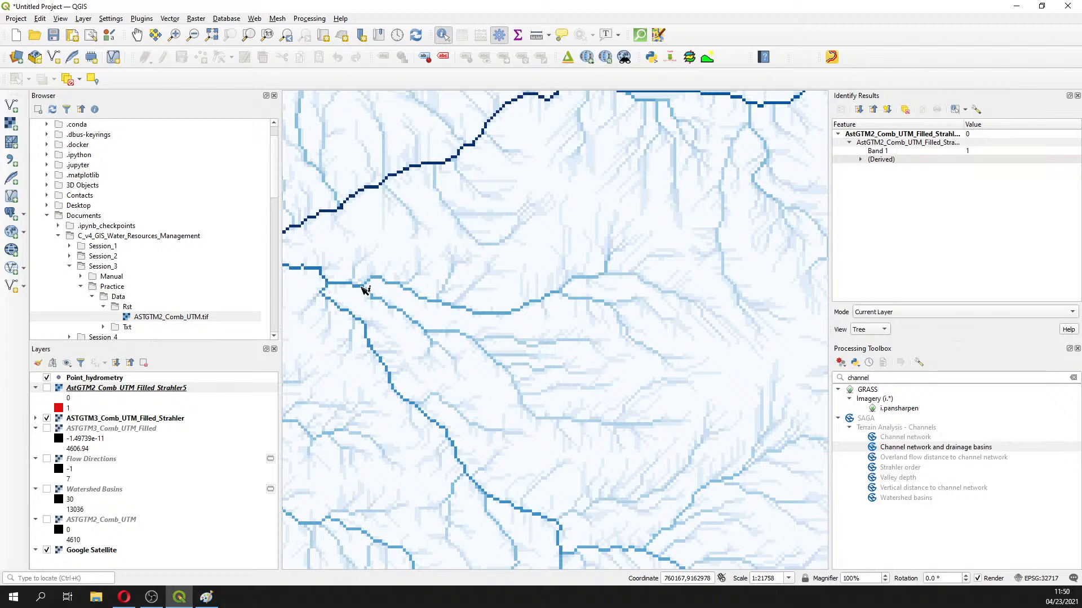
left_click(861, 160)
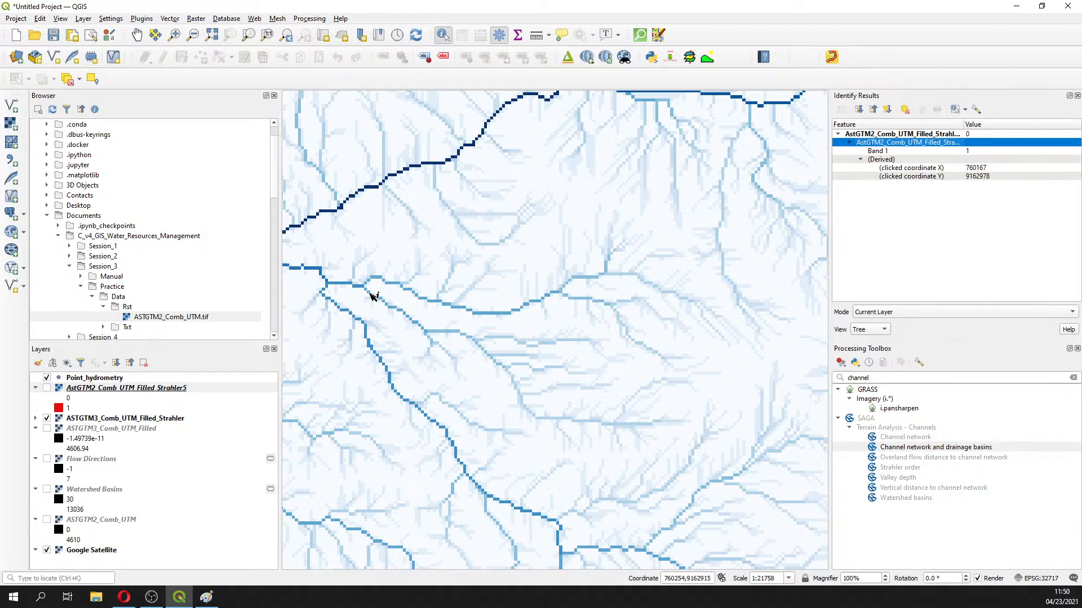
scroll(371, 295, "up", 1)
left_click(350, 281)
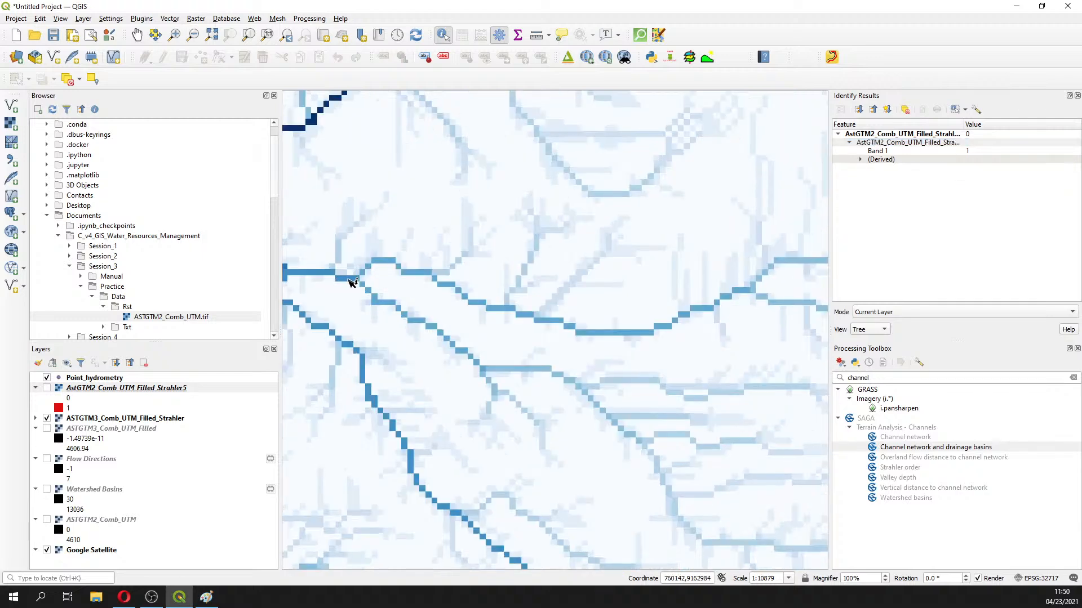
left_click(159, 418)
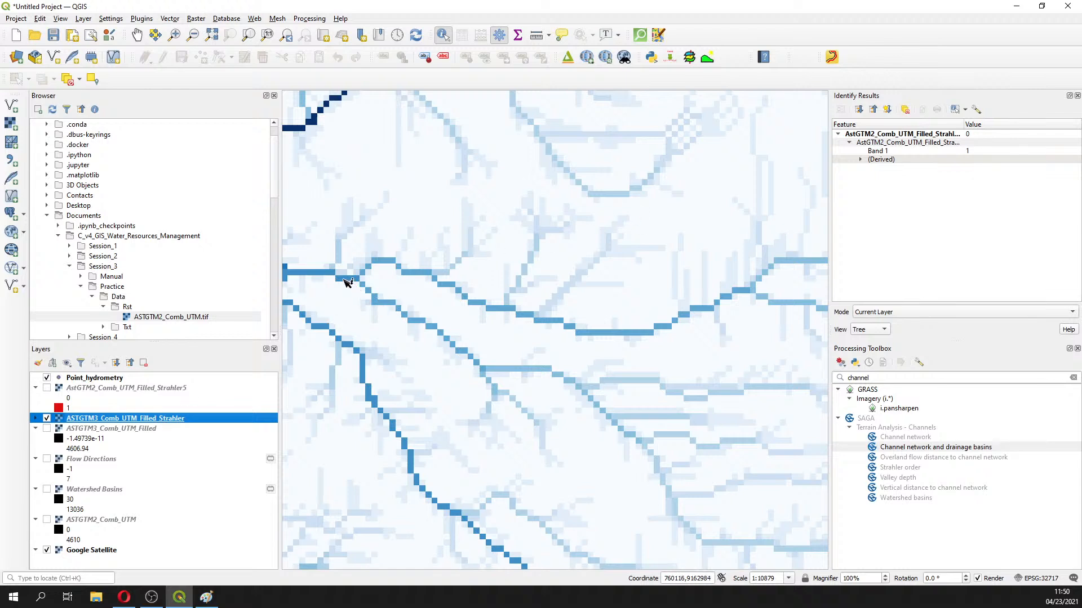
left_click(348, 282)
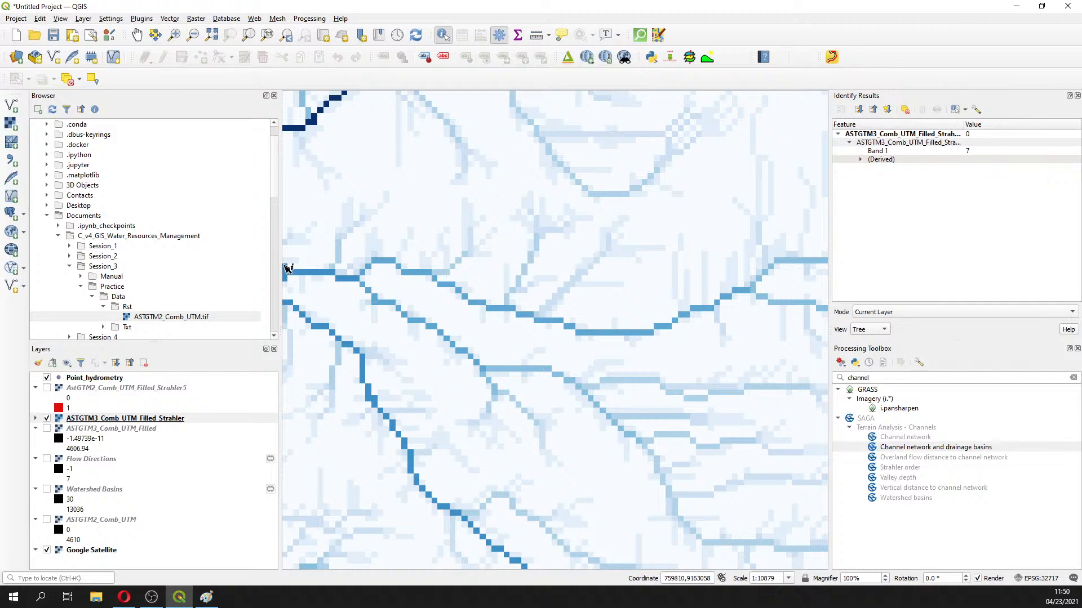
scroll(438, 283, "down", 1)
left_click(438, 283)
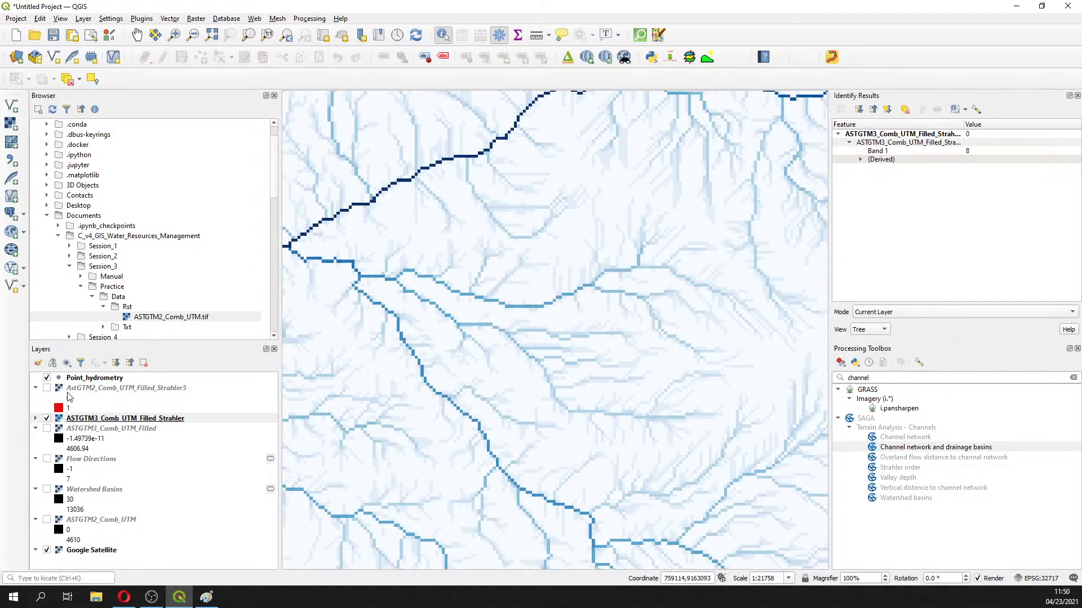
left_click(46, 418)
left_click(46, 418)
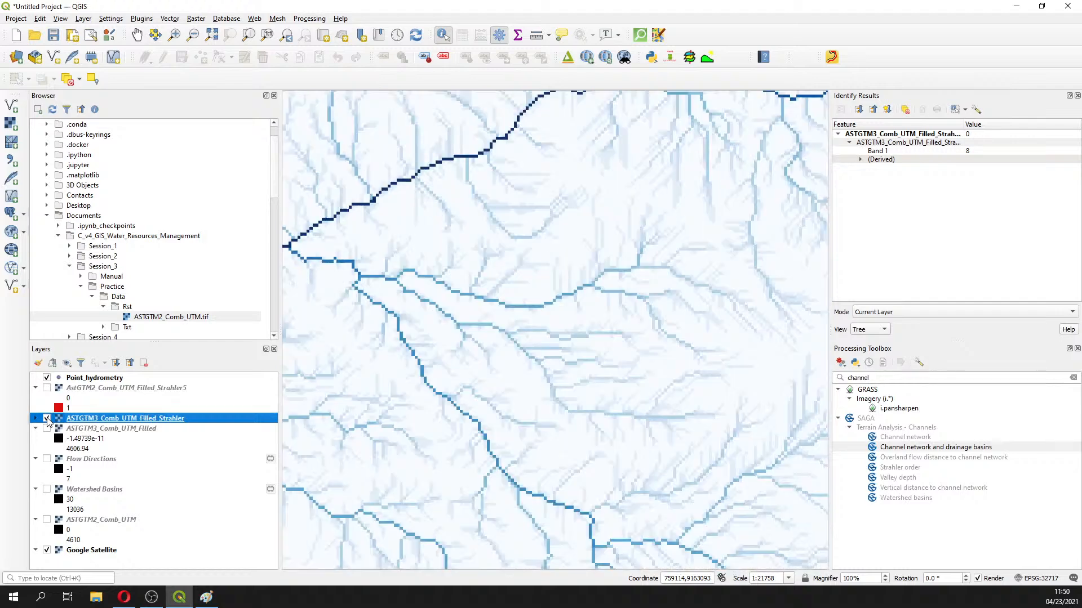
Hide the Strahler order raster and zoom to 1:2720 on the valley and village imagery
left_click(46, 418)
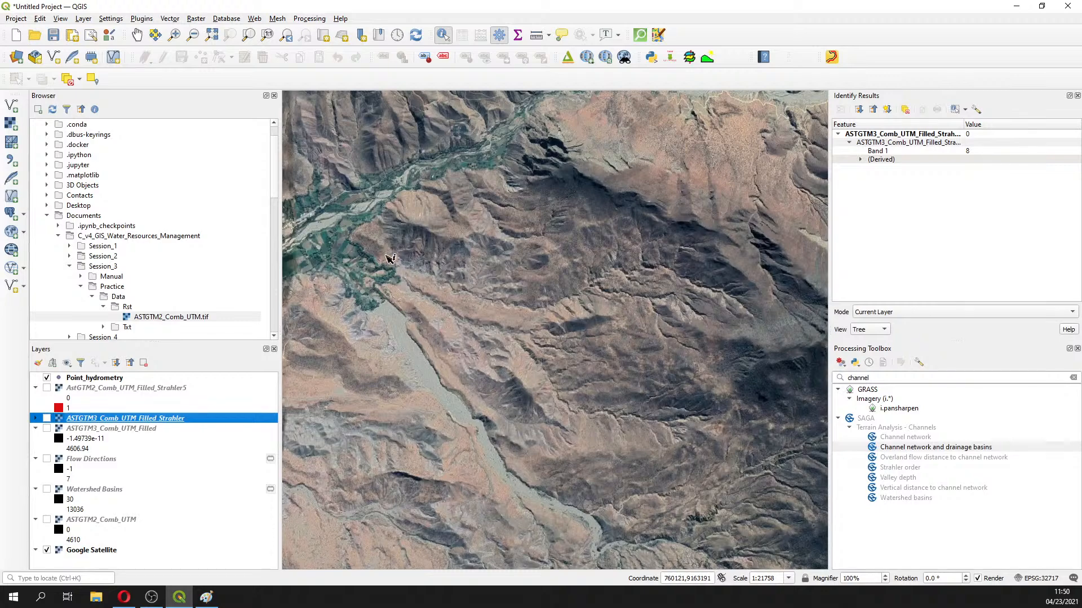
scroll(355, 269, "up", 2)
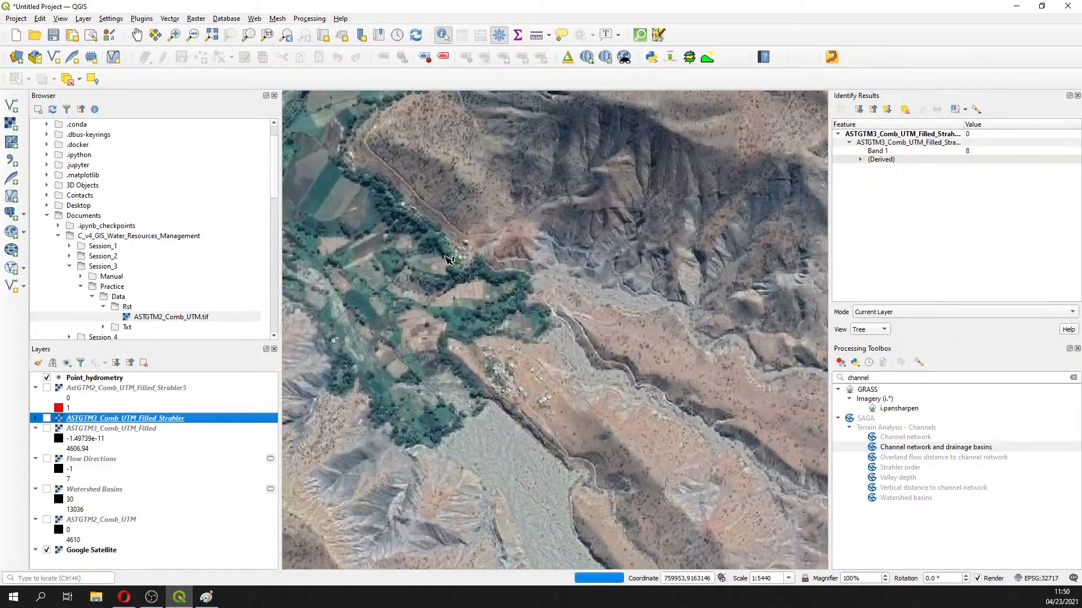
scroll(598, 340, "up", 1)
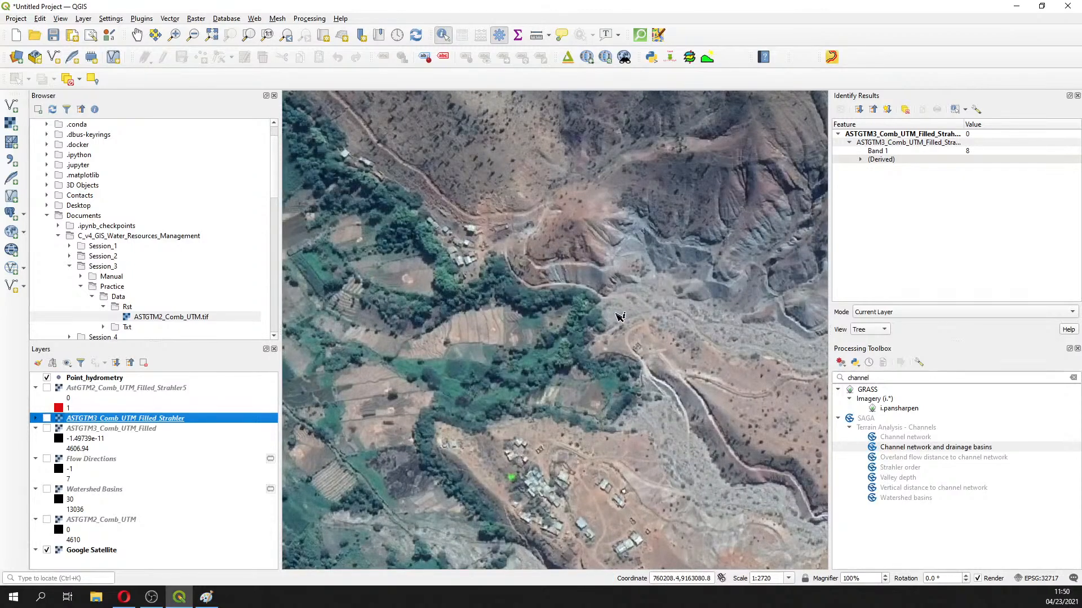
left_click(1014, 8)
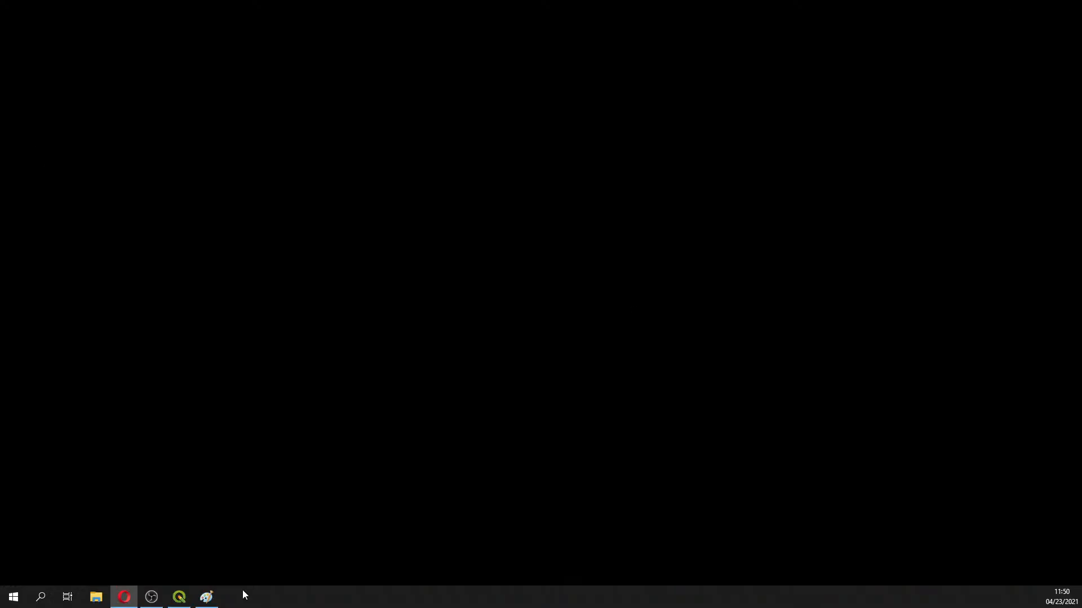
left_click(187, 603)
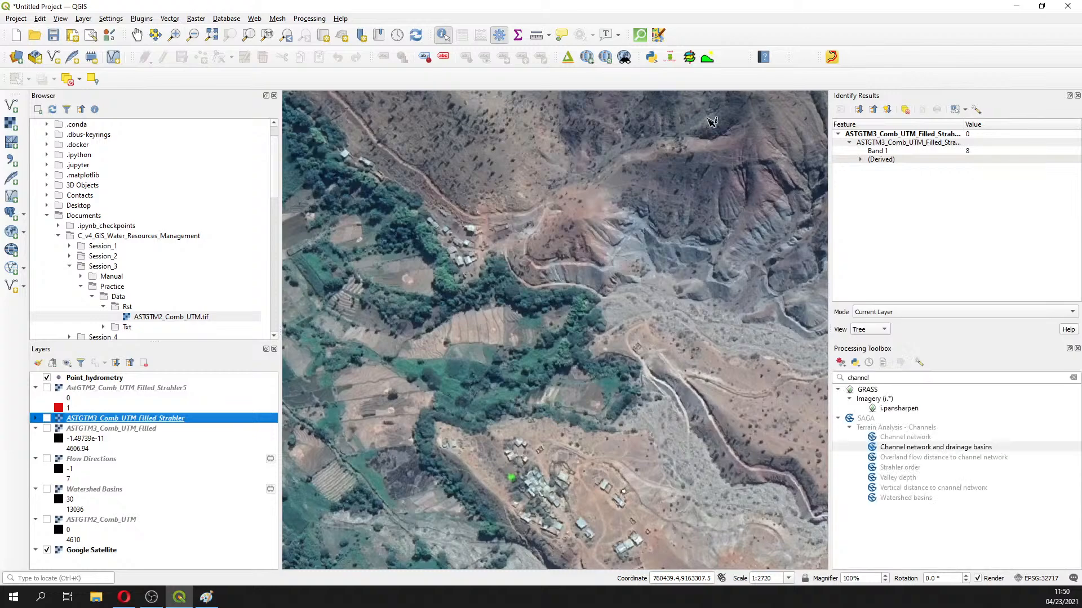
Reopen Channel network and drainage basins with ASTGTM3_Comb_UTM_Filled as elevation and threshold 8
left_click(1077, 96)
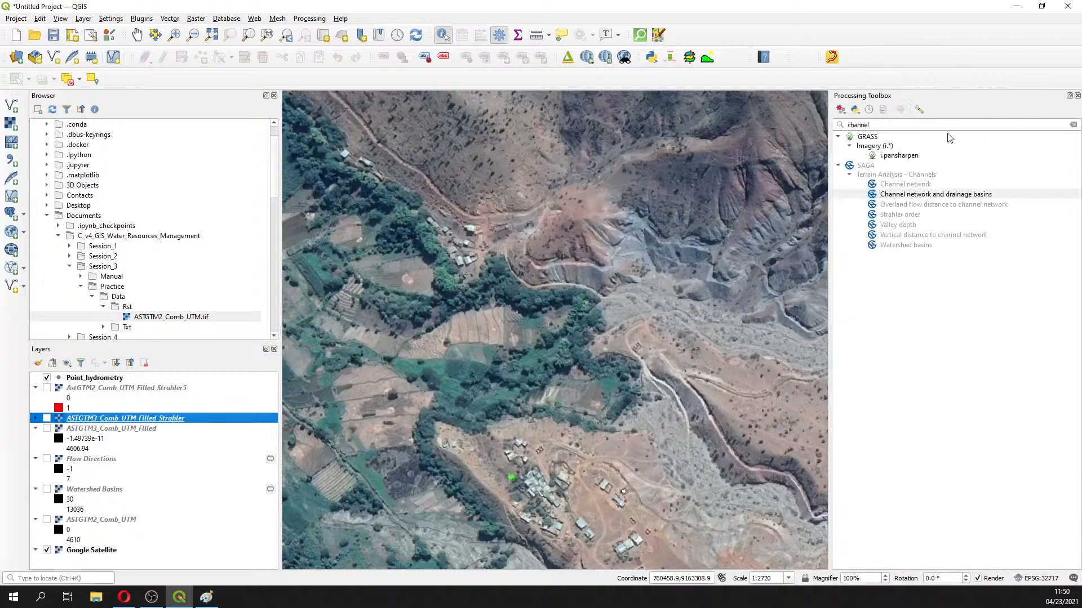
left_click(919, 194)
left_click_drag(329, 168, 228, 163)
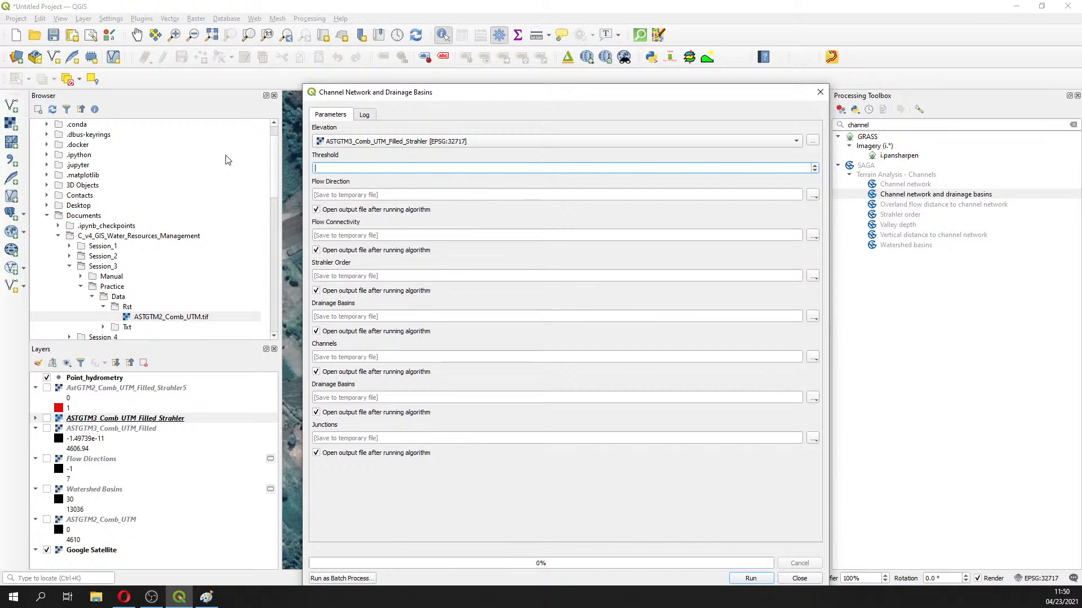
left_click(435, 142)
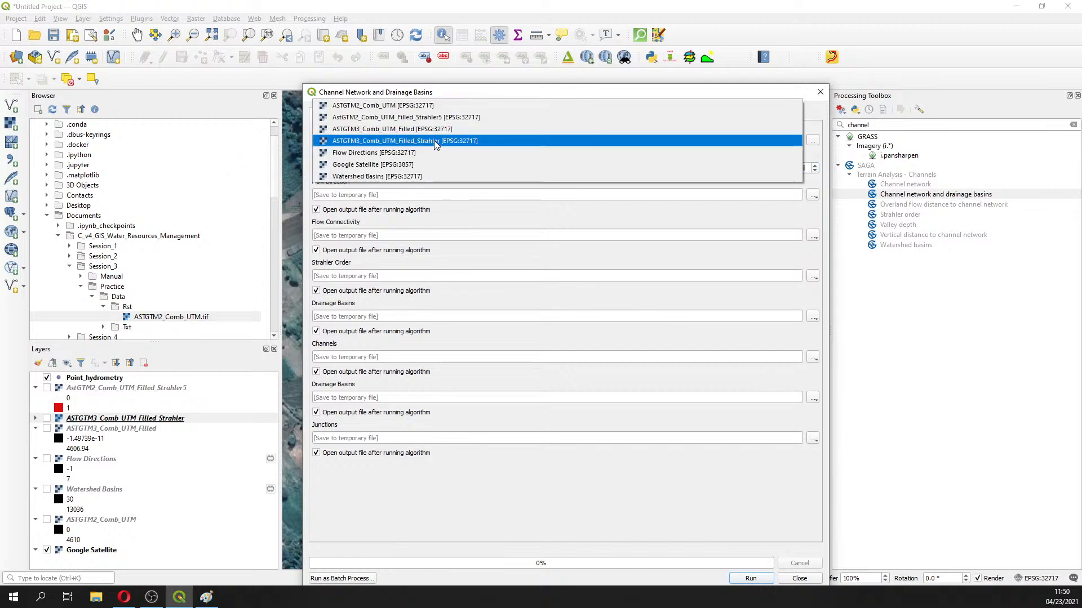
left_click(429, 129)
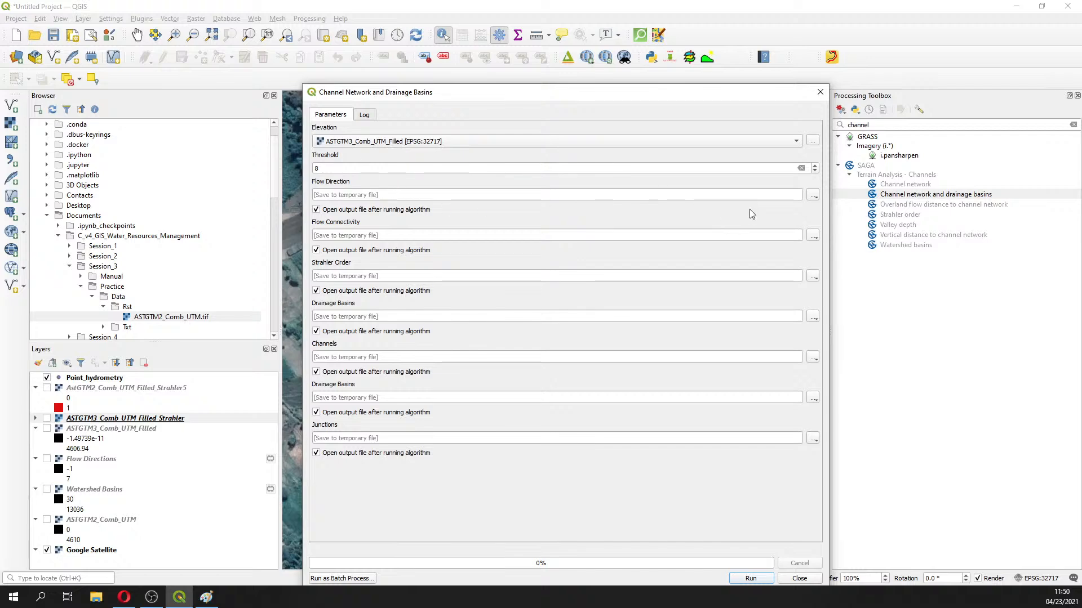
Save the Flow Direction output to Session3/Rst/flowdir.sdat
left_click(812, 195)
left_click(822, 221)
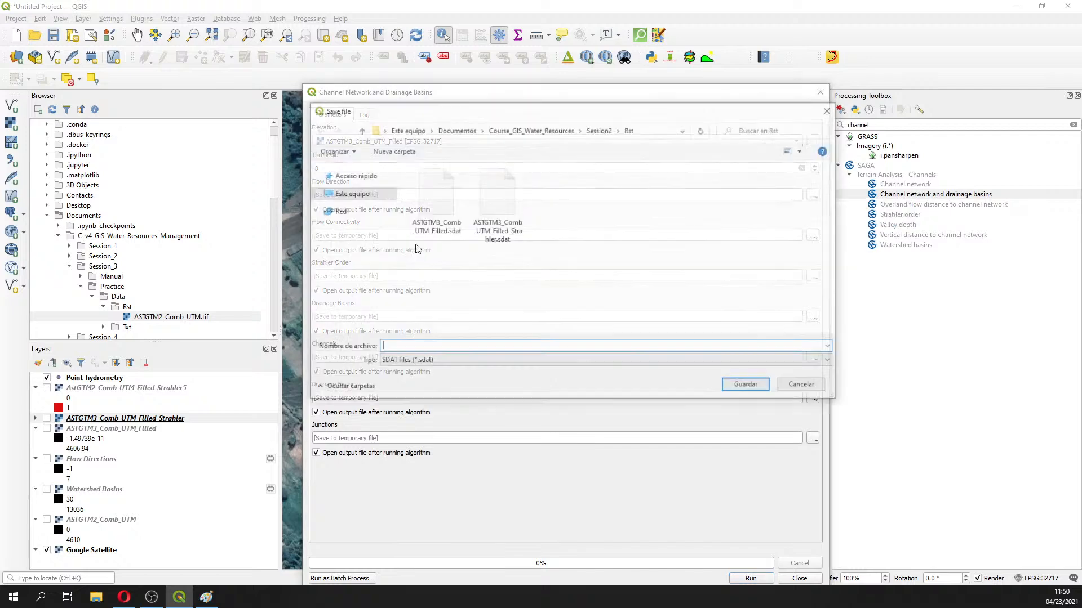
left_click(570, 133)
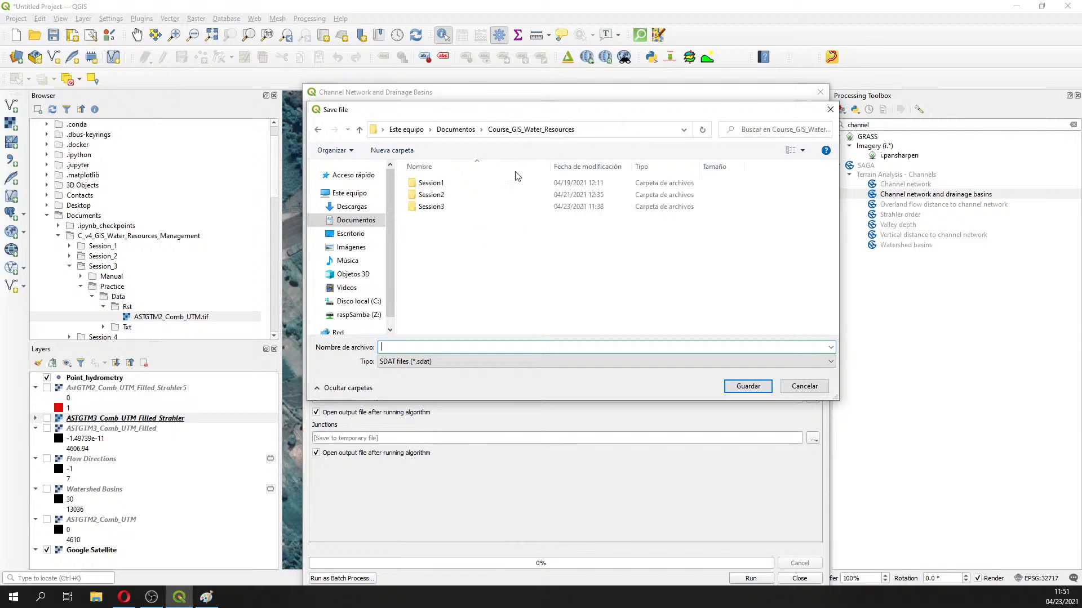
double_click(439, 207)
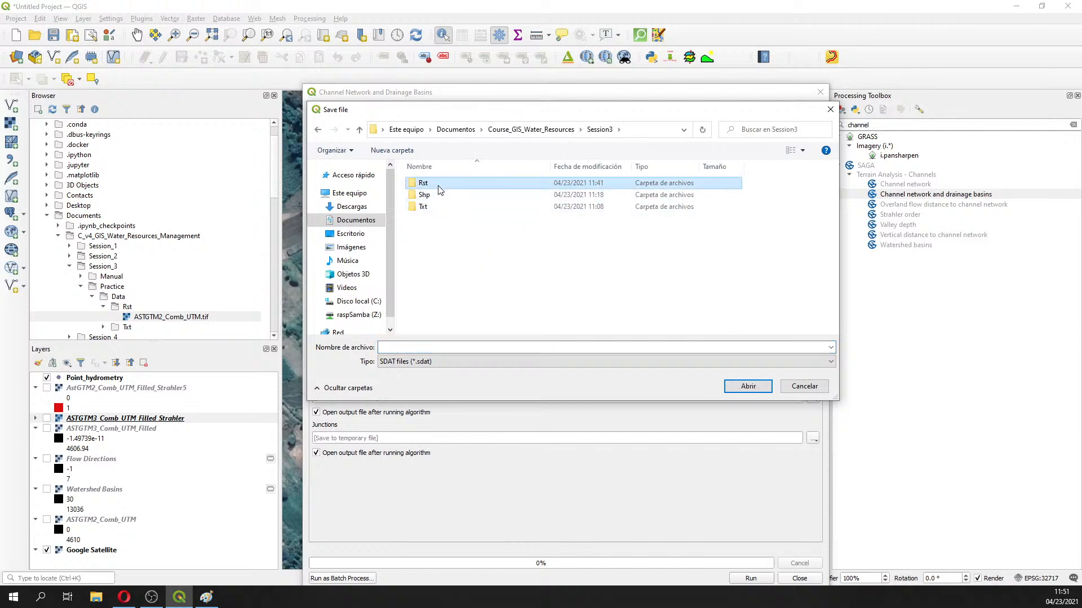
double_click(428, 184)
left_click(433, 344)
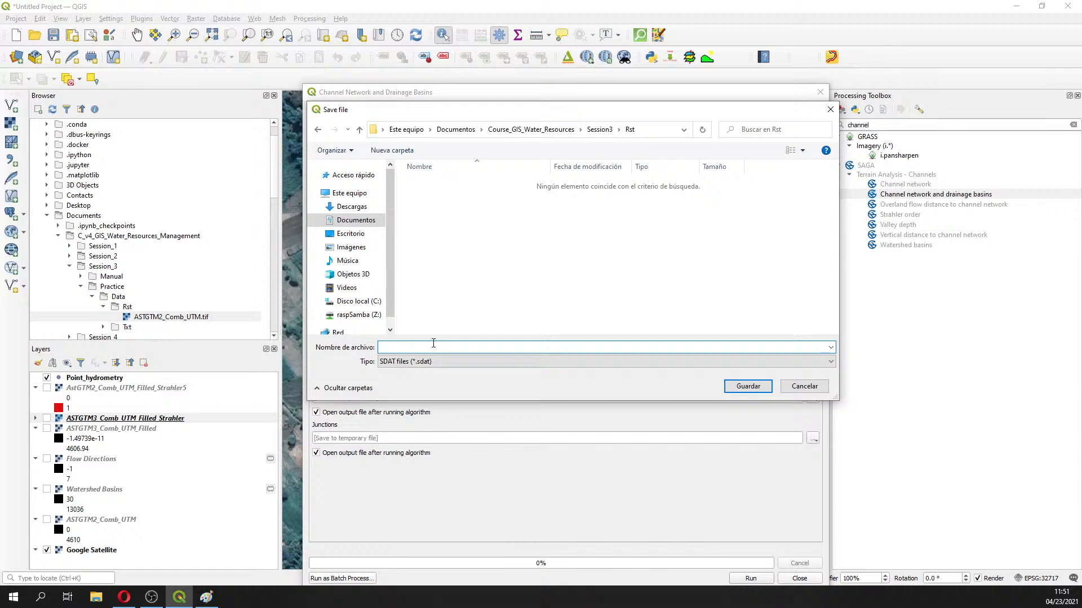
type("F")
type("flo")
type("wf")
type("d")
type("ir")
left_click(749, 386)
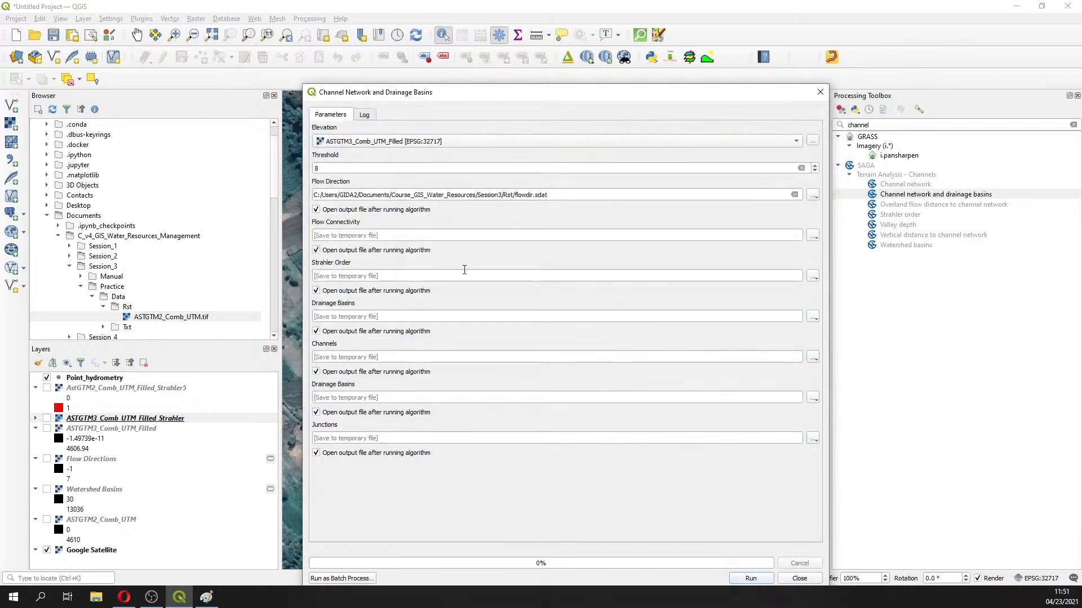
Turn off auto-loading for the flow connectivity, Strahler order and drainage basins outputs
left_click(316, 250)
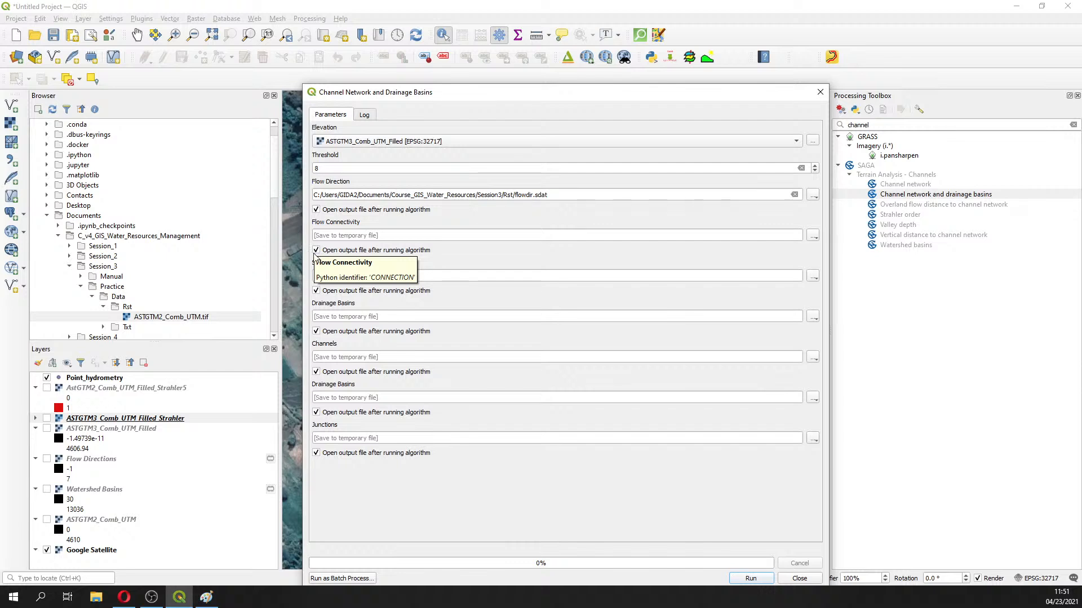
left_click(316, 290)
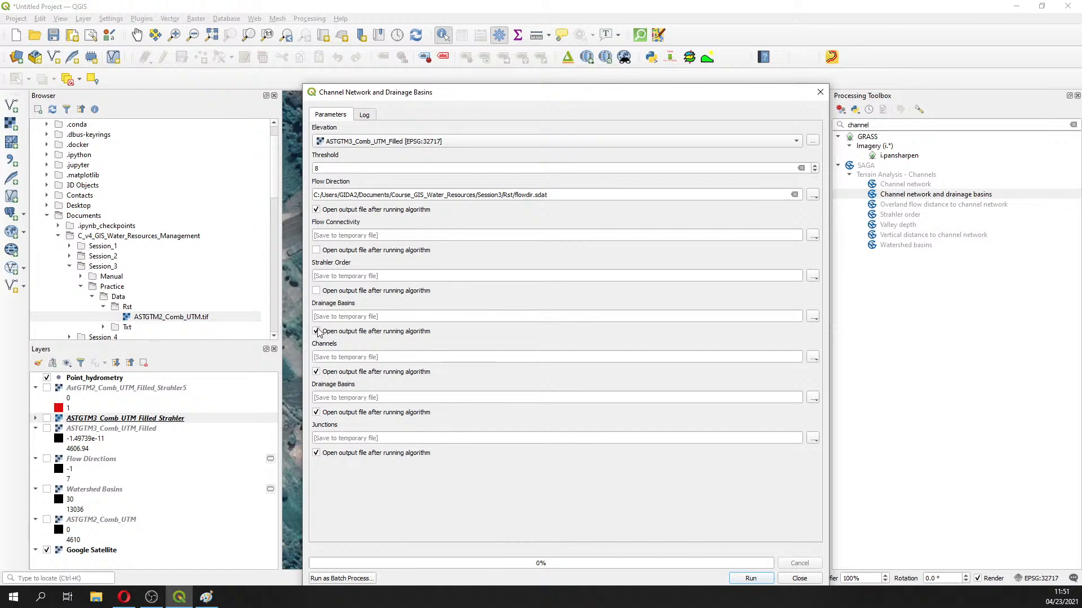
left_click(316, 332)
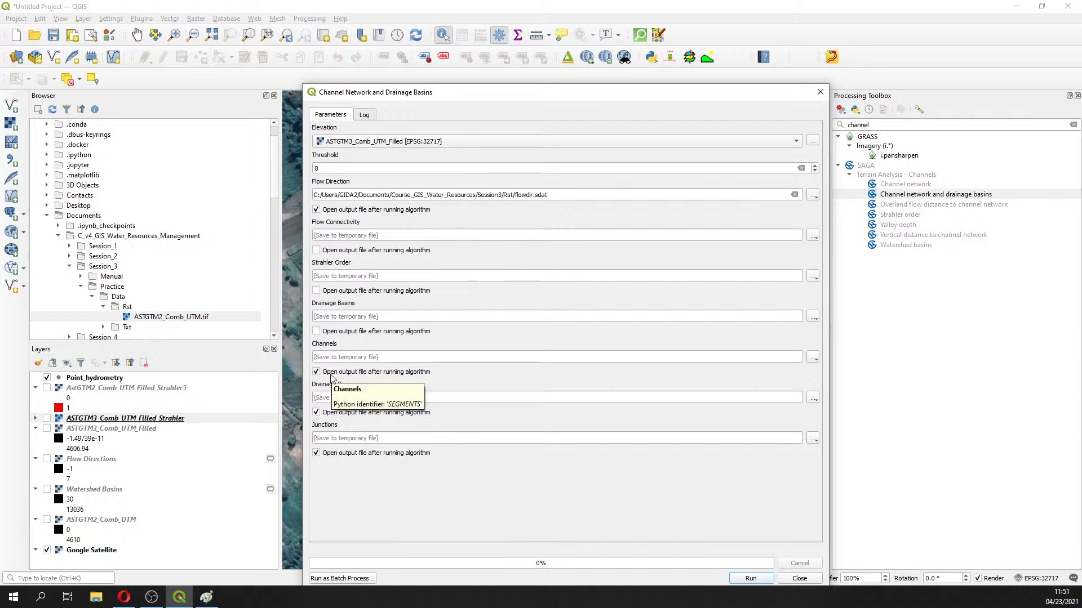
Save the channels output as Rios_UTM.shp in the Session3 Shp folder
left_click(813, 359)
left_click(827, 382)
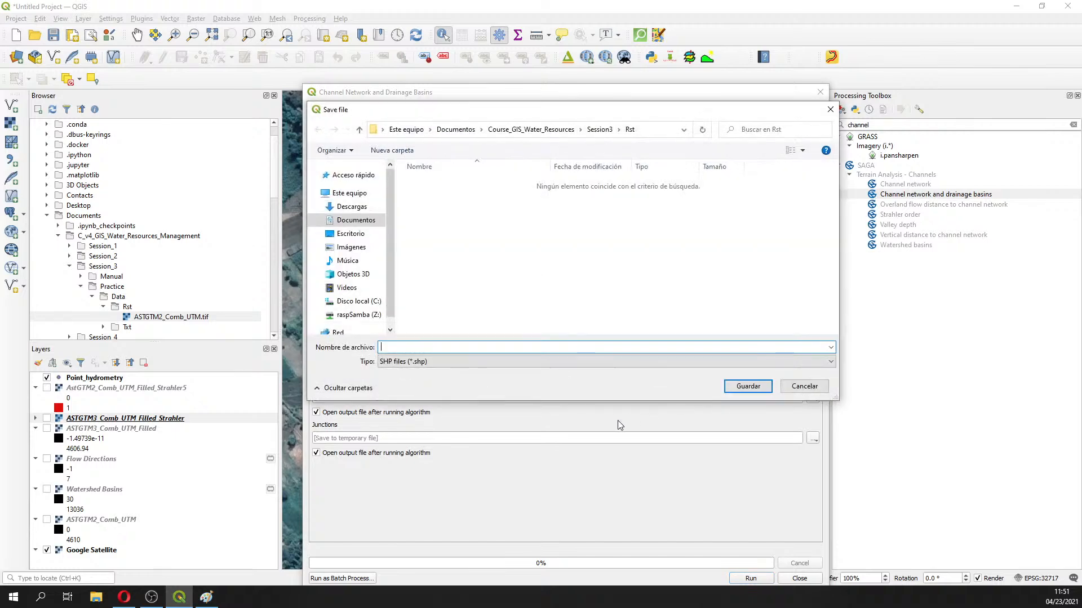
left_click(599, 129)
double_click(423, 194)
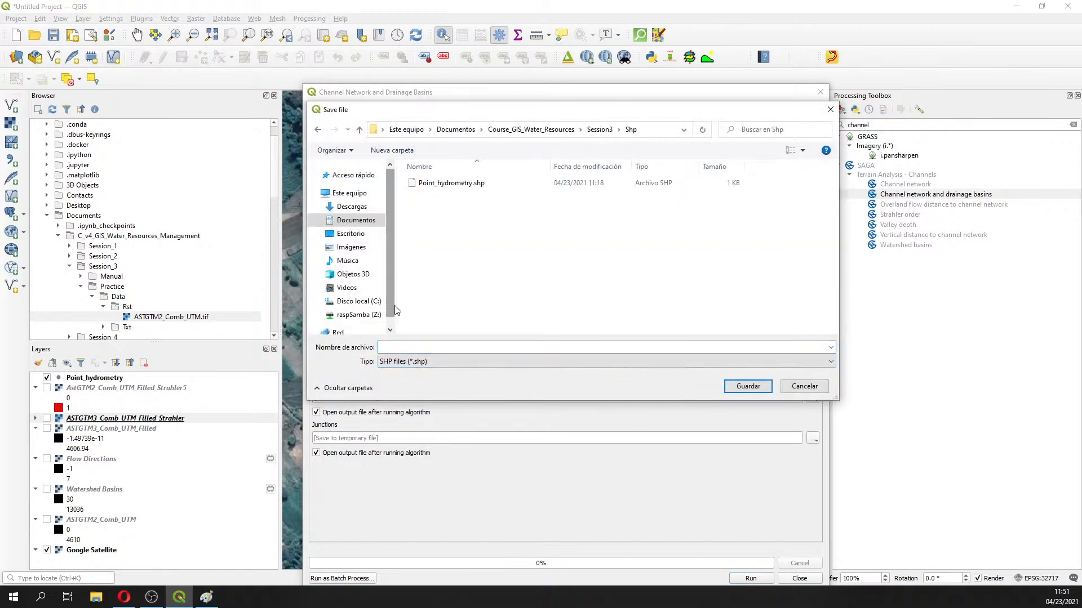
left_click(429, 346)
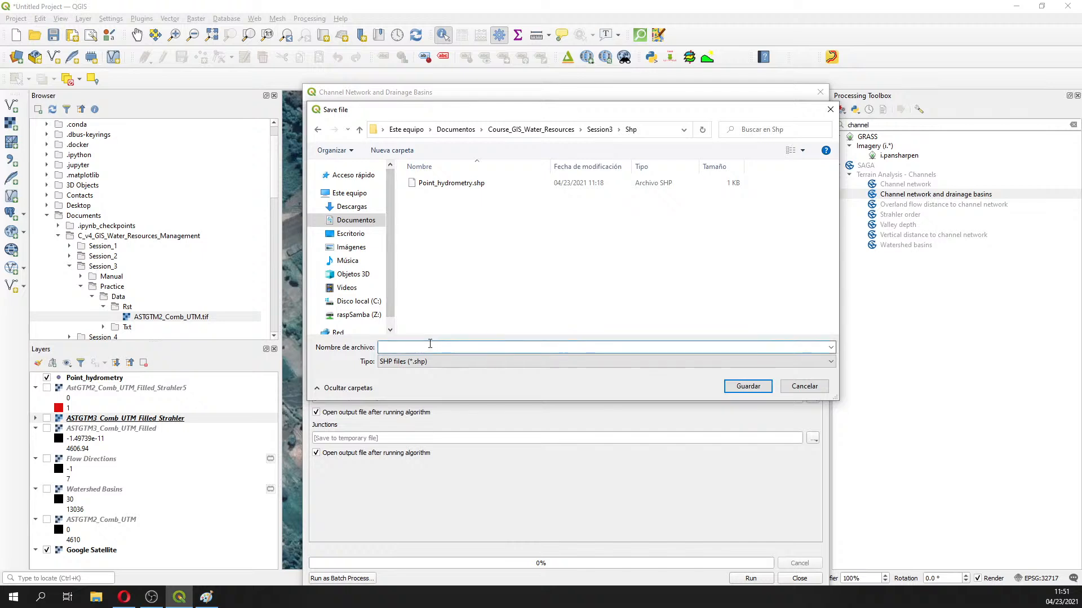
type("Rios_UTM")
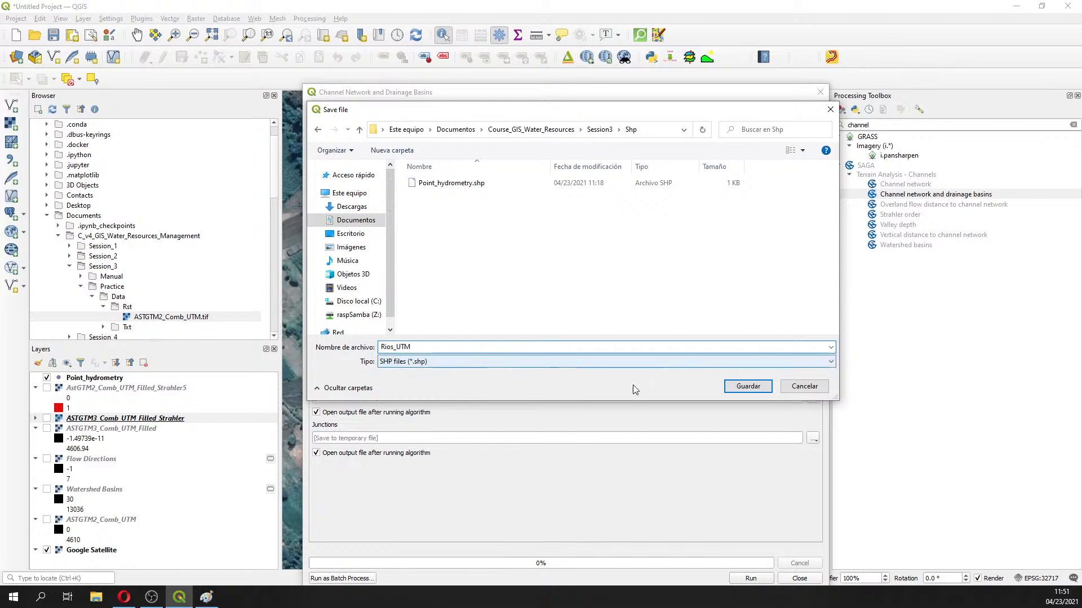
left_click(754, 386)
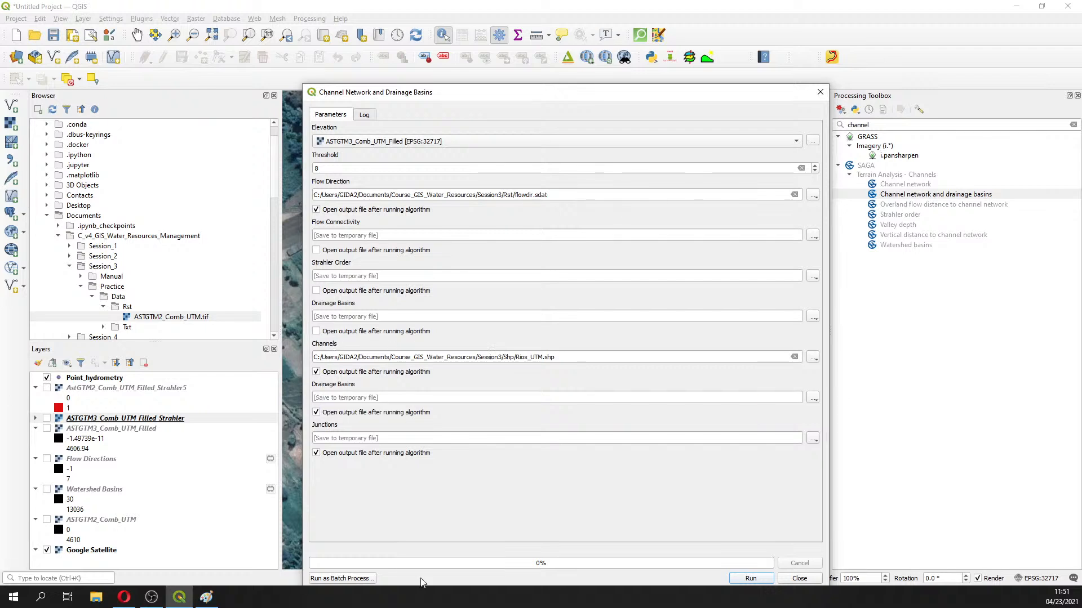
Save drainage basins as Cuencas_UTM.shp in the Shp folder and turn off loading the junctions output
left_click(815, 399)
left_click(833, 423)
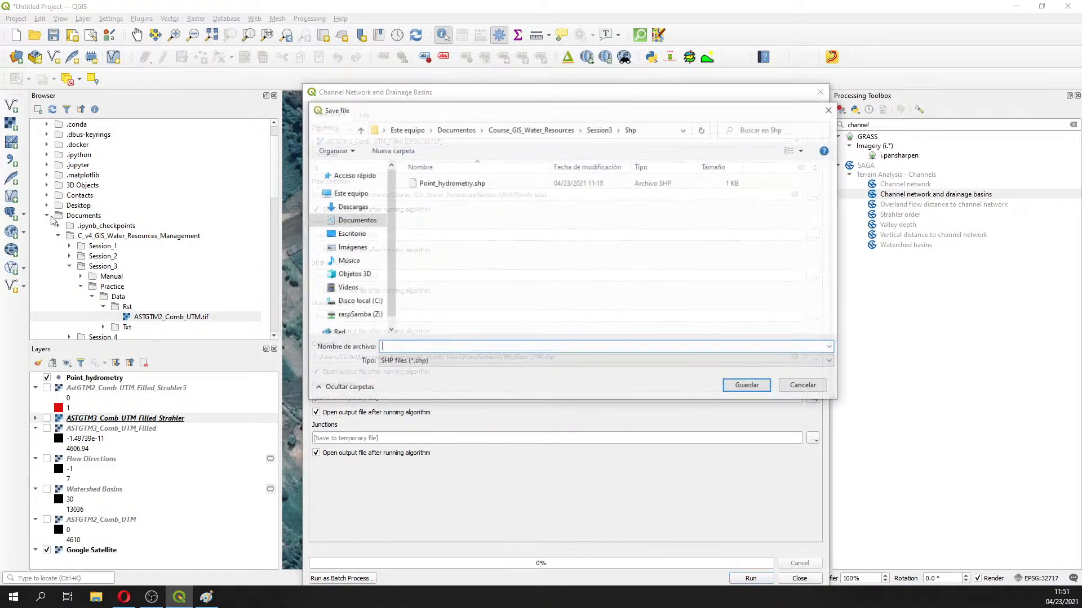
left_click(542, 136)
double_click(434, 195)
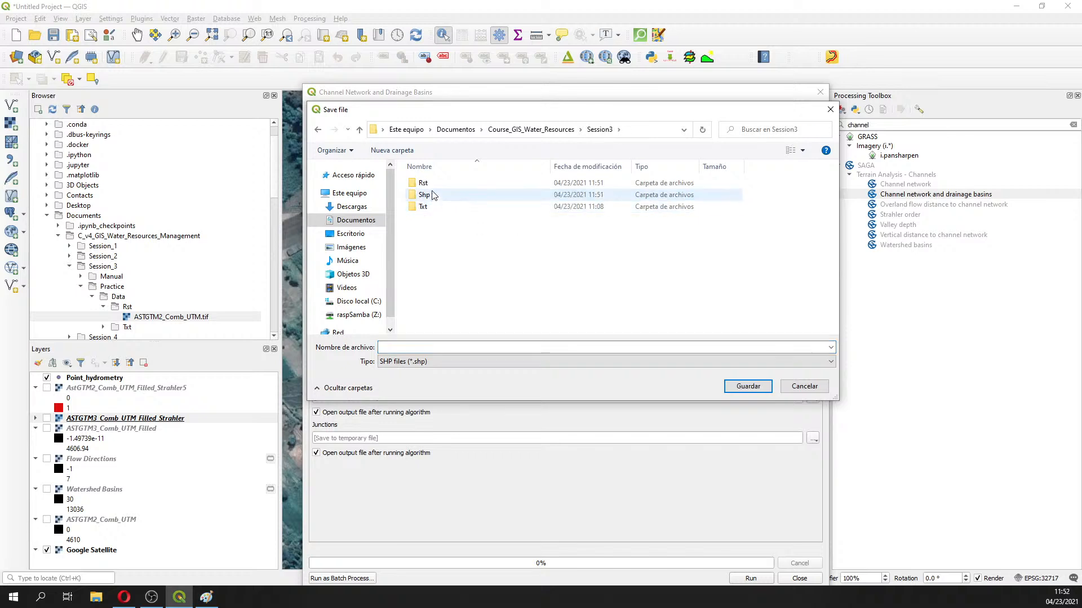
double_click(434, 195)
left_click(415, 345)
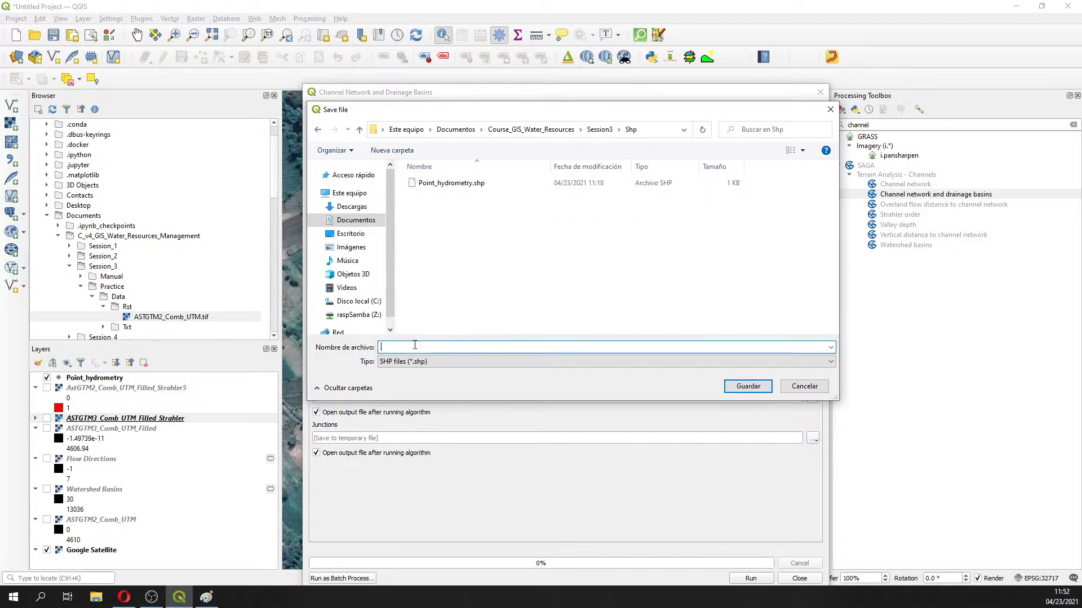
type("Cuencas_UTM")
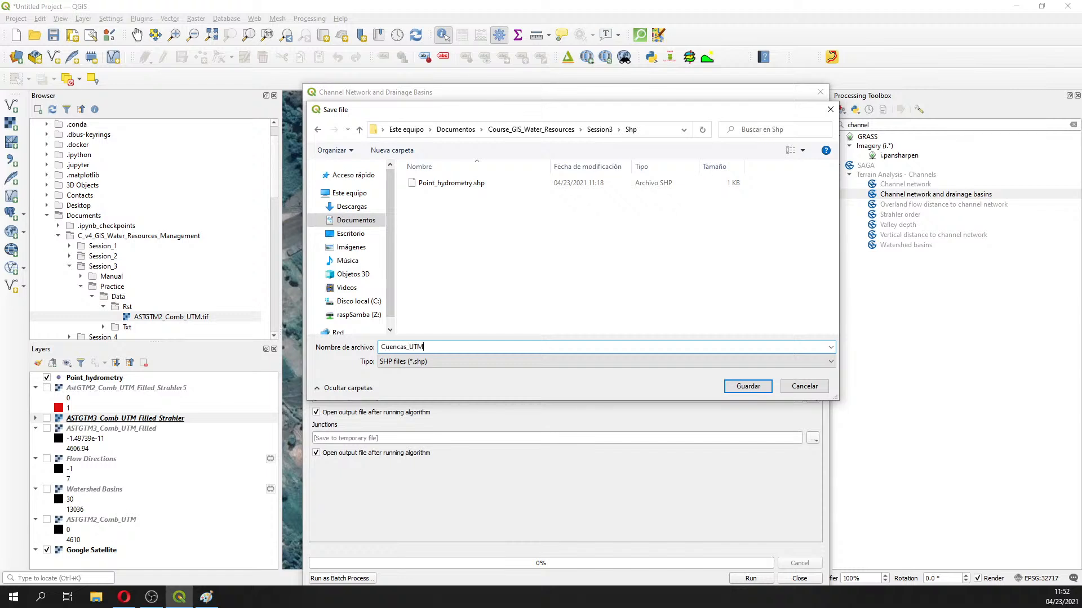
left_click(747, 386)
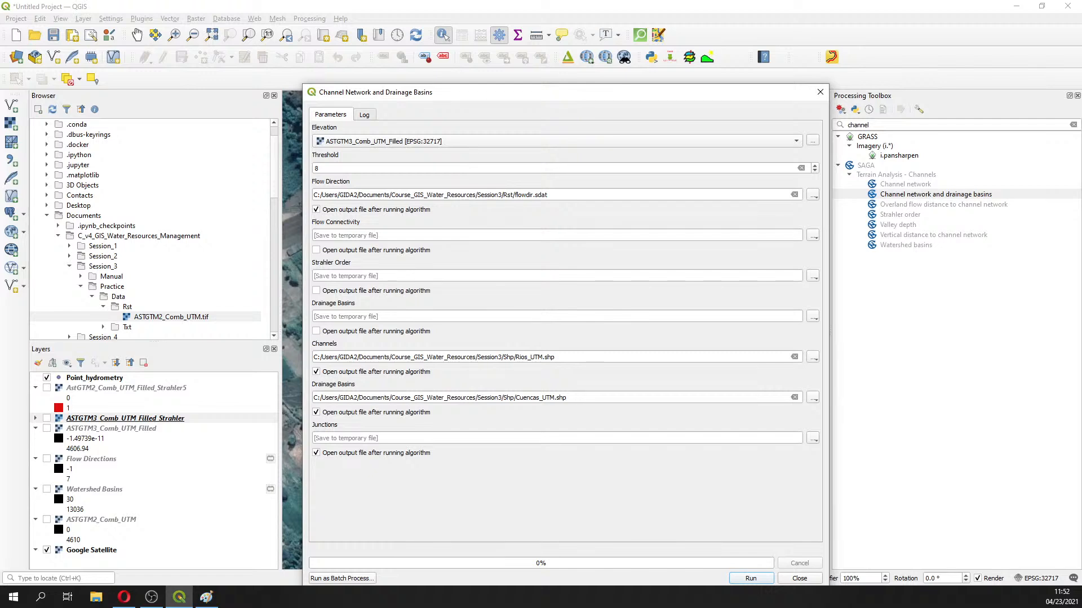
left_click(316, 453)
key("alt+Tab")
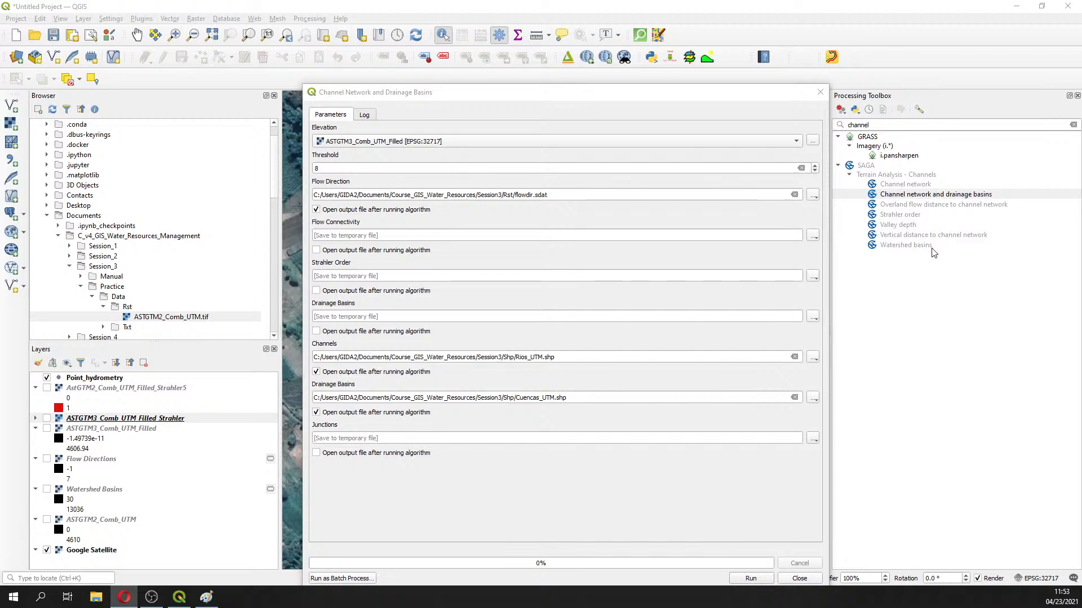
left_click_drag(505, 100, 434, 44)
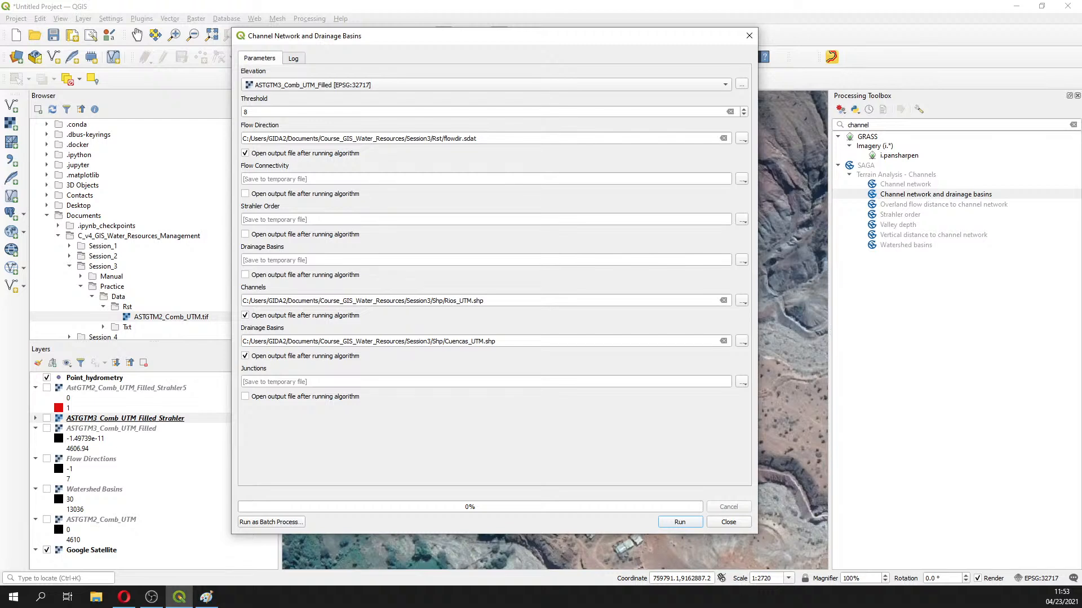
double_click(249, 112)
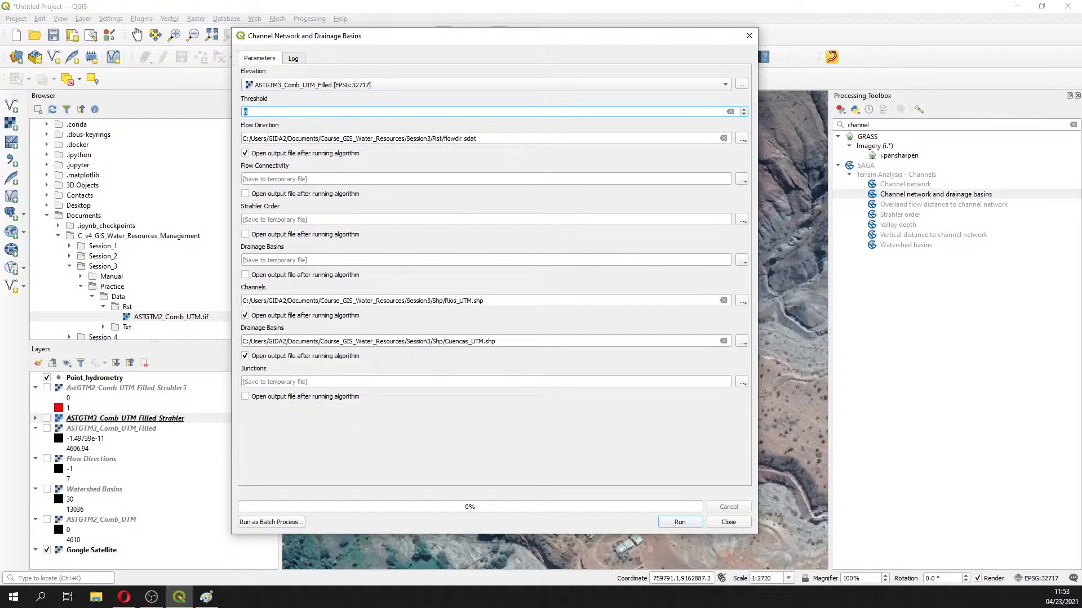
key("alt+Tab")
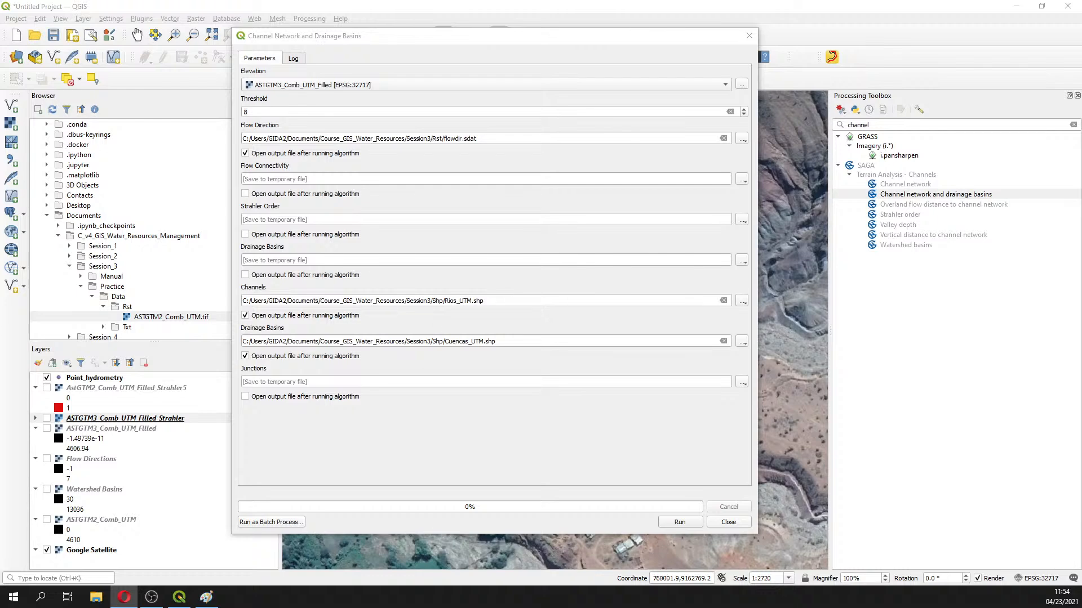
Run Channel Network and Drainage Basins to produce the flowdir, Rios_UTM and Cuencas_UTM layers
left_click(683, 522)
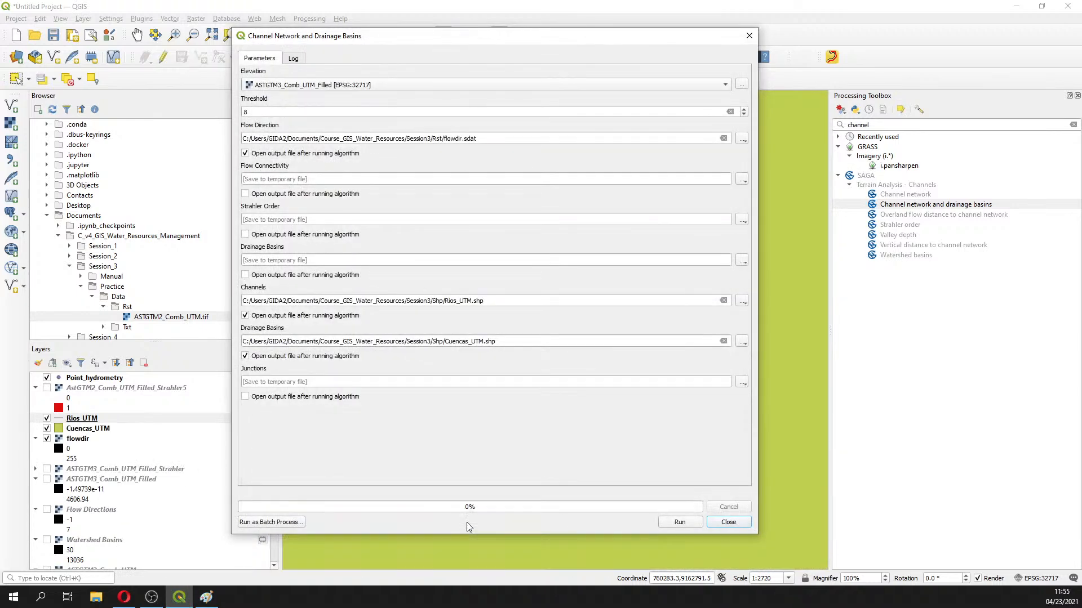
Close the finished tool and zoom the map to the Rios_UTM layer extent
left_click(748, 36)
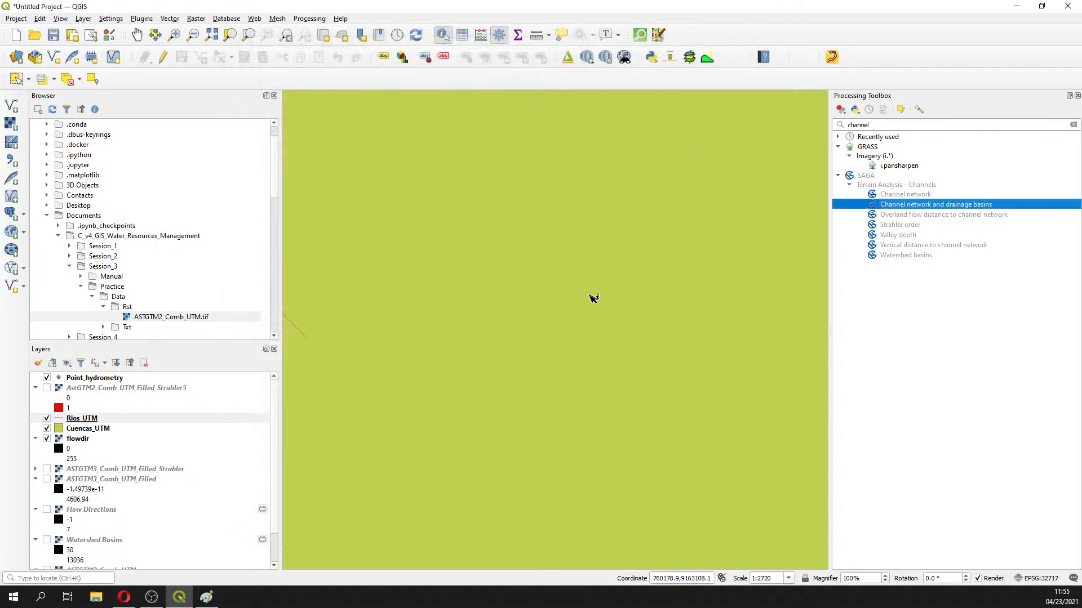
scroll(473, 404, "down", 3)
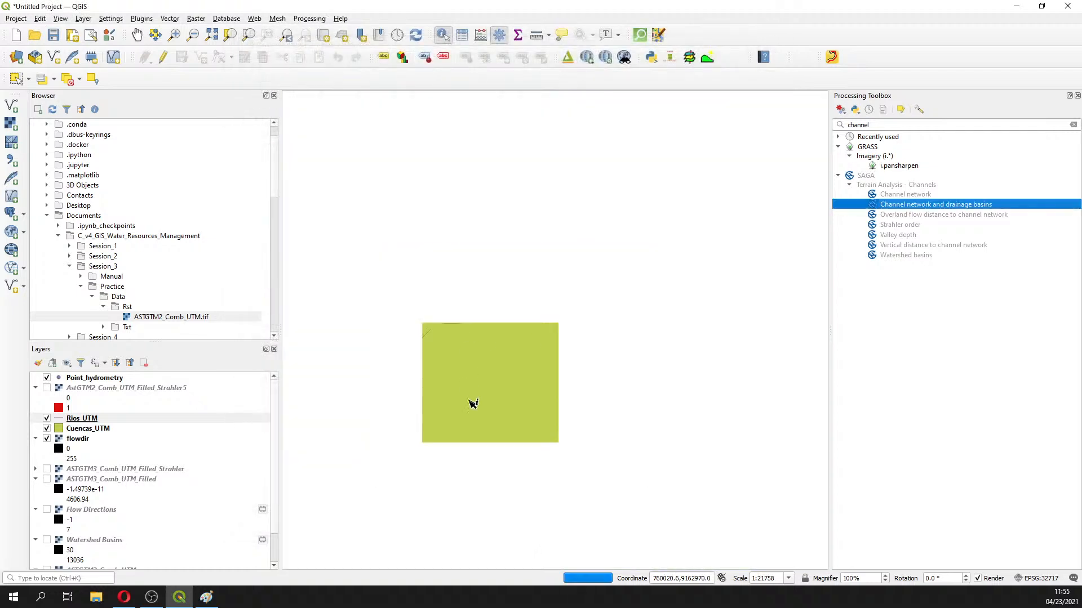
scroll(473, 404, "down", 2)
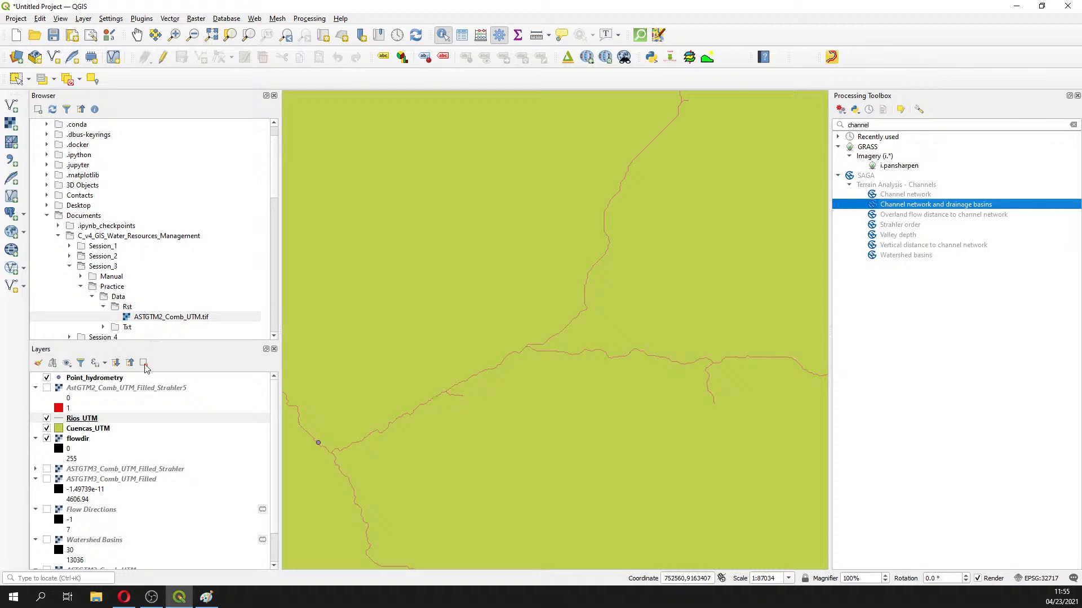
right_click(77, 424)
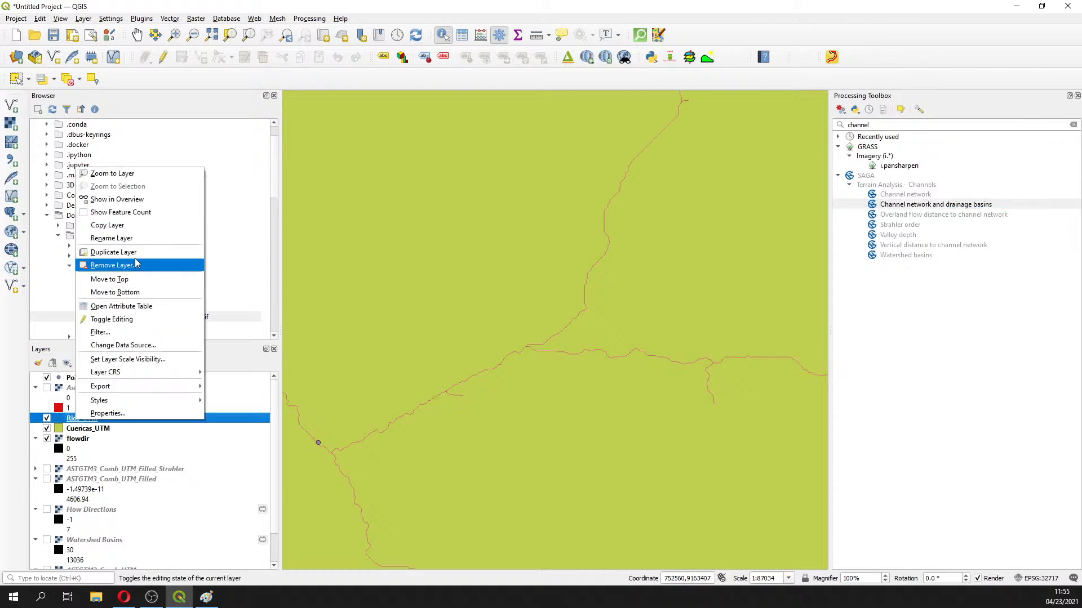
left_click(145, 173)
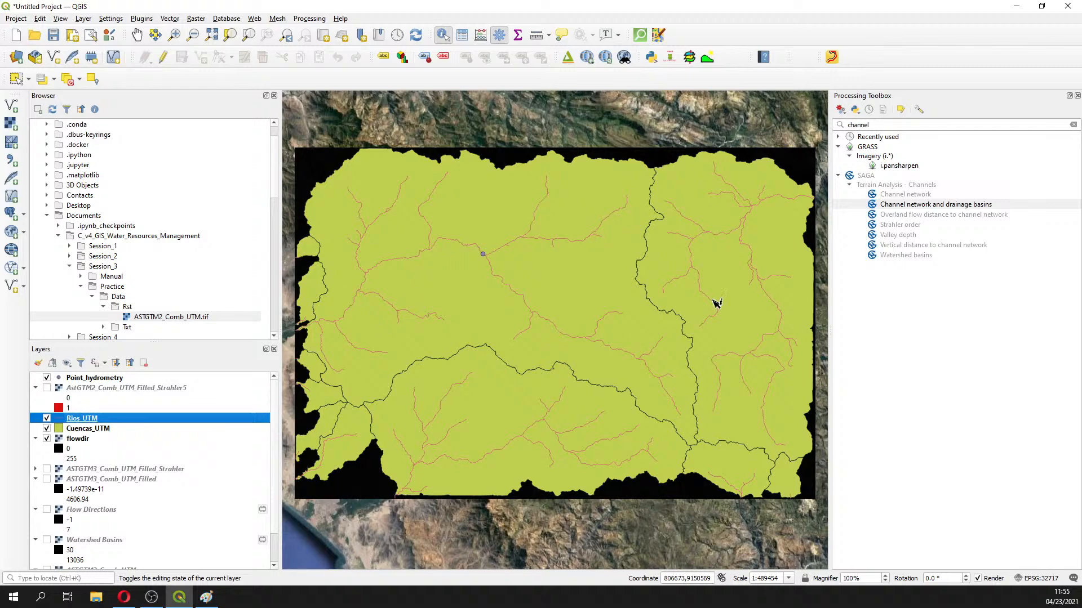
Toggle Rios_UTM and Cuencas_UTM off and back on, then select Point_hydrometry
left_click(46, 418)
left_click(47, 429)
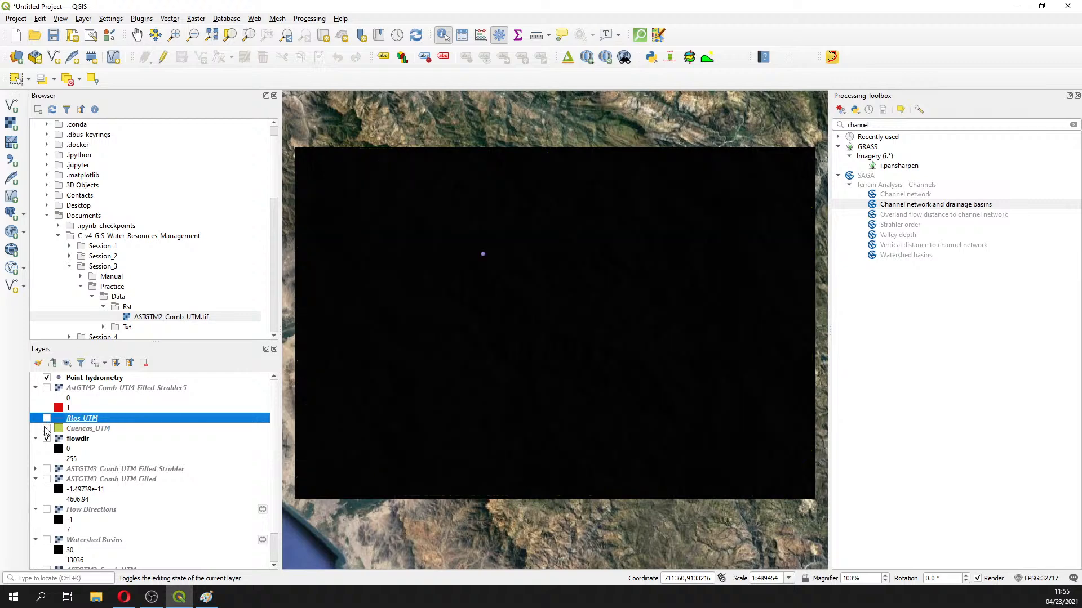
scroll(568, 376, "up", 1)
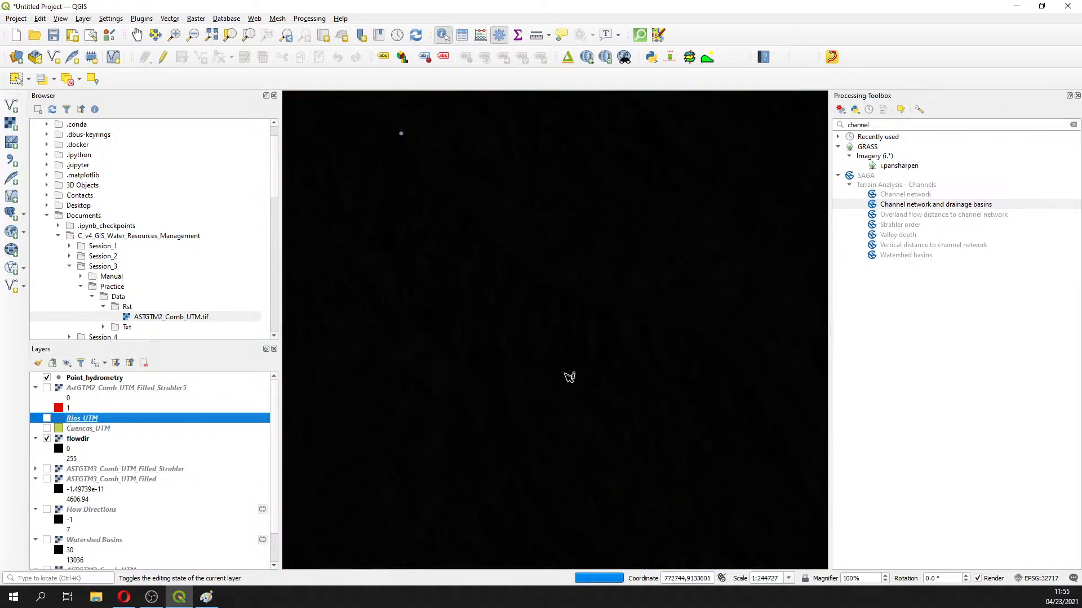
scroll(569, 377, "up", 1)
scroll(569, 377, "up", 1)
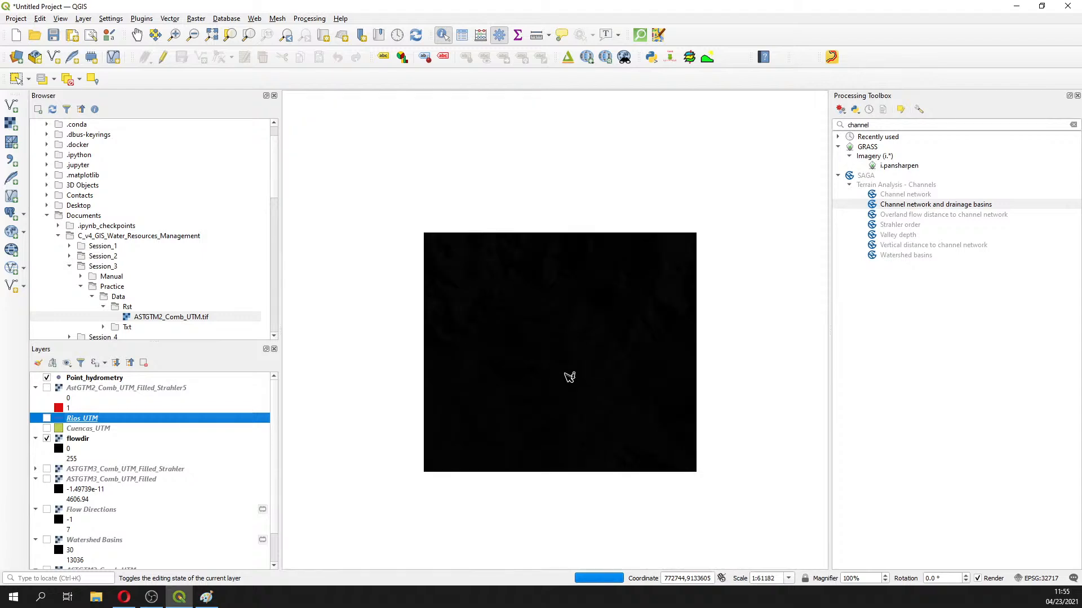
scroll(569, 376, "down", 3)
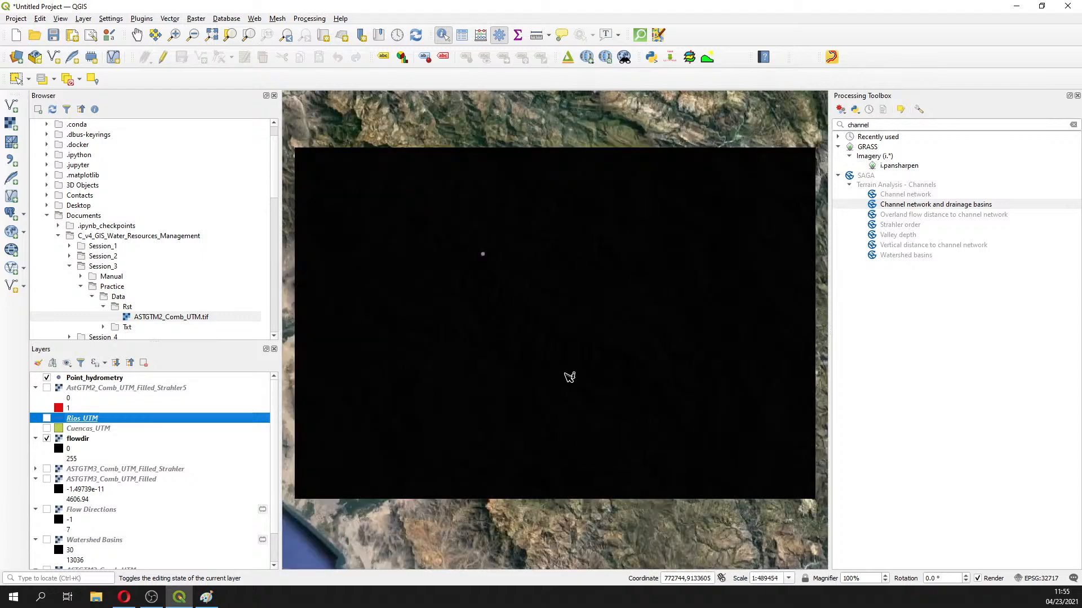
left_click(47, 428)
left_click(47, 419)
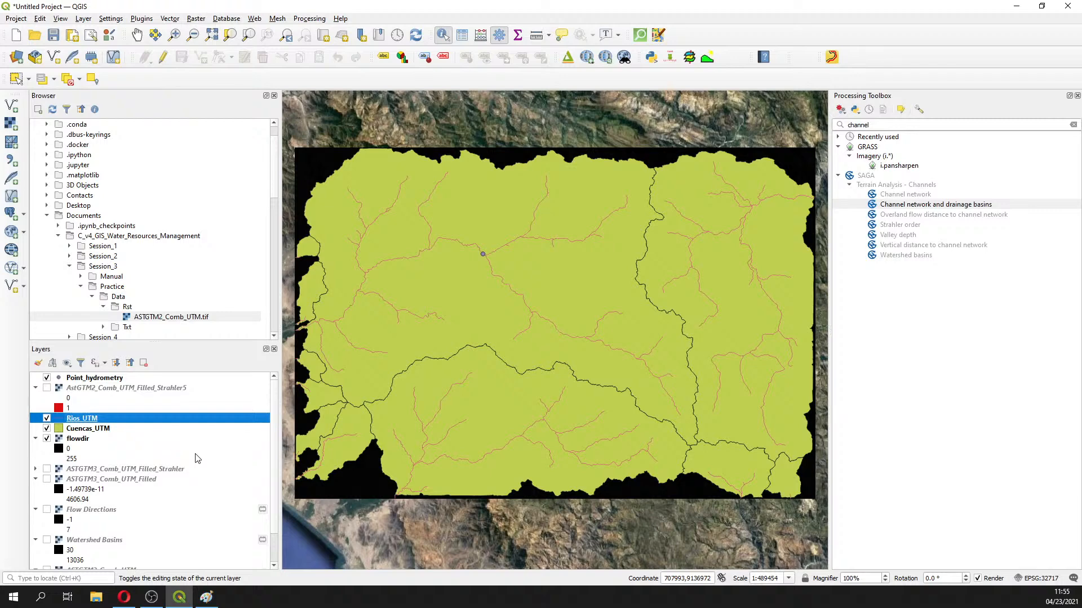
scroll(198, 458, "down", 1)
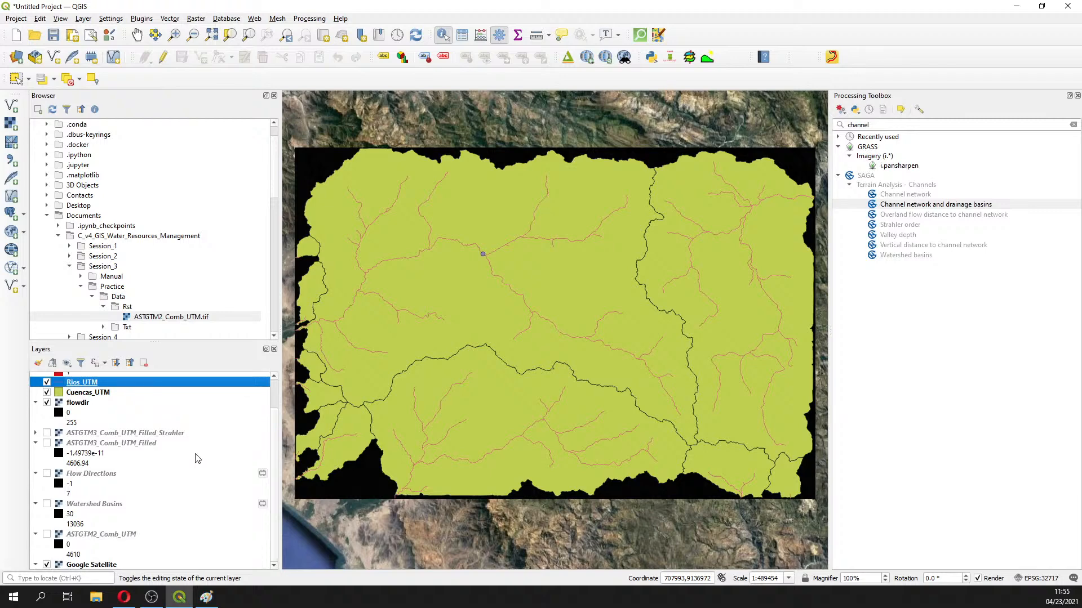
scroll(135, 428, "up", 1)
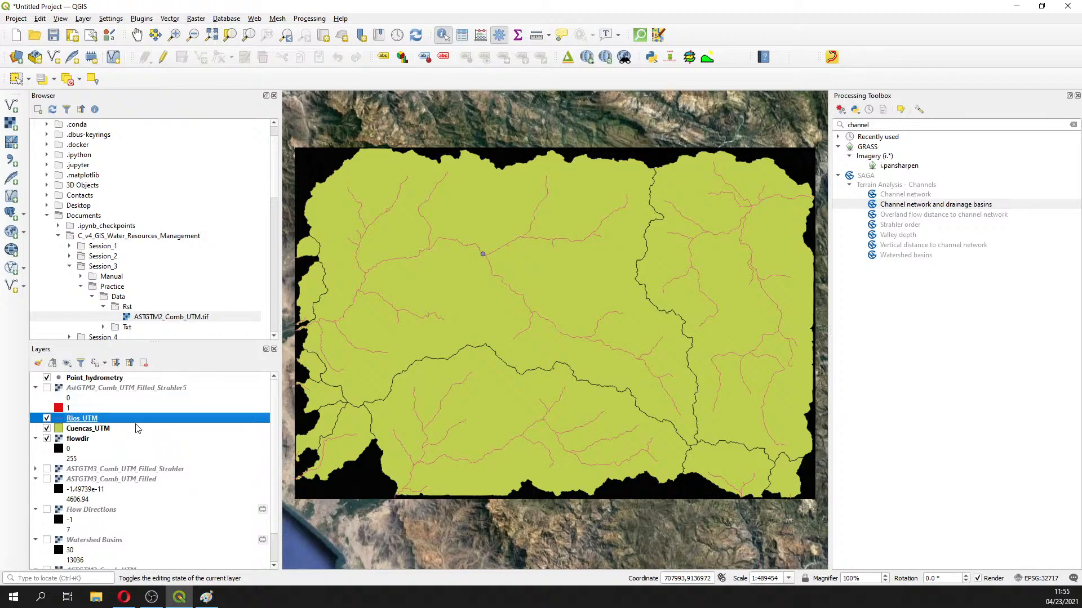
left_click(73, 379)
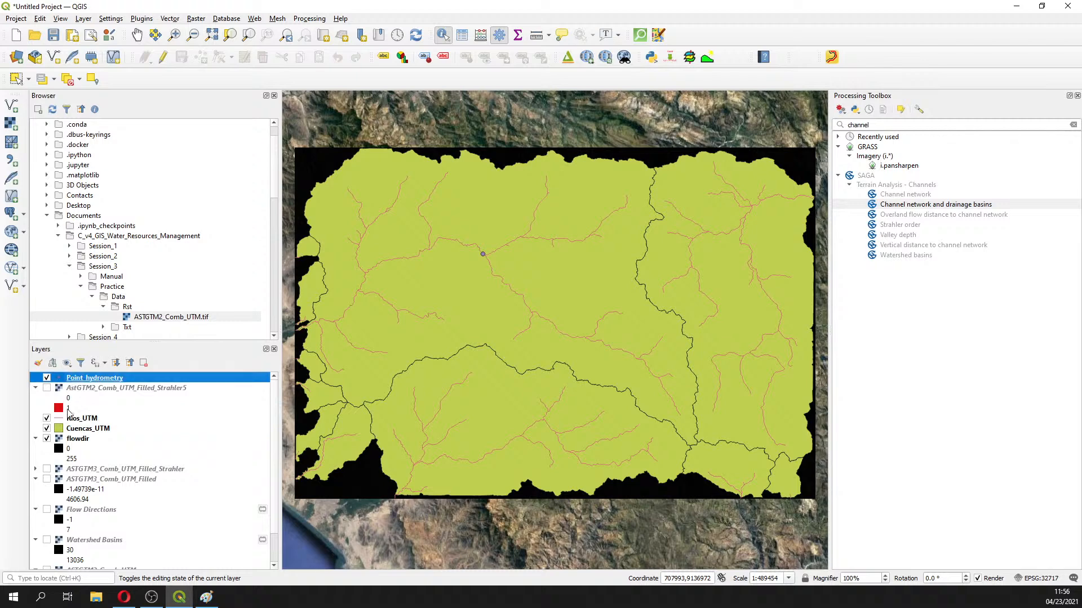
Group Point_hydrometry, Rios_UTM and Cuencas_UTM into a new group named Vector
left_click(71, 418, "ctrl")
left_click(81, 429, "ctrl")
right_click(80, 429)
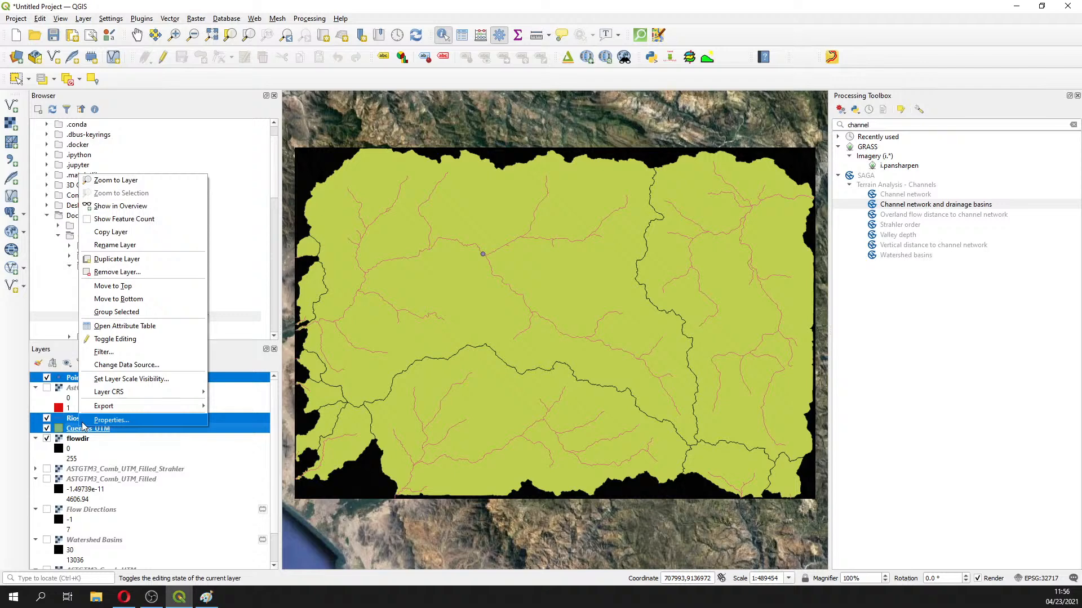
left_click(116, 312)
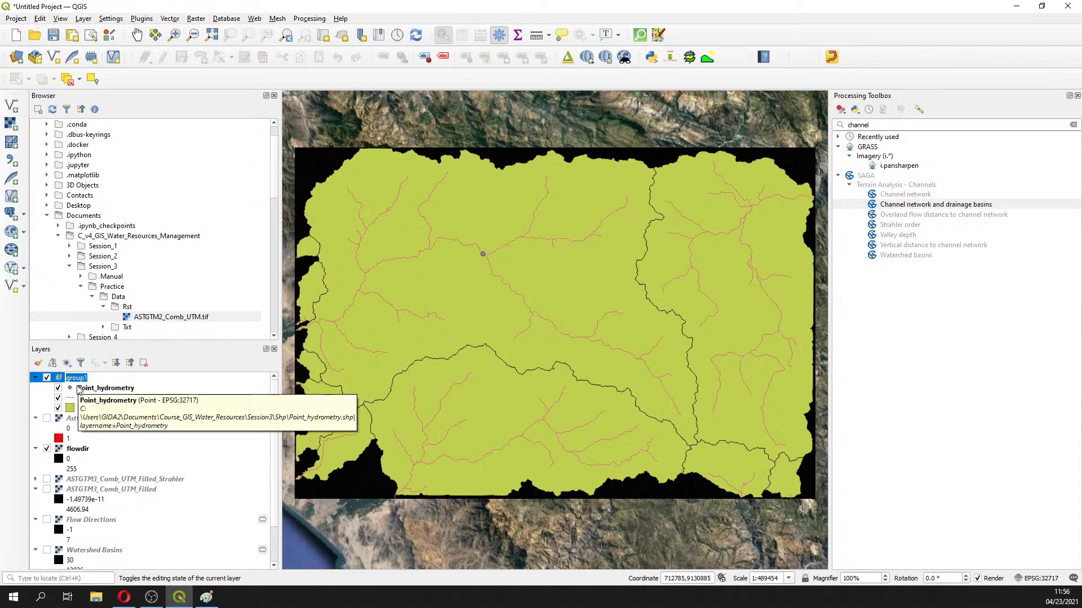
type("Vector")
key("Return")
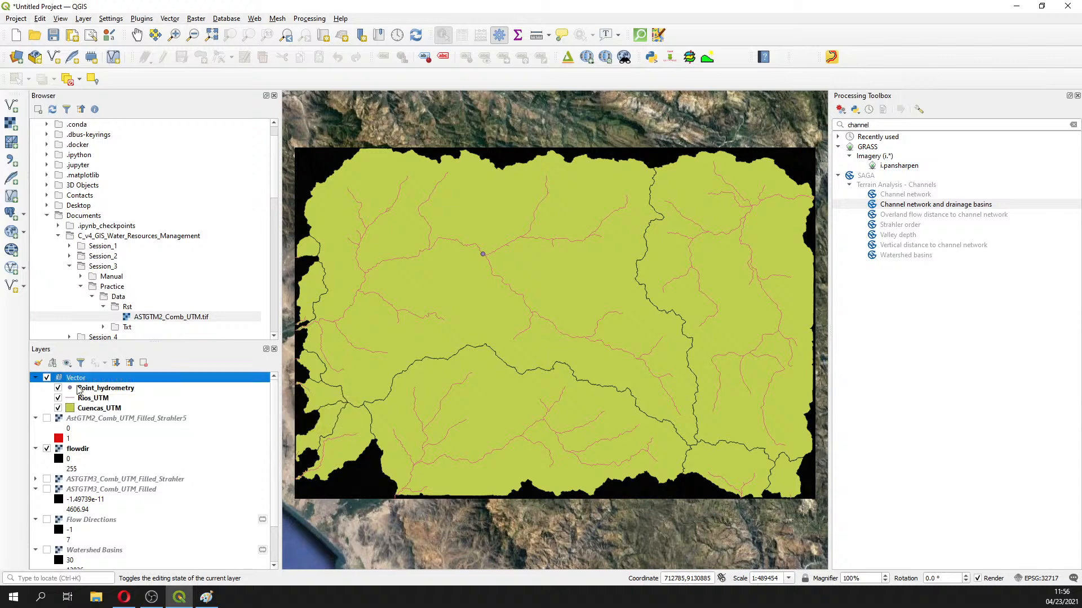
Gather the seven raster layers, including flowdir and Watershed Basins, into a collapsed Raster group
left_click(117, 424)
left_click(78, 449, "ctrl")
left_click(79, 479, "ctrl")
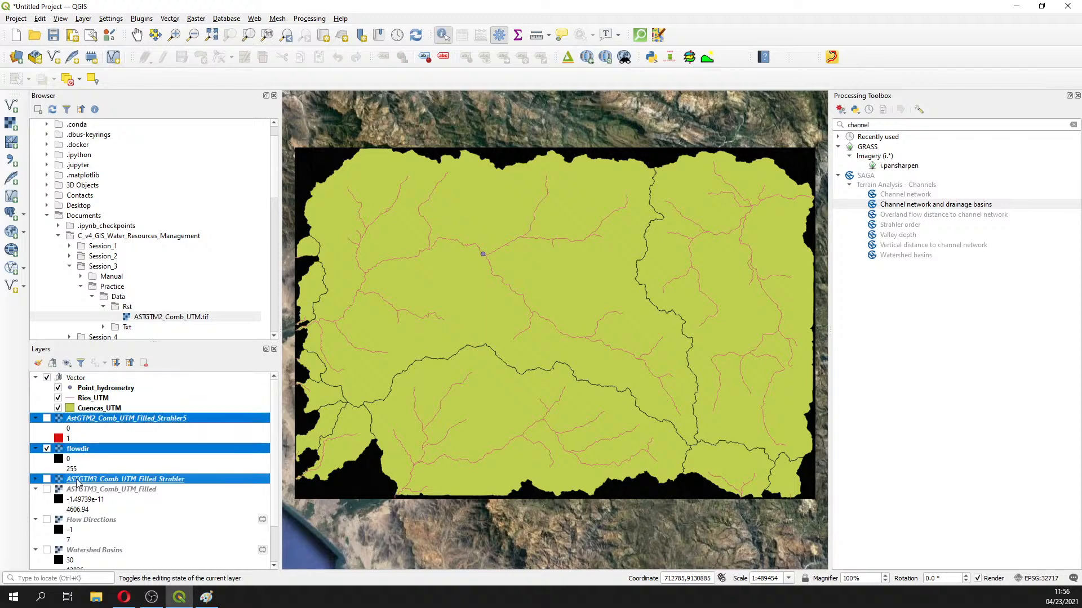
left_click(79, 490, "ctrl")
left_click(80, 519, "ctrl")
scroll(80, 517, "down", 1)
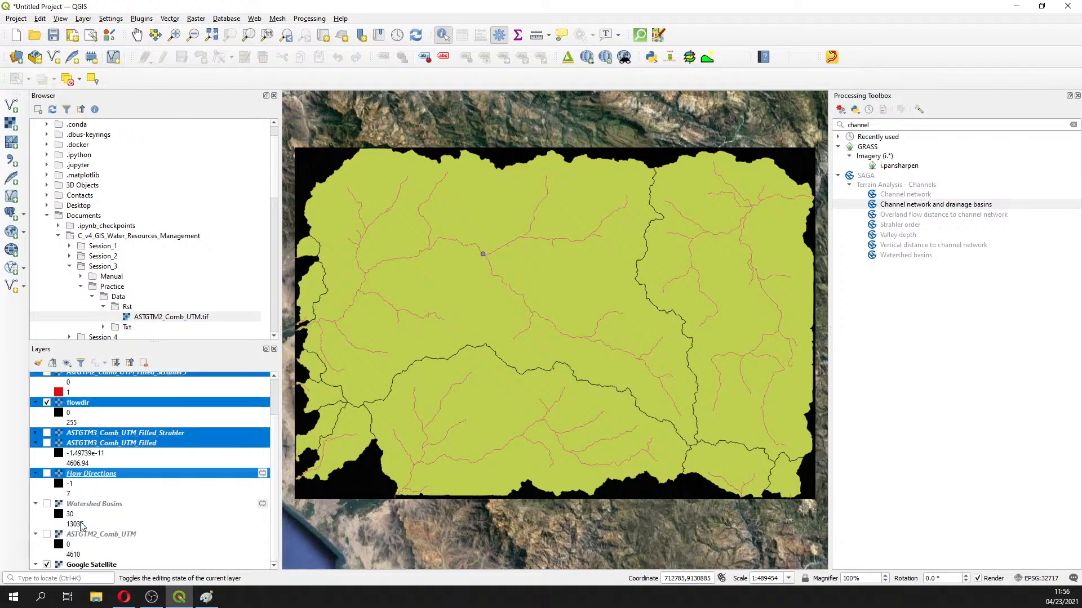
left_click(85, 505, "ctrl")
left_click(85, 534, "ctrl")
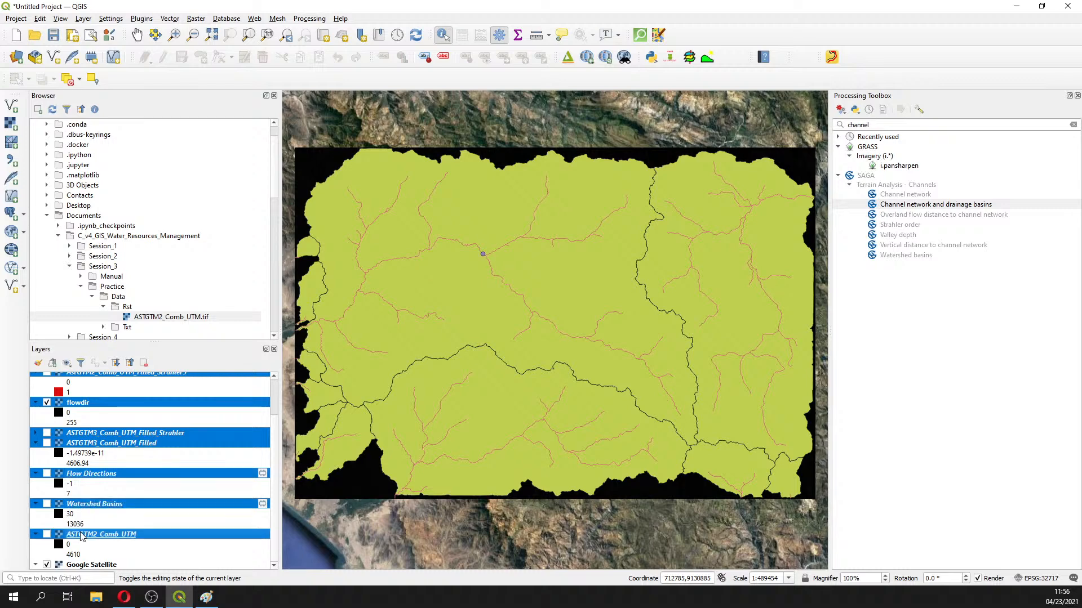
right_click(84, 533)
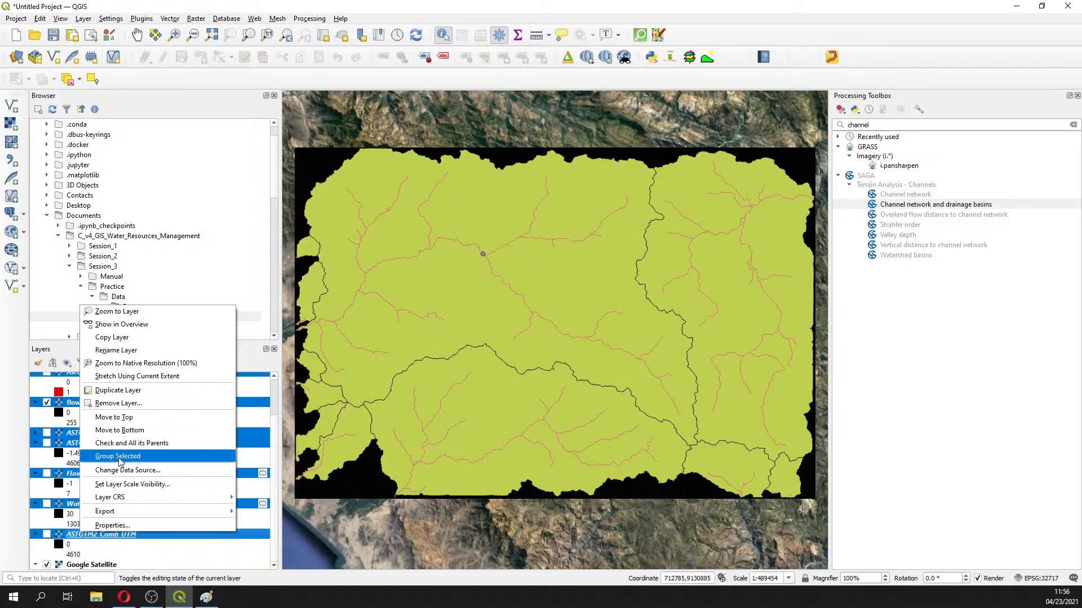
left_click(118, 456)
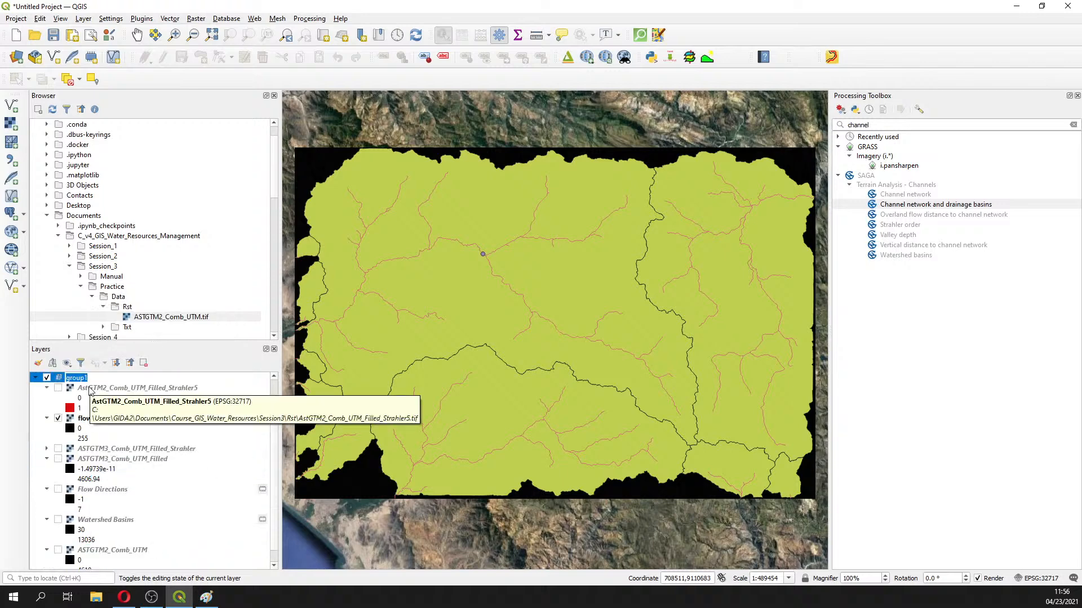
type("Raster")
key("Return")
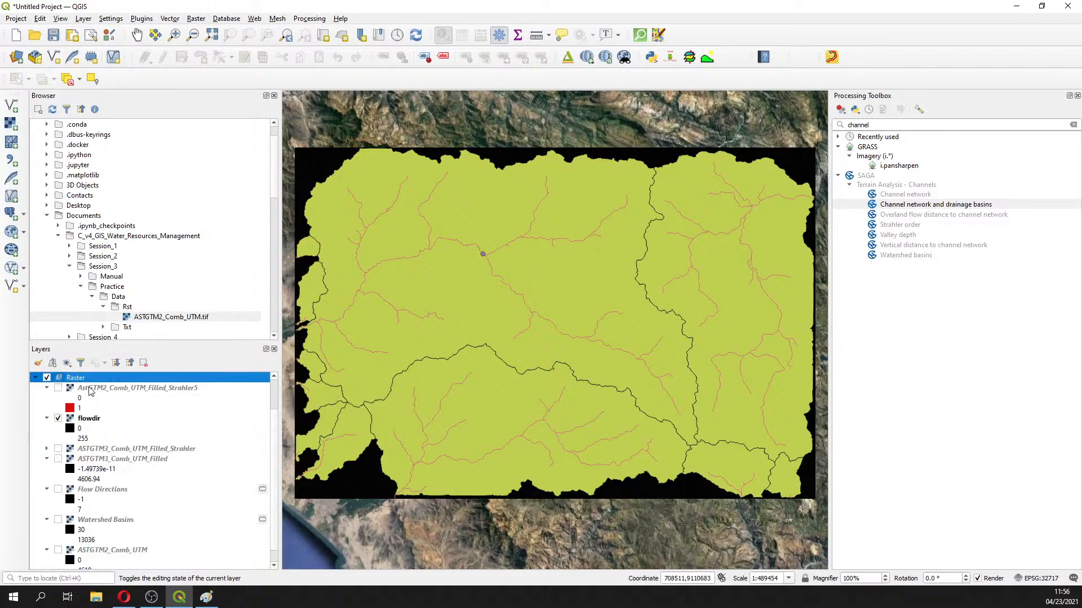
left_click(35, 378)
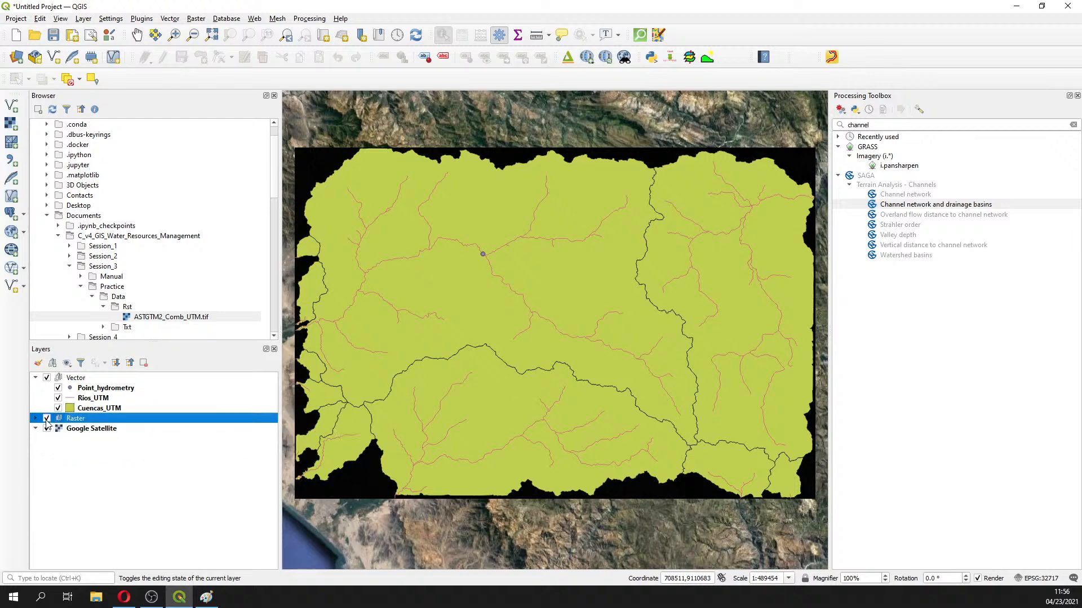
Hide the Raster group, Point_hydrometry and Cuencas_UTM, leaving Rios_UTM visible over Google Satellite
left_click(47, 420)
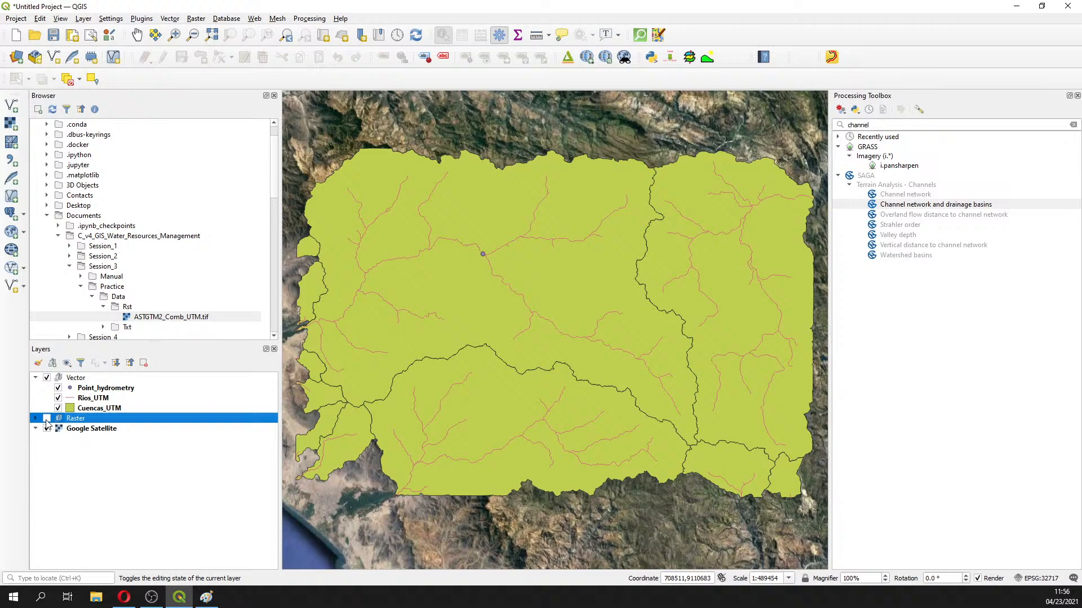
left_click(47, 378)
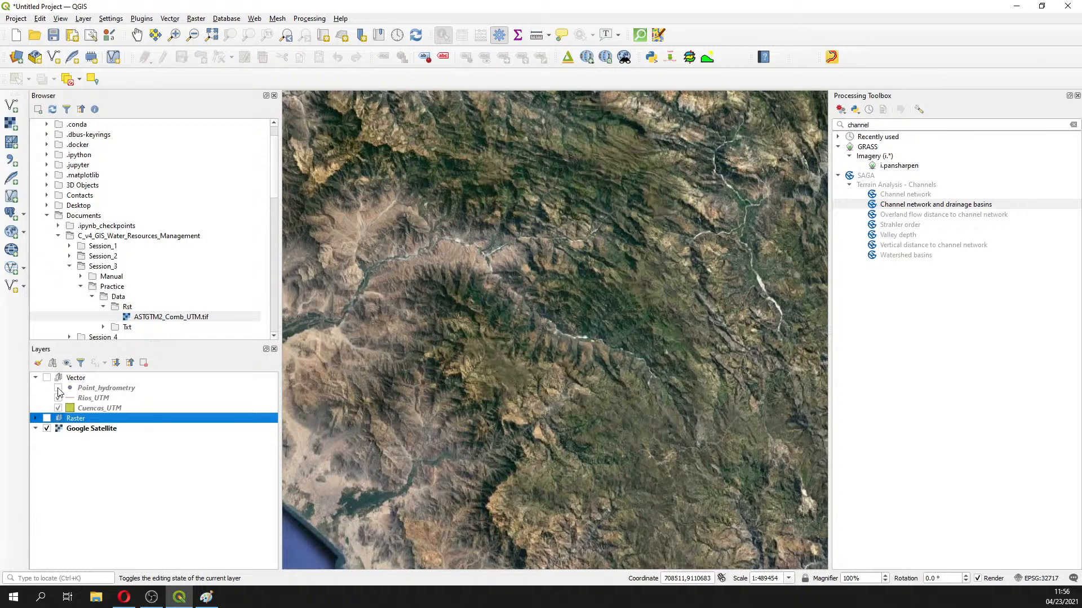
left_click(58, 388)
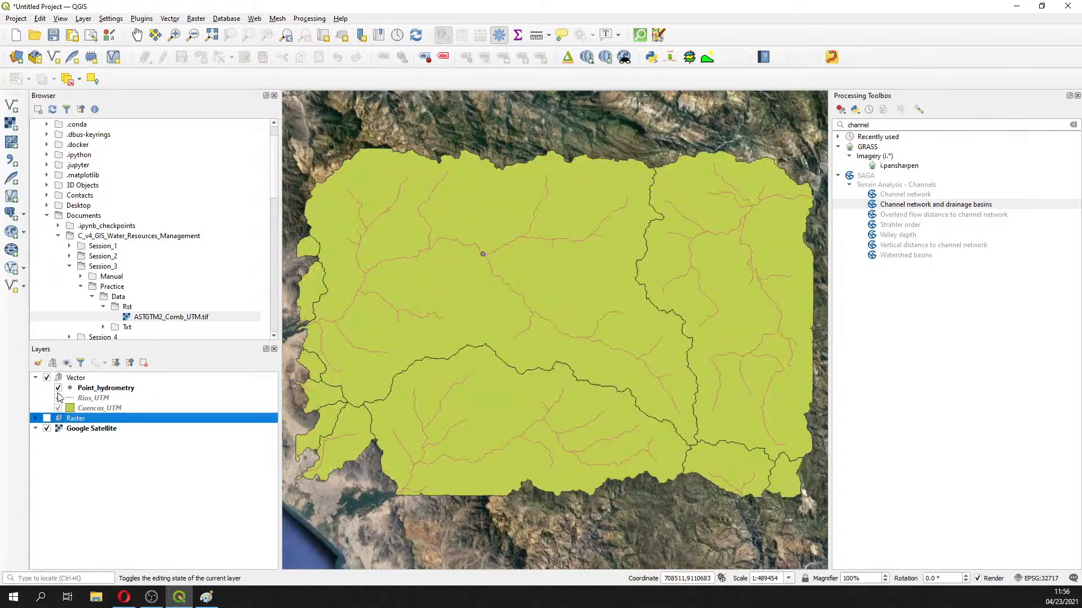
left_click(58, 398)
left_click(58, 409)
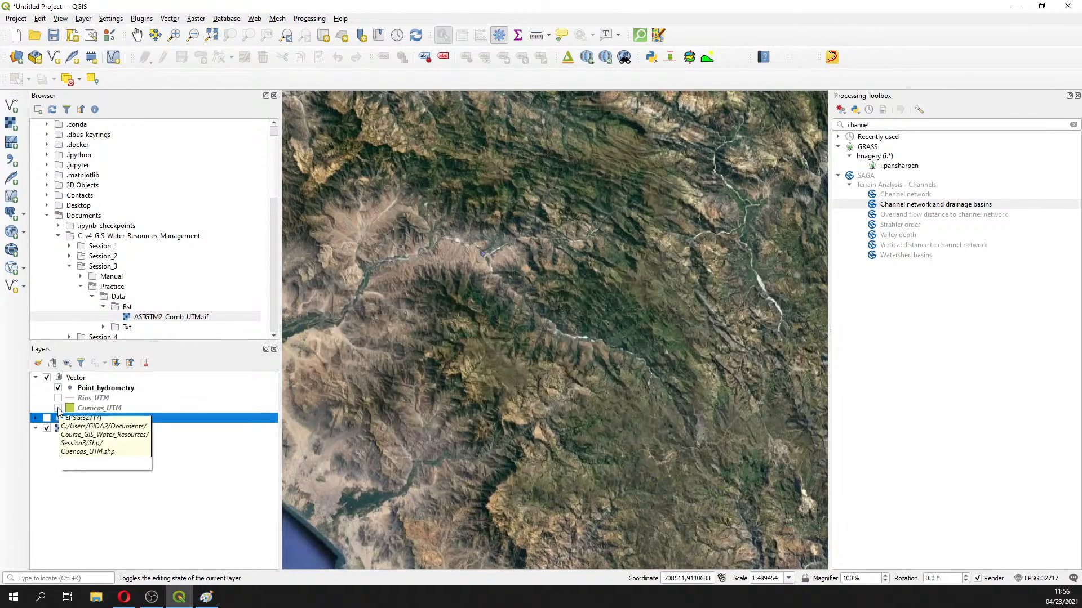
left_click(59, 407)
left_click(58, 408)
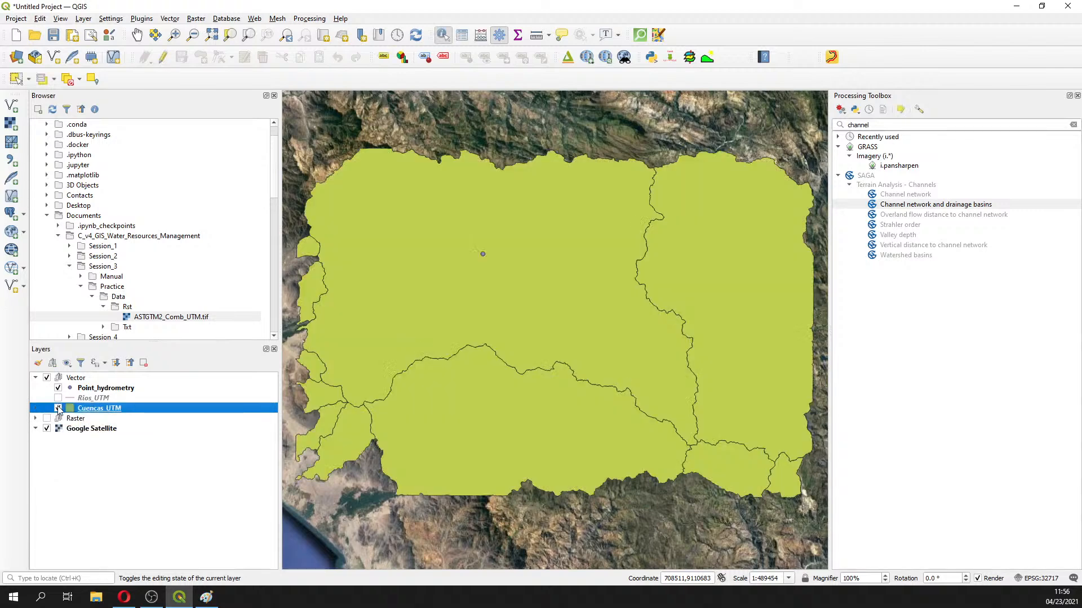
left_click(58, 388)
left_click(58, 398)
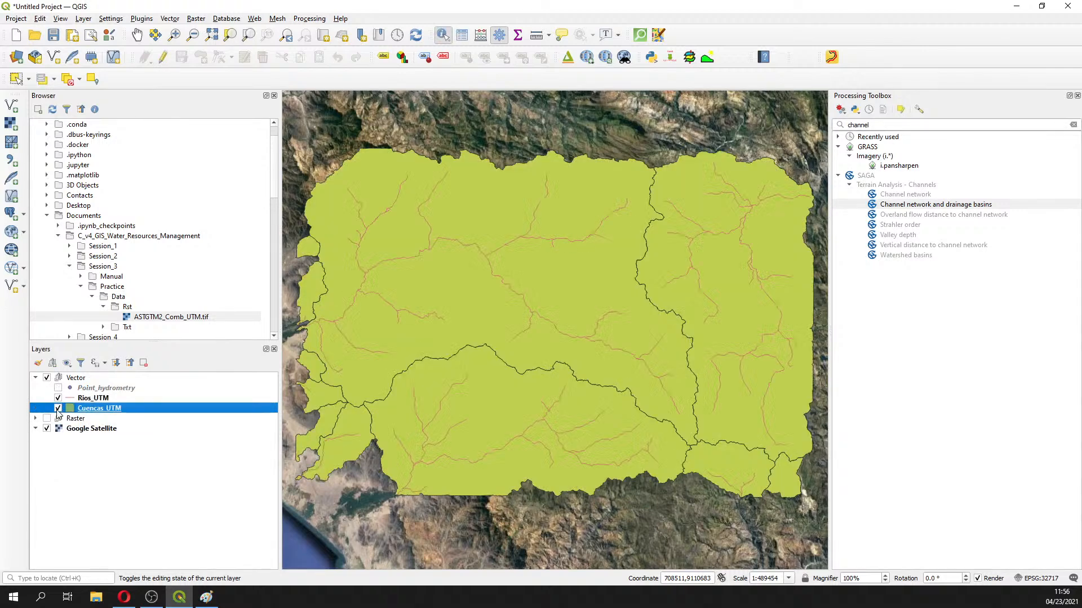
left_click(58, 408)
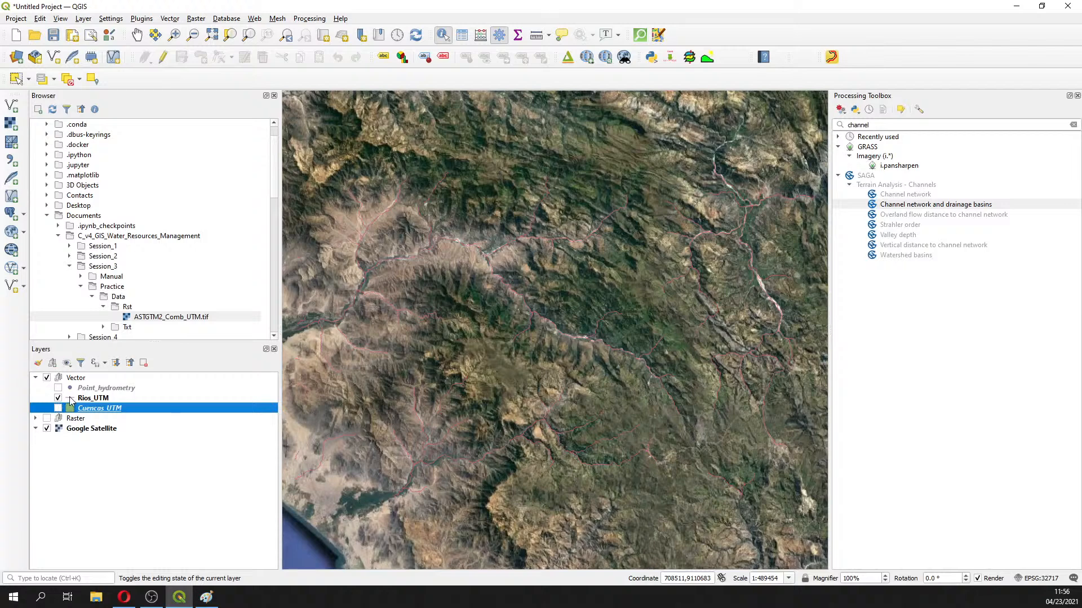
left_click(93, 398)
Style Rios_UTM as Categorized on the ORDER field with the Blues colour ramp and apply it
right_click(93, 398)
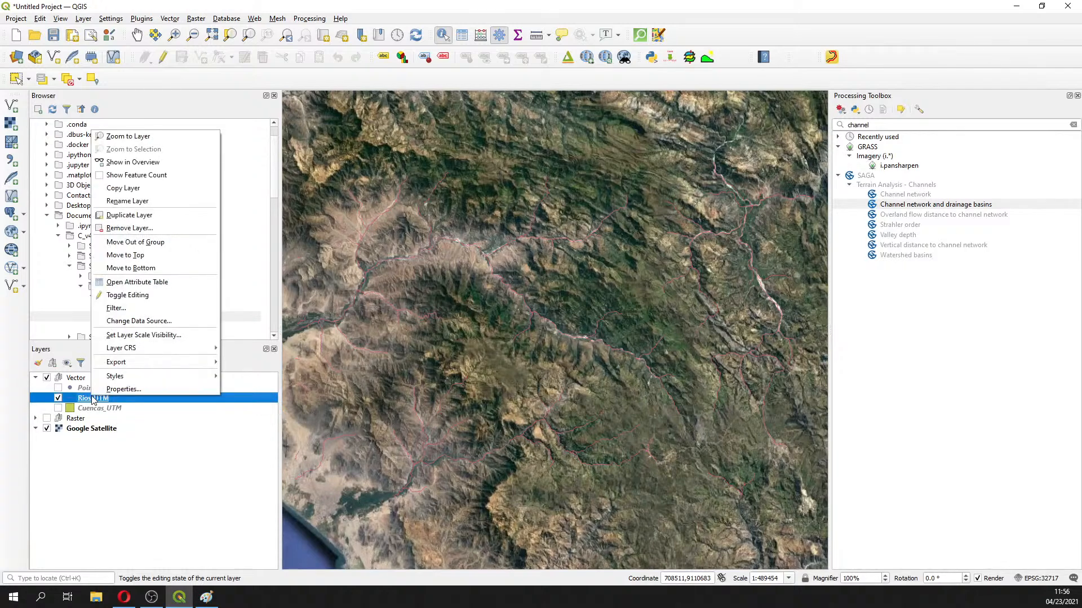
left_click(107, 390)
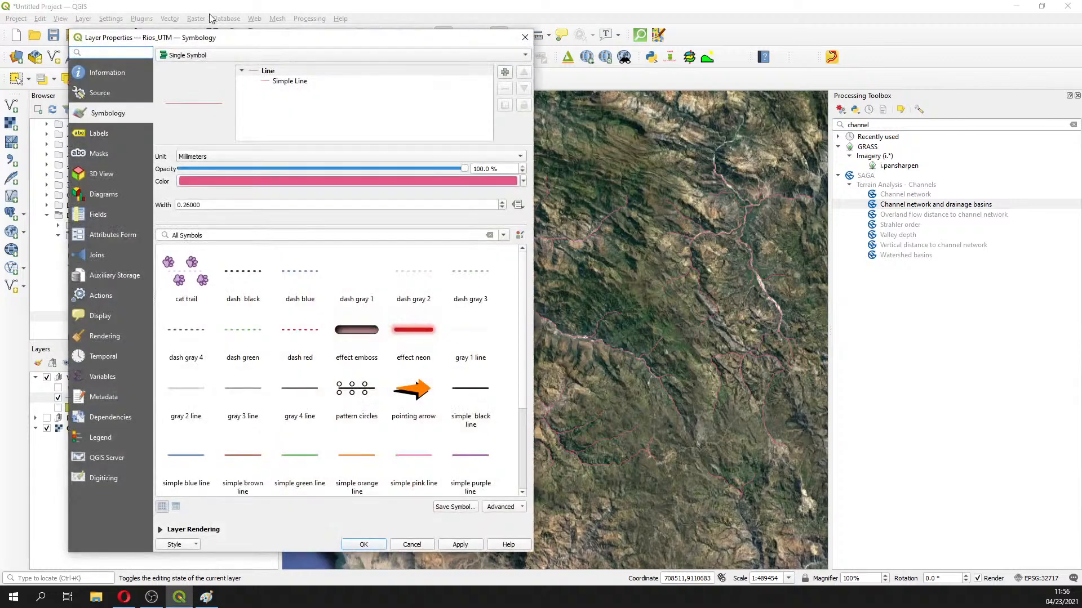
left_click(222, 54)
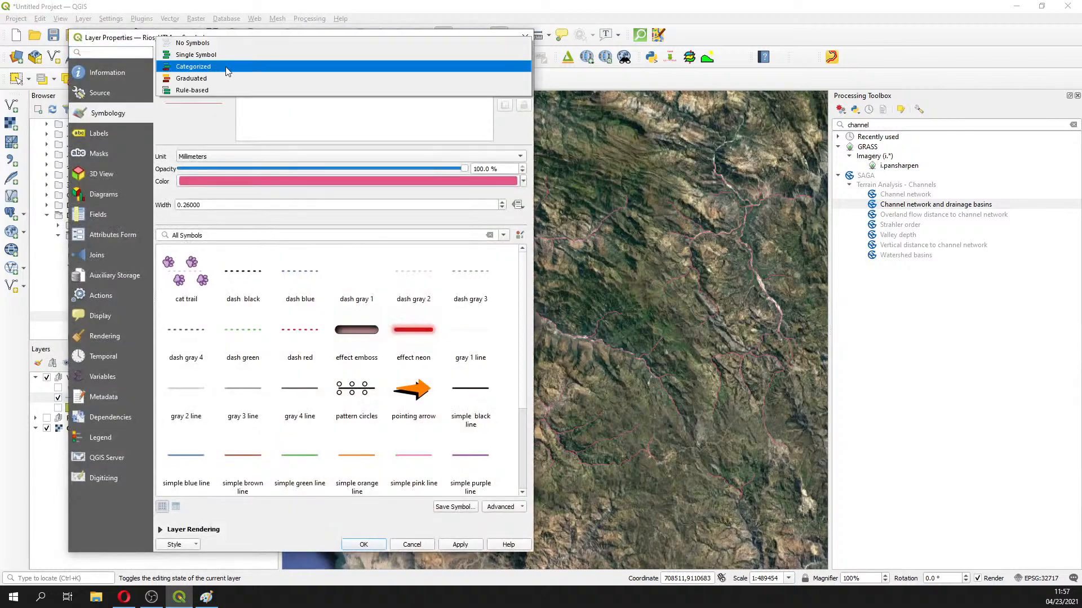
left_click(227, 66)
left_click(510, 73)
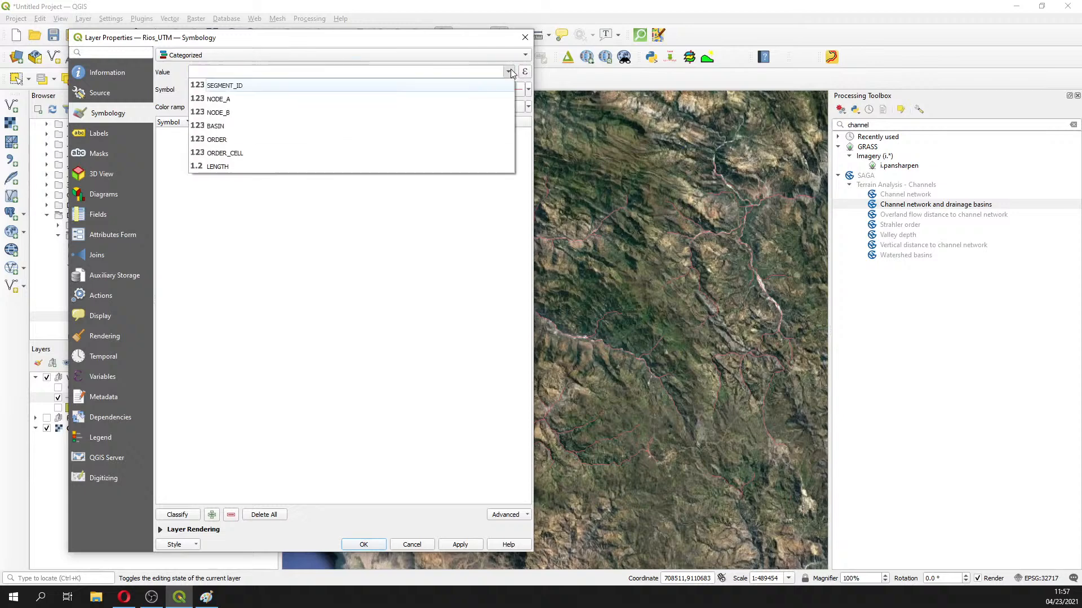
left_click(227, 139)
left_click(173, 514)
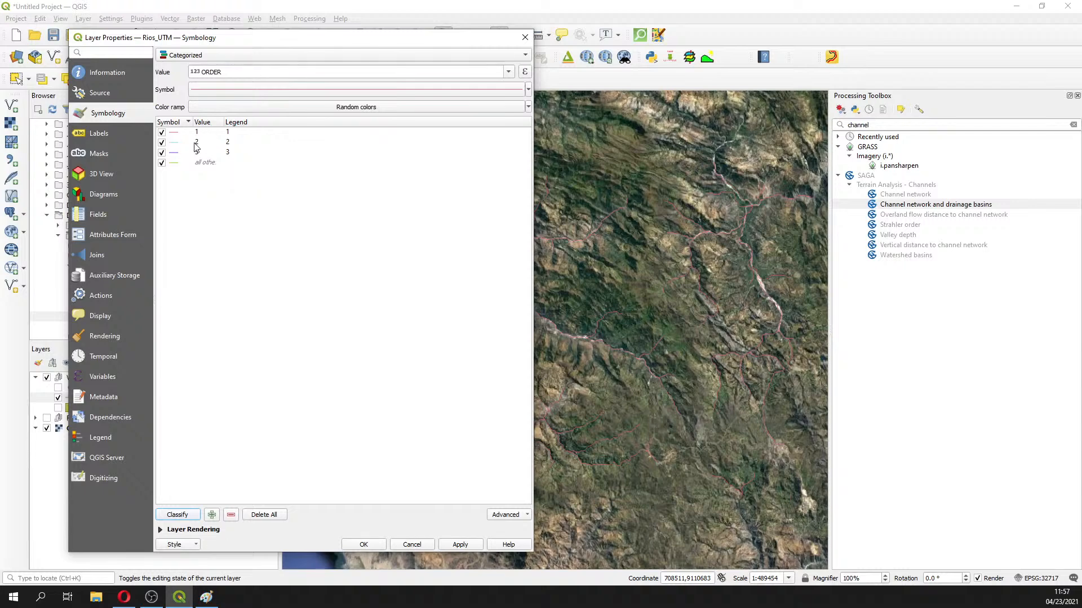
left_click(409, 107)
left_click(251, 160)
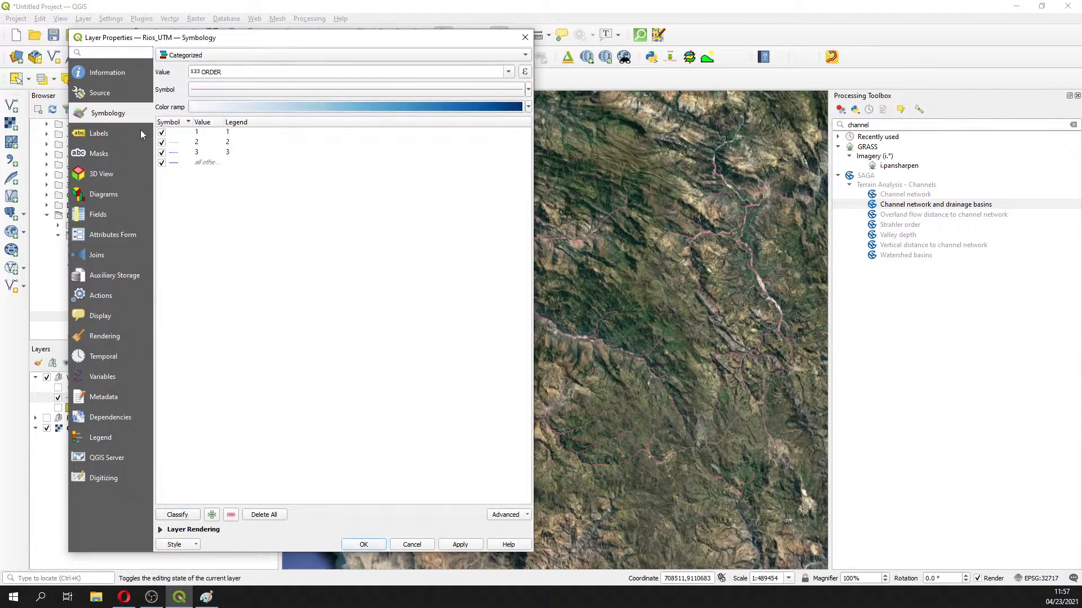
left_click(465, 546)
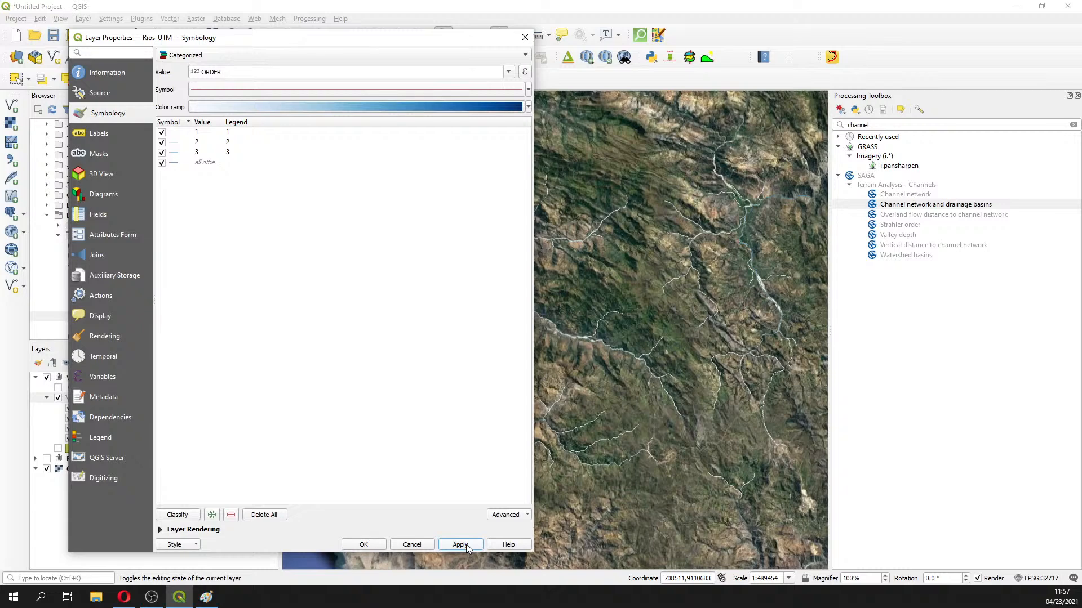
left_click(524, 38)
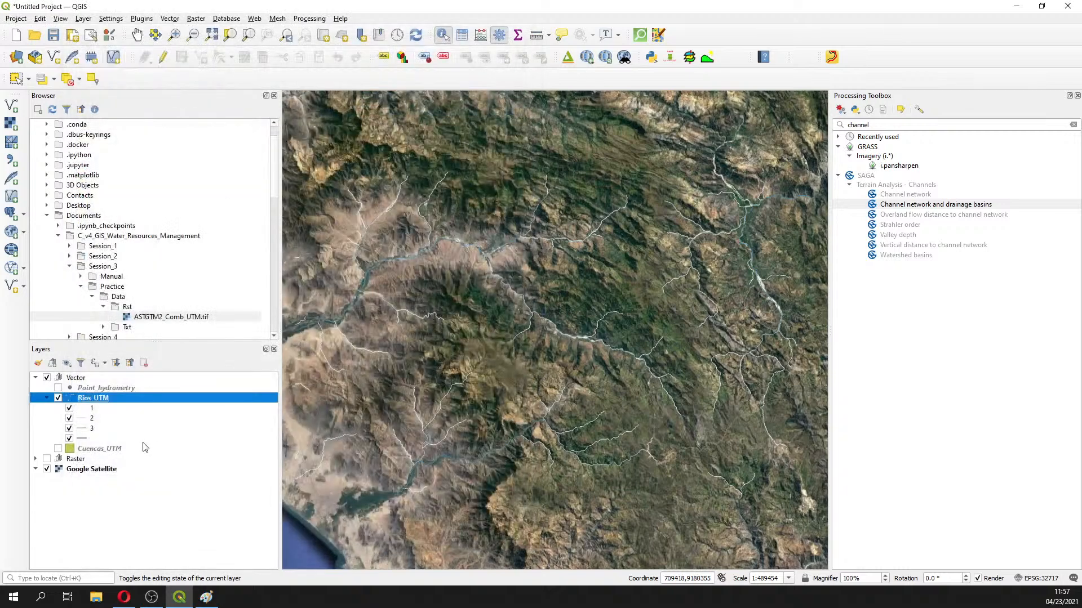
Regenerate the Rios_UTM ORDER categories with Blues in Layer Properties and confirm with OK
right_click(99, 397)
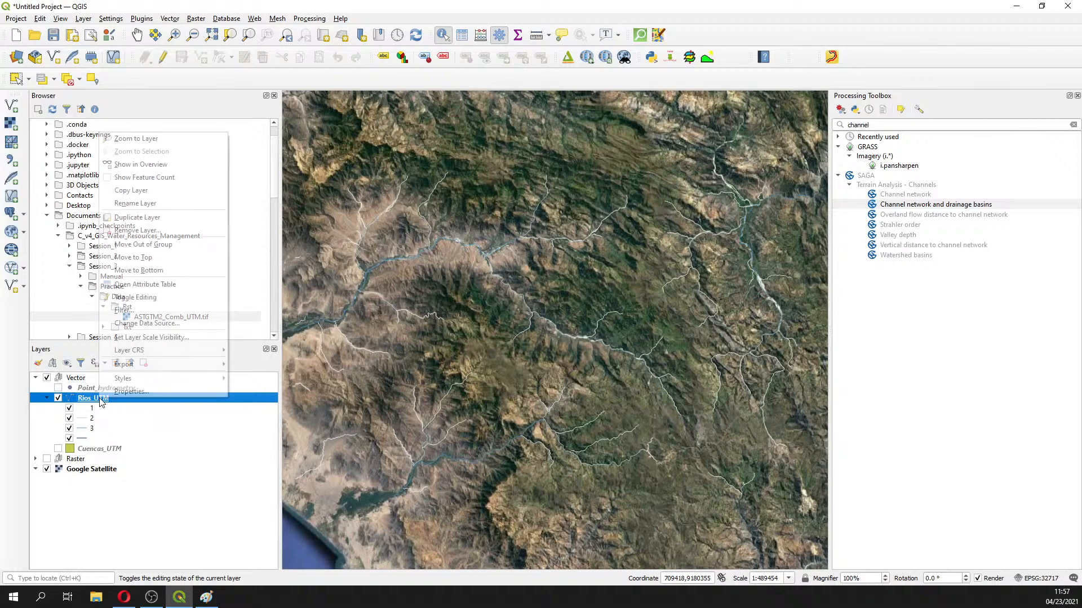
left_click(142, 391)
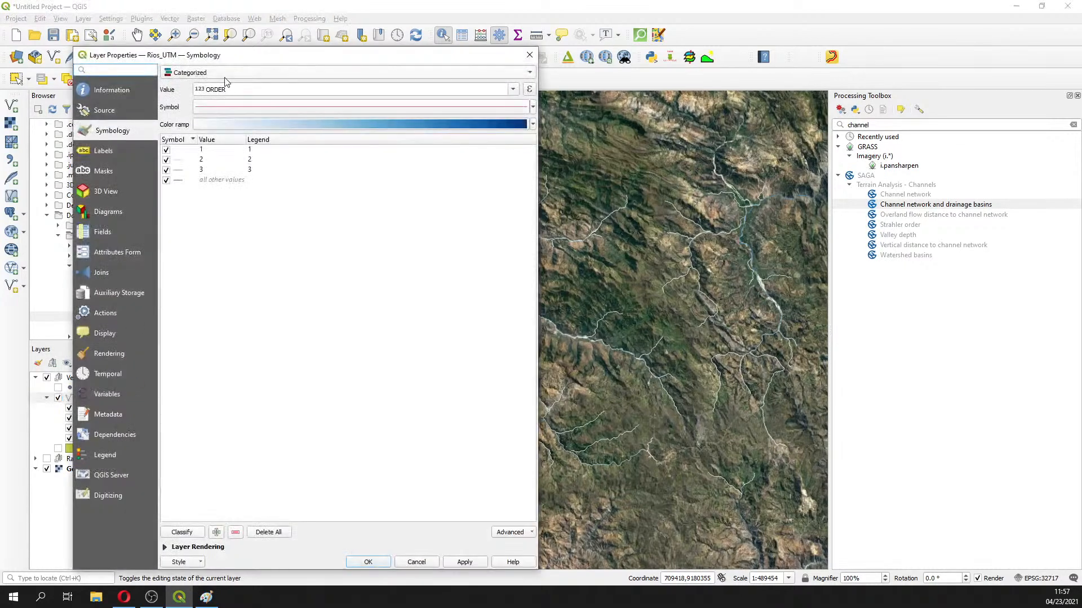
left_click(224, 75)
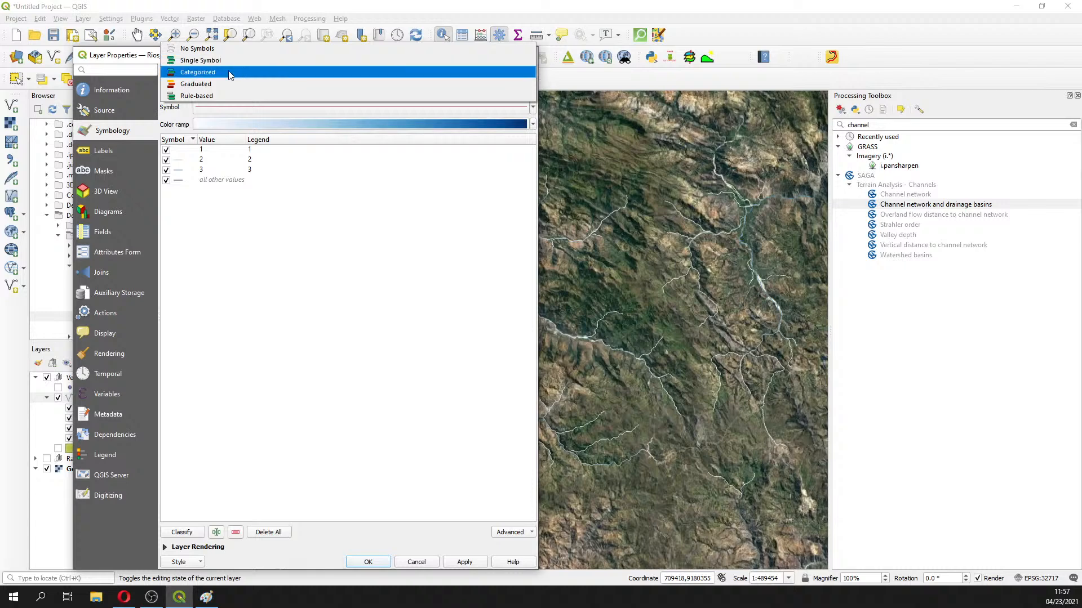
left_click(229, 75)
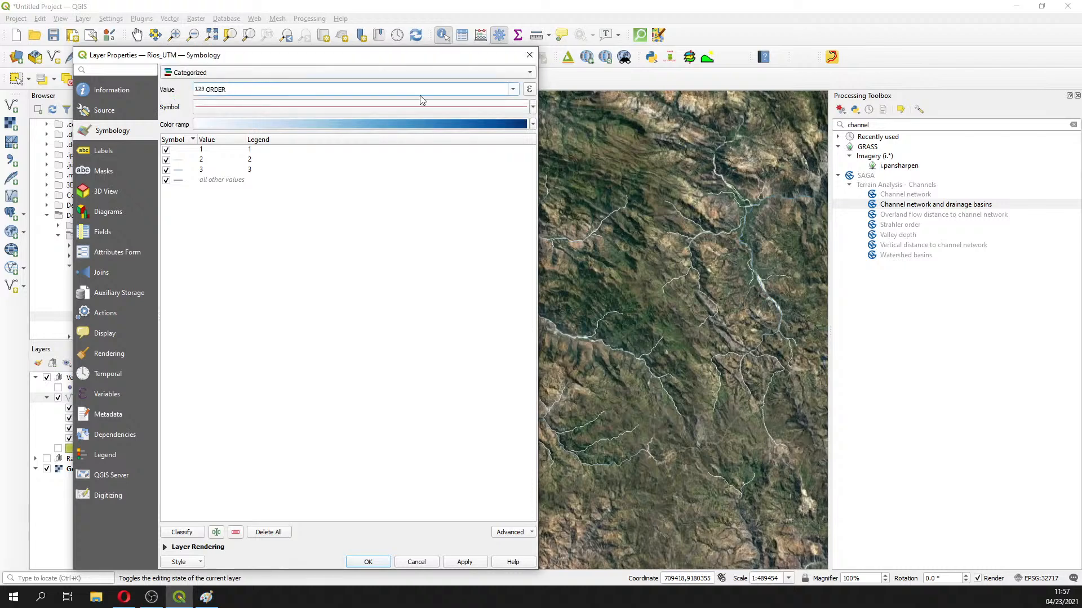
left_click(532, 108)
left_click(533, 108)
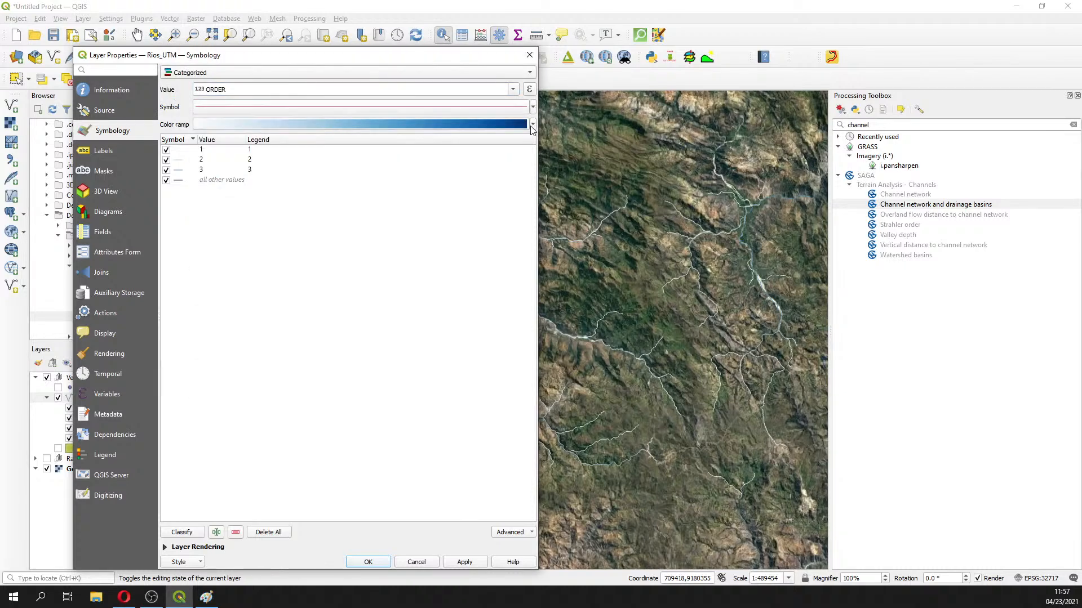
left_click(533, 125)
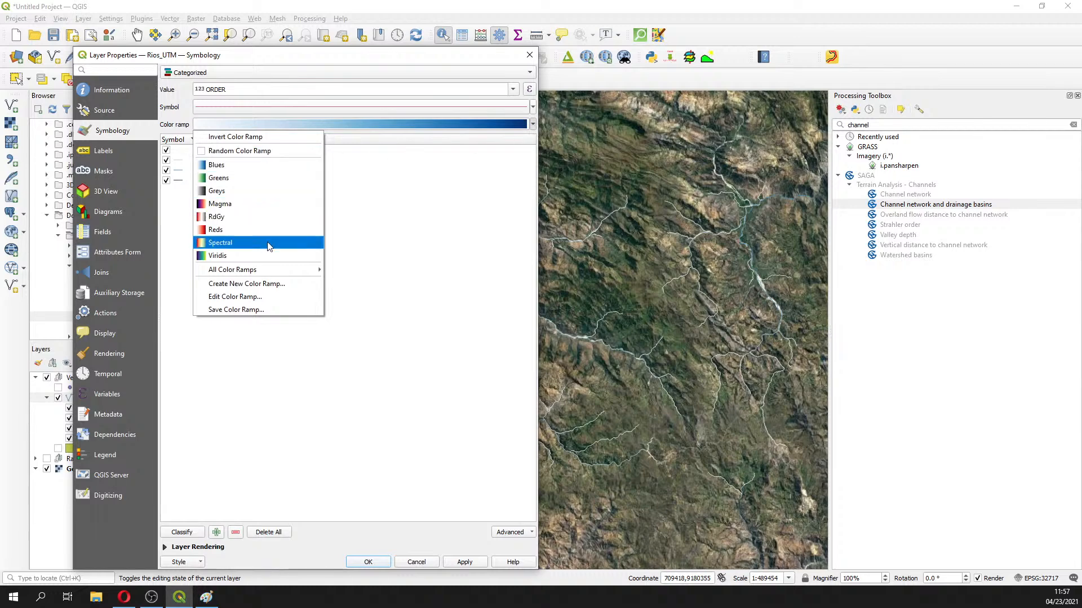
left_click(258, 165)
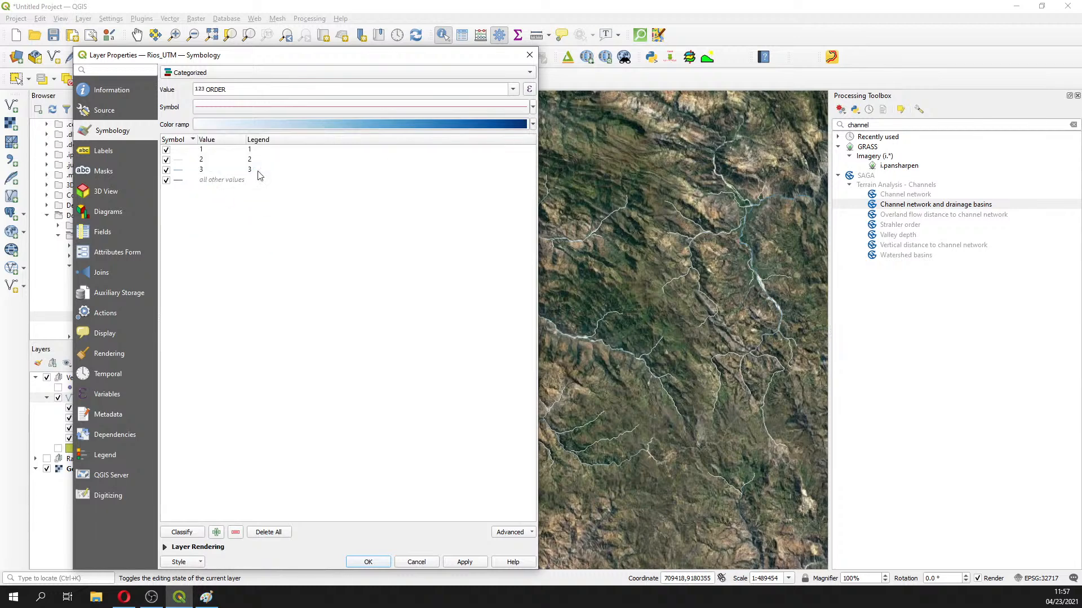
left_click(182, 532)
left_click(368, 562)
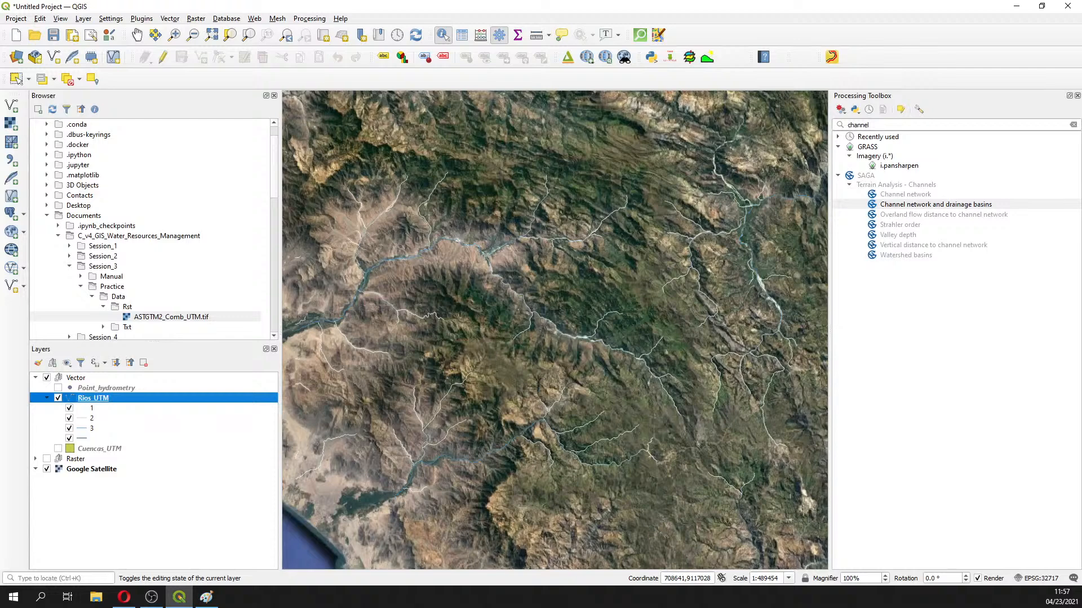
Display Cuencas_UTM and Point_hydrometry while hiding Rios_UTM and Google Satellite, checking the browser meanwhile
left_click(124, 597)
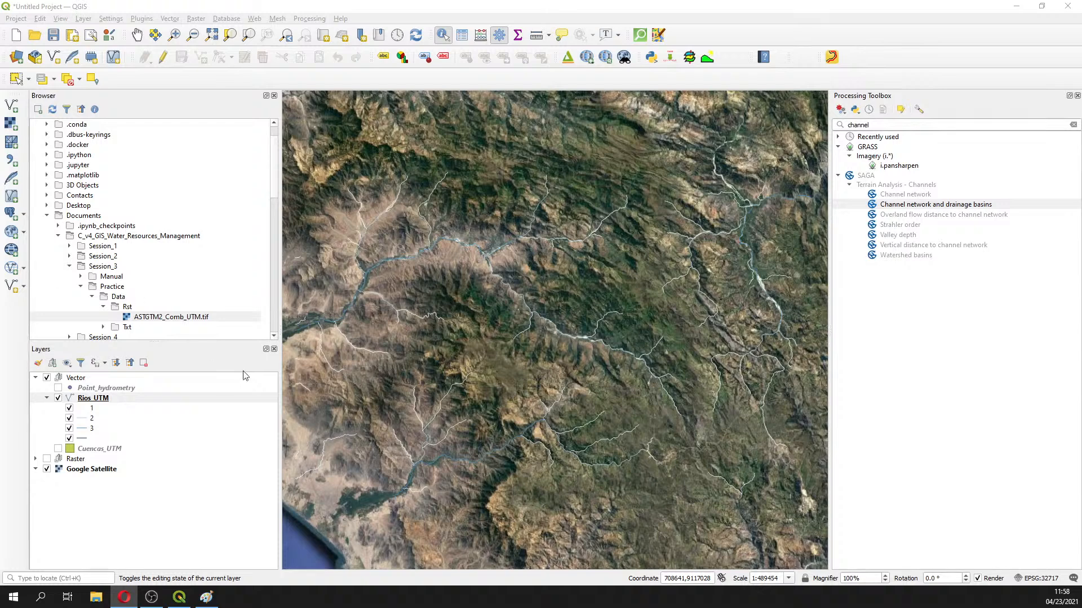
left_click(58, 449)
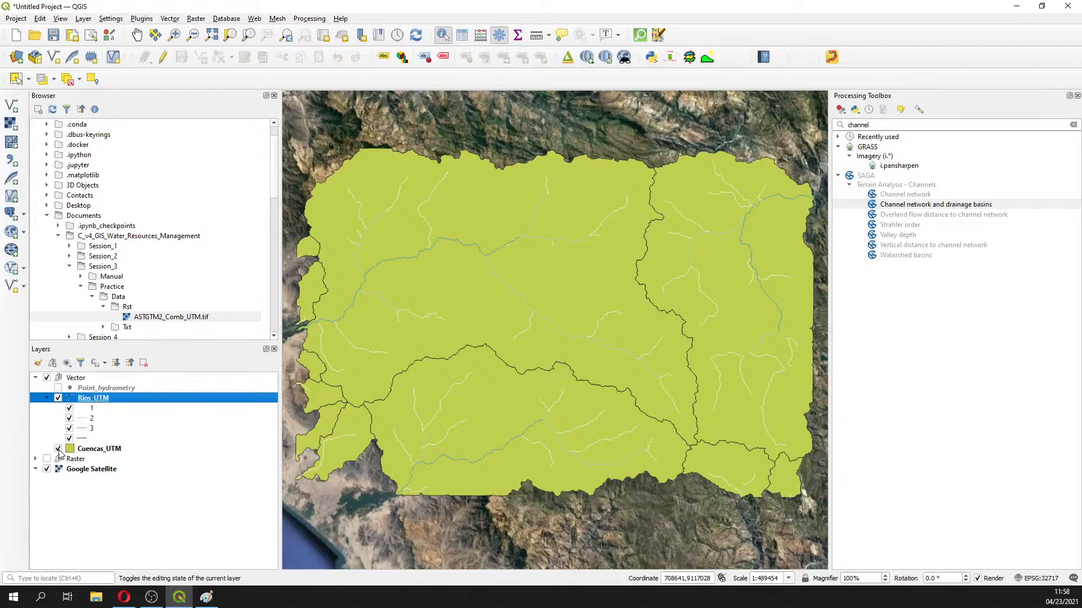
left_click(58, 388)
left_click(58, 398)
left_click(47, 469)
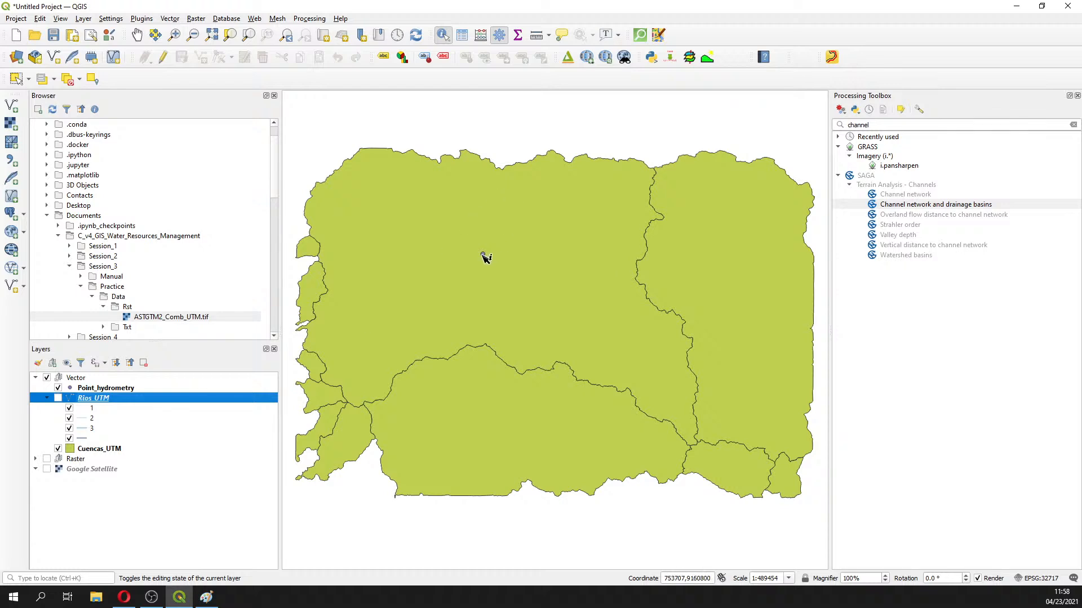
key("alt+Tab")
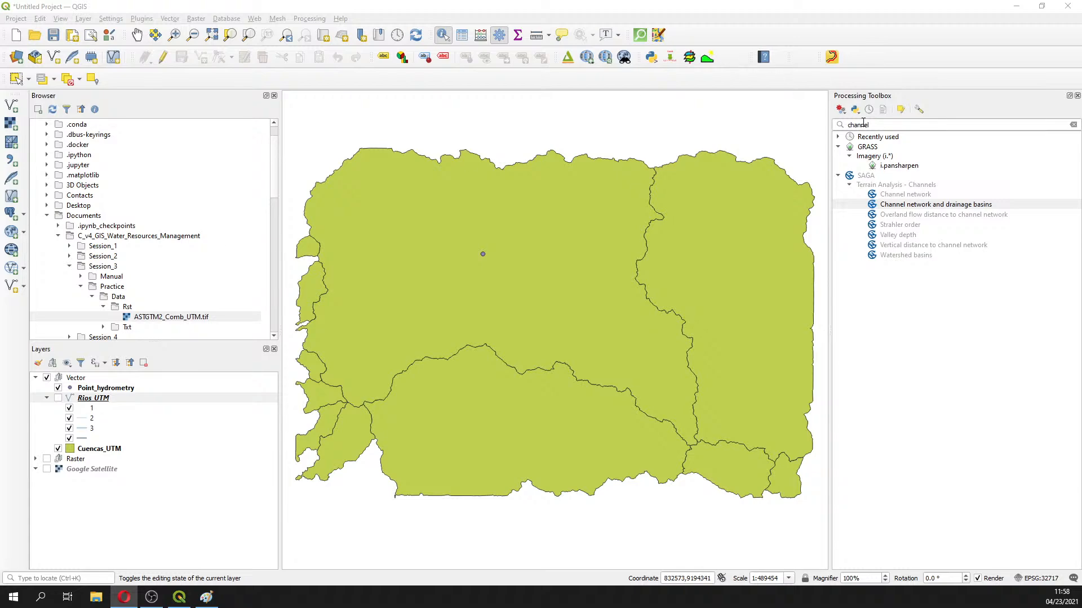
key("alt+Tab")
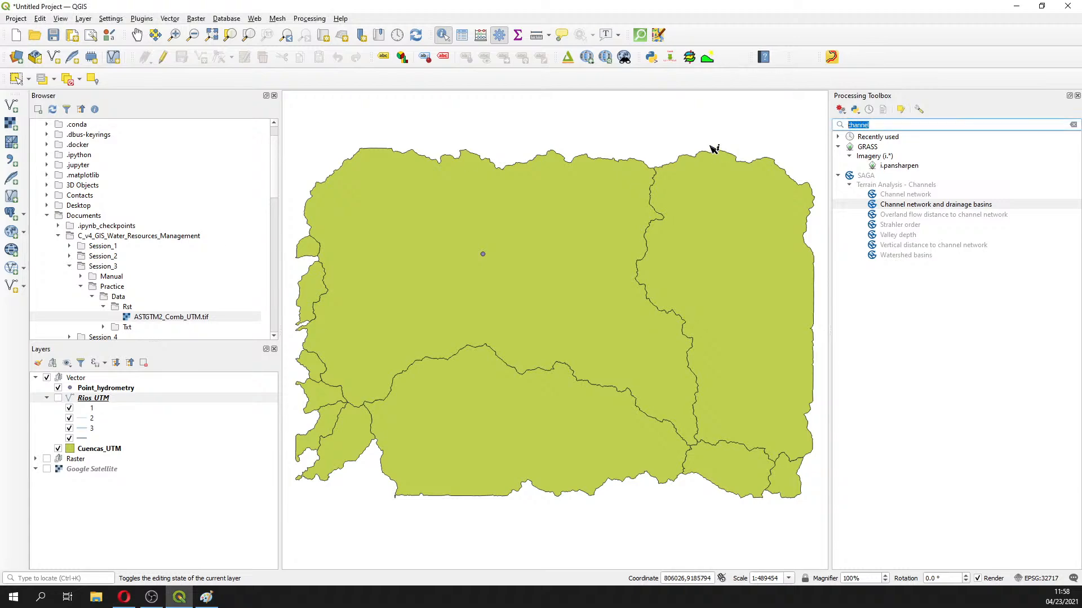
Find SAGA Catchment area via 'catc' and set ASTGTM3_Comb_UTM_Filled elevation with Deterministic 8
type("catc")
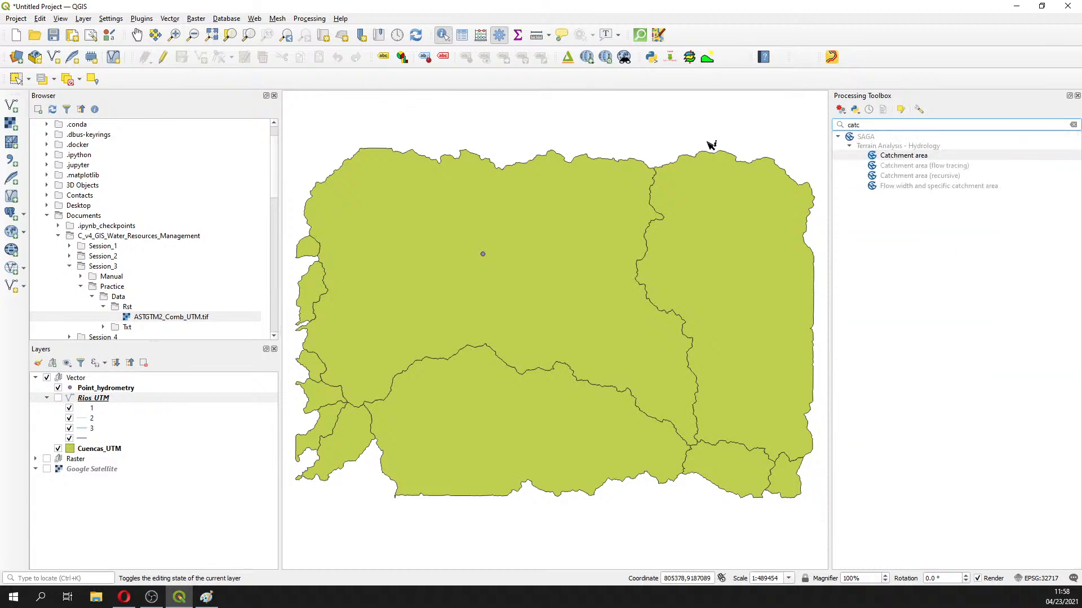
double_click(900, 157)
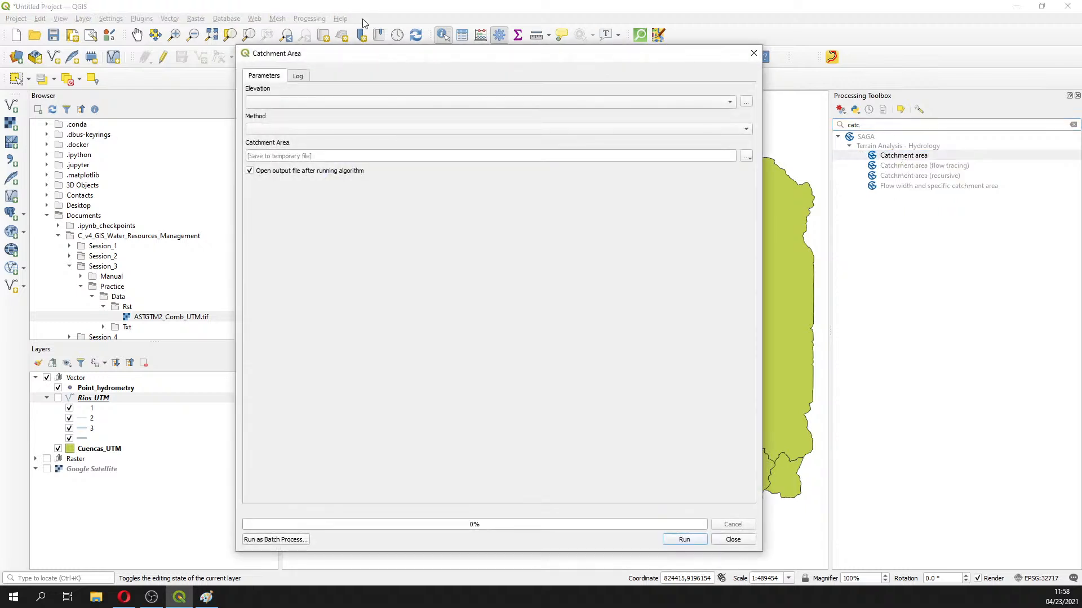
left_click(382, 111)
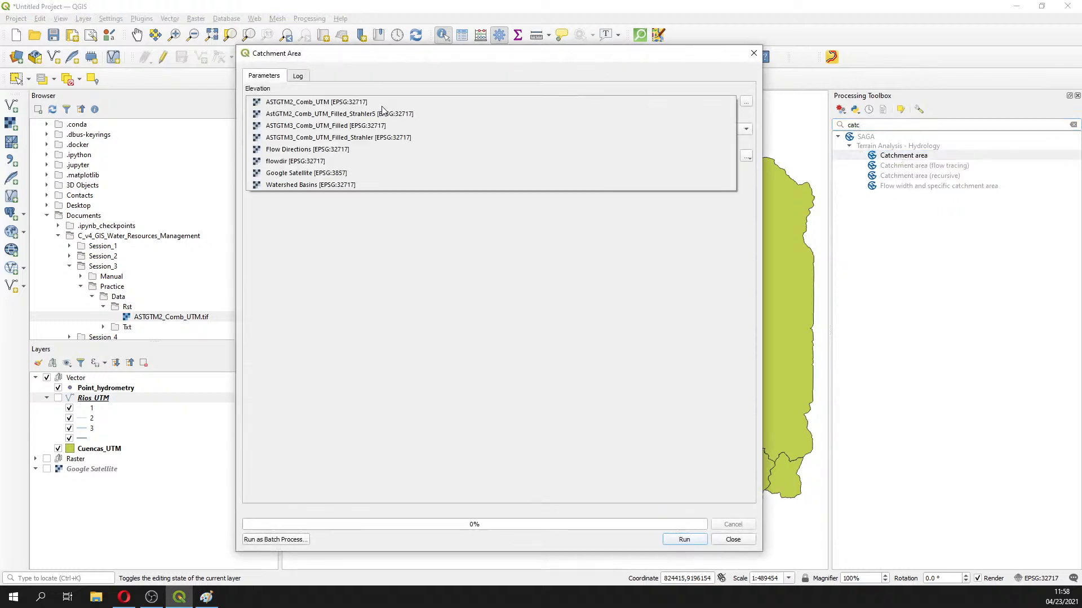
left_click(345, 127)
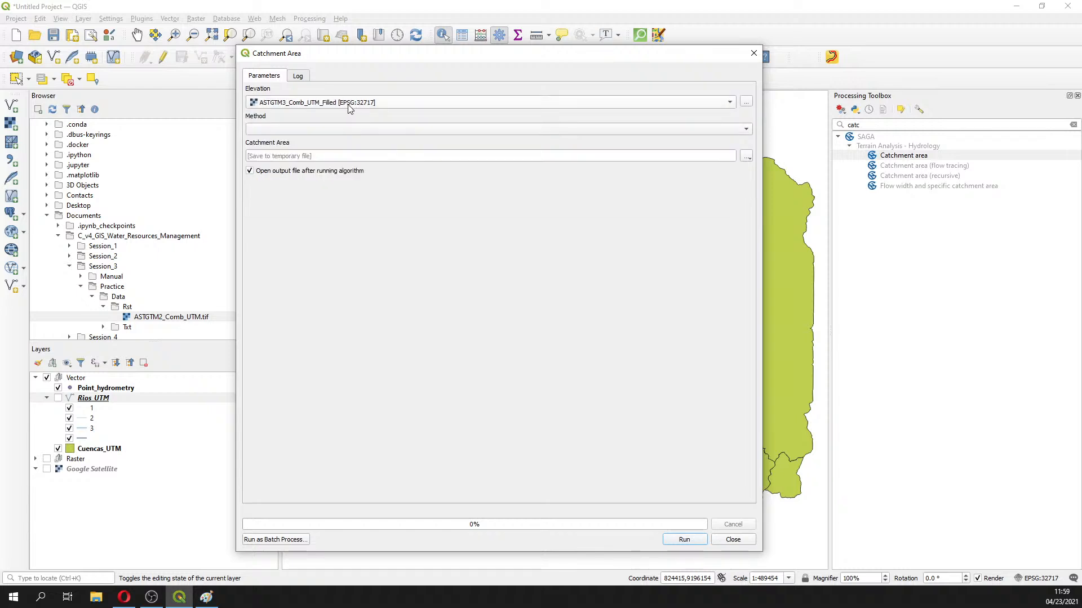
left_click(314, 129)
left_click(315, 131)
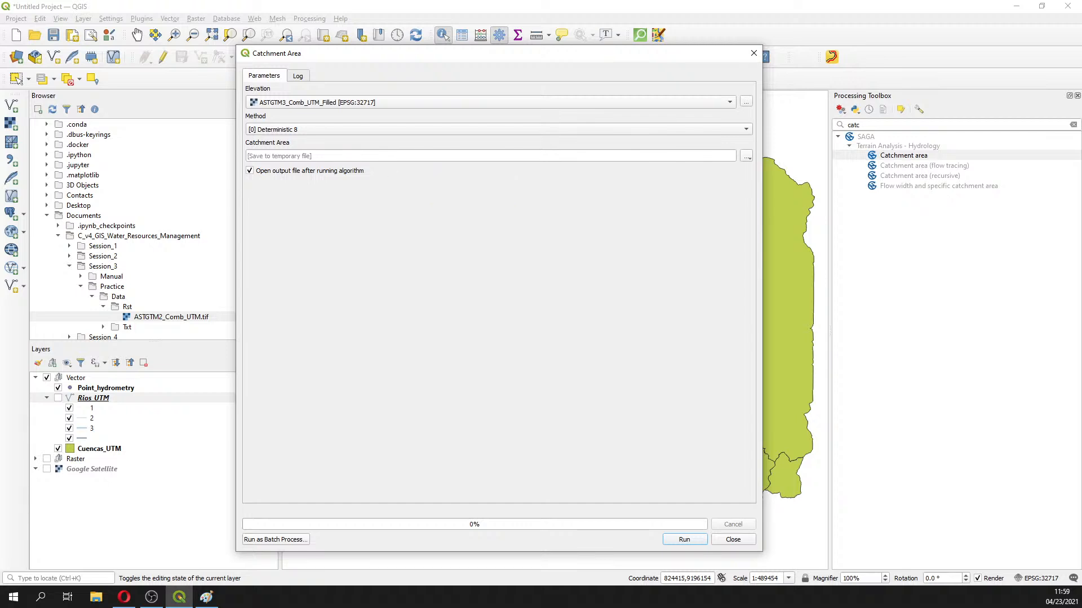
key("alt+Tab")
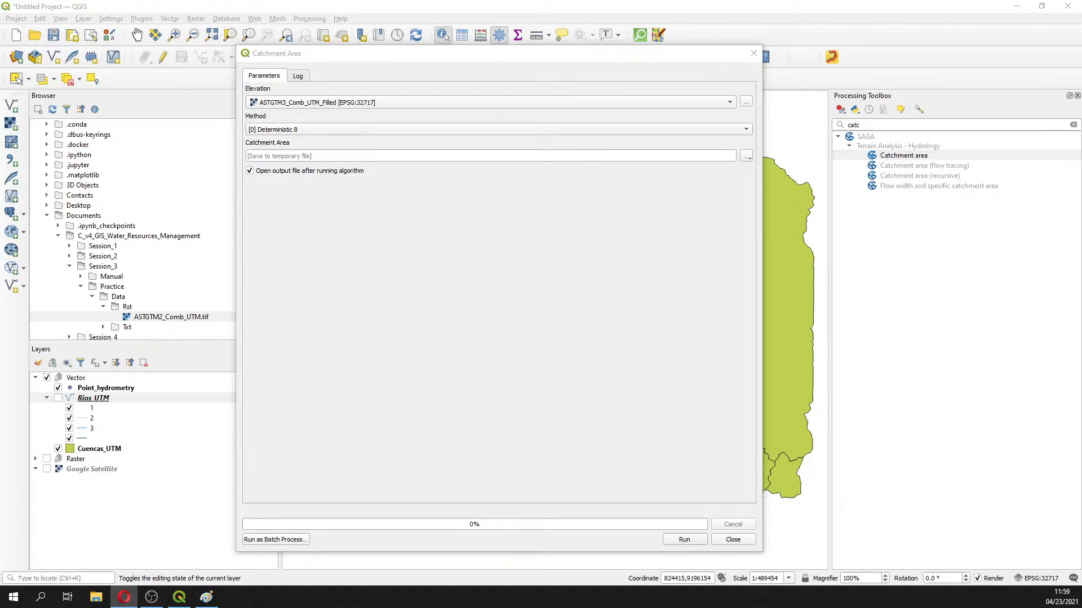
Run Catchment Area and shift the dialog aside to inspect the new raster on the map
left_click(681, 543)
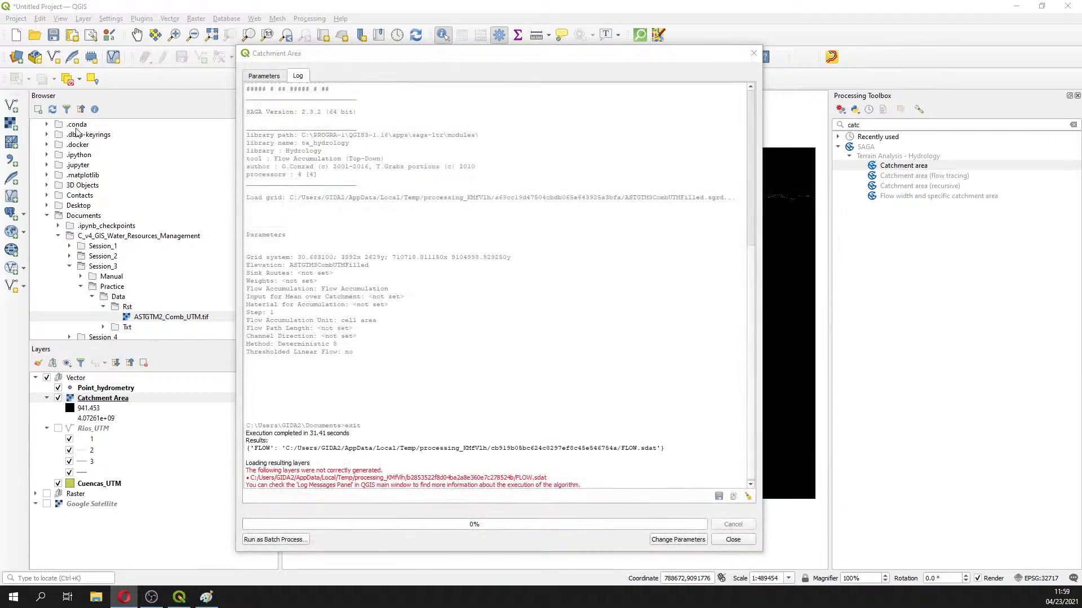
left_click(265, 76)
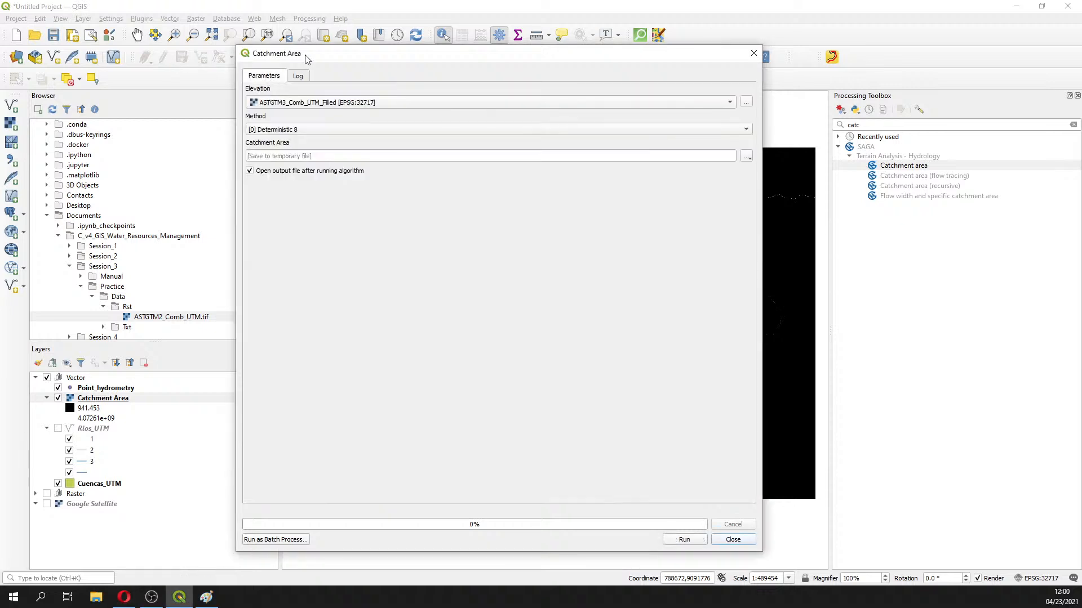
left_click_drag(331, 54, 920, 97)
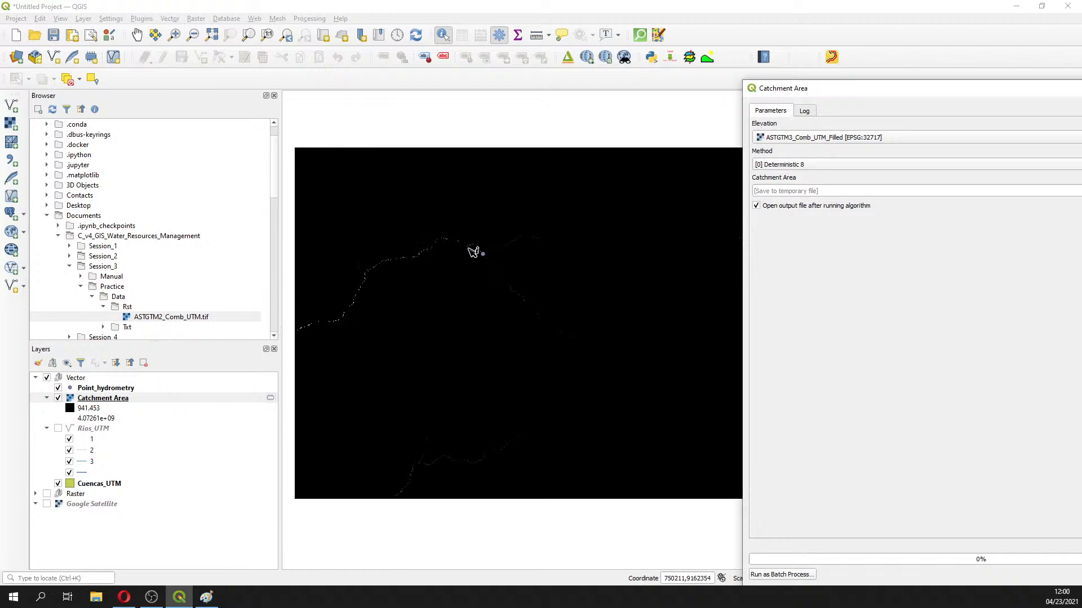
scroll(496, 259, "up", 1)
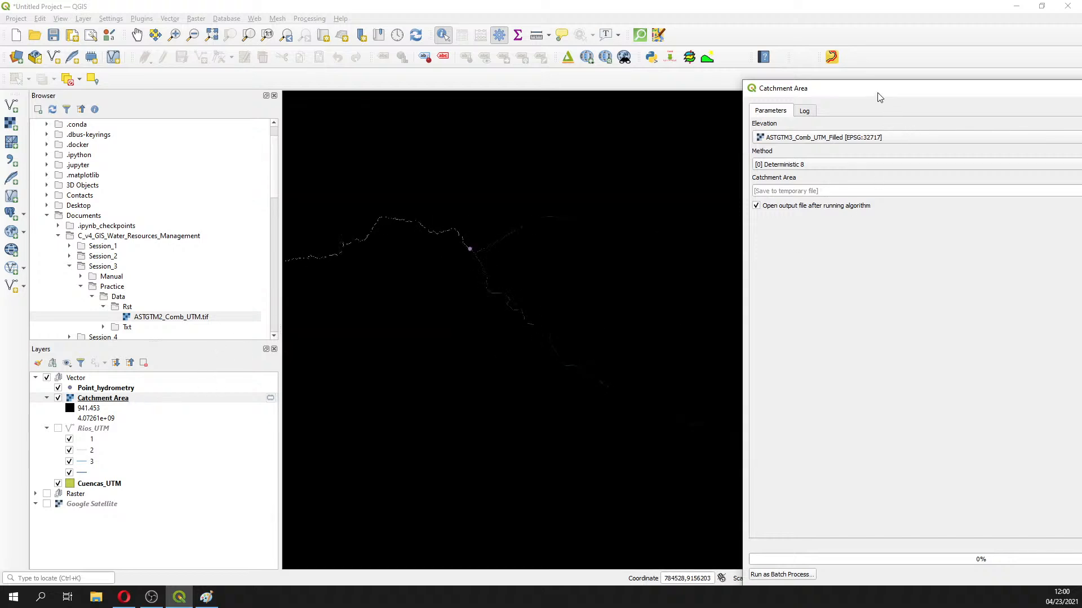
left_click_drag(878, 96, 585, 57)
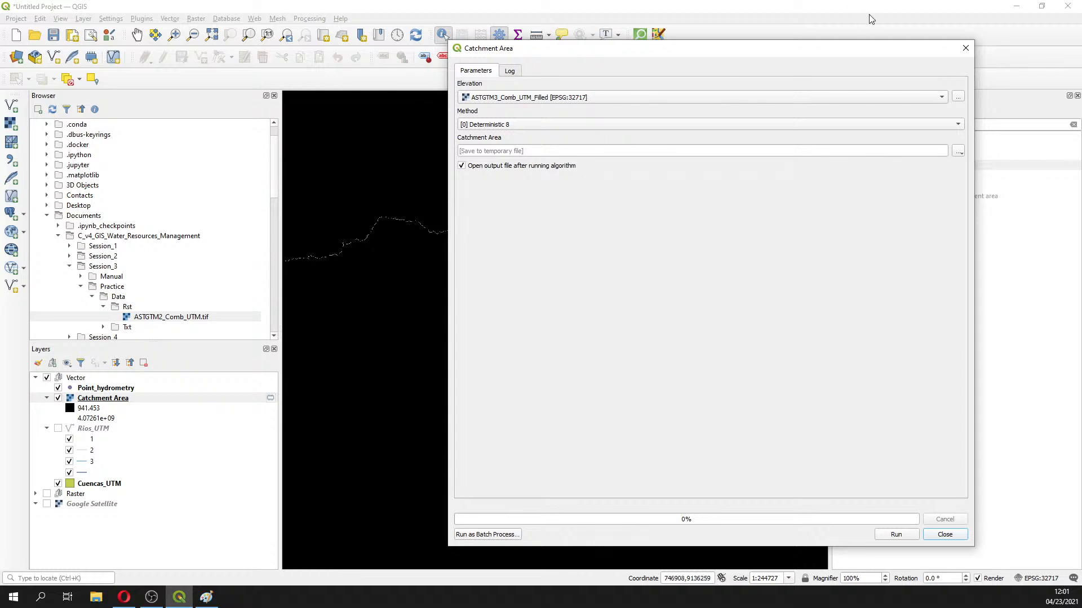
Close the Catchment Area dialog and select the new Catchment Area layer in the Layers panel
left_click(966, 48)
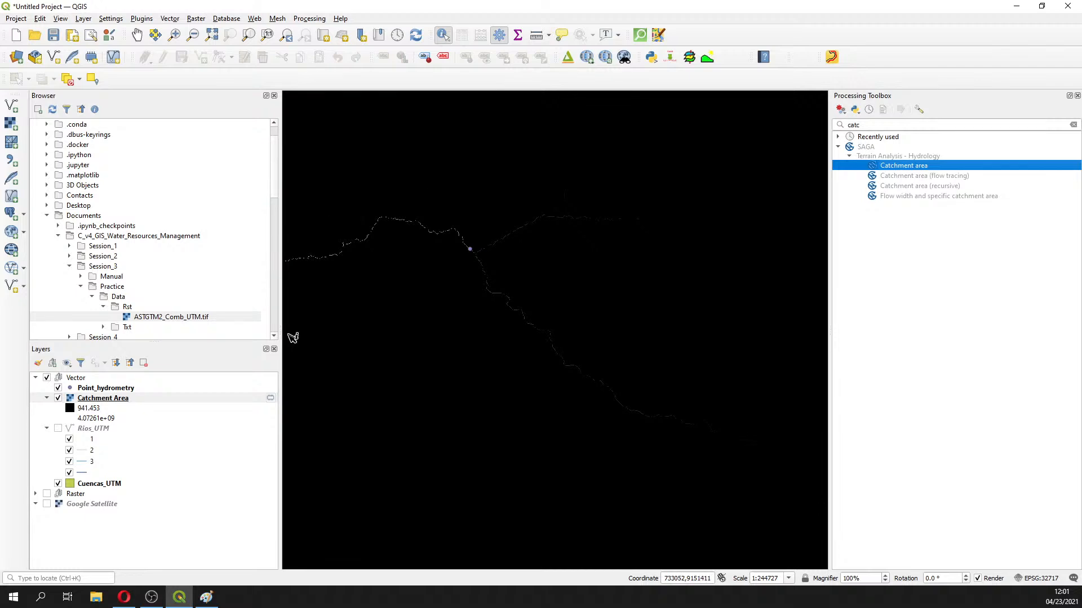
left_click(117, 402)
Open the Catchment Area layer properties and set rendering to Singleband pseudocolor
right_click(116, 402)
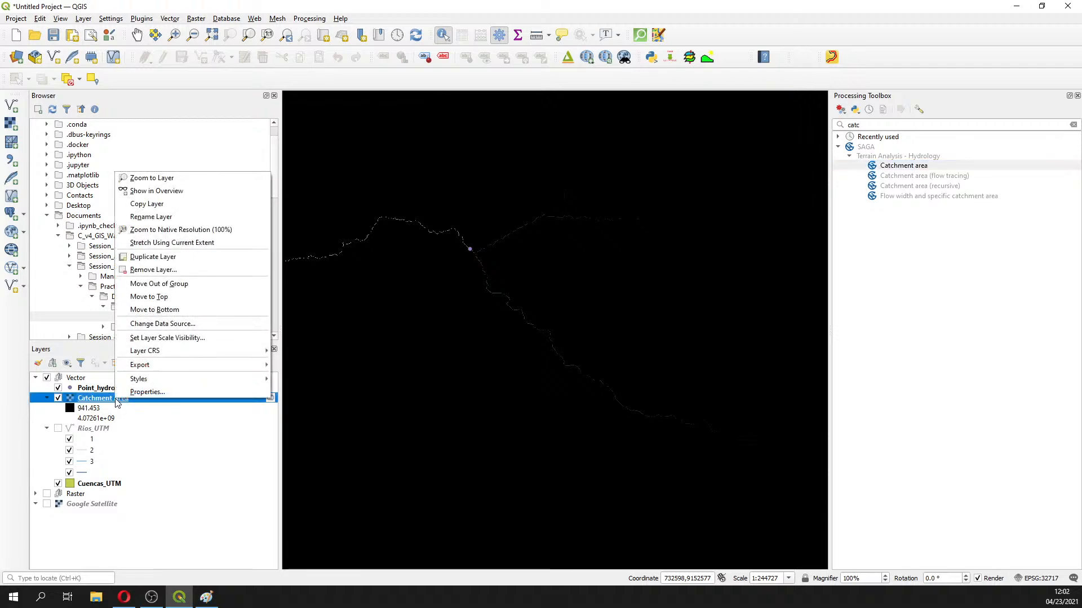
left_click(145, 392)
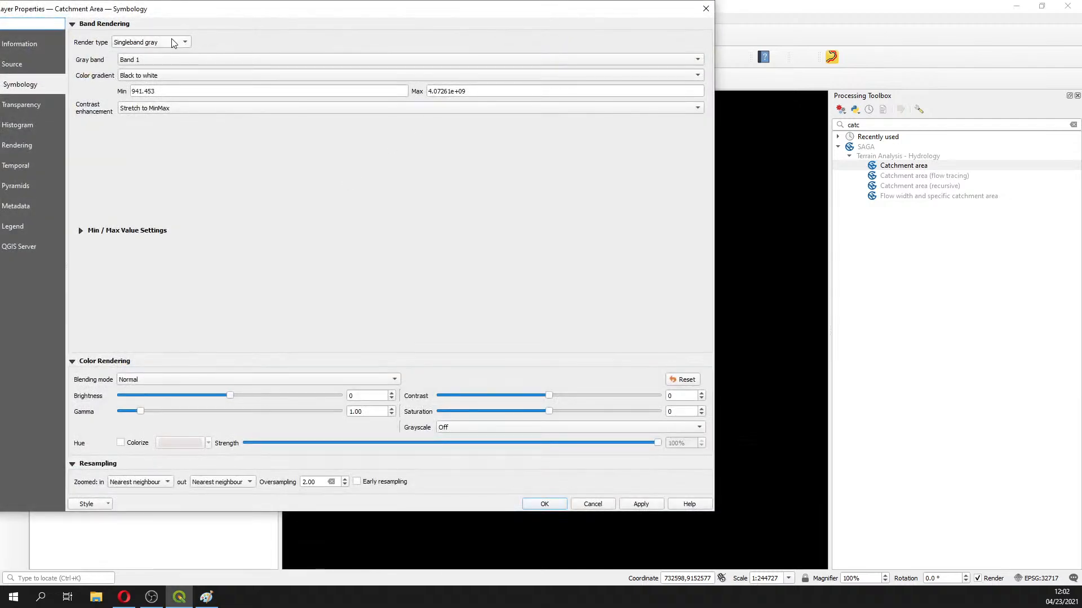
left_click(173, 43)
left_click(163, 54)
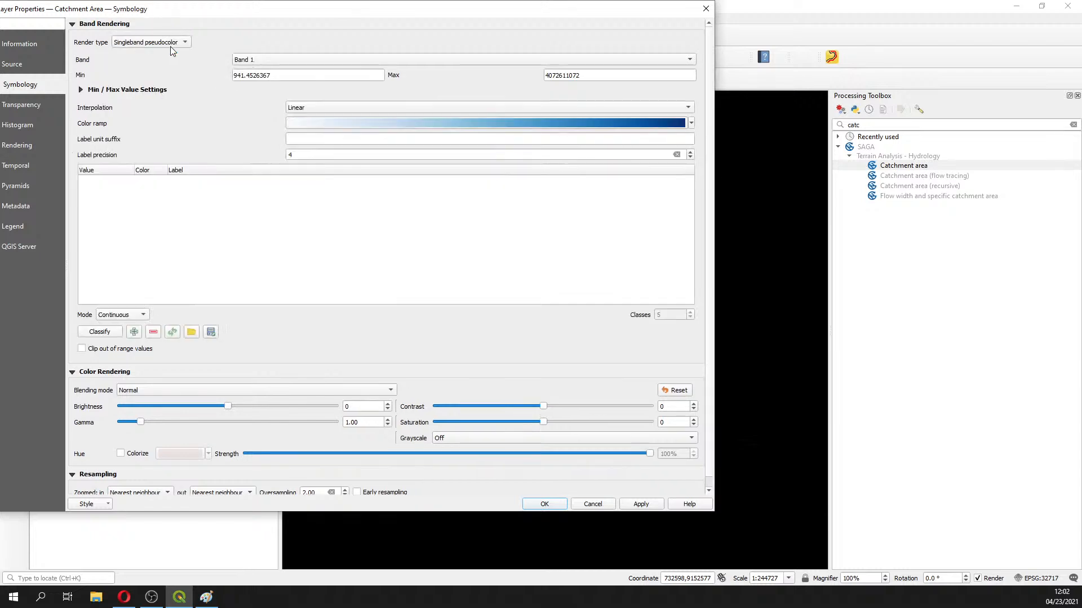
left_click_drag(219, 15, 370, 41)
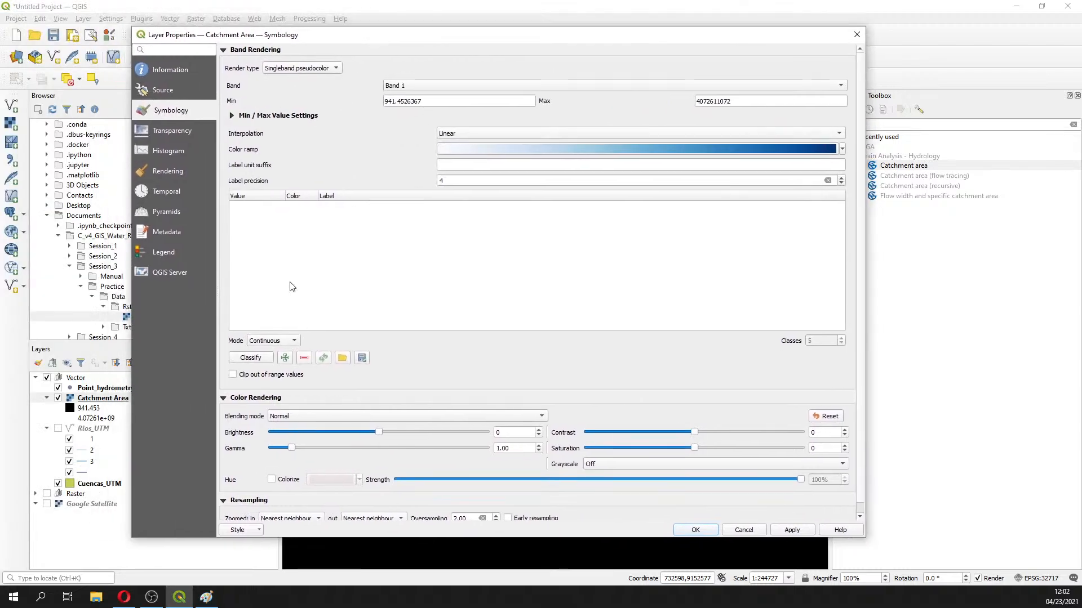
Classify the raster in Quantile mode into five blue classes and apply them to the map
left_click(271, 342)
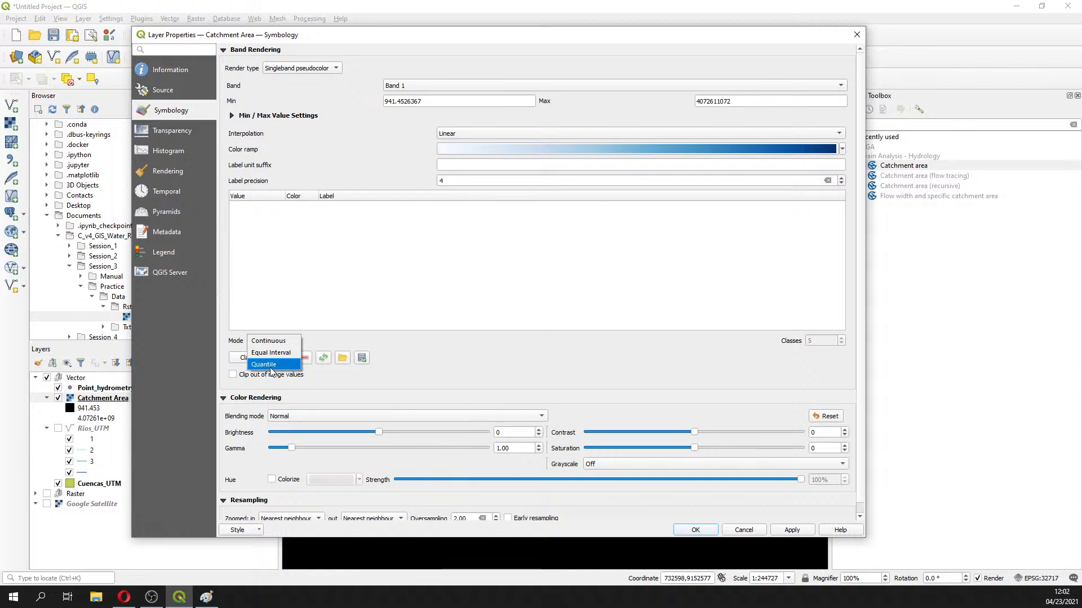
left_click(270, 367)
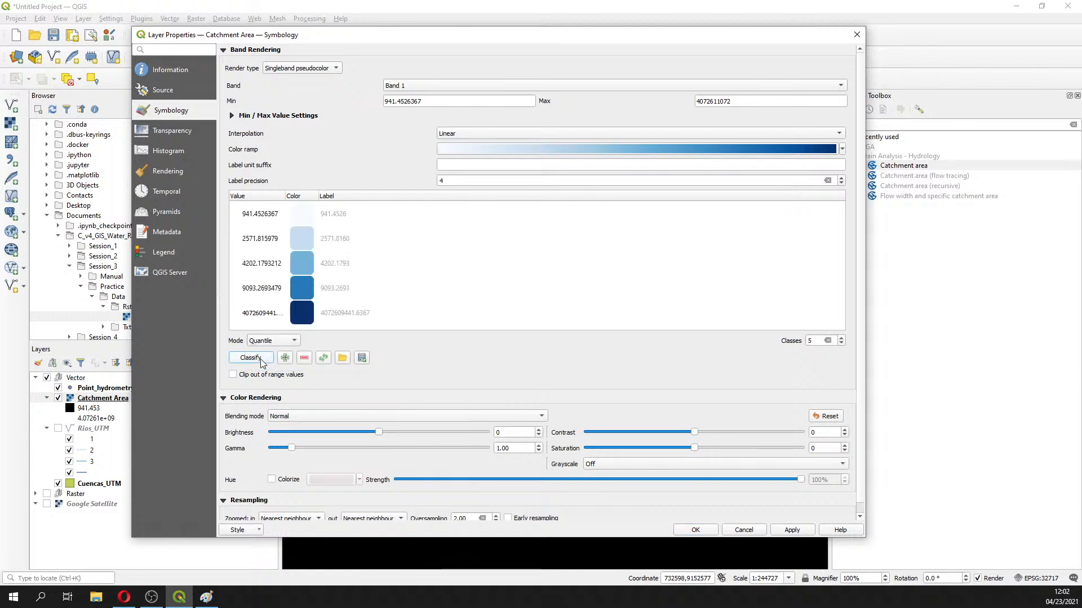
left_click(261, 360)
left_click(269, 341)
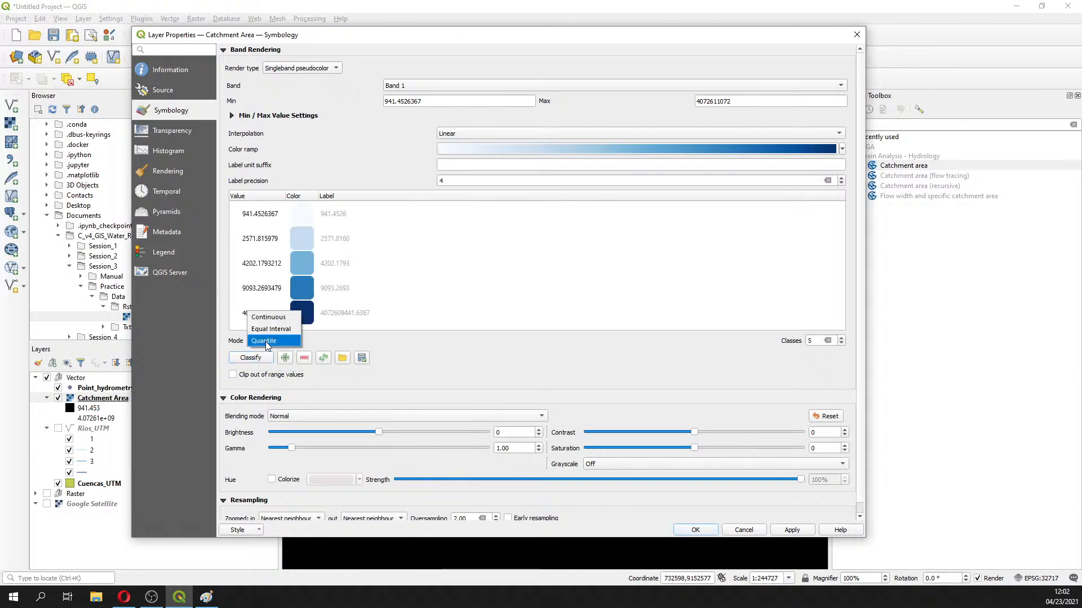
left_click(269, 341)
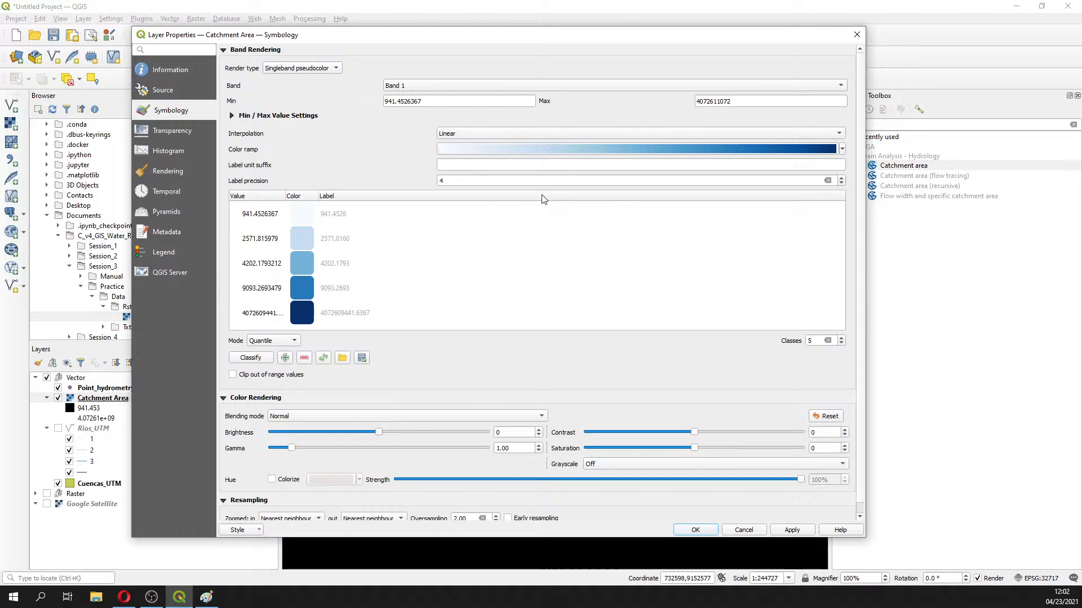
left_click(792, 529)
left_click_drag(538, 33, 1042, 136)
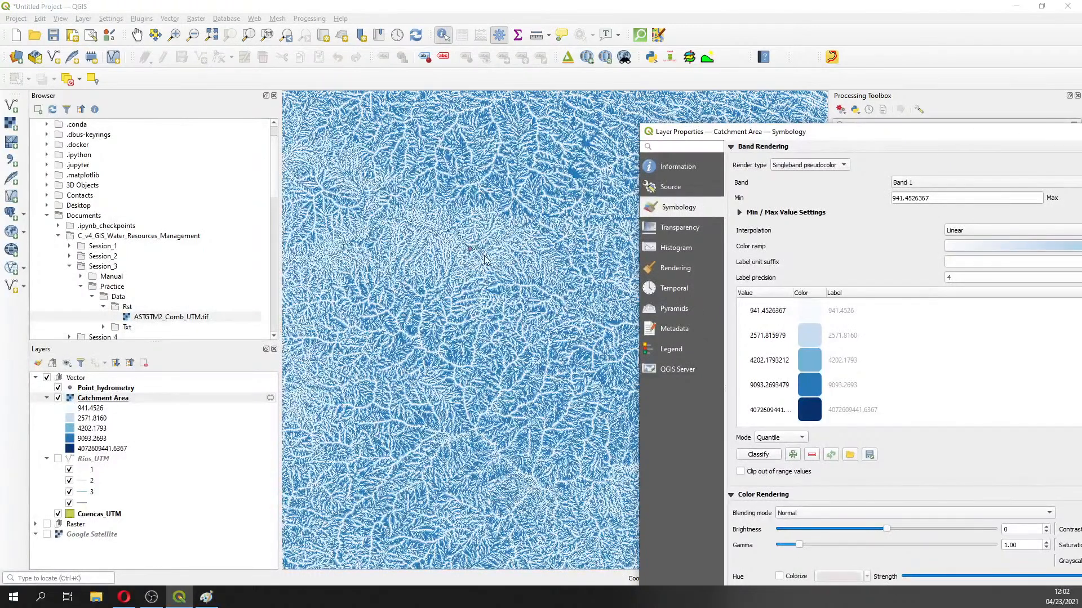
Switch the Catchment Area classification to Equal Interval and apply it
left_click_drag(839, 133, 419, 62)
left_click(370, 367)
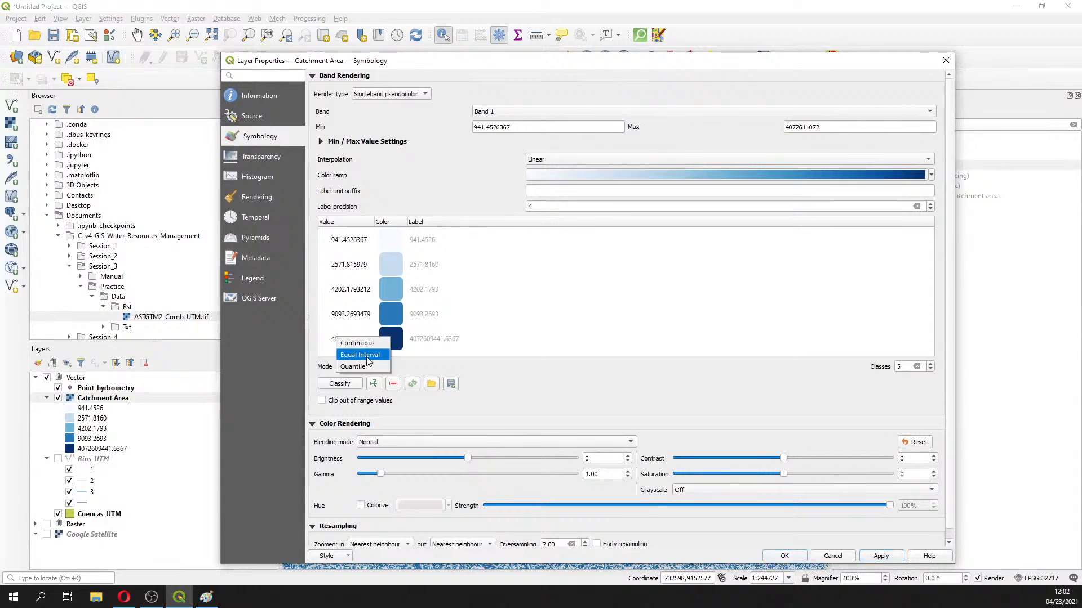
left_click(355, 355)
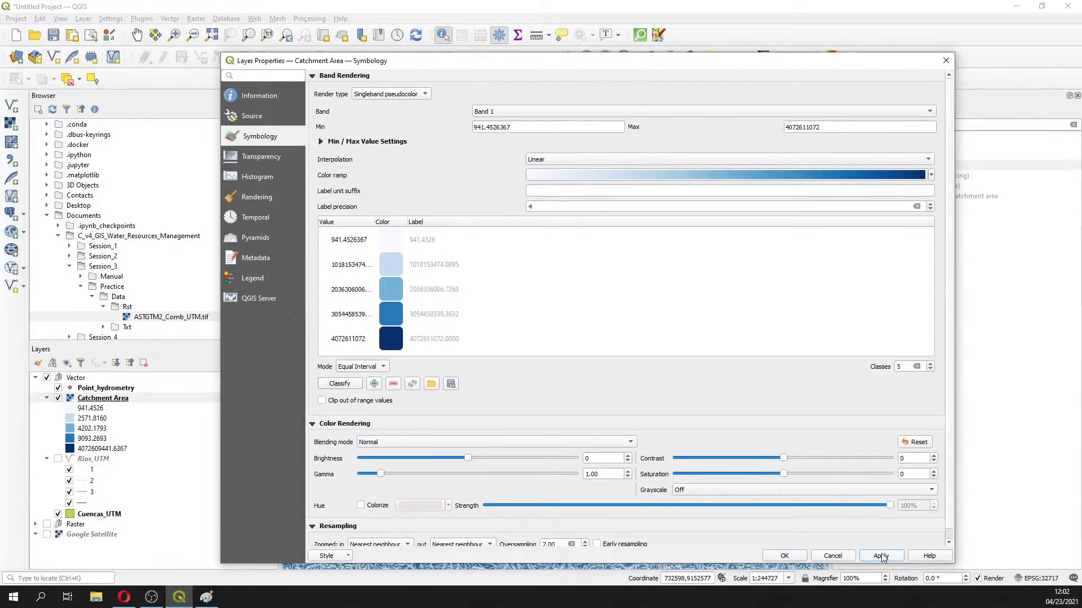
left_click(881, 557)
mouse_move(711, 64)
left_mouse_down()
mouse_move(1080, 260)
mouse_move(1081, 343)
mouse_move(792, 142)
mouse_move(720, 63)
left_mouse_up()
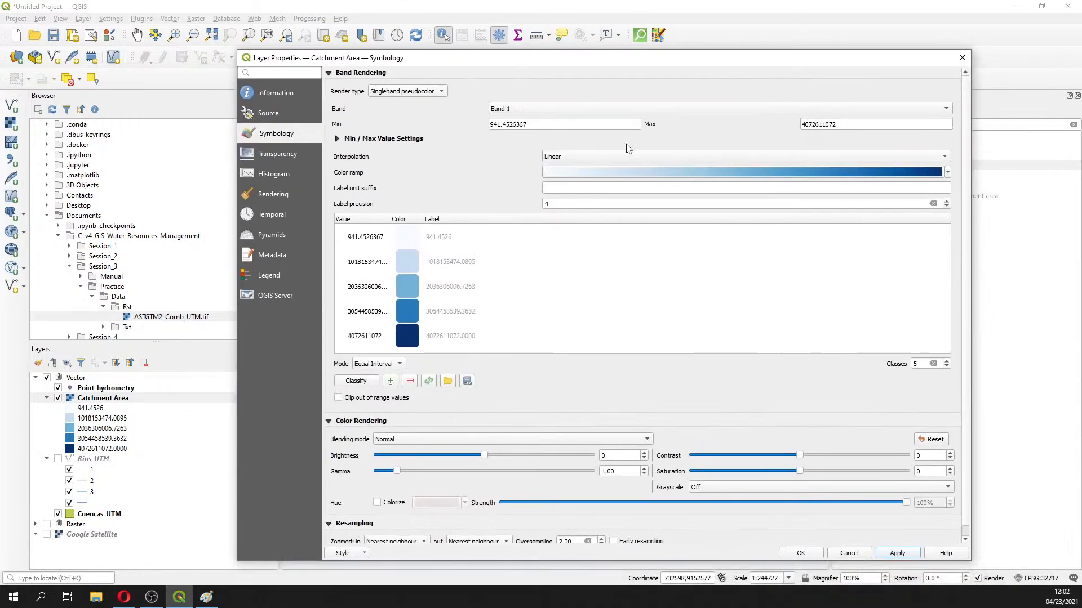
Change the mode to Continuous, apply, and close the layer properties with OK
left_click(399, 366)
left_click(391, 351)
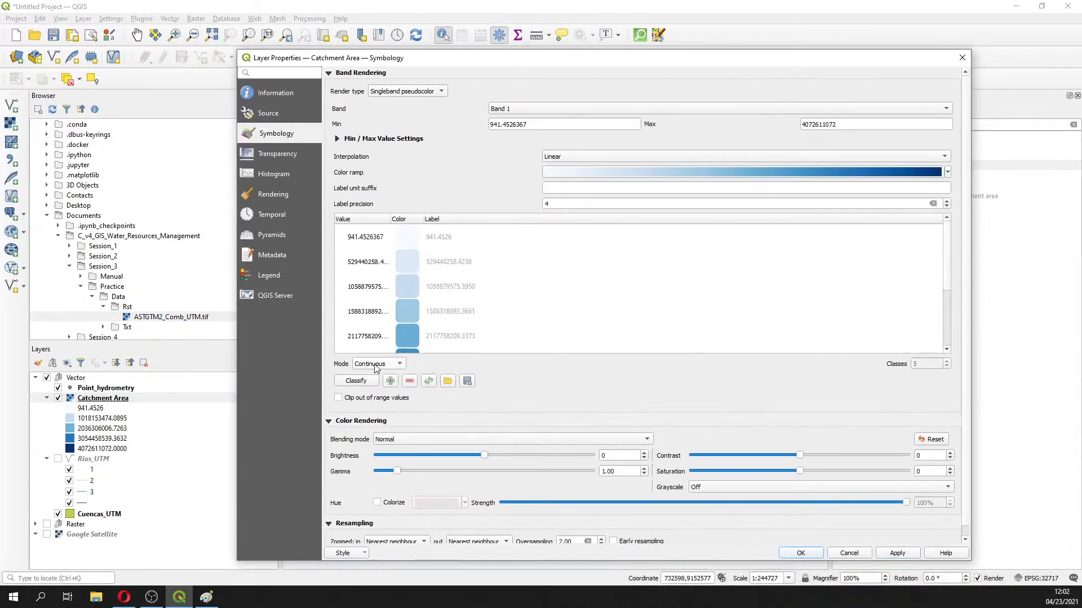
left_click(897, 554)
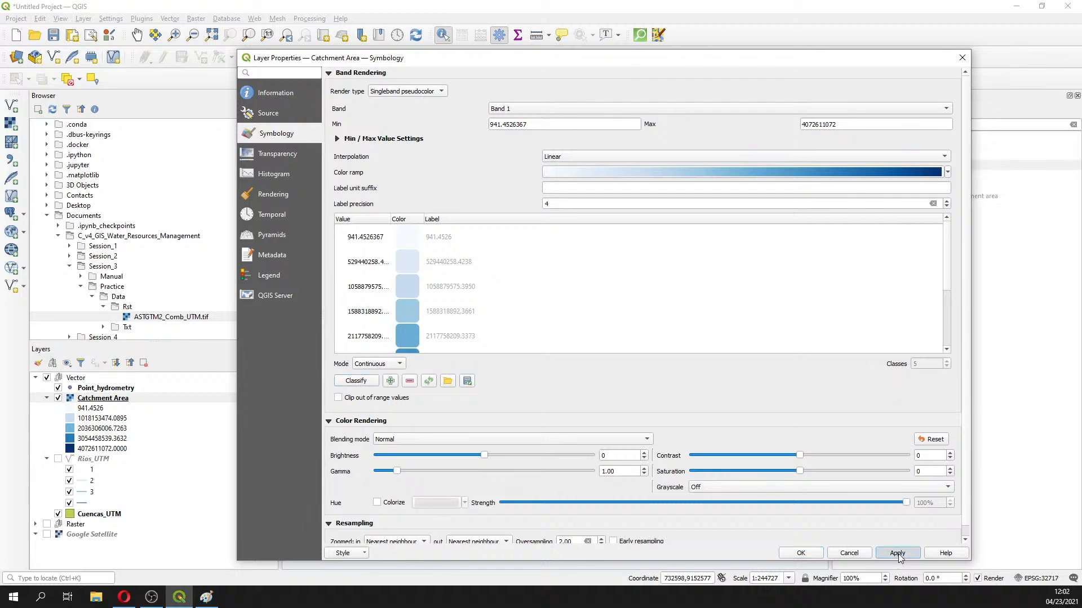
left_click(801, 554)
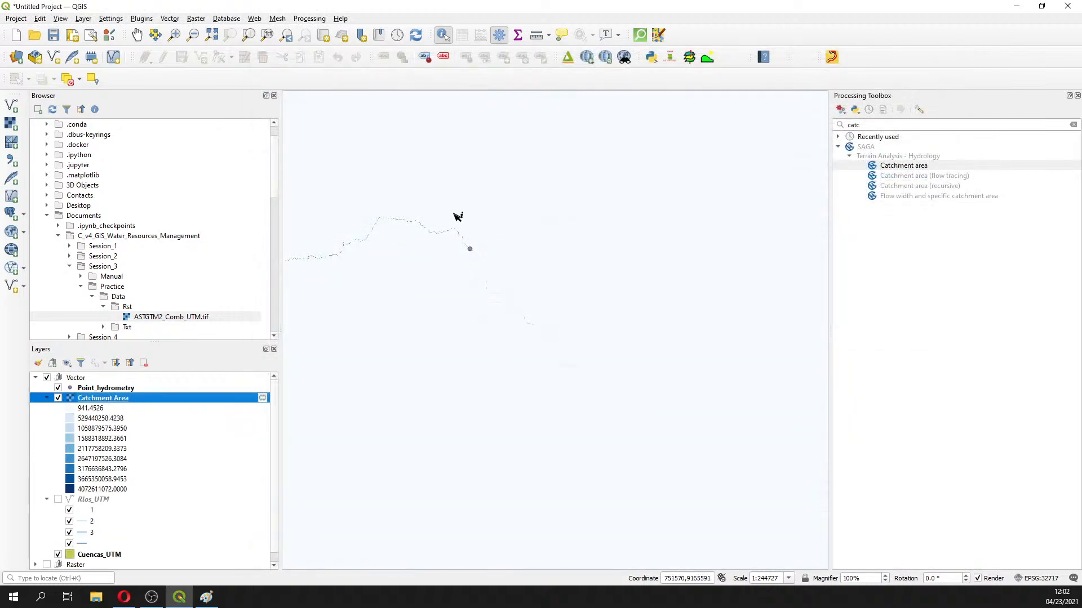
scroll(478, 236, "up", 2)
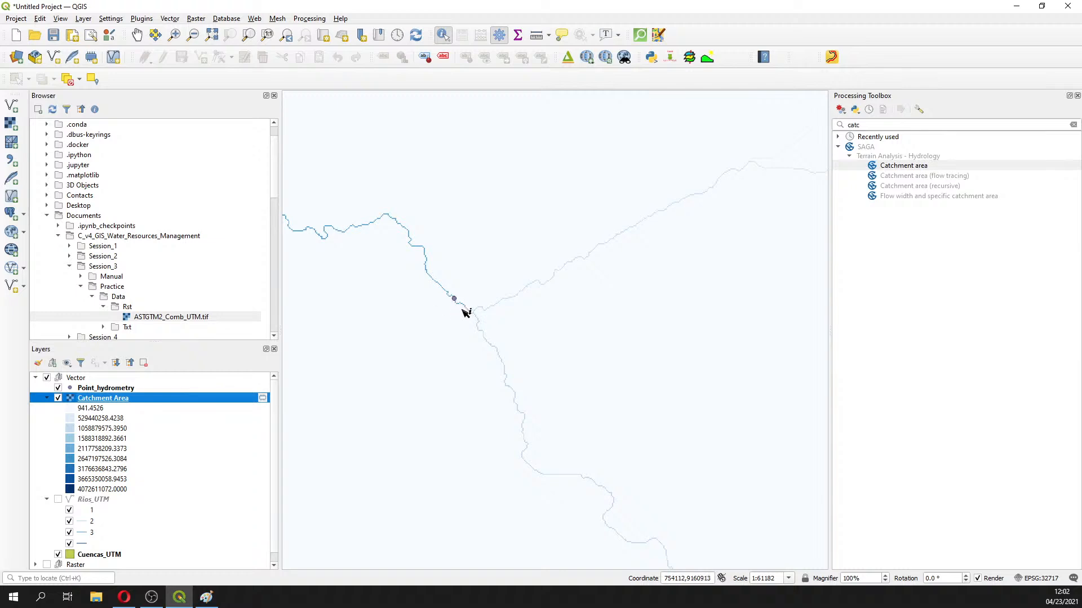
scroll(465, 309, "down", 2)
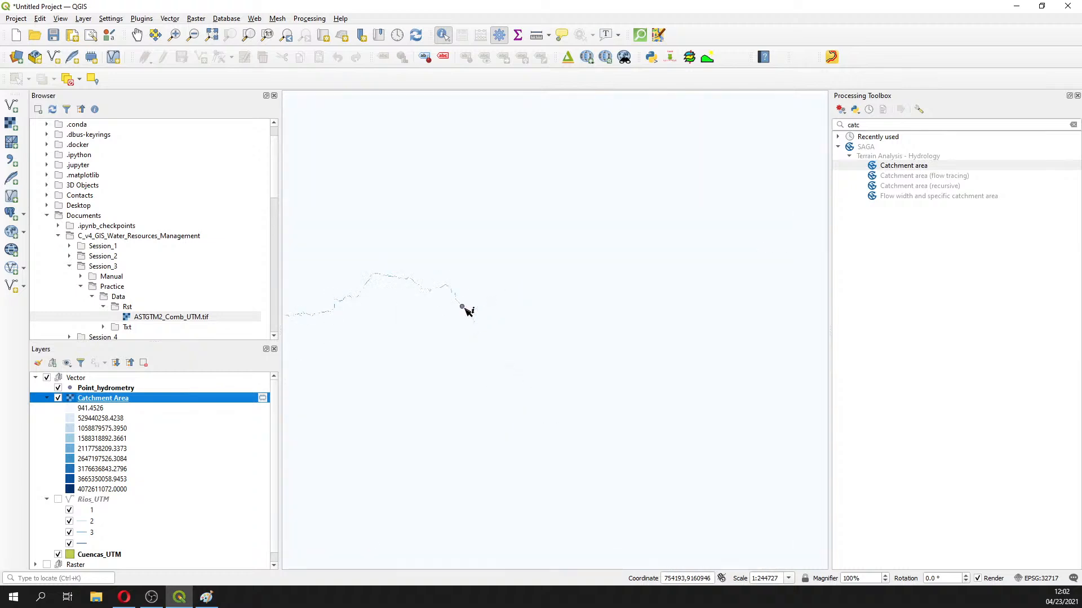
scroll(465, 309, "up", 1)
Reopen the Catchment Area properties and switch the mode back to Quantile
right_click(115, 399)
left_click(163, 390)
left_click(376, 363)
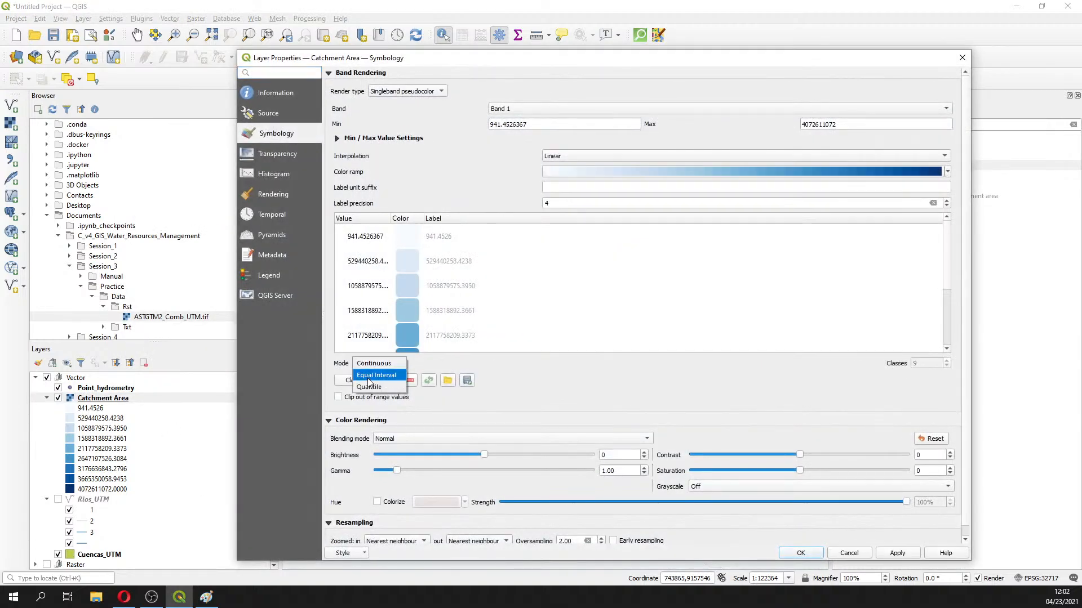
left_click(361, 385)
left_click(362, 385)
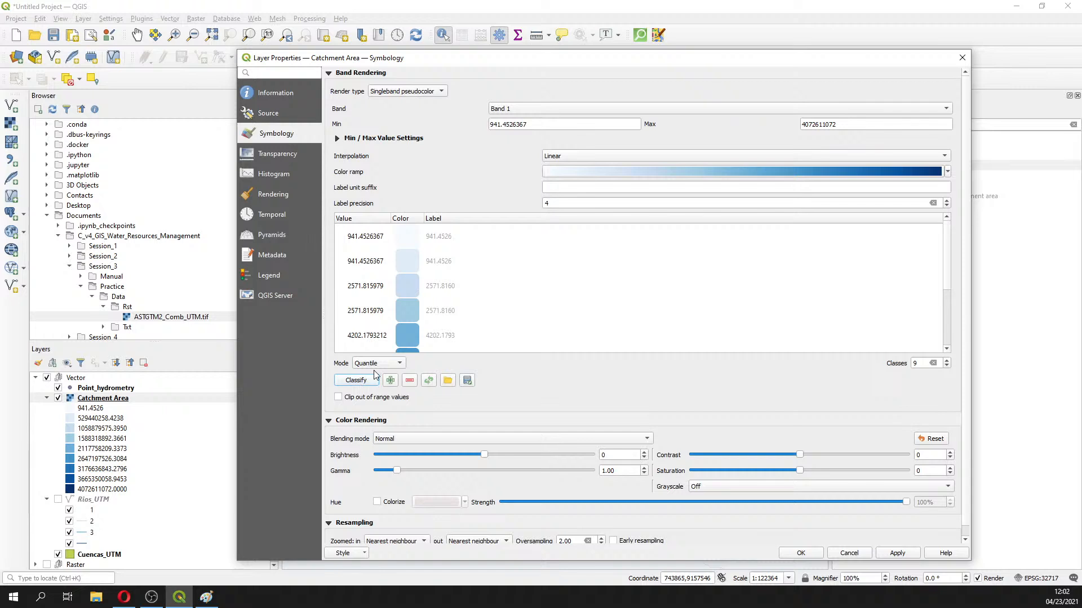
Set the number of quantile classes to 11 and apply
left_click(947, 361)
left_click(947, 361)
left_click(947, 361)
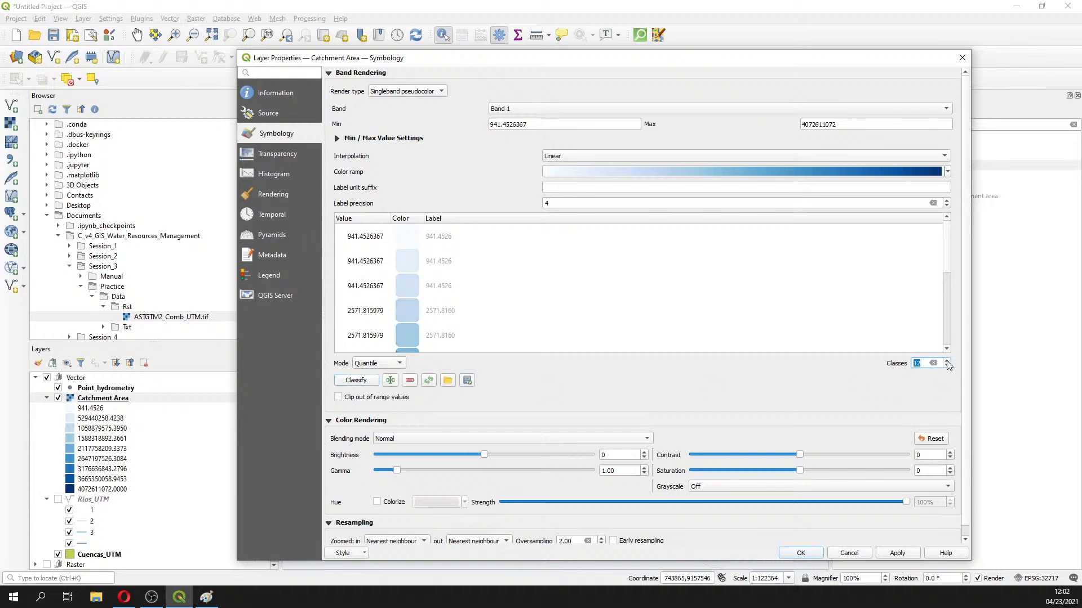
left_click(947, 366)
left_click(947, 366)
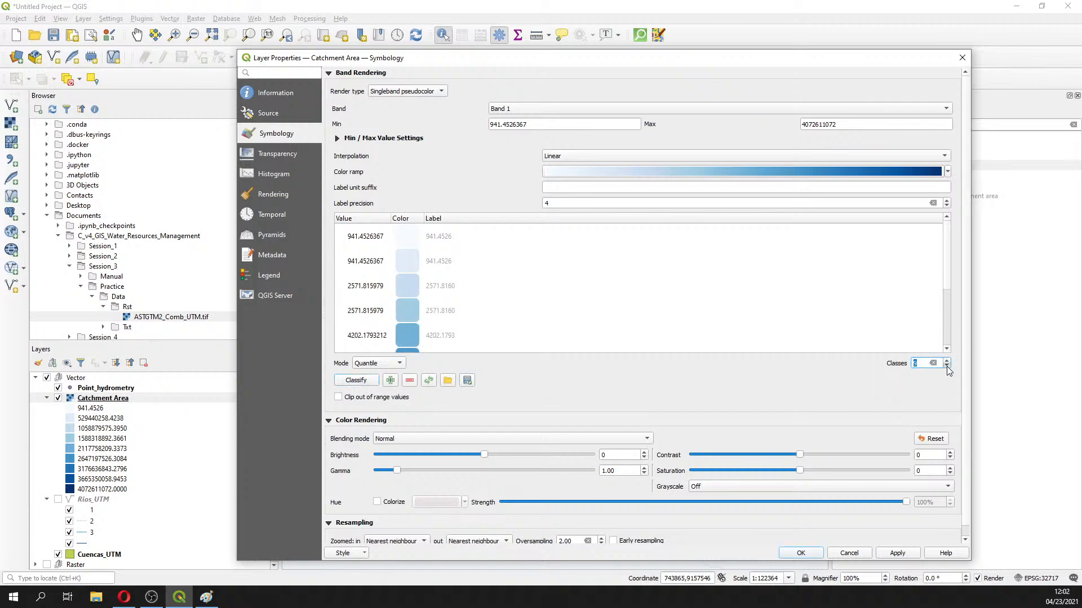
left_click(947, 366)
left_click(947, 366)
left_click(946, 361)
left_click(946, 361)
left_click(946, 361)
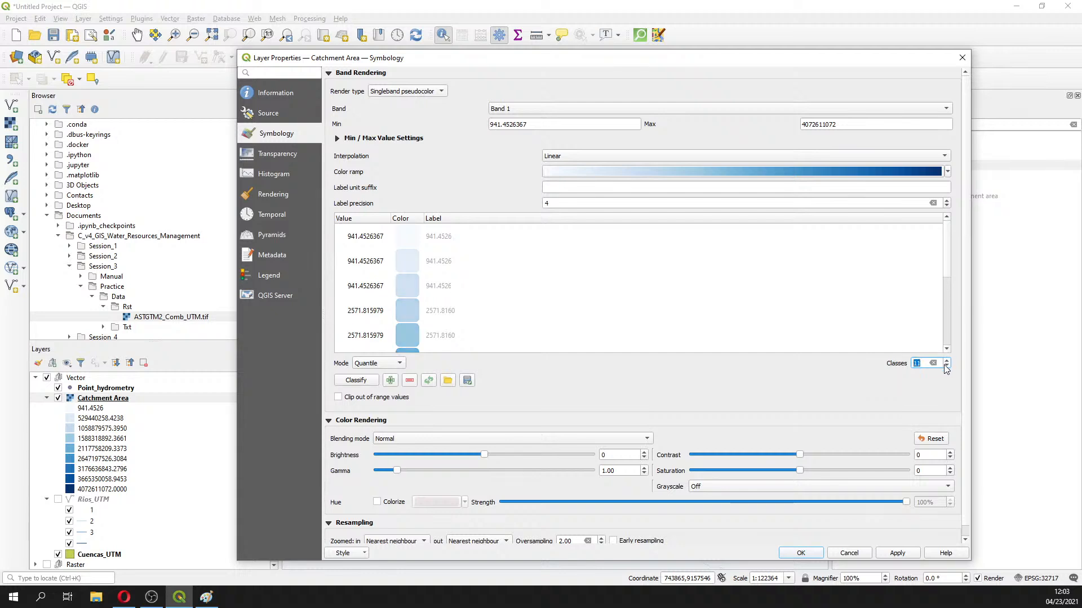
left_click(896, 553)
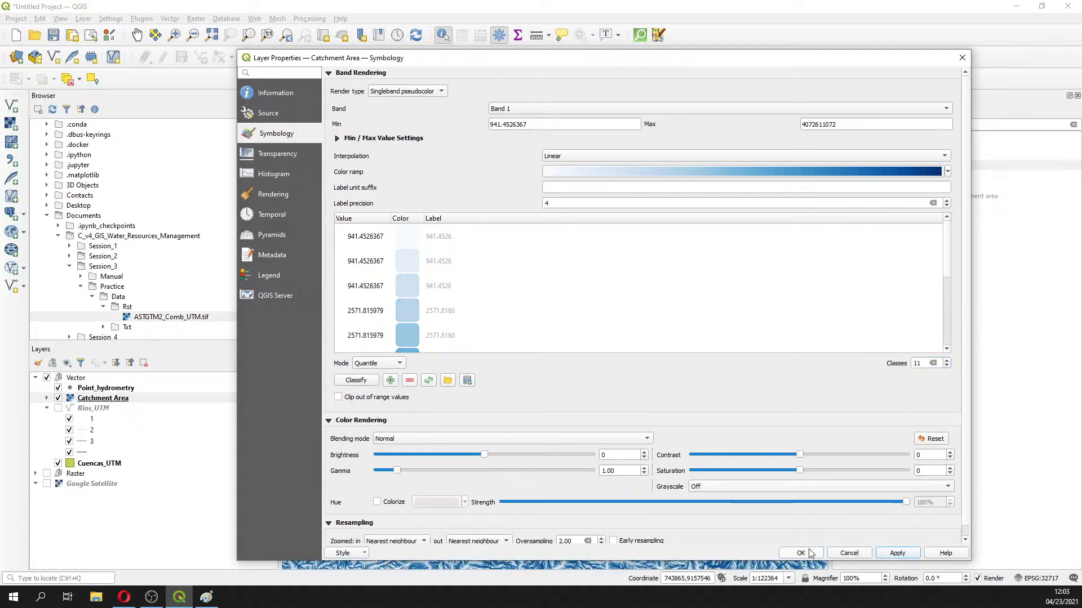
Reduce the quantile classes to 4 and apply them to the map
left_click(947, 366)
left_click(947, 366)
left_click(947, 366)
left_click(947, 366)
left_click(947, 366)
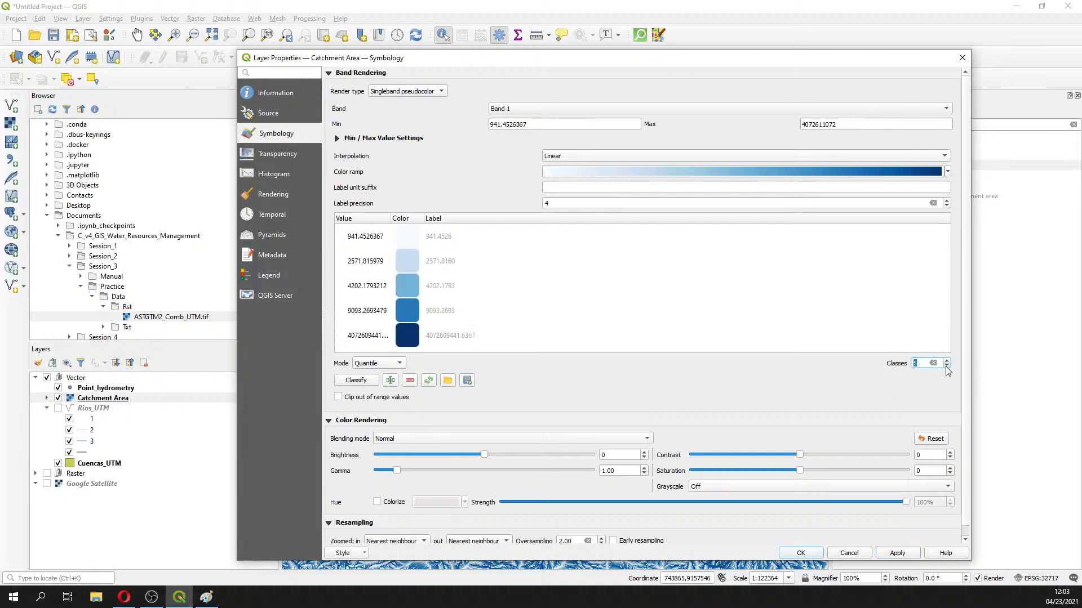
left_click(947, 366)
left_click(896, 554)
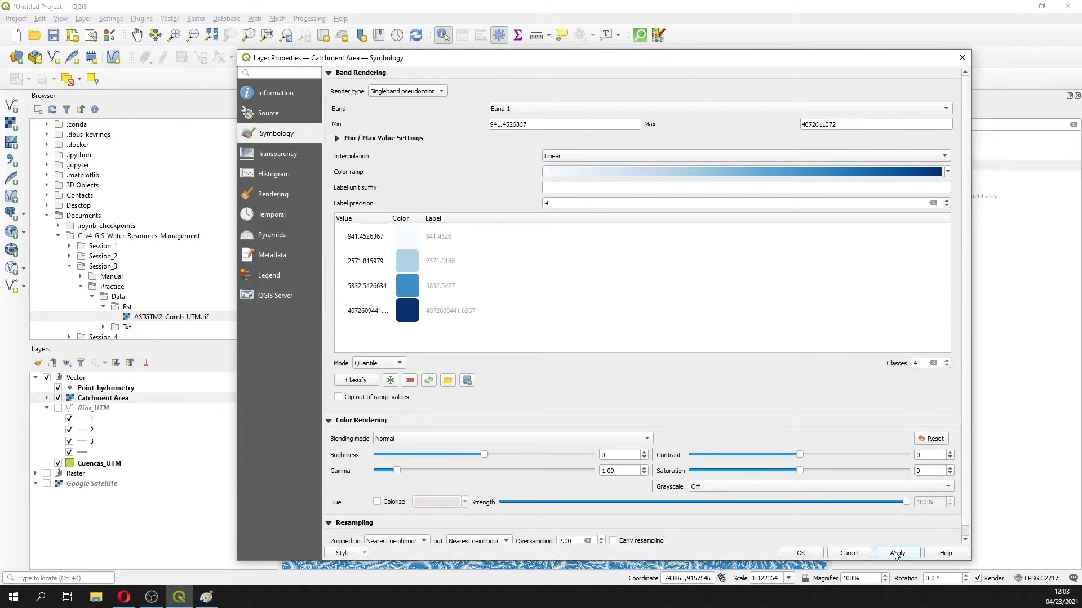
left_click_drag(663, 65, 1080, 101)
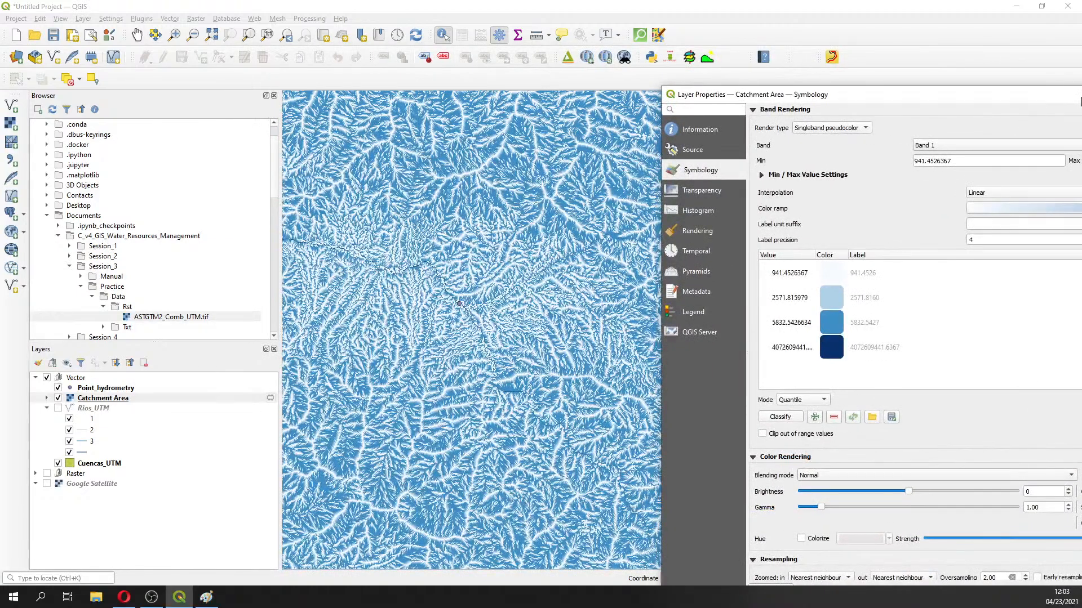
left_click_drag(1080, 101, 680, 17)
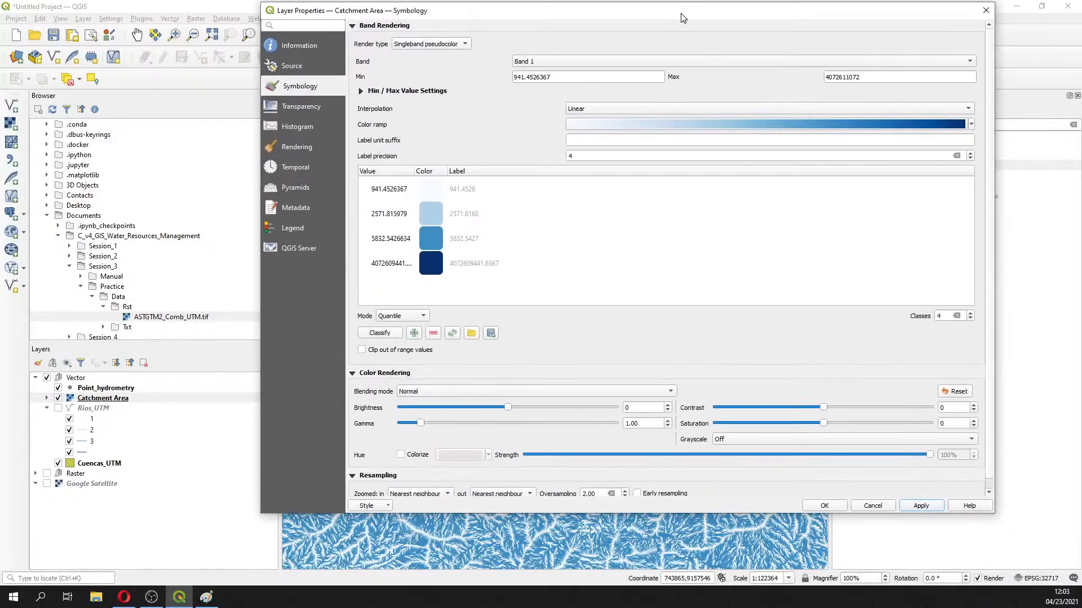
Replace the ramp's minimum value with 1000000 and recompute the class values
double_click(572, 76)
type("1")
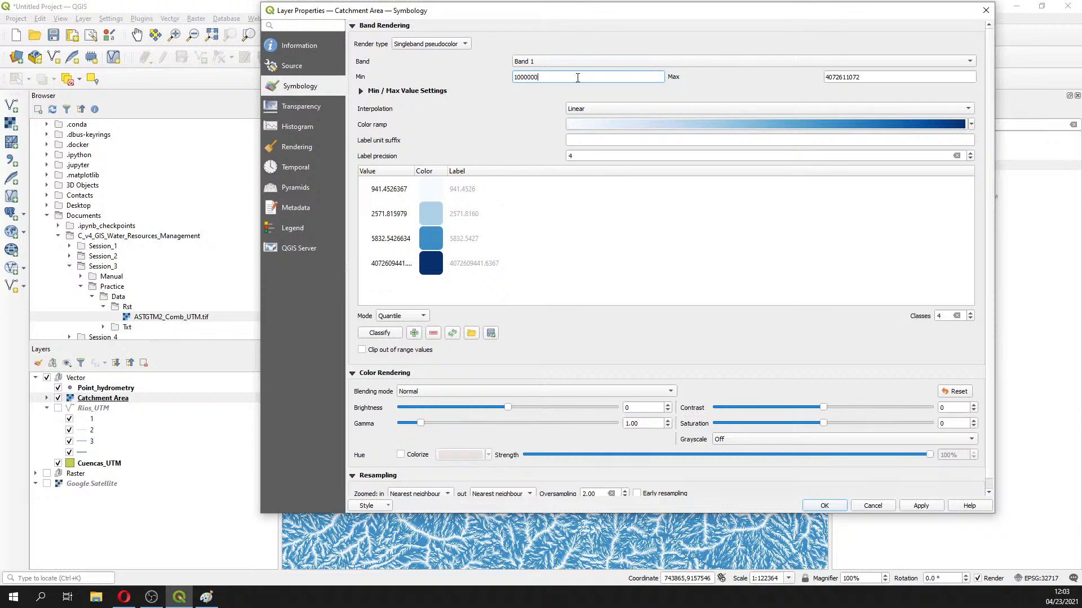
type("000000")
mouse_move(529, 77)
left_mouse_down()
mouse_move(516, 81)
mouse_move(537, 80)
mouse_move(524, 81)
left_mouse_up()
left_click(935, 506)
left_click(388, 334)
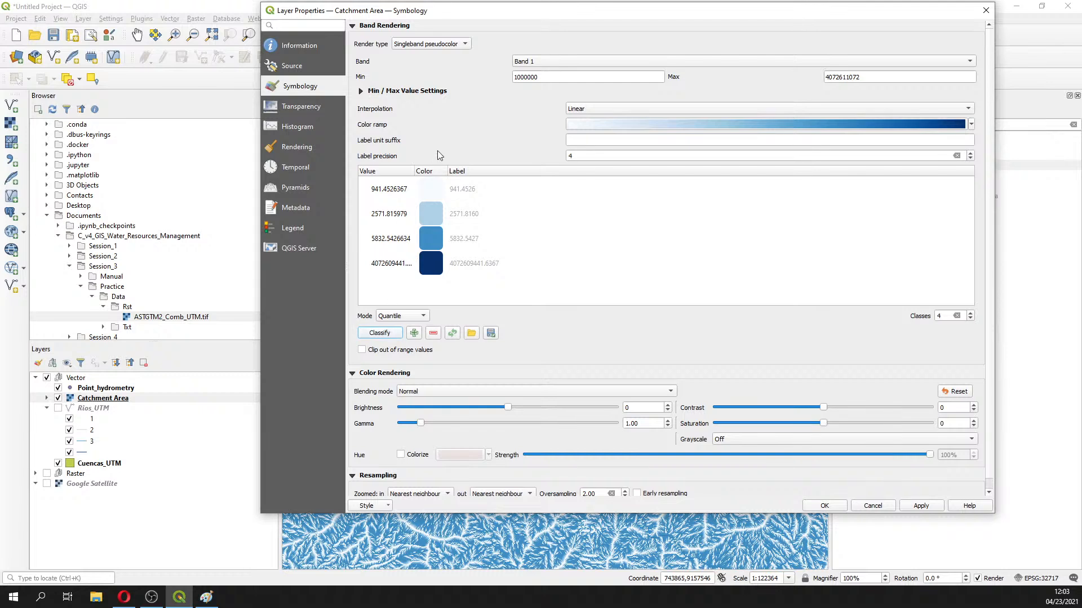
Switch between Continuous and Quantile modes, then apply Continuous styling
left_click(410, 317)
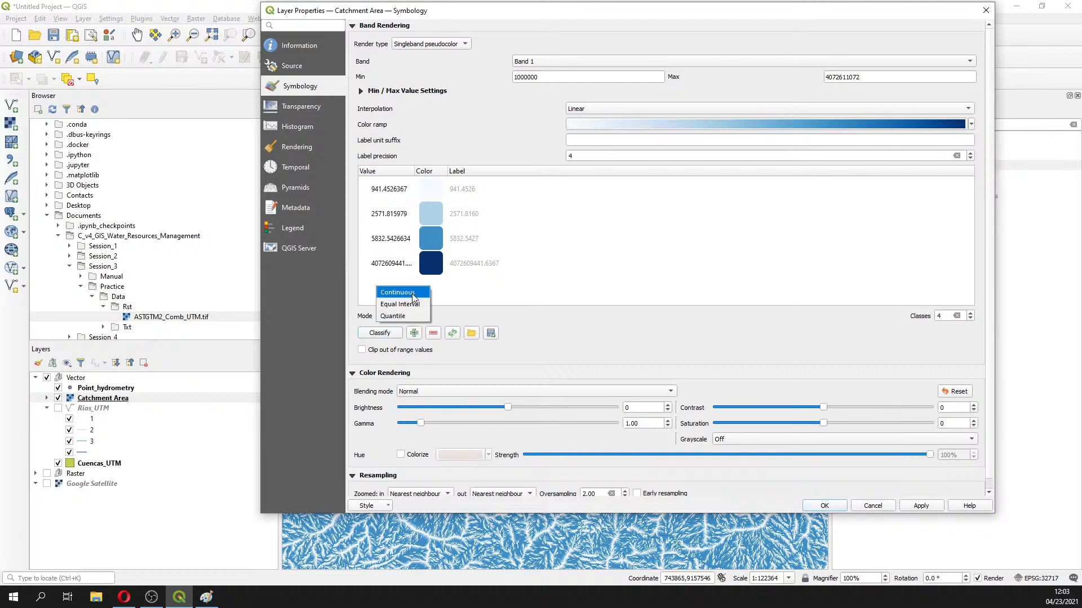
left_click(413, 290)
left_click(387, 335)
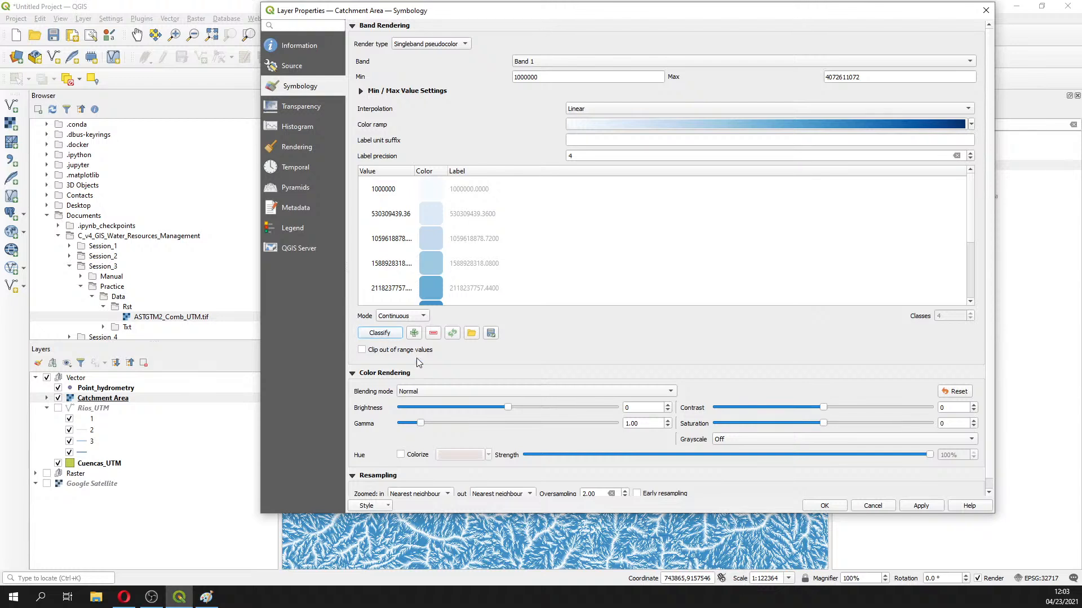
left_click(394, 316)
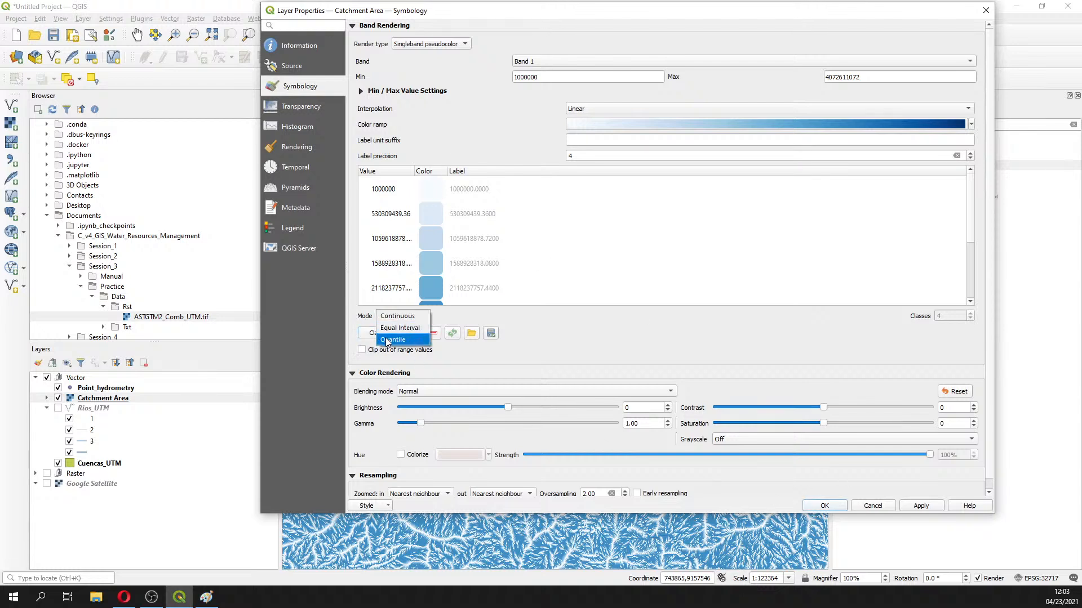
left_click(387, 341)
left_click(390, 317)
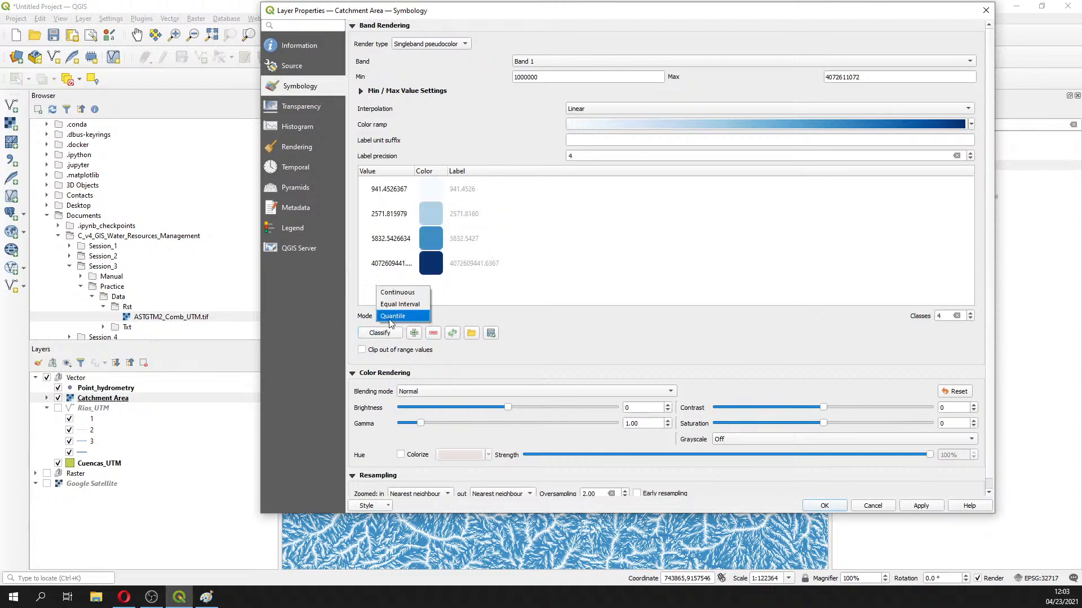
left_click(396, 291)
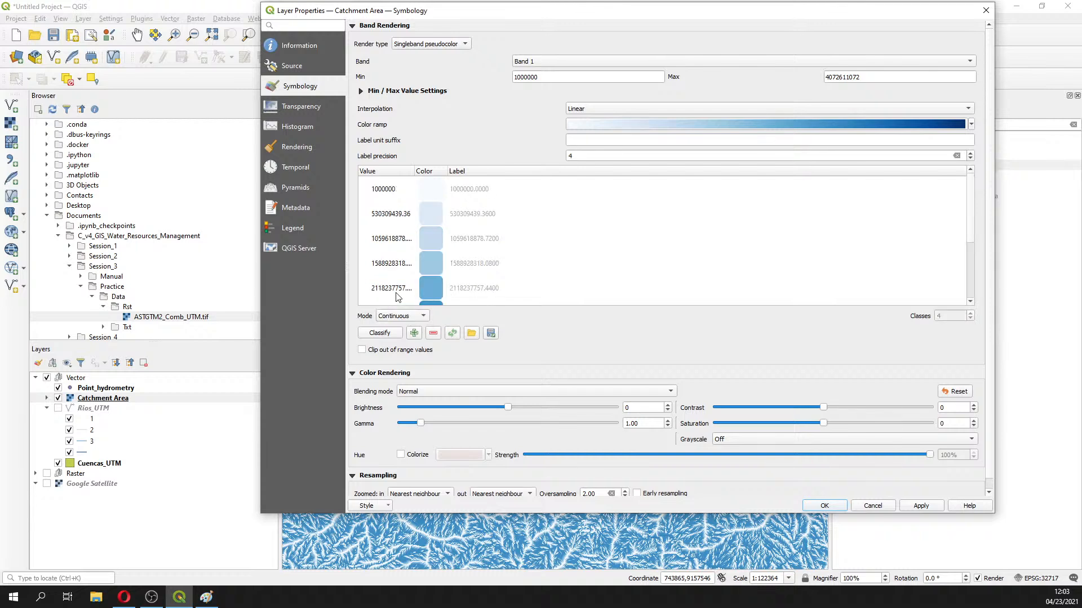
left_click(916, 505)
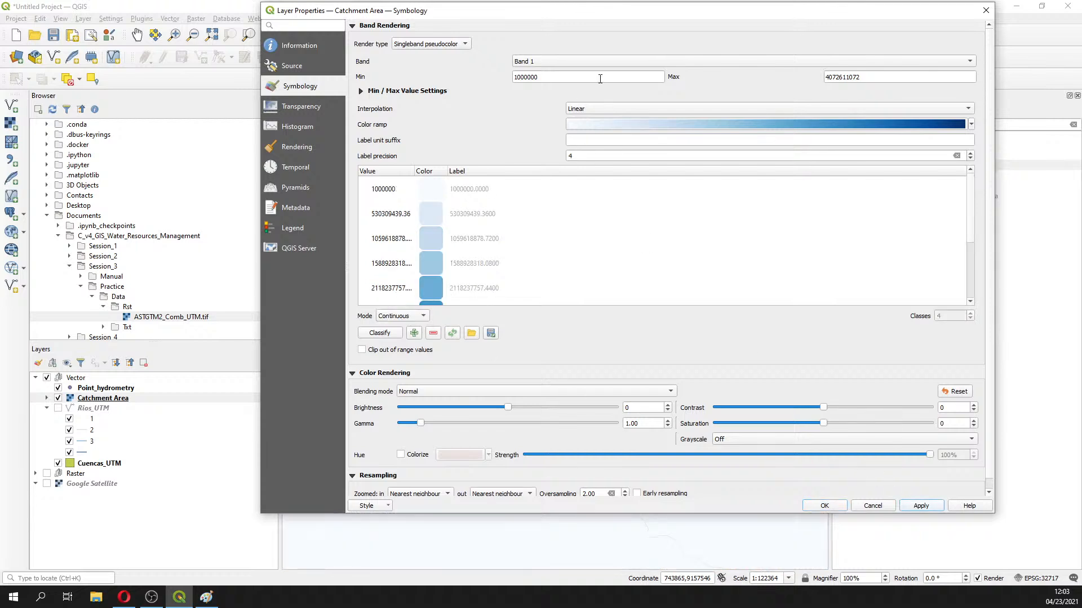
Apply Equal Interval classification with 10 classes
left_click(401, 316)
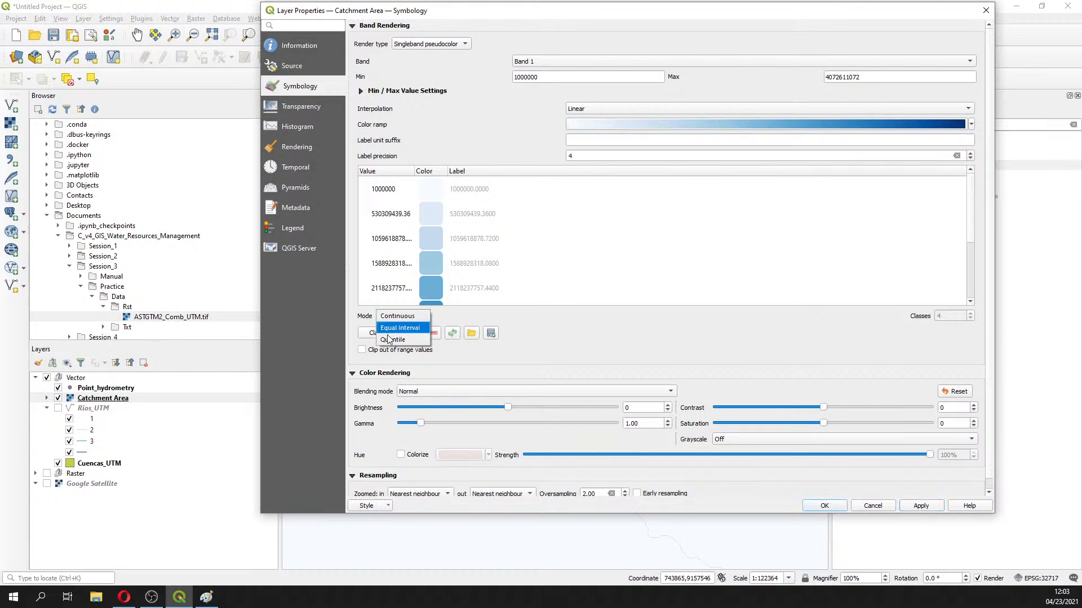
left_click(391, 328)
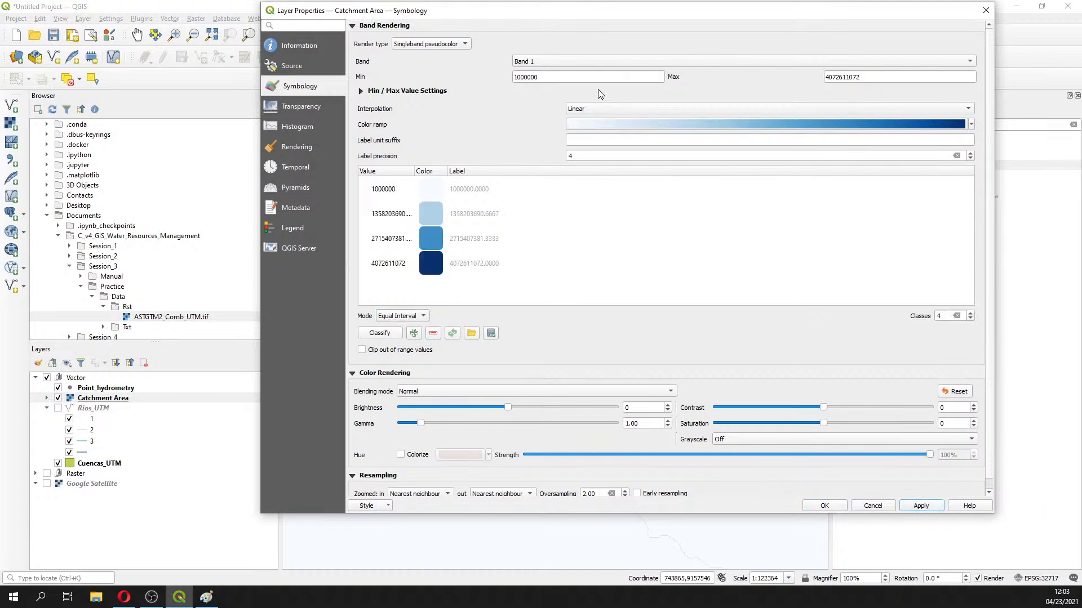
left_click_drag(617, 15, 442, 128)
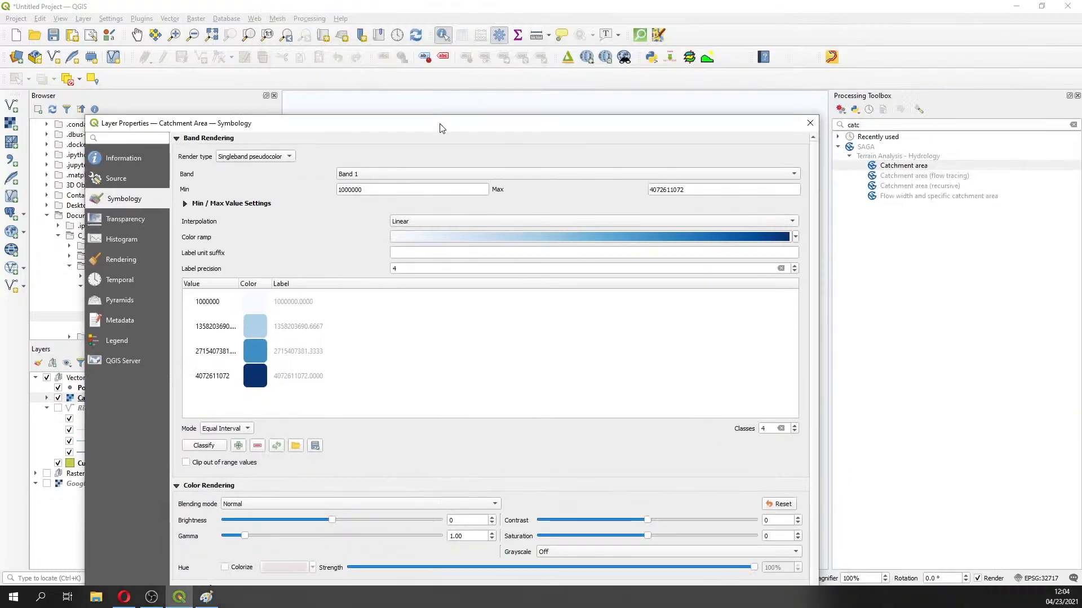
left_click(795, 426)
left_click(795, 426)
left_click(795, 426)
left_click(794, 425)
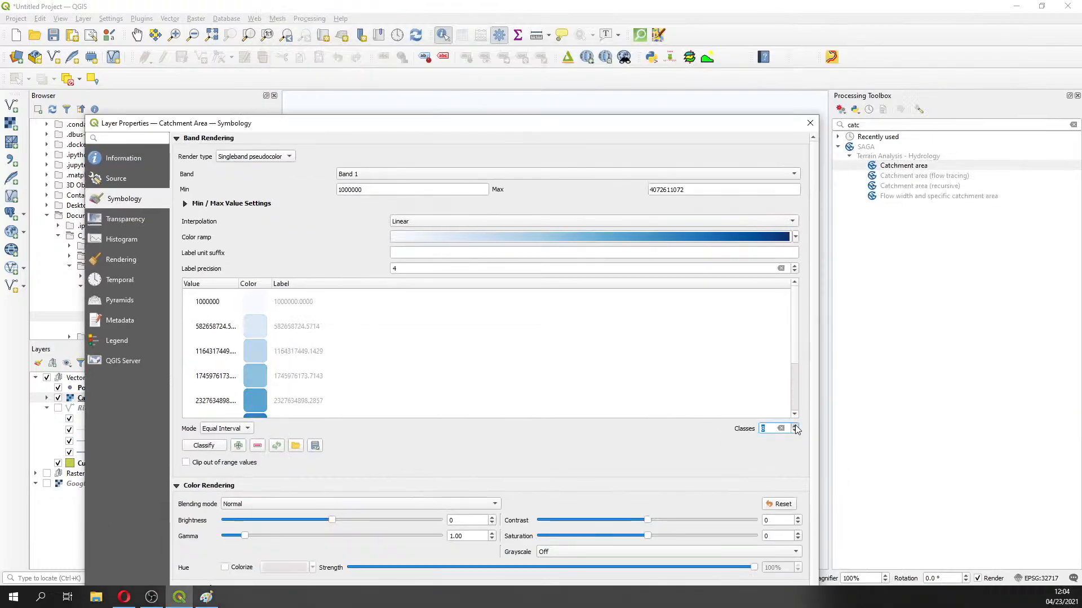
left_click(795, 426)
left_click(795, 426)
left_click_drag(526, 124, 501, 9)
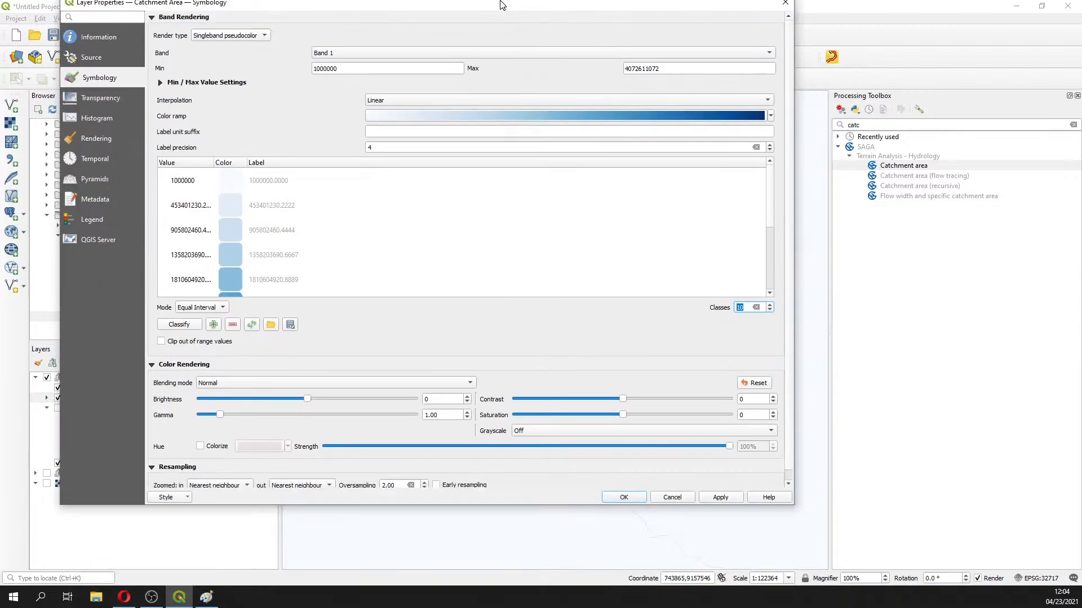
left_click(721, 508)
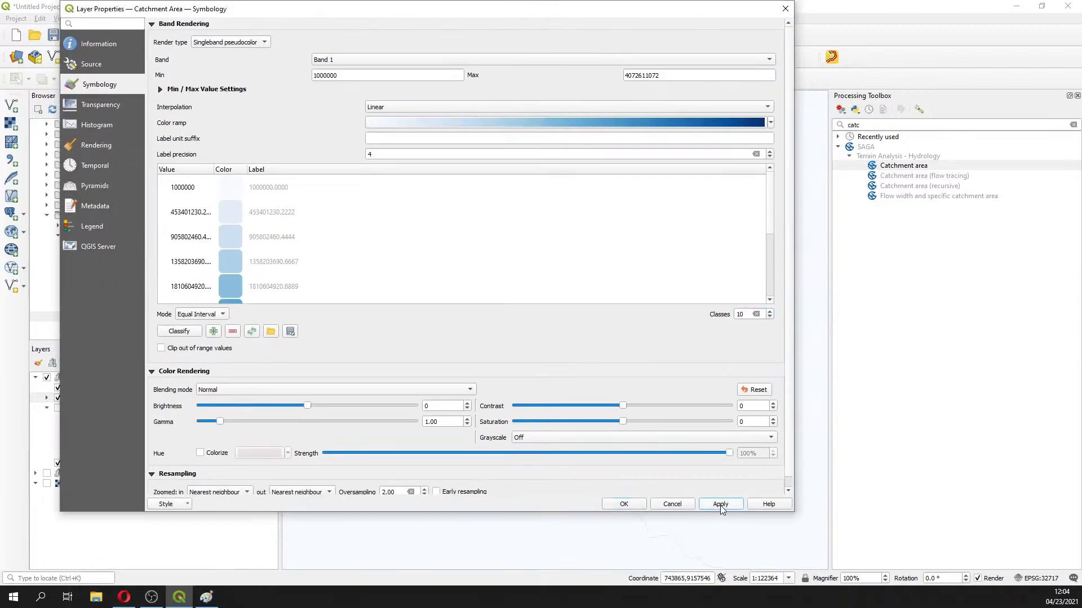
Try Quantile once more, then settle on Continuous mode and close the properties with OK
left_click(214, 316)
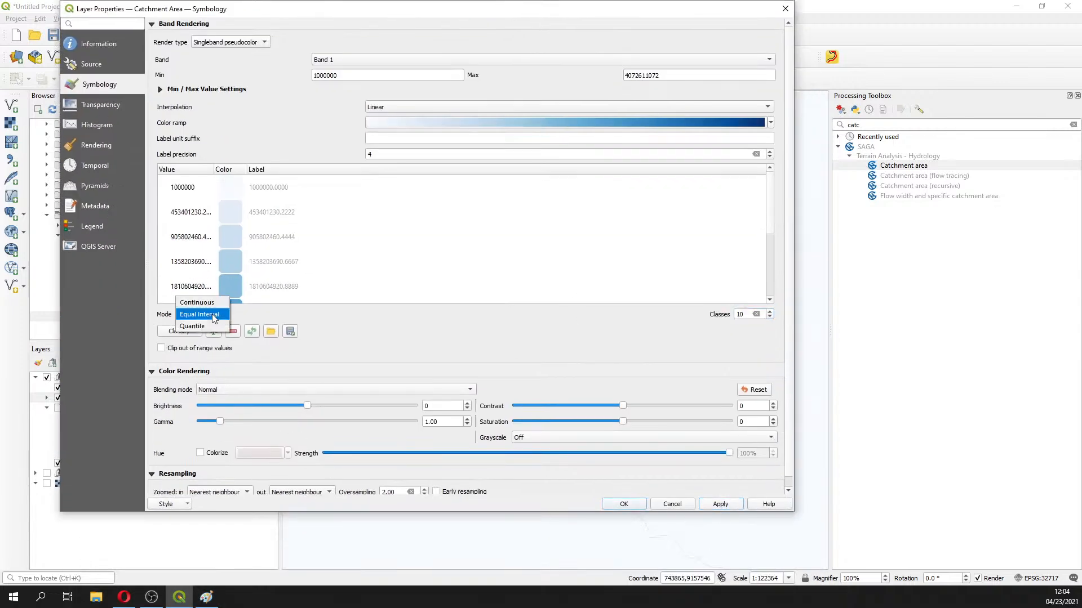
left_click(212, 326)
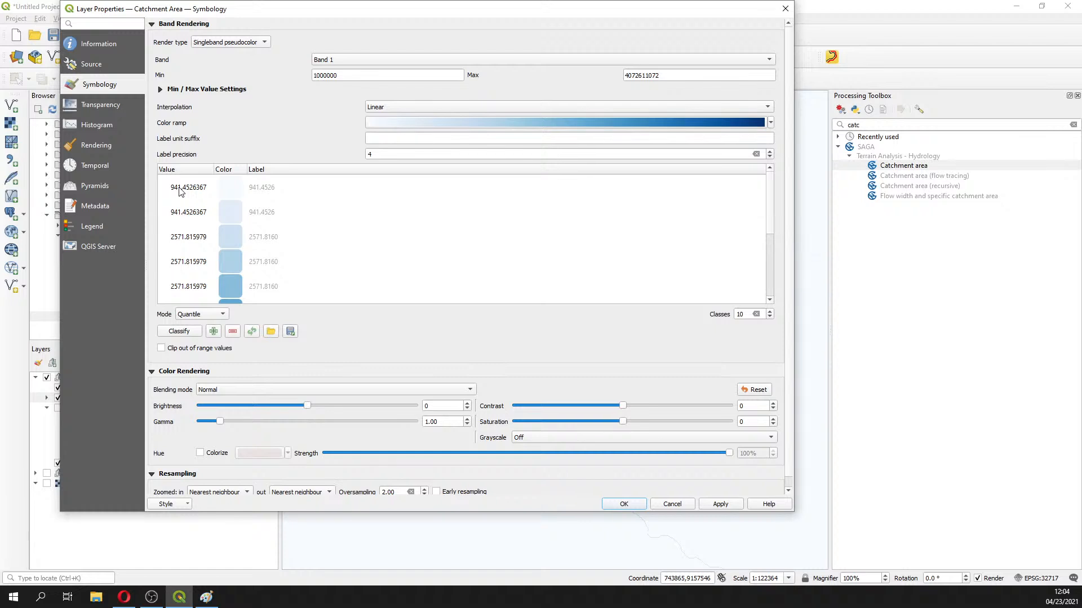
left_click(207, 313)
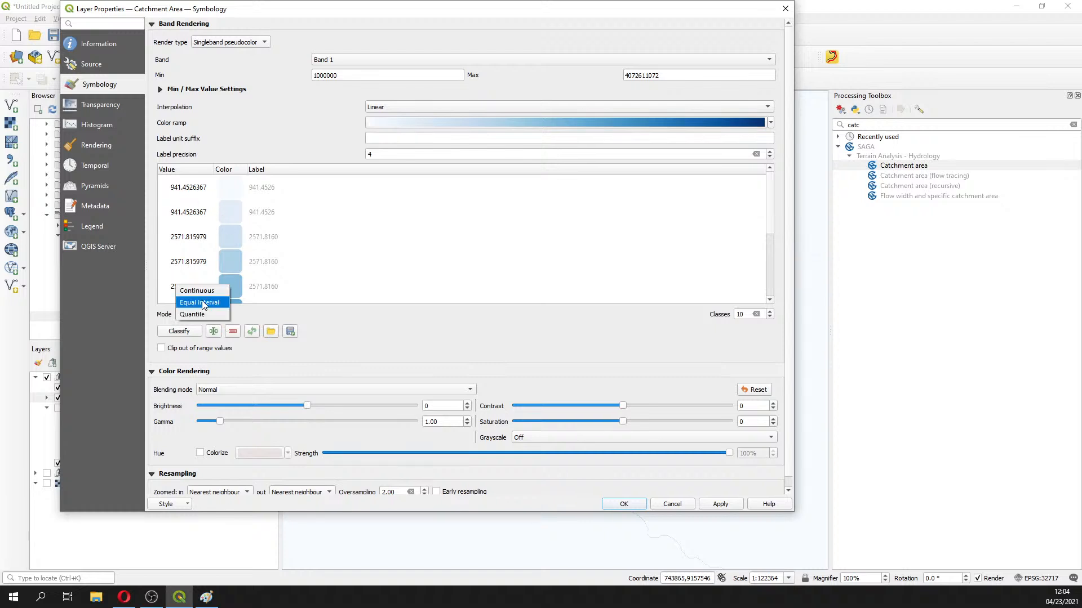
left_click(203, 291)
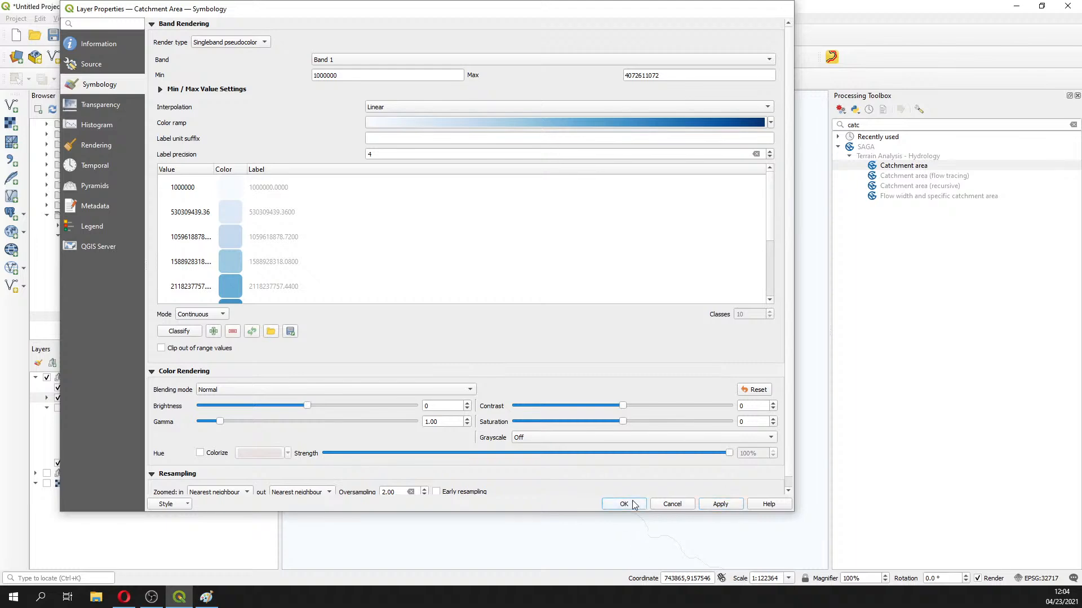
left_click(625, 504)
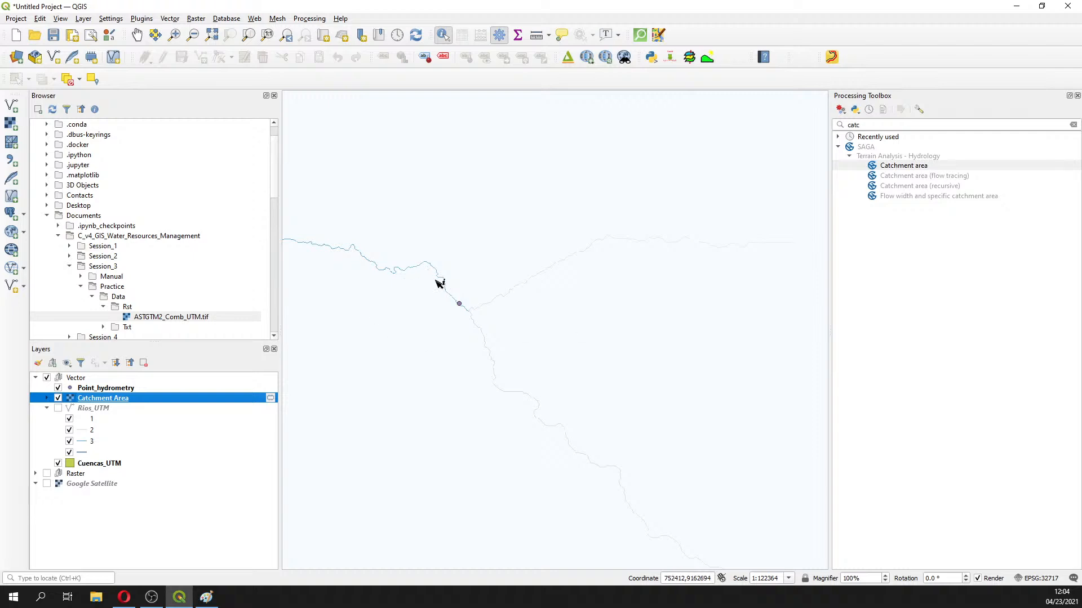
Zoom and pan onto the blue river beside Point_hydrometry until individual raster cells show
scroll(445, 305, "up", 3)
scroll(574, 310, "up", 2)
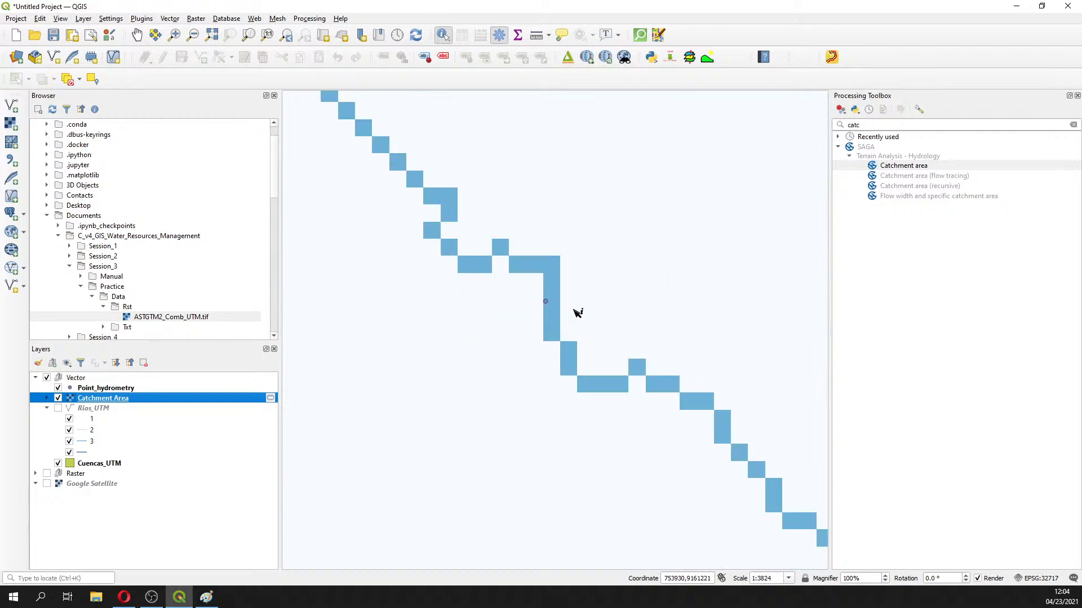
scroll(445, 325, "down", 6)
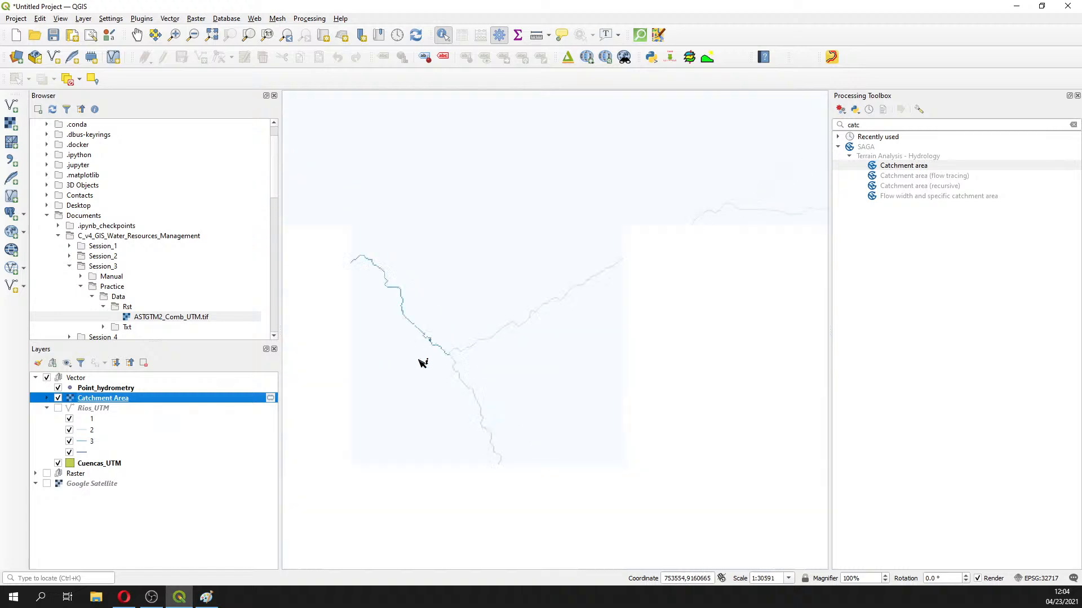
left_click_drag(408, 379, 480, 255)
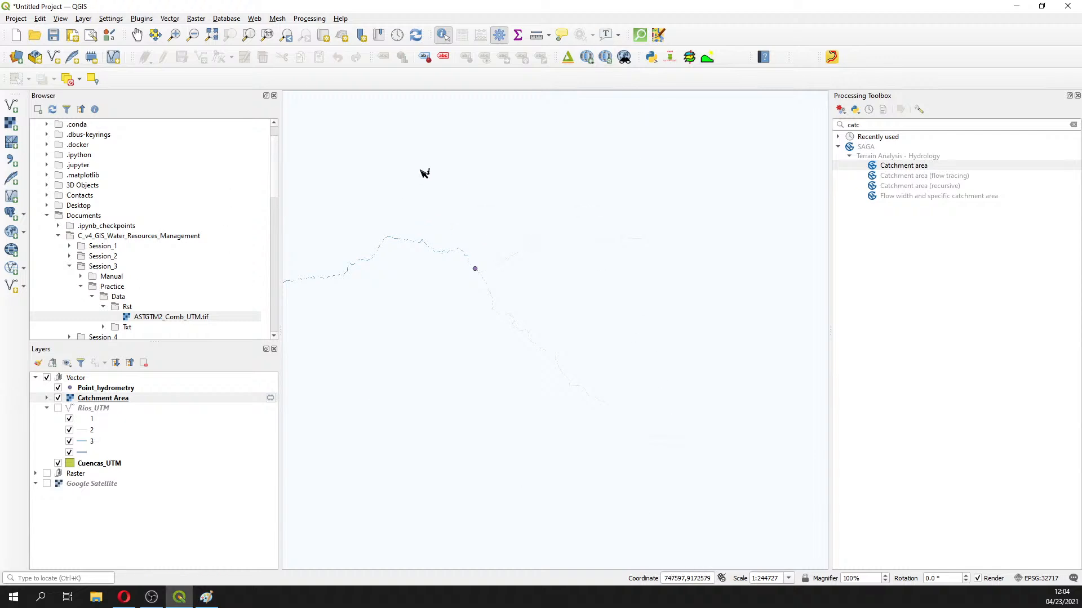
scroll(503, 251, "down", 4)
scroll(490, 288, "up", 1)
scroll(568, 125, "up", 6)
scroll(520, 248, "up", 2)
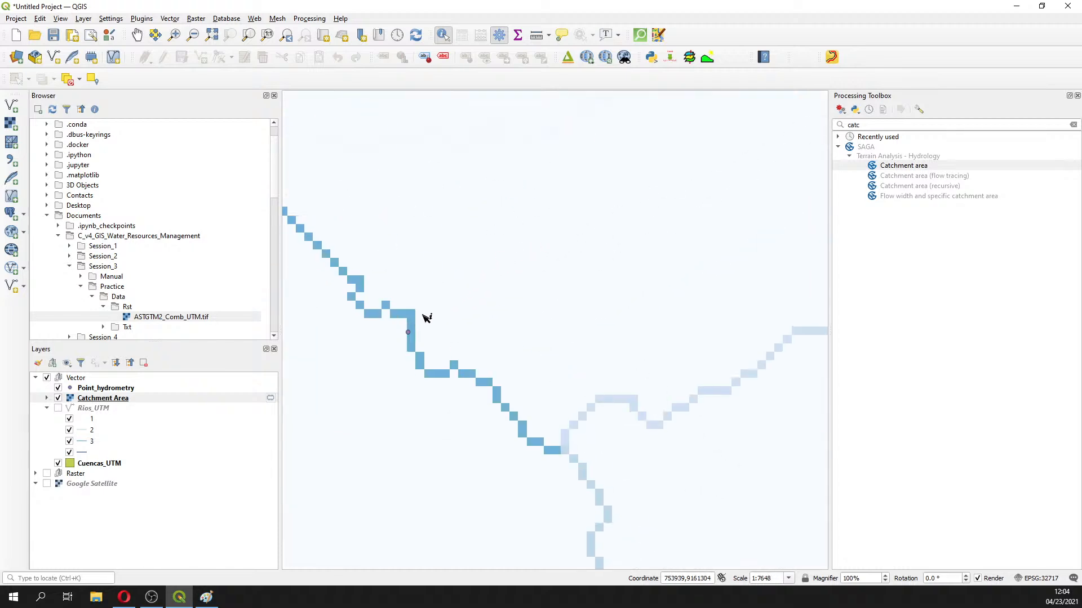
scroll(413, 336, "up", 1)
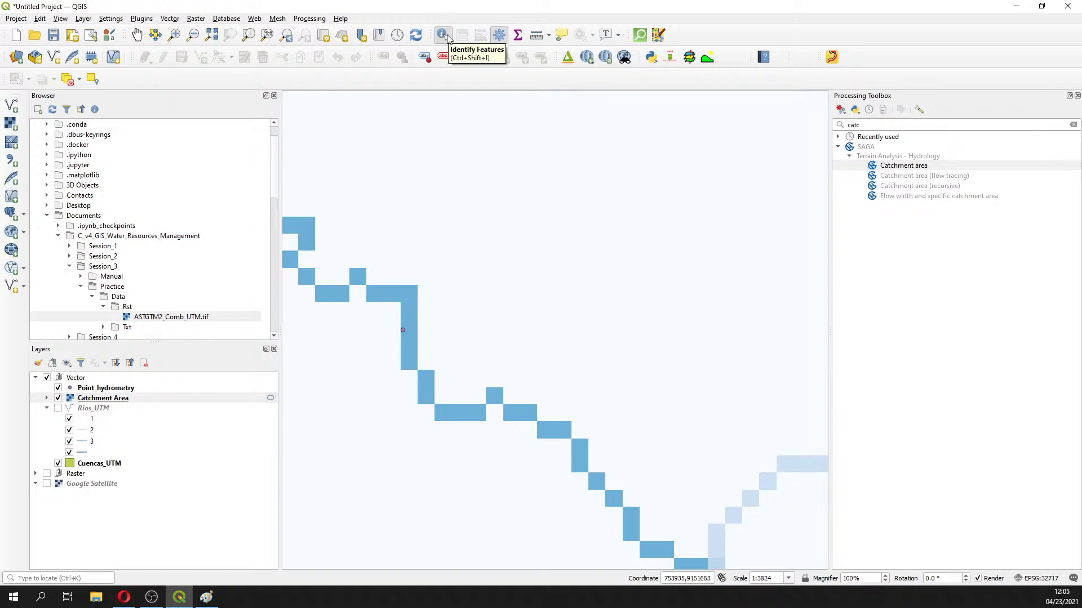
Identify Catchment Area Band 1 values at river cells near the hydrometry point, e.g. 2.1725169e+09
left_click(443, 35)
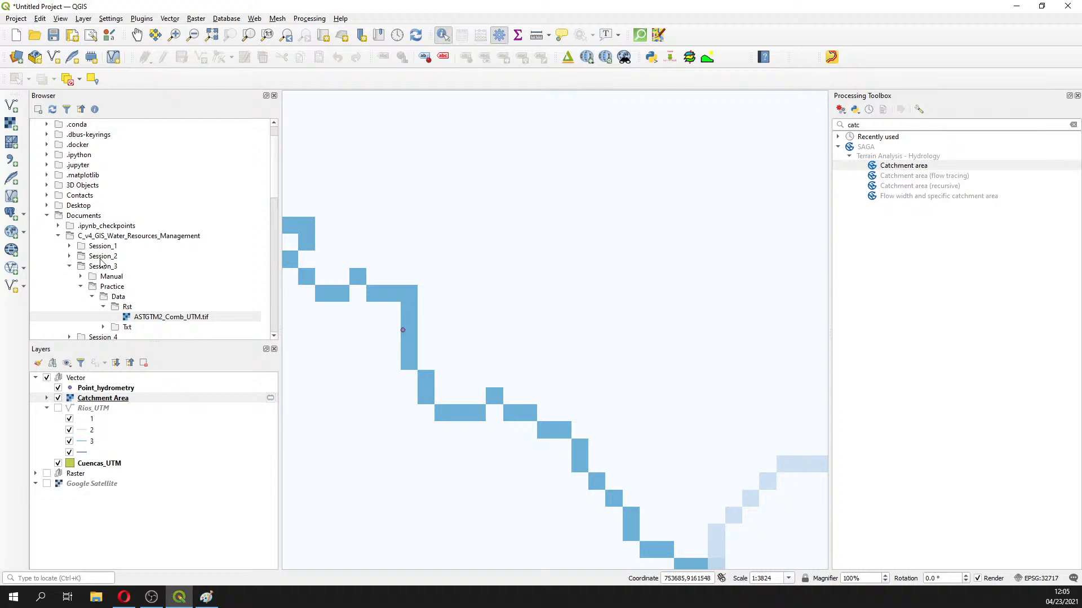
left_click(110, 399)
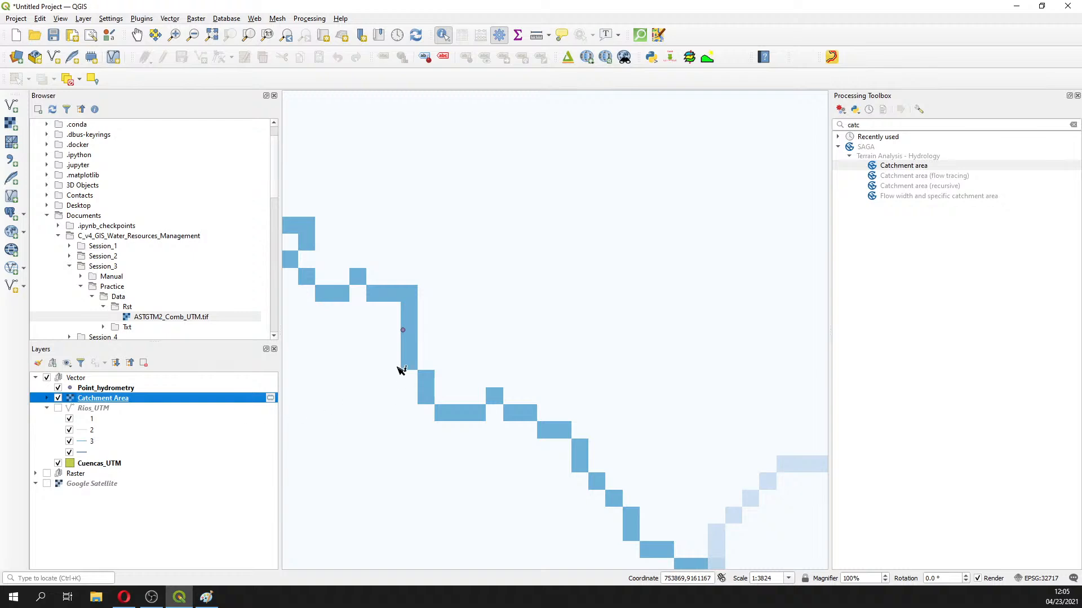
left_click(415, 334)
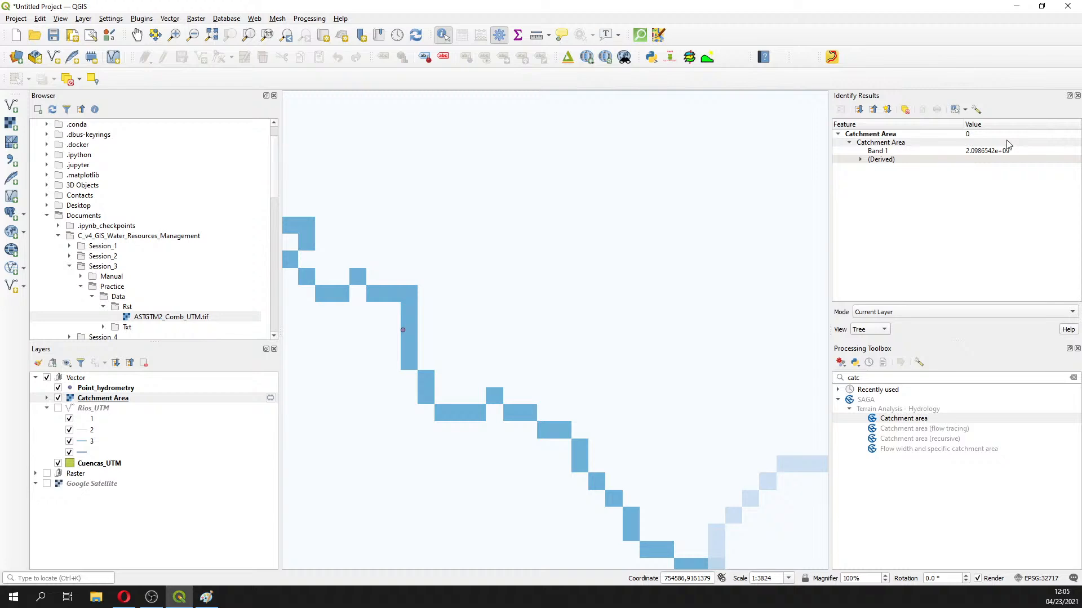
scroll(487, 347, "down", 2)
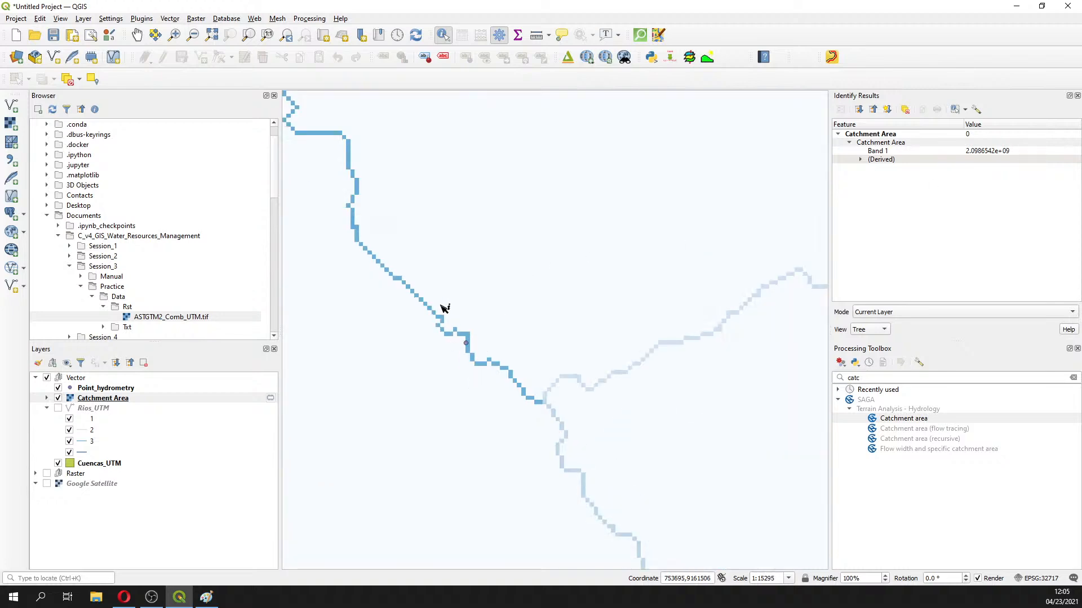
left_click(357, 184)
scroll(515, 365, "down", 3)
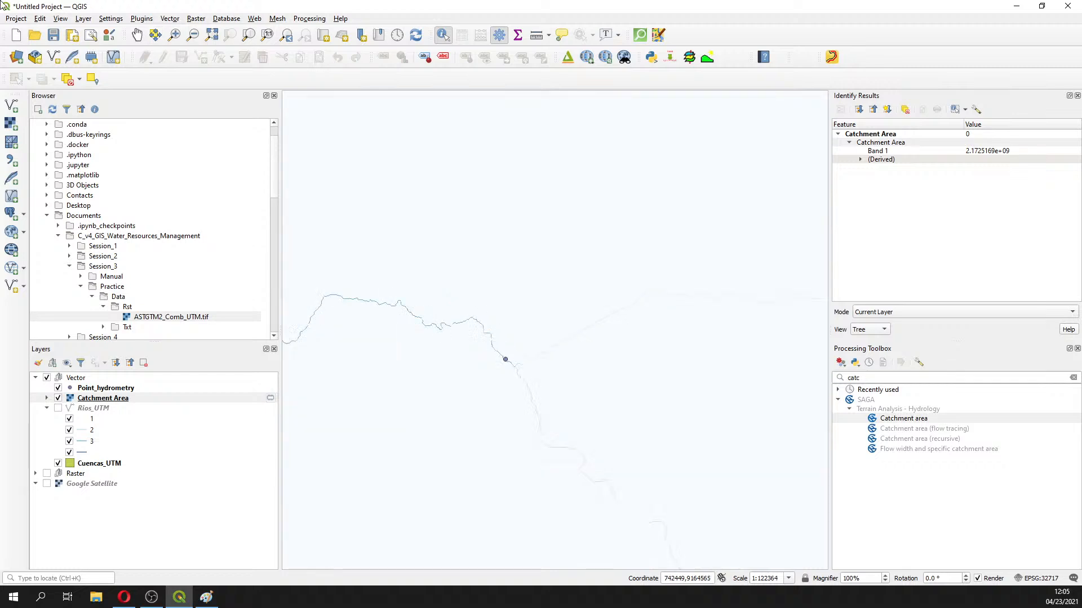
key("alt+Tab")
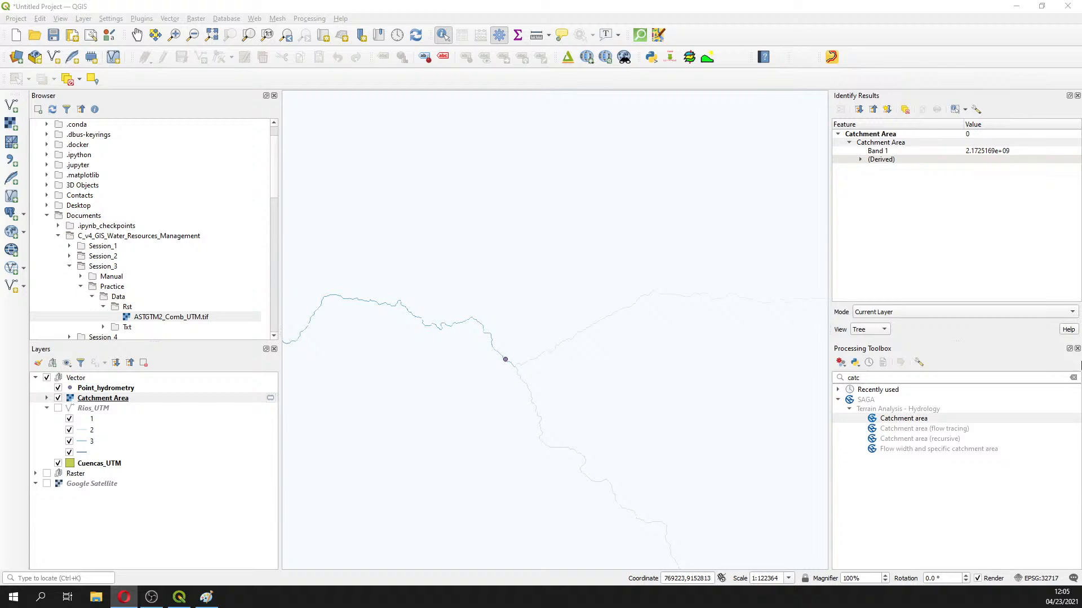
Close Identify Results and open SAGA Upslope area via a 'upslope' toolbox search
left_click(1076, 96)
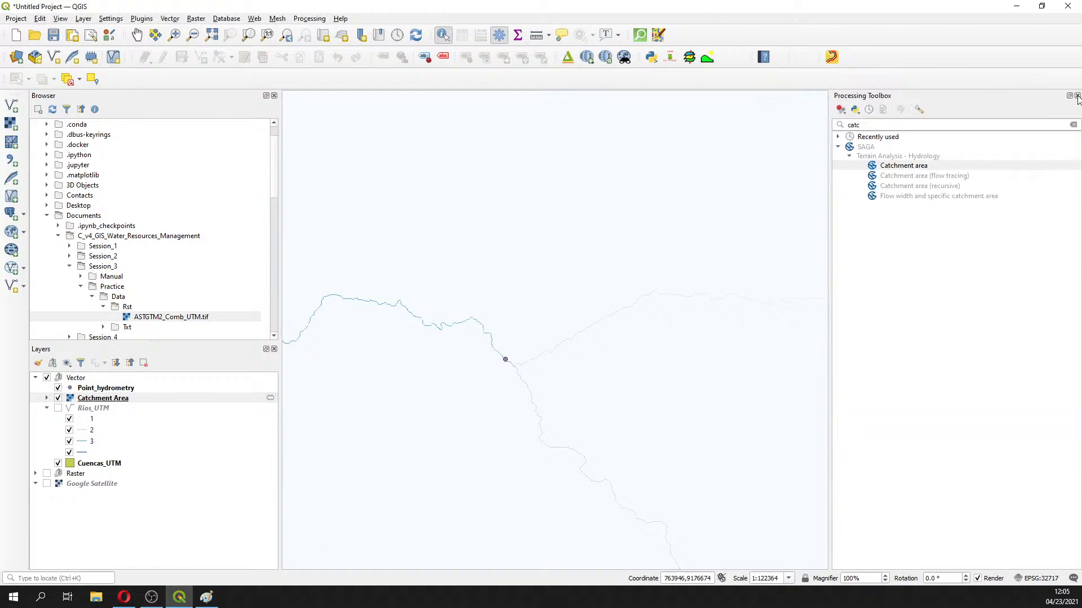
left_click(889, 124)
type("uplo")
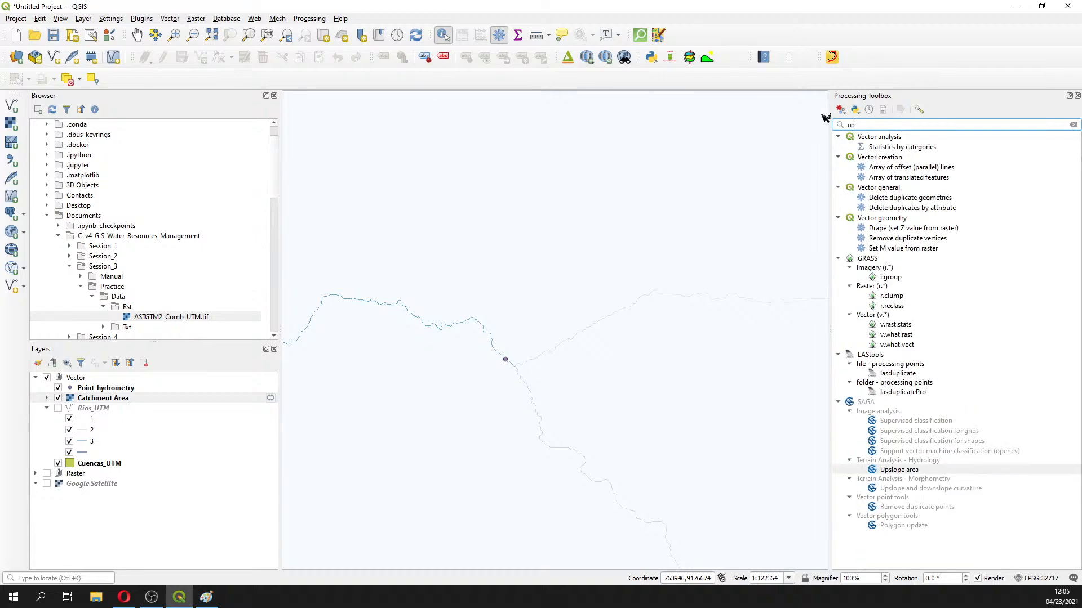
key("BackSpace")
key("BackSpace")
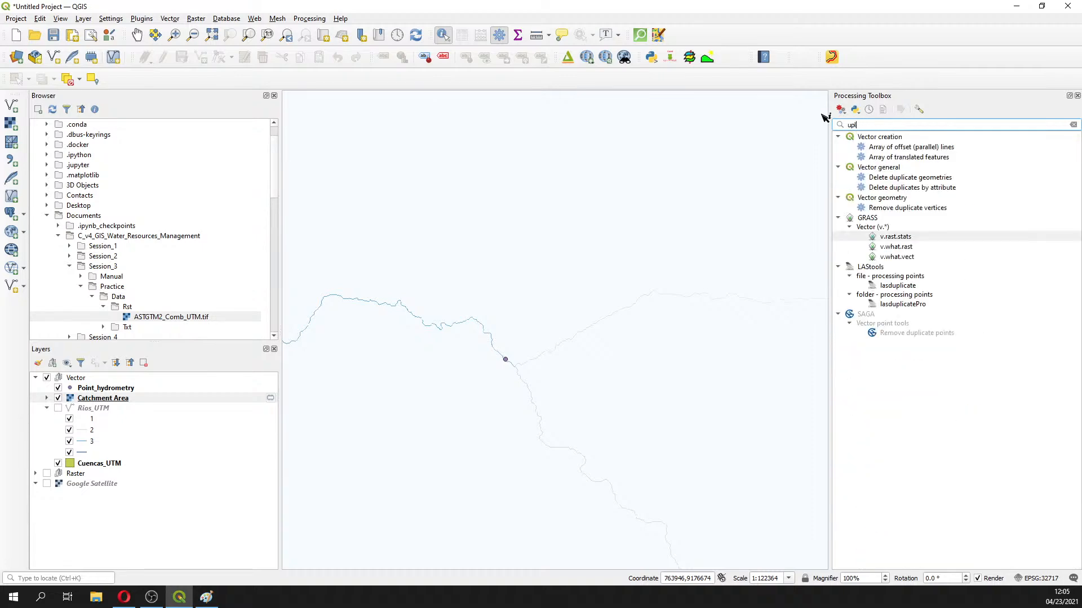
type("slop")
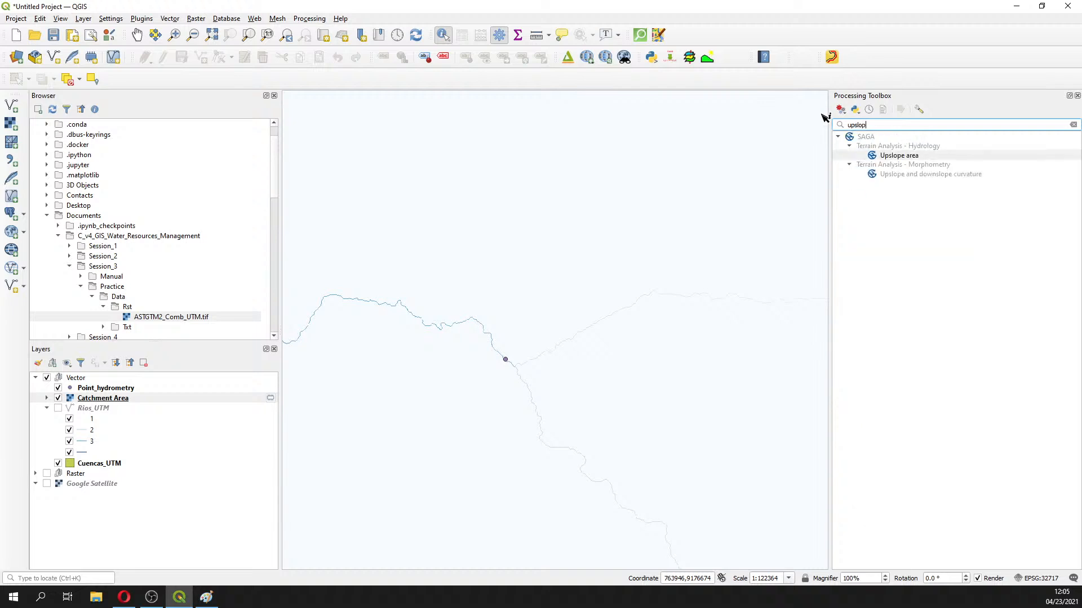
double_click(883, 157)
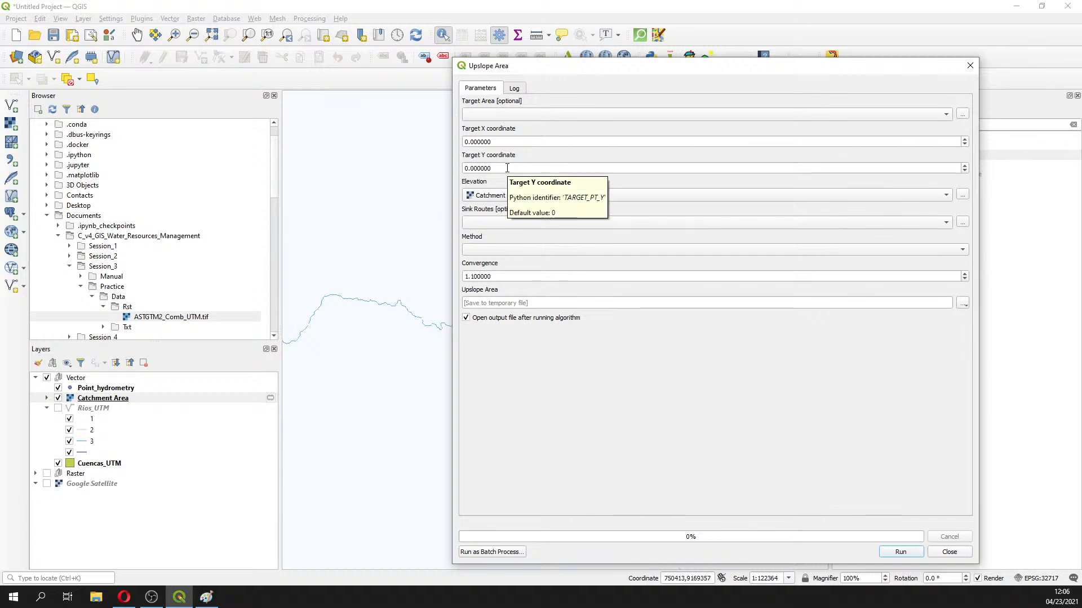
Set Upslope area's elevation to ASTGTM3_Comb_UTM_Filled and method to Deterministic 8
left_click(507, 168)
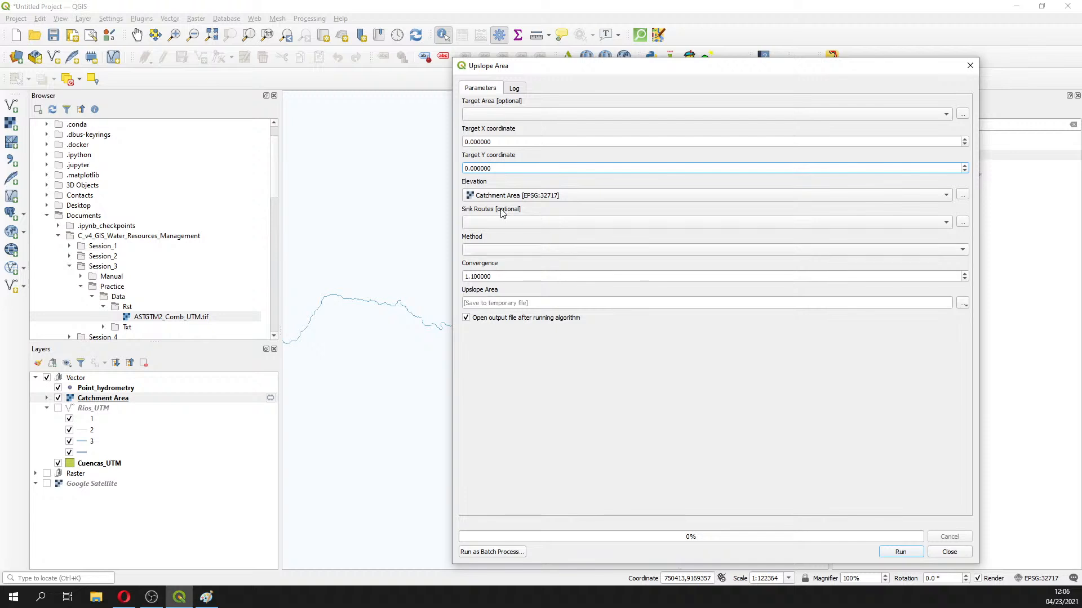
left_click(535, 198)
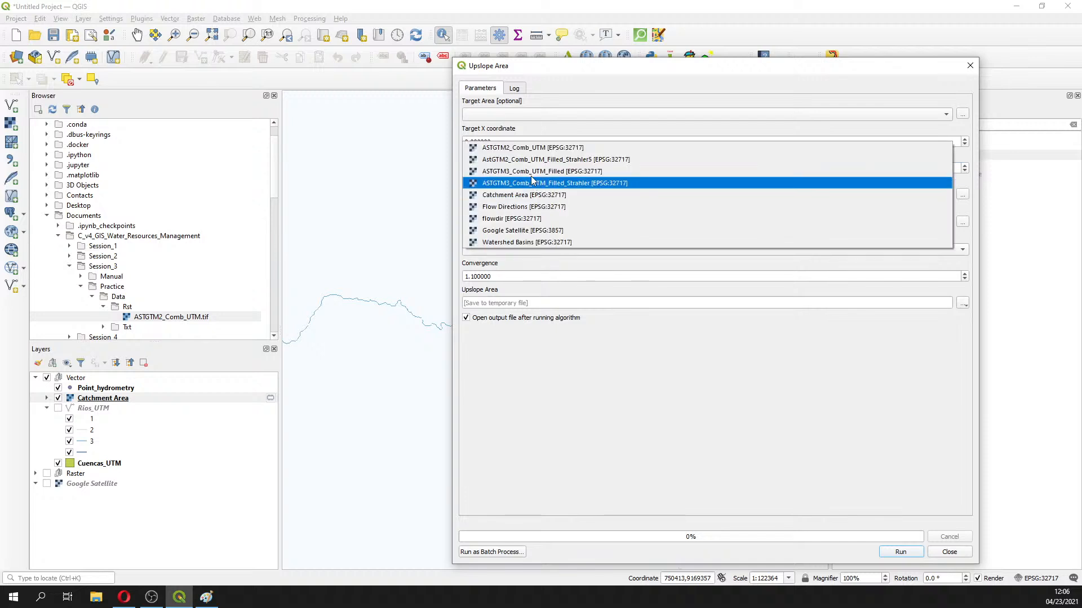
left_click(532, 171)
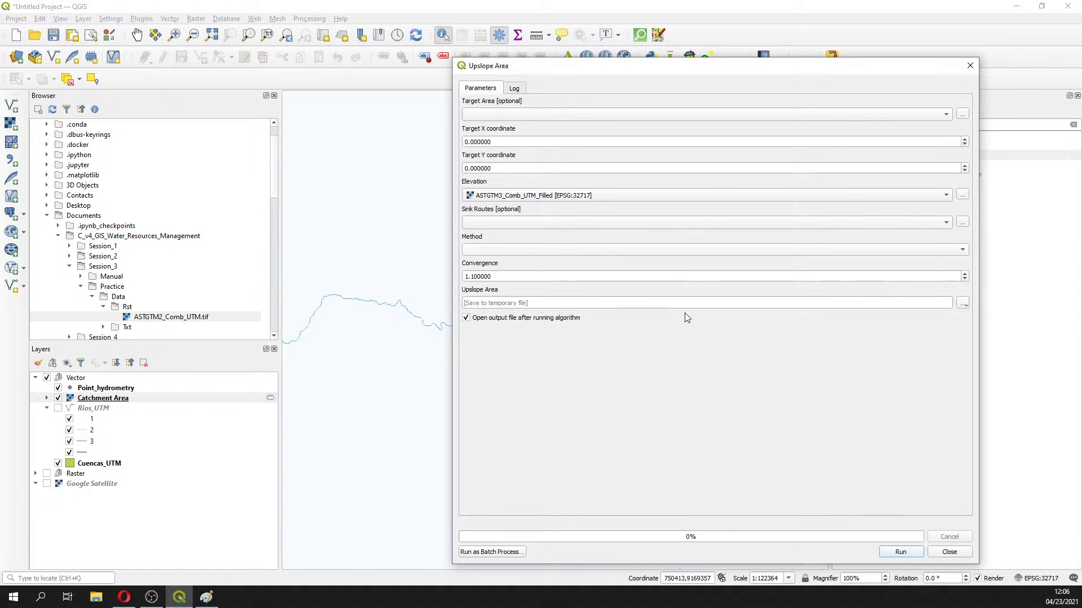
left_click(963, 304)
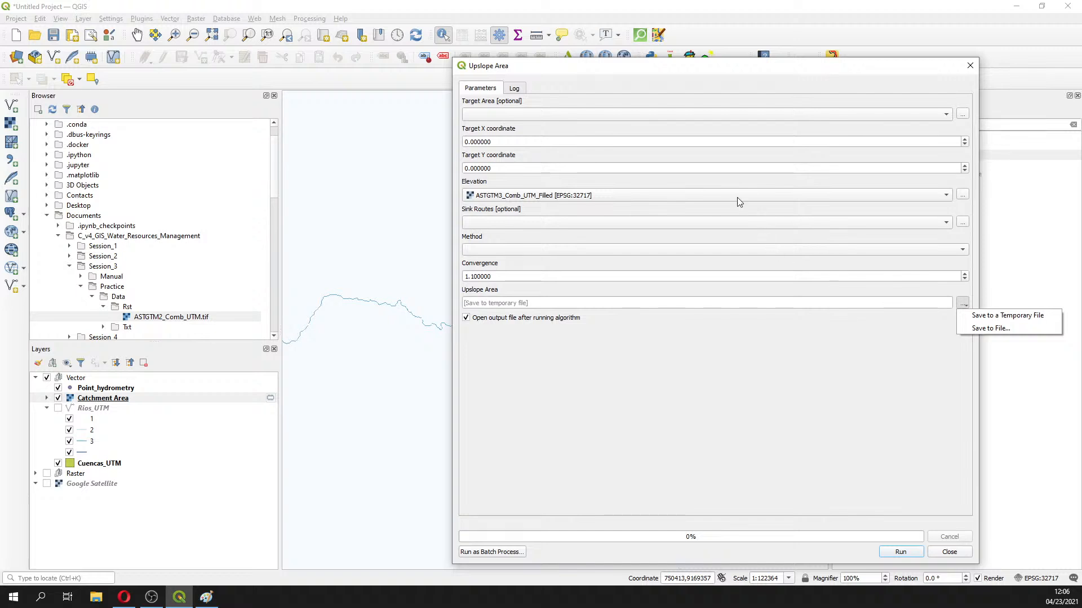
left_click(710, 251)
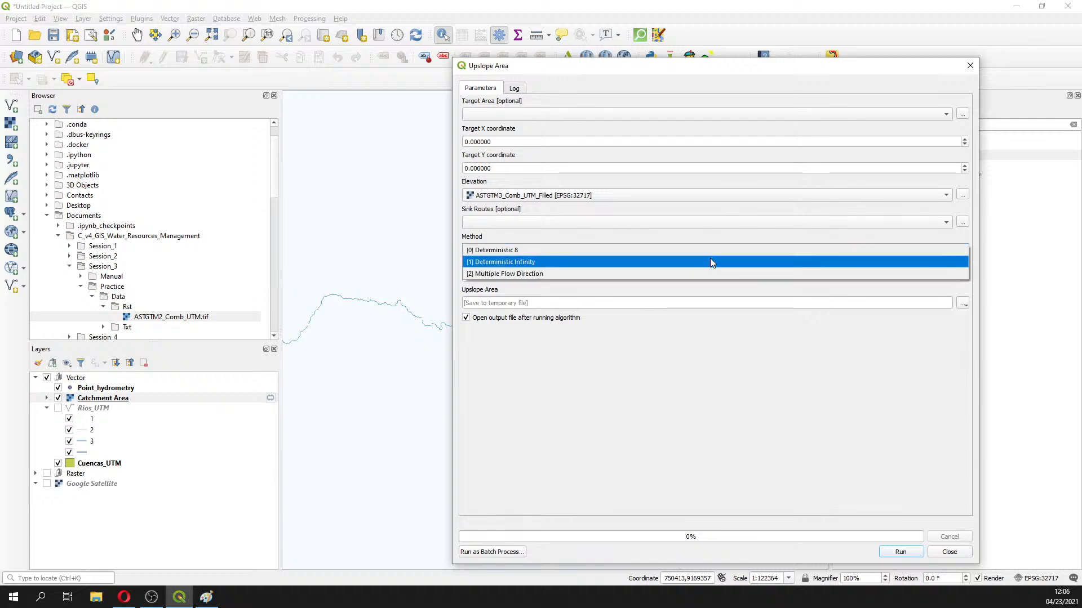
left_click(705, 251)
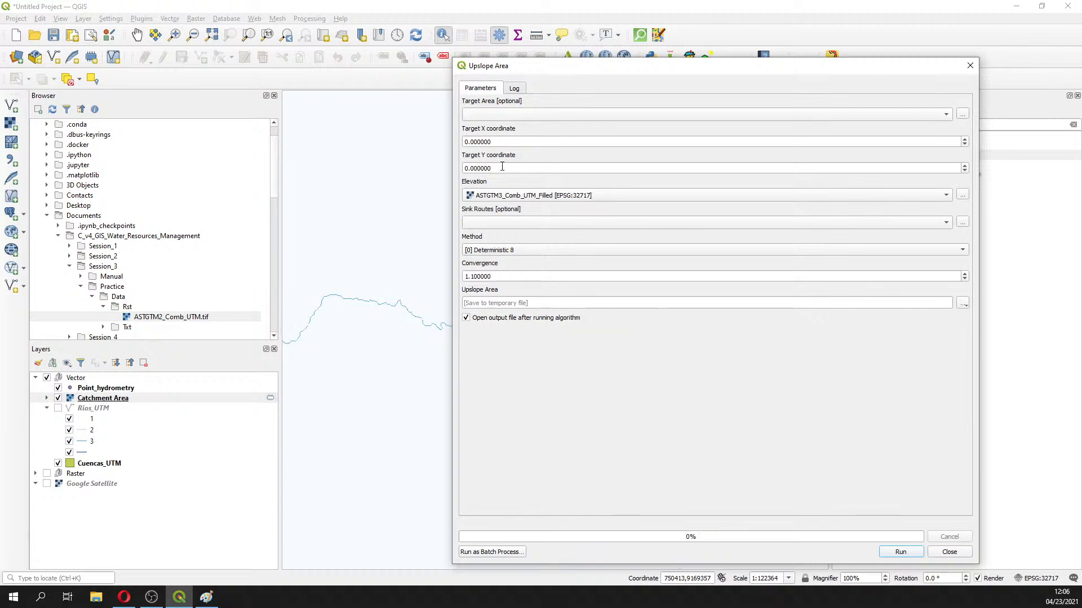
left_click(89, 600)
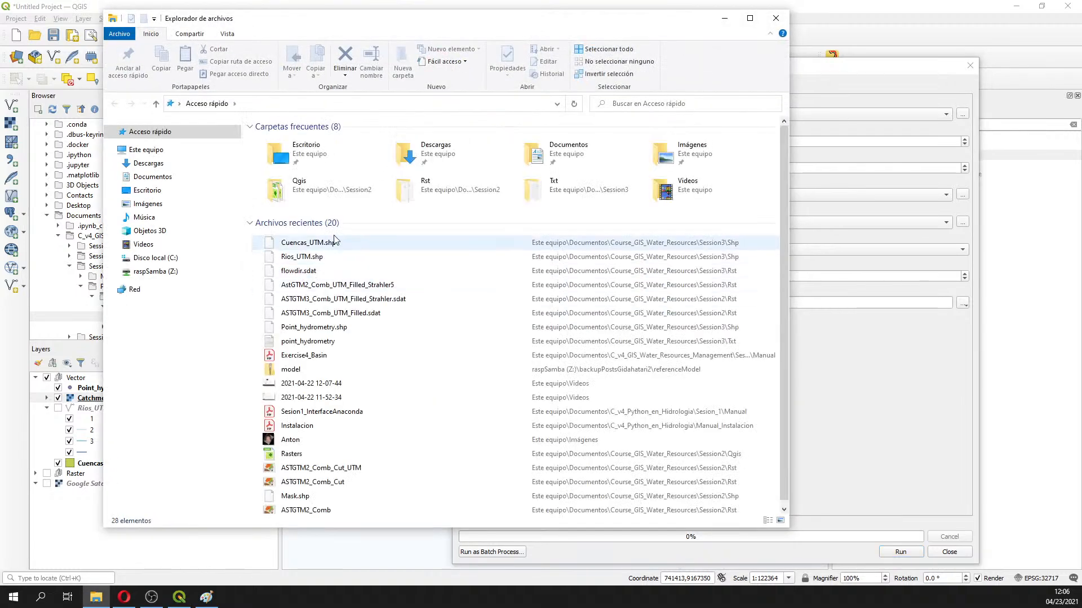
Open point_hydrometry from Documentos\Course_GIS_Water_Resources\Session3\Txt in Notepad++
left_click(151, 176)
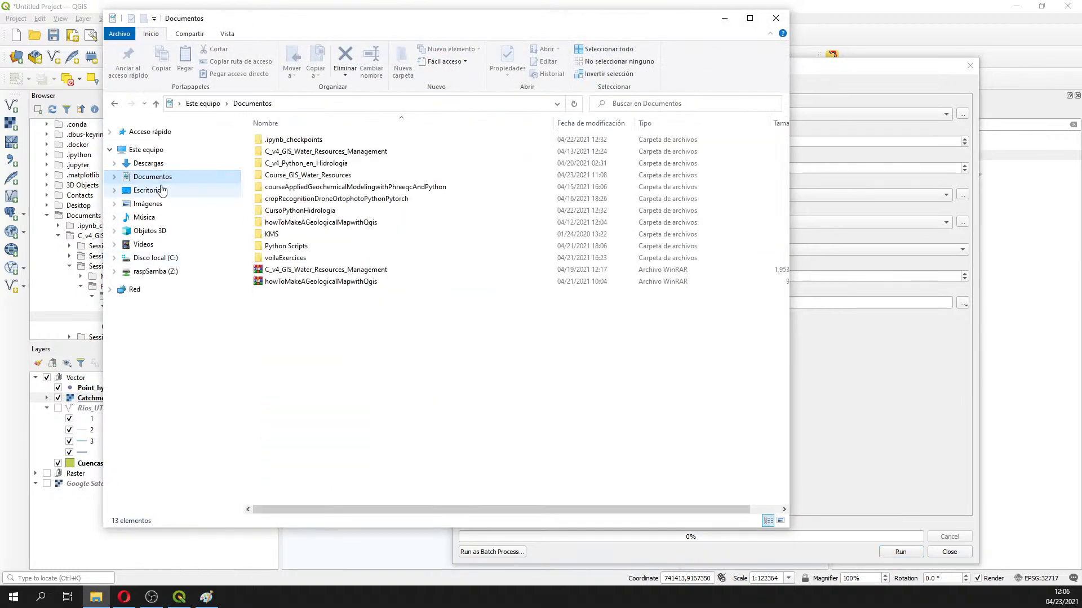
double_click(282, 163)
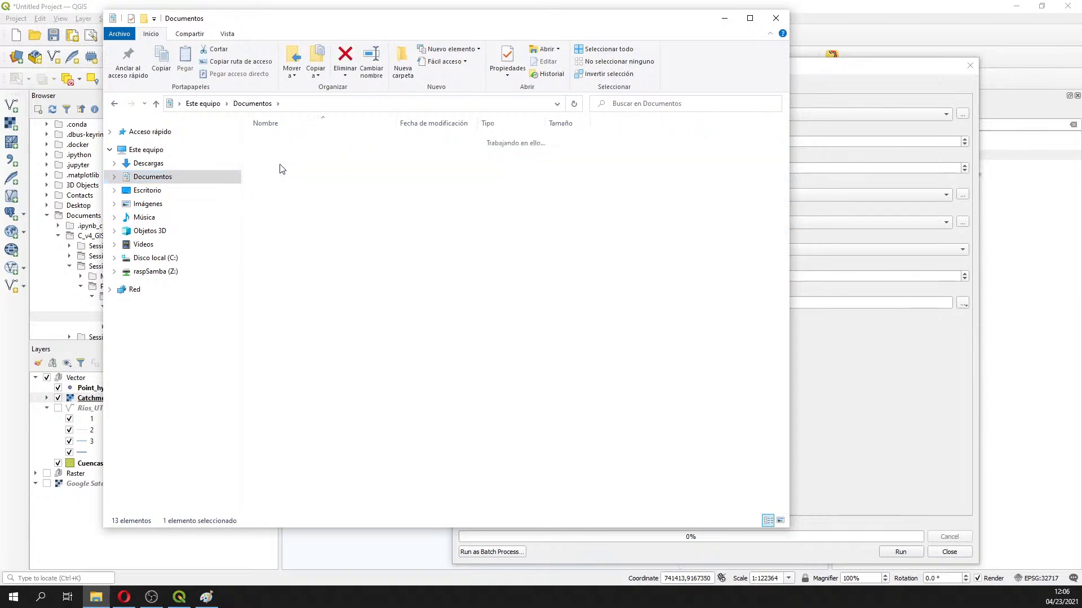
left_click(252, 103)
left_click(312, 152)
double_click(310, 176)
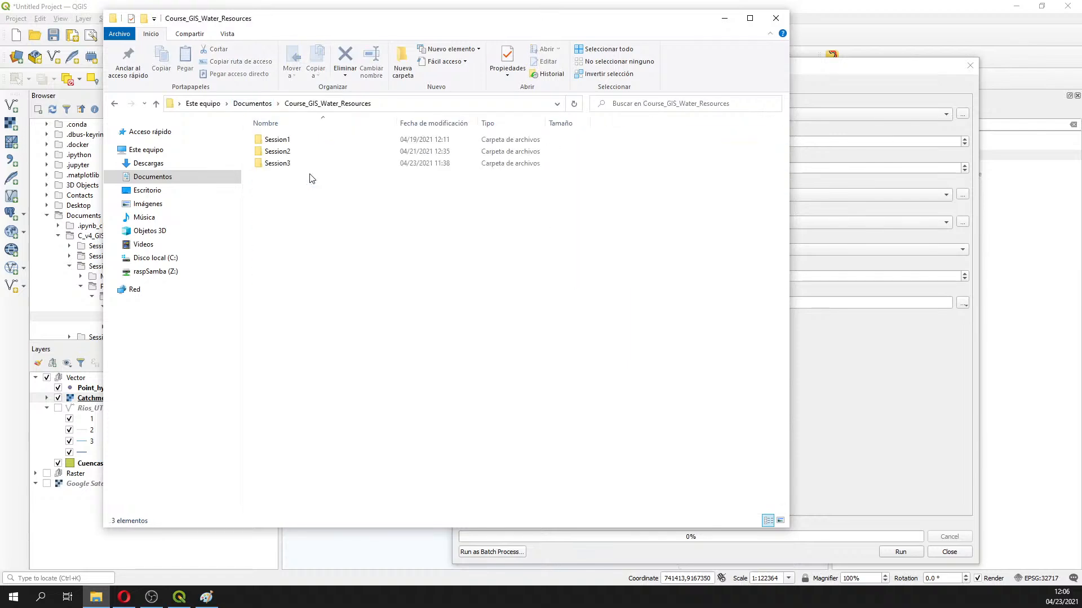
double_click(296, 163)
double_click(296, 164)
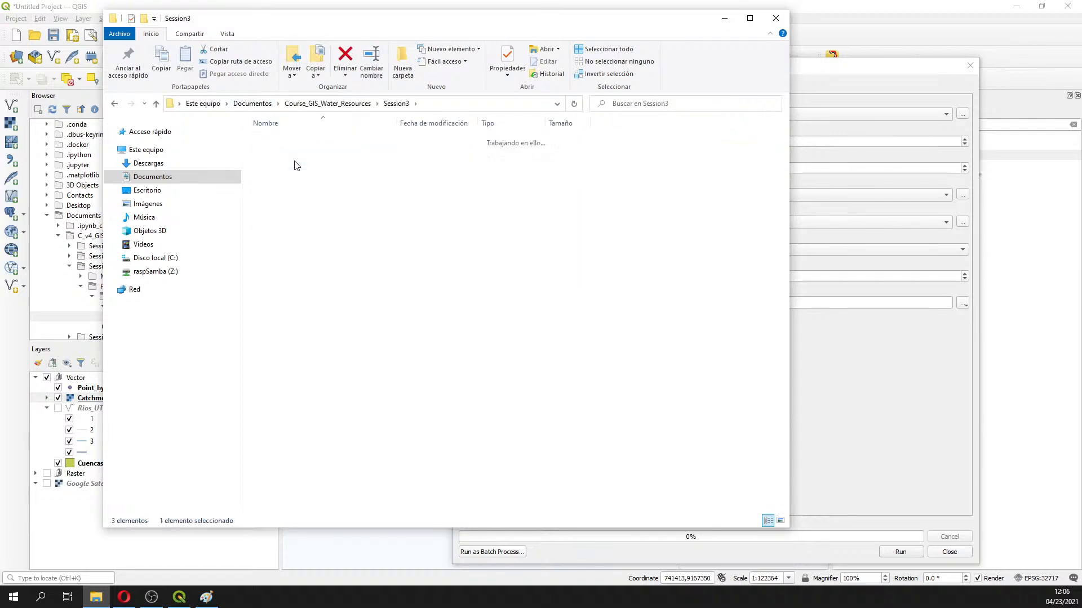
left_click(293, 142)
right_click(294, 139)
left_click(335, 196)
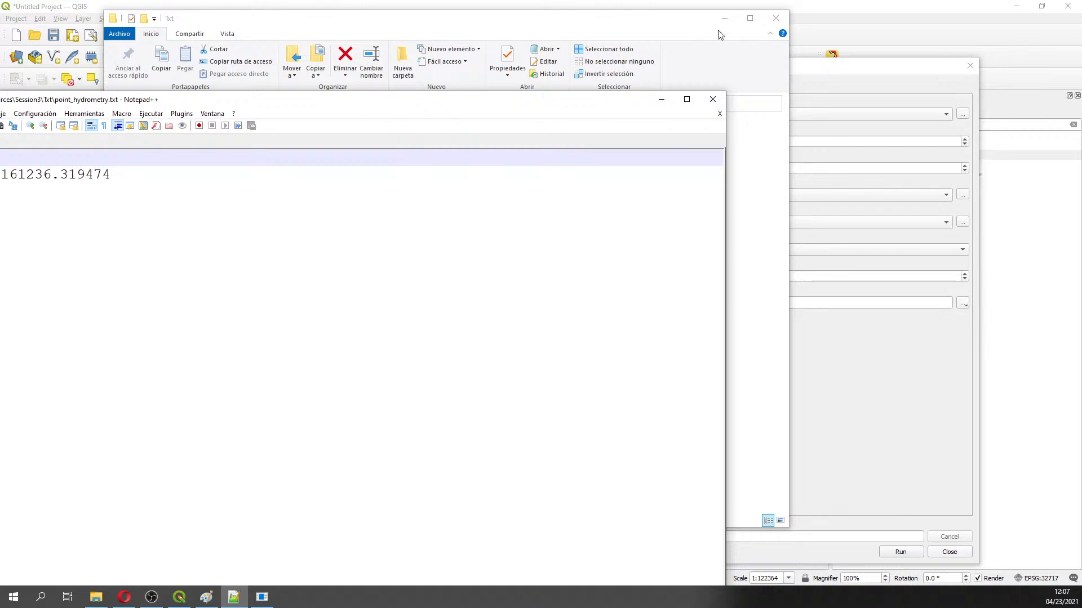
Paste the East coordinate 753878.703793 from Notepad++ into the Upslope Area Target X
left_click(776, 19)
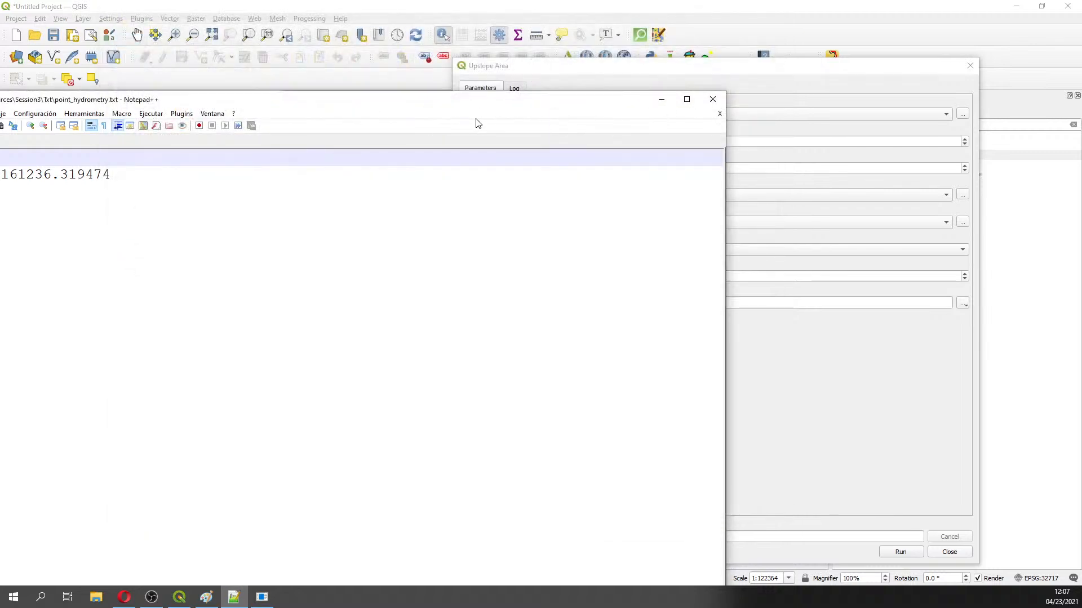
left_click_drag(542, 102, 660, 103)
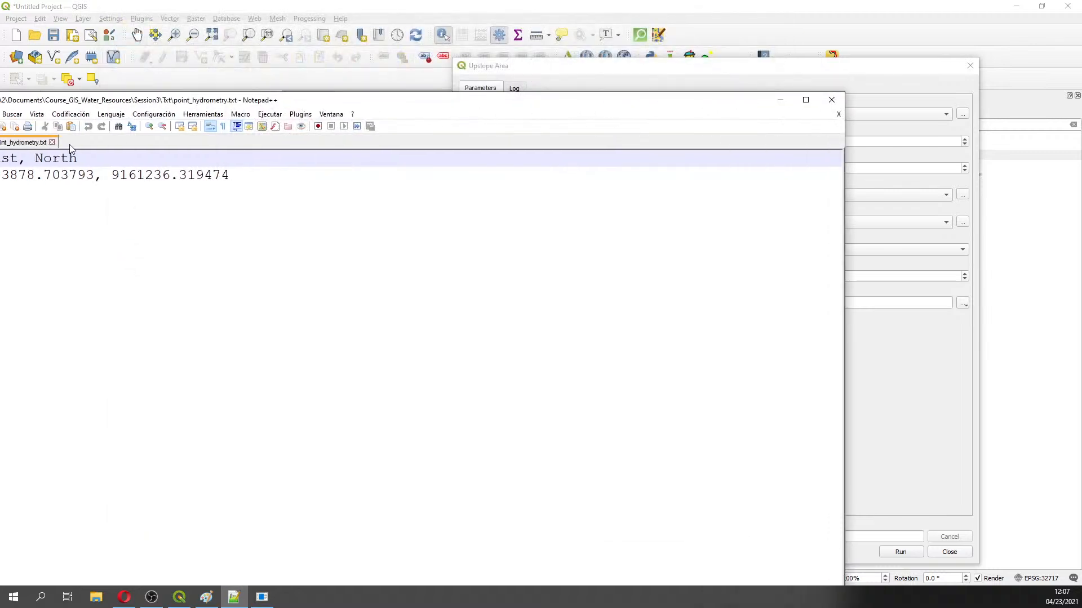
left_click_drag(321, 106, 415, 105)
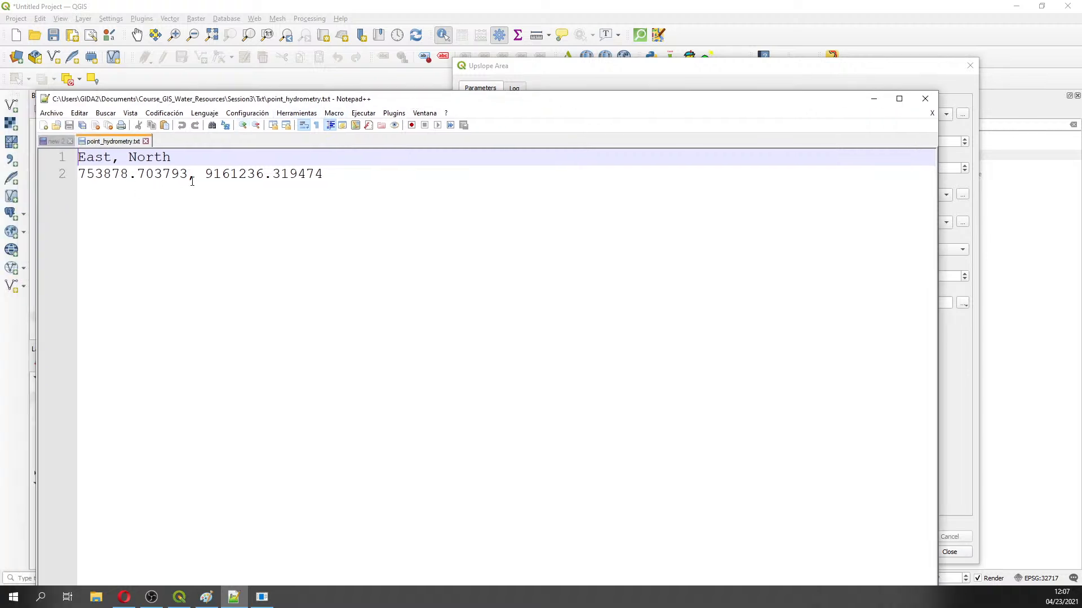
left_click_drag(188, 174, 78, 174)
key("ctrl+c")
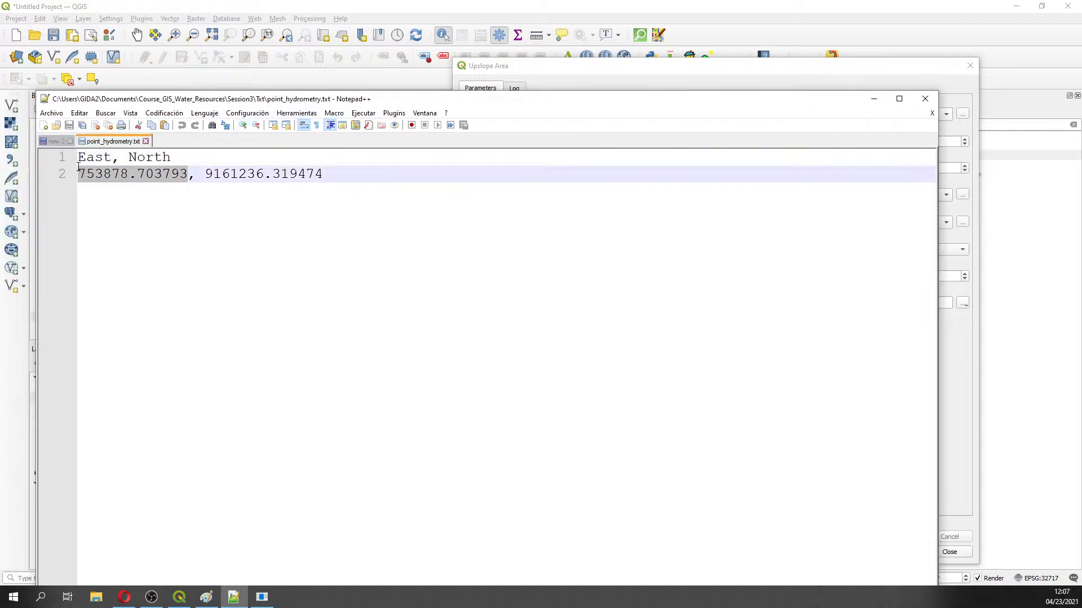
left_click(775, 68)
double_click(515, 142)
key("ctrl+v")
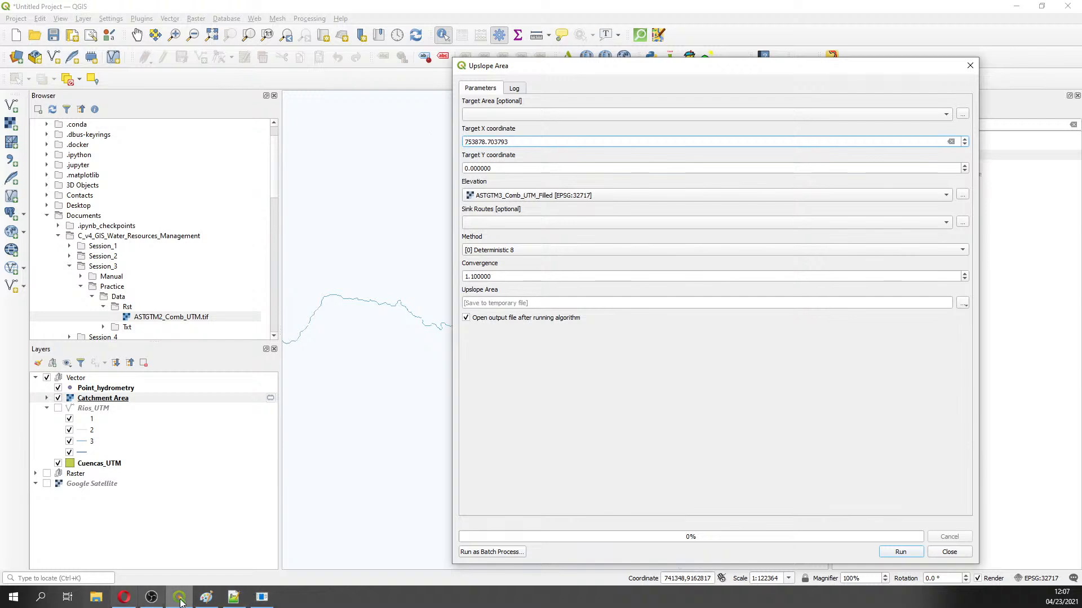
Select the North coordinate, then close Notepad++ and browse to Documentos in File Explorer
left_click(233, 597)
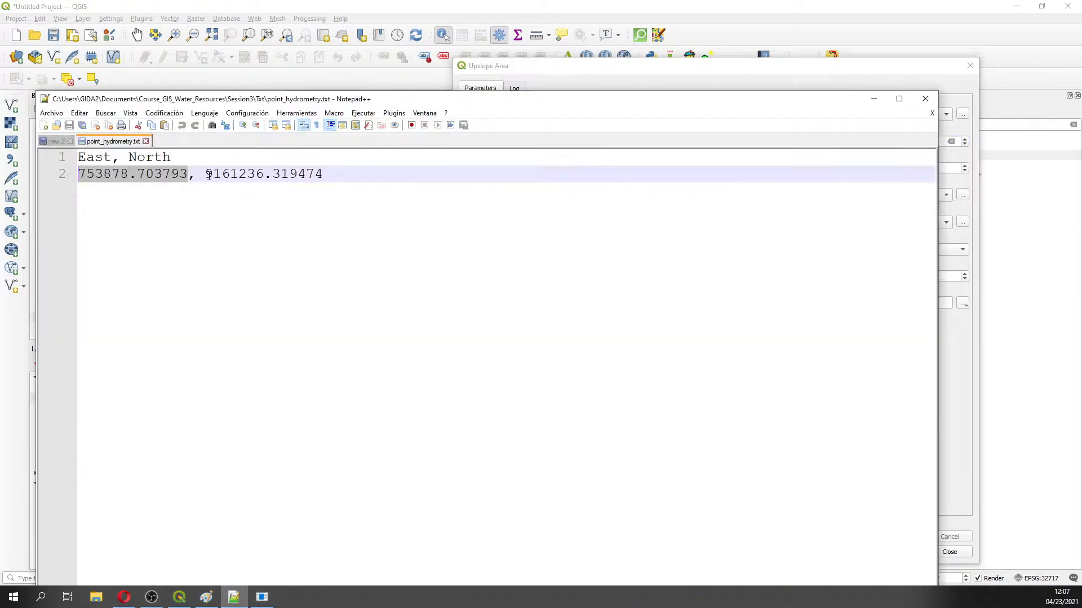
left_click_drag(206, 174, 316, 174)
left_click(925, 99)
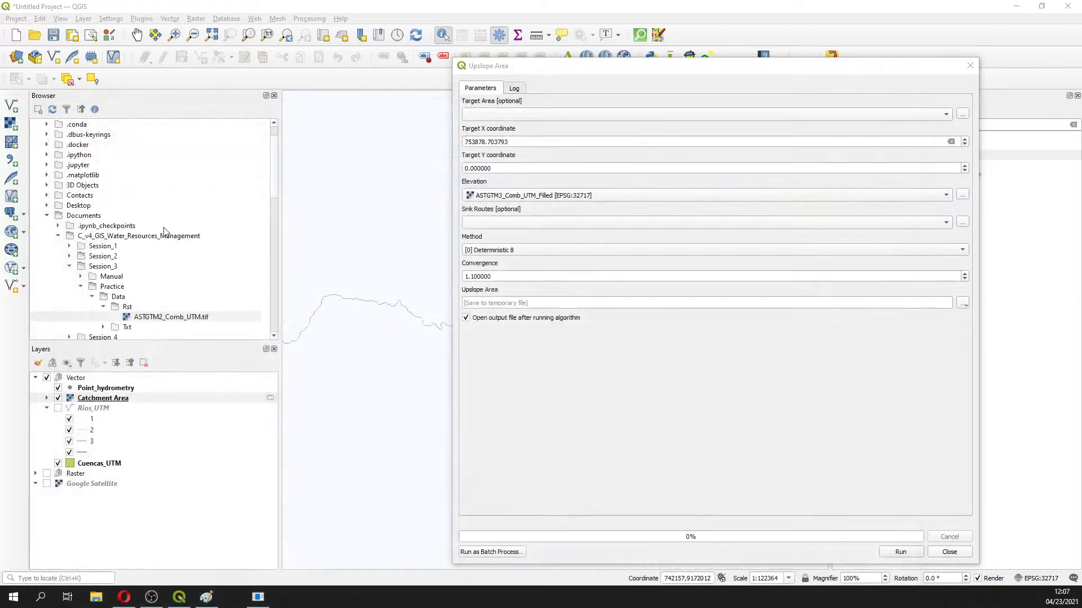
left_click(95, 597)
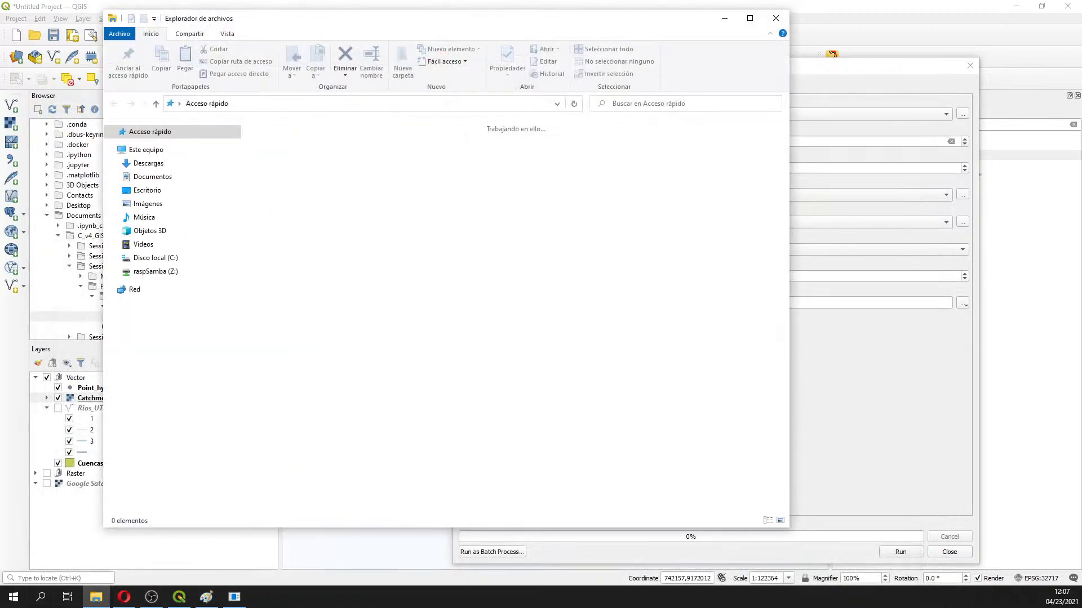
left_click(166, 177)
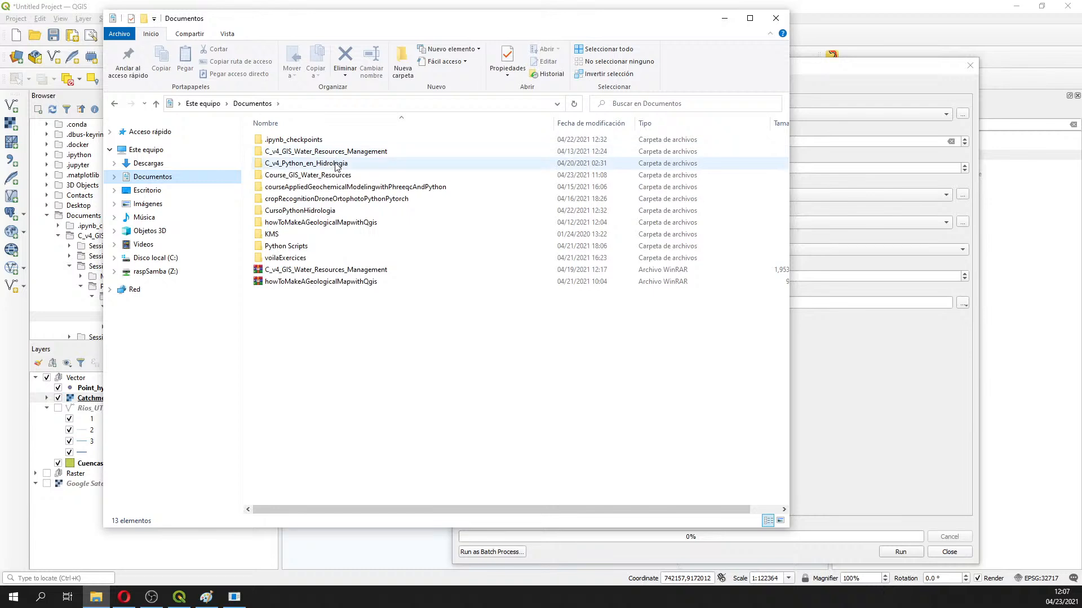
double_click(337, 164)
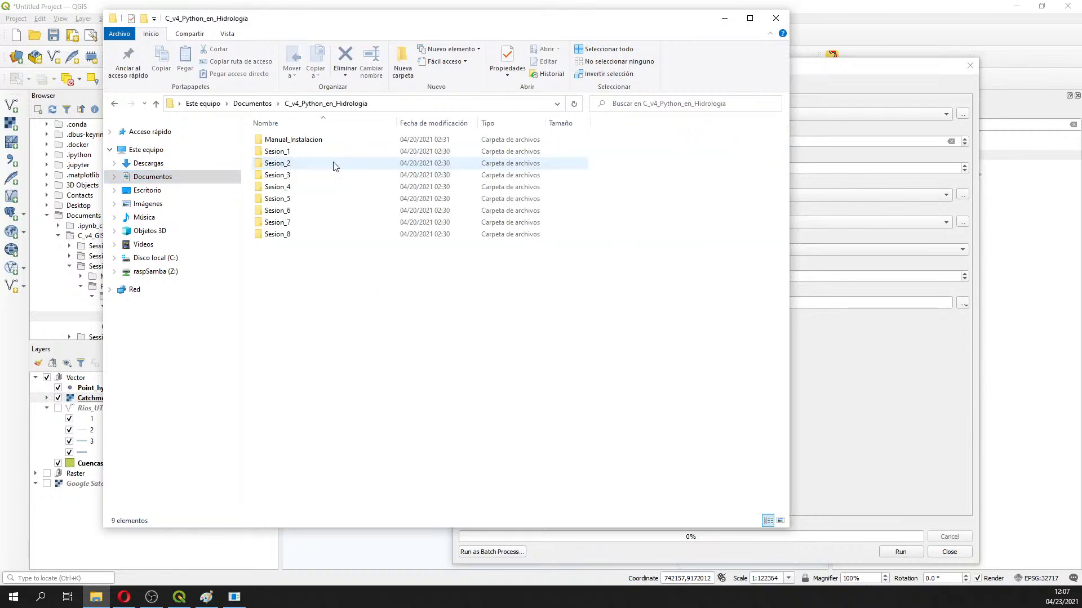
Open point_hydrometry from Course_GIS_Water_Resources > Session3 > Txt in Notepad
left_click(252, 103)
left_click(299, 175)
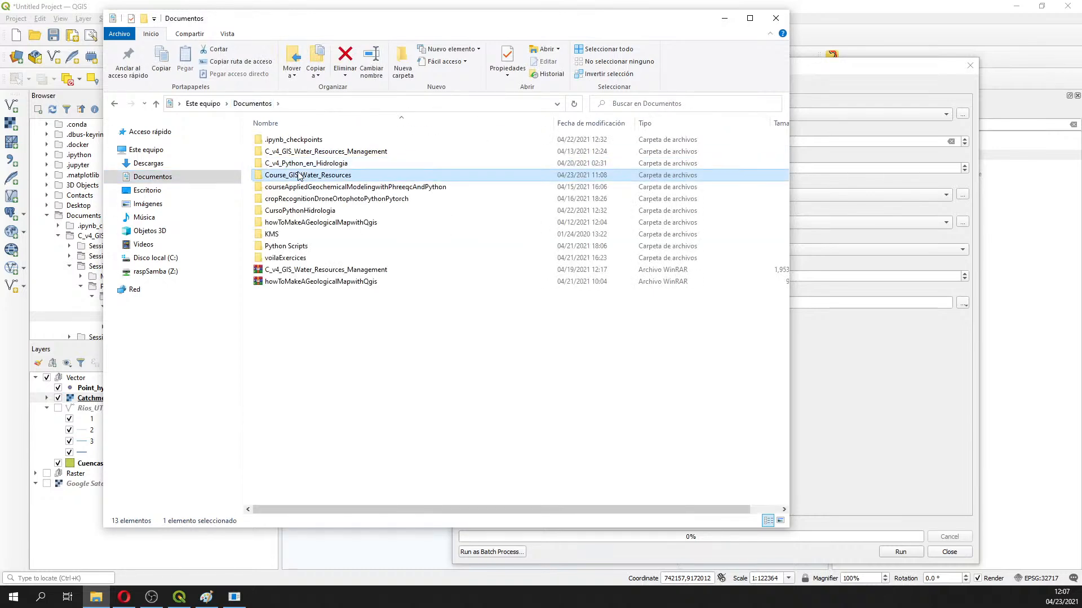
double_click(299, 176)
double_click(285, 163)
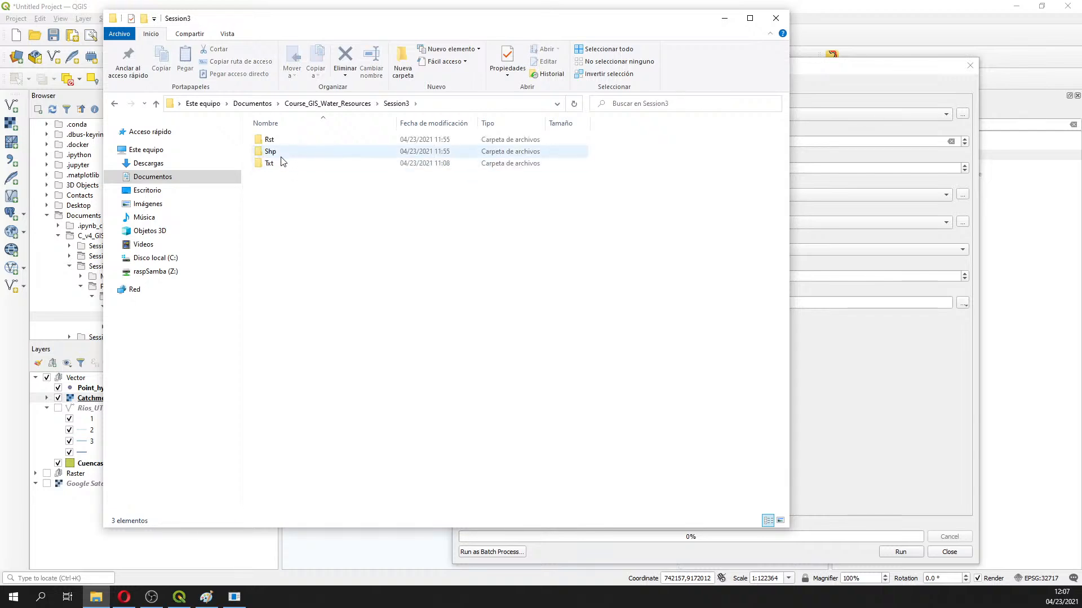
double_click(282, 161)
left_click(287, 145)
right_click(292, 146)
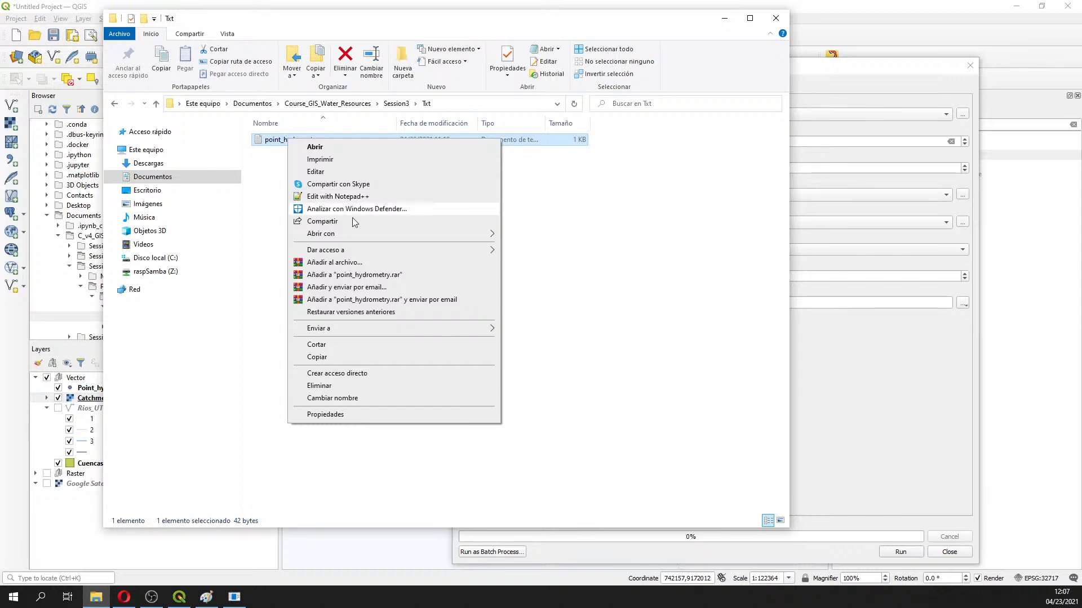
mouse_move(484, 235)
left_click(524, 236)
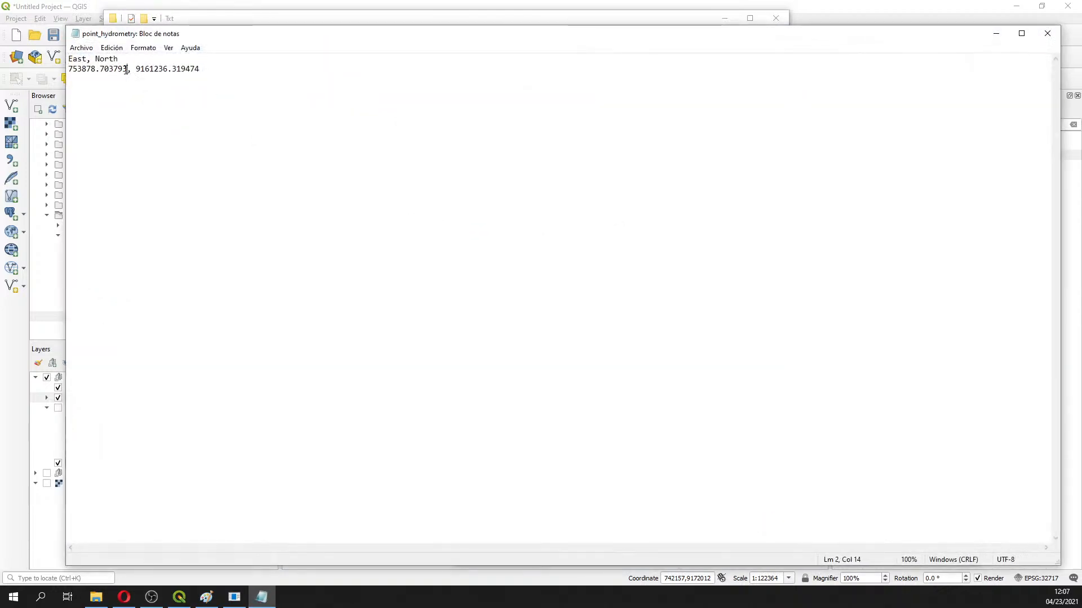
Fill Target X with 753878.703793 and Target Y with 9161236.319474 from the Notepad file
left_click_drag(128, 69, 68, 69)
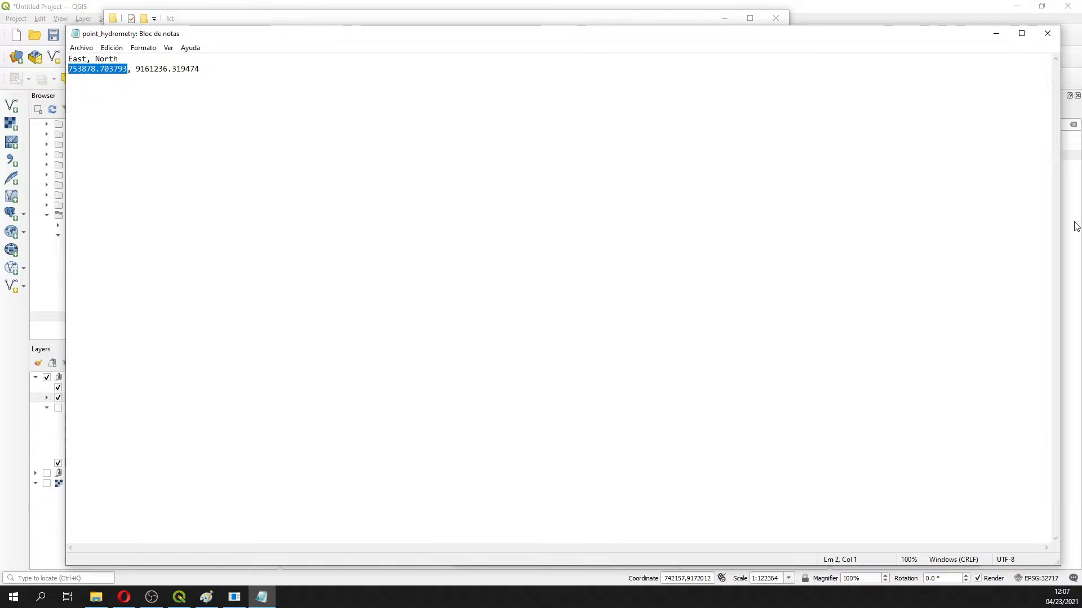
left_click(1074, 255)
double_click(543, 138)
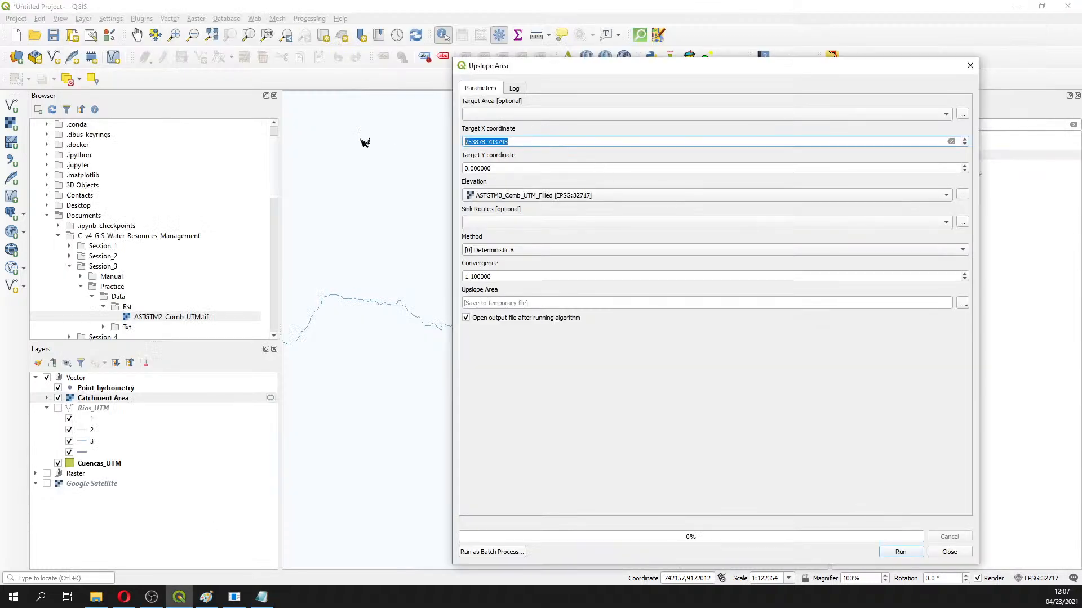
key("ctrl+v")
left_click(264, 602)
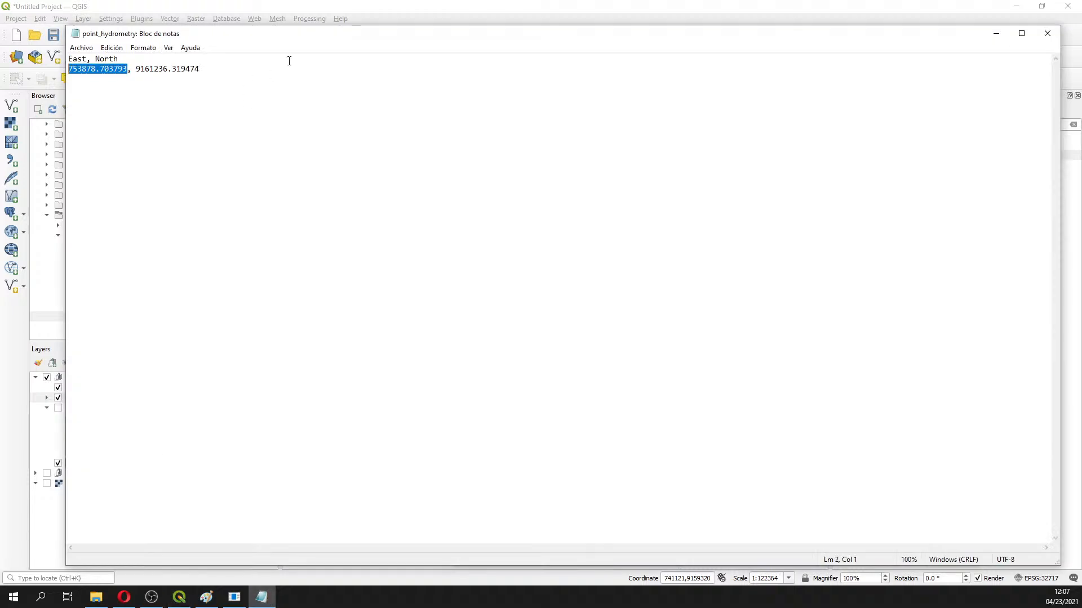
left_click_drag(136, 69, 242, 76)
key("ctrl+c")
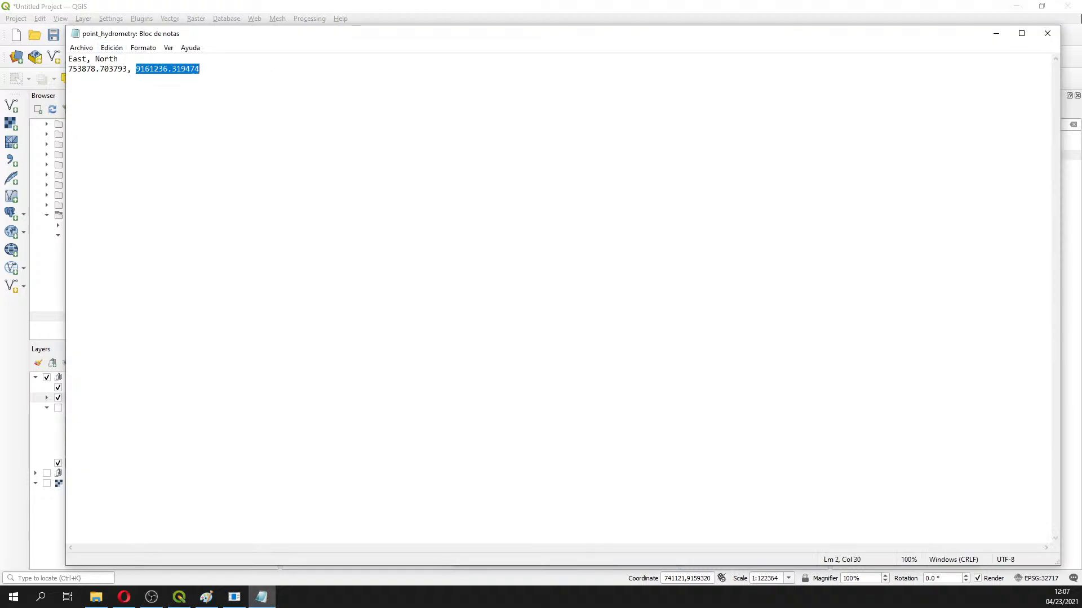
left_click(1077, 169)
left_click(555, 167)
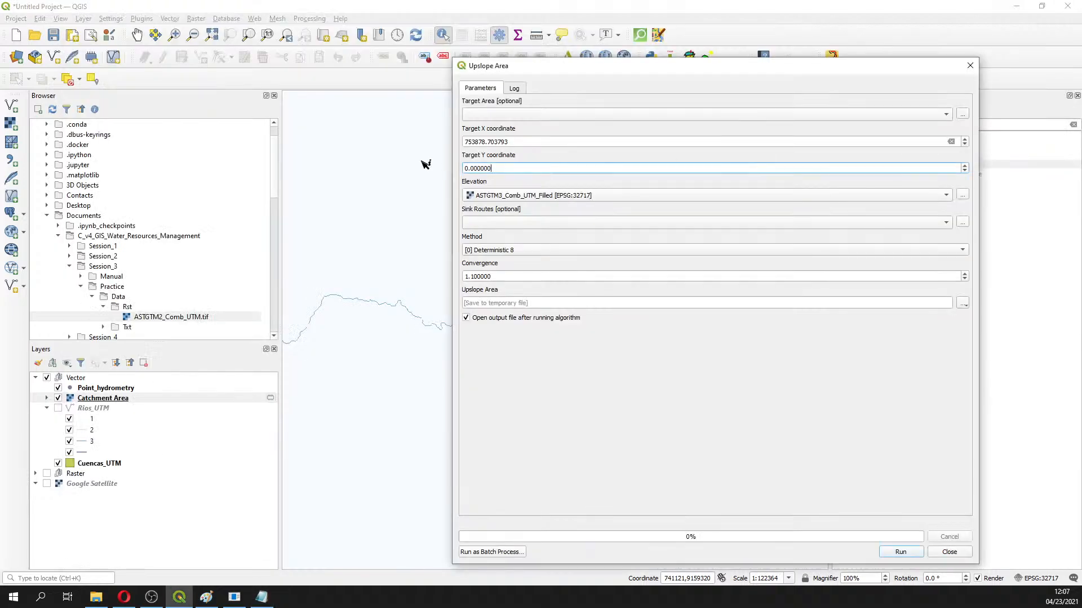
key("ctrl+a")
key("ctrl+v")
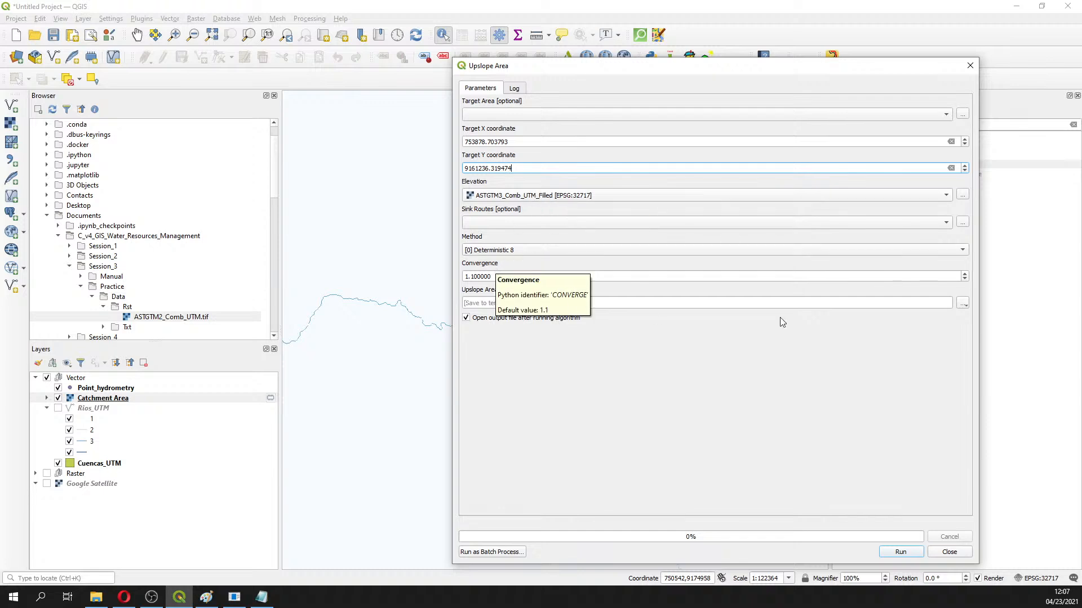
Set the Upslope Area output file to Session3\Rst\UpslopeArea_UTM.sdat via Save to File
left_click(962, 307)
left_click(975, 328)
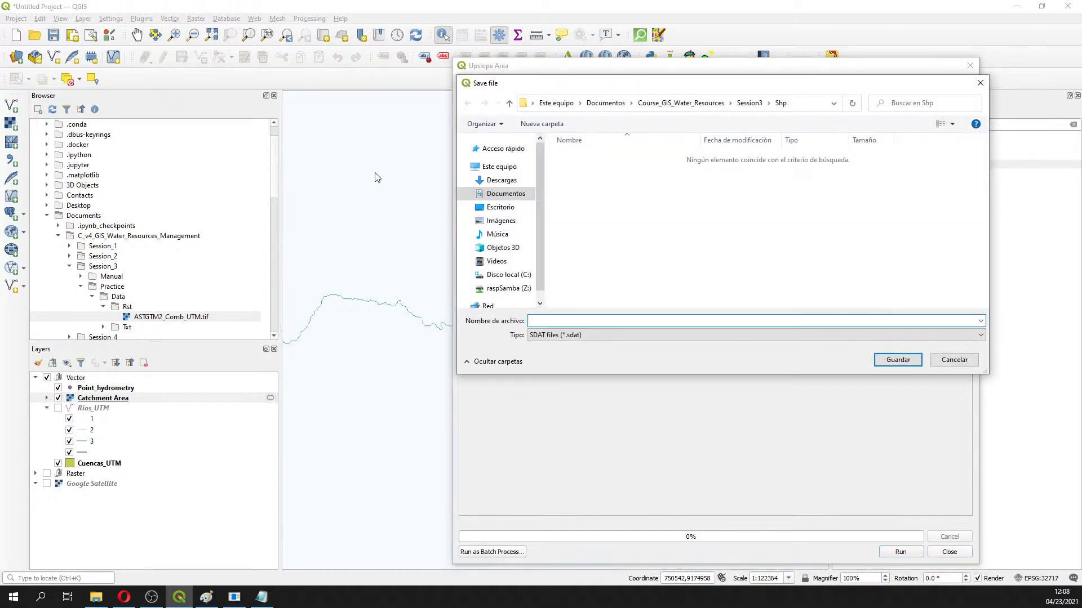
left_click(749, 103)
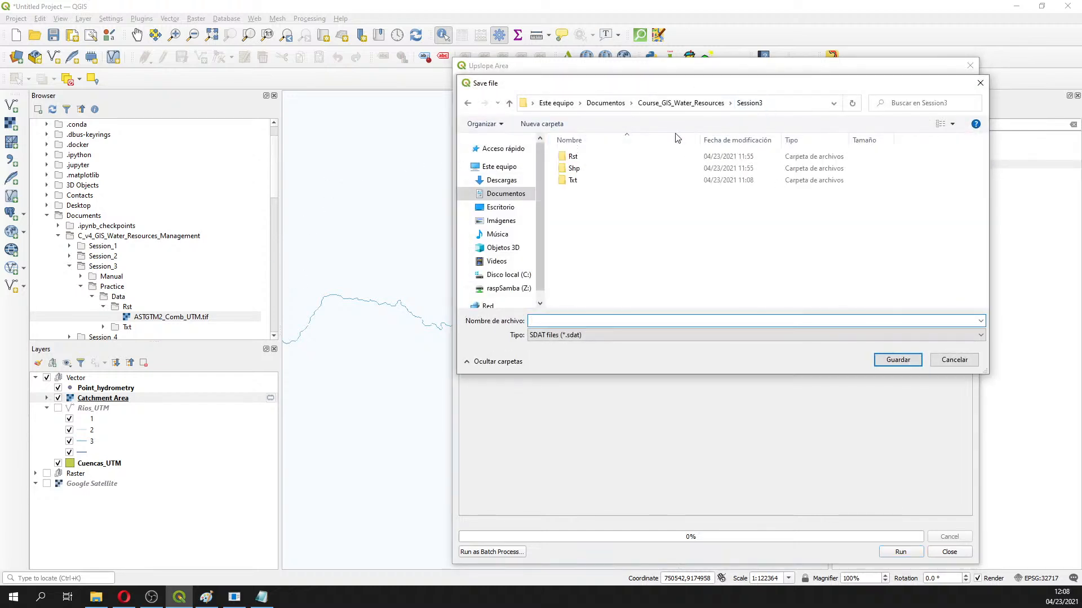
double_click(607, 156)
left_click(595, 320)
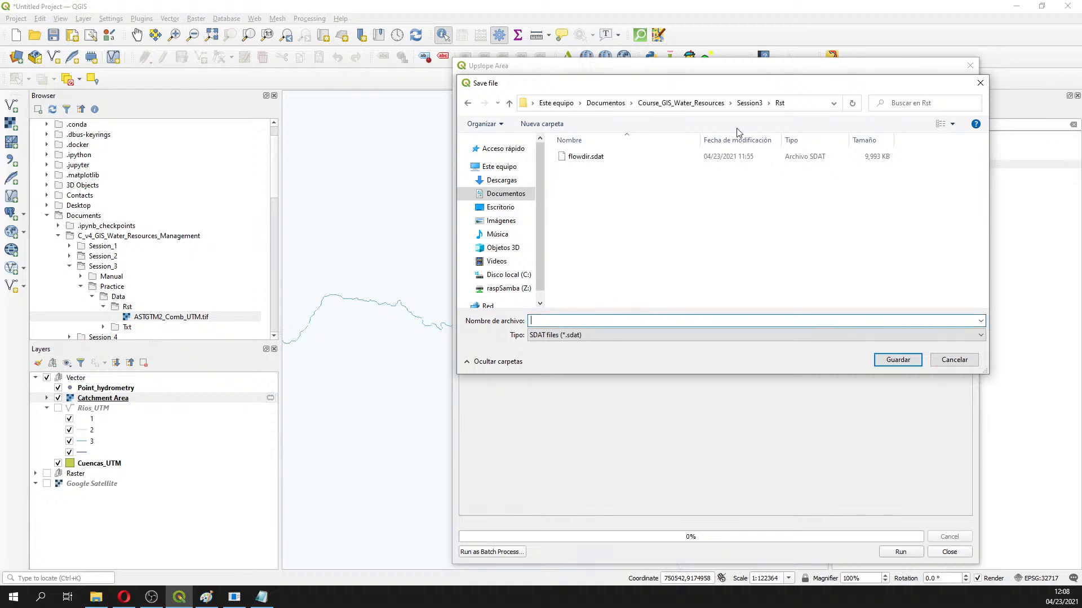
type("UpslopeArea_UTM")
left_click(897, 360)
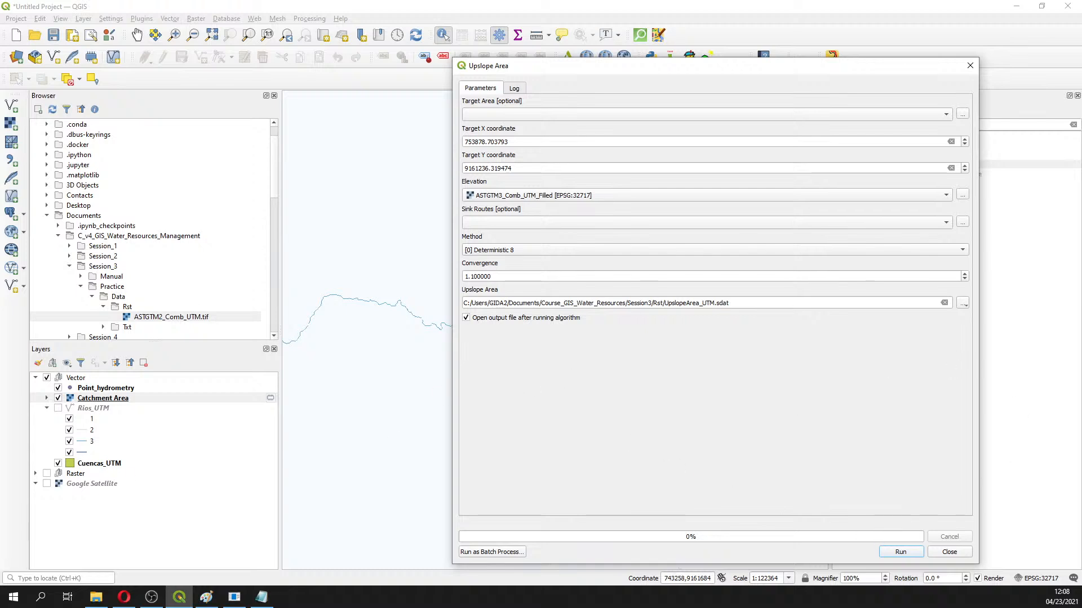
key("alt+Tab")
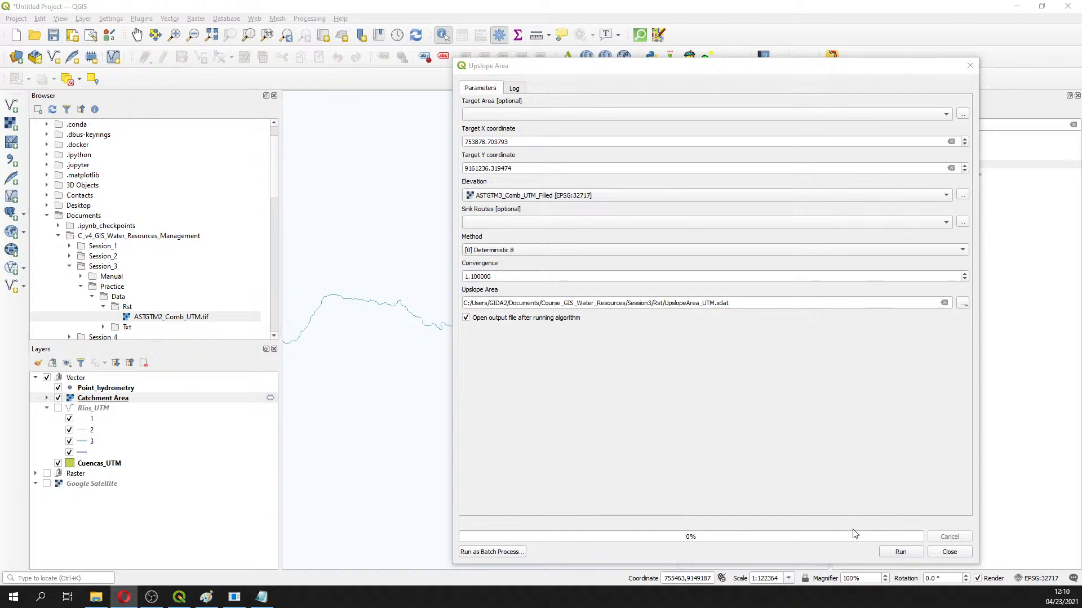
Run Upslope Area to produce the UpslopeArea_UTM layer, then close the tool
left_click(901, 552)
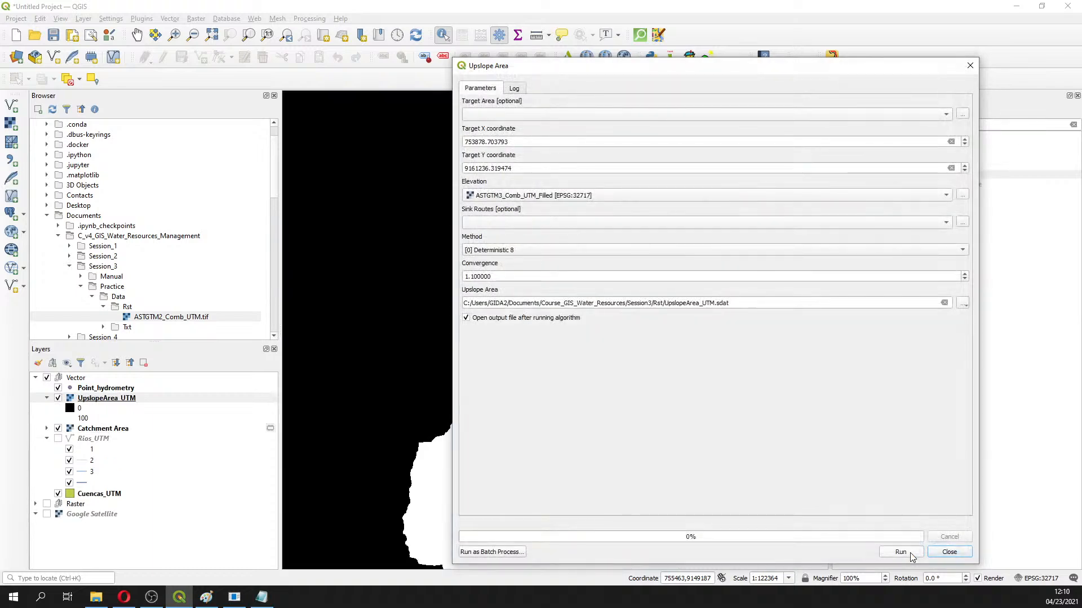
left_click(969, 66)
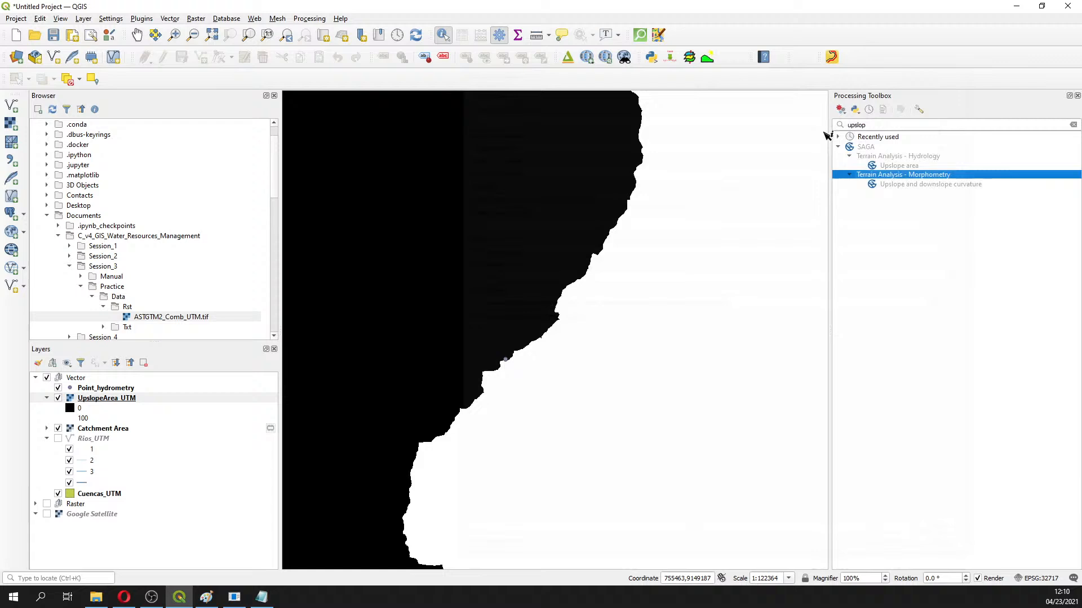
Zoom to the UpslopeArea_UTM layer to see the whole drainage basin
right_click(123, 402)
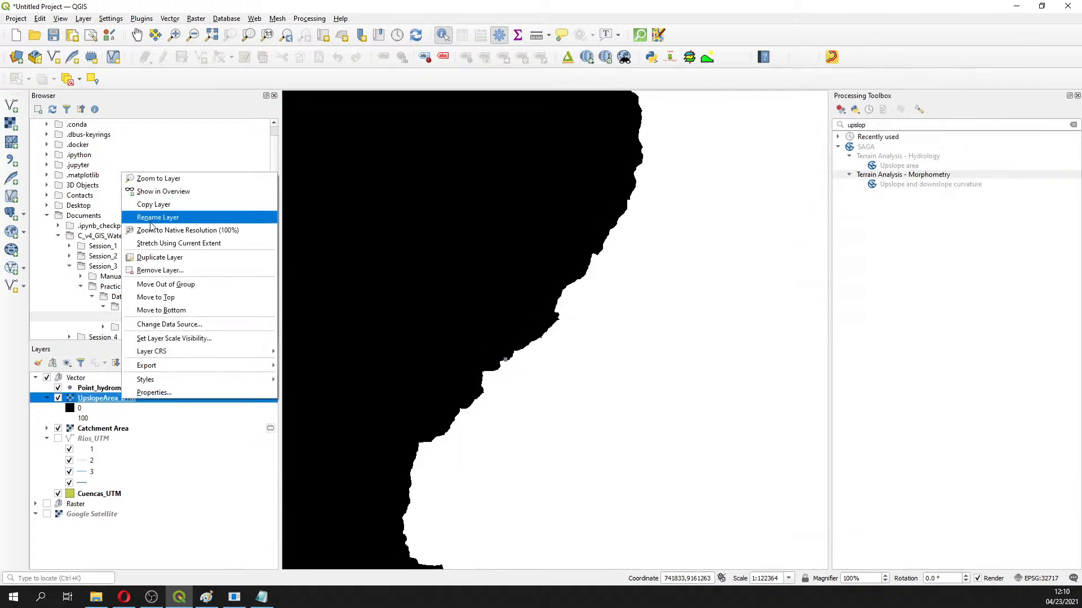
left_click(156, 178)
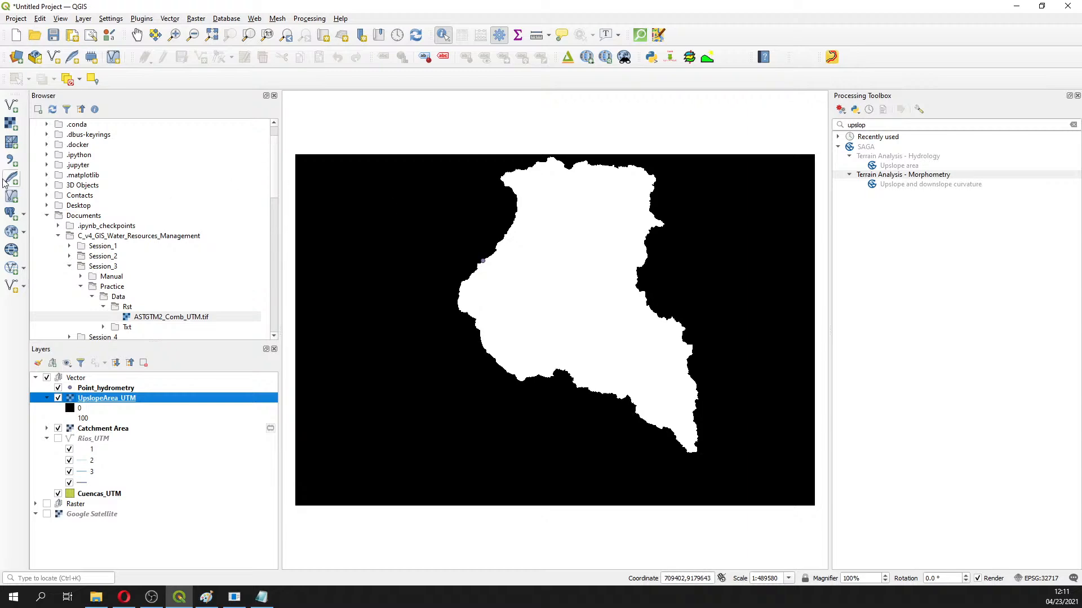
Search 'polygoniz' in the Processing Toolbox and open GDAL Polygonize (raster to vector)
left_click(873, 128)
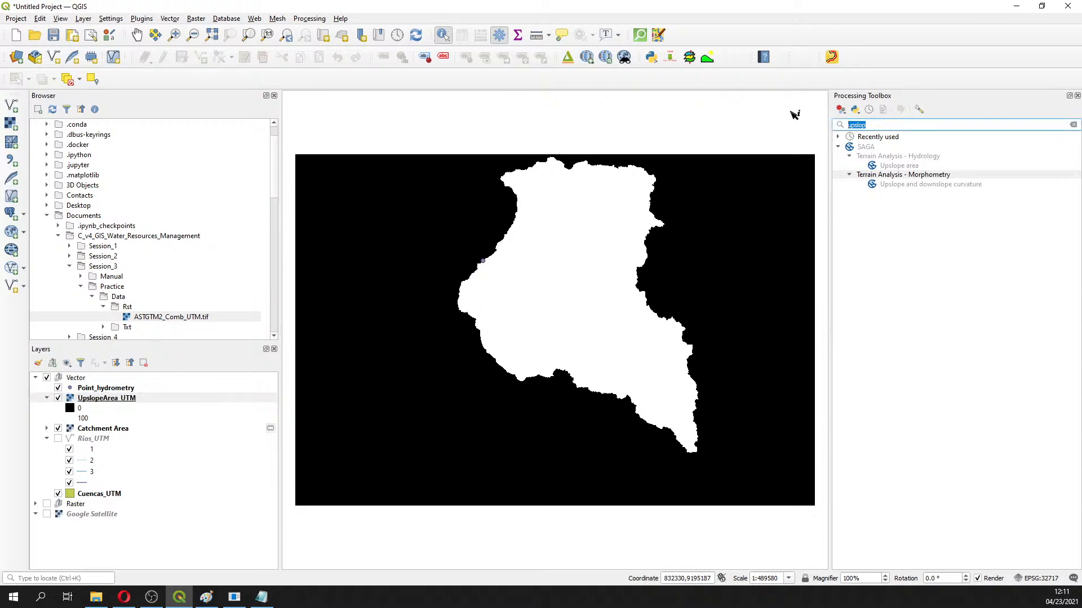
type("po")
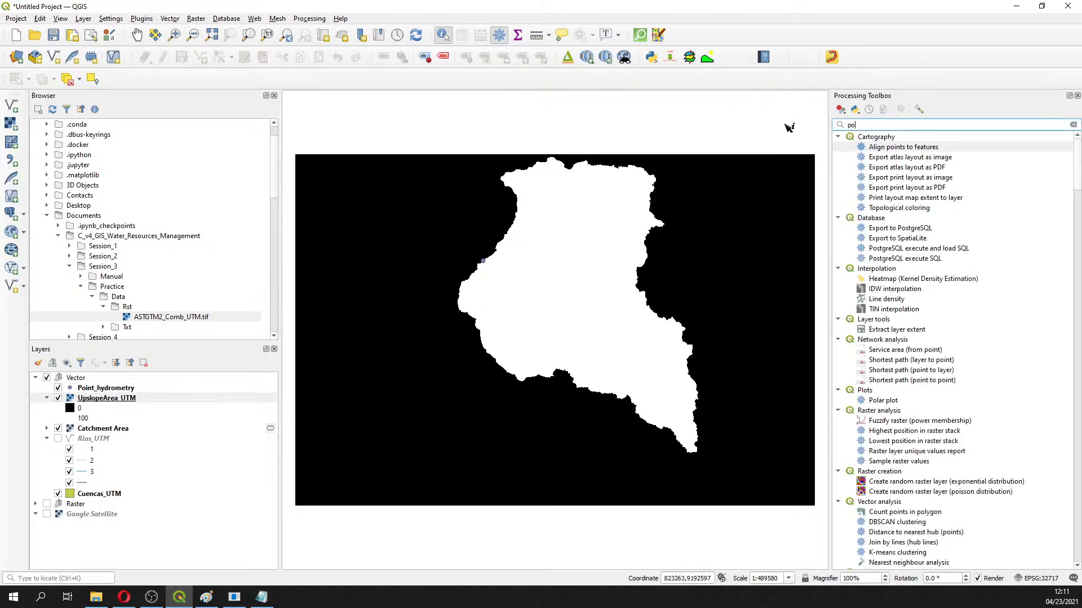
type("l")
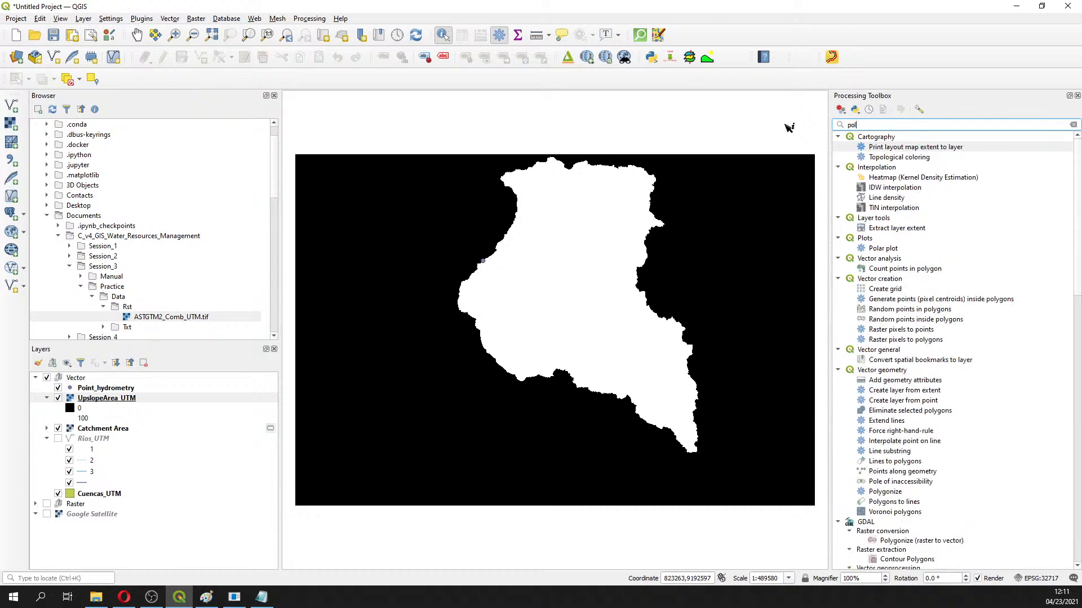
type("y")
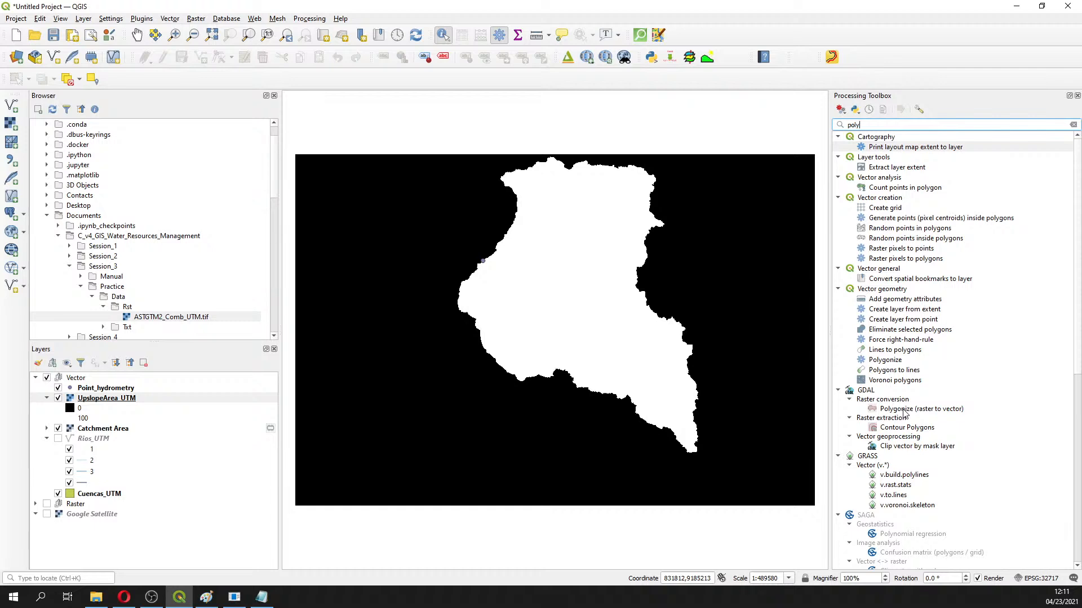
type("go")
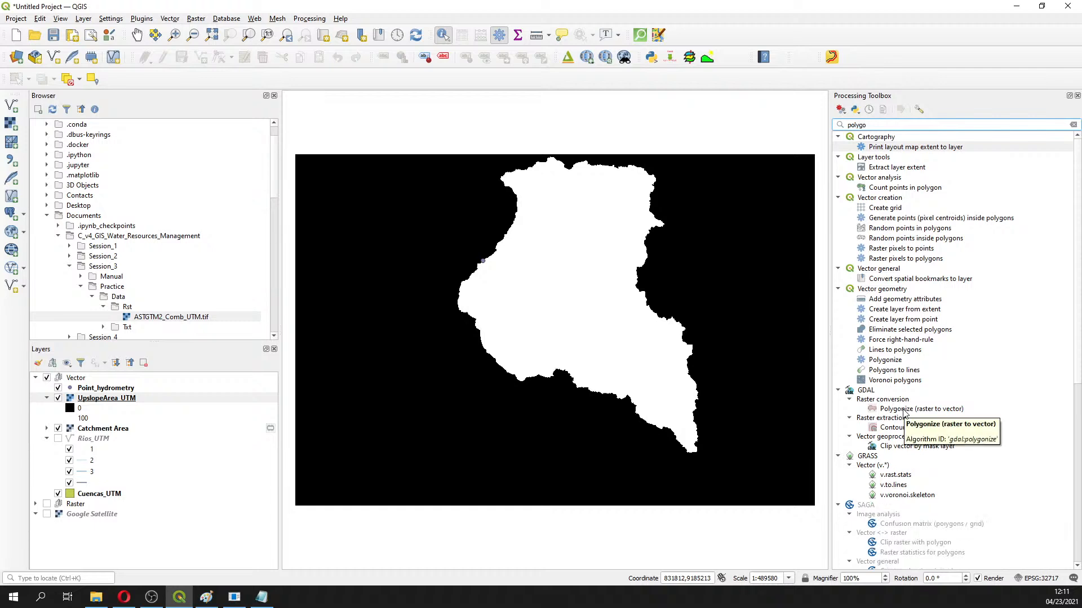
type("nize")
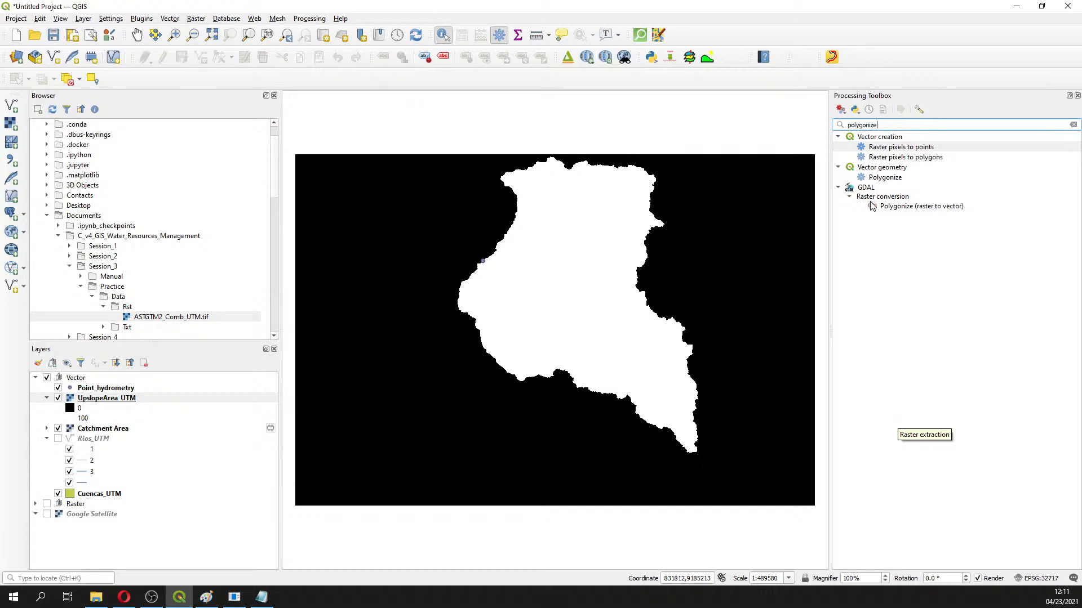
left_click(885, 209)
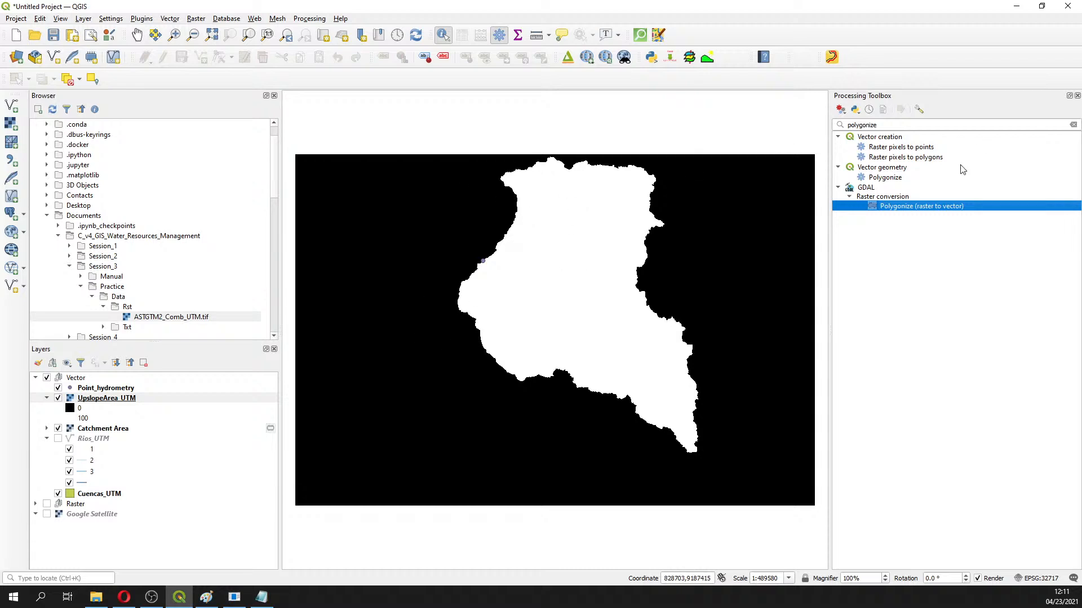
double_click(932, 207)
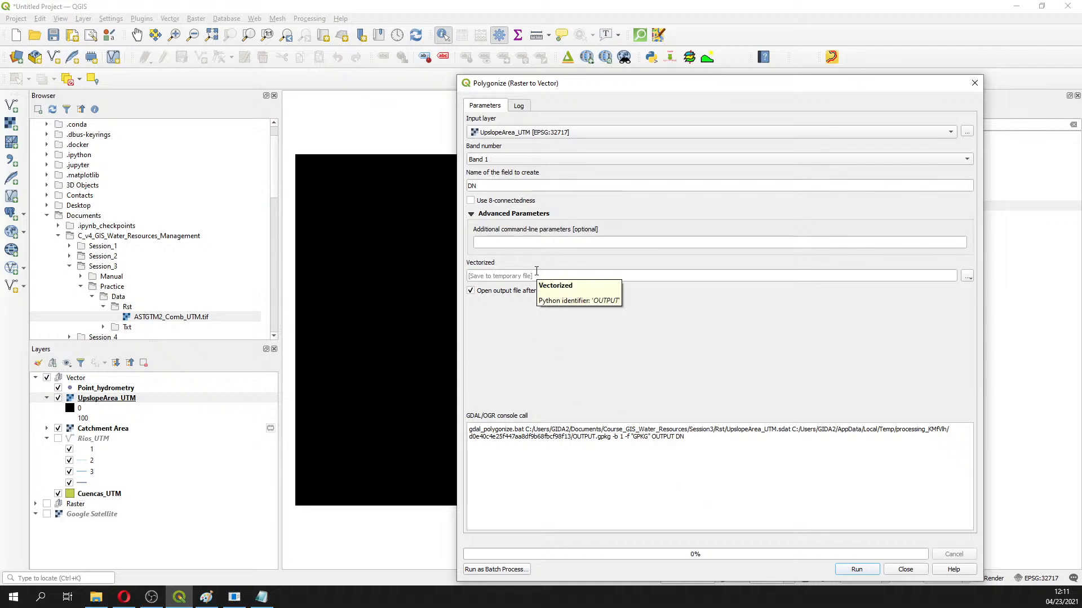
Set the Polygonize Vectorized output file to Session3\Shp\UpslopeArea_UTM.shp
key("alt+Tab")
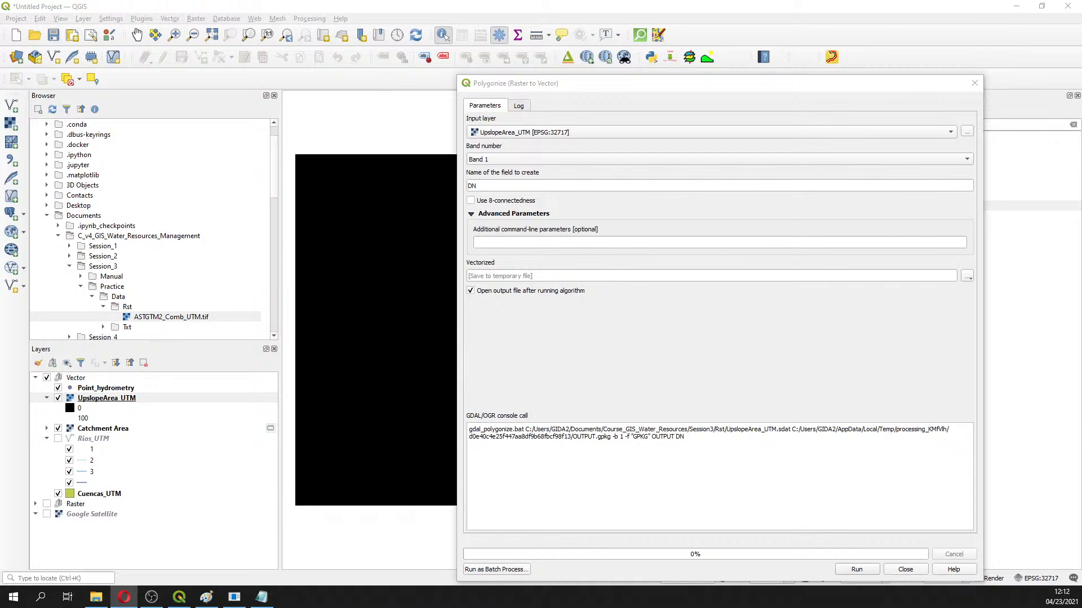
left_click(967, 275)
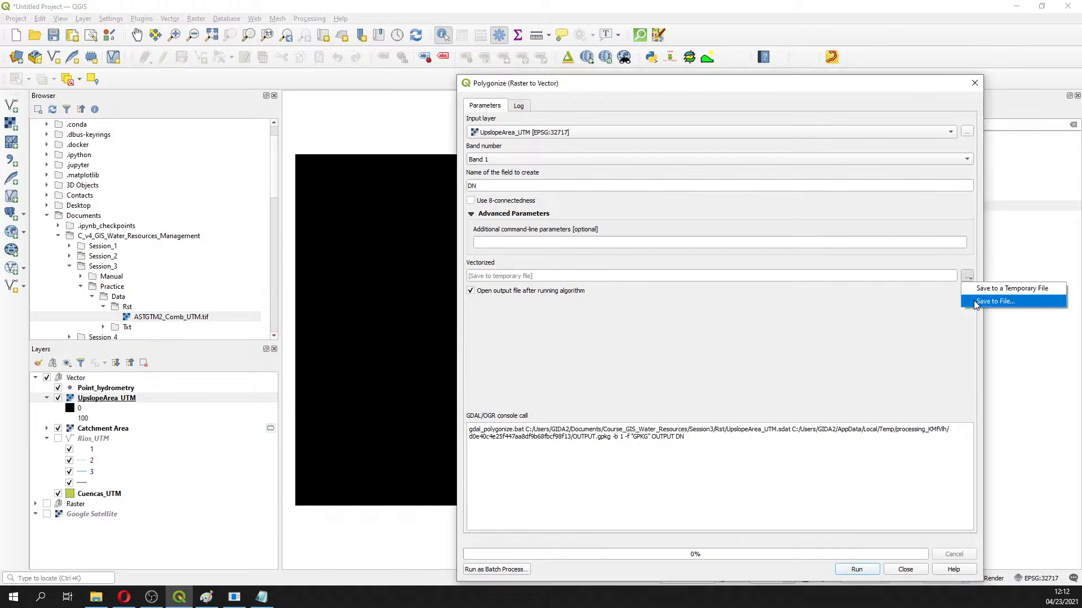
left_click(977, 303)
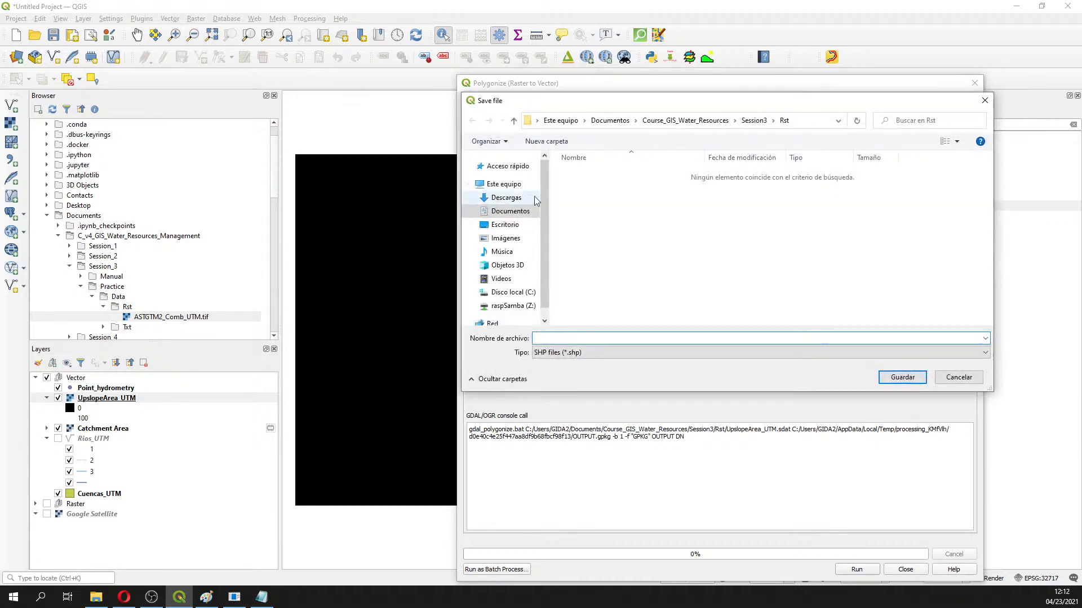
left_click(753, 120)
double_click(565, 187)
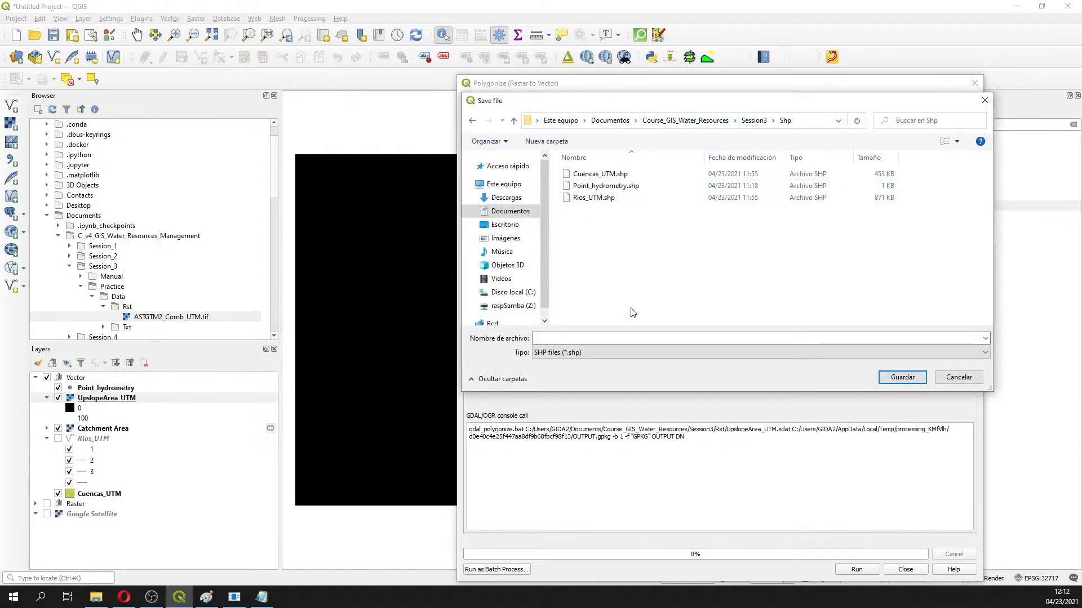
left_click(626, 337)
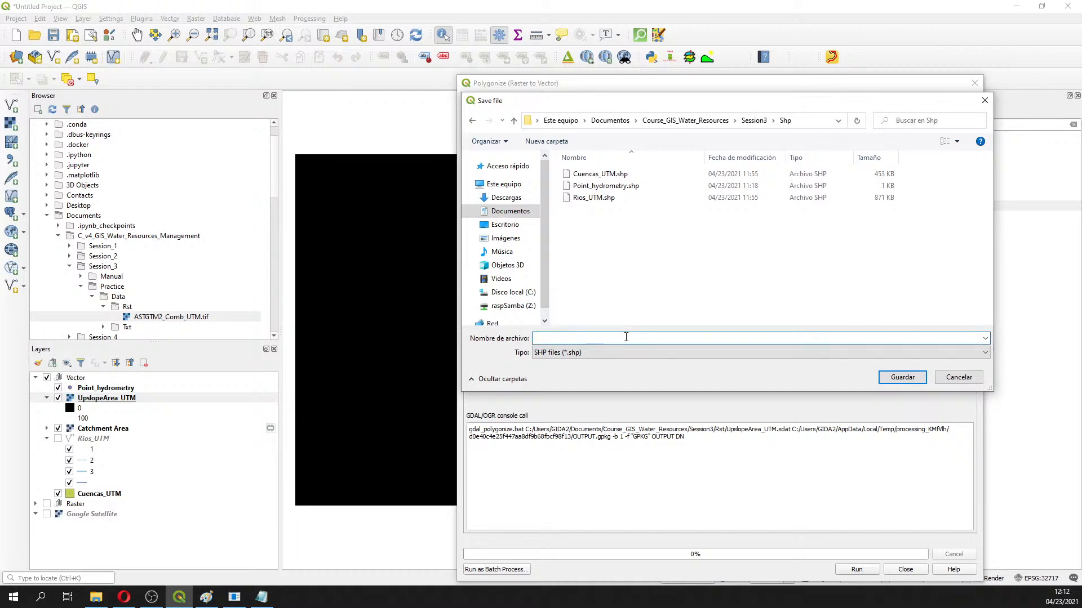
type("UpslopeArea_UTM")
key("Return")
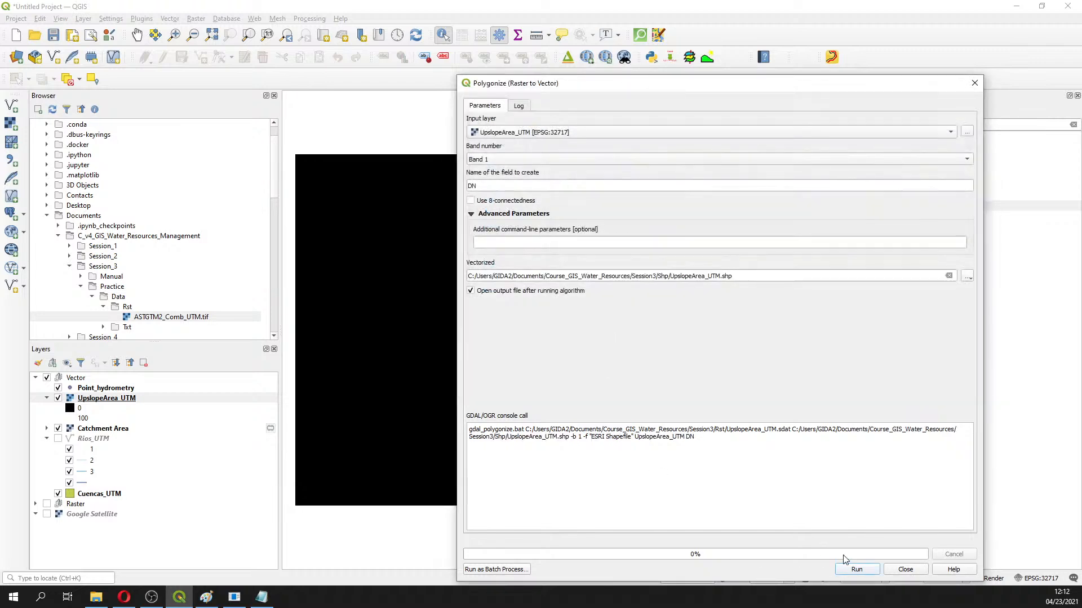
Run Polygonize to create the UpslopeArea_UTM basin outline, then return the dialog to its Parameters tab
left_click(856, 570)
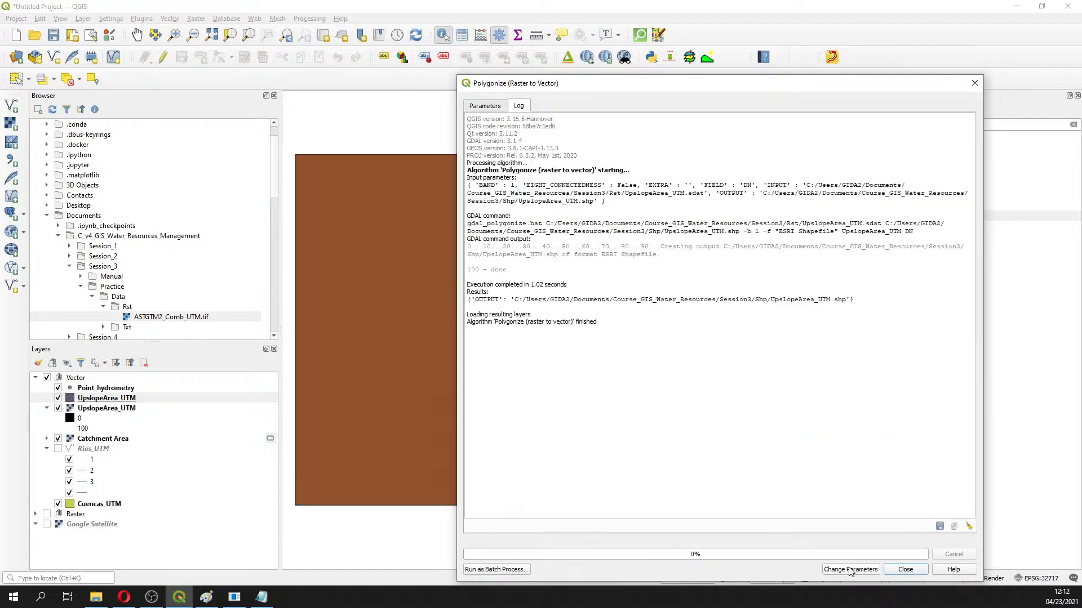
left_click_drag(617, 86, 957, 151)
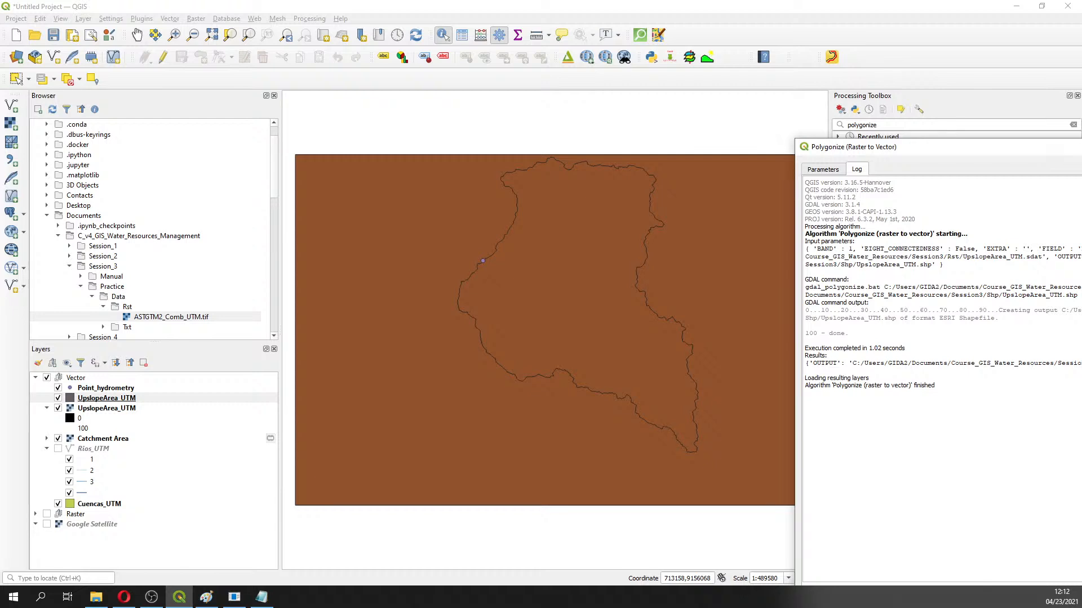
left_click(821, 170)
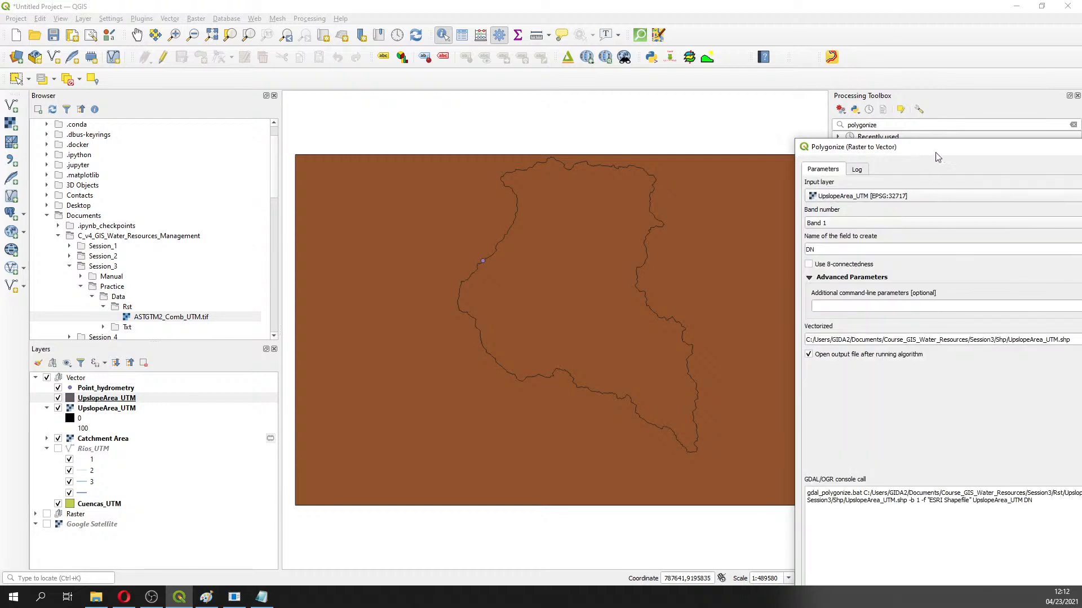
left_click_drag(934, 148, 839, 83)
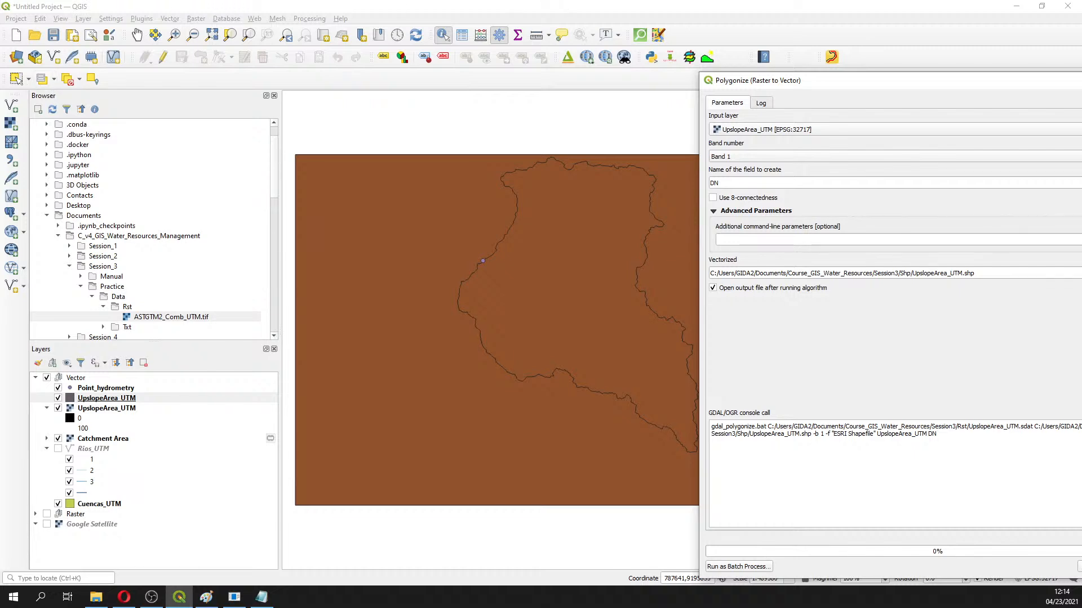
key("alt+Tab")
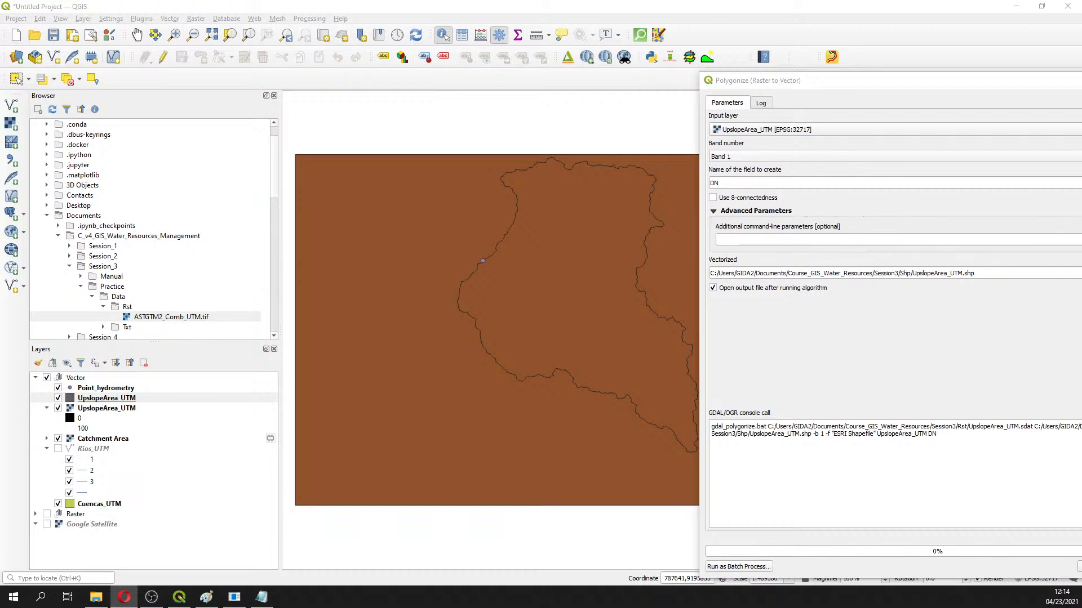
left_click_drag(998, 80, 634, 44)
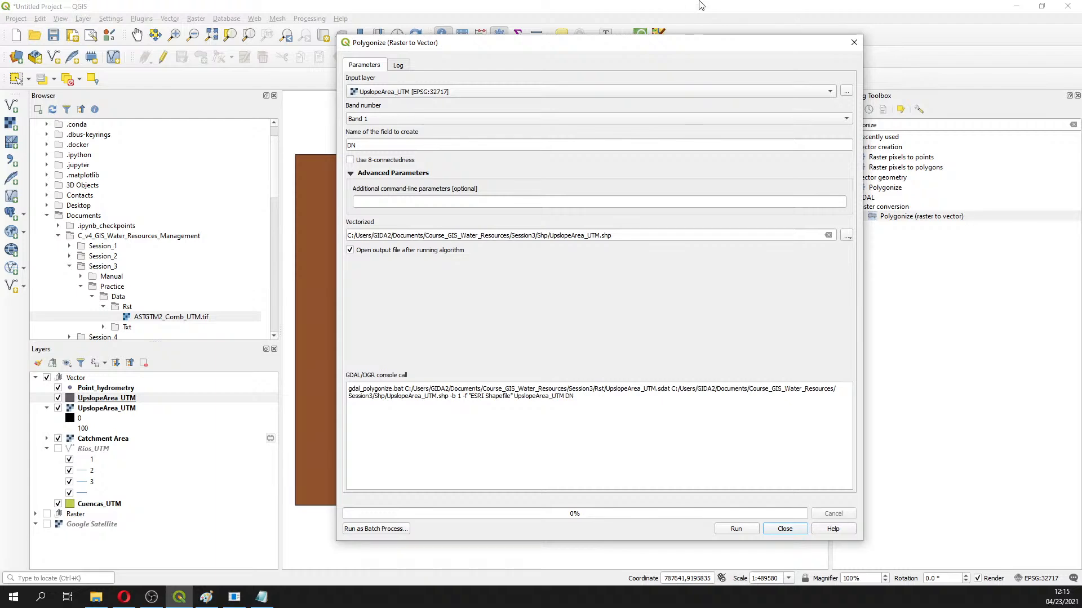
Close Polygonize and move the raster UpslopeArea_UTM layer into the Raster group
left_click(853, 44)
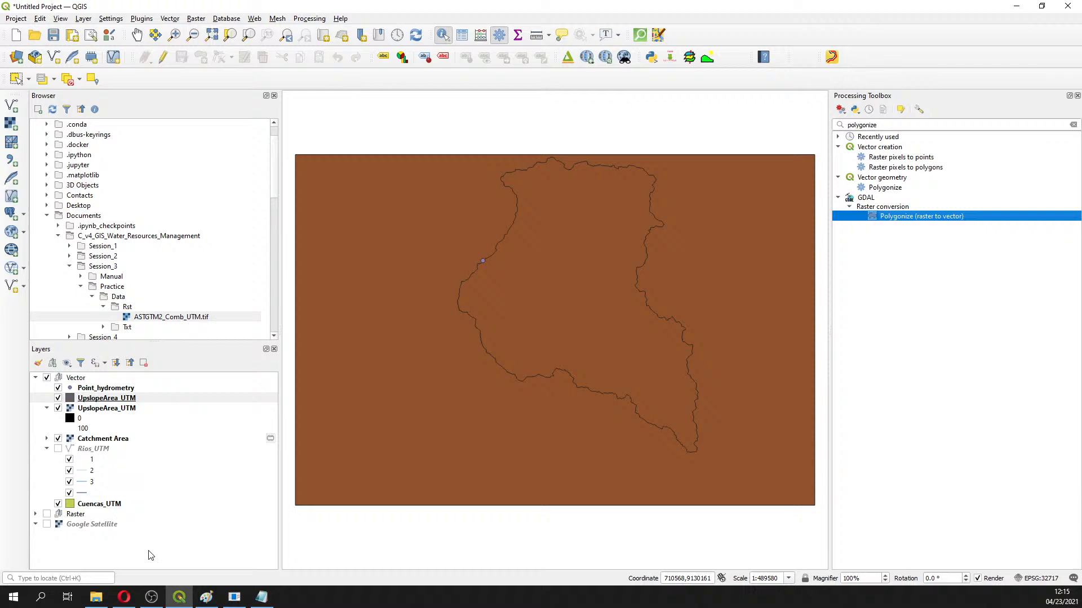
left_click(86, 399)
left_click_drag(86, 399, 83, 397)
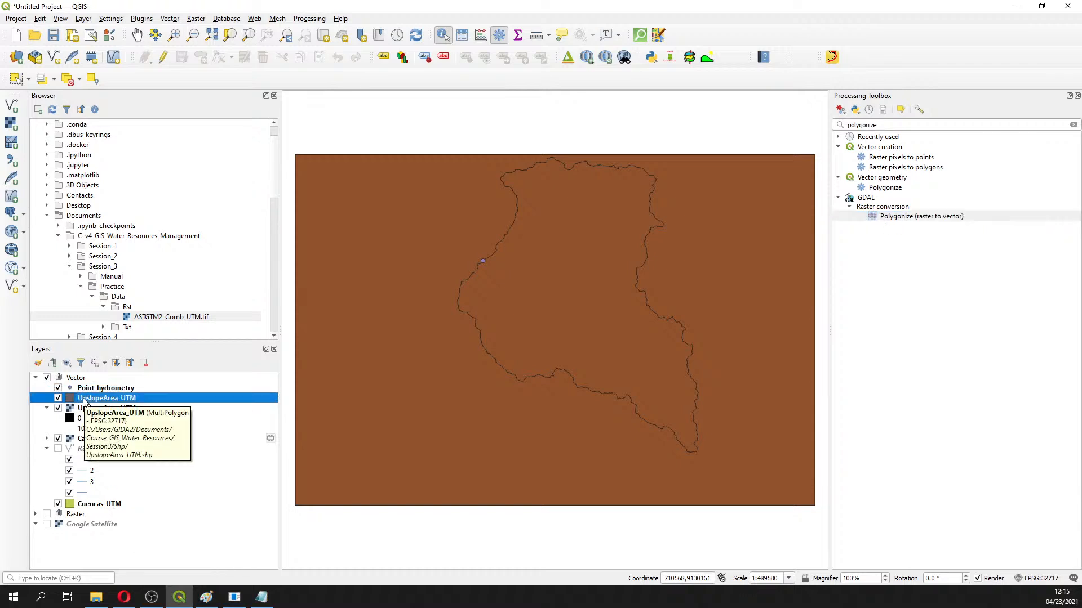
left_click(84, 410)
left_click_drag(83, 410, 60, 517)
left_click_drag(104, 410, 80, 485)
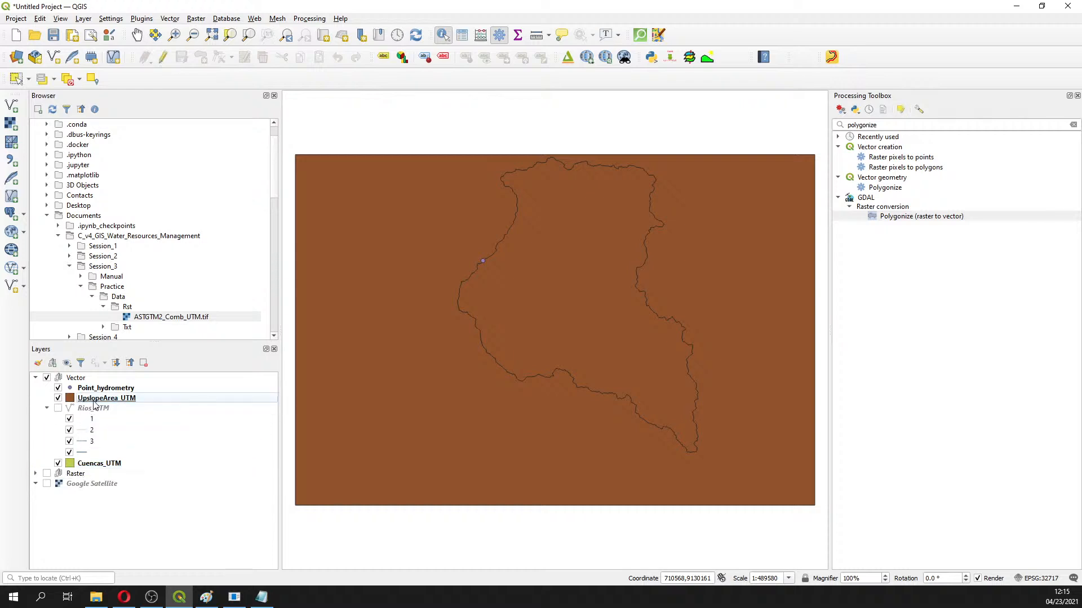
left_click(96, 400)
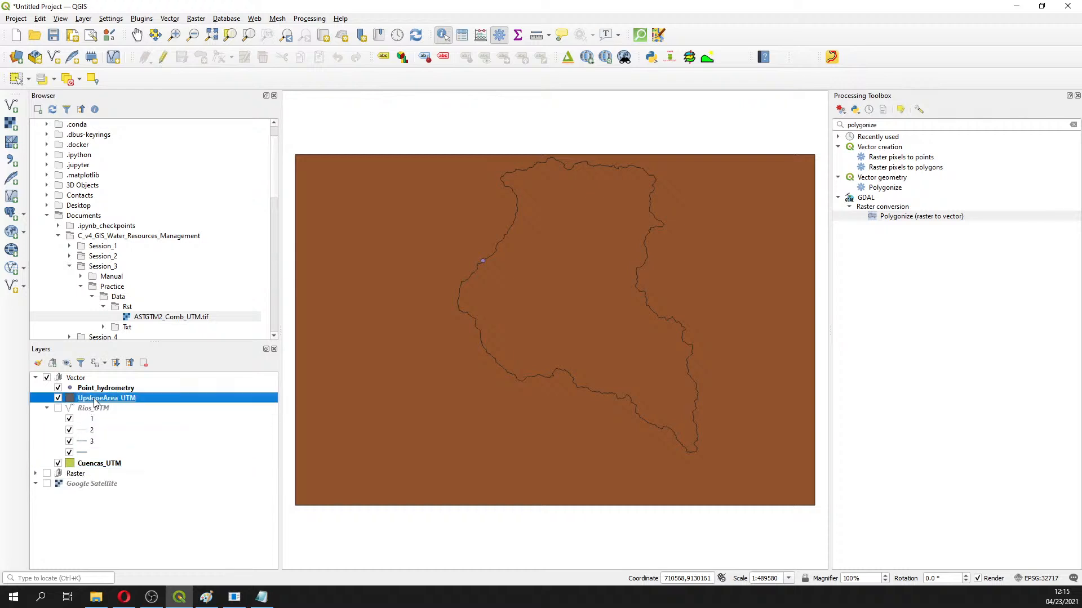
In edit mode, delete the background polygon surrounding the basin from the vector UpslopeArea_UTM layer
left_click(163, 59)
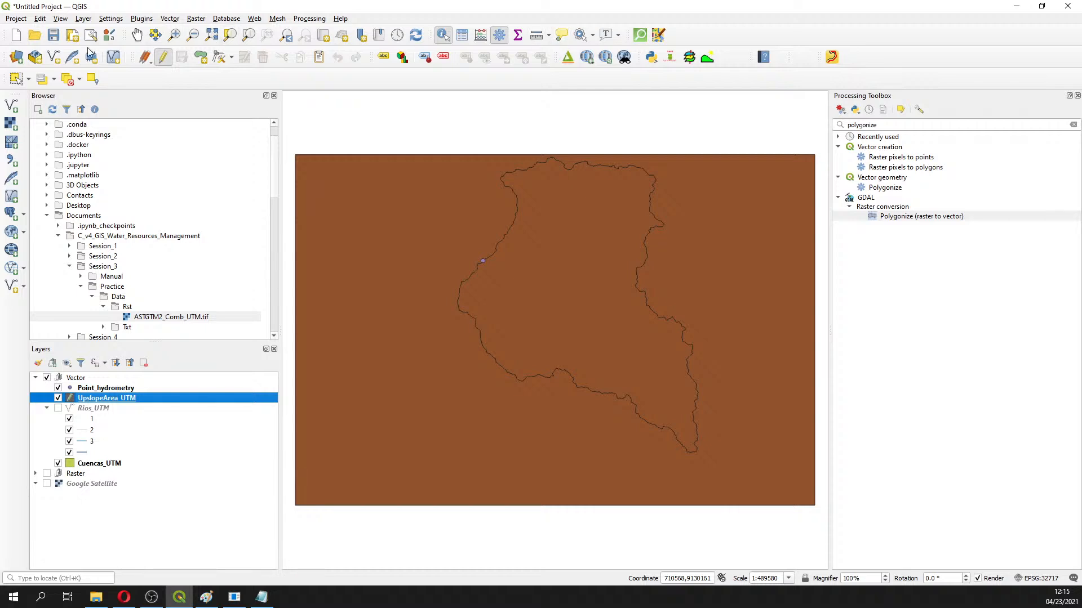
left_click(15, 78)
left_click(360, 180)
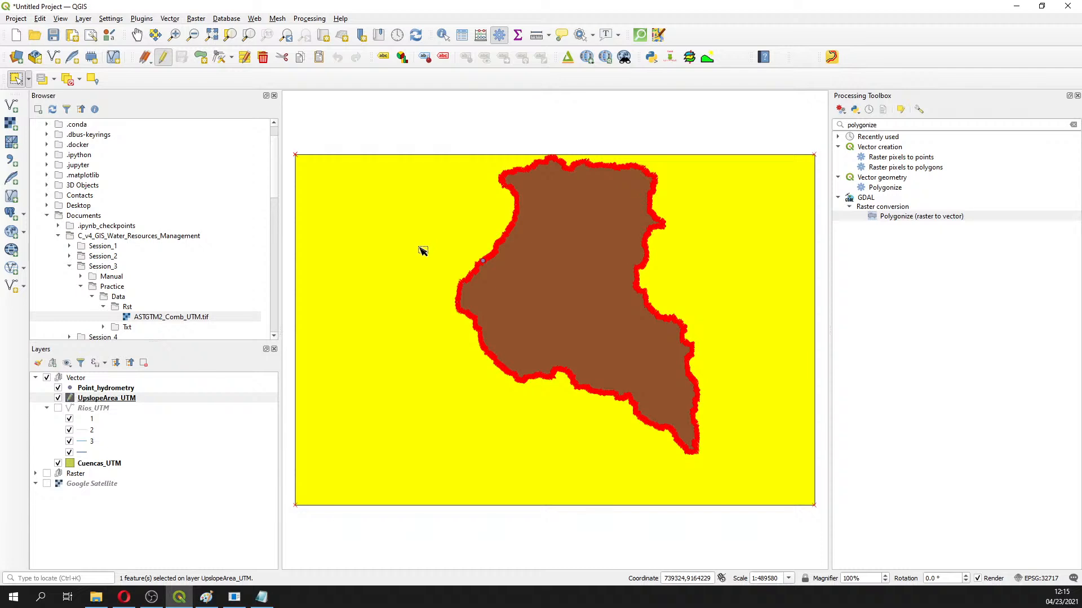
left_click(364, 132)
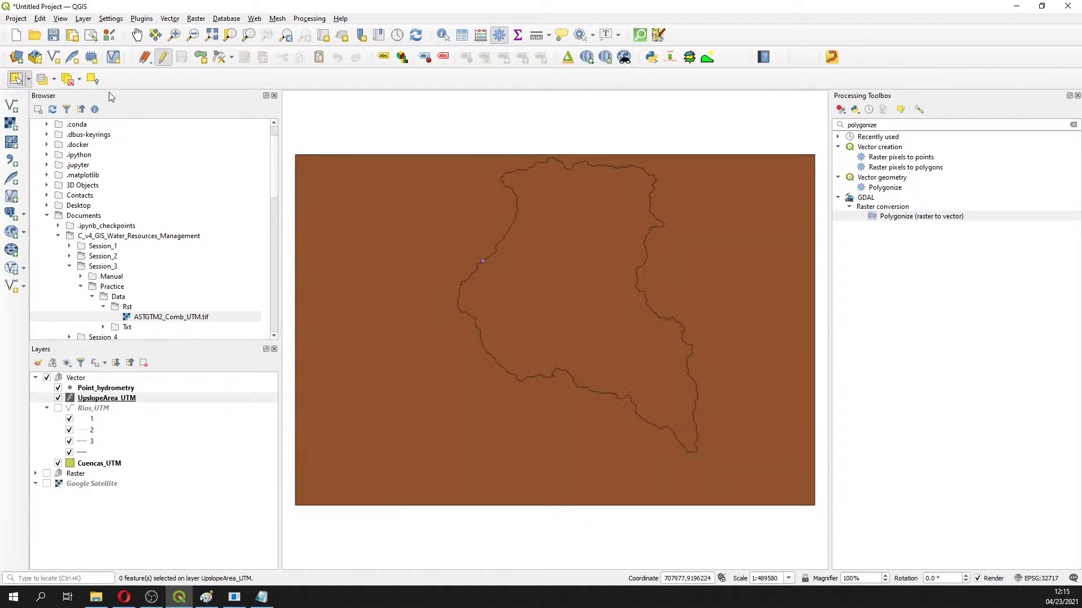
left_click(163, 57)
left_click(163, 58)
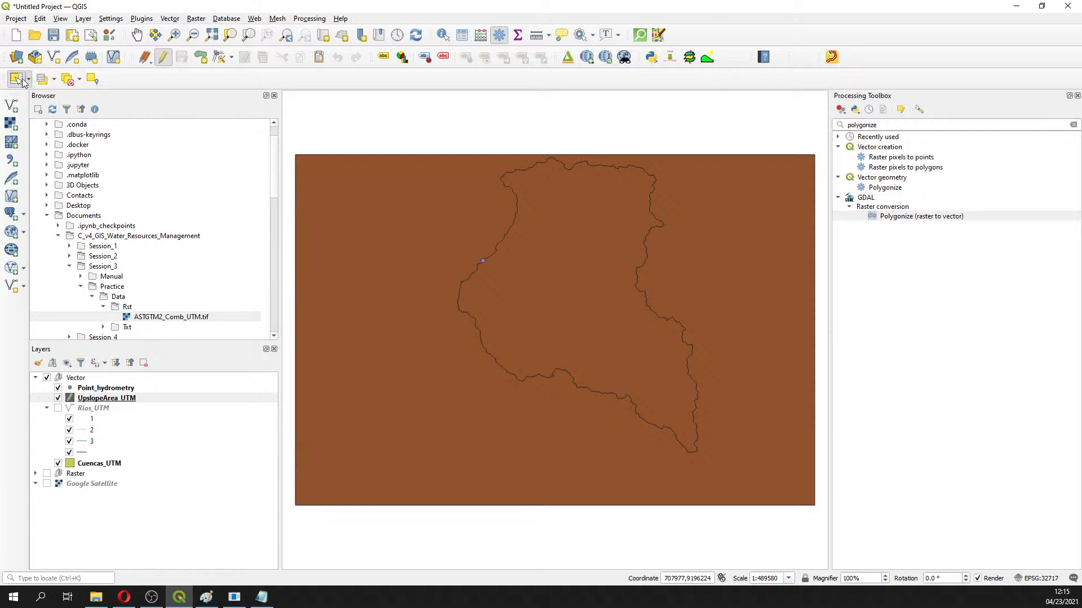
left_click(406, 200)
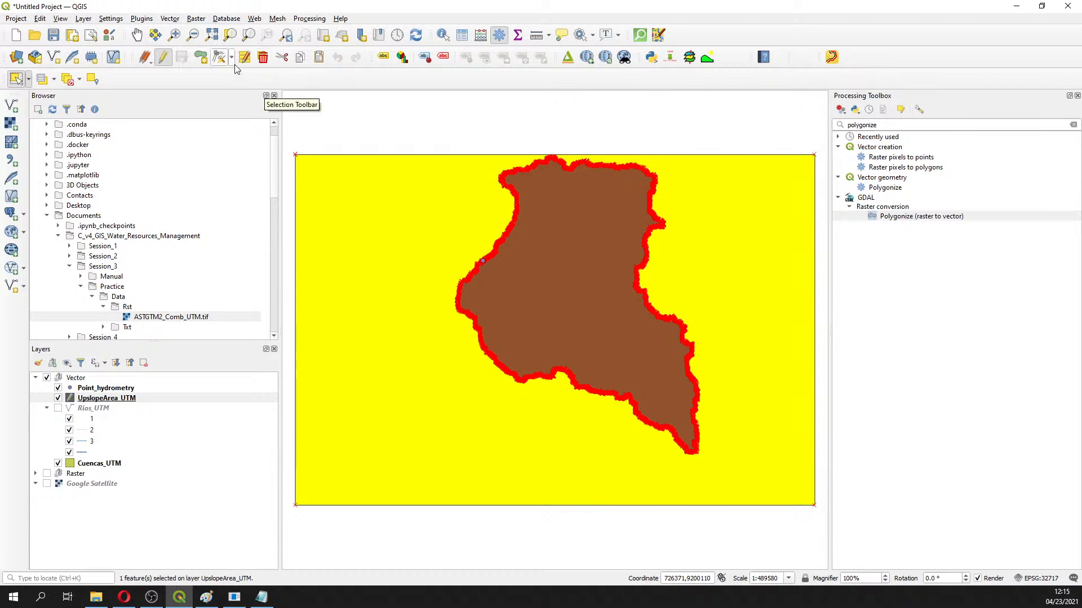
left_click(451, 136)
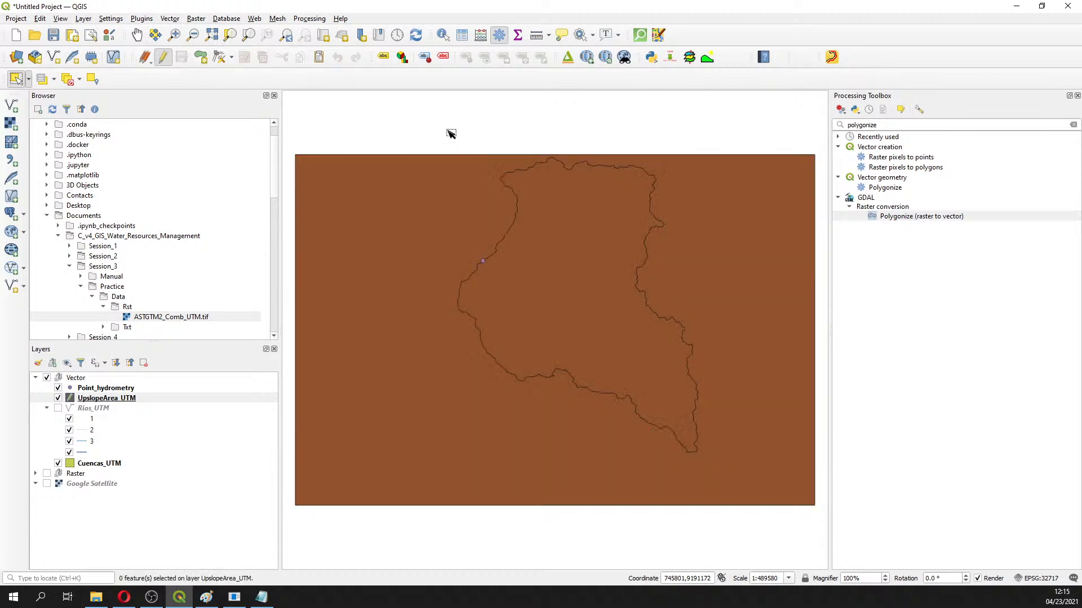
left_click(163, 58)
left_click(163, 58)
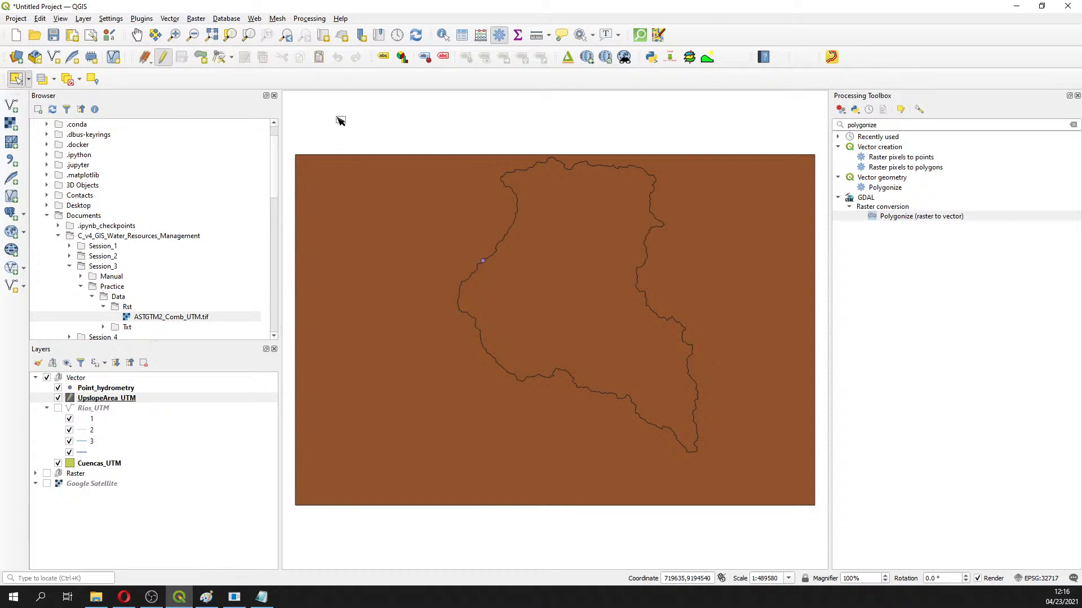
left_click_drag(371, 144, 451, 216)
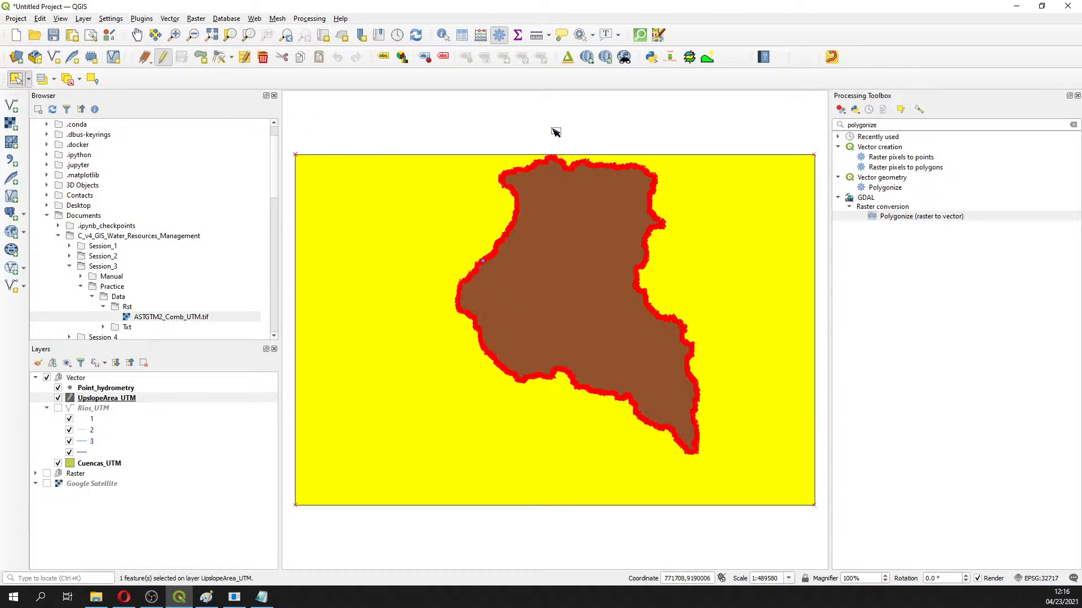
left_click(263, 58)
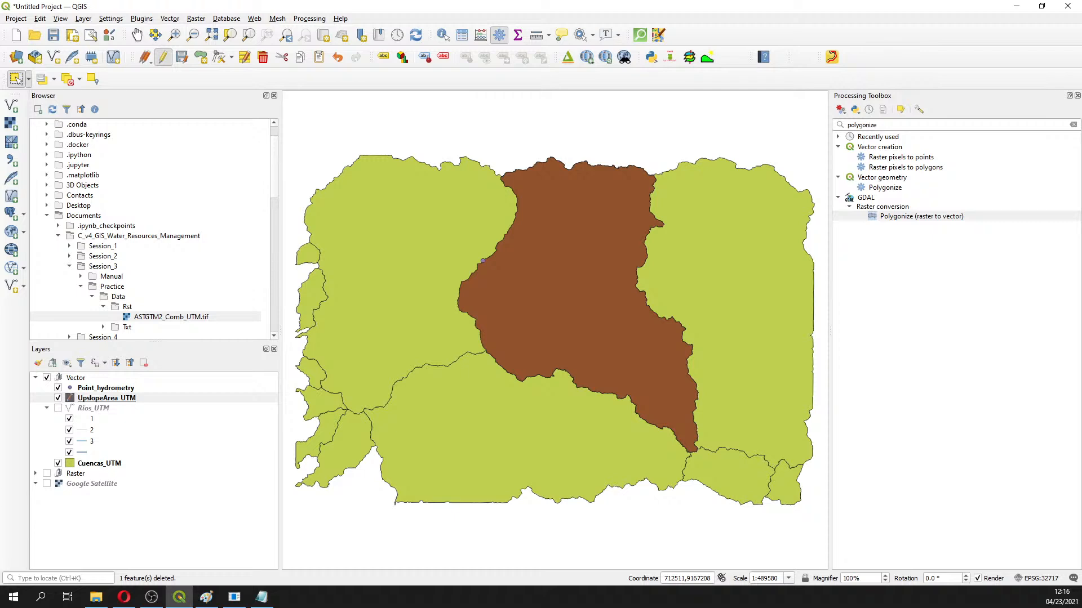
Hide Cuencas_UTM, Catchment Area and flowdir, and show the ASTGTM3_Comb_UTM_Filled raster
key("alt+Tab")
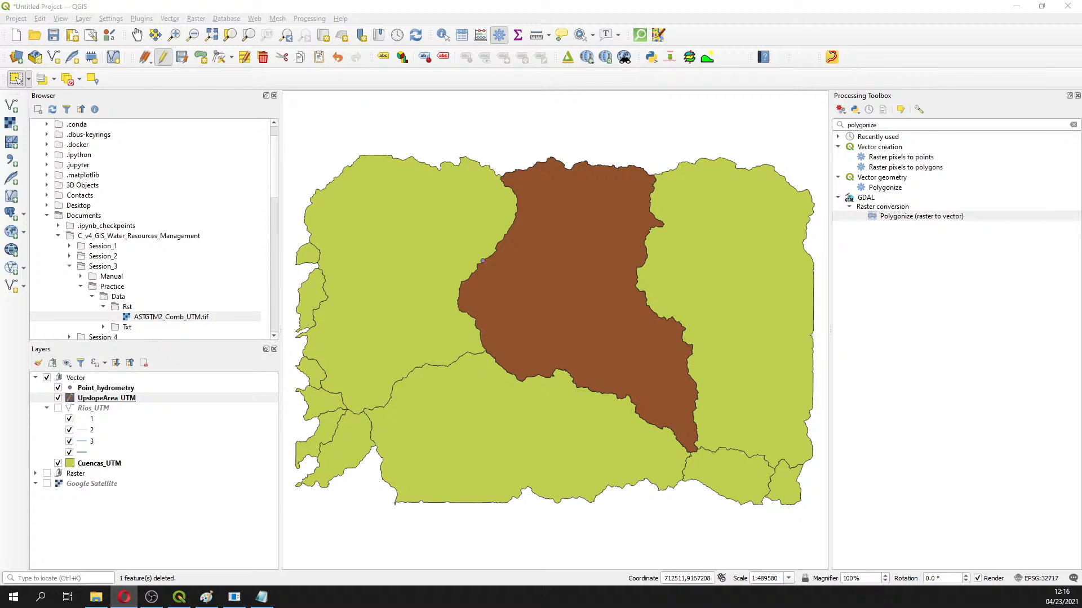
left_click(58, 466)
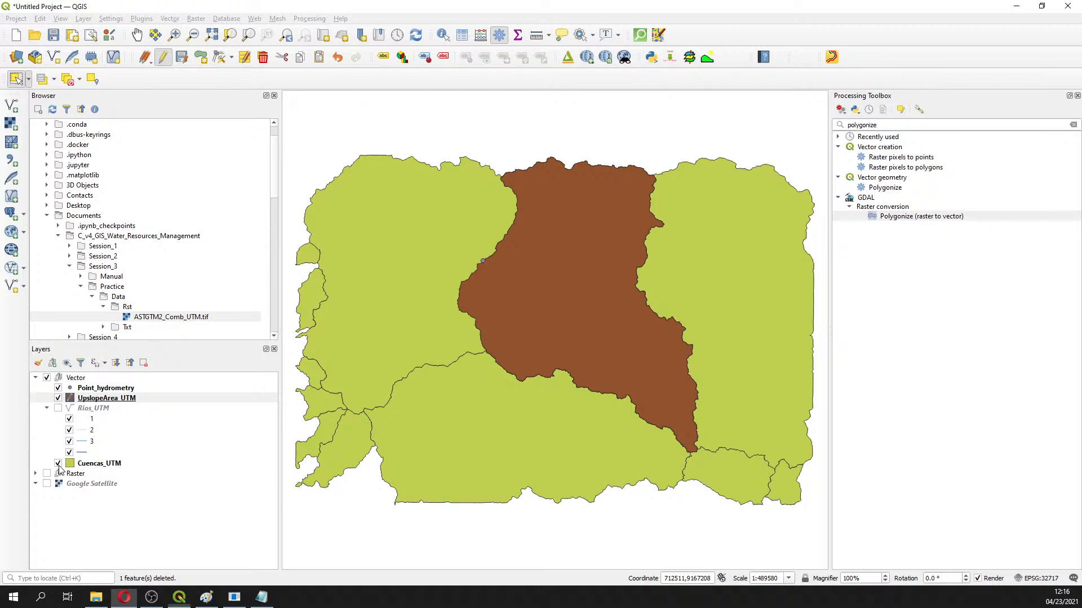
left_click(58, 463)
left_click(35, 473)
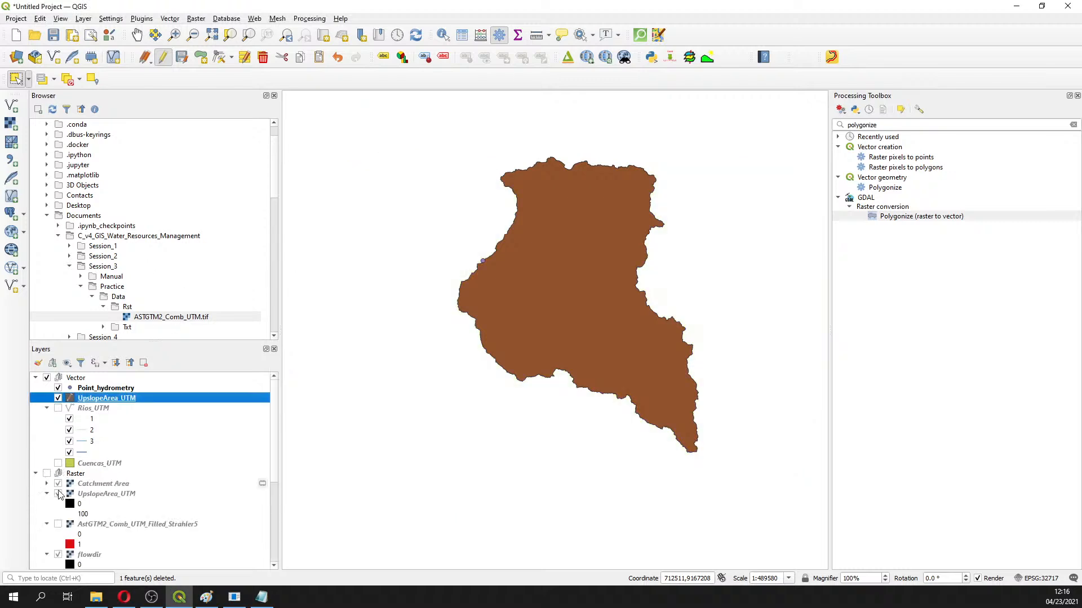
left_click(58, 494)
left_click(58, 494)
left_click(46, 473)
left_click(58, 484)
scroll(60, 496, "down", 3)
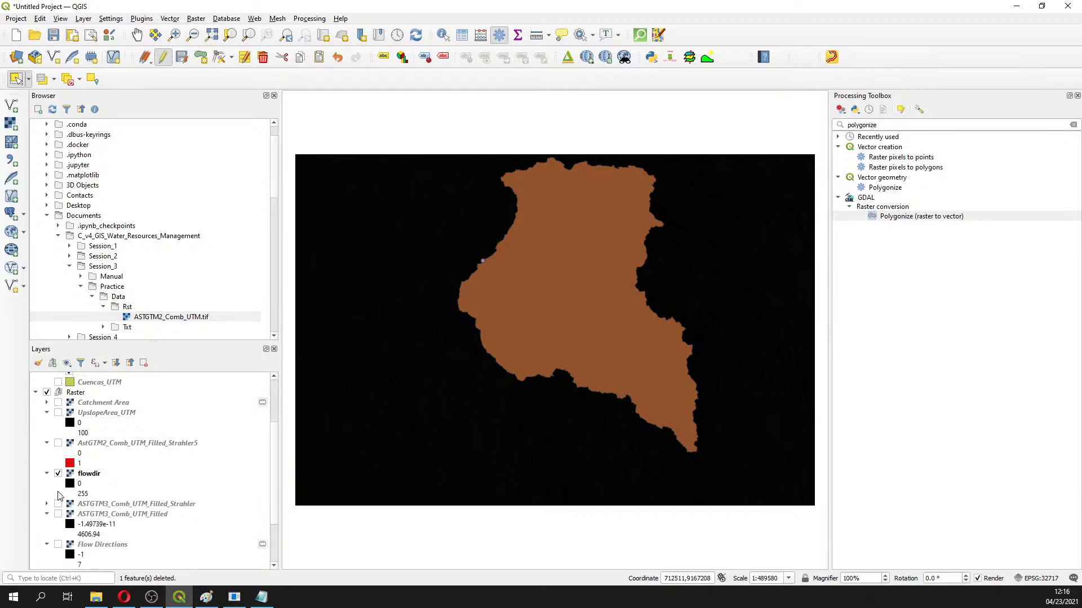
left_click(58, 473)
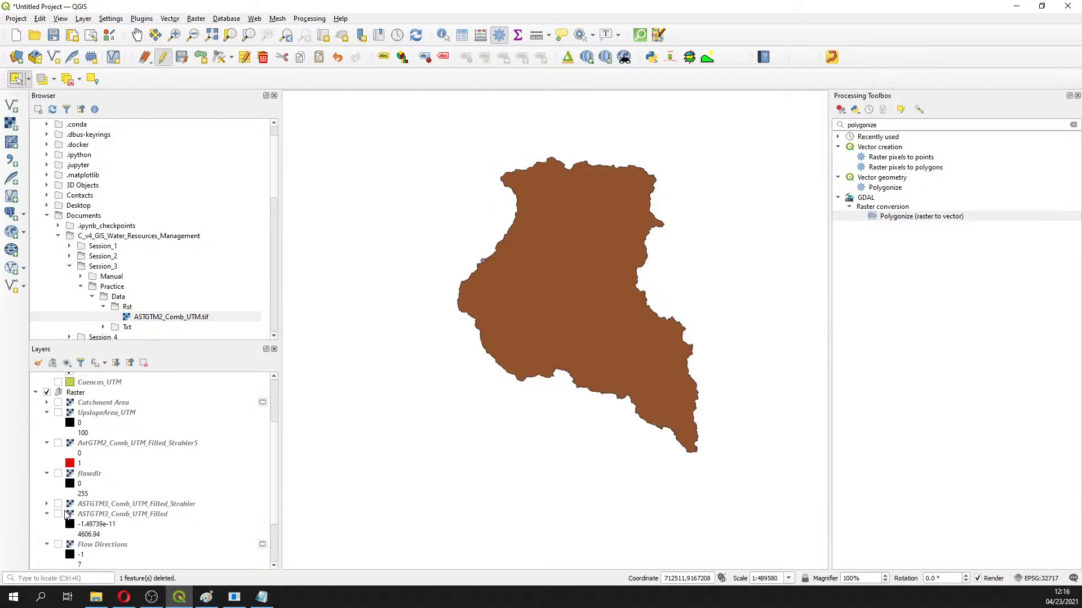
left_click(58, 514)
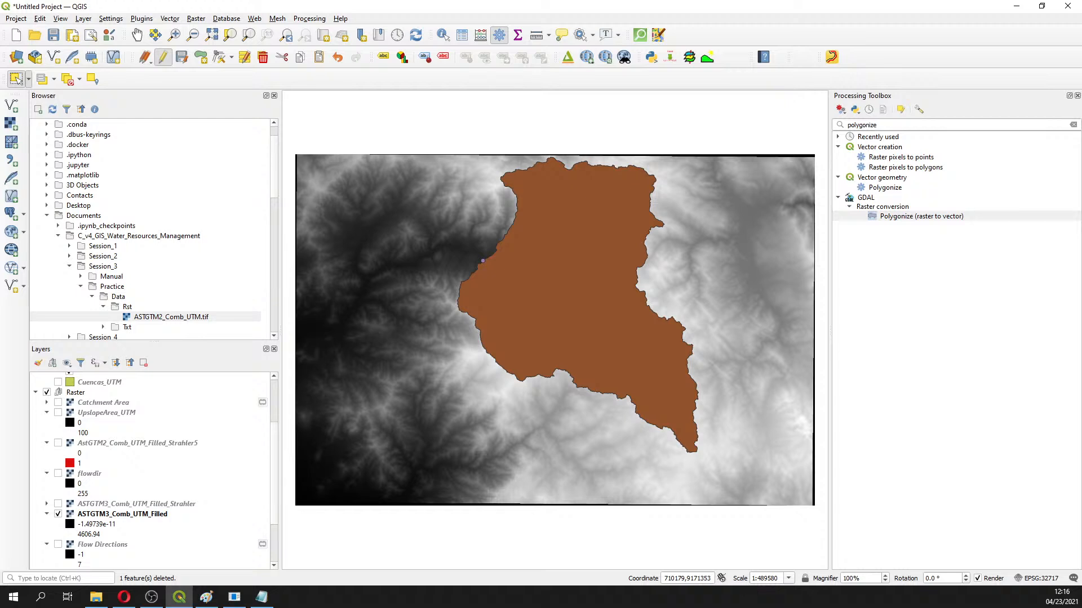
scroll(142, 422, "up", 3)
Save the UpslopeArea_UTM layer edits and turn editing off
left_click(115, 398)
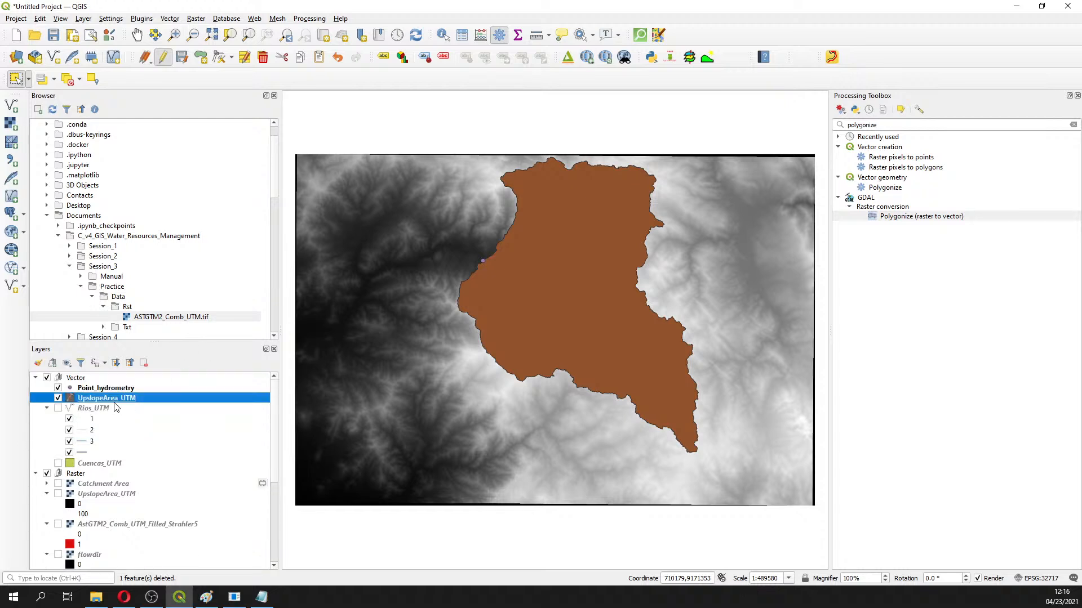
left_click(180, 59)
left_click(163, 59)
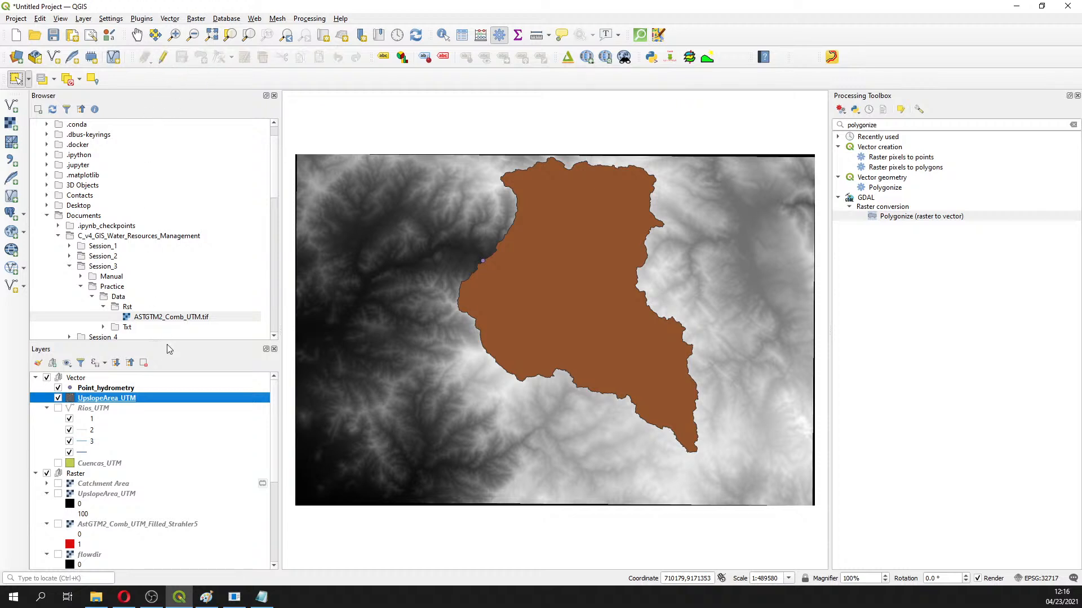
Apply the 'hashed cblue /' hatched symbol to the UpslopeArea_UTM basin polygon
double_click(71, 399)
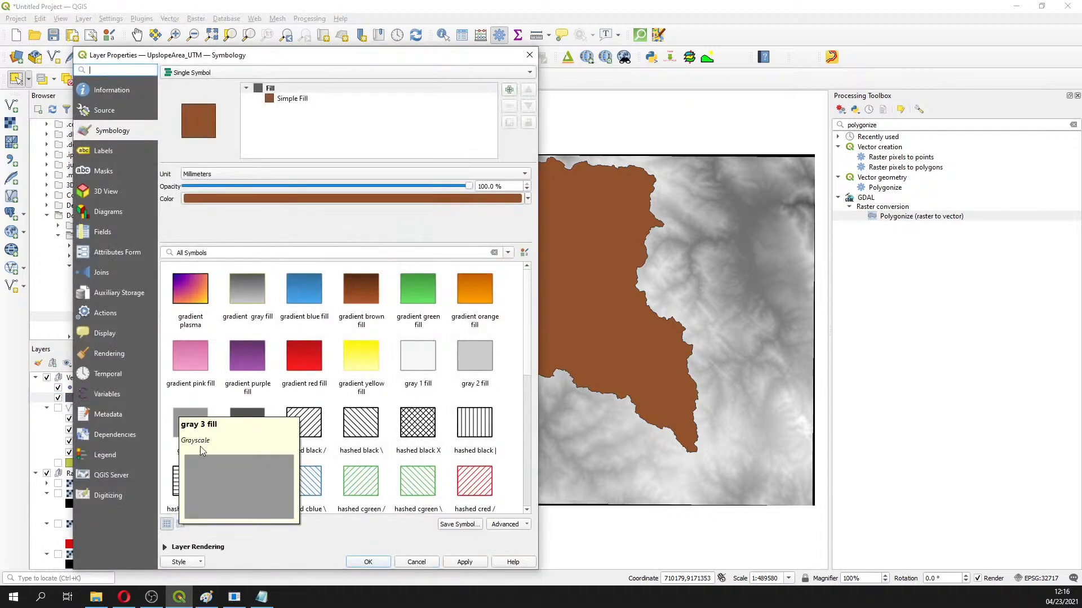
left_click(267, 483)
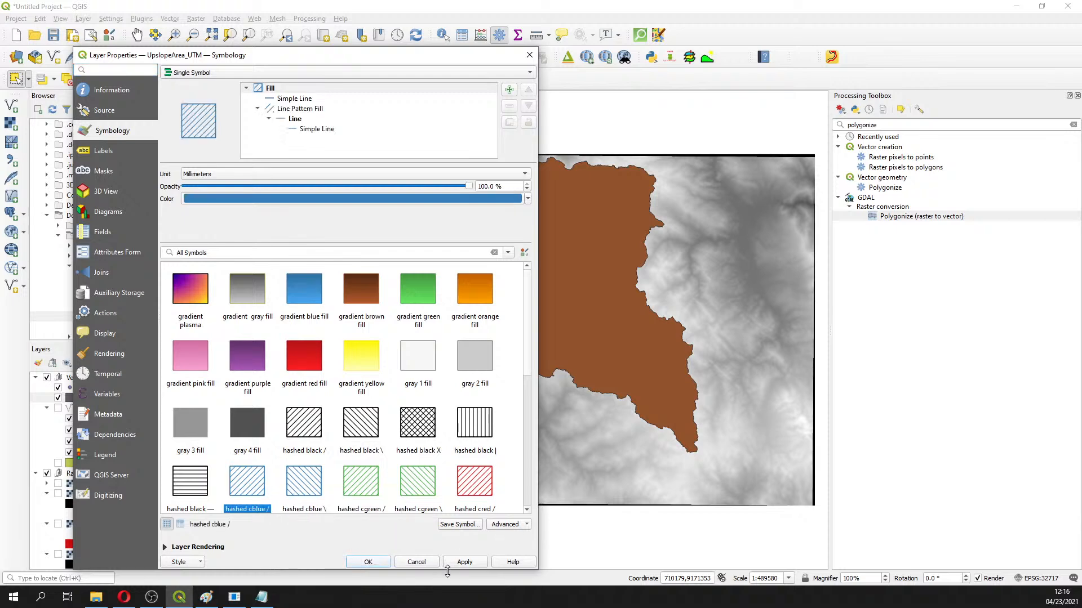
left_click(465, 563)
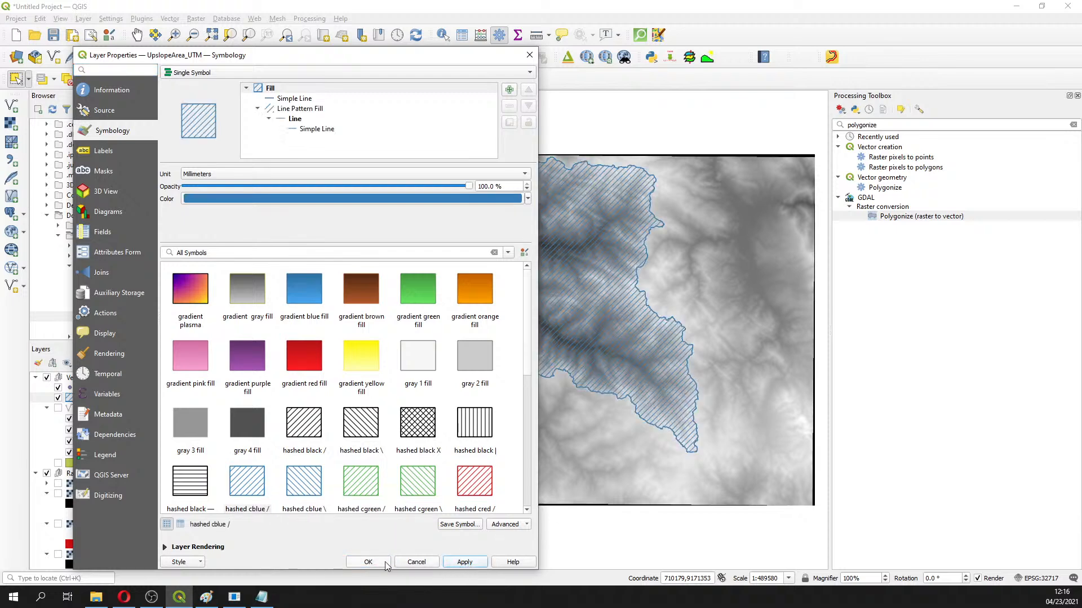
left_click(378, 563)
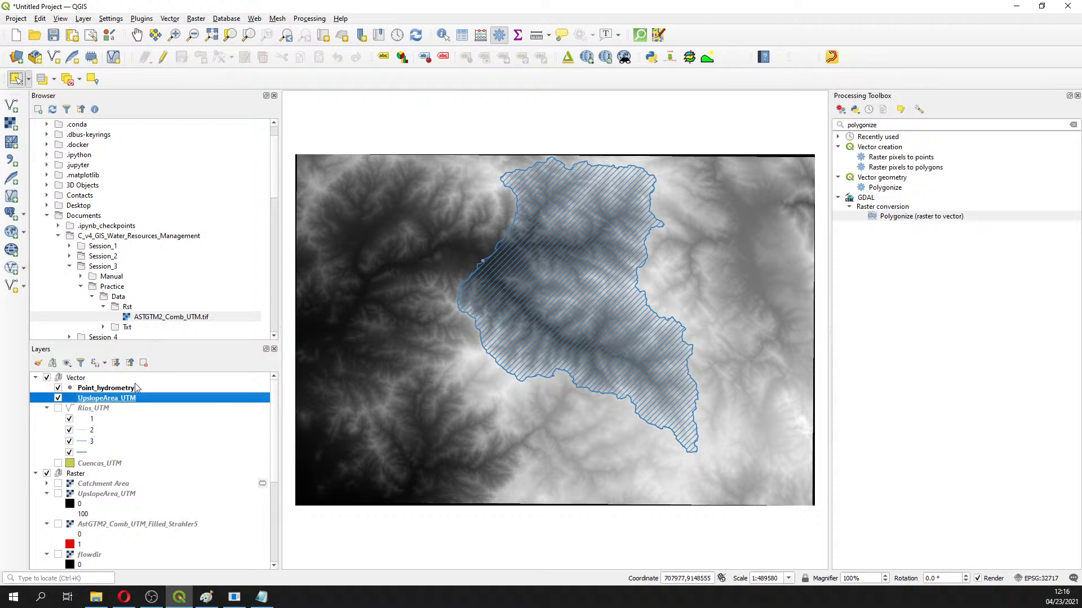
left_click(47, 494)
Collapse the Strahler5, flowdir, Rios_UTM, Flow Directions, Watershed Basins and ASTGTM2_Comb_UTM legends
left_click(47, 504)
left_click(47, 513)
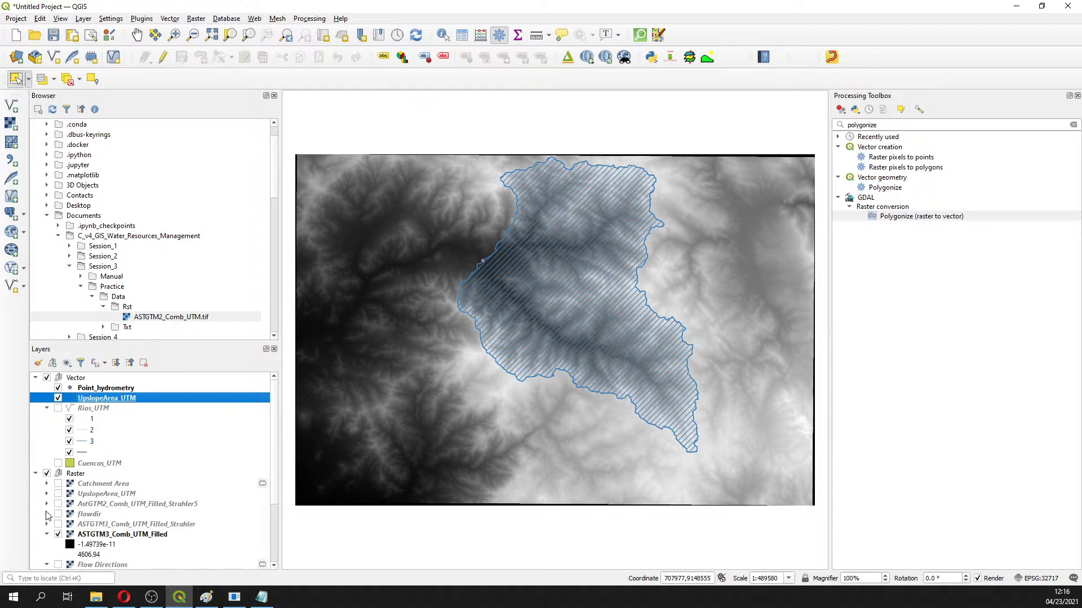
left_click(46, 408)
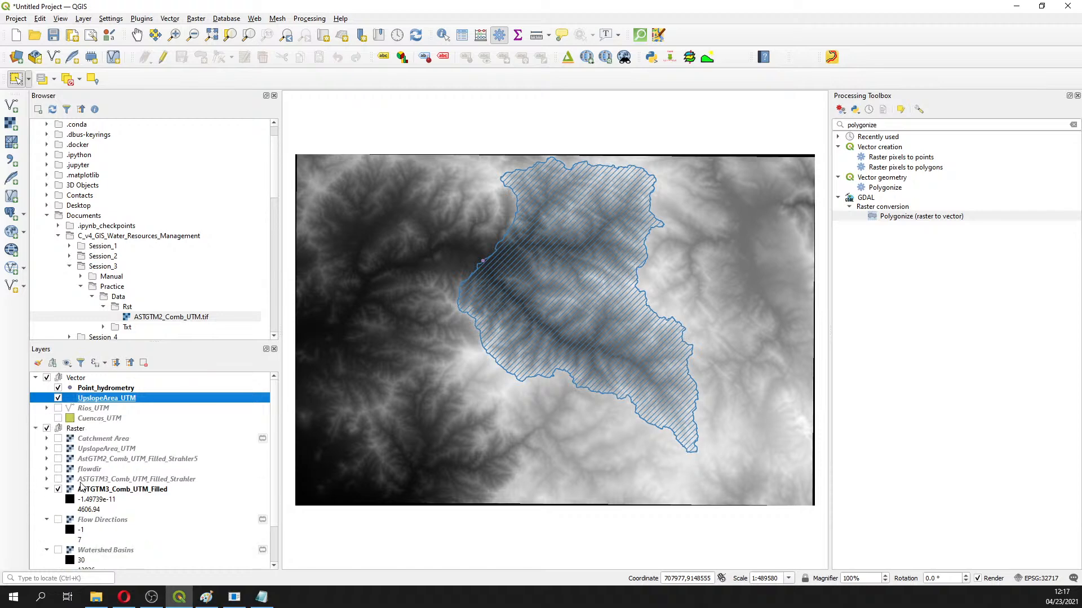
left_click(46, 519)
left_click(47, 530)
left_click(47, 539)
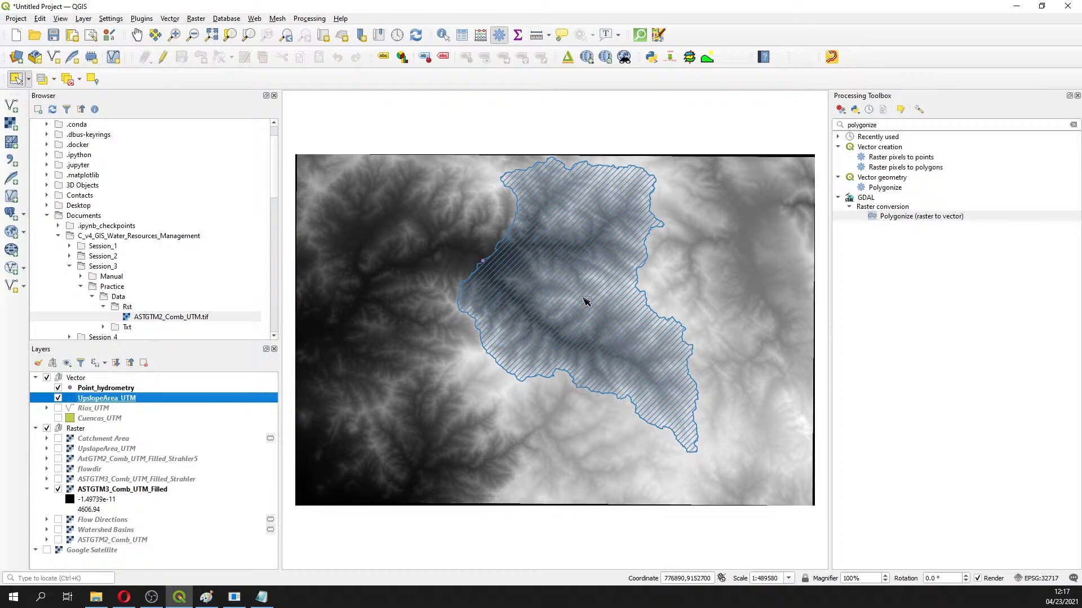
Search the Processing Toolbox for 'mask' and select GDAL's Clip raster by mask layer
double_click(873, 125)
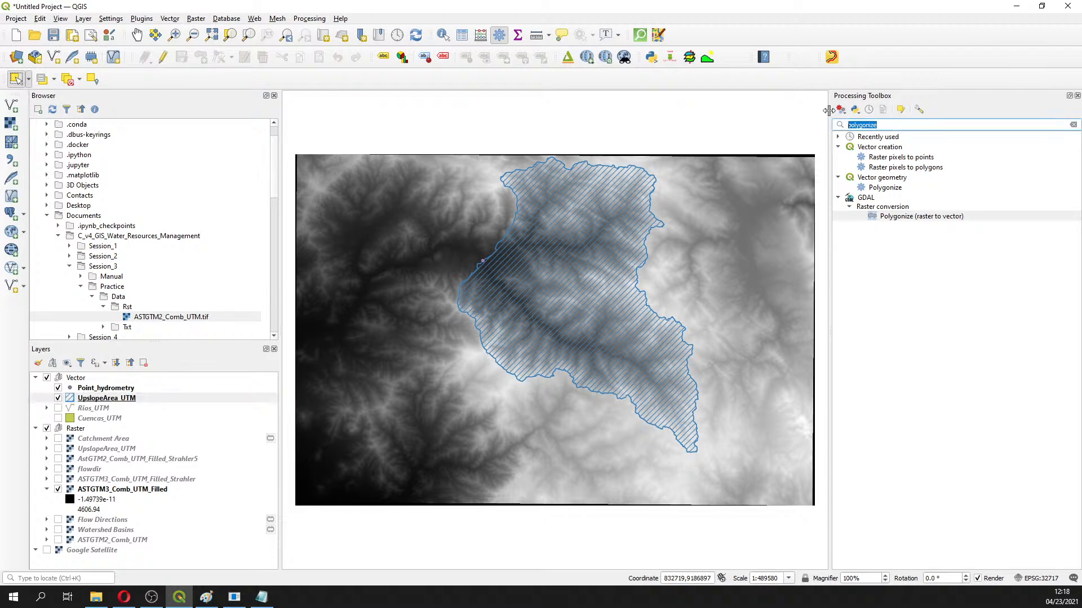
type("cut")
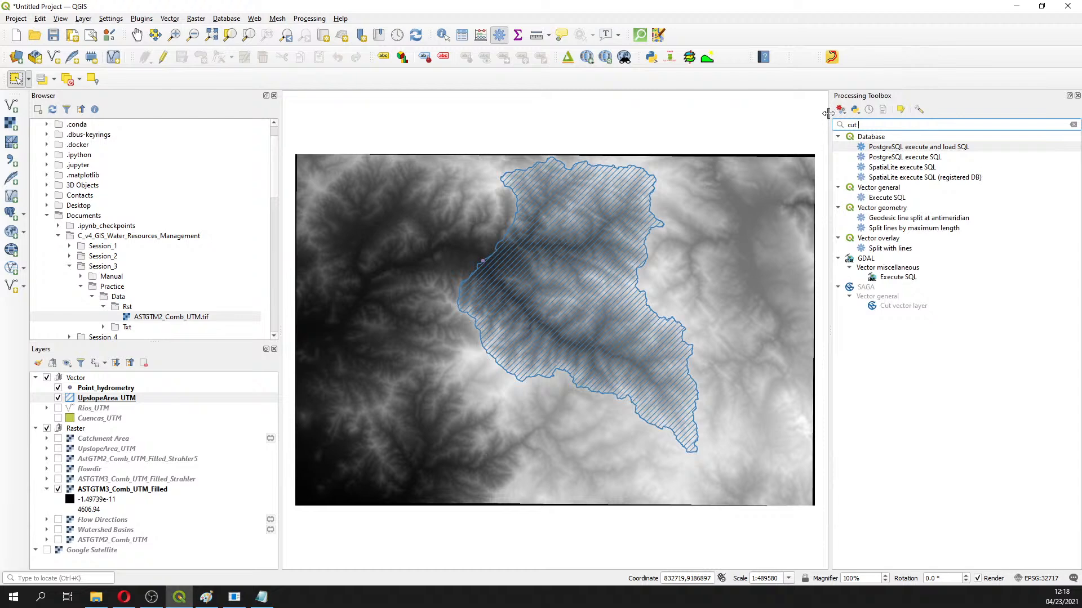
type(" ts")
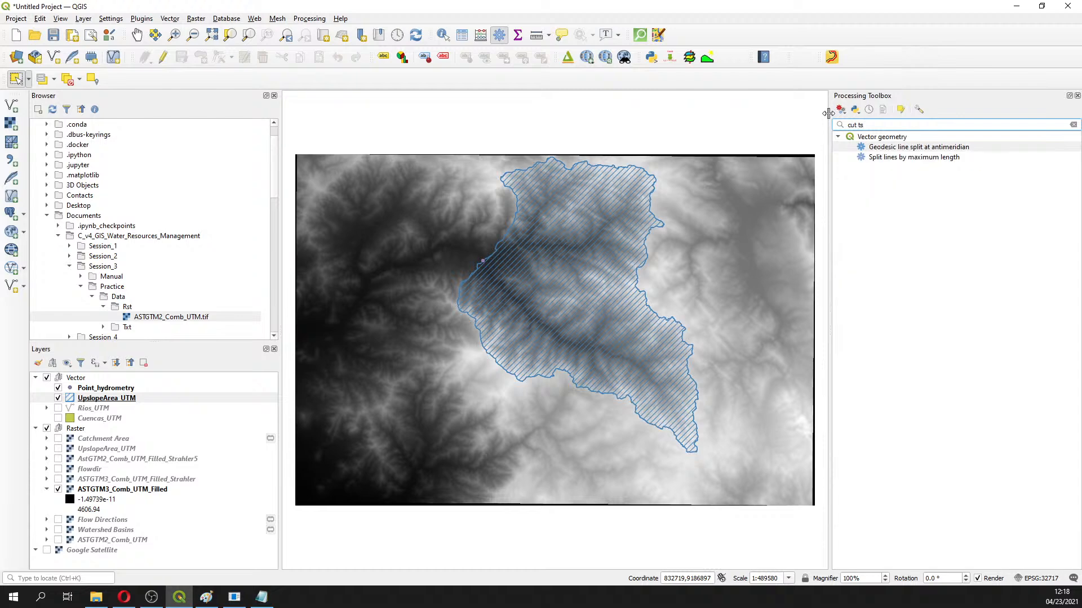
key("BackSpace")
key("BackSpace")
type("ras")
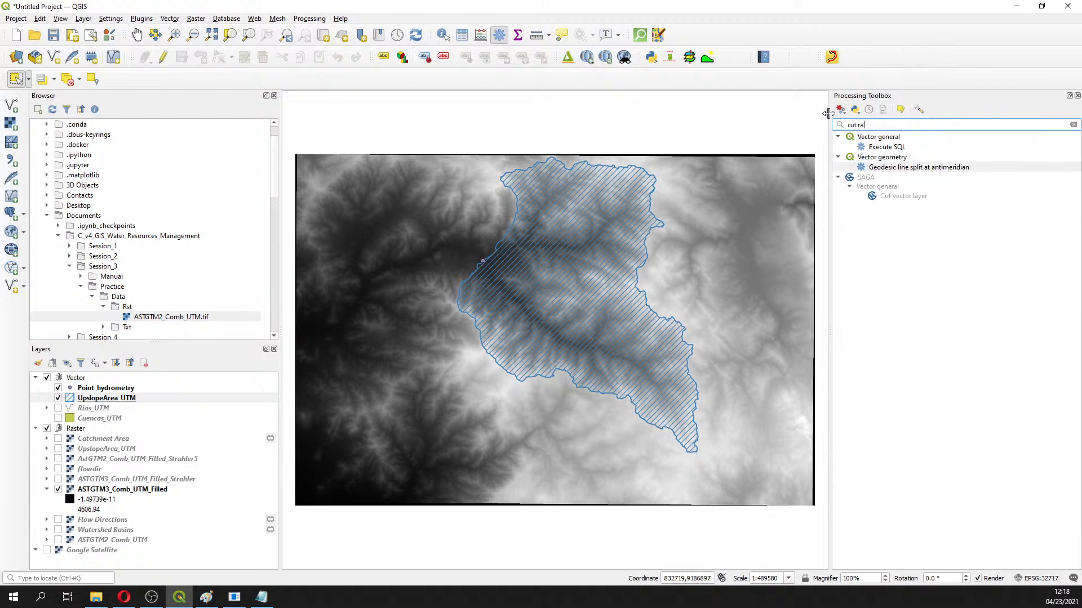
key("BackSpace")
key("BackSpace")
key("BackSpace")
key("BackSpace")
key("BackSpace")
key("BackSpace")
key("BackSpace")
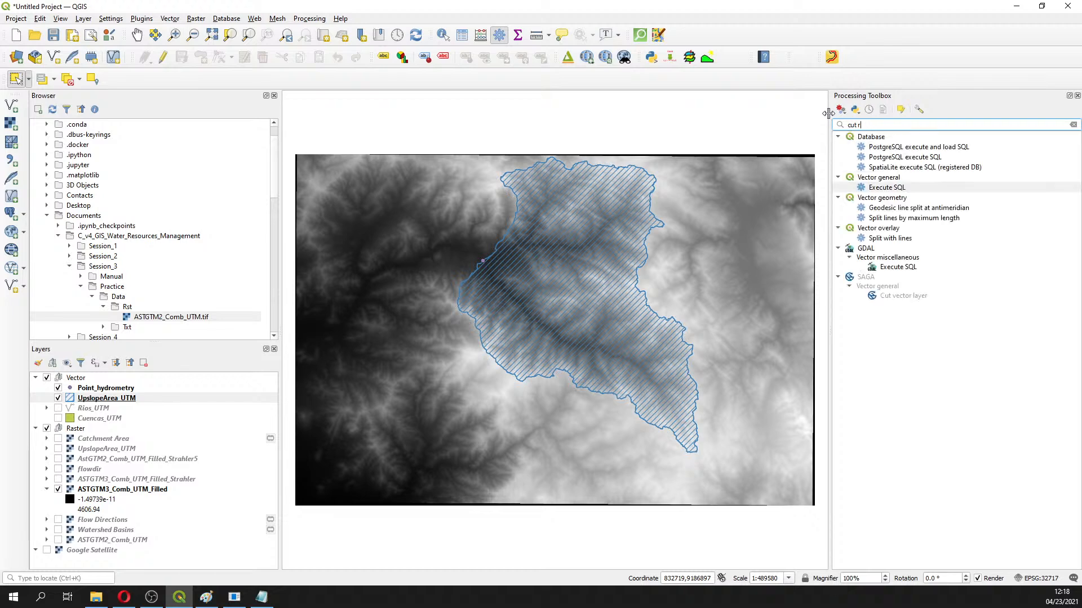
type("raster")
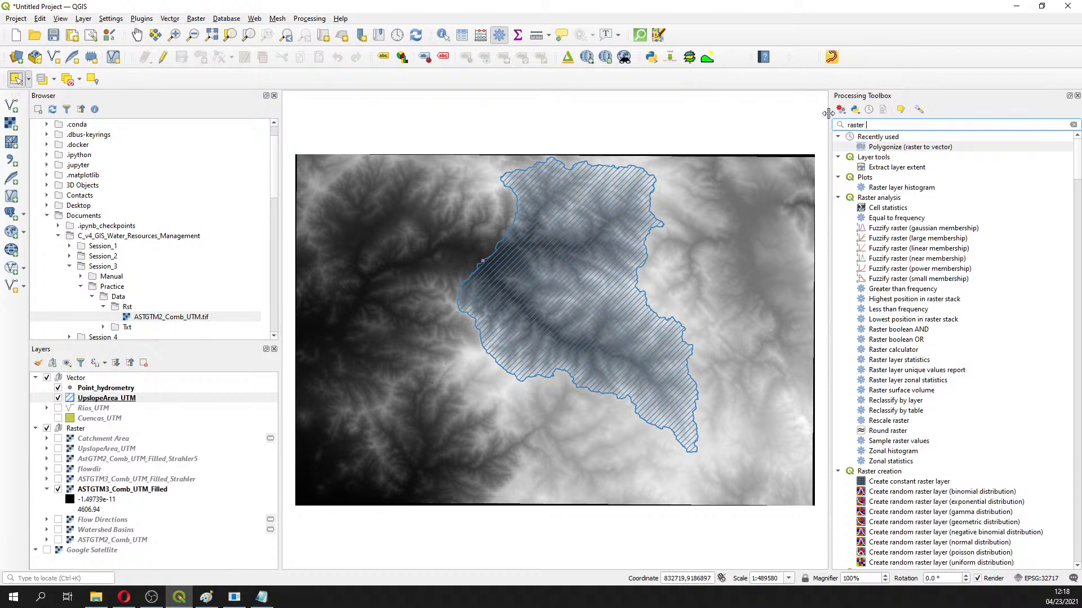
type(" c")
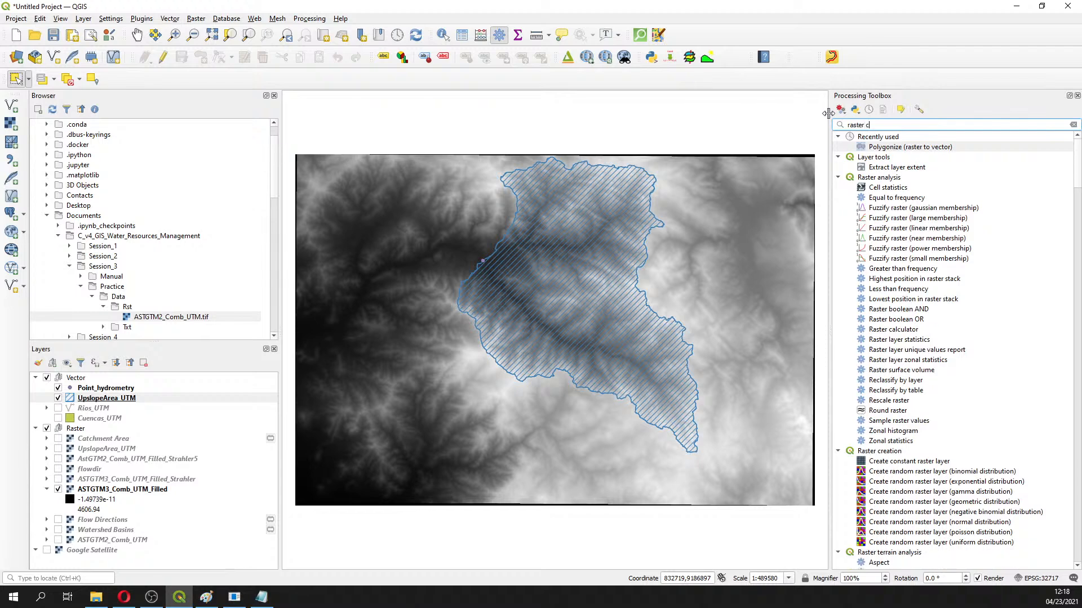
type("u")
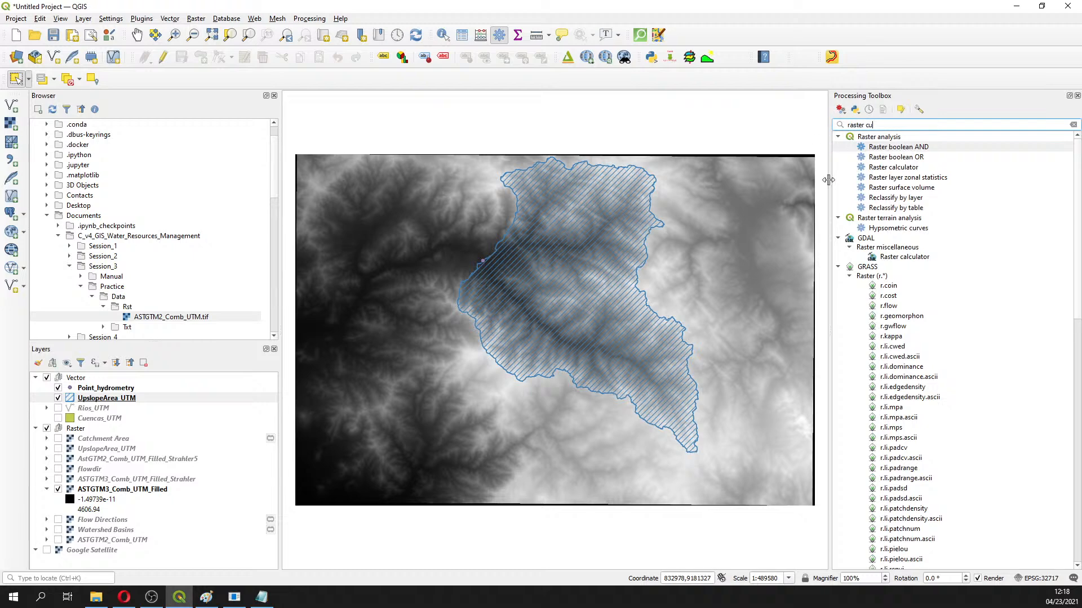
key("BackSpace")
key("BackSpace")
key("BackSpace")
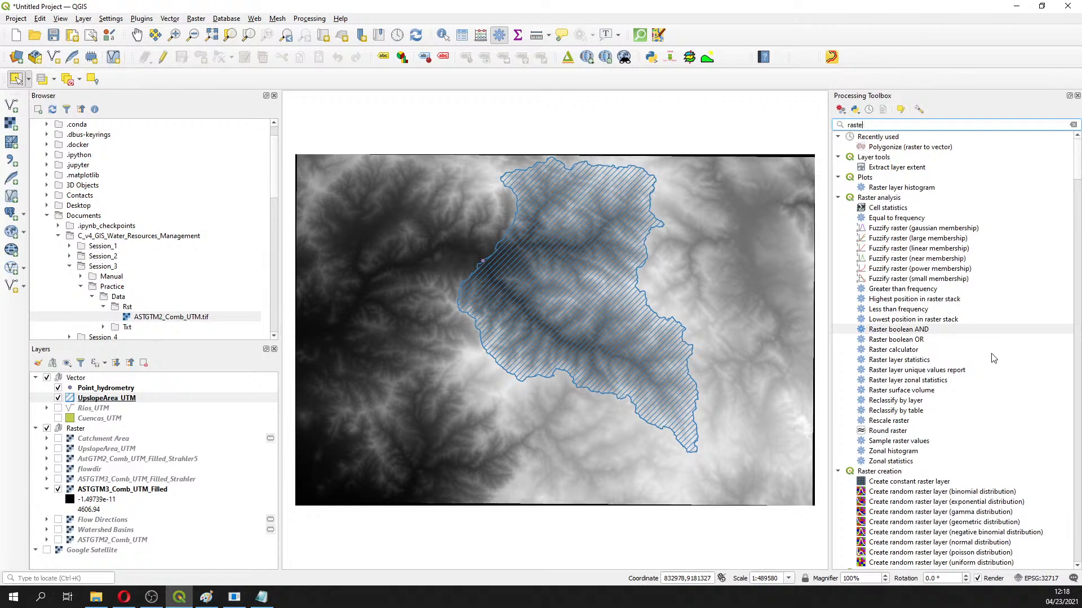
key("BackSpace")
key("BackSpace")
key("BackSpace")
key("BackSpace")
type("m")
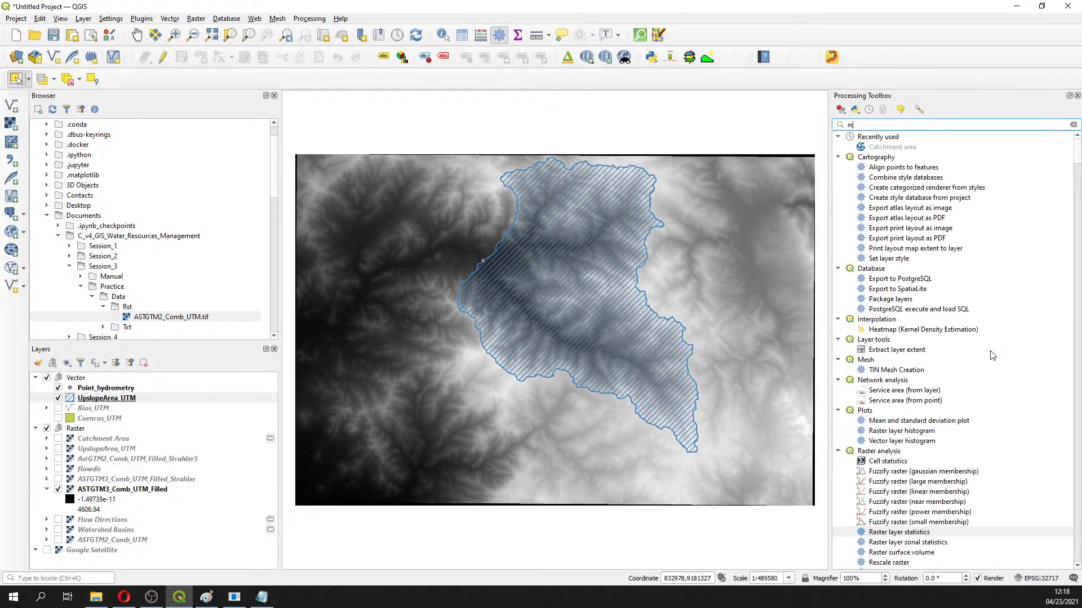
type("ask")
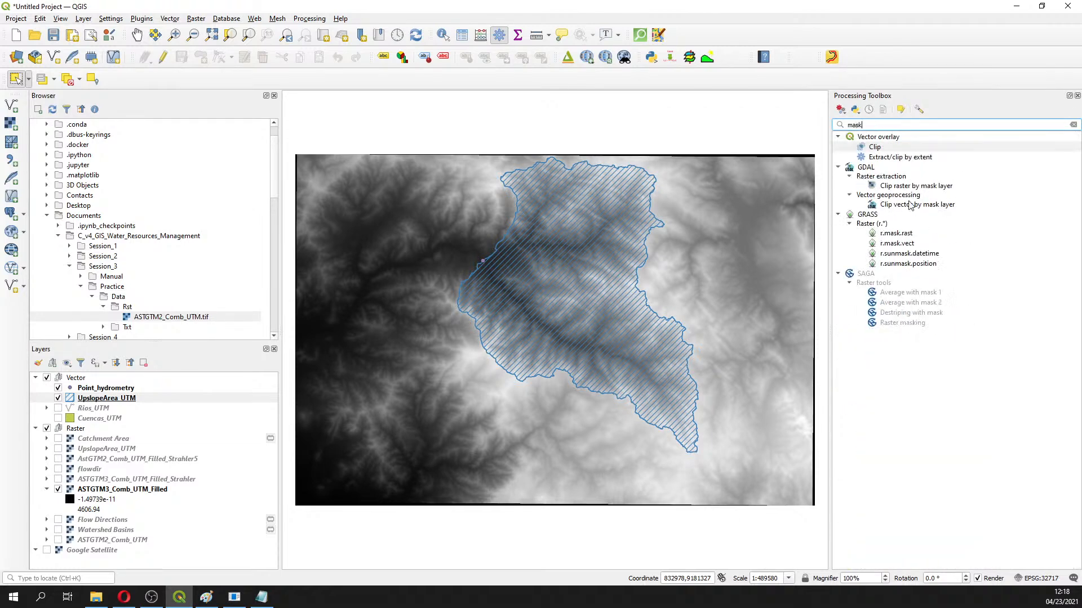
left_click(935, 188)
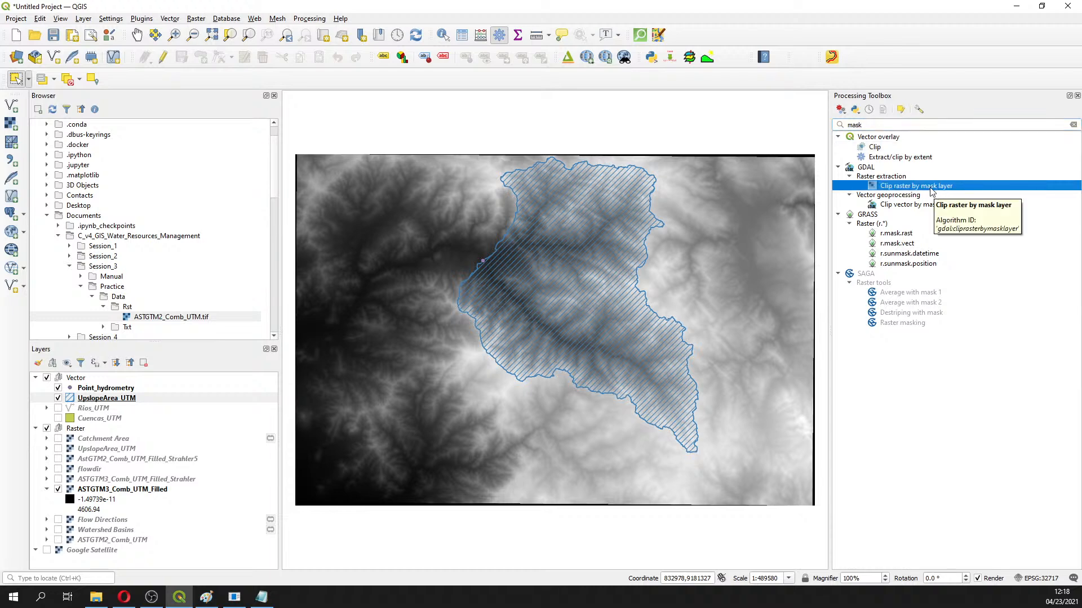
Clip ASTGTM3_Comb_UTM_Filled by the UpslopeArea_UTM mask into a temporary Clipped (mask) raster
double_click(930, 186)
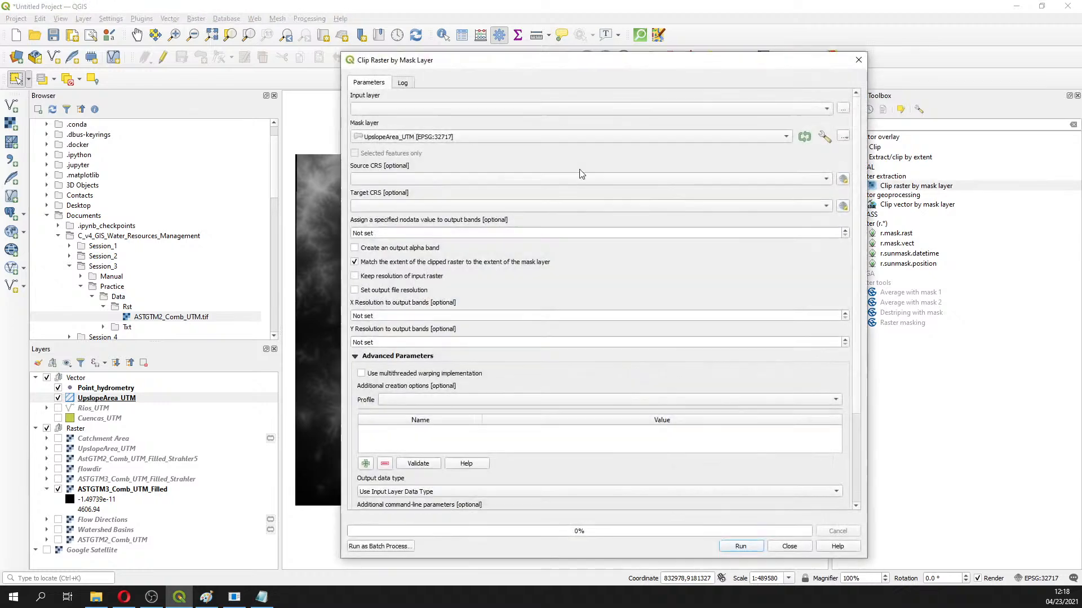
left_click(498, 110)
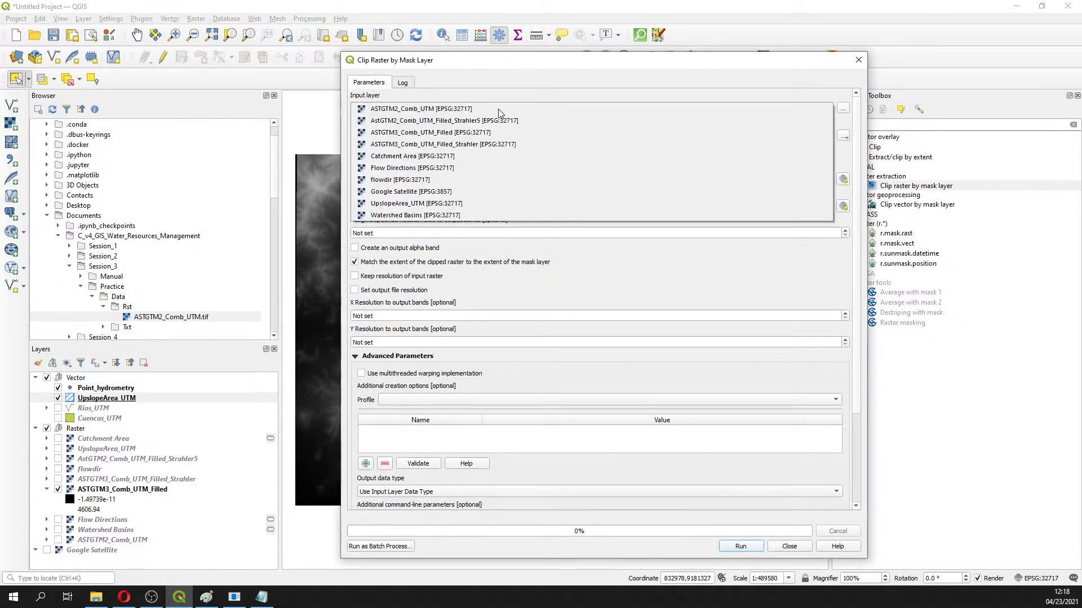
left_click(457, 133)
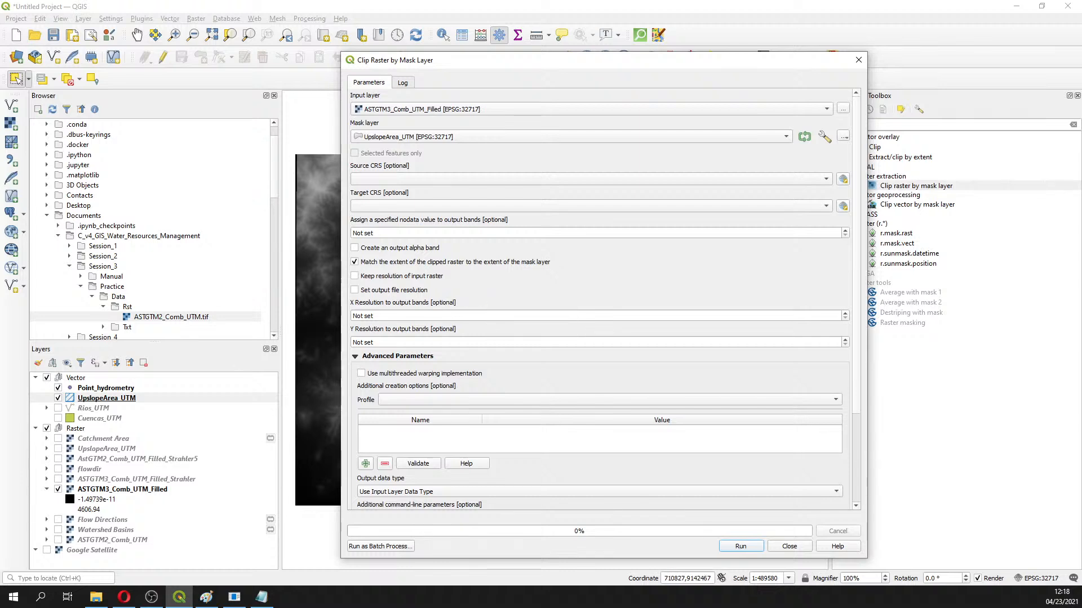
scroll(402, 430, "down", 3)
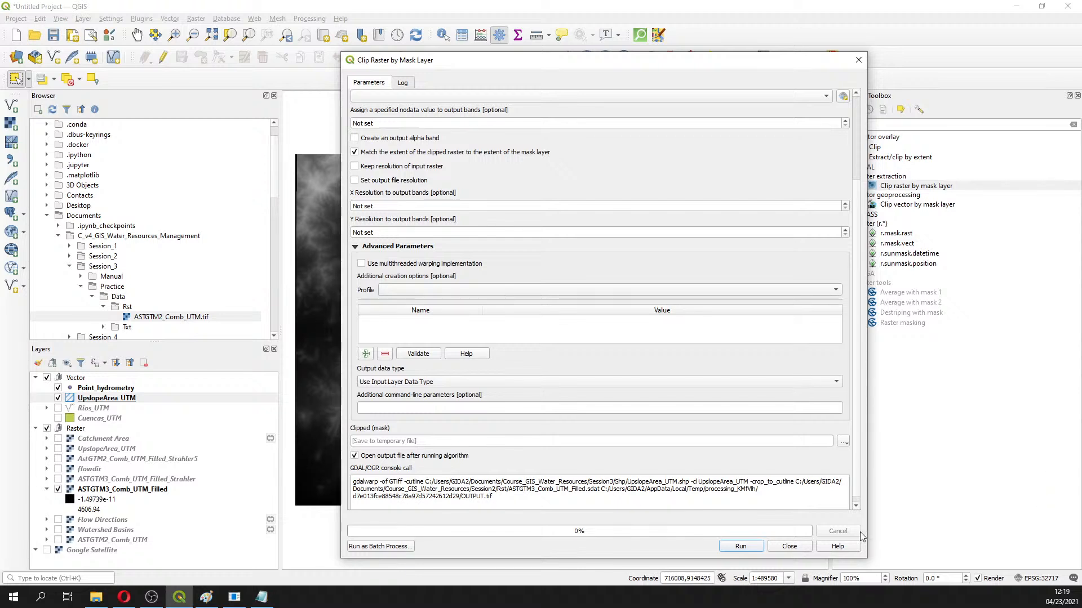
left_click(740, 547)
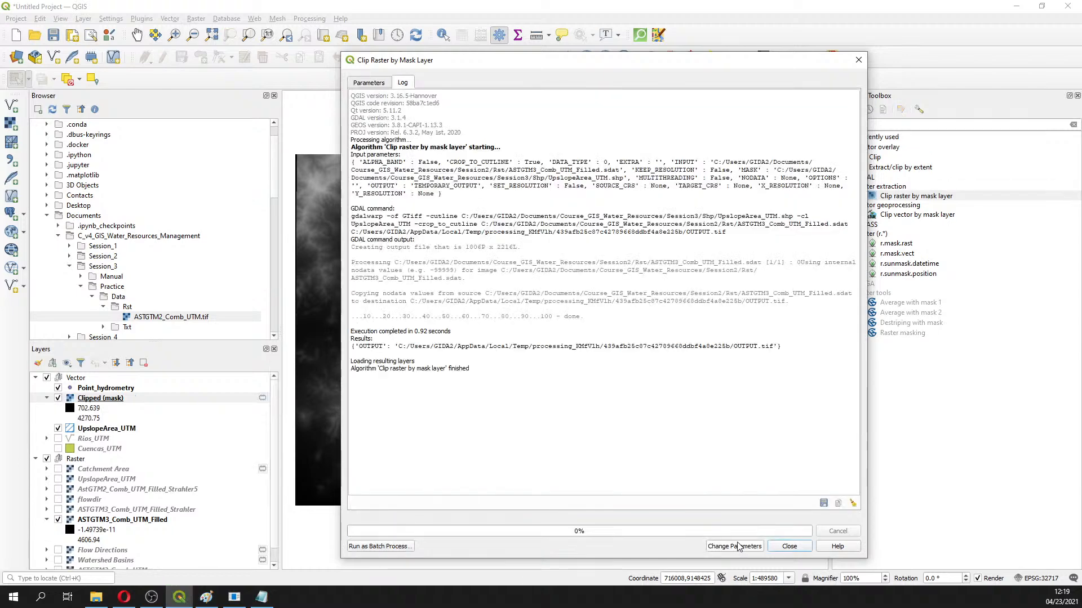
left_click(791, 548)
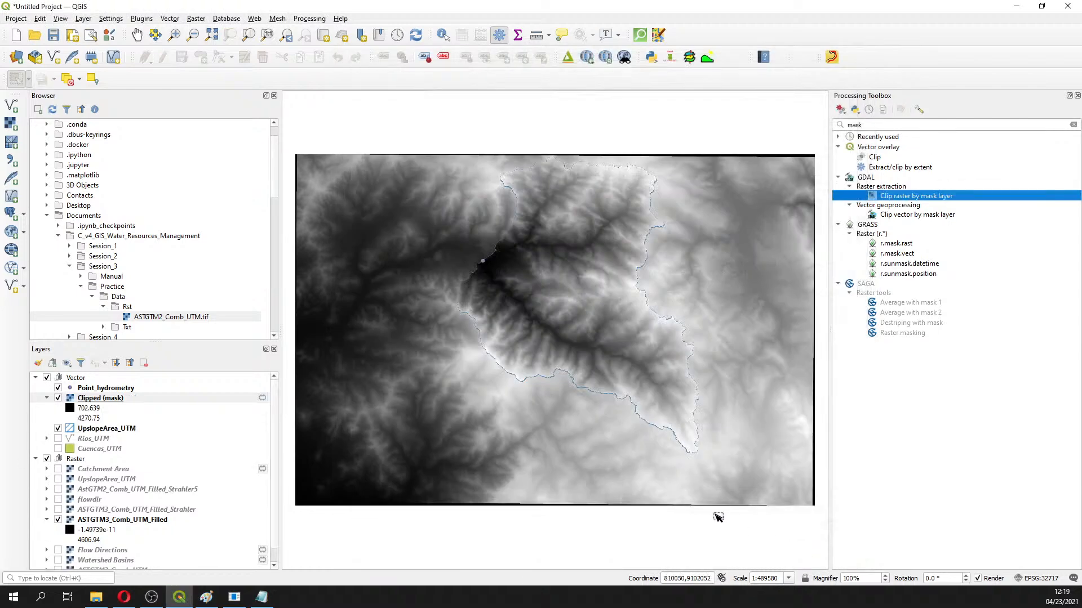
Toggle the Clipped (mask) raster off and on to compare it with the basin polygon
left_click(58, 398)
left_click(58, 398)
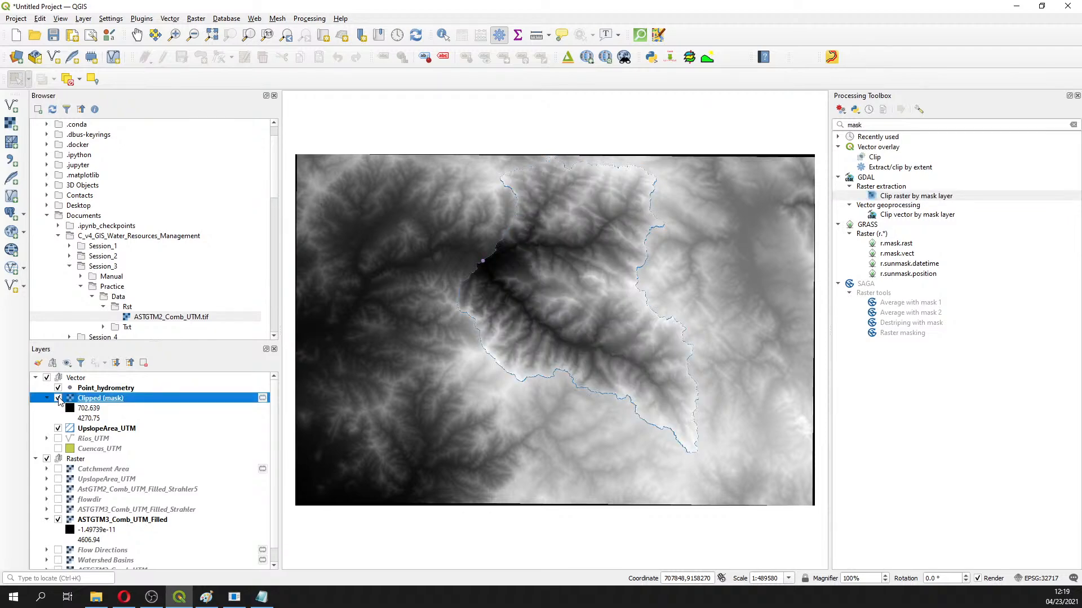
left_click(58, 398)
left_click(58, 398)
Move Clipped (mask) into the Raster group, hide the full DEM and show Rios_UTM
scroll(104, 421, "down", 1)
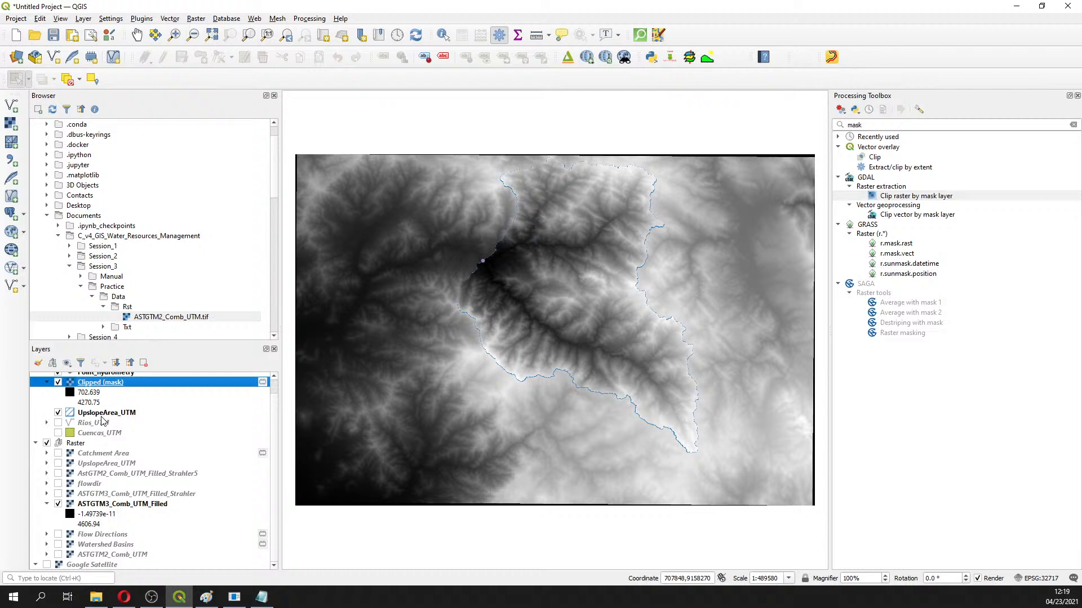
left_click_drag(89, 388, 79, 449)
left_click(59, 510)
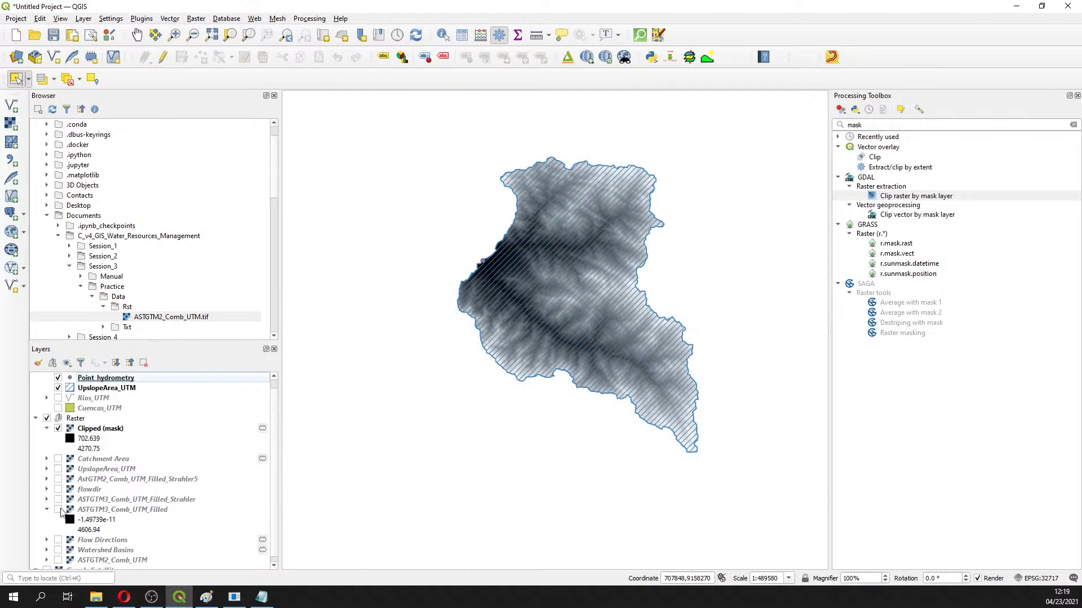
scroll(605, 229, "up", 1)
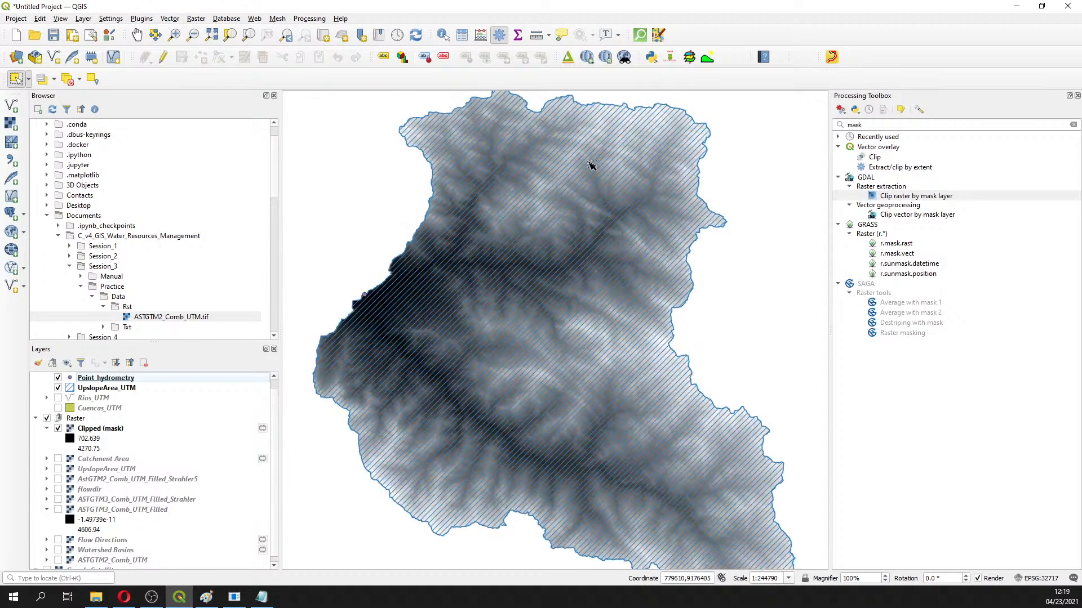
left_click(109, 430)
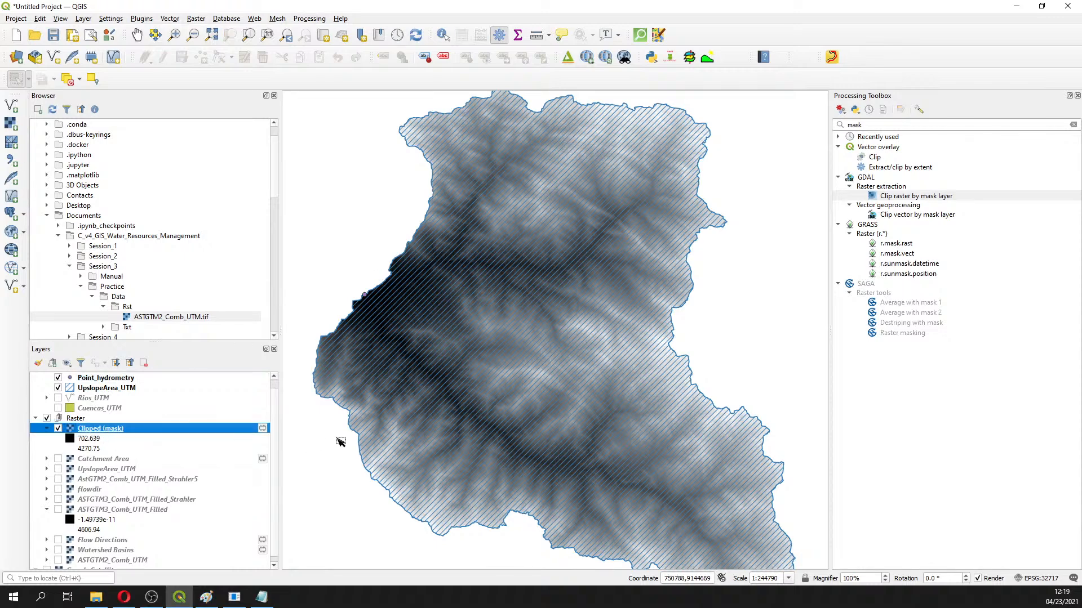
left_click(58, 398)
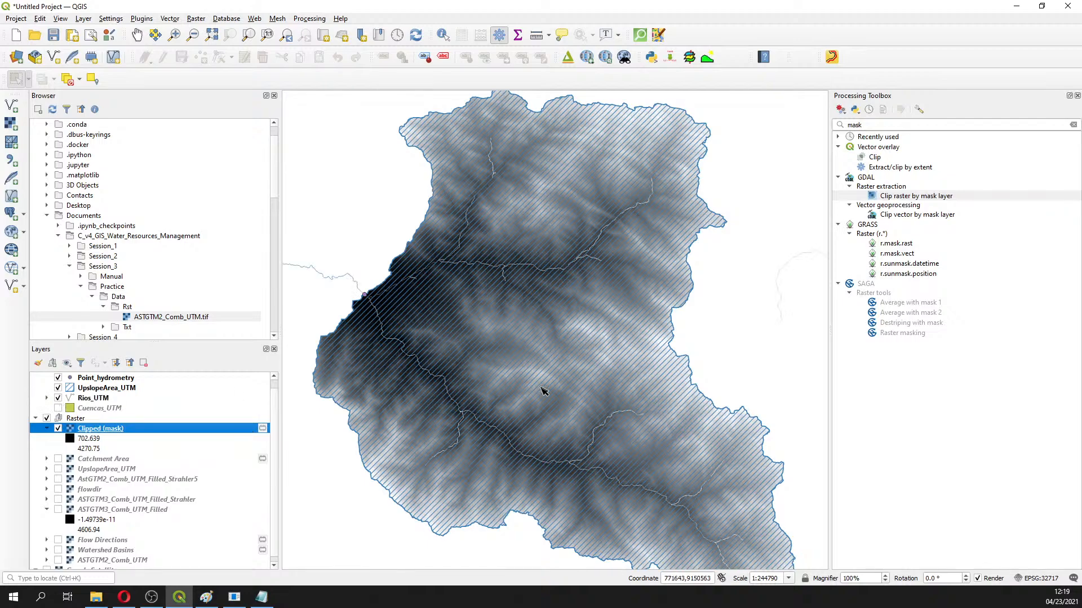
scroll(557, 391, "down", 1)
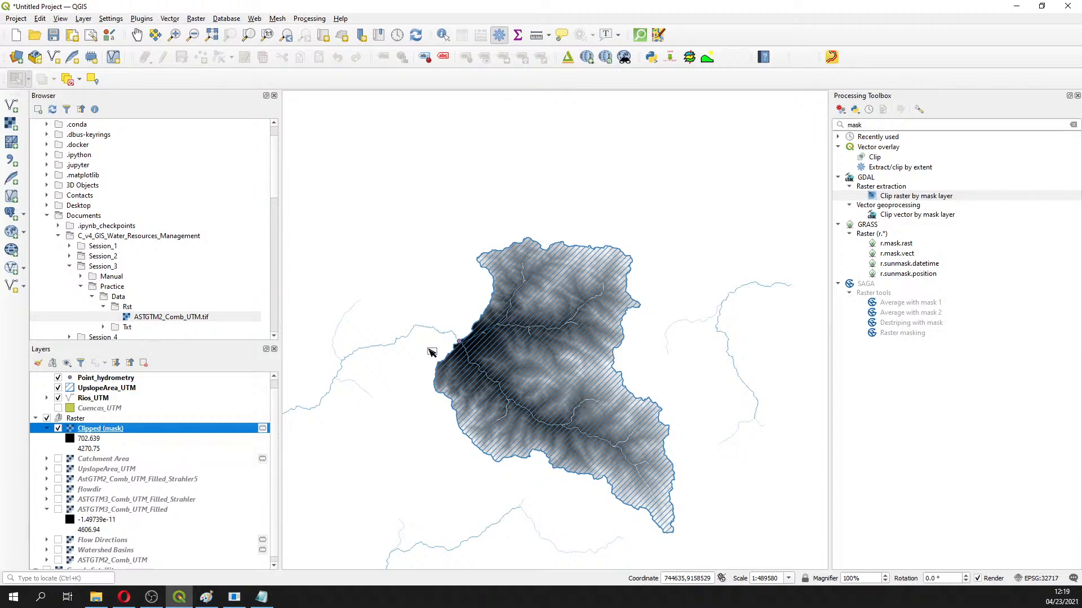
Set Rios_UTM as input in Extract/Clip by Extent, browse extent options, then close without running
double_click(898, 169)
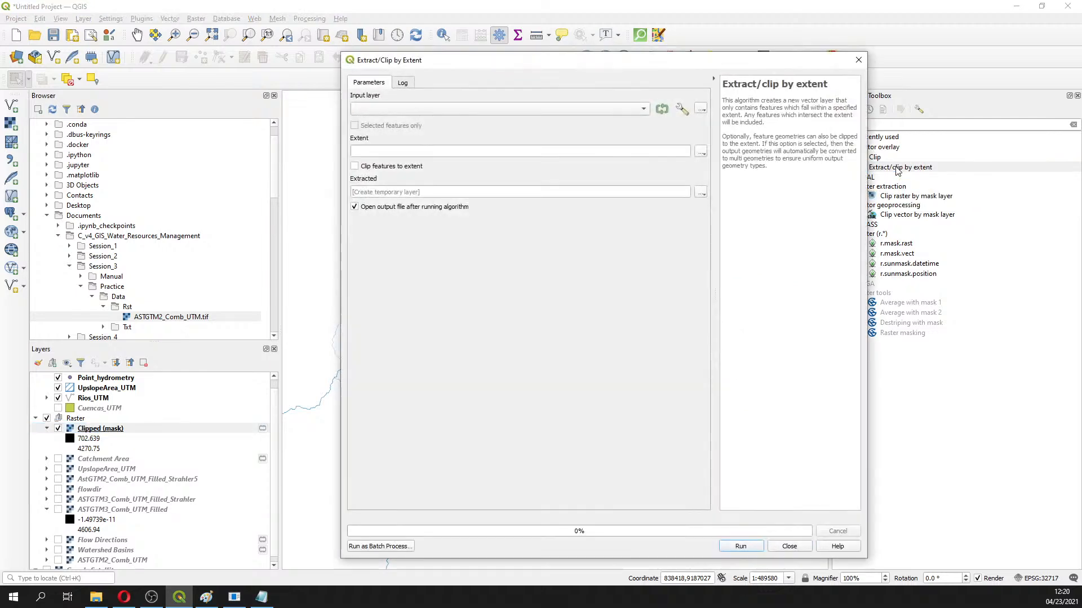
left_click(604, 111)
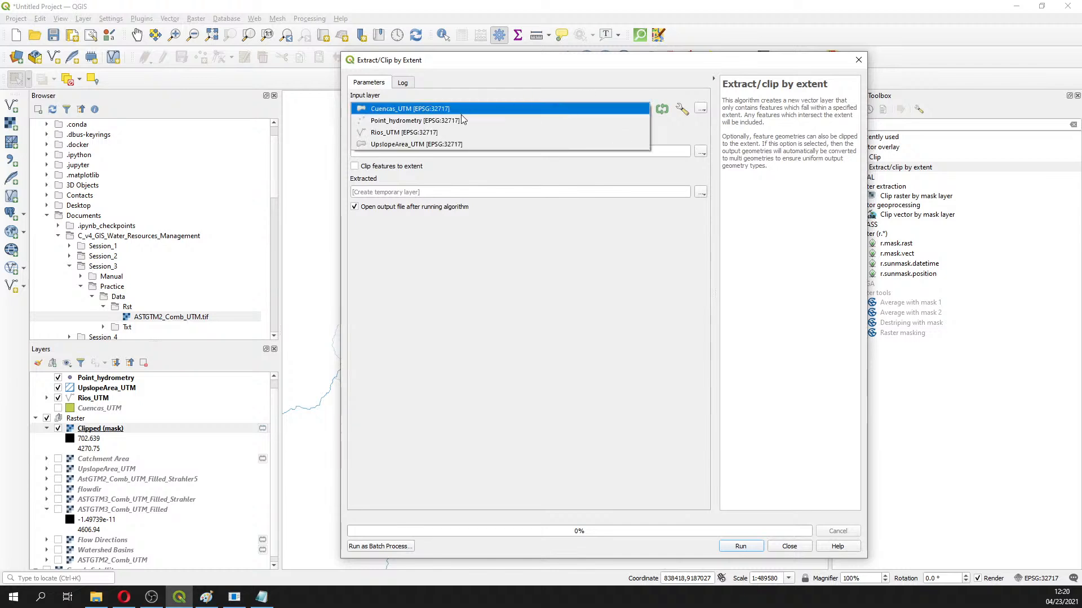
left_click(401, 132)
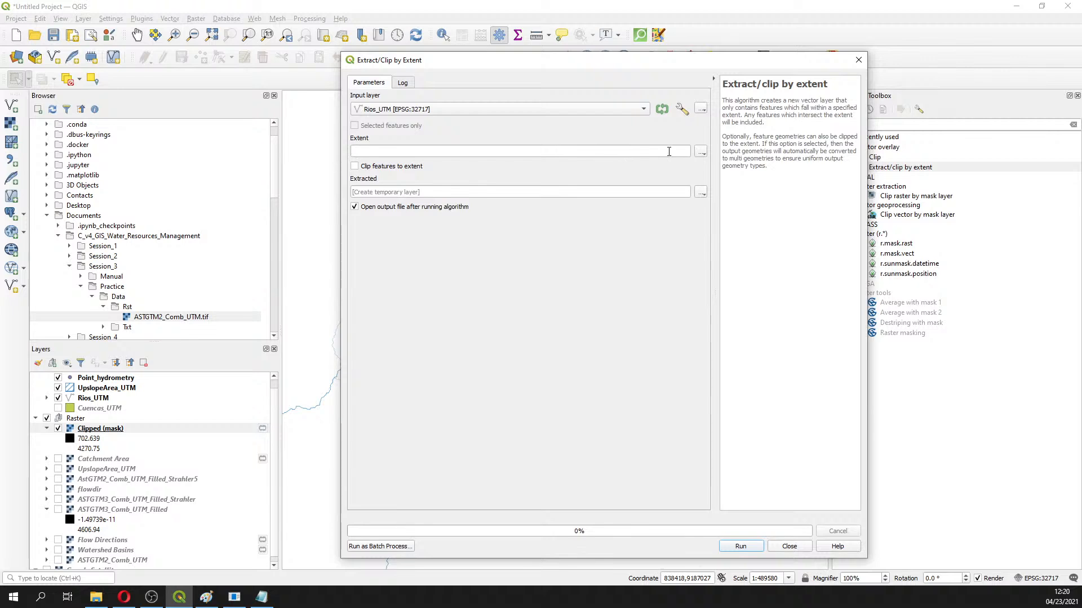
left_click(700, 152)
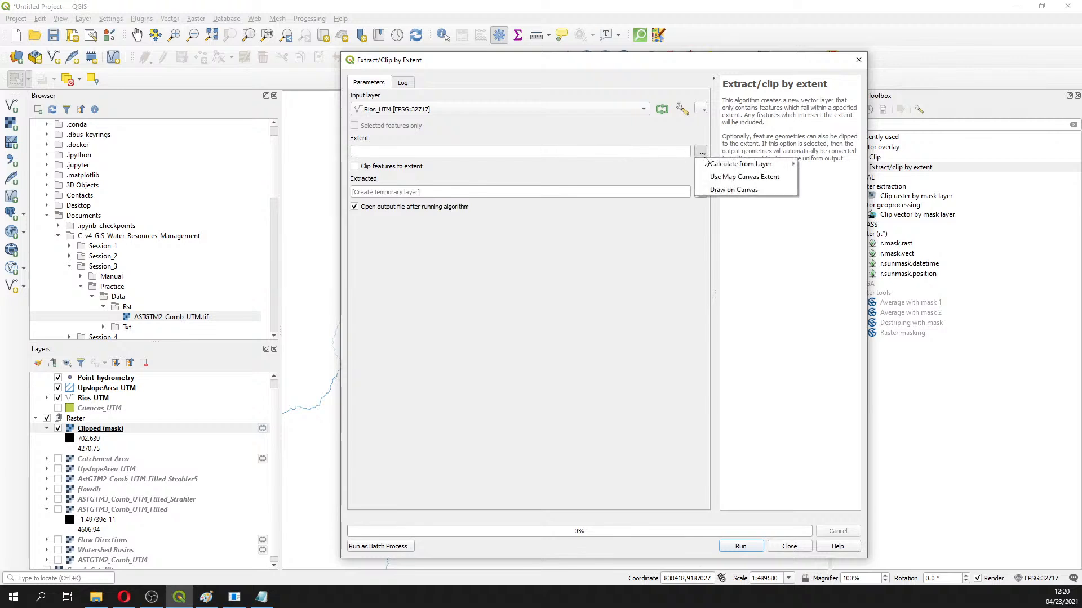
mouse_move(705, 165)
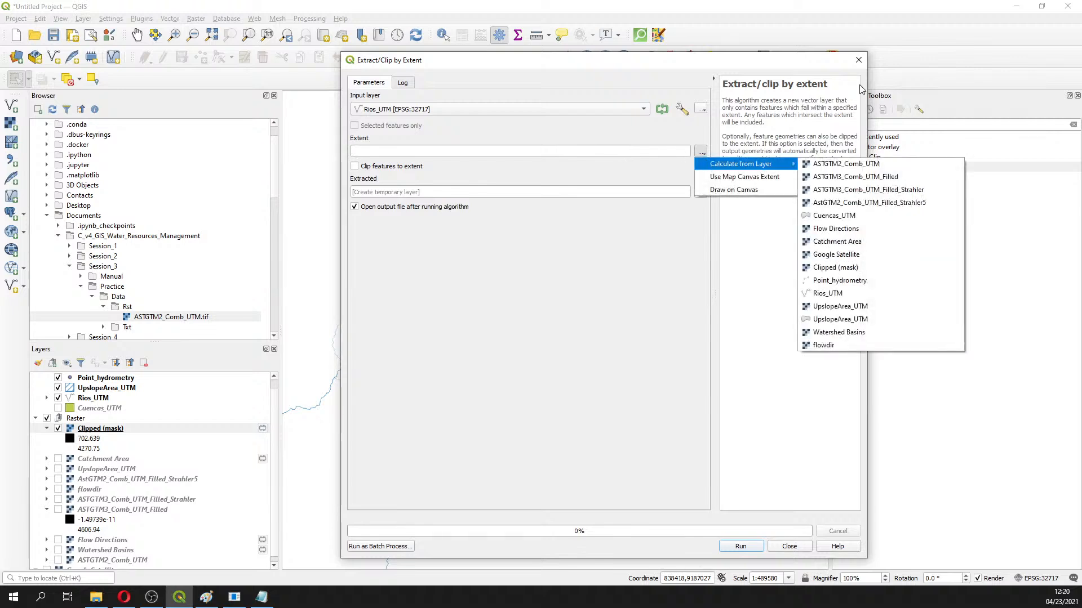
left_click(858, 60)
left_click(858, 60)
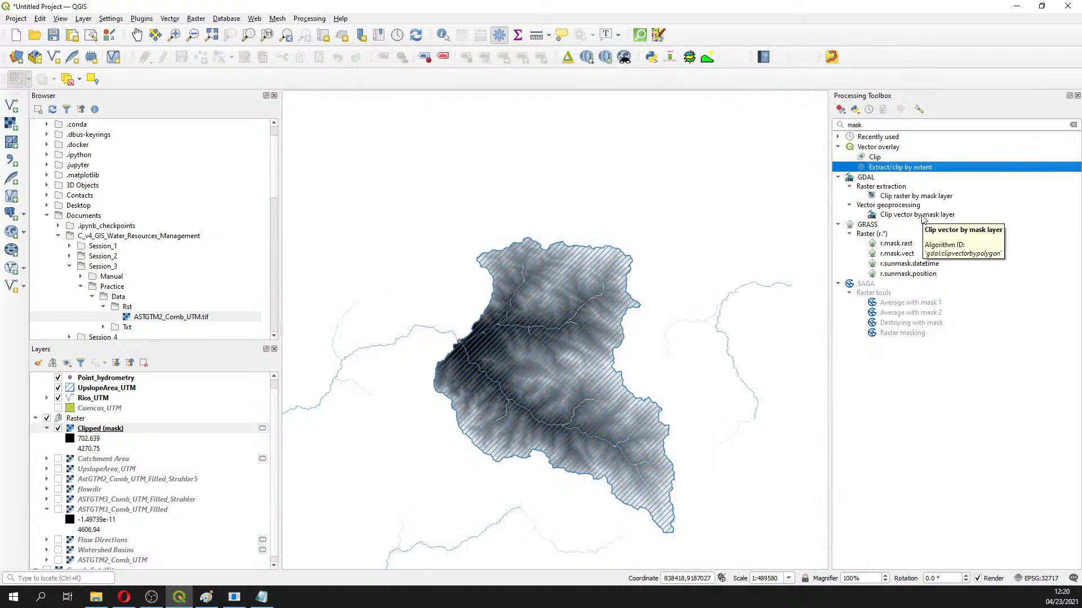
In Clip vector by mask layer, set input Rios_UTM and mask UpslopeArea_UTM
double_click(922, 216)
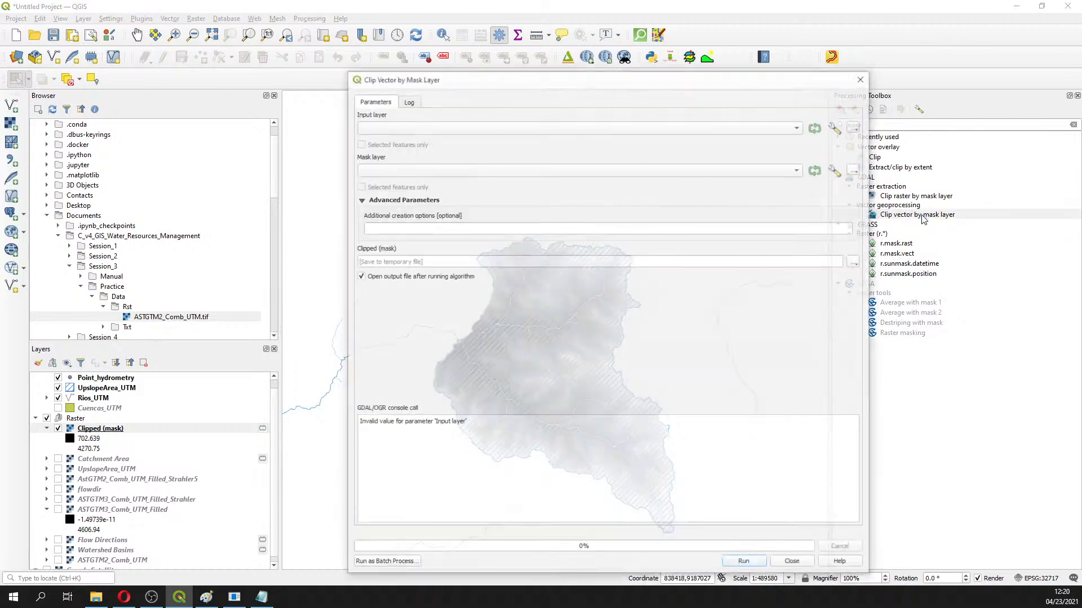
left_click(432, 128)
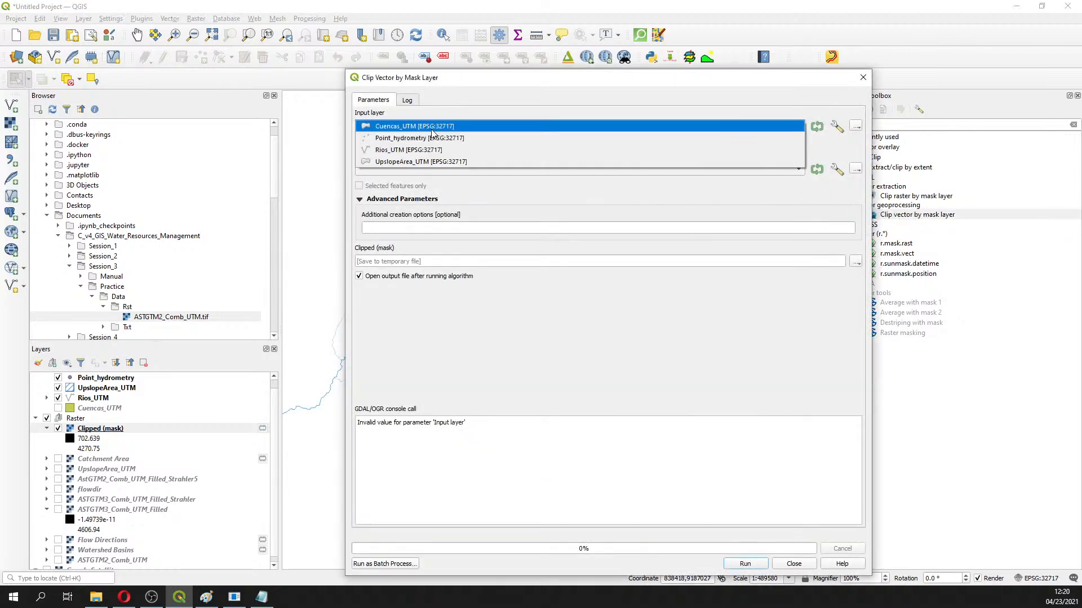
left_click(438, 150)
left_click(450, 169)
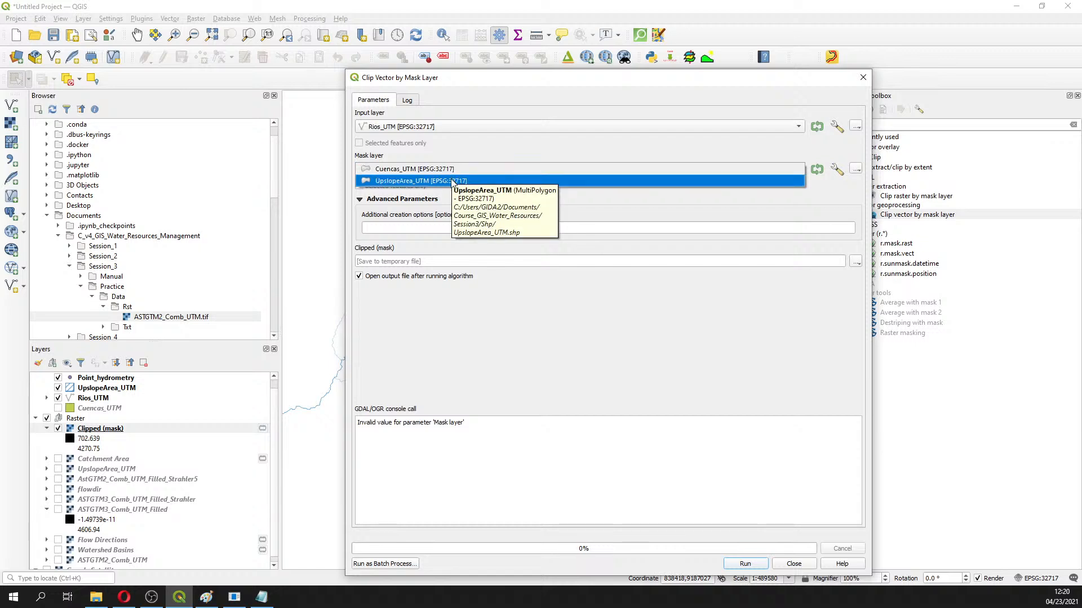
left_click(452, 181)
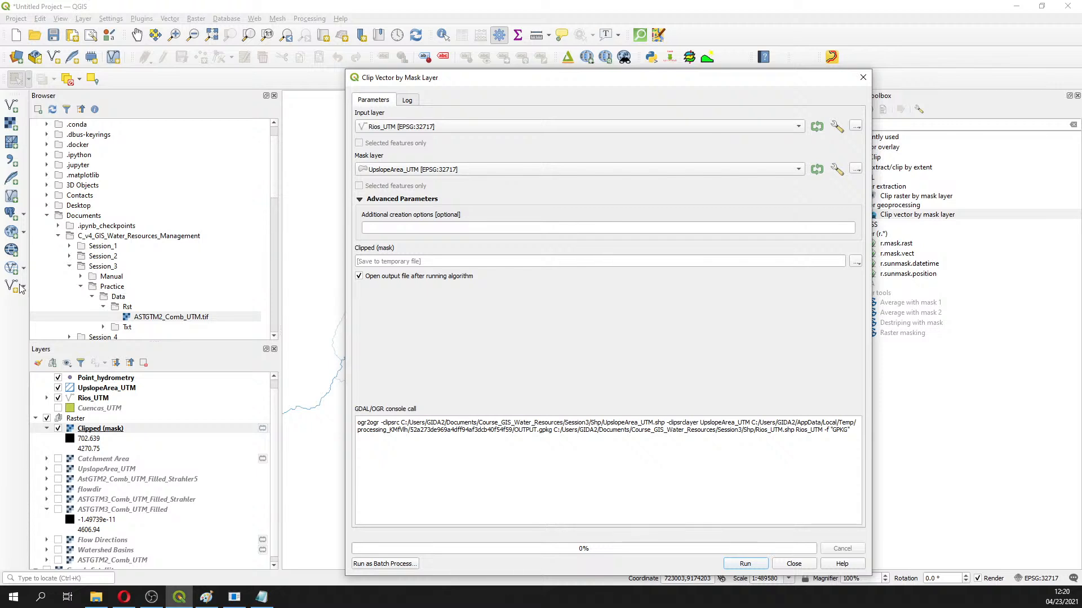
Save the output as Rios_UTM_CutBasin.shp and run the clip
left_click(855, 262)
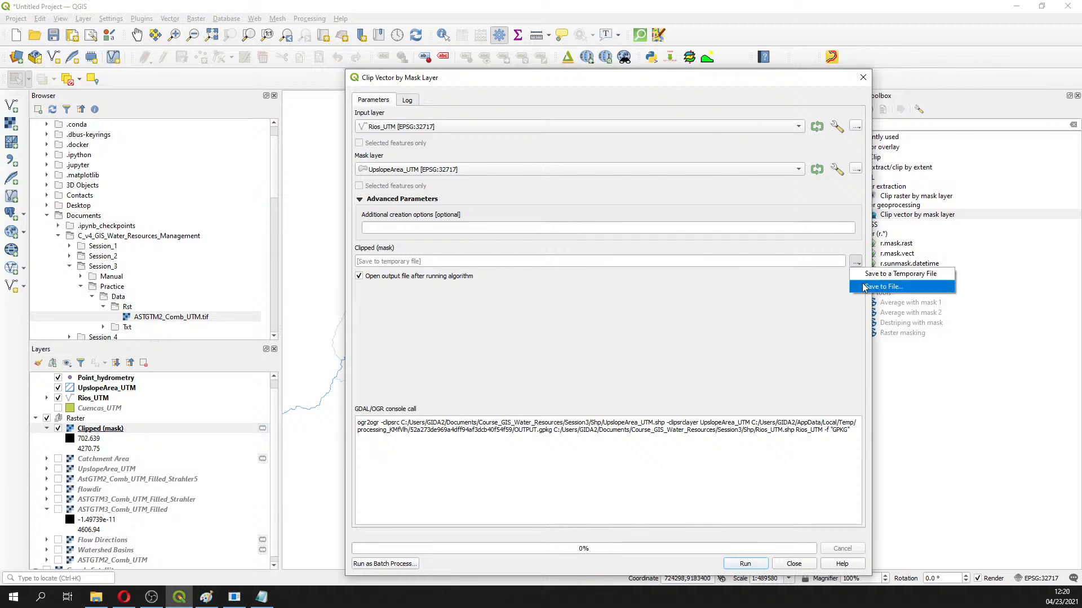
left_click(866, 287)
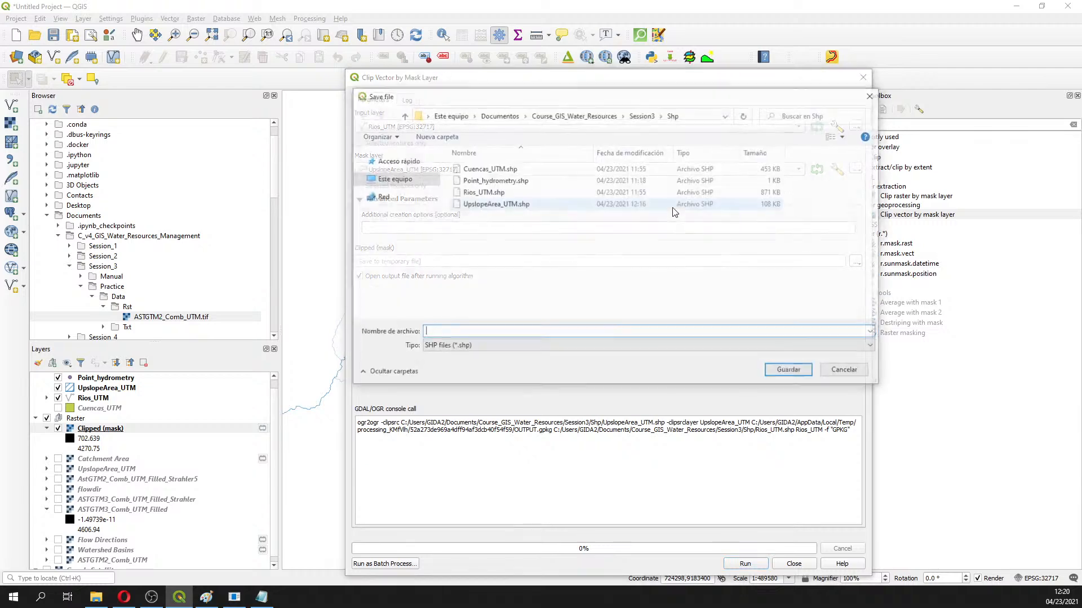
left_click(477, 193)
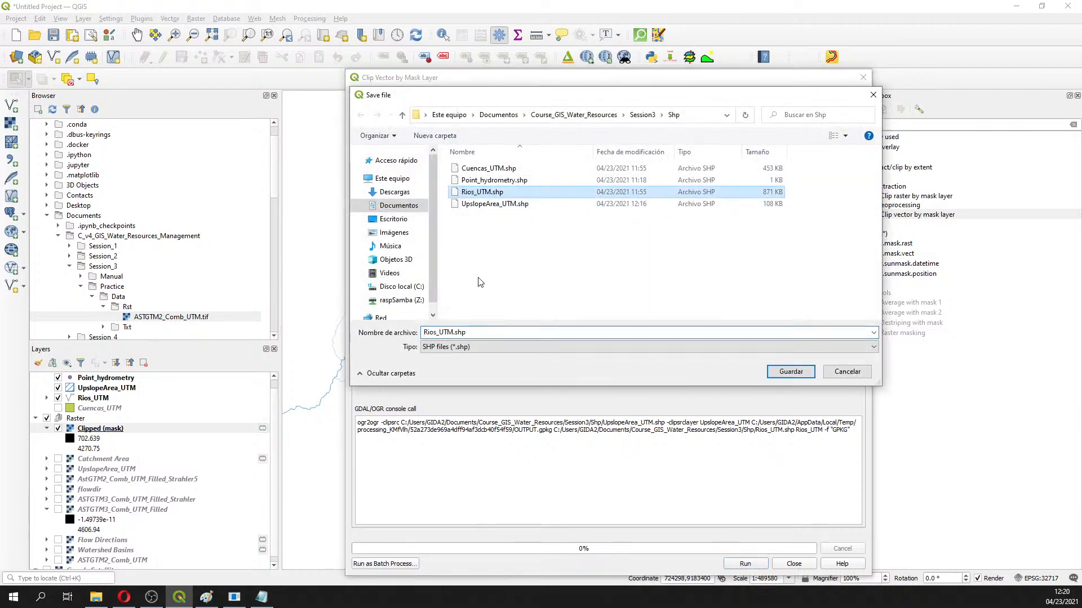
double_click(457, 333)
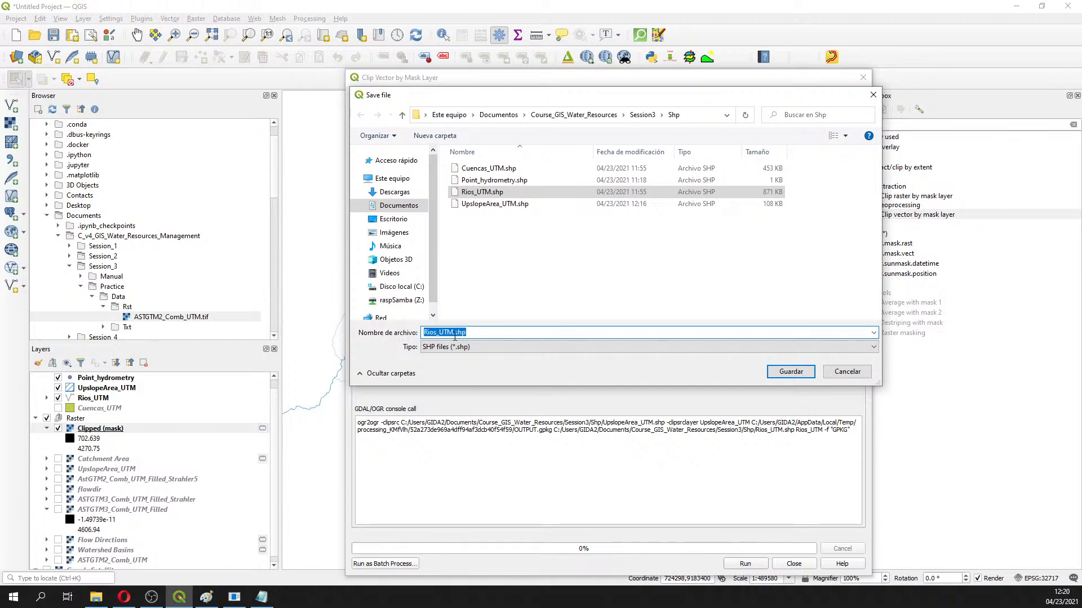
left_click(455, 334)
type("_CutBasi")
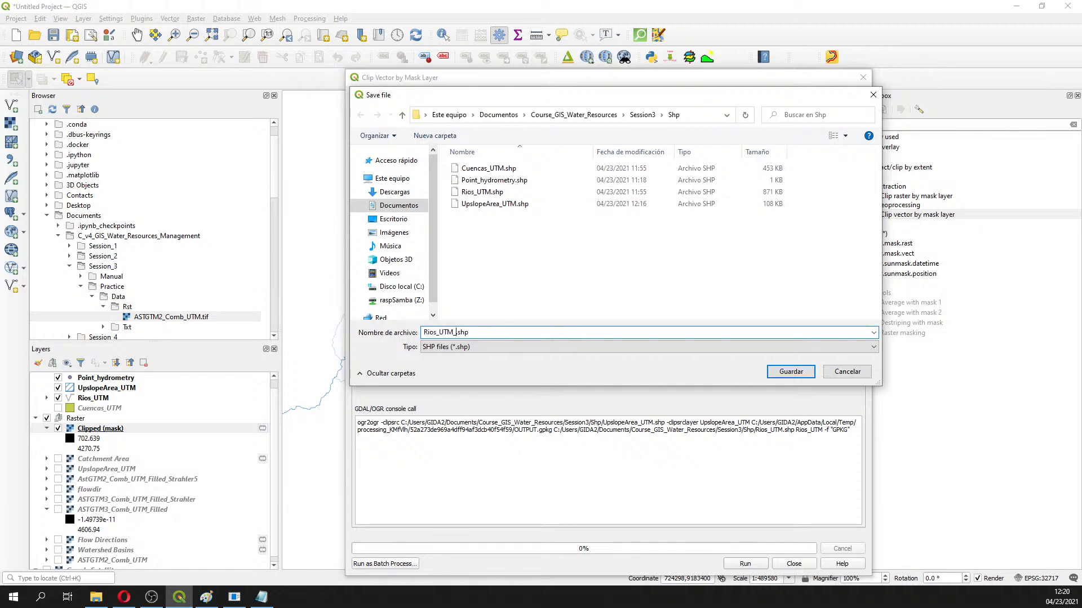
type("n")
key("Return")
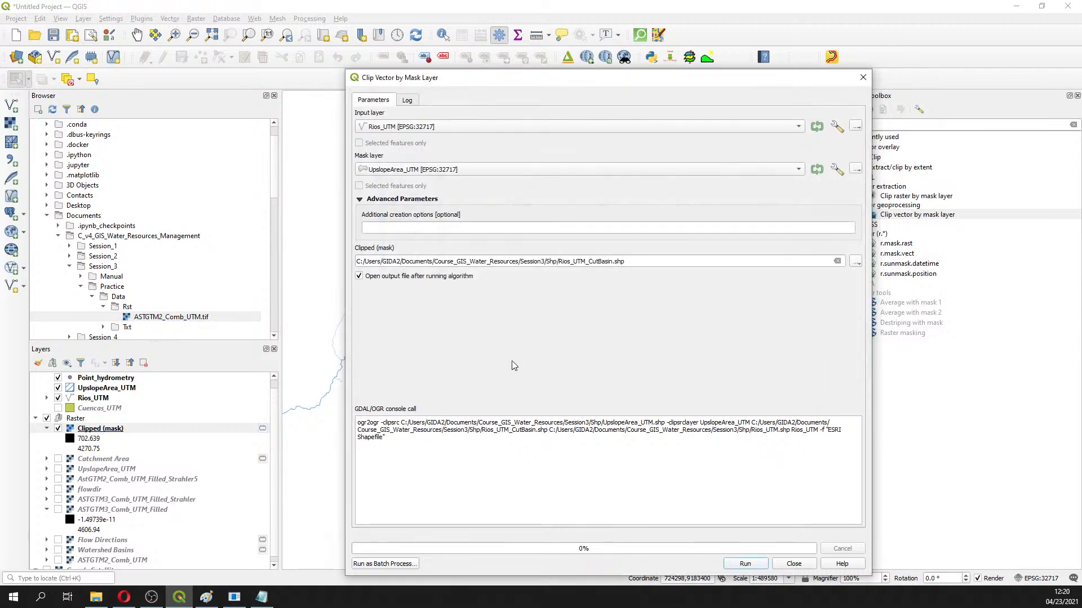
left_click(754, 569)
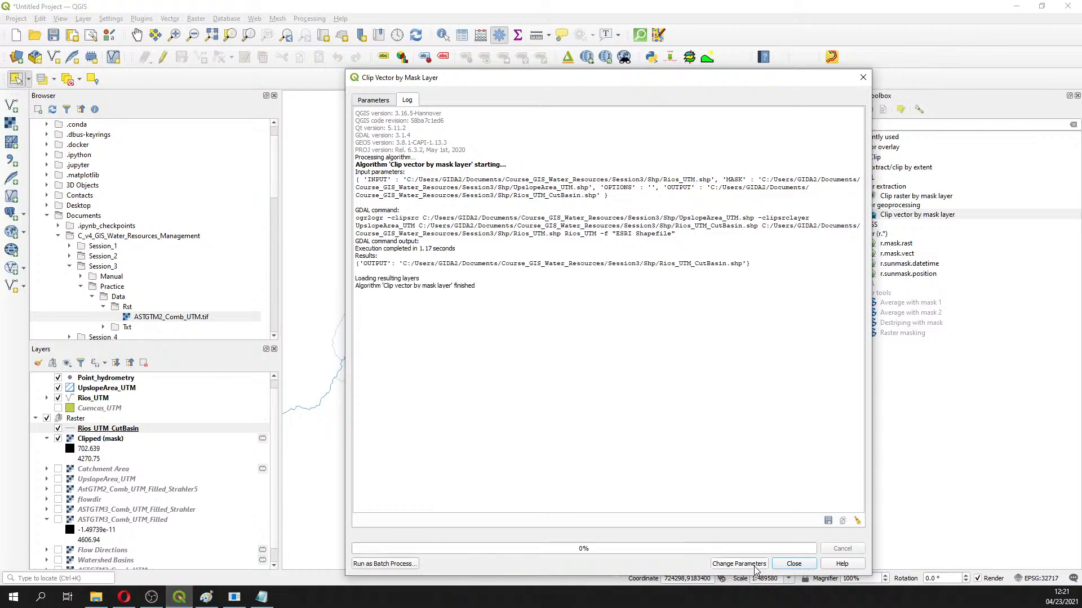
left_click(806, 564)
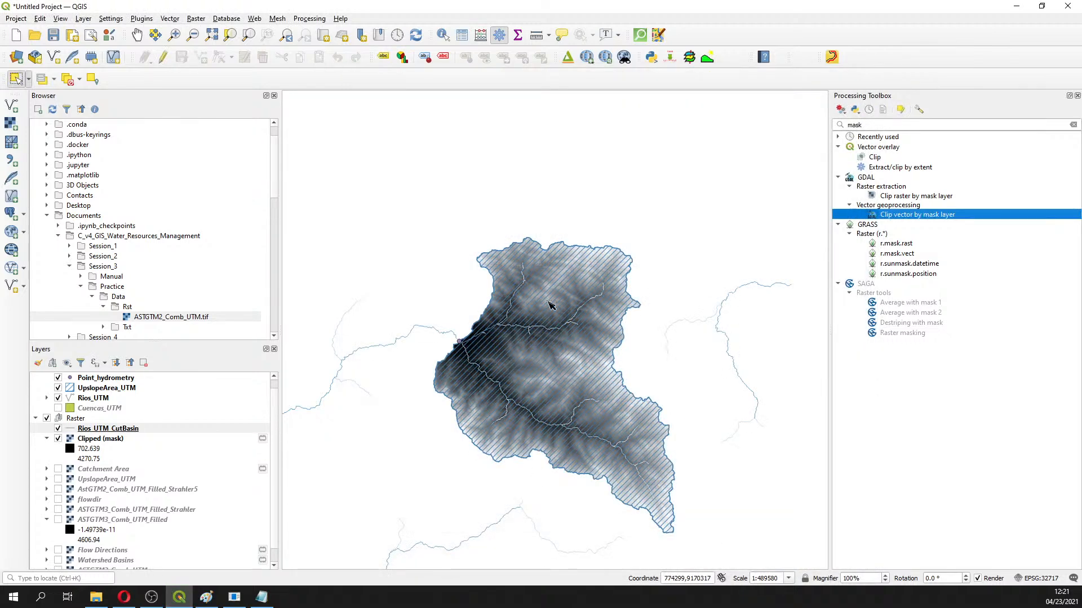
Hide the original Rios_UTM rivers and move Rios_UTM_CutBasin into the Vector group
scroll(85, 426, "up", 1)
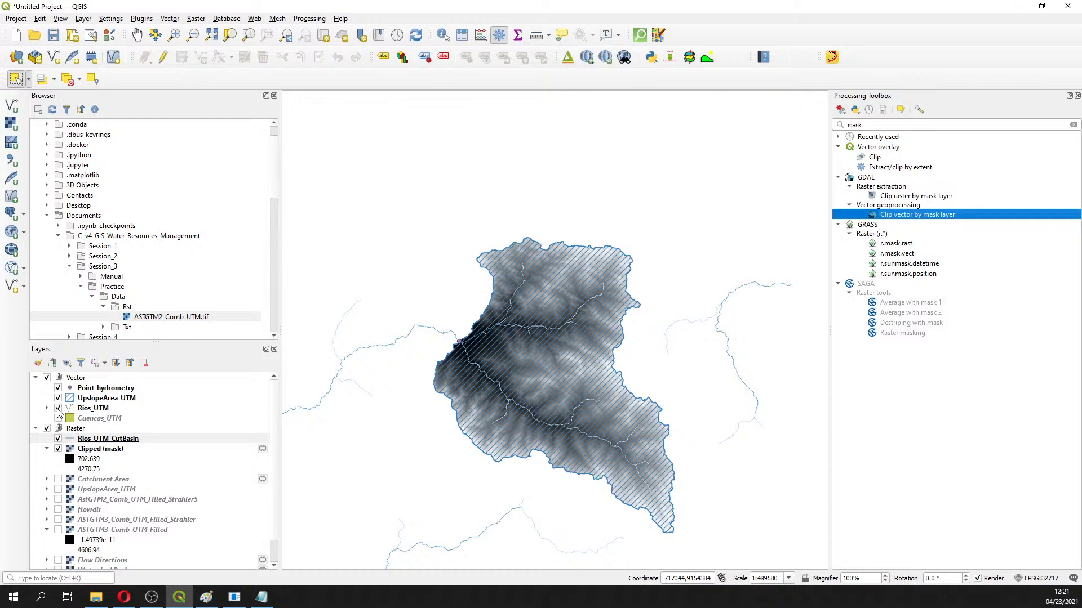
left_click(58, 408)
left_click_drag(82, 445, 83, 394)
Reopen Clip vector by mask with input Rios_UTM, declining to overwrite Rios_UTM_CutBasin.shp
double_click(917, 214)
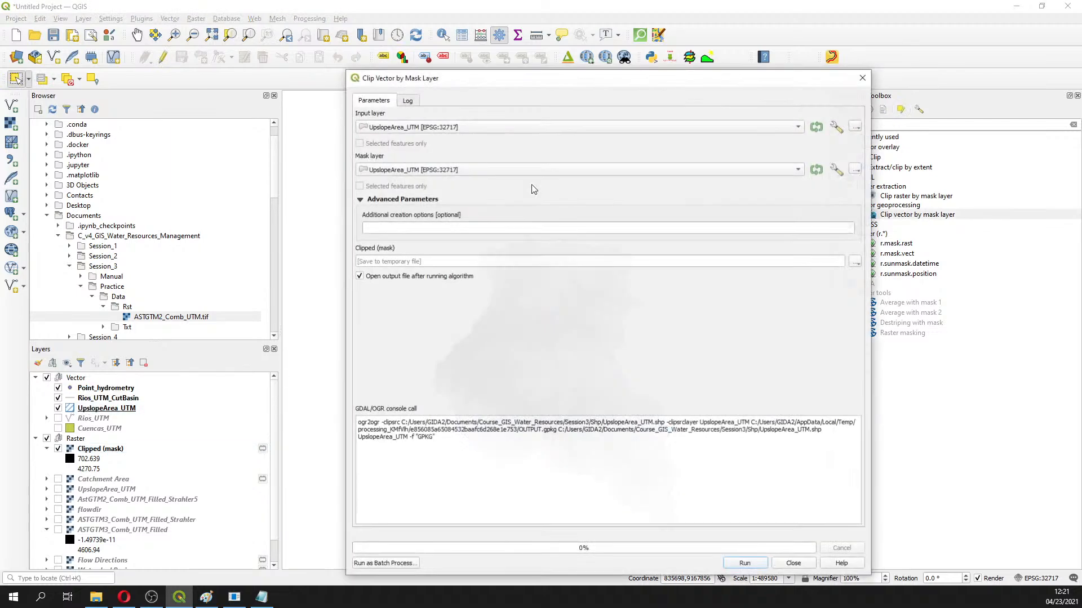
left_click(441, 128)
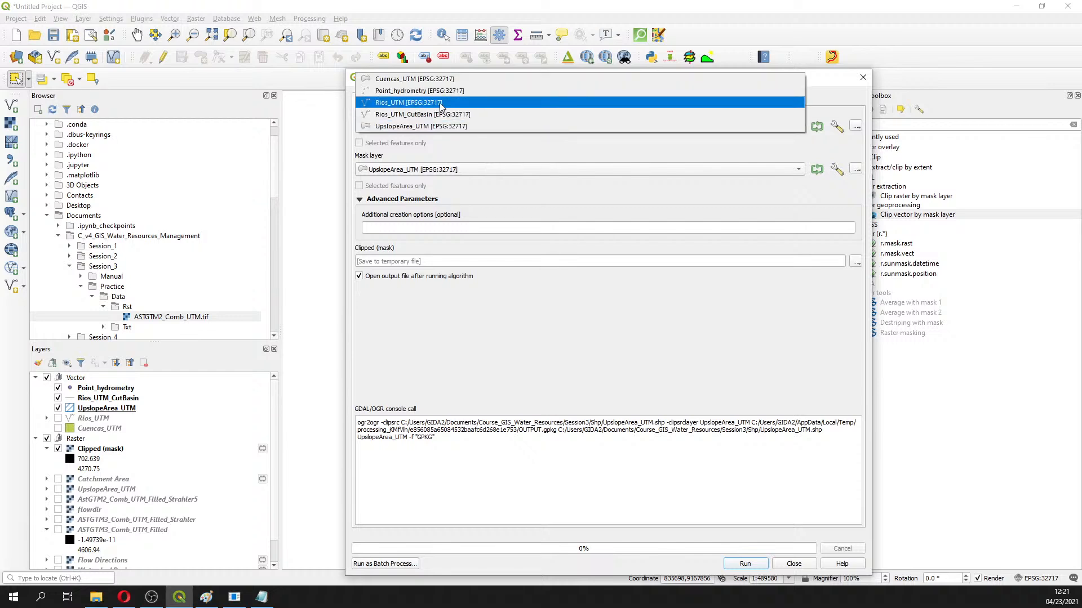
left_click(443, 107)
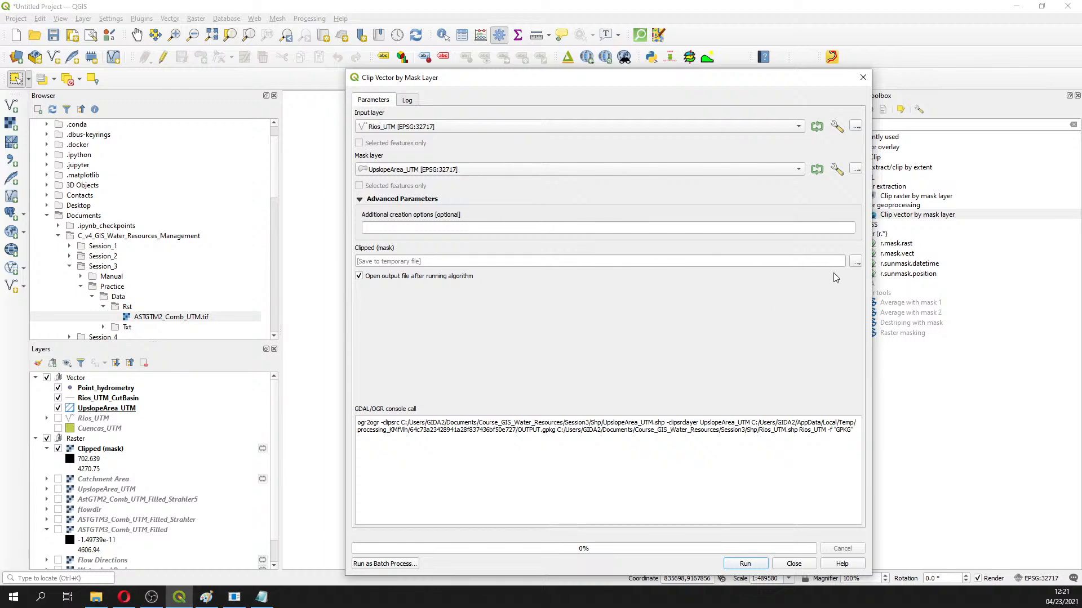
left_click(855, 260)
left_click(868, 286)
left_click(497, 203)
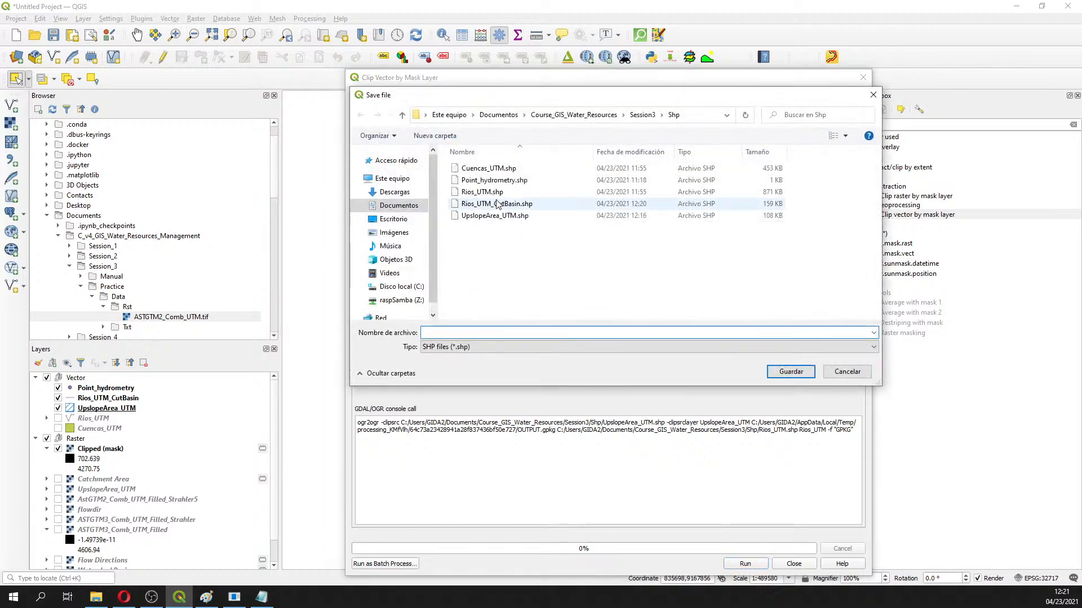
left_click(791, 372)
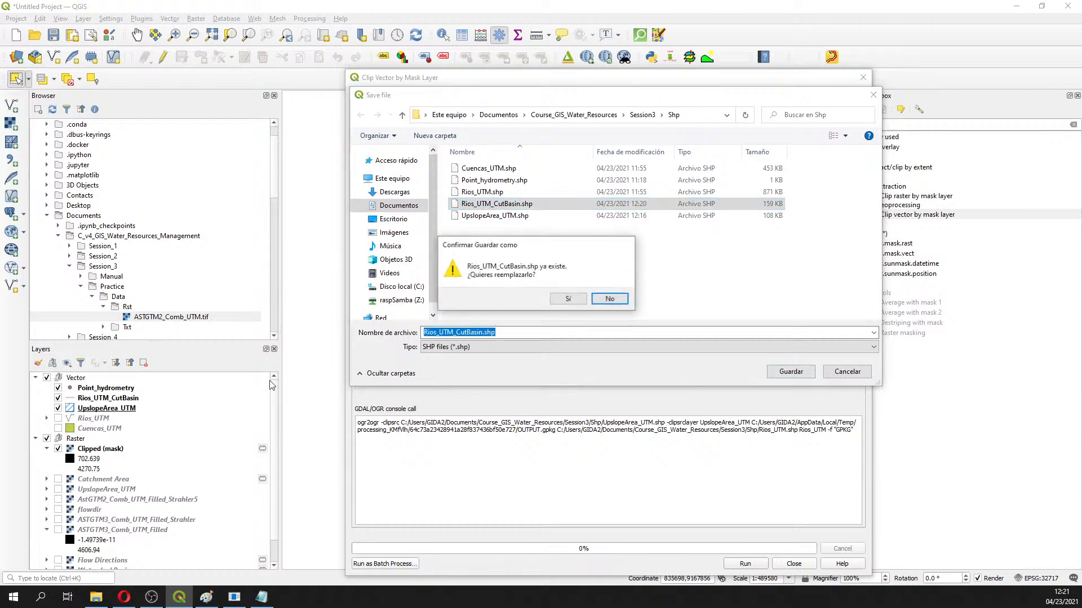
left_click(611, 299)
left_click(840, 374)
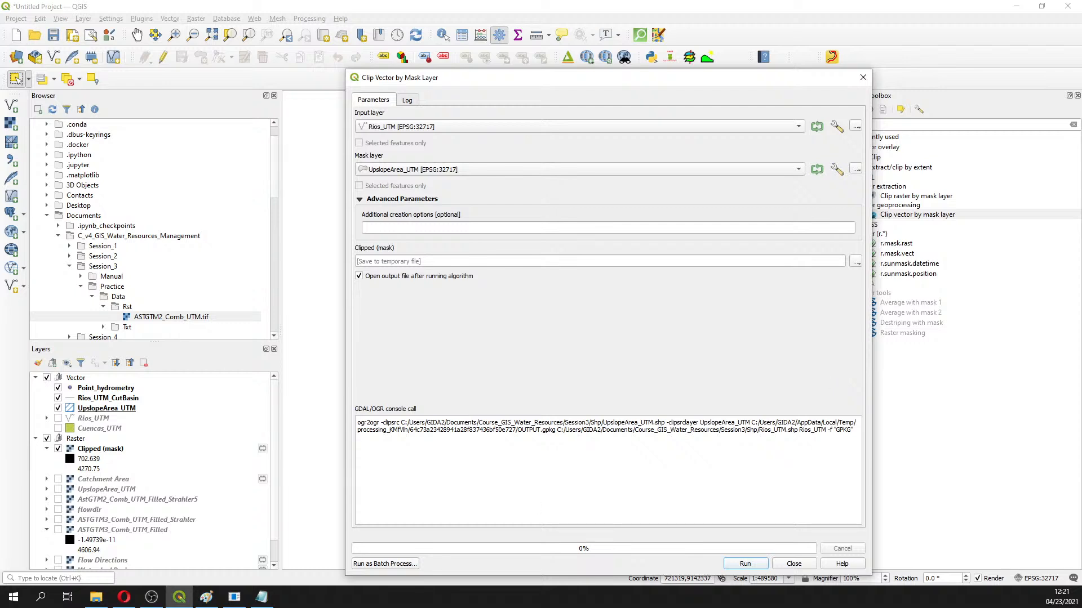
key("alt+Tab")
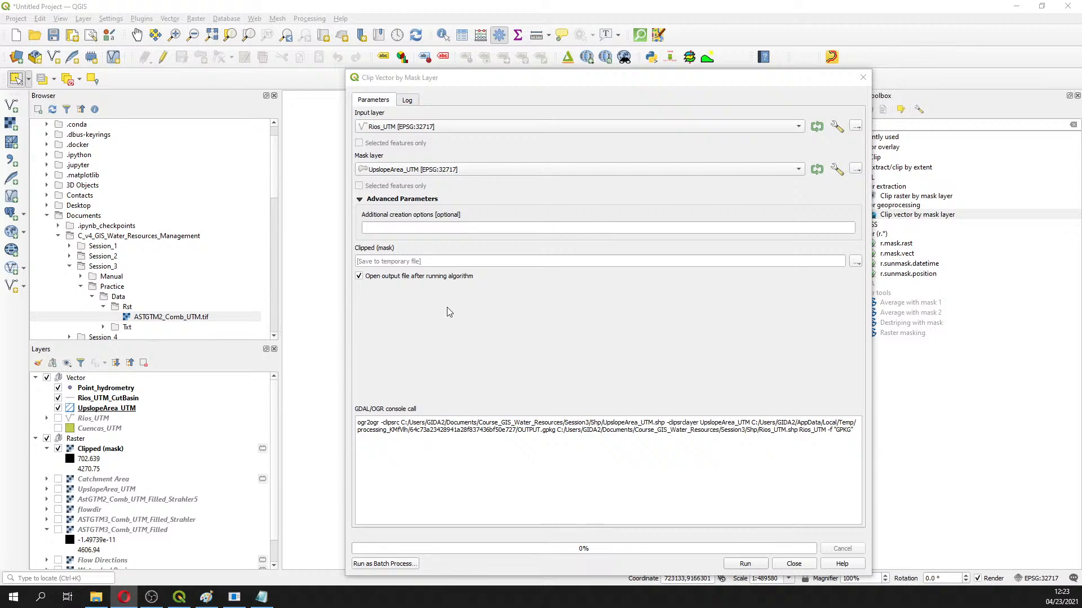
Close the Clip vector by mask dialog without running it, returning to the basin map
left_click(862, 82)
left_click(862, 81)
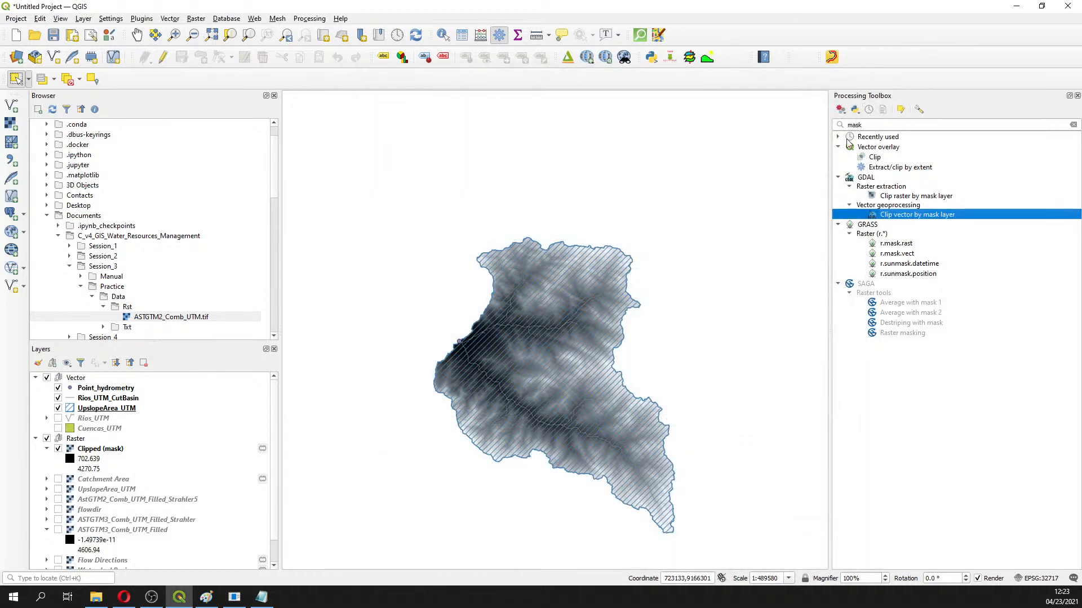
left_click(879, 125)
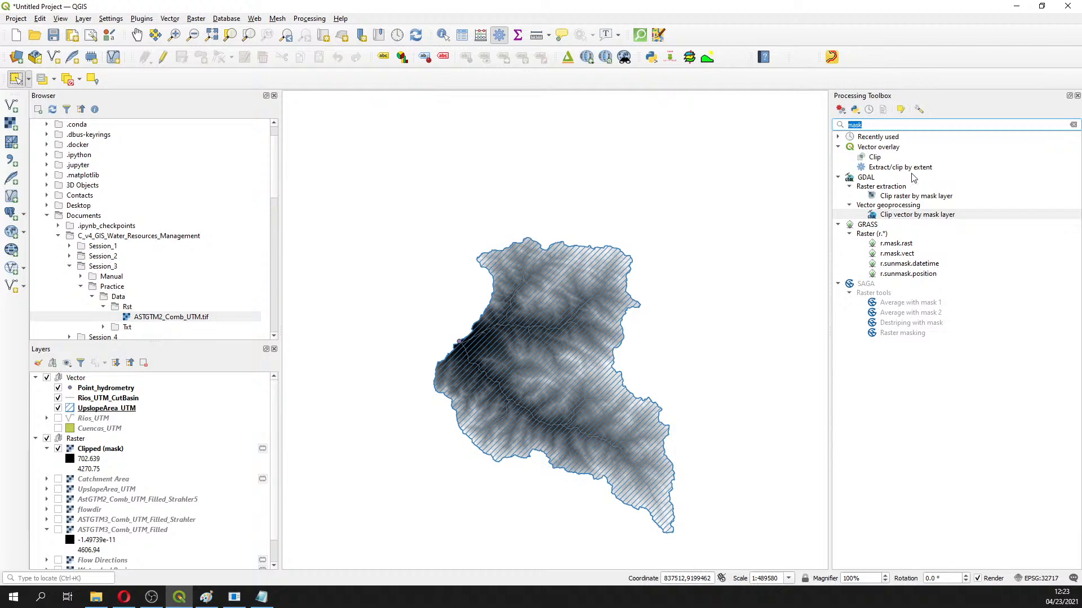
Find GDAL Slope with a 'slop' toolbox search and set its input to Clipped (mask)
type("slop")
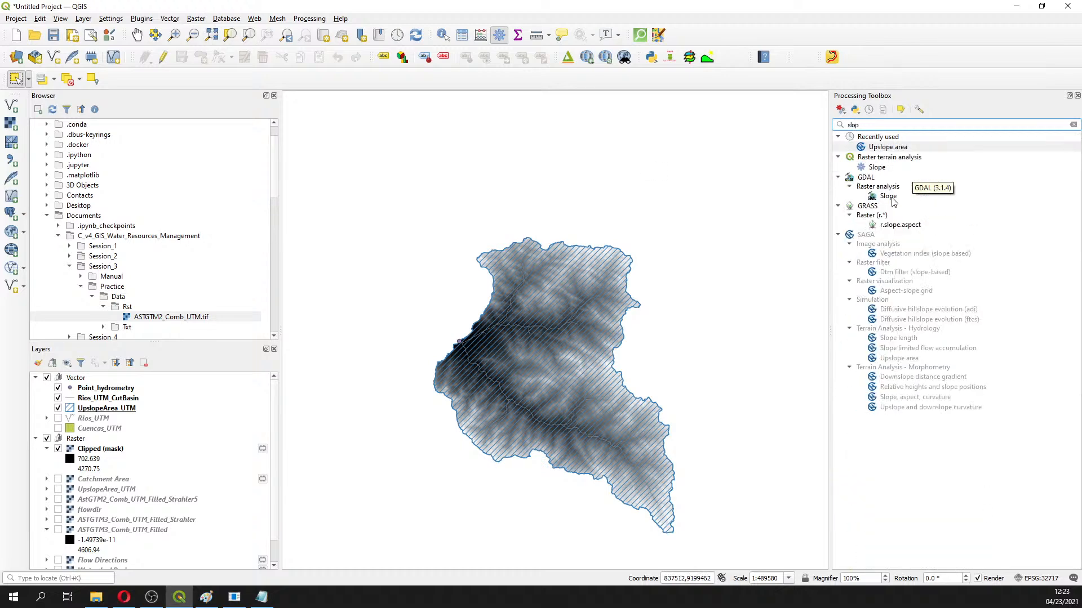
left_click(889, 186)
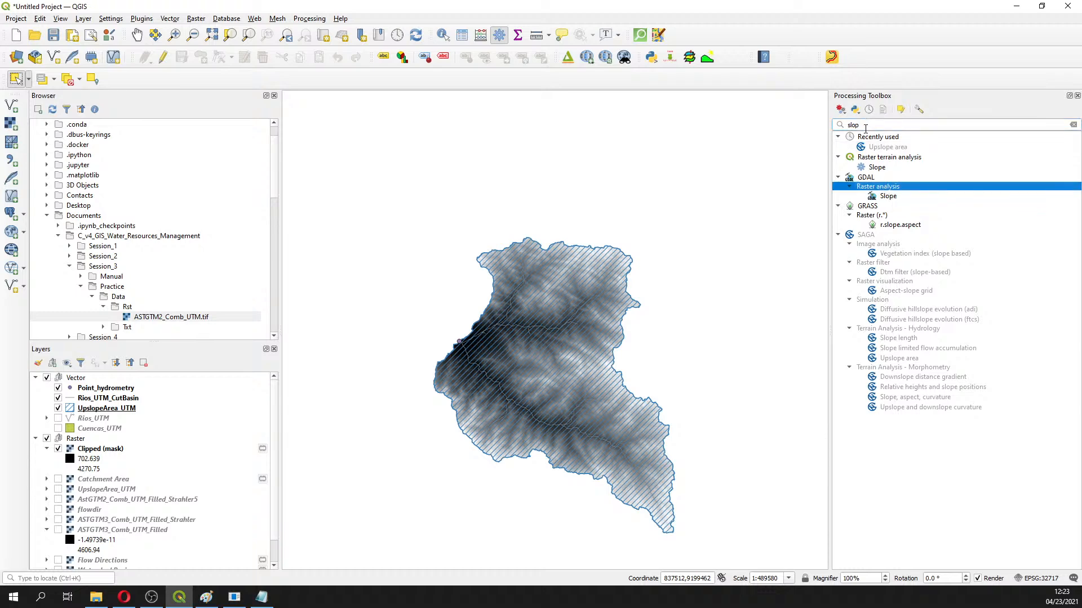
double_click(888, 196)
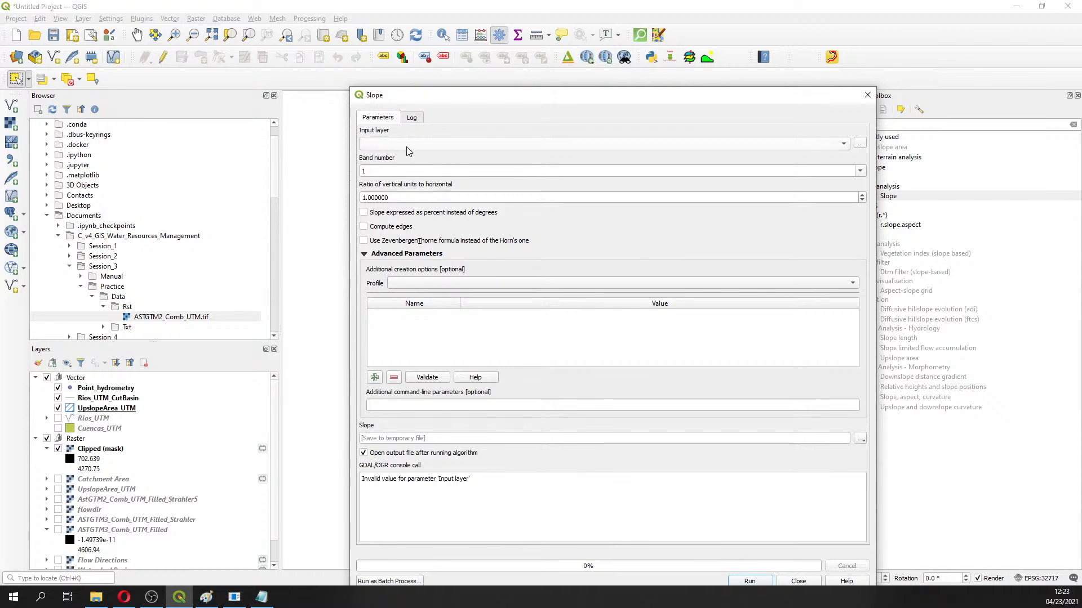
left_click(408, 148)
left_click(419, 174)
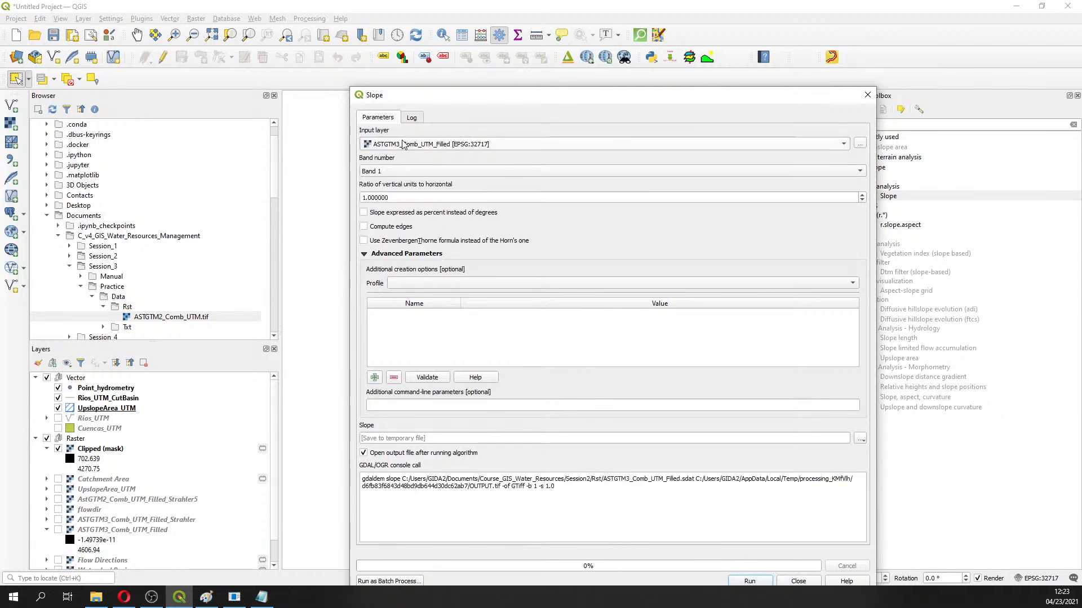
left_click(429, 147)
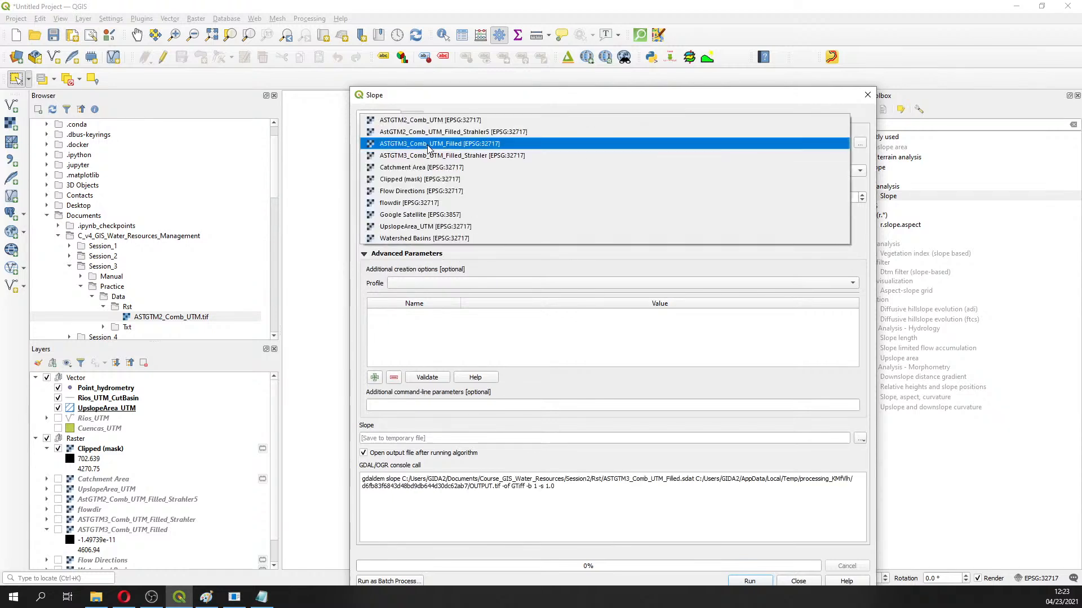
left_click(417, 179)
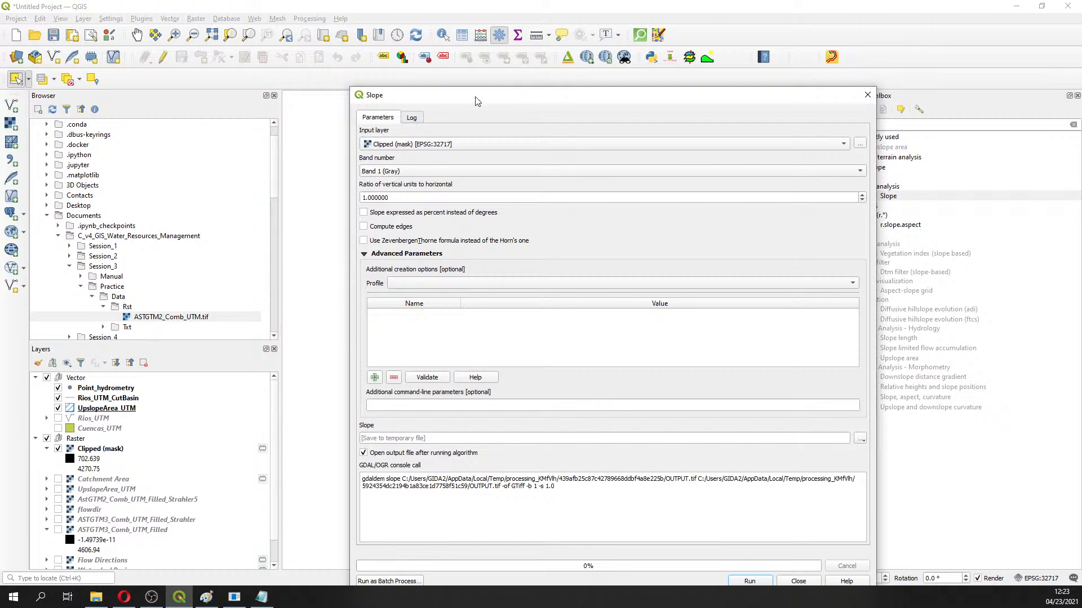
left_click_drag(485, 98, 432, 40)
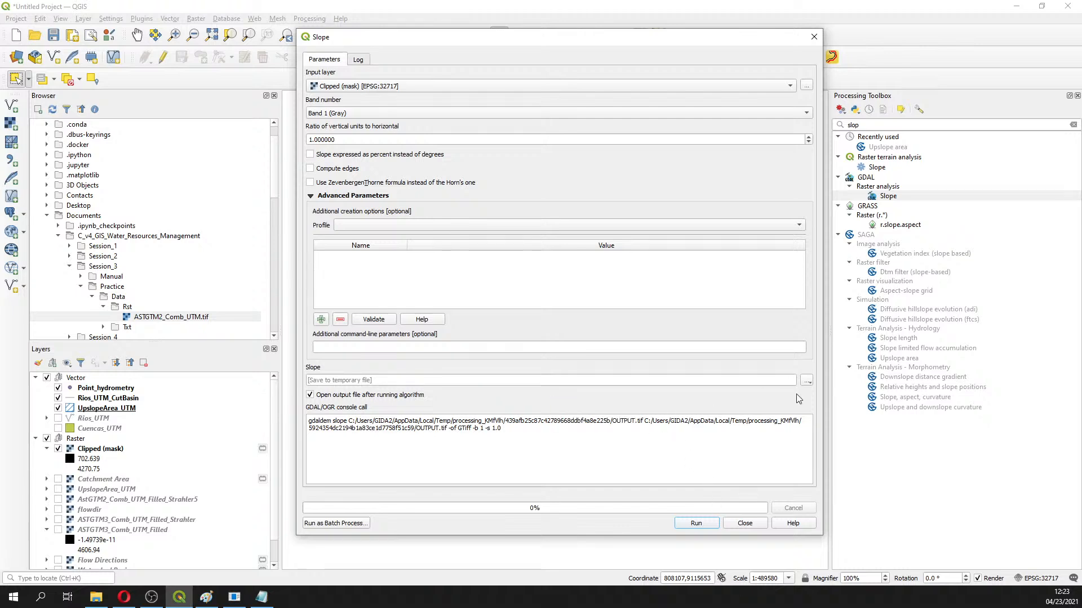
Run the Slope calculation, close its dialog and zoom in on the new Slope raster
left_click(709, 523)
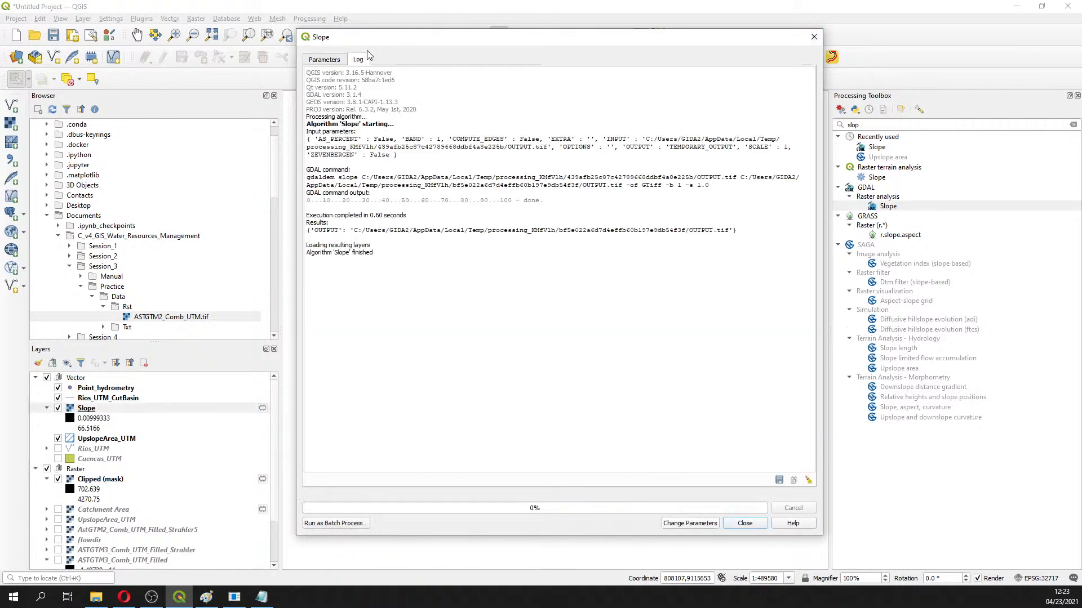
left_click(333, 60)
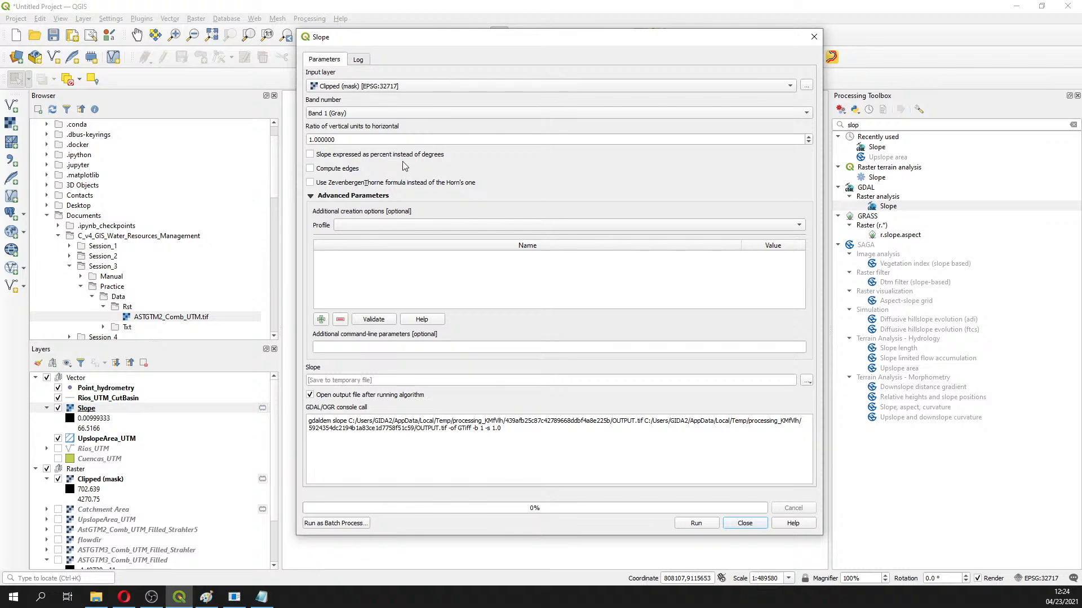
left_click(813, 37)
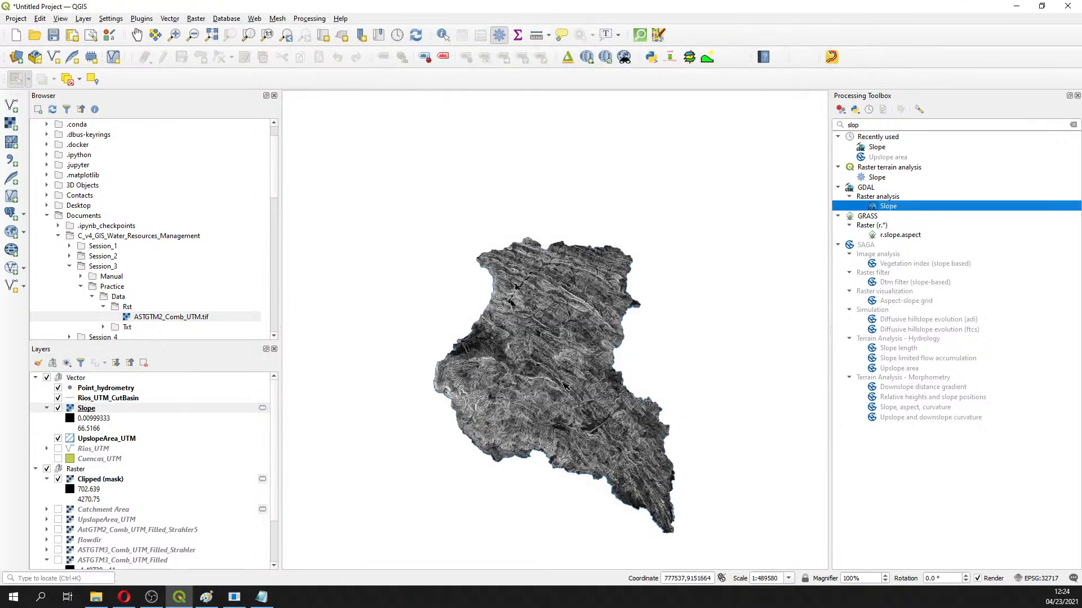
scroll(566, 375, "up", 1)
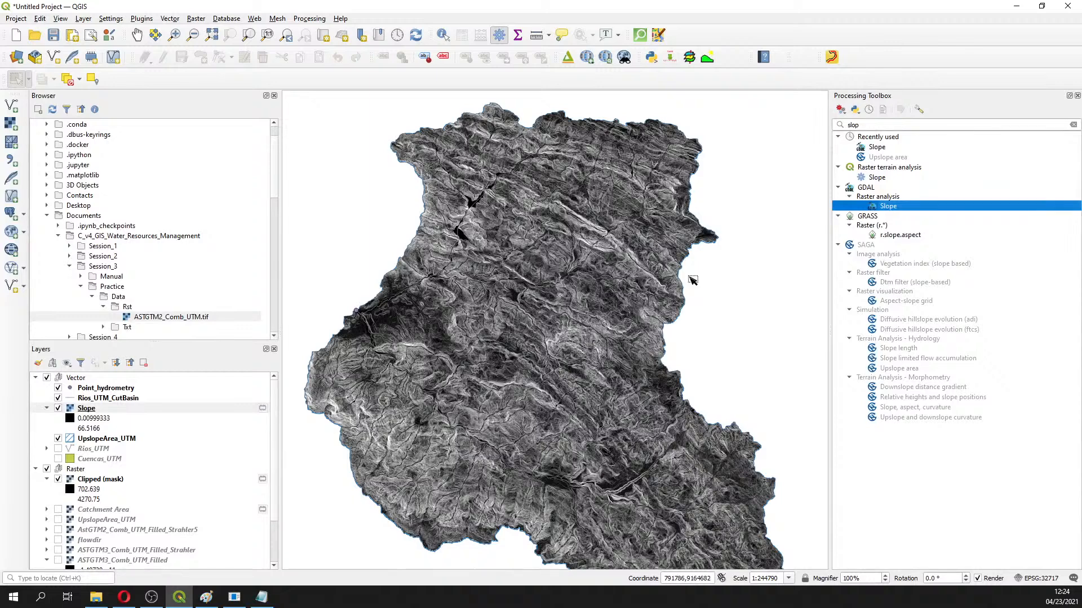
double_click(868, 125)
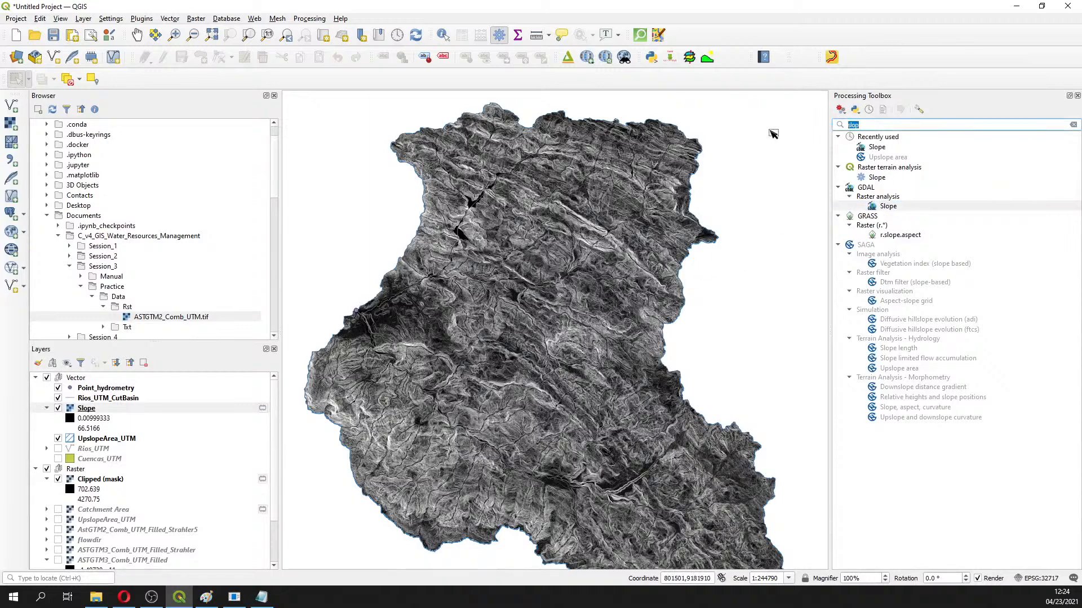
Run GDAL Hillshade on Clipped (mask), found by searching 'hill', to add the Hillshade layer
type("hill")
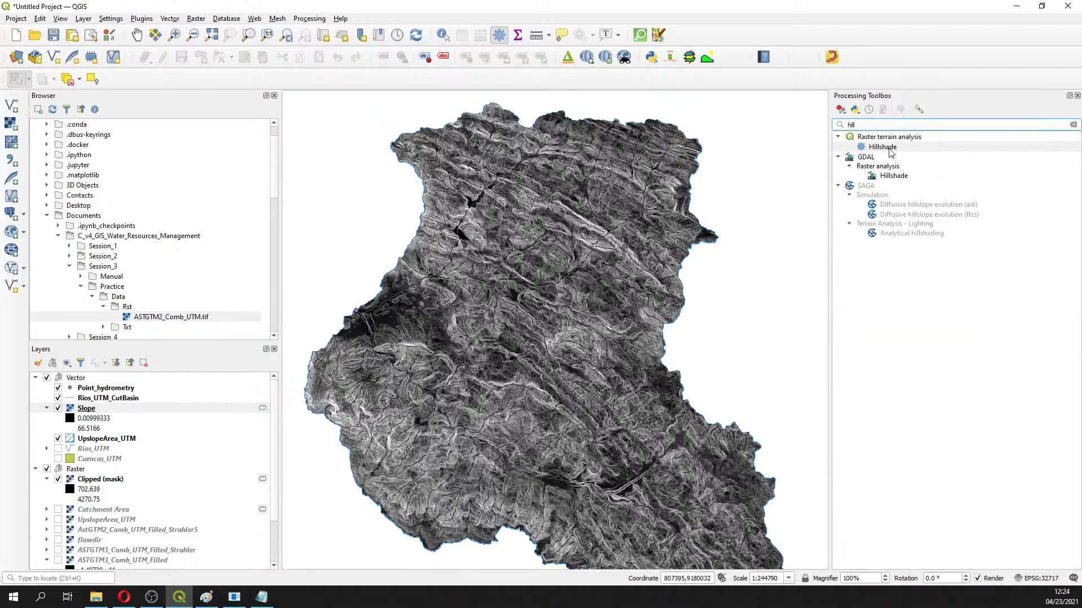
left_click(891, 177)
double_click(891, 177)
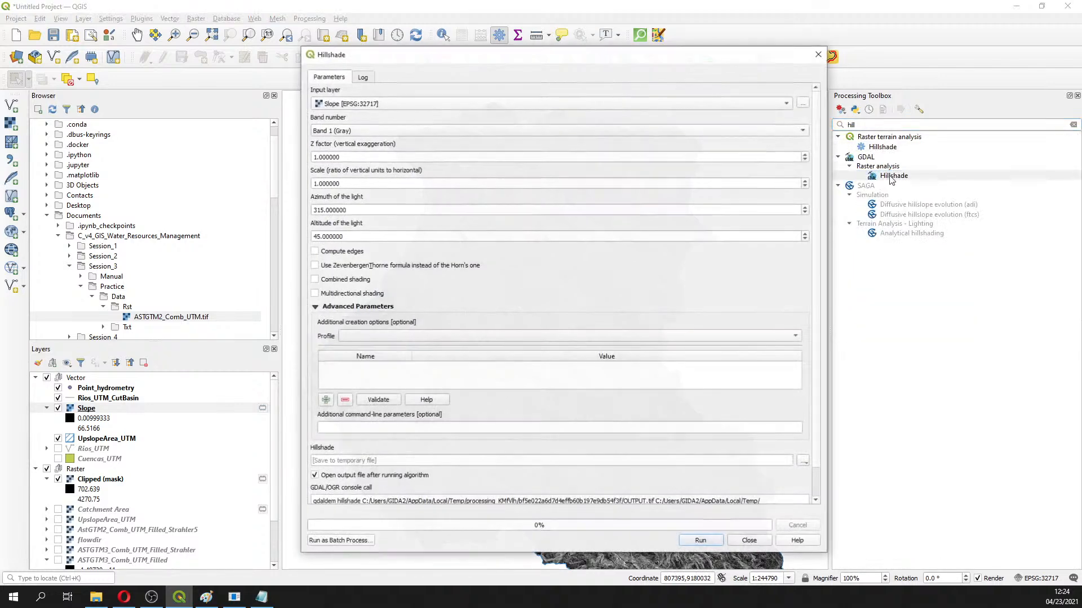
left_click(433, 105)
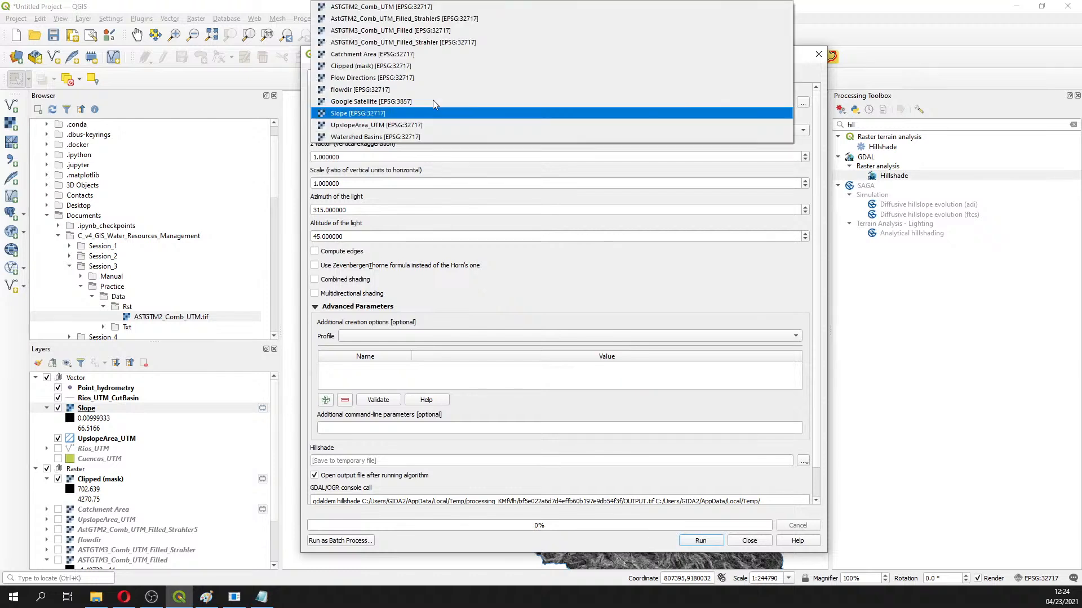
left_click(423, 67)
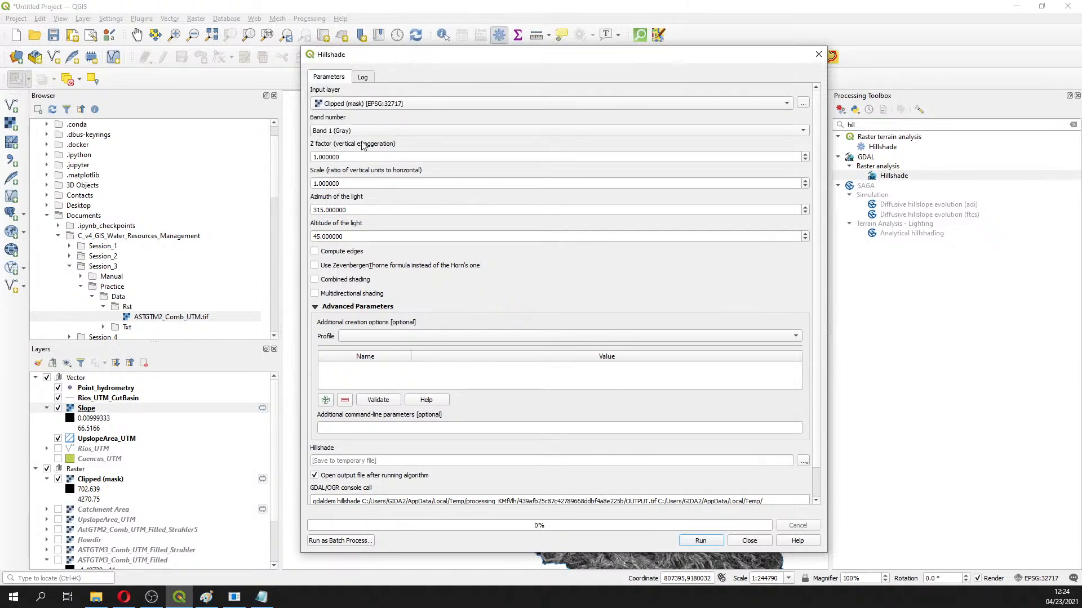
left_click(701, 542)
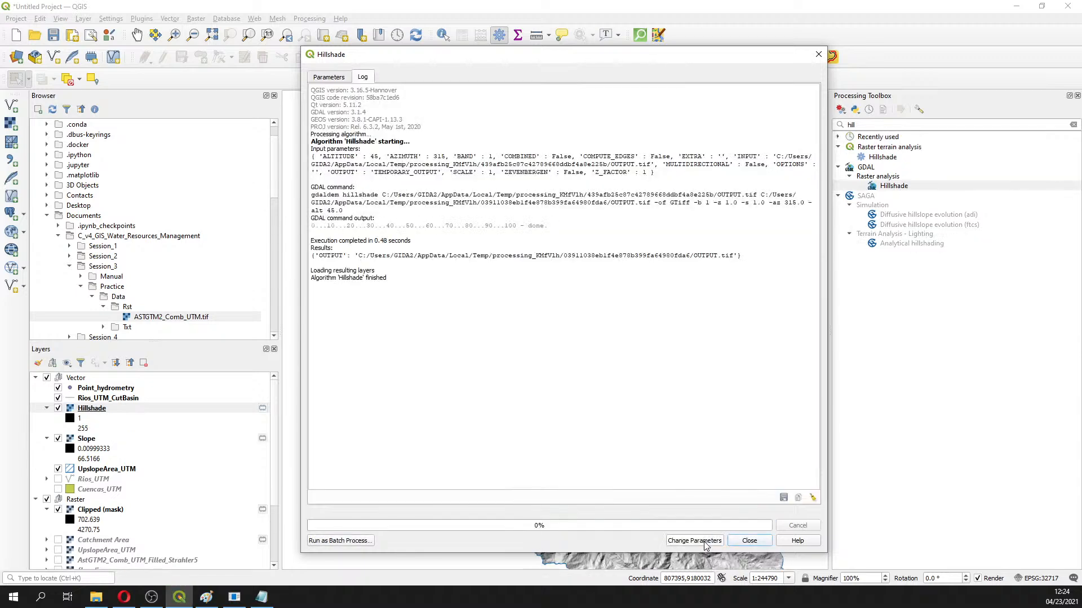
left_click(749, 541)
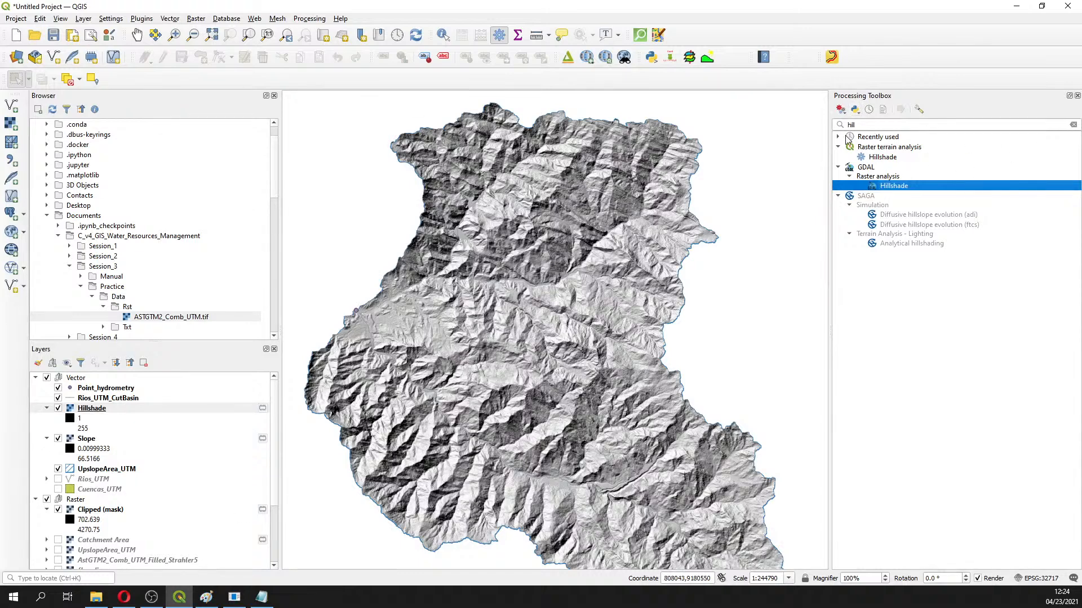
left_click_drag(858, 125, 820, 126)
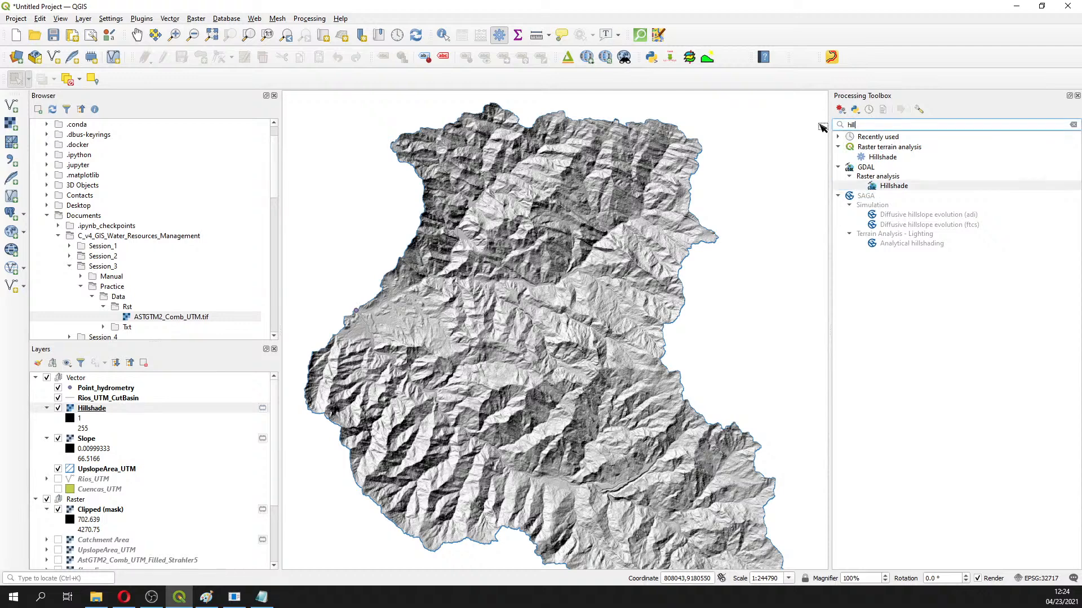
Clear the tool search and expand GDAL > Raster analysis to browse its tools, including Roughness
type("hil")
key("BackSpace")
key("BackSpace")
key("BackSpace")
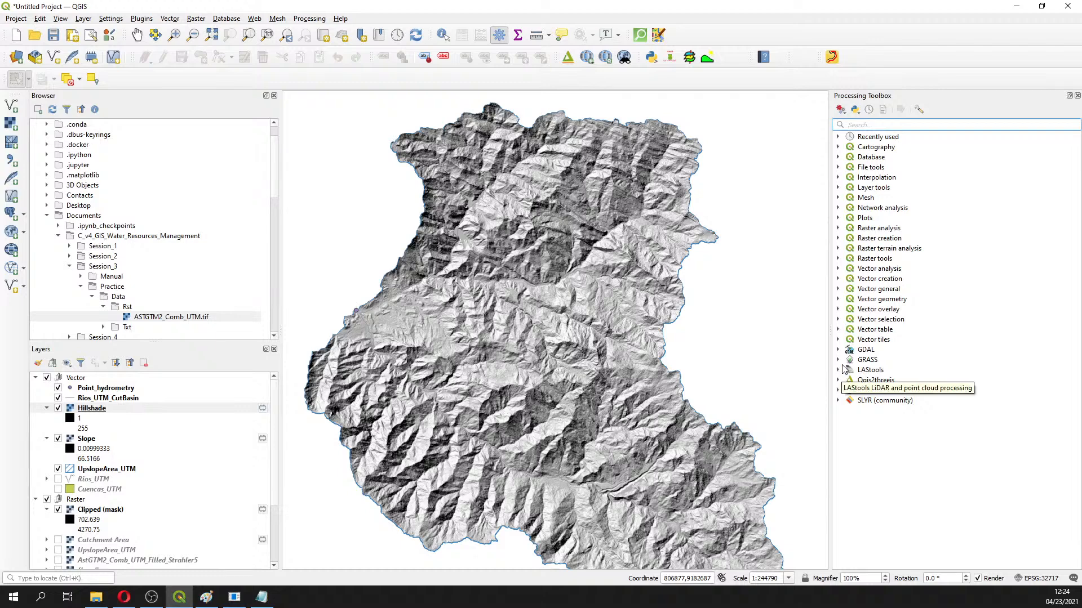
left_click(837, 350)
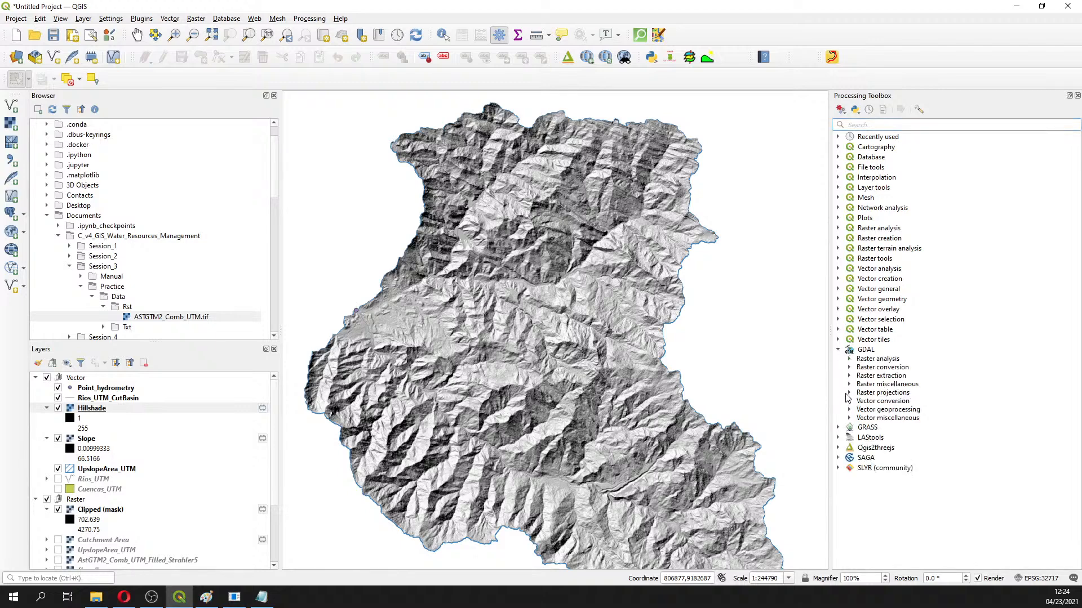
left_click(850, 360)
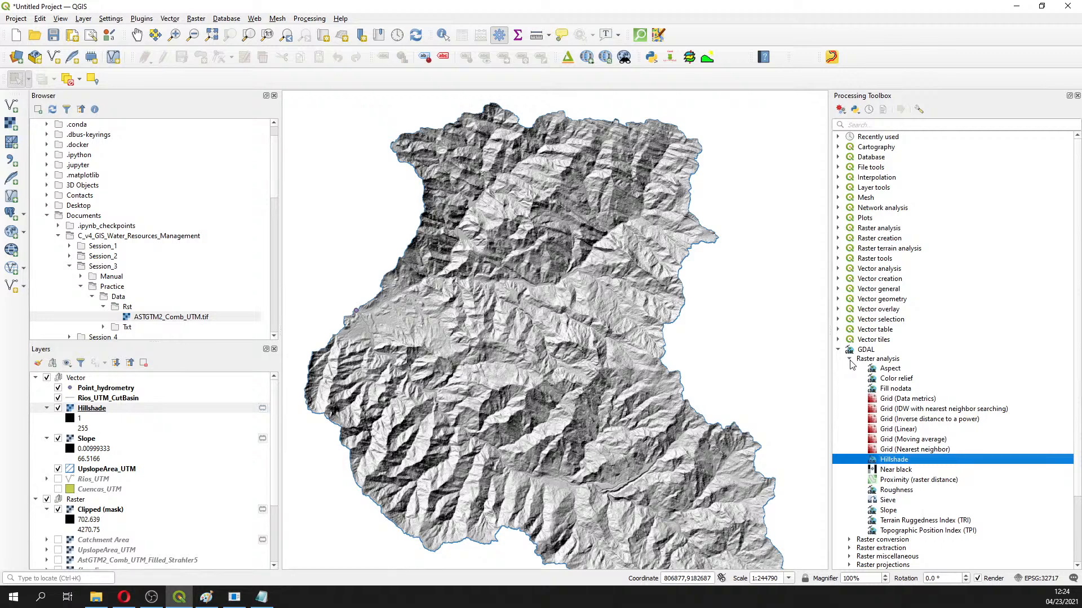
left_click(892, 511)
left_click(896, 490)
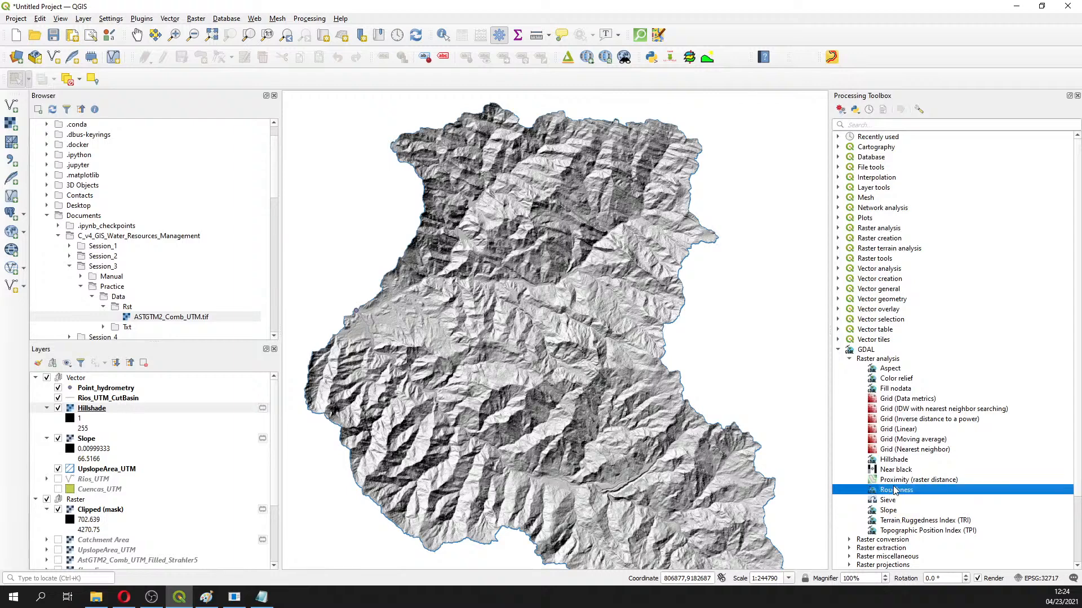
scroll(895, 491, "down", 1)
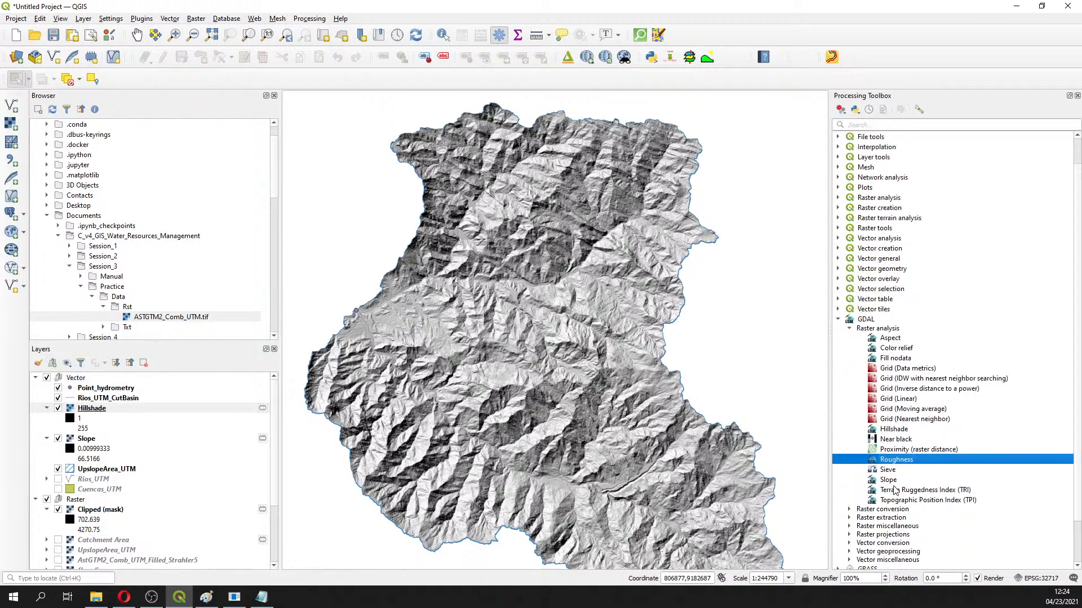
scroll(896, 491, "down", 1)
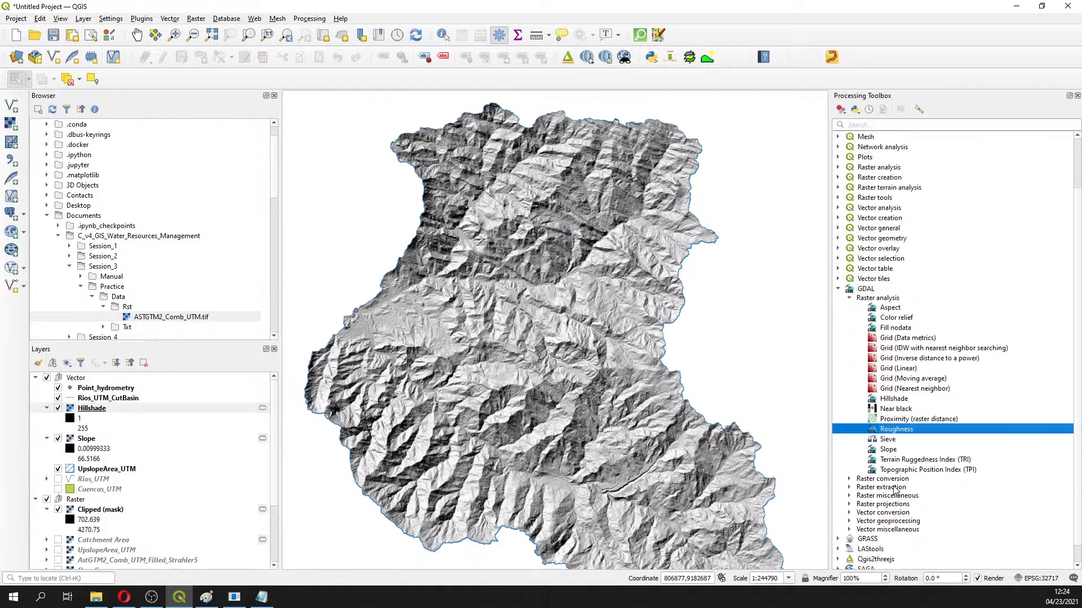
Collapse the raster conversion, extraction, miscellaneous and projections groups, then pick out Slope and Hillshade
left_click(850, 480)
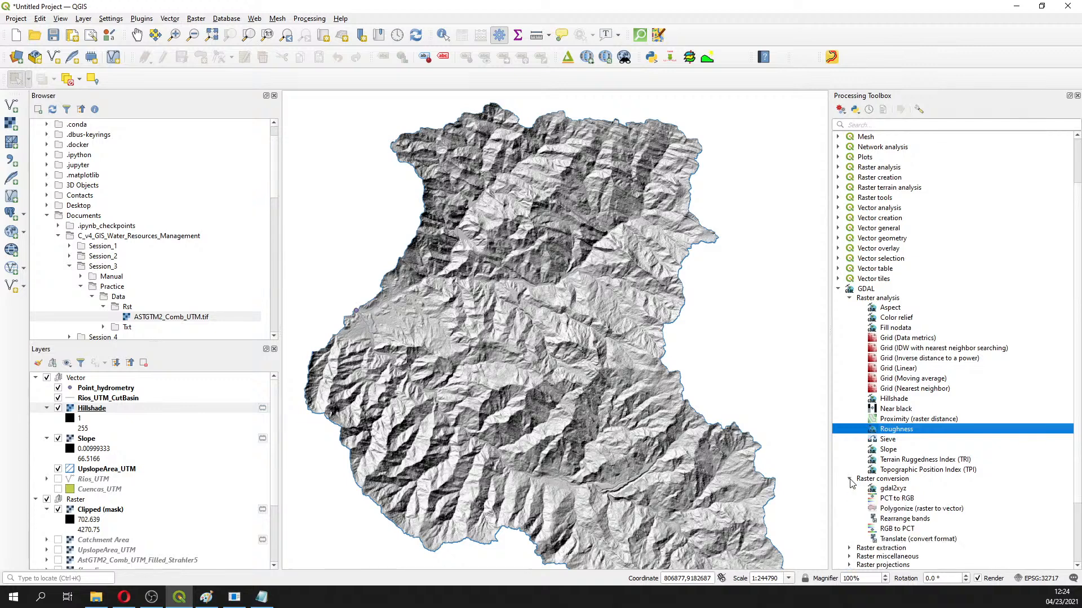
left_click(850, 479)
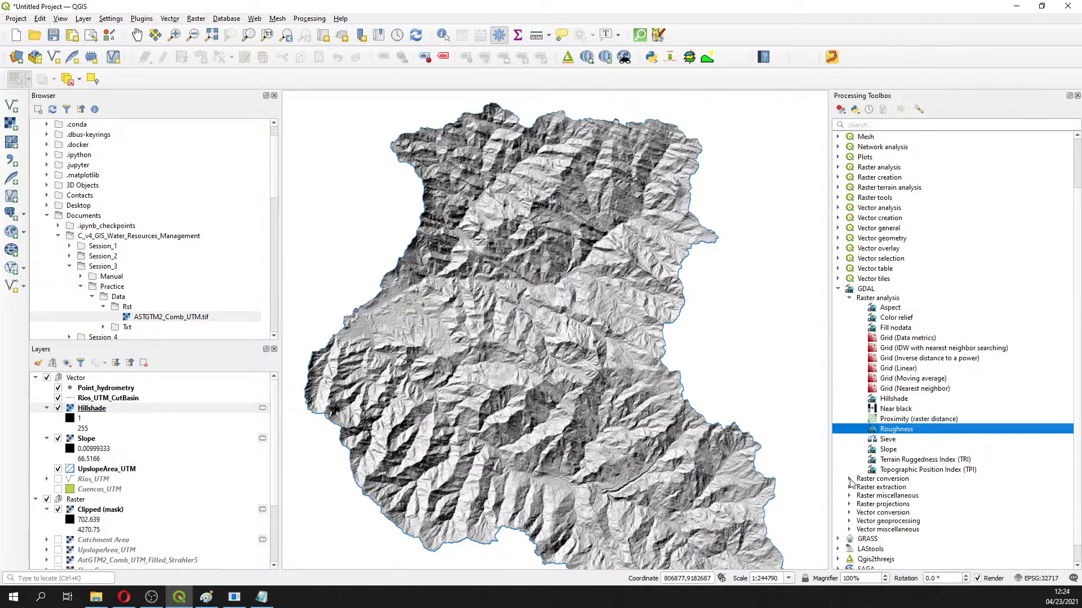
left_click(850, 488)
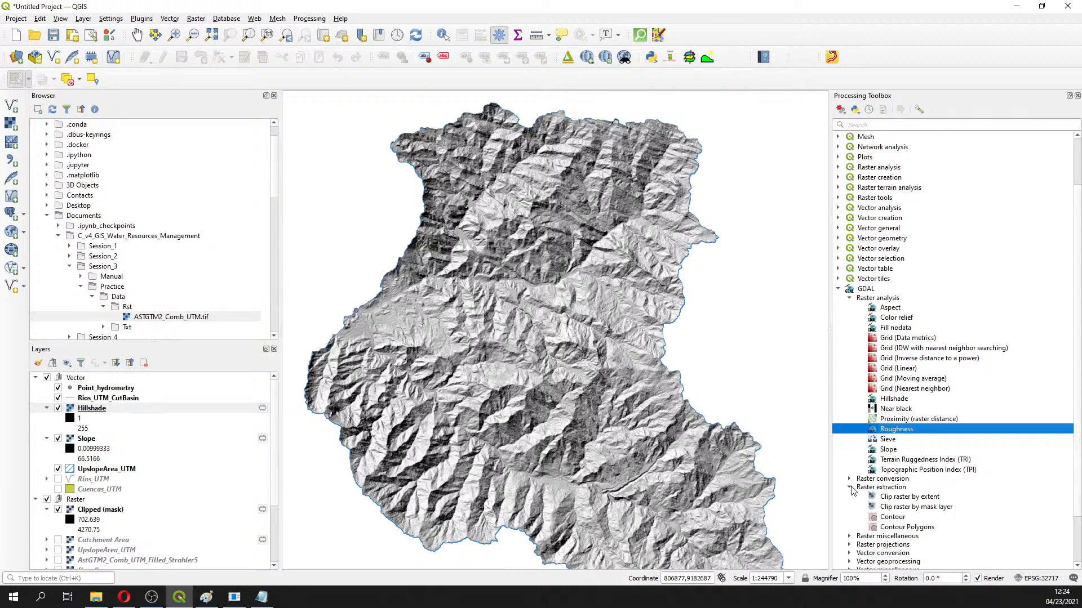
left_click(850, 487)
left_click(849, 496)
scroll(851, 500, "down", 2)
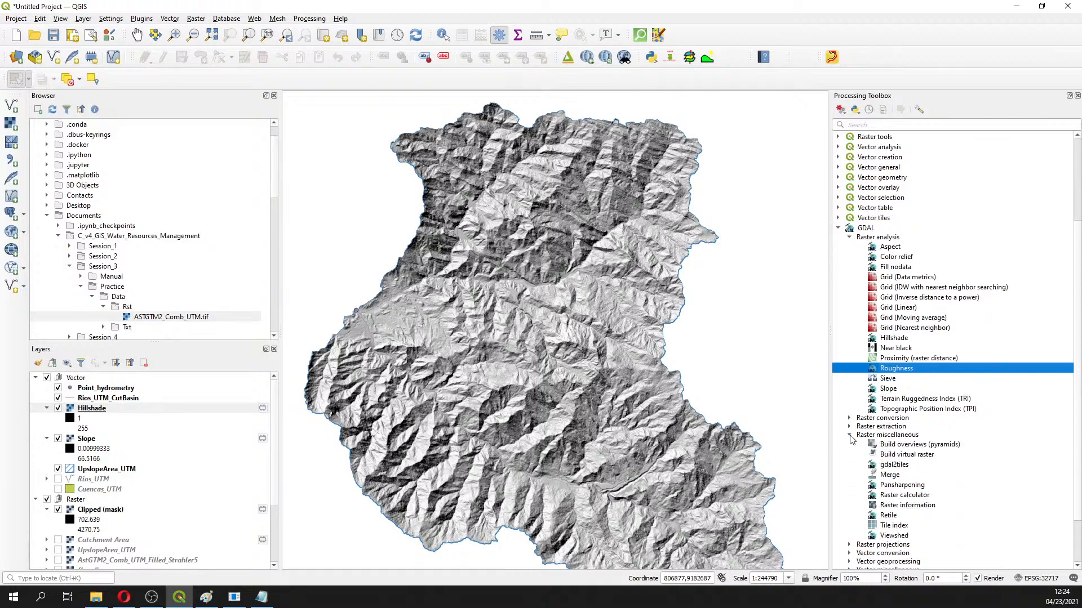
left_click(850, 435)
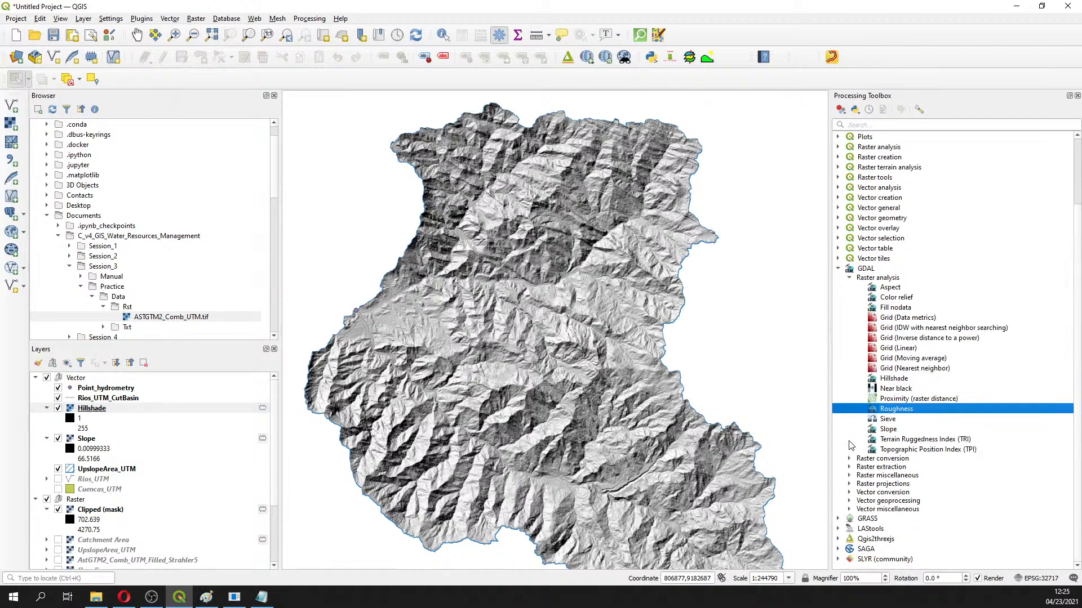
left_click(849, 484)
left_click(849, 484)
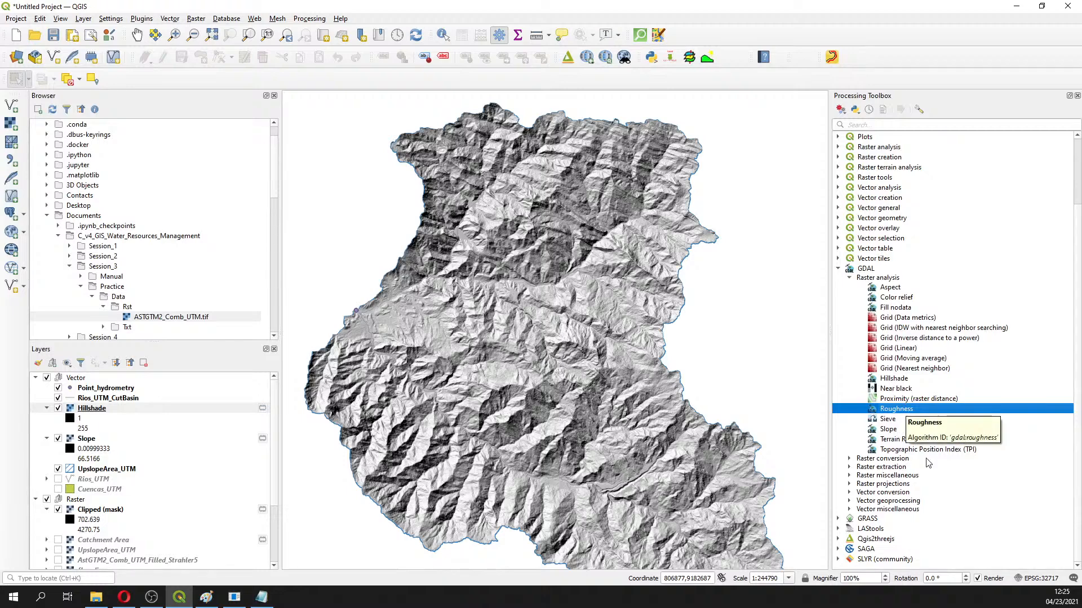
left_click(890, 431)
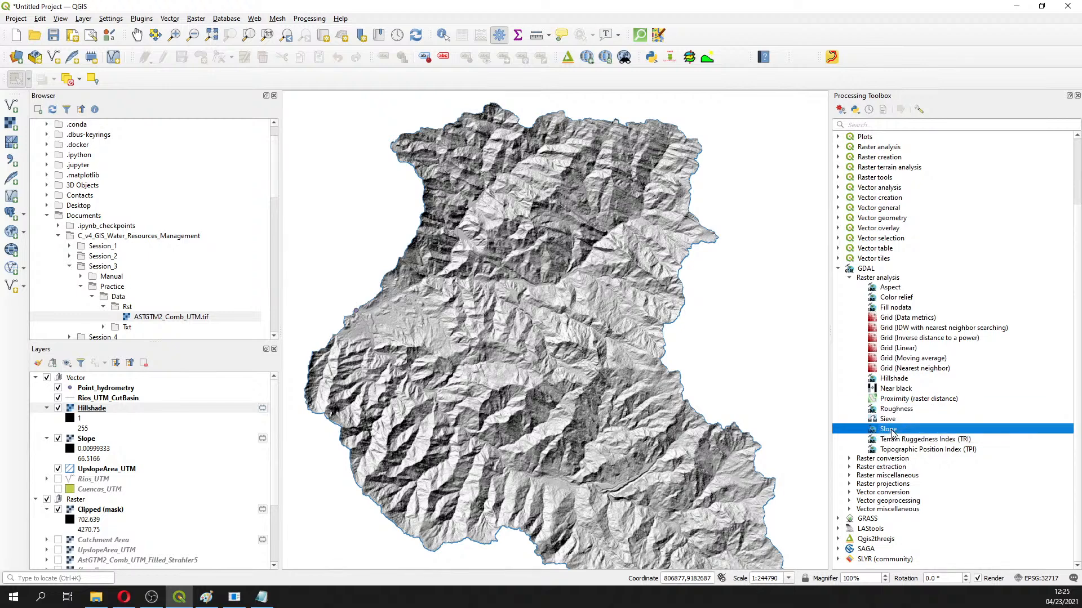
left_click(894, 382)
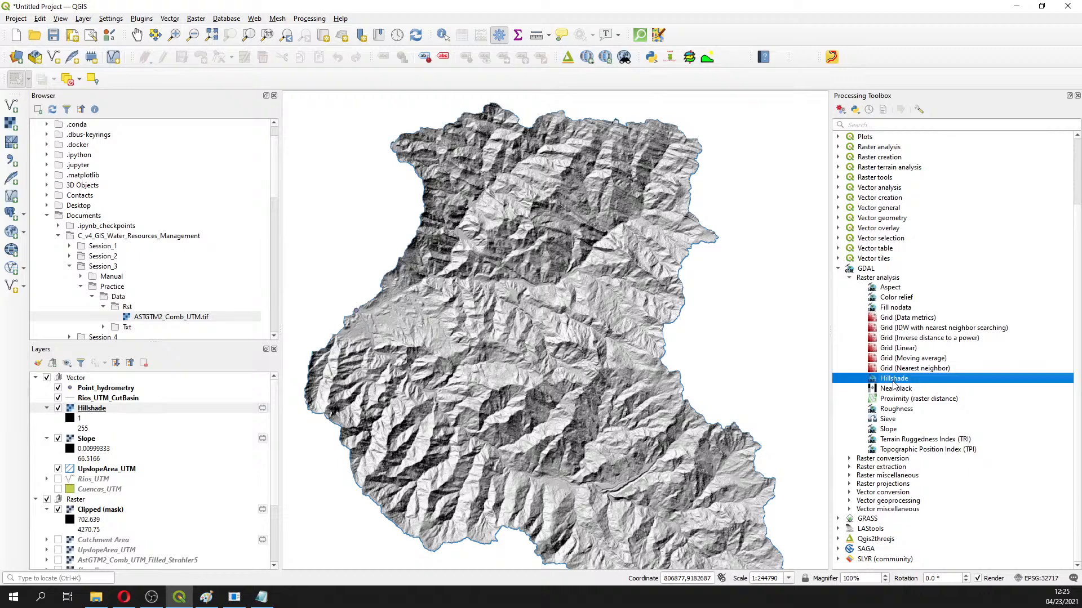
Run GDAL Roughness on Clipped (mask) to add a Roughness layer above Hillshade
double_click(895, 411)
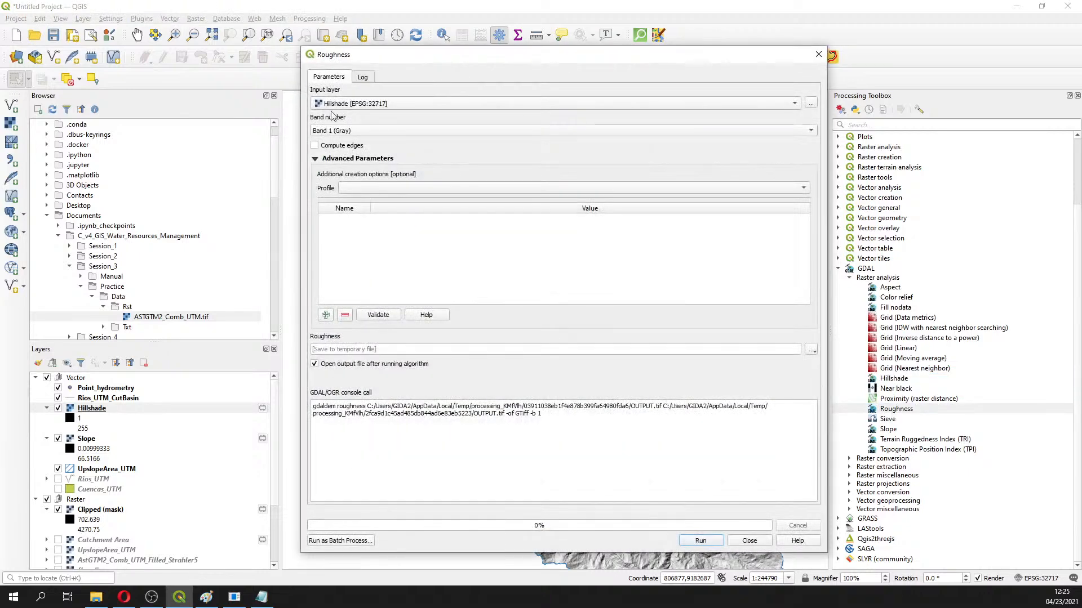
left_click(371, 110)
left_click(358, 128)
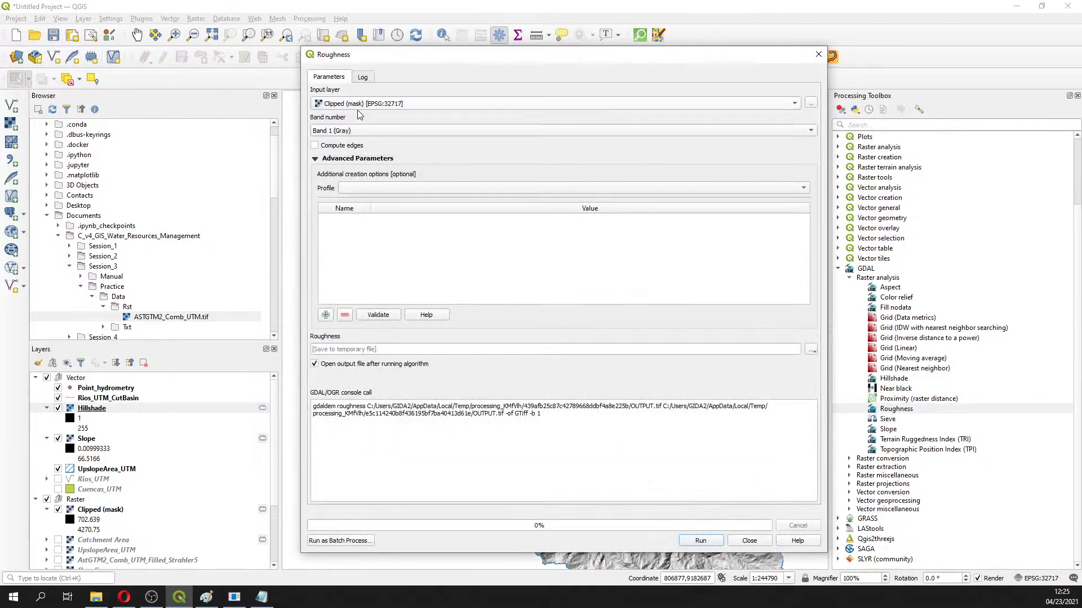
left_click(698, 542)
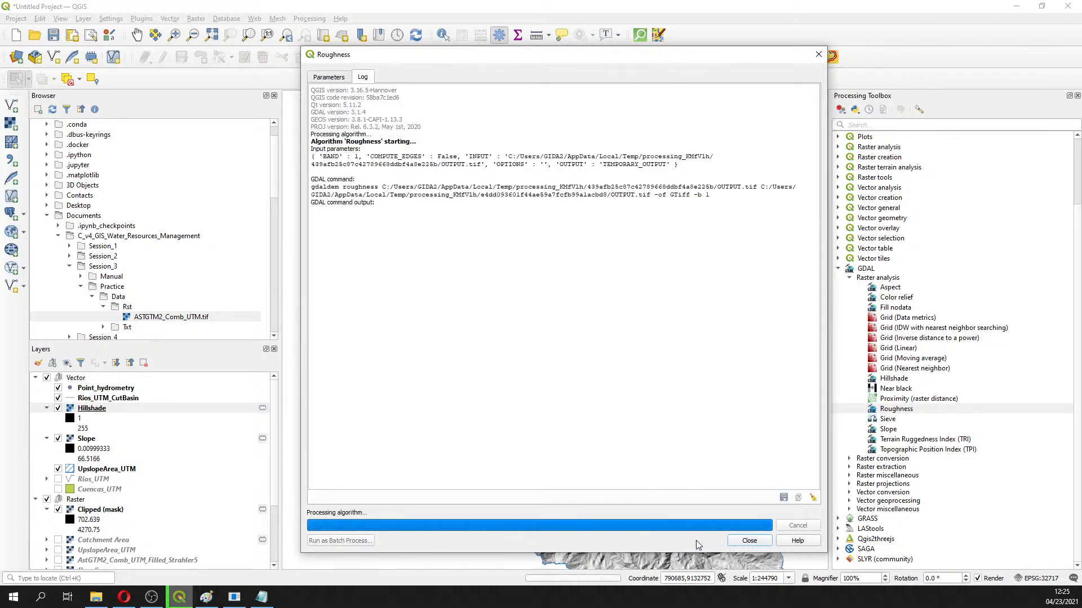
left_click(749, 541)
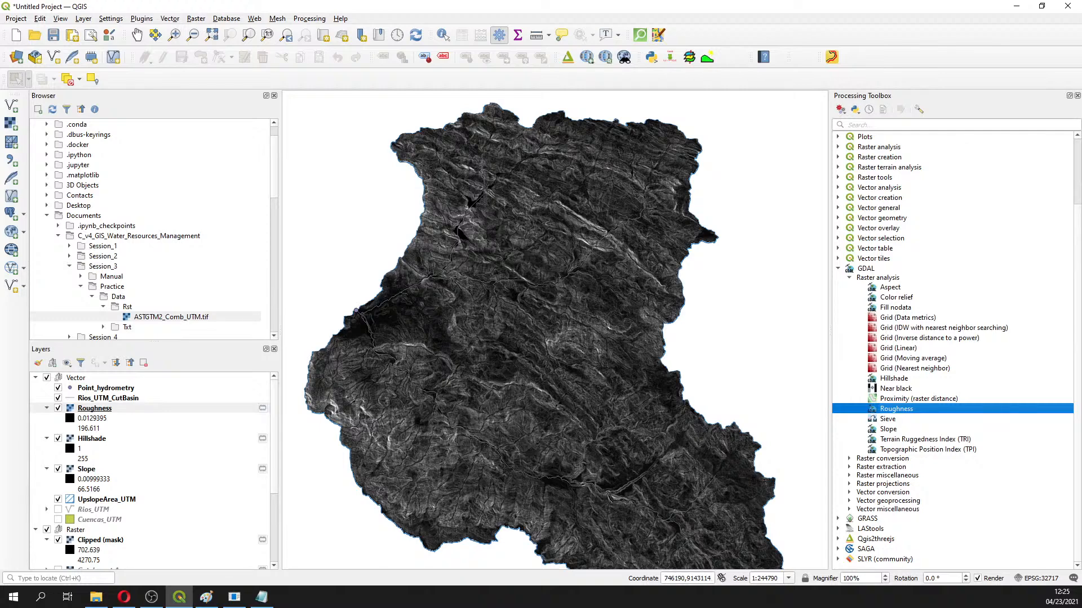
key("alt+Tab")
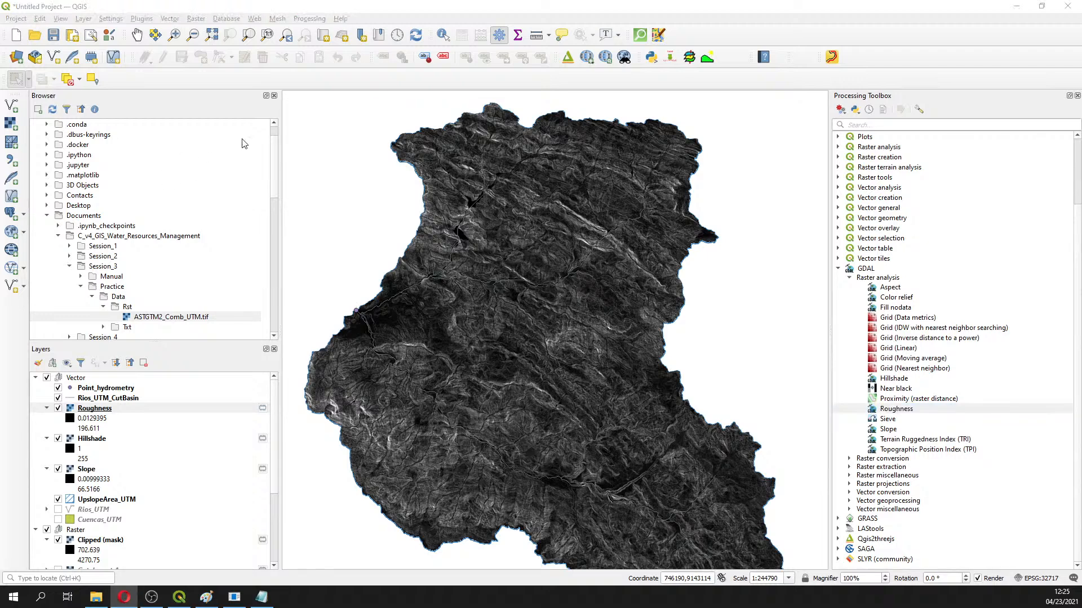
Hide the Roughness, Hillshade and Slope layers and collapse their legends
left_click(59, 409)
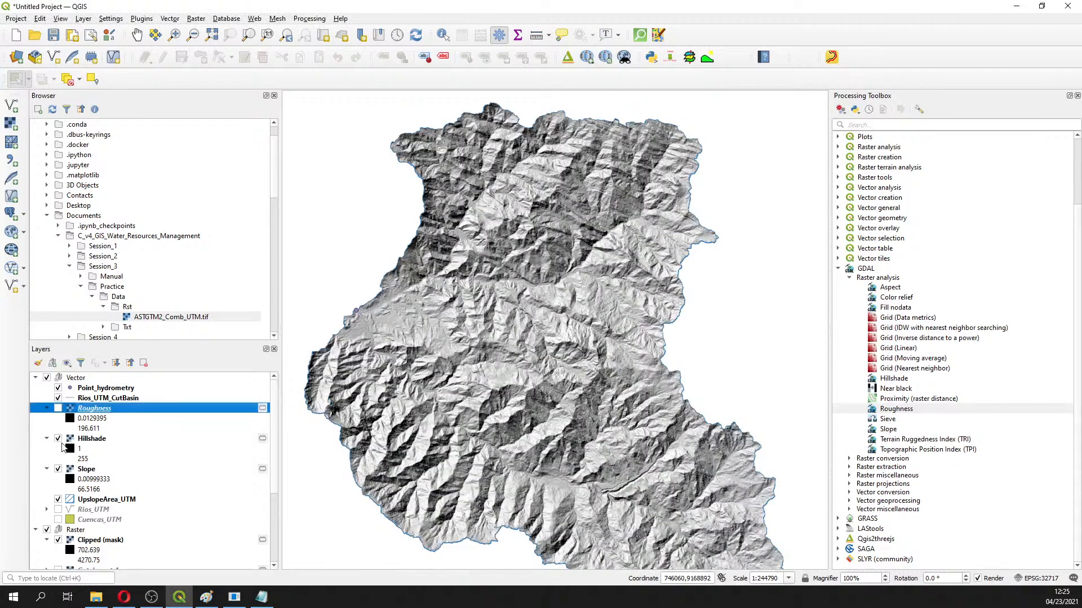
left_click(59, 439)
left_click(59, 470)
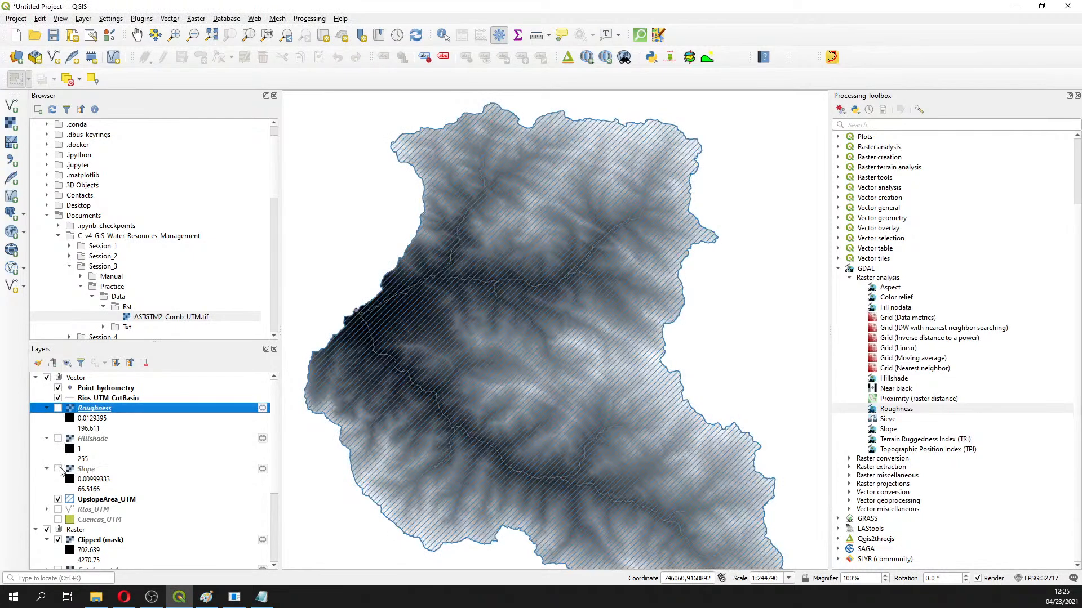
left_click(47, 408)
left_click(48, 420)
left_click(48, 429)
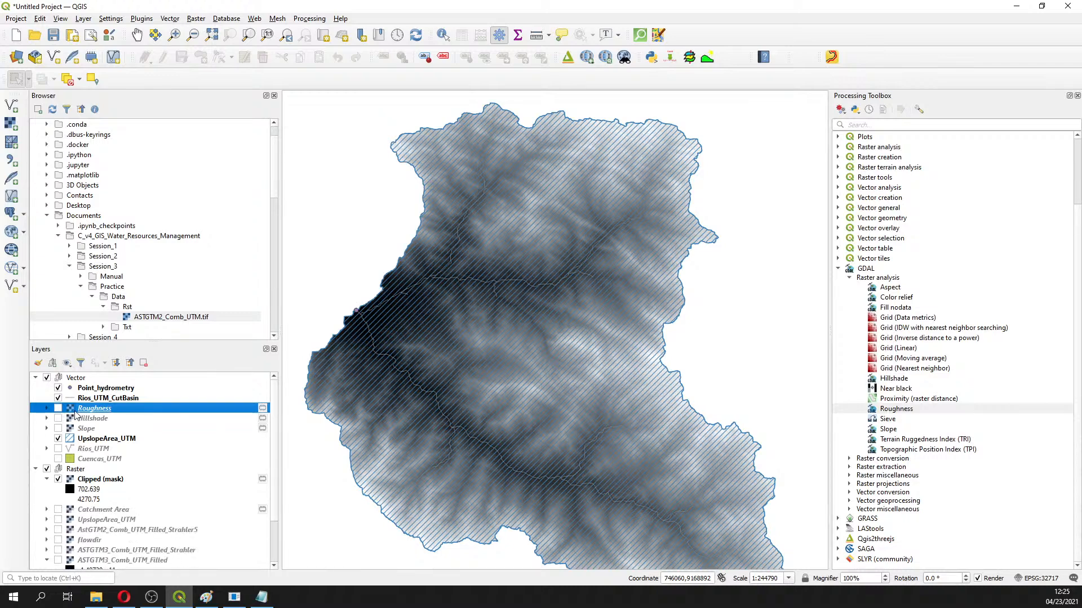
Move Roughness, Hillshade and Slope together out of the Vector group, then hide Clipped (mask)
left_click(92, 418, "ctrl")
left_click(89, 429, "ctrl")
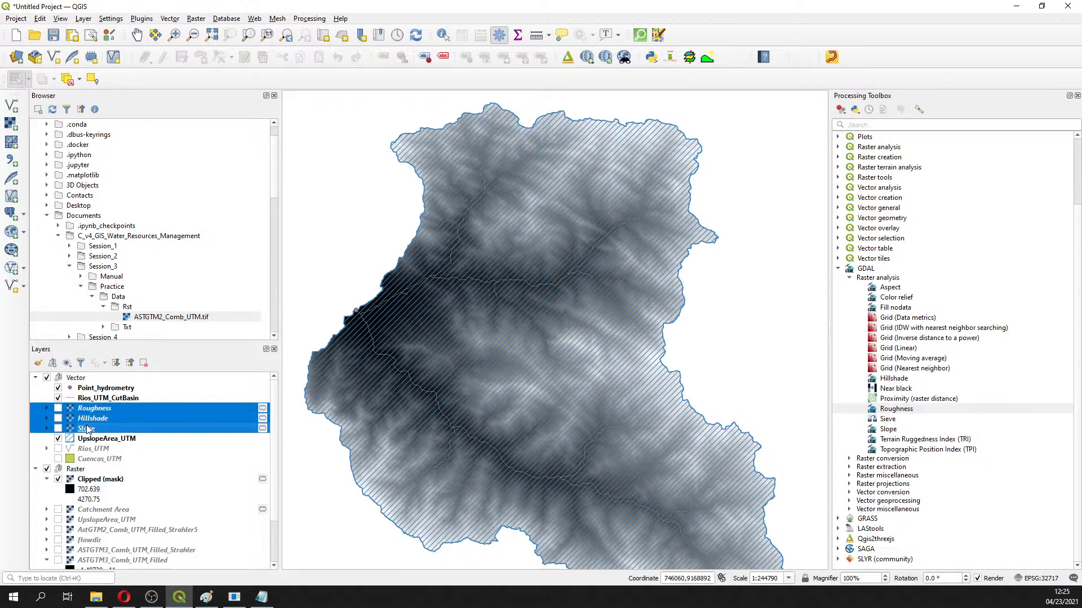
left_click_drag(86, 422, 76, 464)
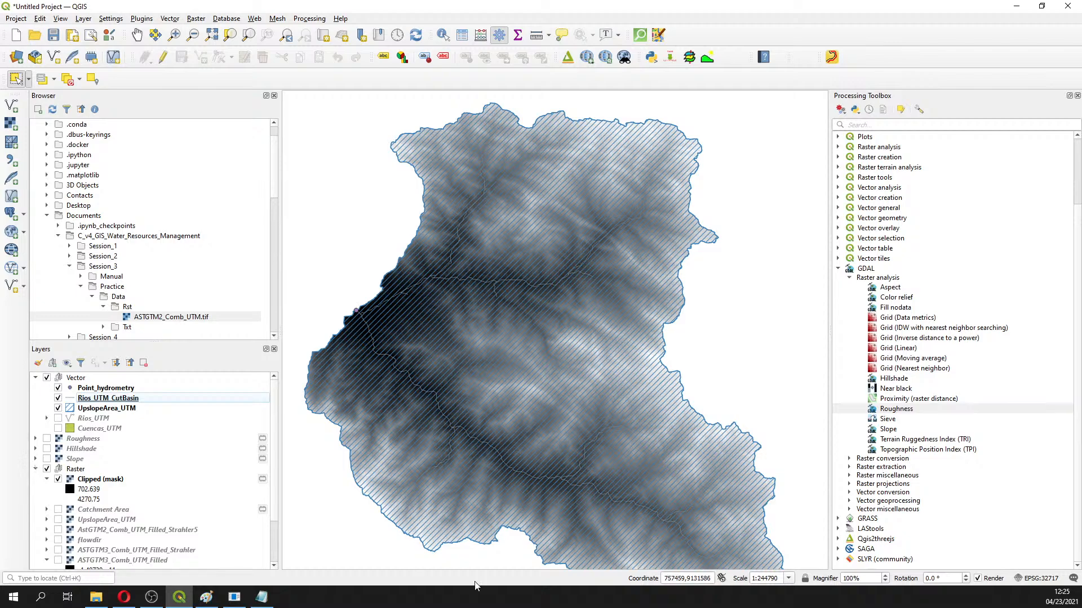
left_click(58, 479)
Open and close the Rios_UTM_CutBasin properties, then show Clipped (mask) again
double_click(61, 480)
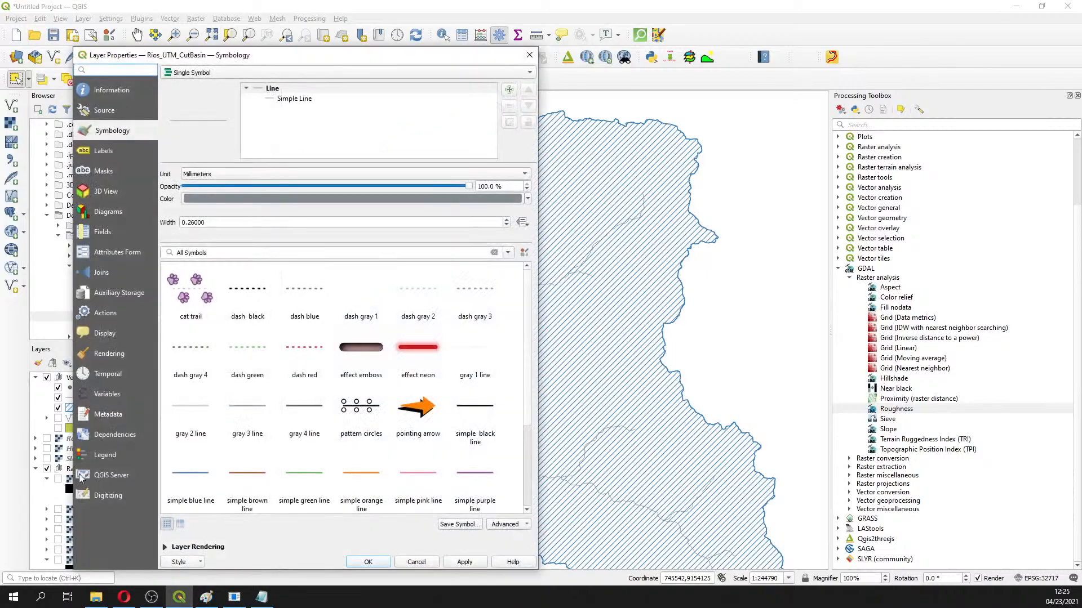
left_click(532, 56)
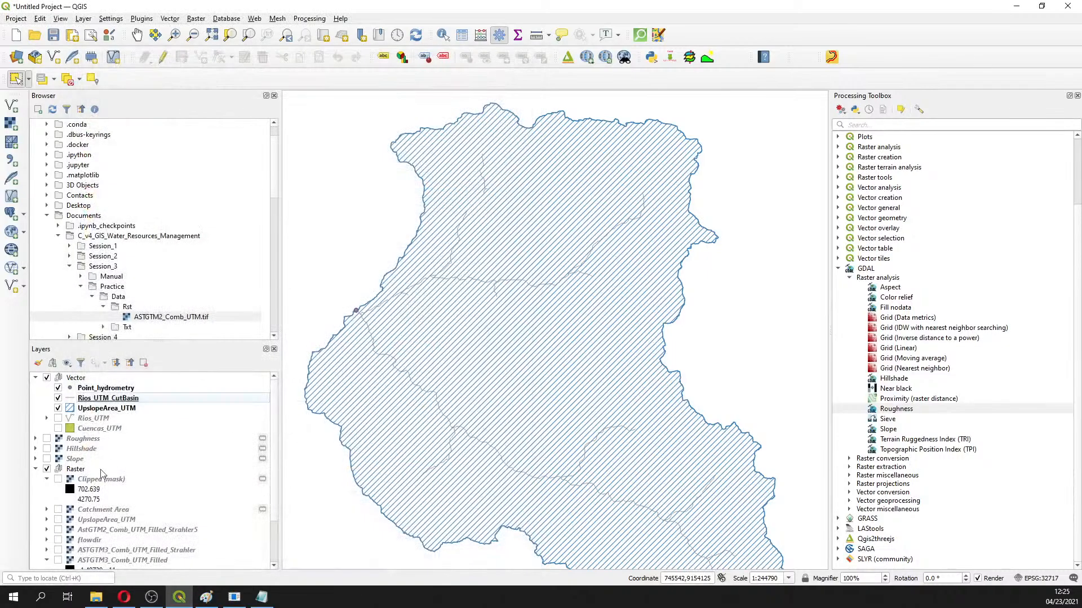
left_click(59, 480)
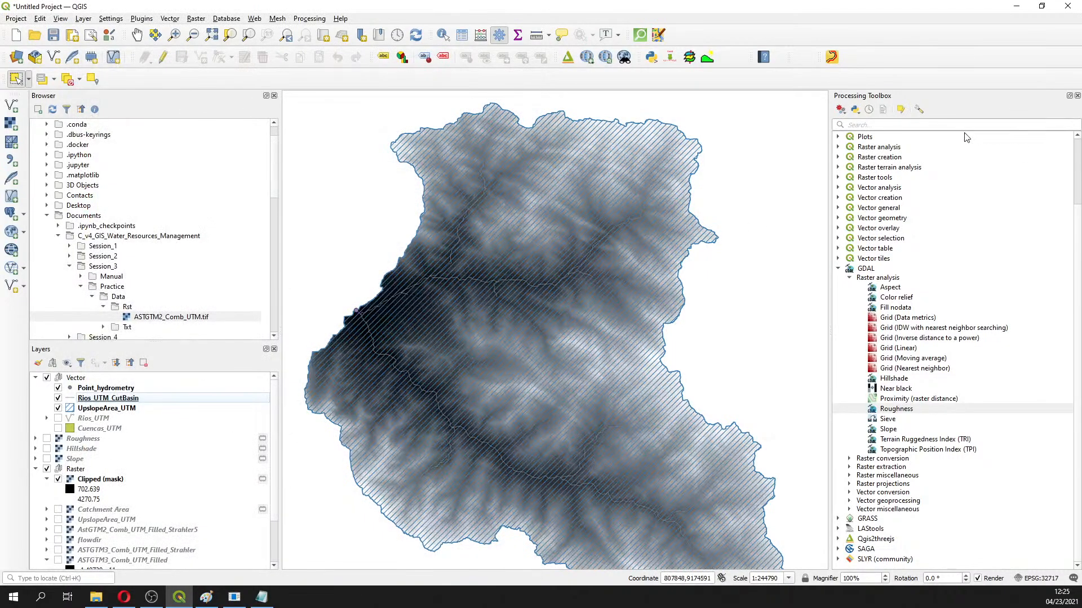
Search the Processing Toolbox for 'cont' to list contour algorithms like GDAL Contour
left_click(919, 126)
type("c")
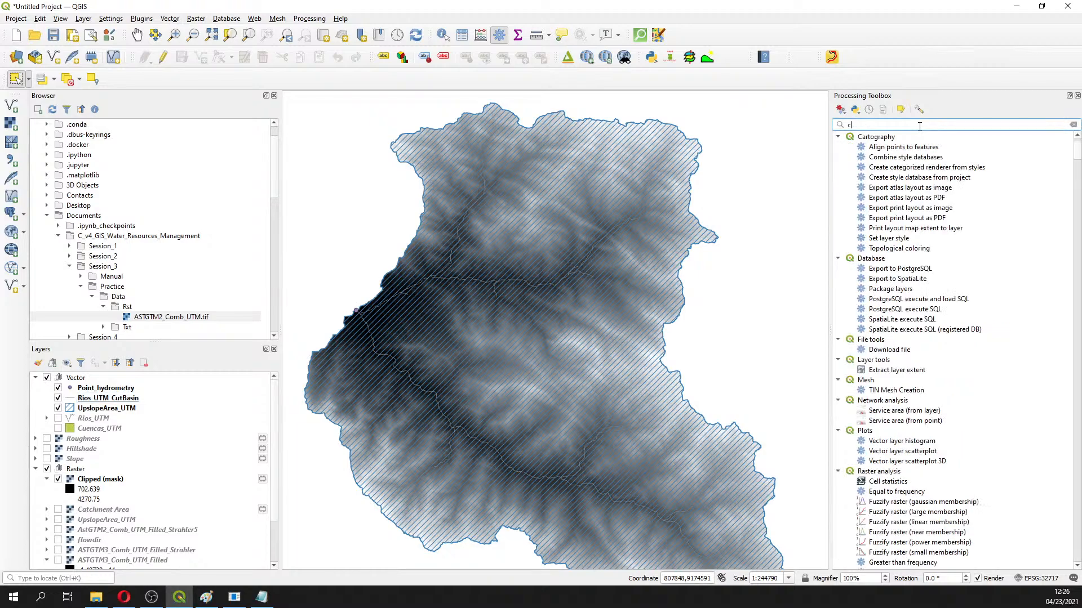
type("onto")
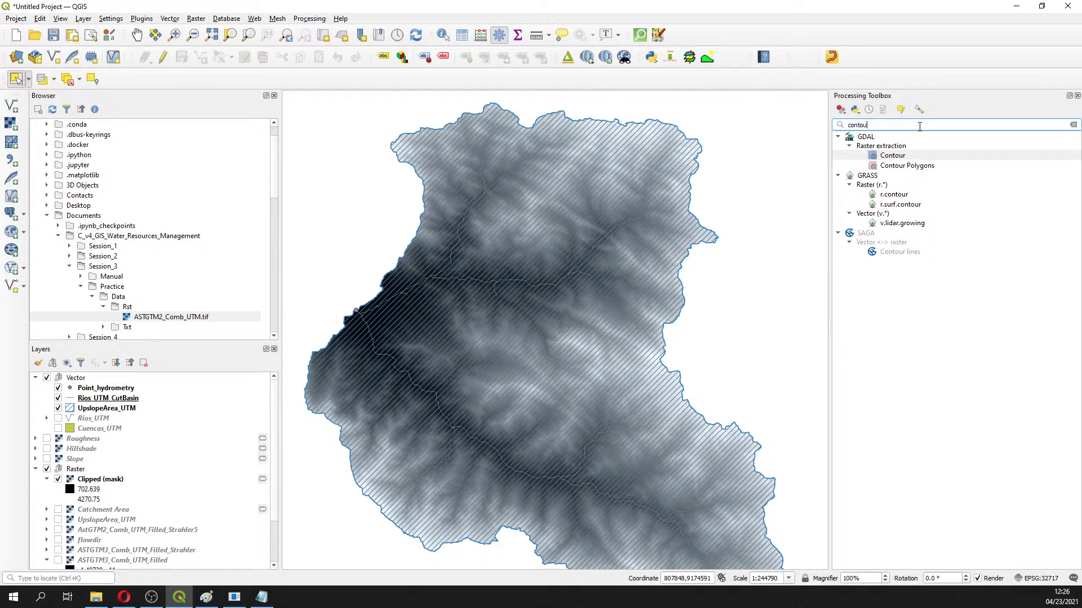
type("urs")
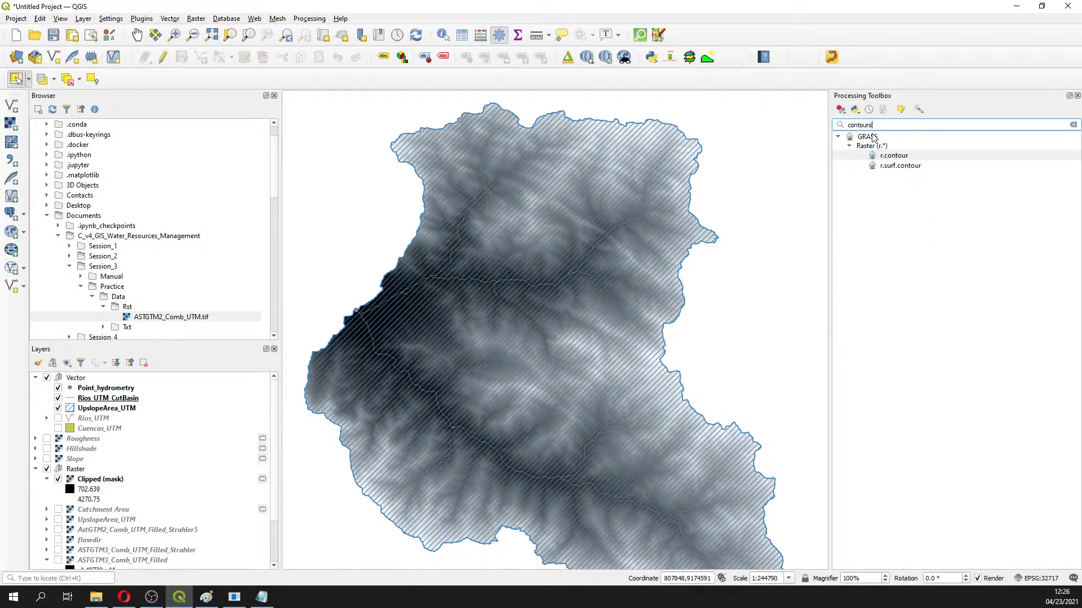
double_click(884, 122)
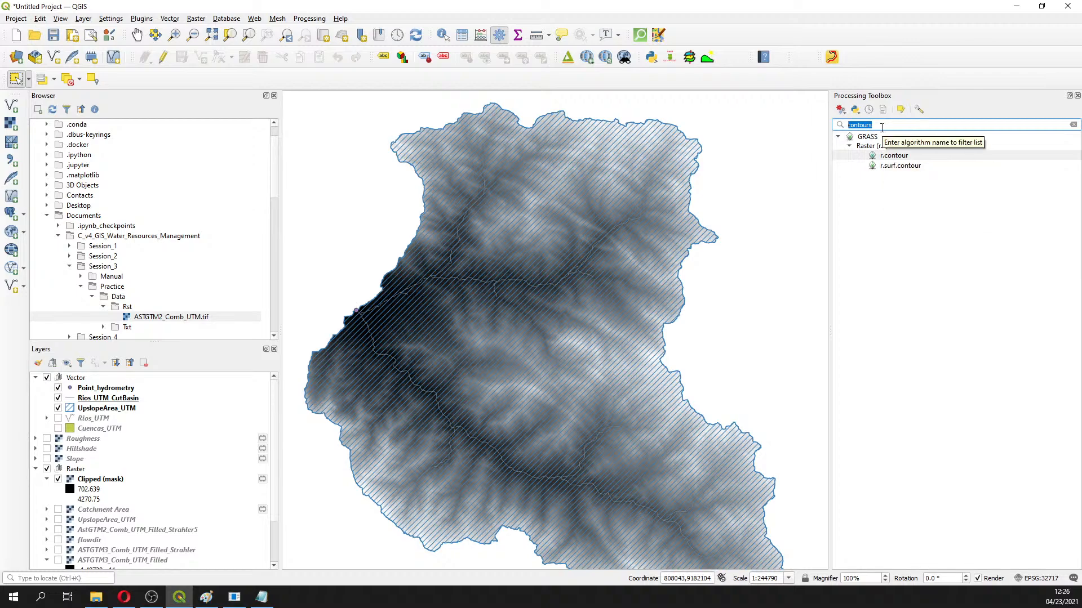
key("BackSpace")
type("co")
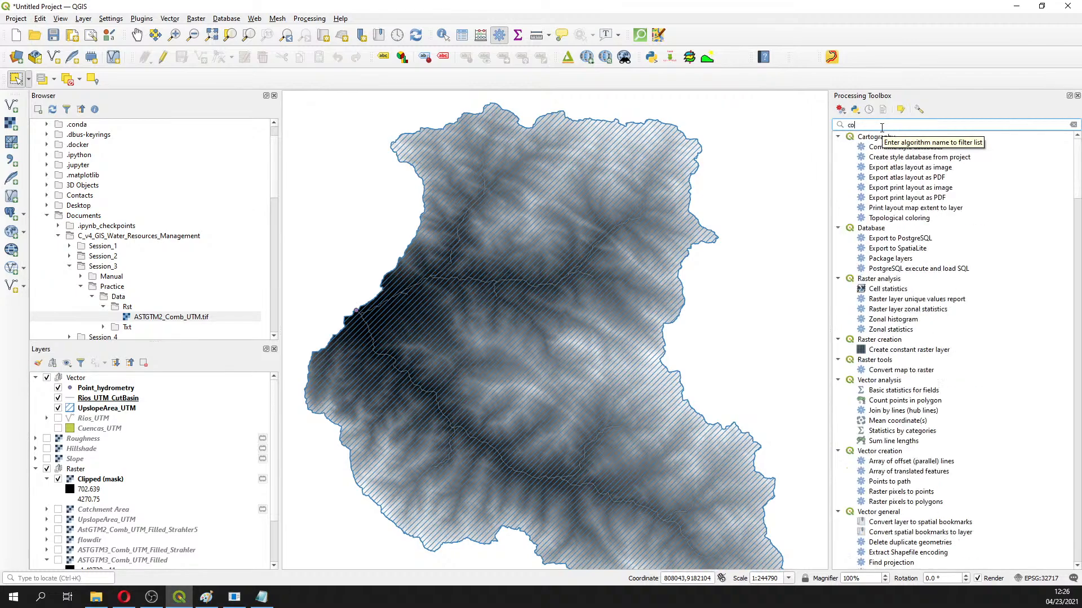
type("m")
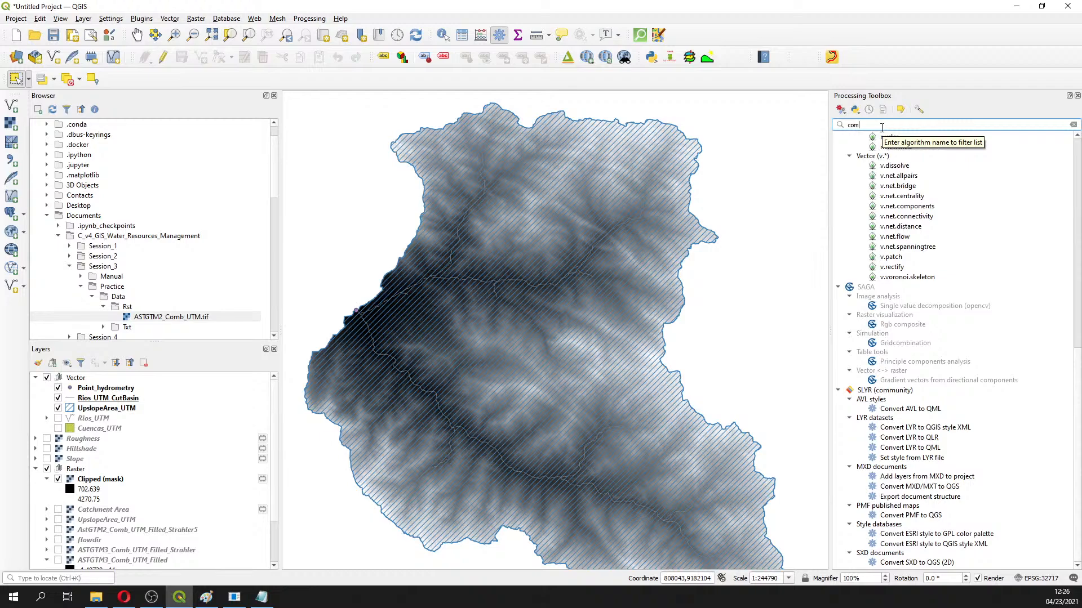
key("BackSpace")
type("nt")
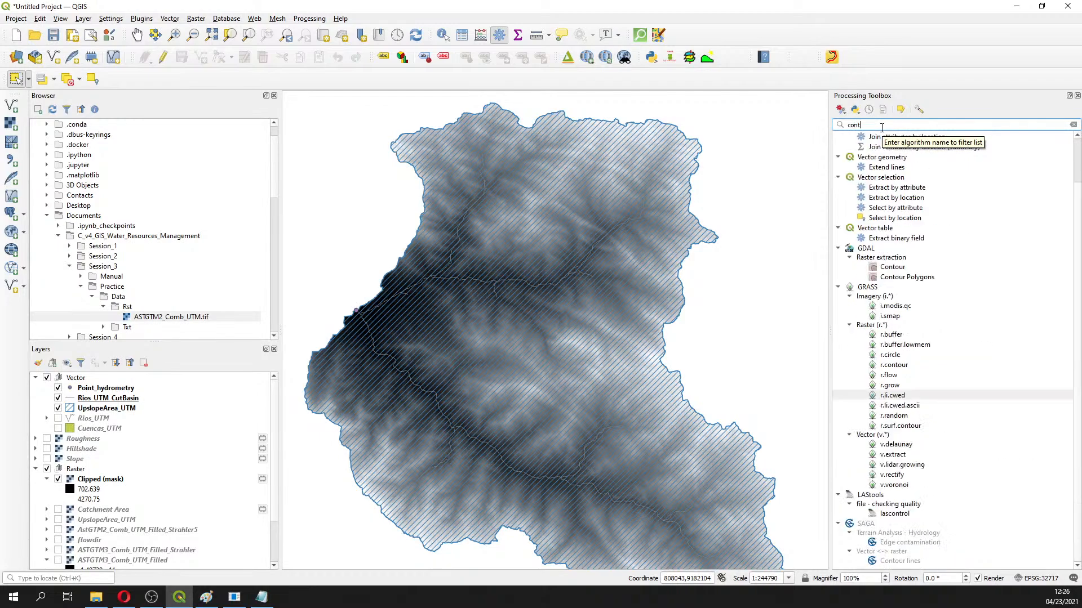
Open GDAL Contour on Clipped (mask) and set the contour interval to 100
double_click(893, 267)
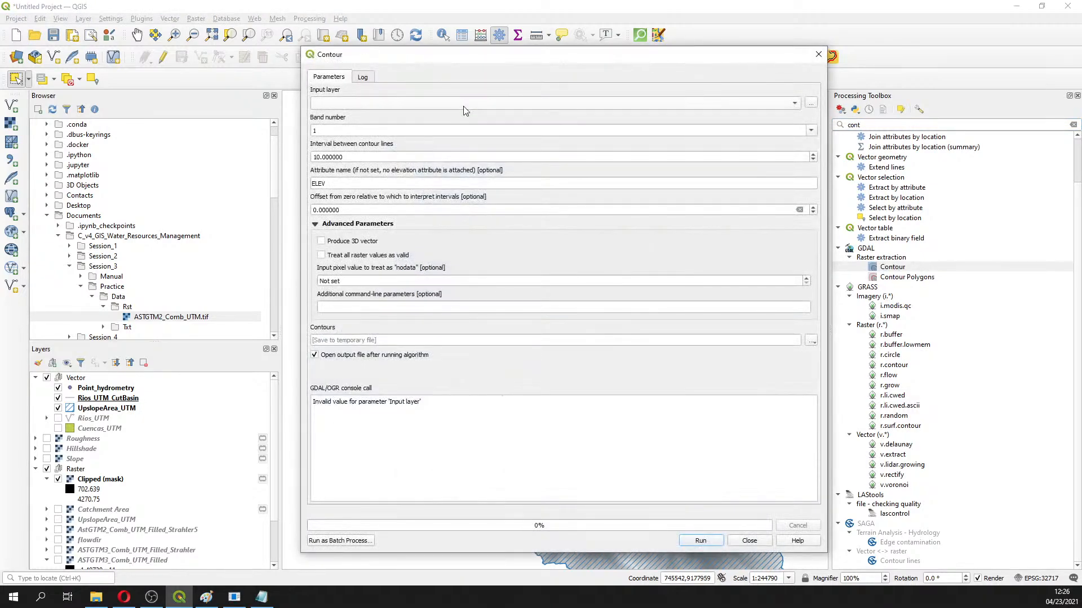
left_click(465, 107)
left_click(384, 159)
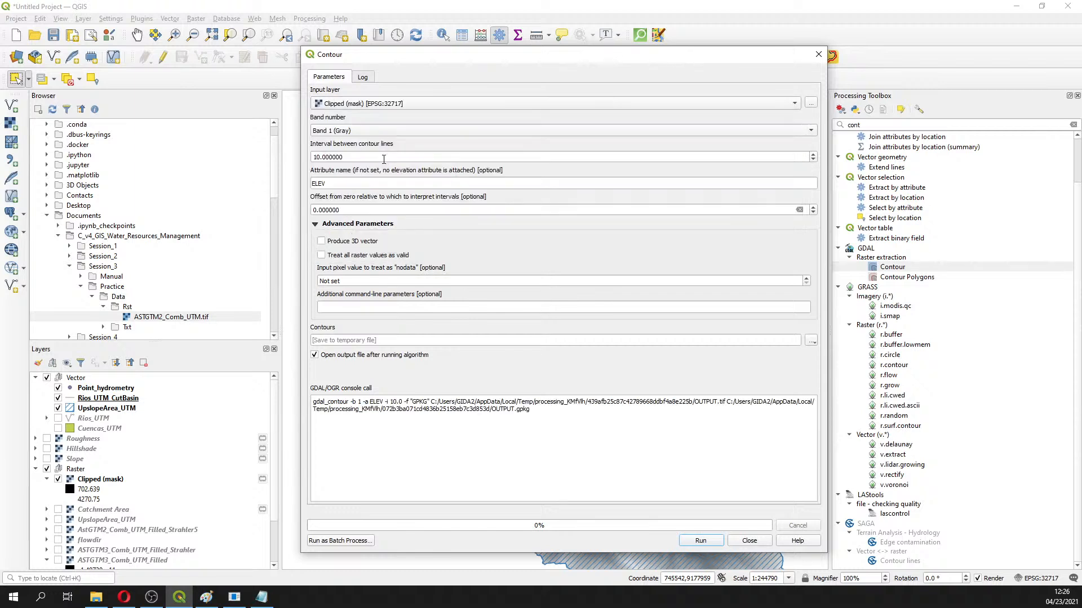
left_click(373, 158)
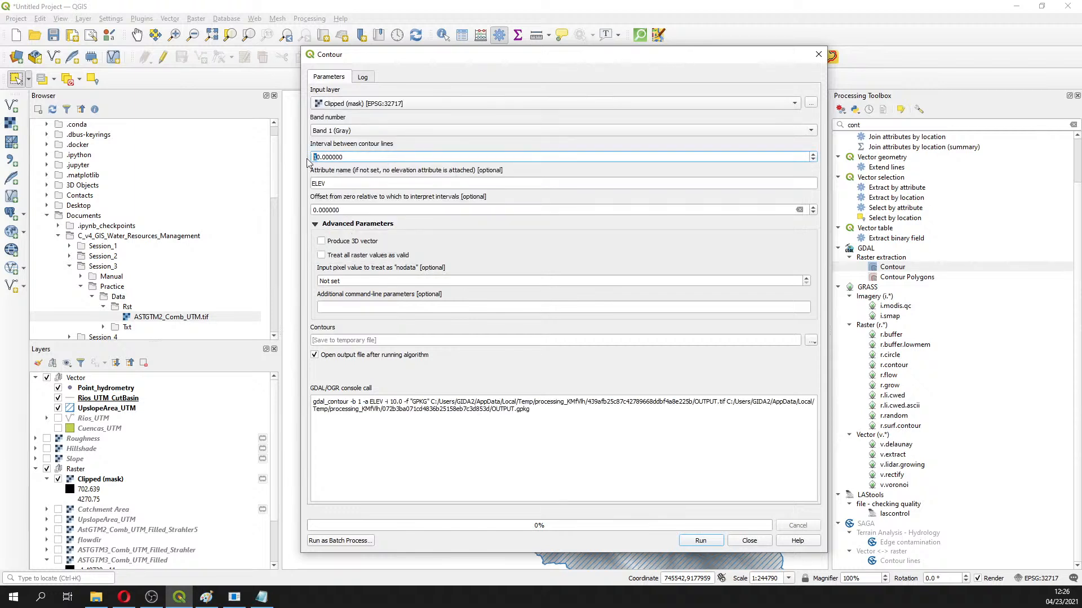
key("alt+Tab")
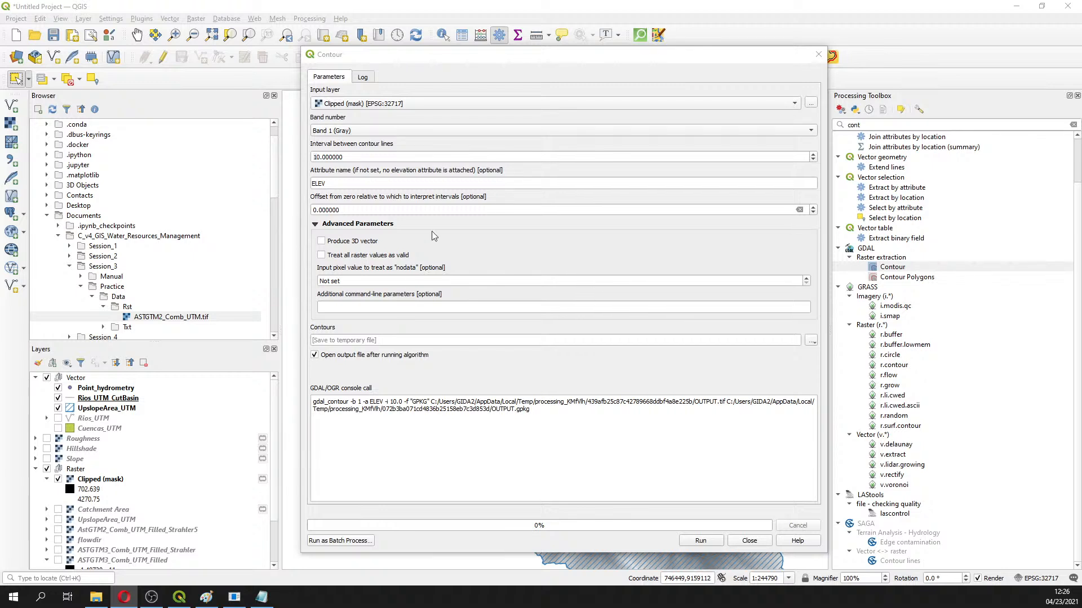
left_click(315, 157)
left_click_drag(320, 157, 316, 157)
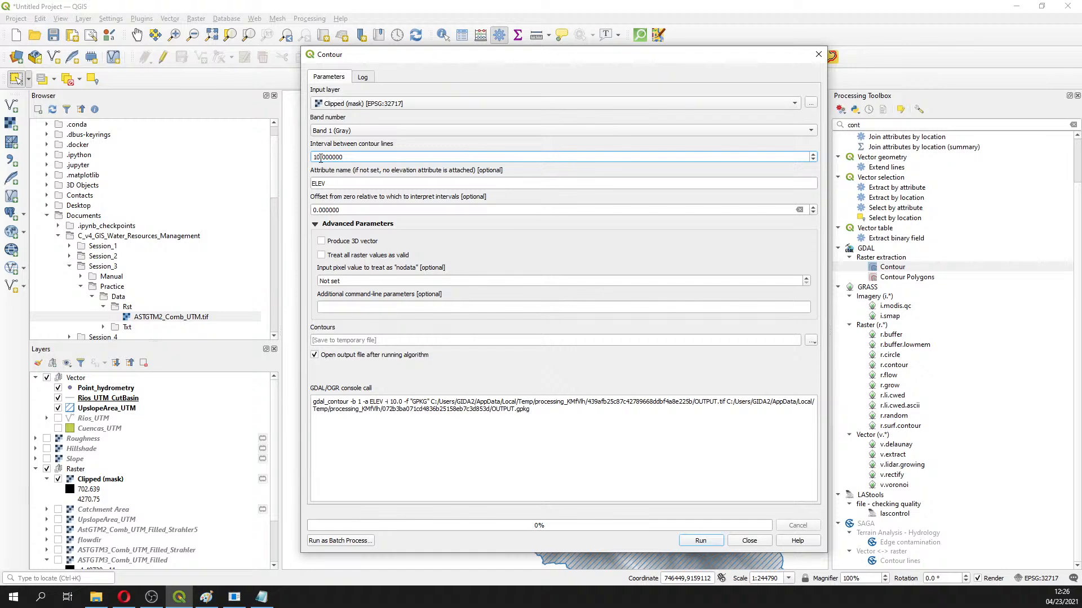
type("00")
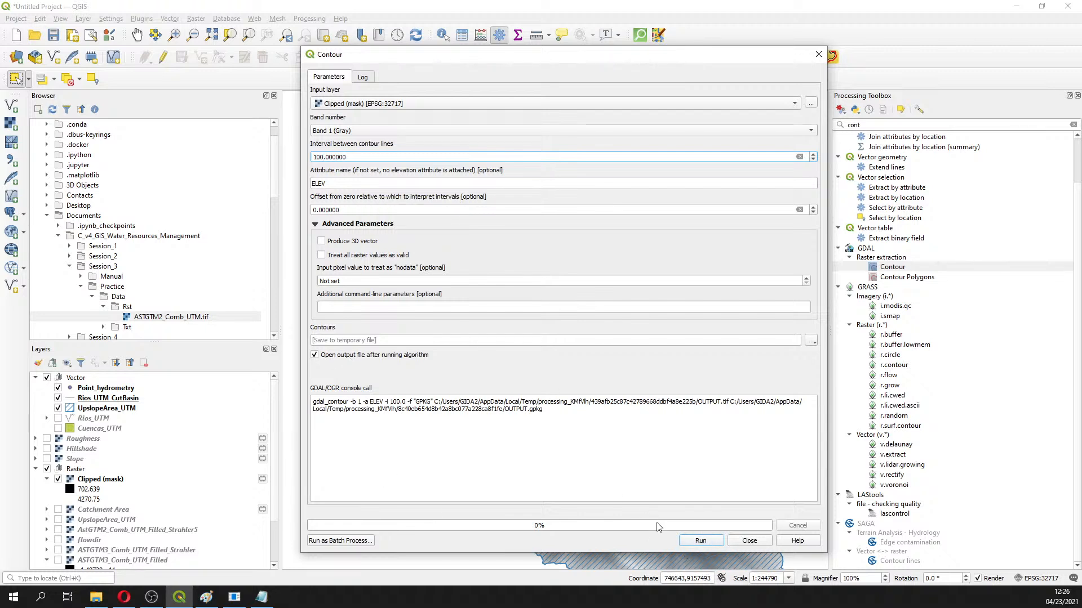
Save the contours to file as Contour_UTM.shp, run the extraction and move the dialog aside
left_click(811, 341)
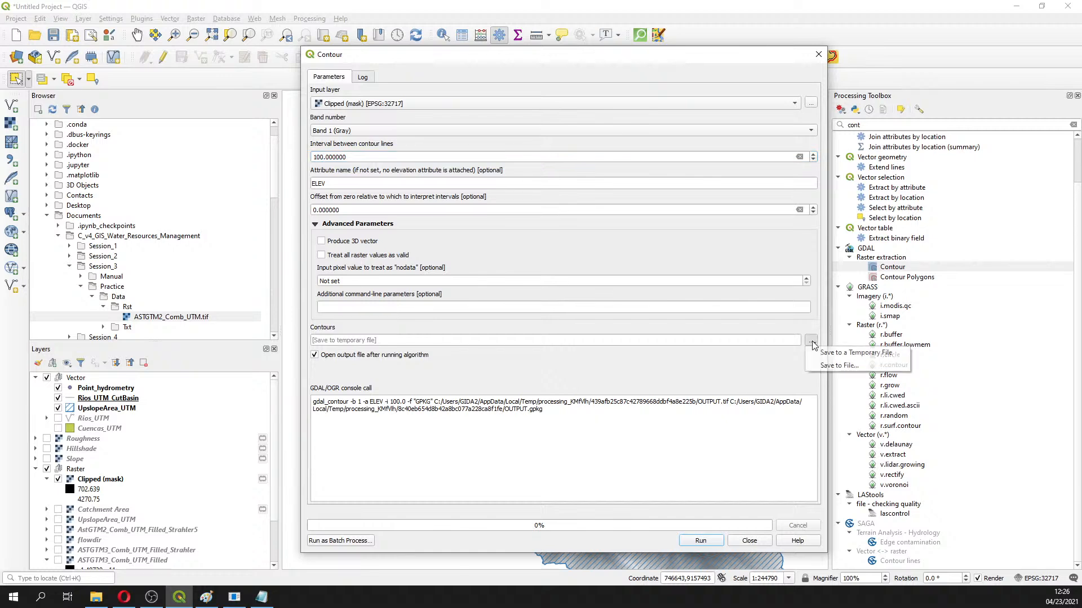
left_click(826, 366)
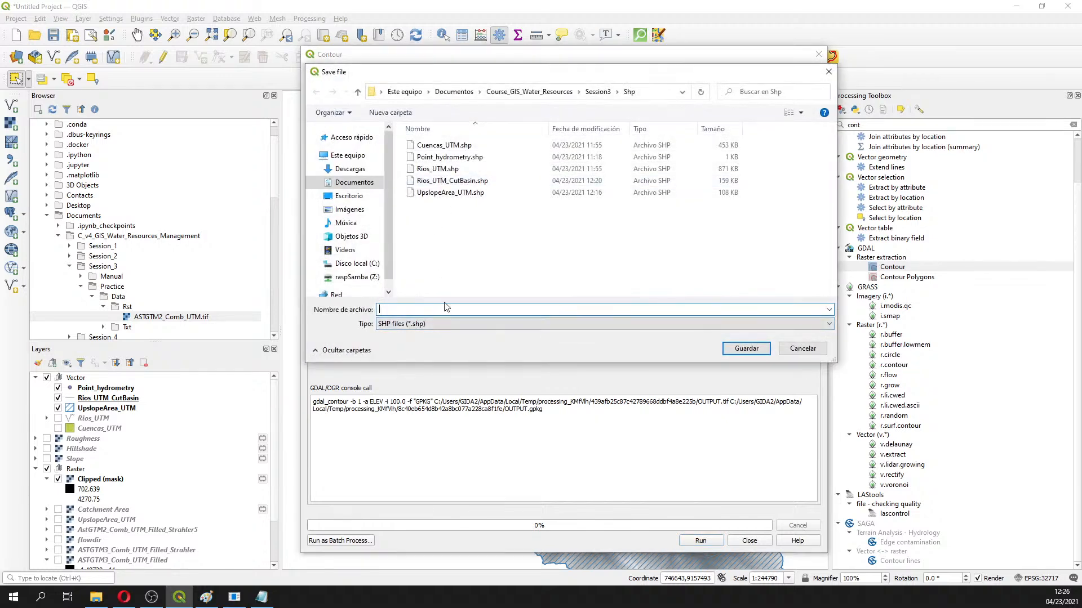
type("Contour_UTM")
key("Return")
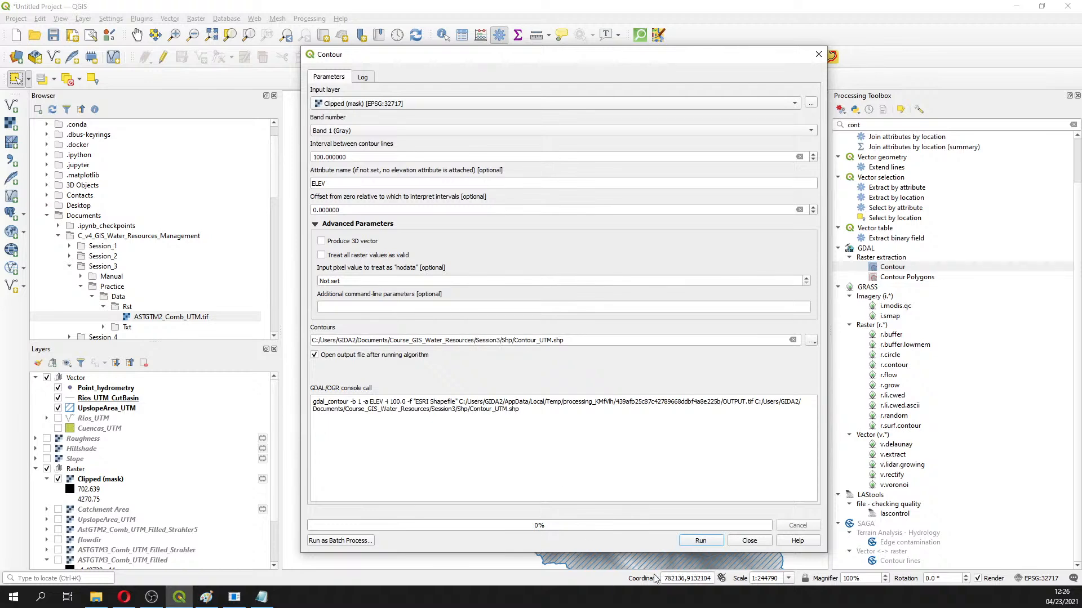
left_click(709, 543)
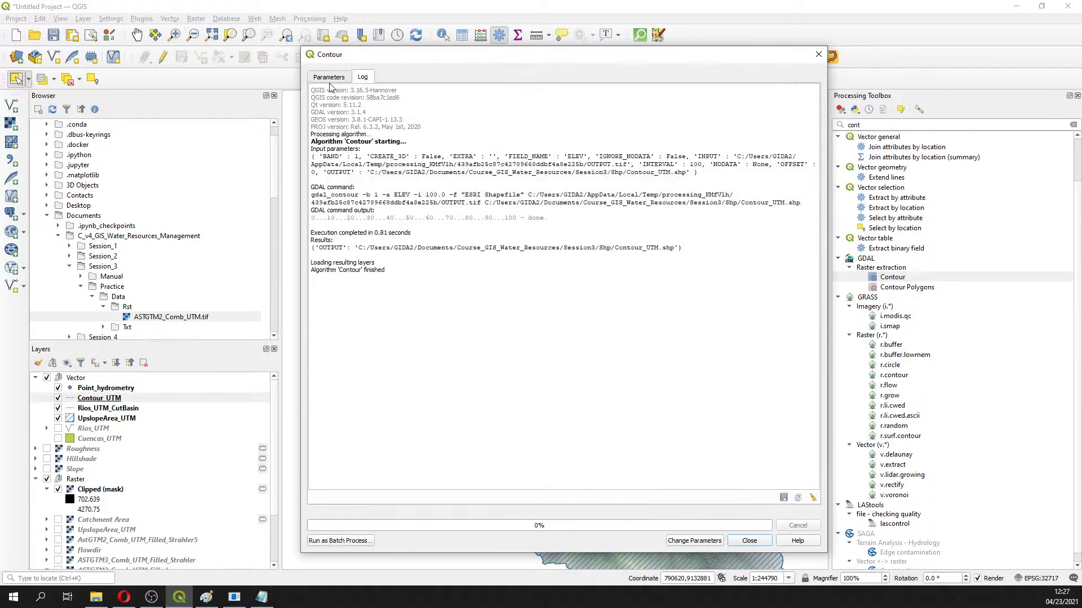
left_click(332, 78)
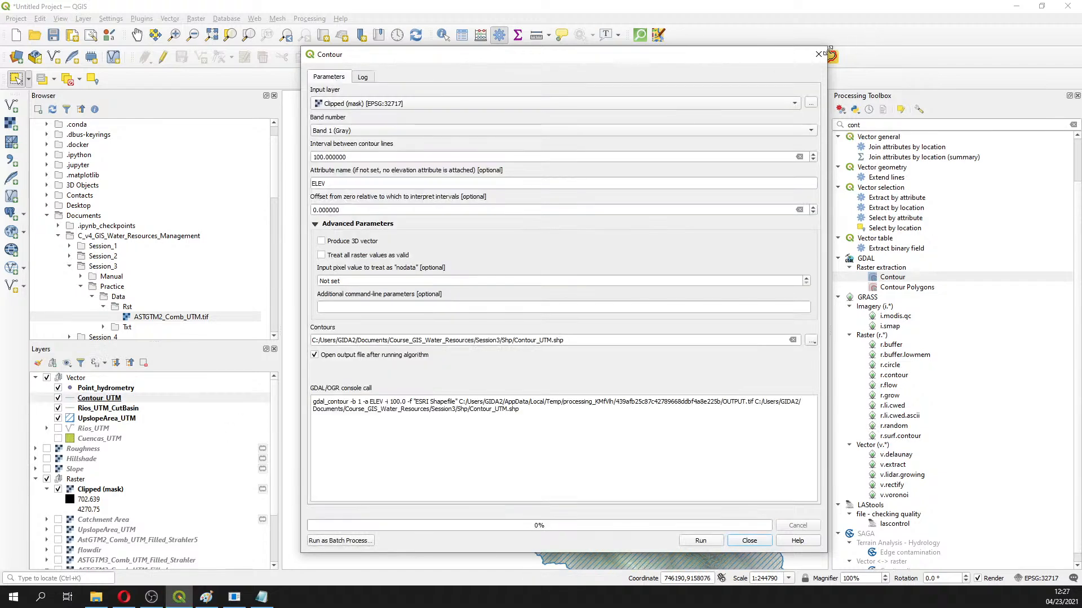
left_click_drag(778, 56, 1023, 108)
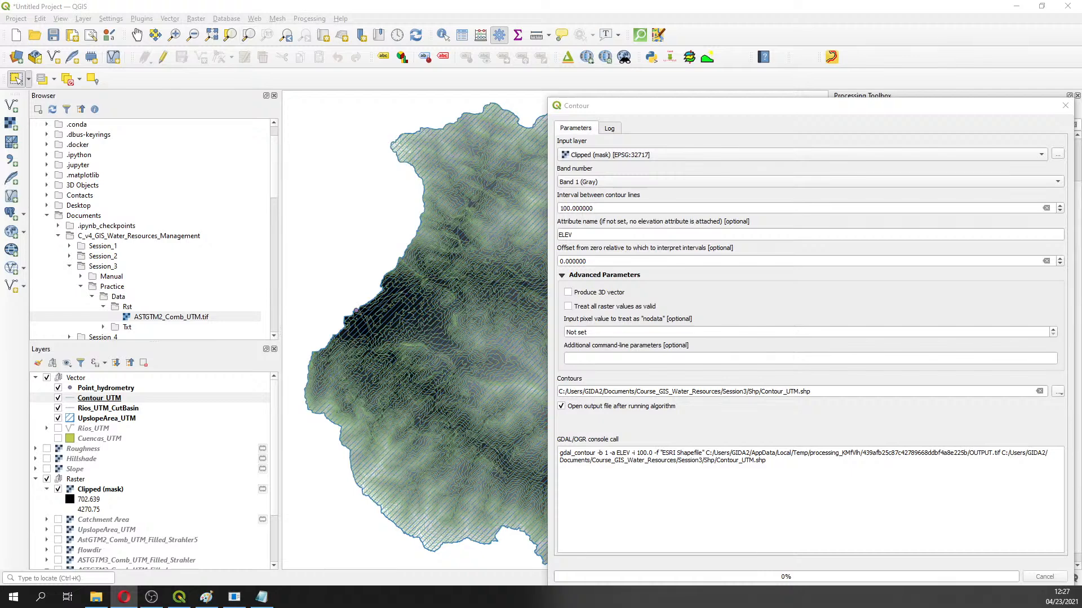
Open Exercise5_Statistic from C_v4_GIS_Water_Resources_Management > Session_3 > Manual in Opera, then minimize Explorer
key("alt+Tab")
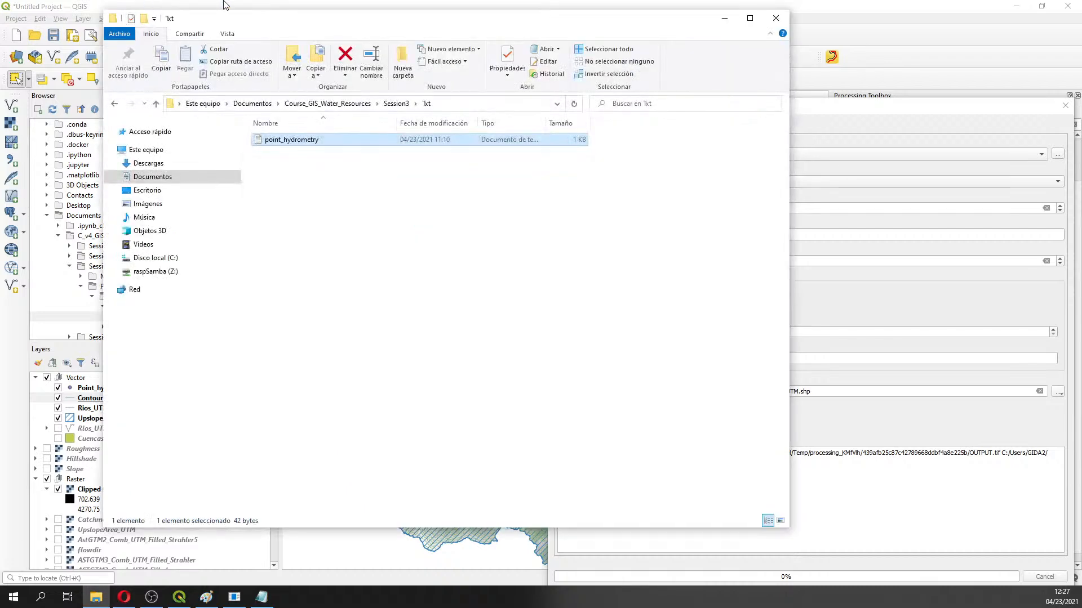
left_click(252, 103)
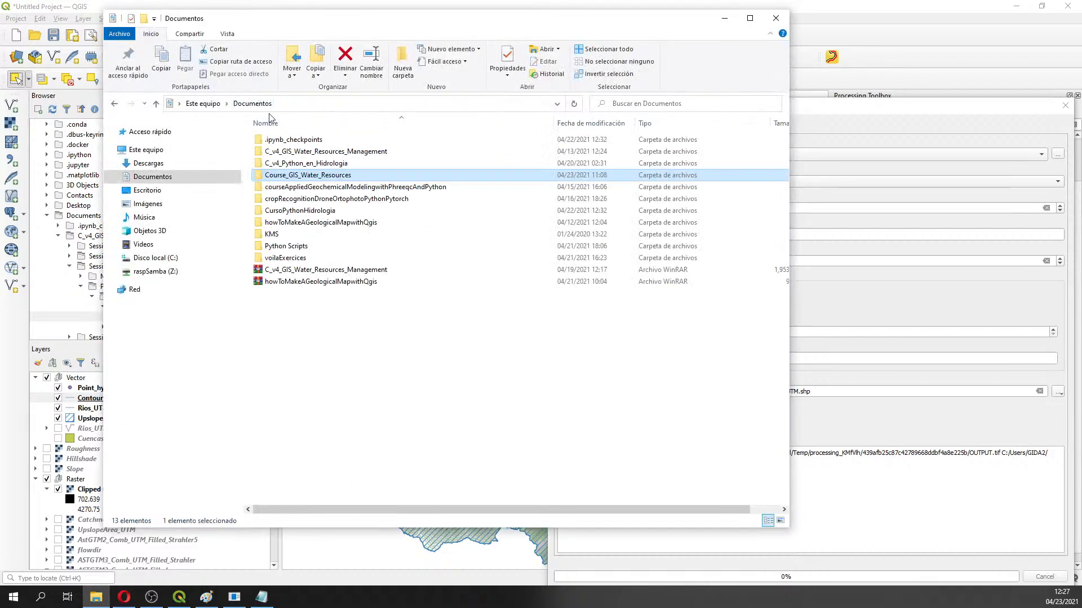
double_click(291, 151)
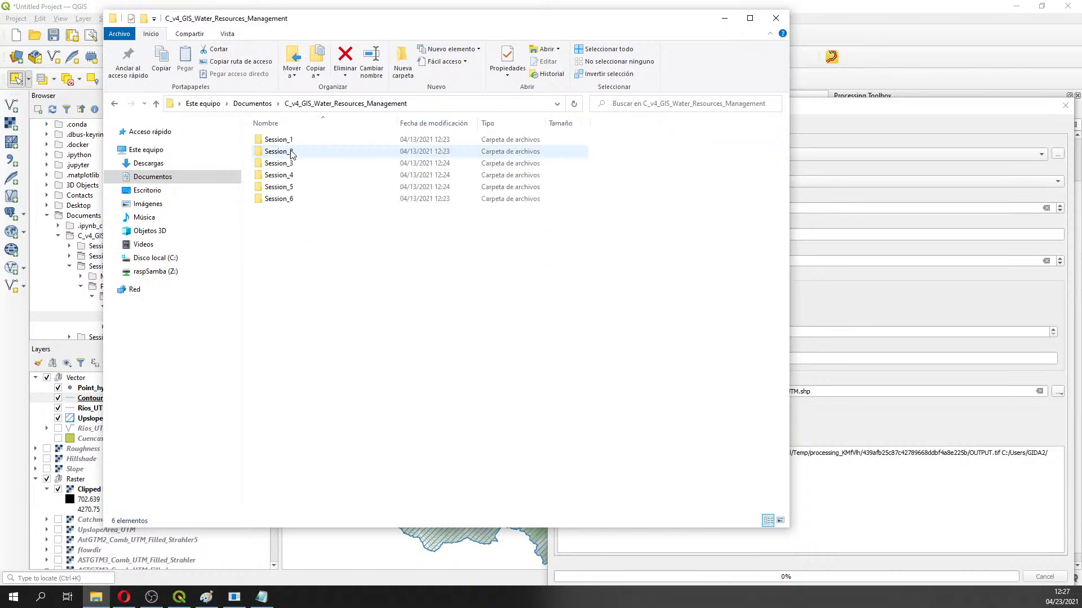
left_click(289, 165)
double_click(288, 164)
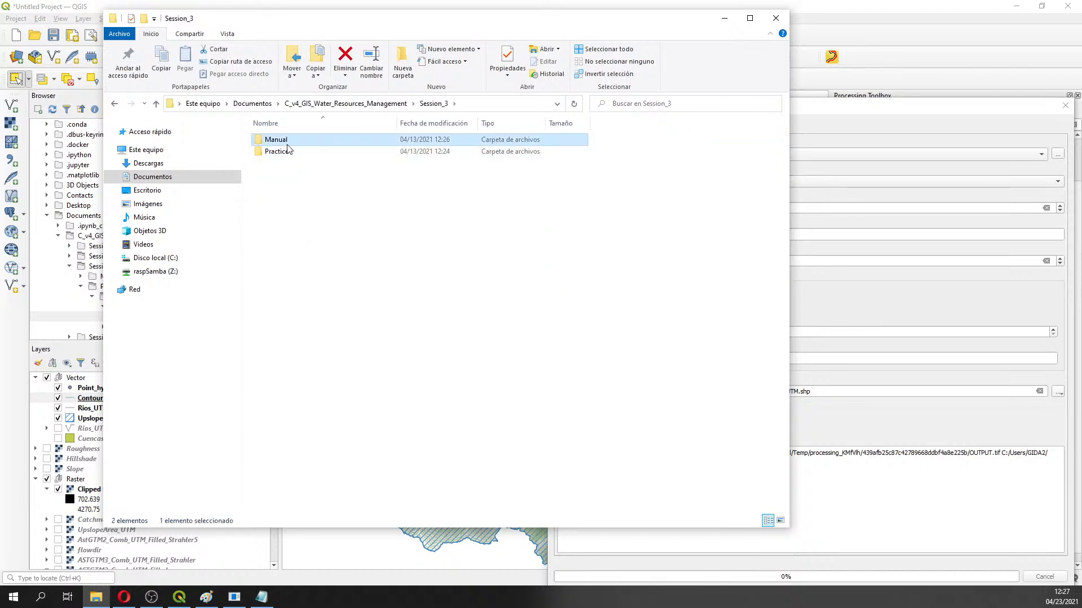
double_click(287, 141)
left_click(288, 154)
right_click(288, 151)
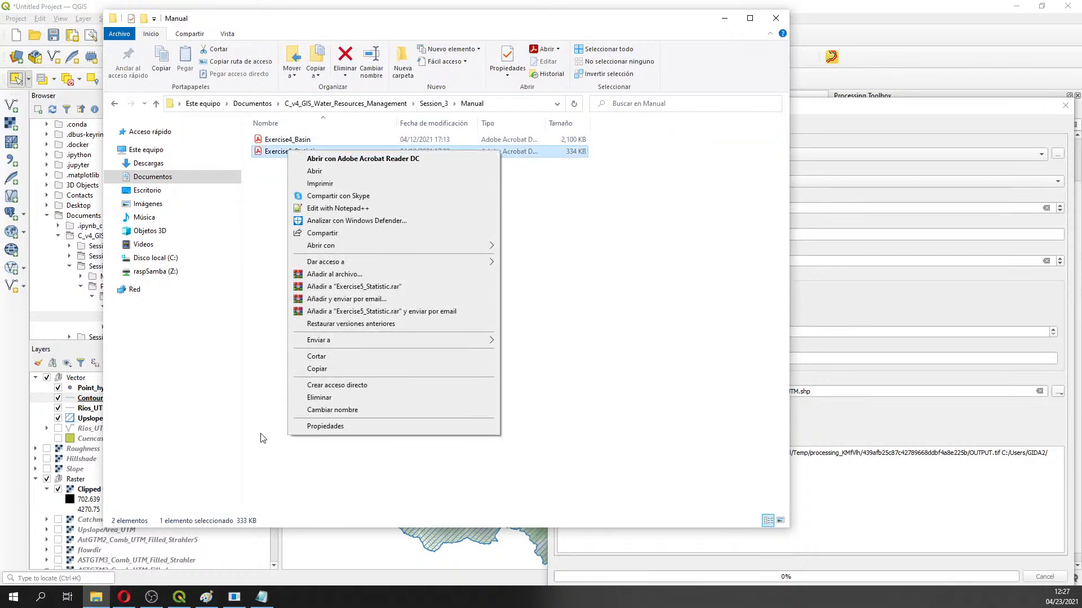
mouse_move(394, 247)
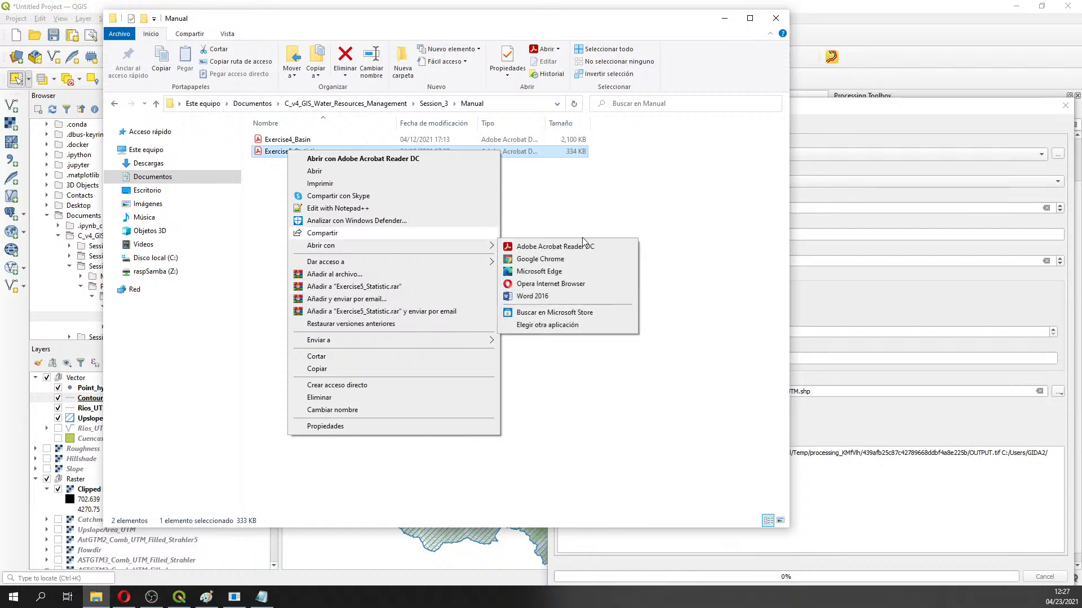
left_click(555, 283)
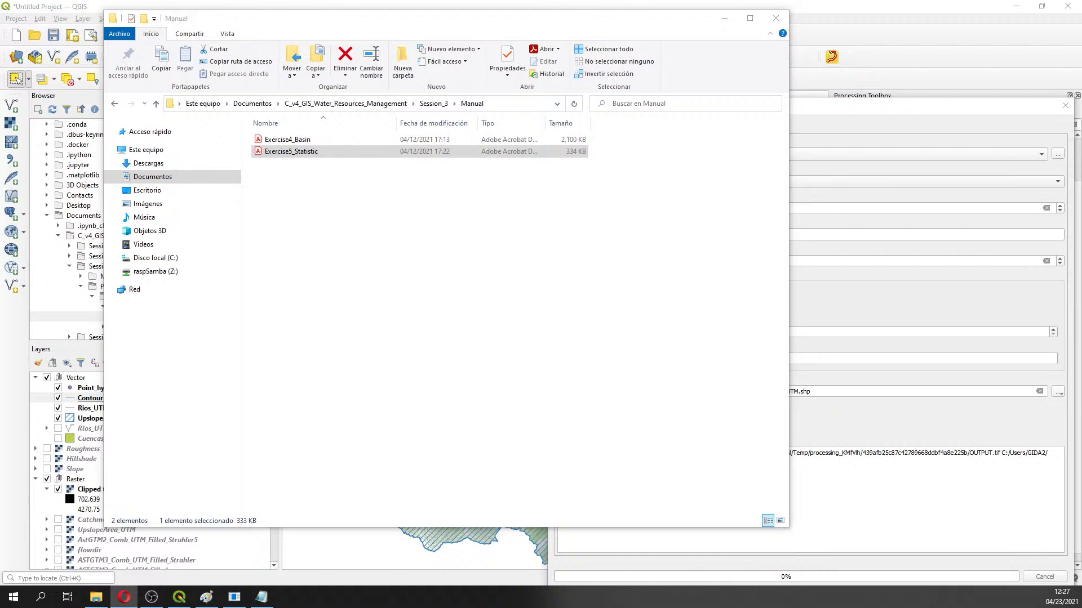
left_click(725, 18)
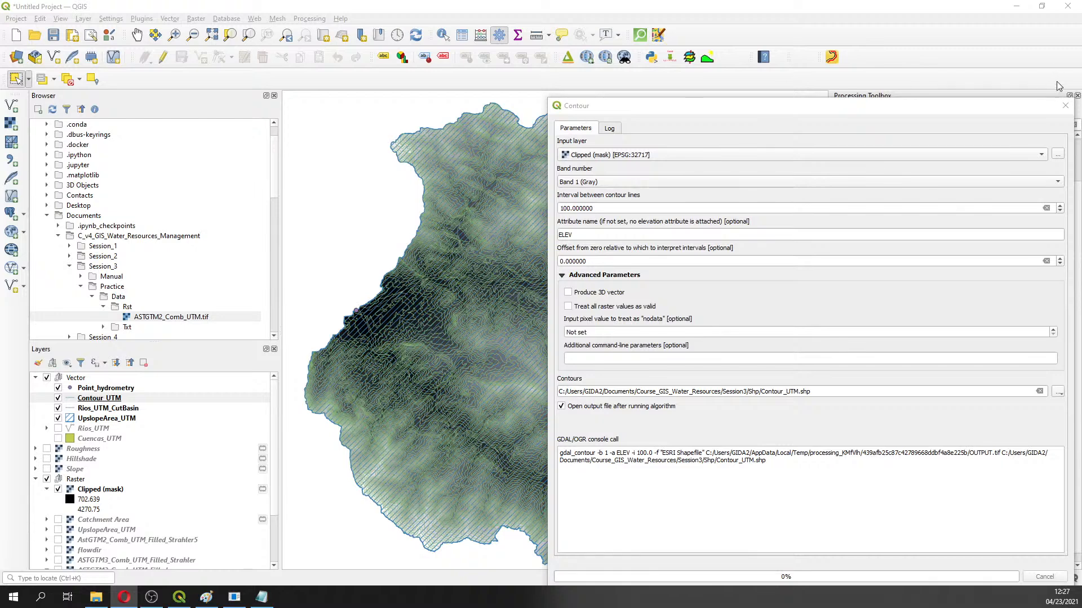
Close the Contour dialog, create a Qgis folder in Session3 and save the project there as Part1
left_click(1065, 105)
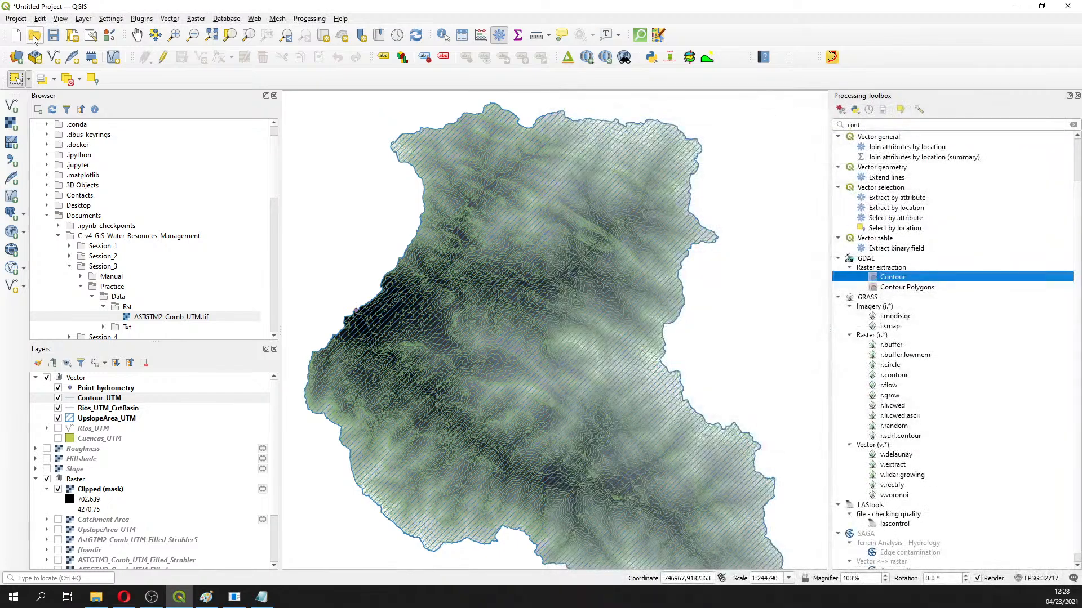
left_click(53, 35)
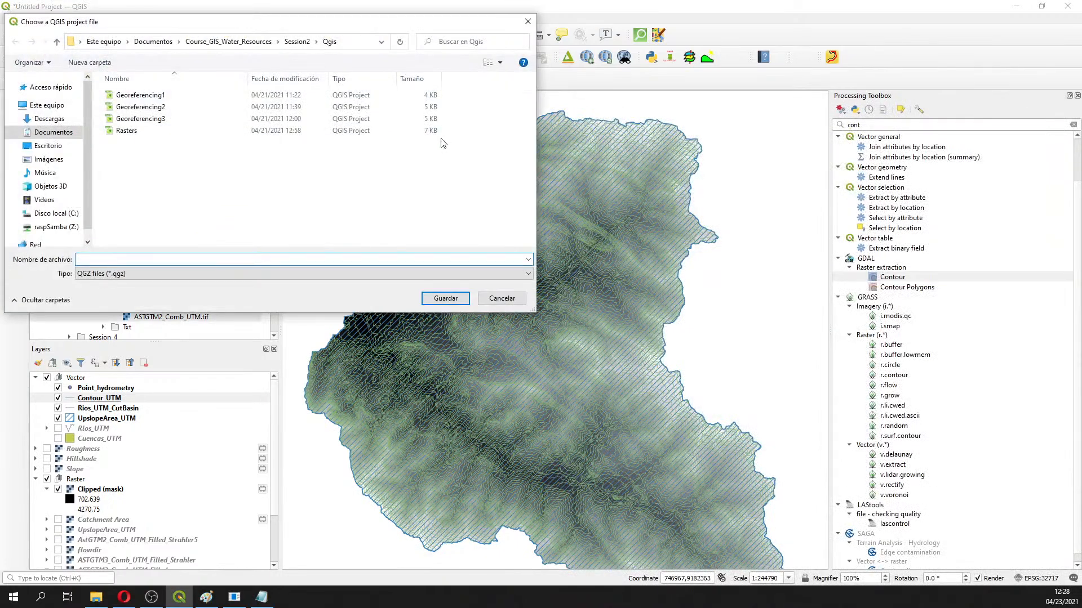
left_click(242, 42)
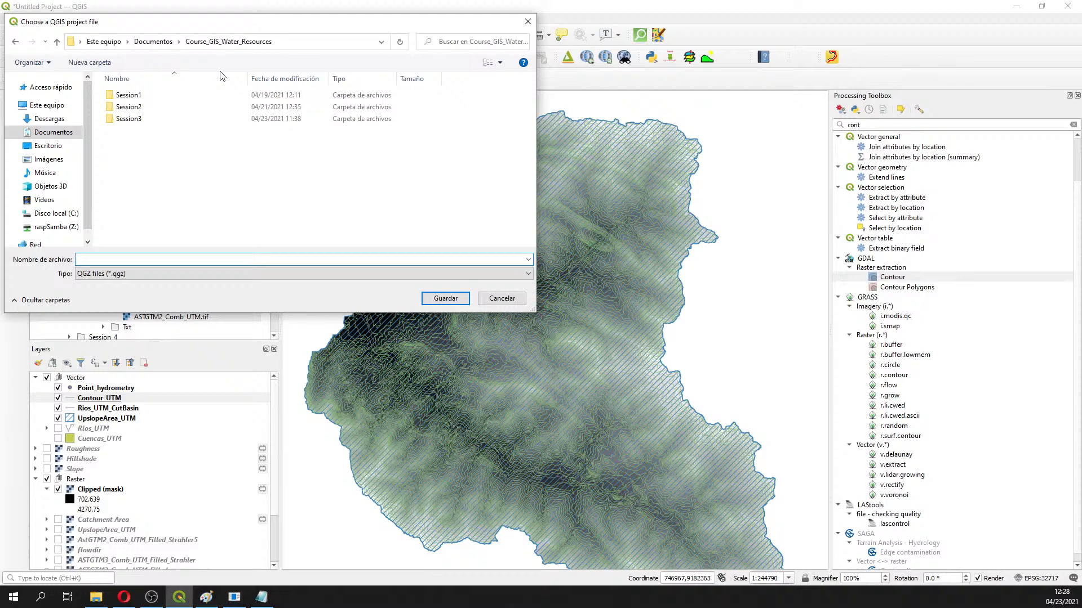
double_click(144, 118)
right_click(159, 151)
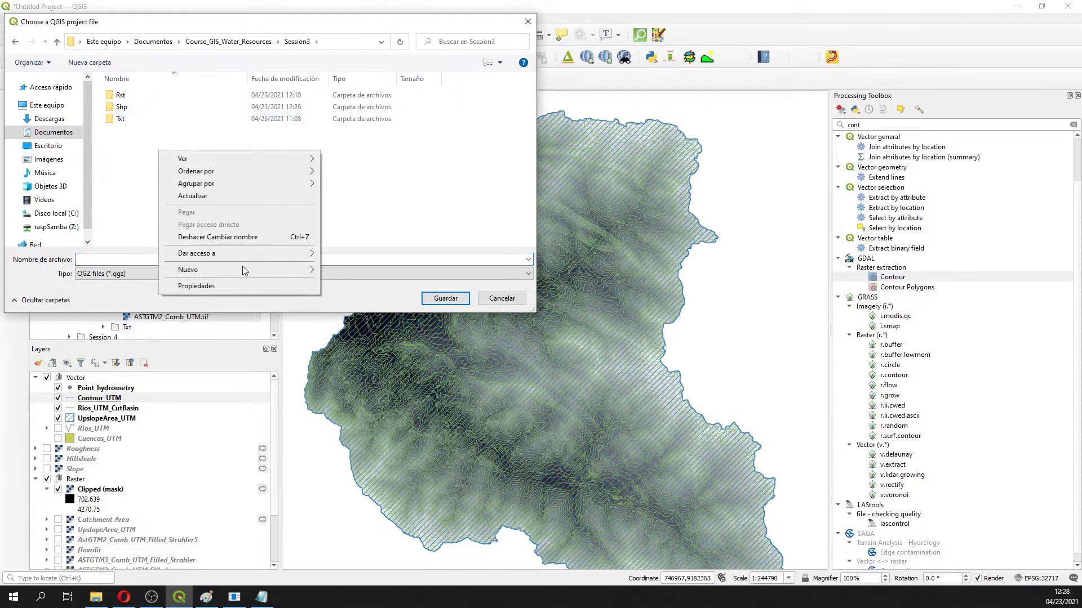
mouse_move(243, 268)
left_click(344, 272)
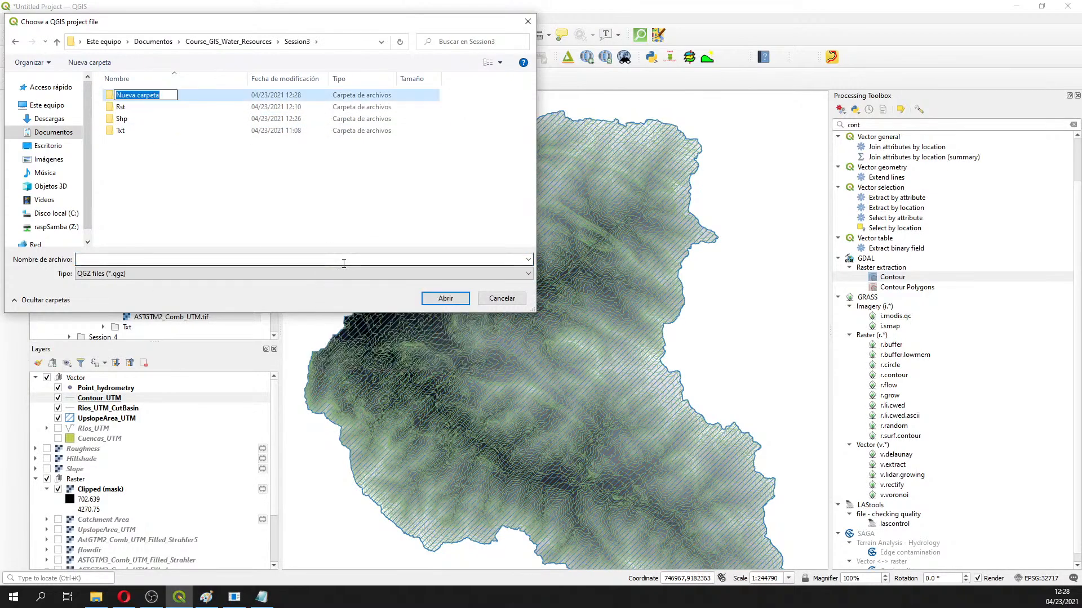
type("Qgis")
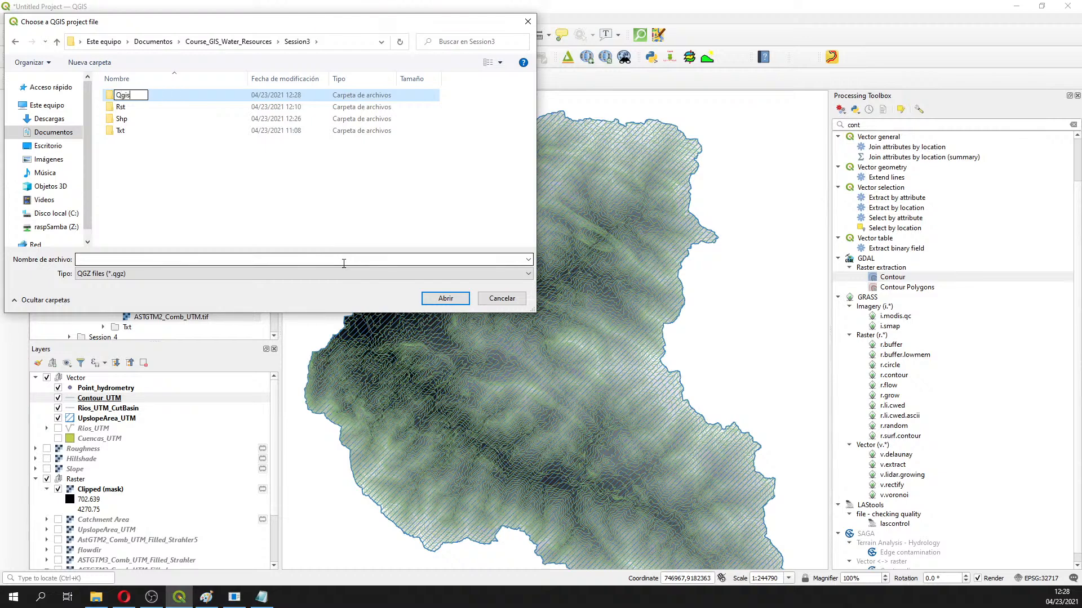
key("Return")
key("Return")
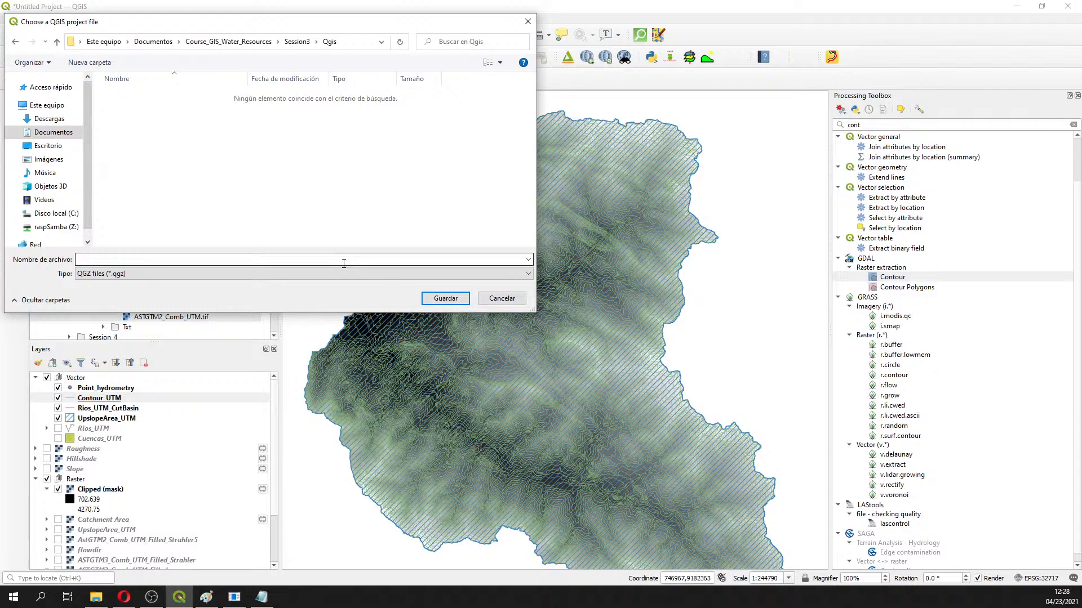
left_click(344, 263)
type("Part1")
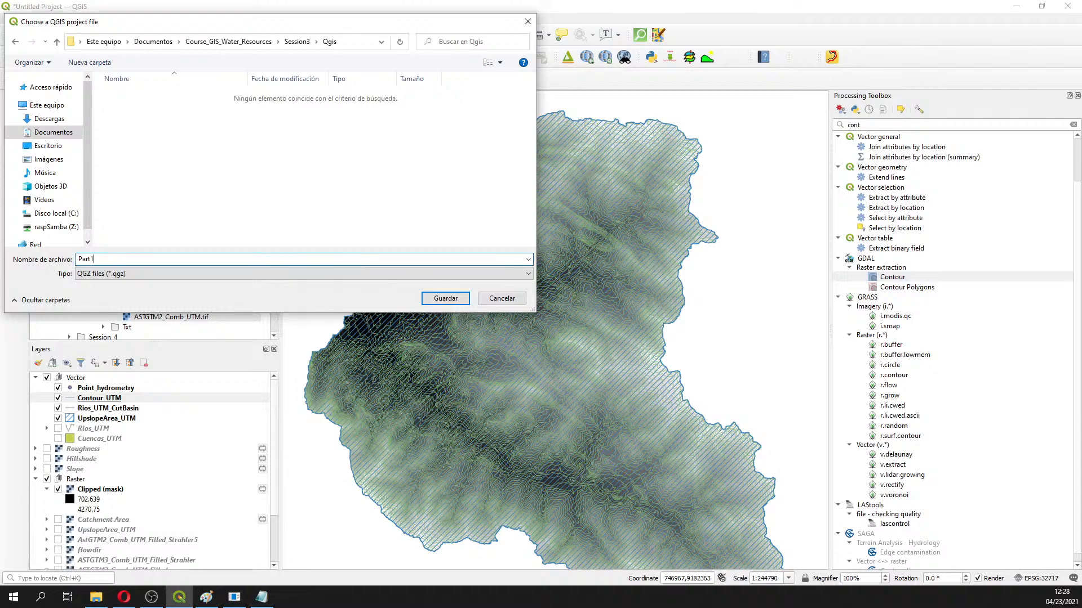
key("Return")
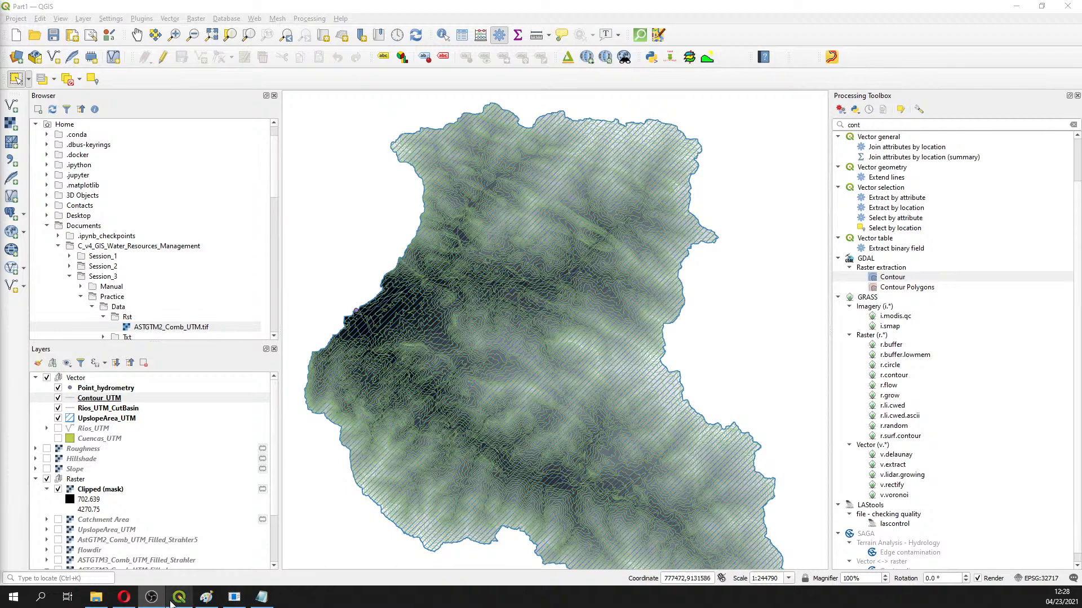
Overwrite the point_hydrometry note with '10 min pause' and '7:38 amsterdam time', zoomed to 270%
left_click(261, 597)
key("ctrl+a")
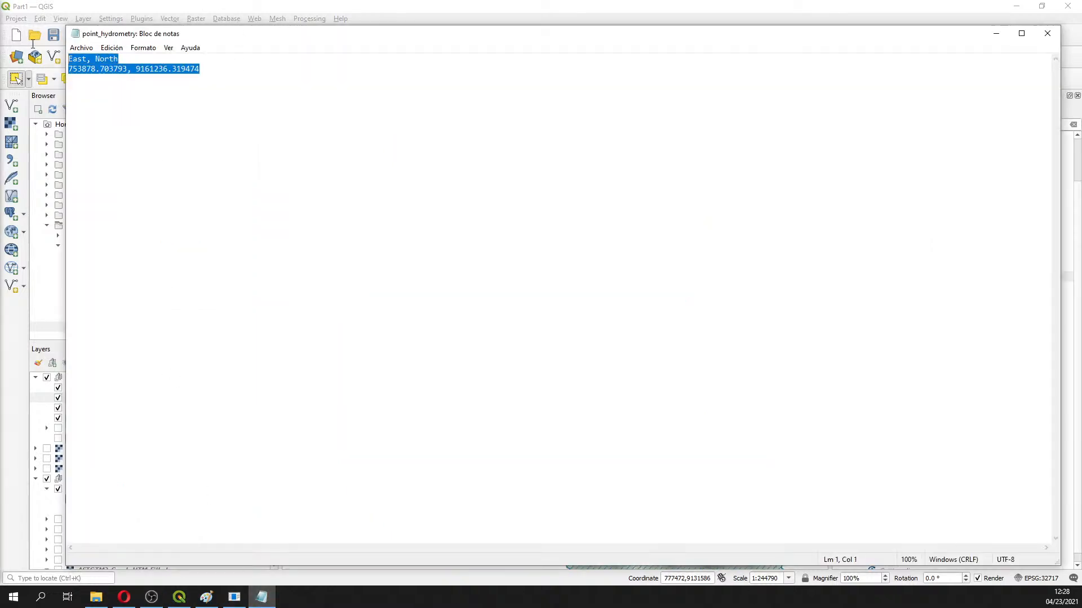
type("10 ")
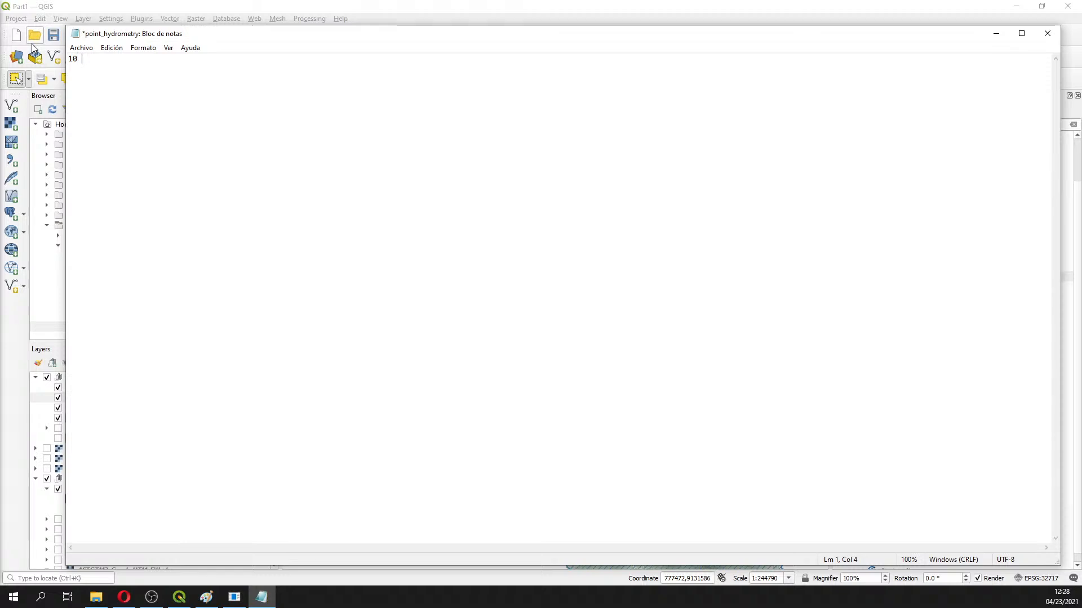
type("min pause ")
type("7")
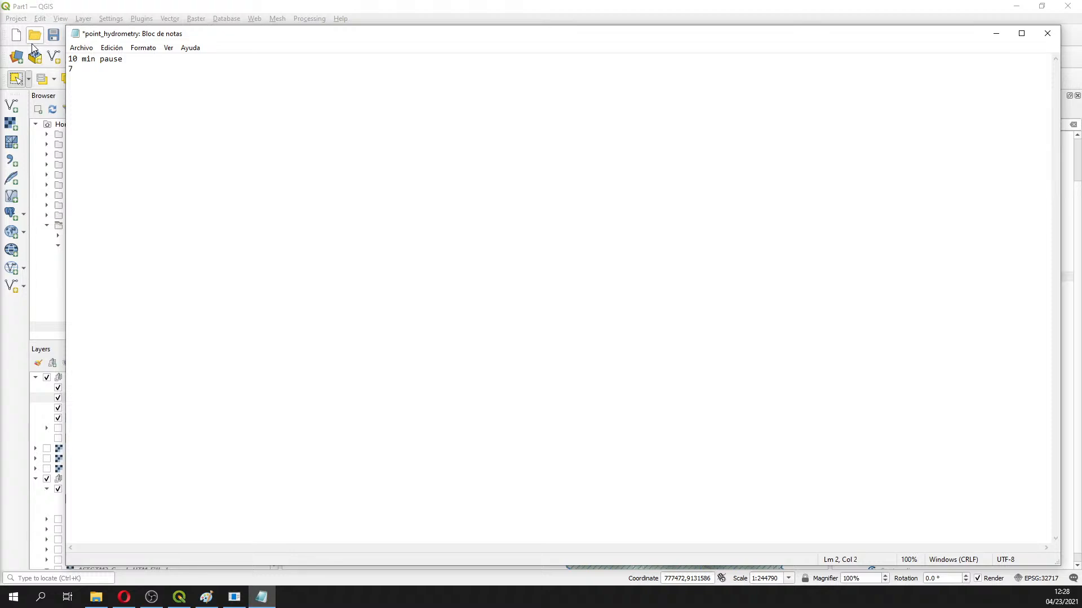
type(":38 amsterda")
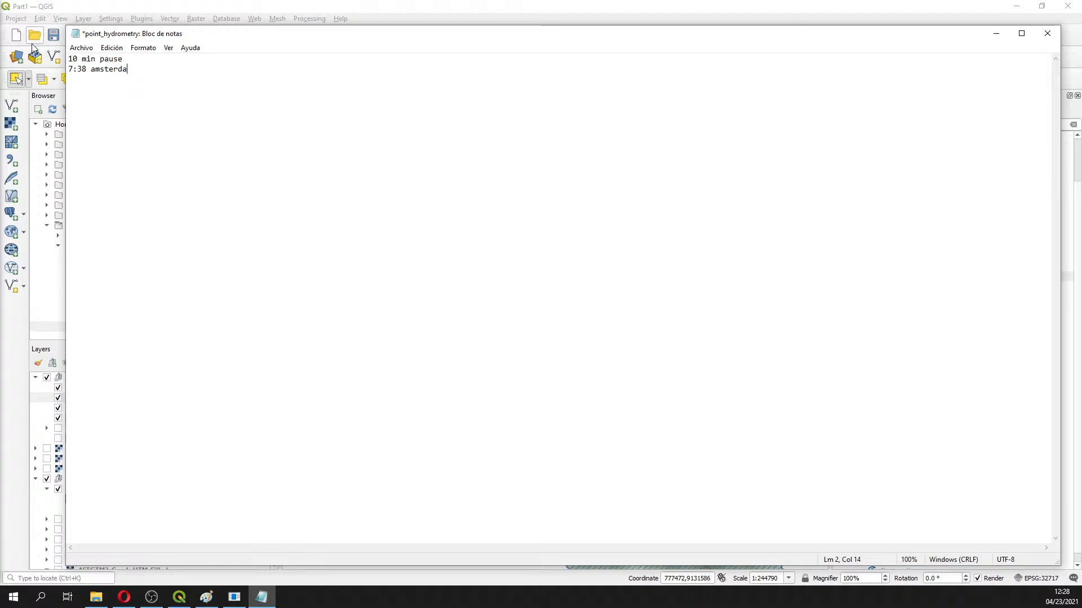
type("m time")
scroll(302, 287, "up", 17, "ctrl")
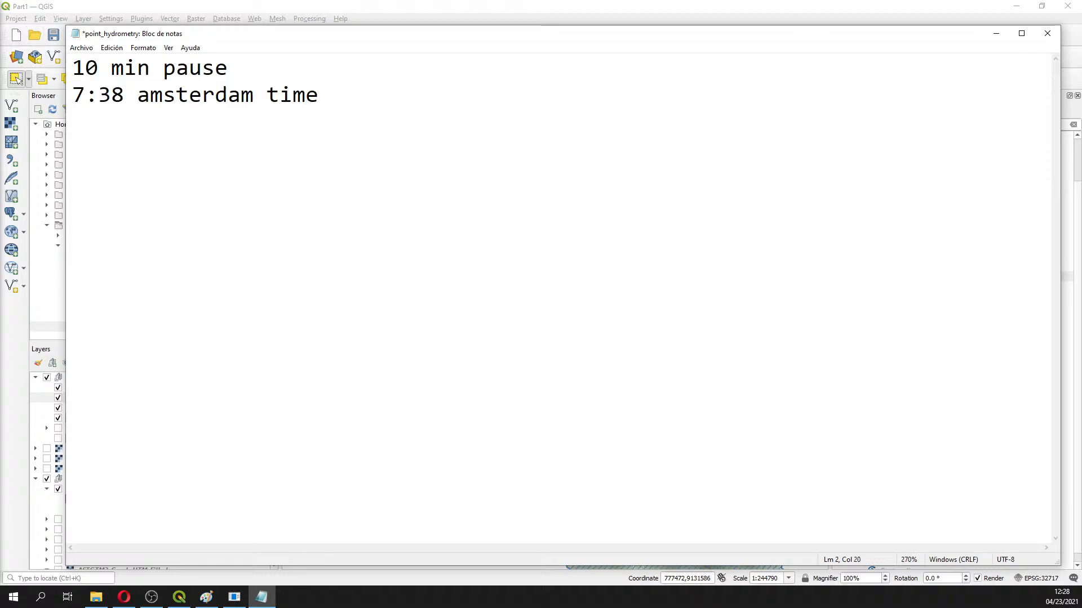
key("alt+Tab")
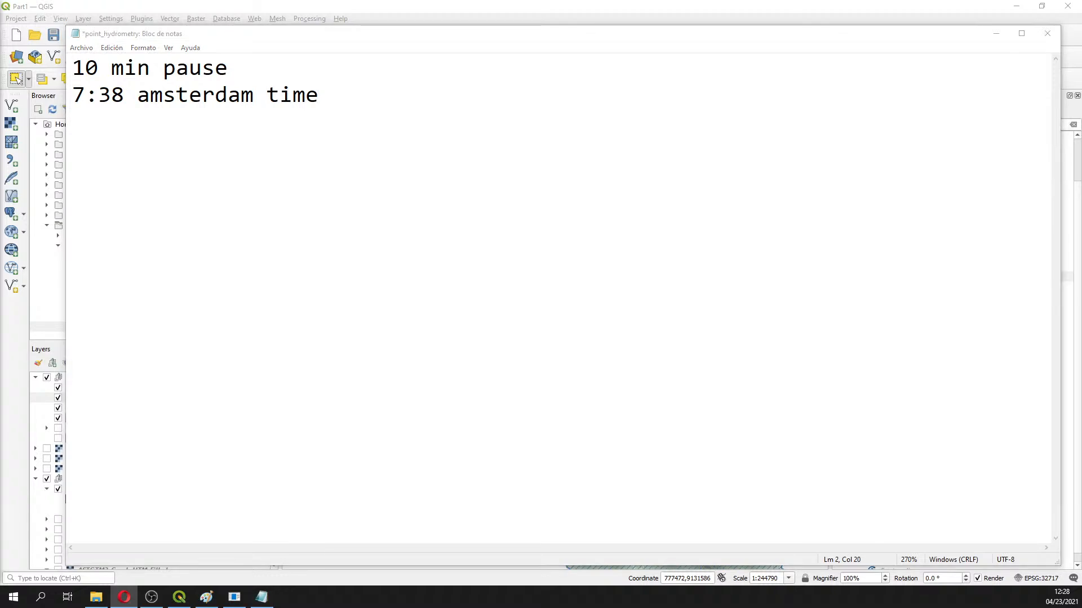
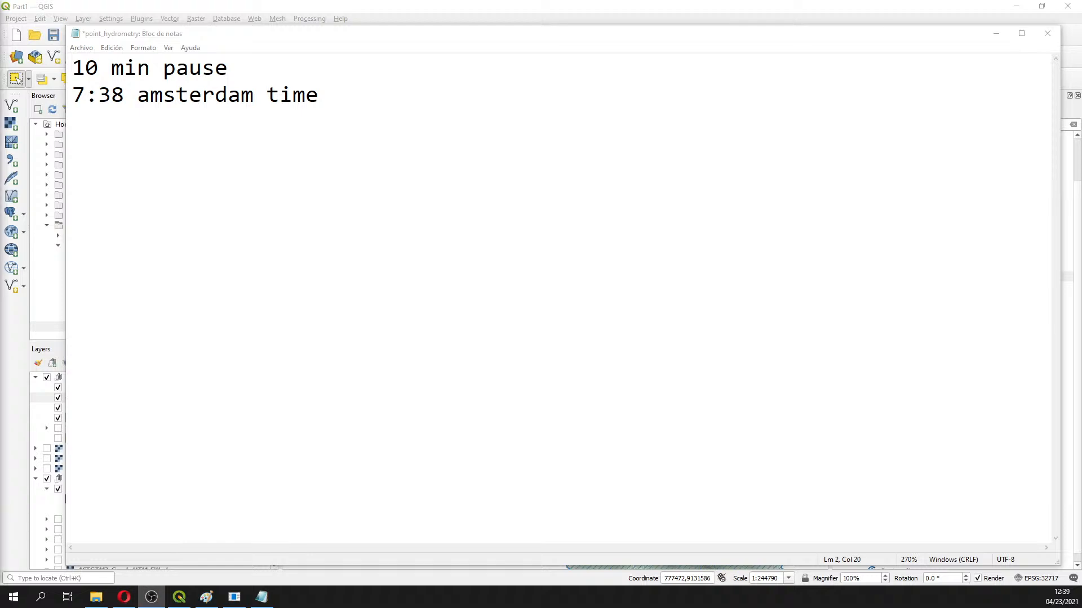
Close the pause note without saving and start a new QGIS project, discarding the temporary layers
left_click(1047, 33)
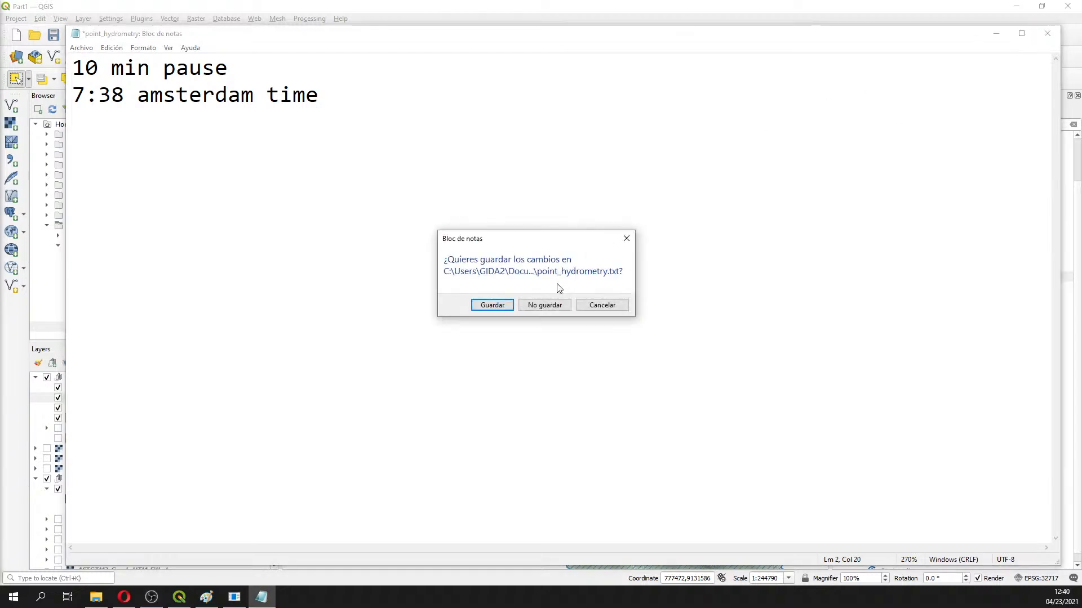
left_click(545, 305)
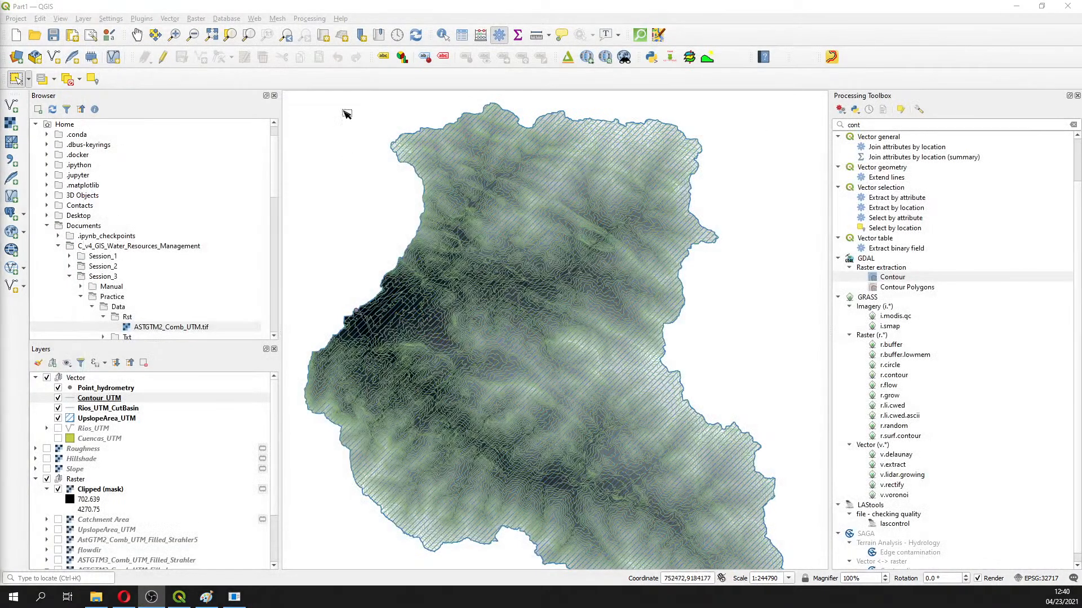
left_click(16, 35)
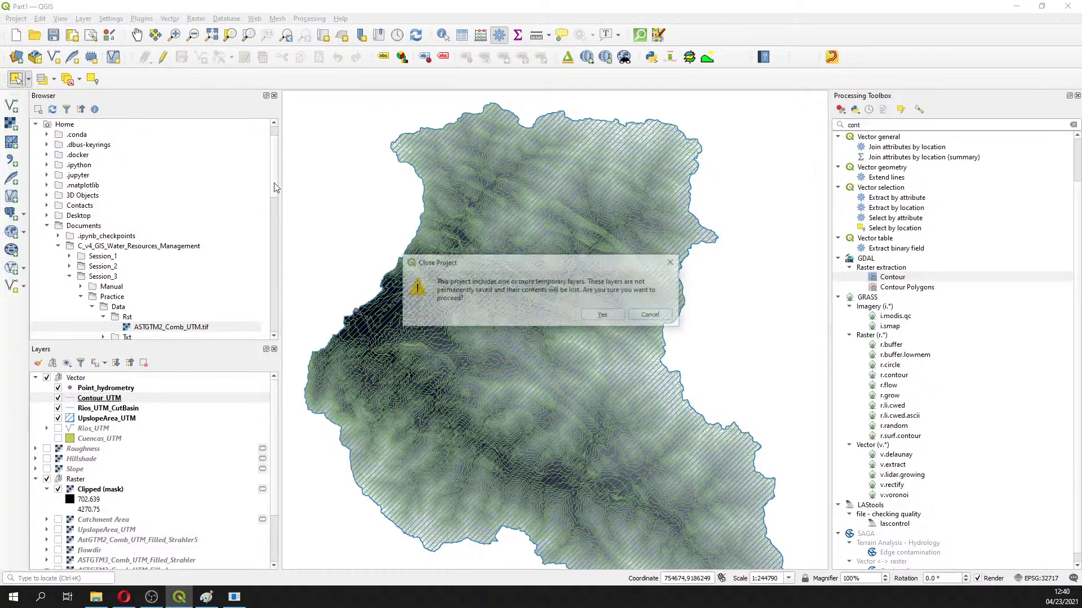
left_click(602, 315)
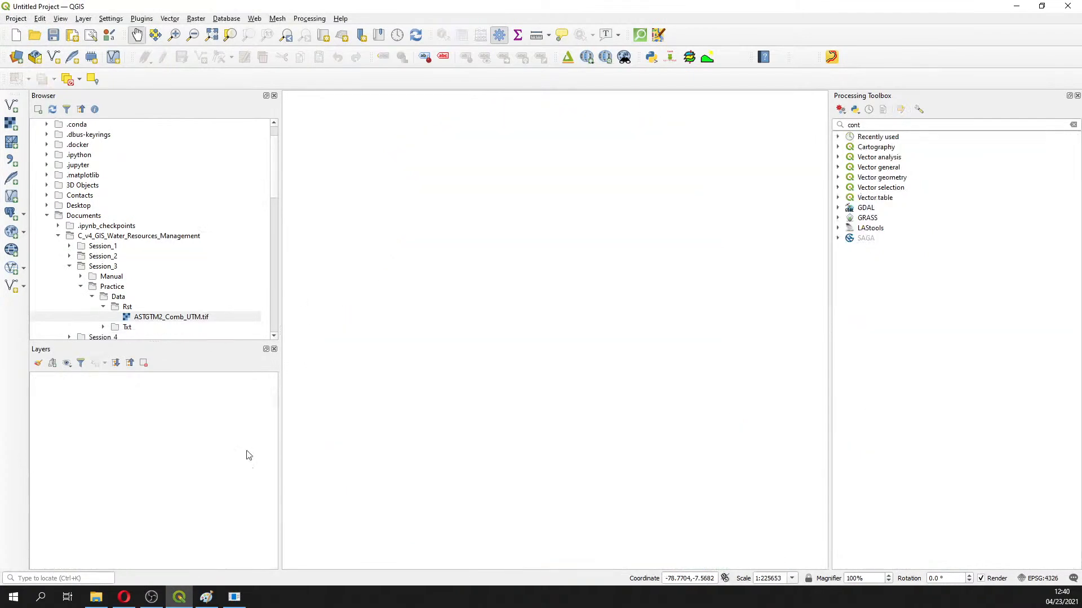
Browse the QGIS Browser panel to locate the Course_GIS_Water_Resources folder
key("alt+Tab")
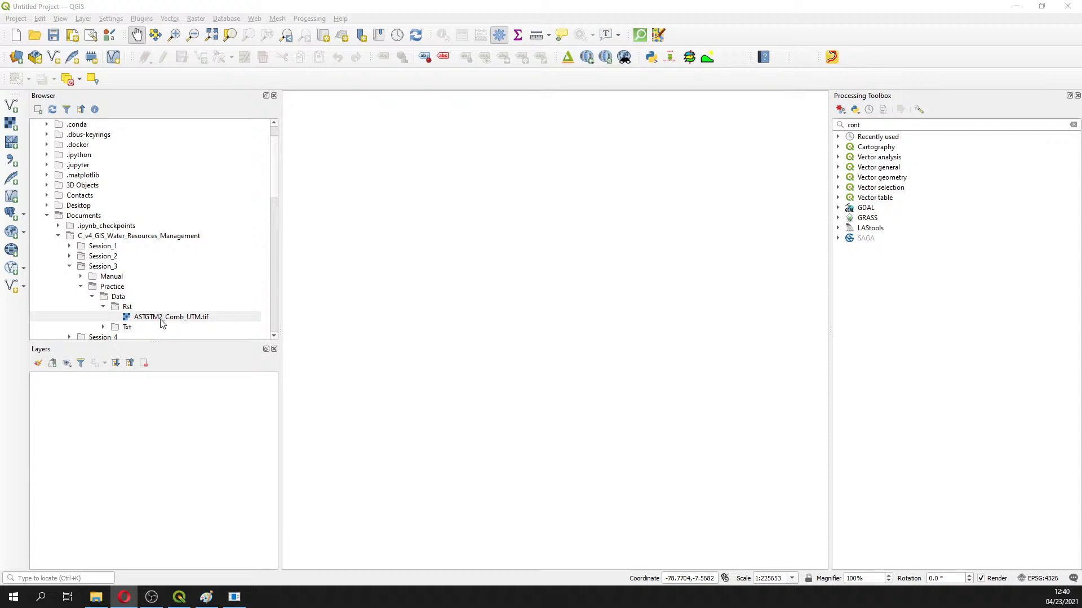
scroll(162, 323, "down", 2)
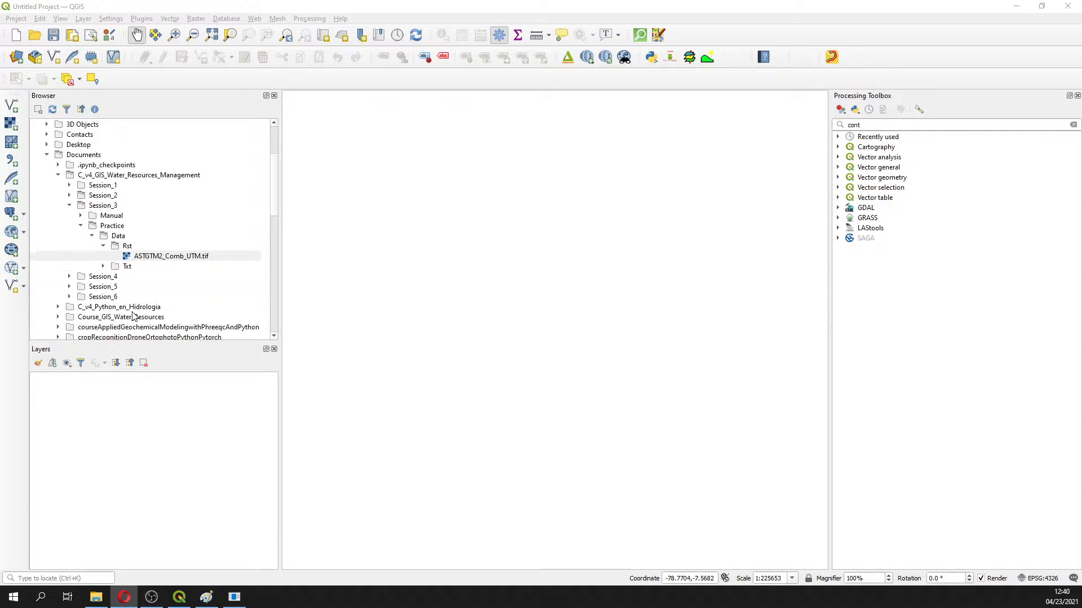
scroll(75, 283, "down", 1)
left_click(58, 277)
scroll(93, 297, "down", 2)
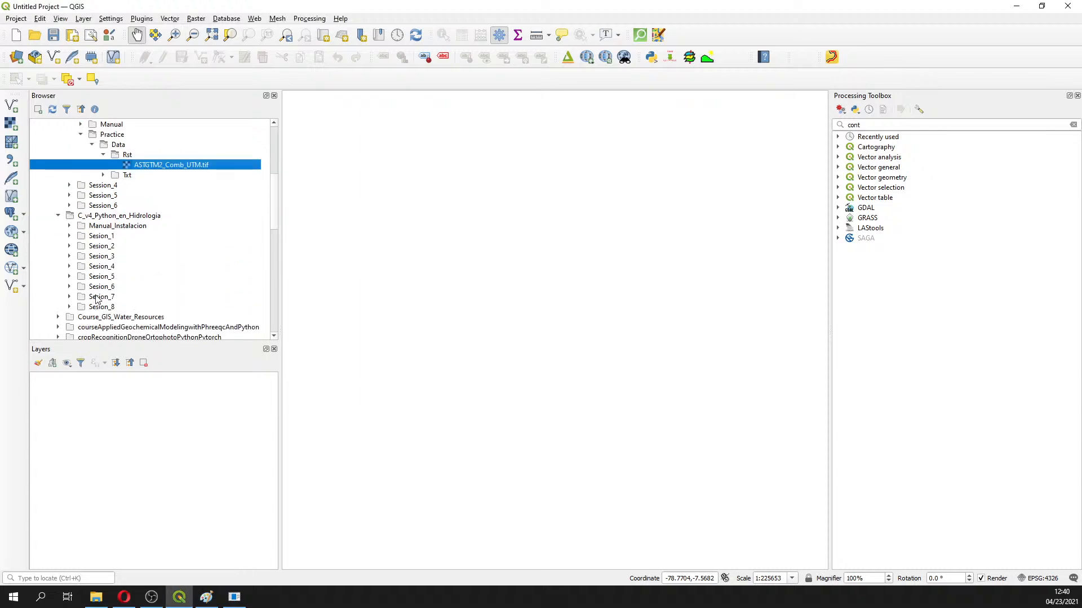
left_click(58, 216)
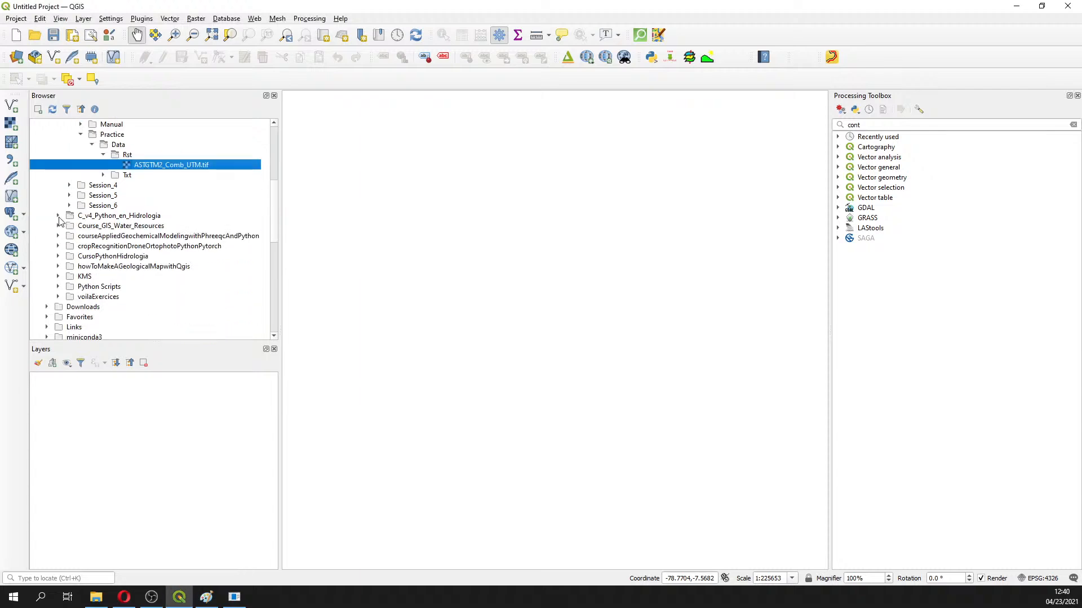
scroll(59, 221, "up", 3)
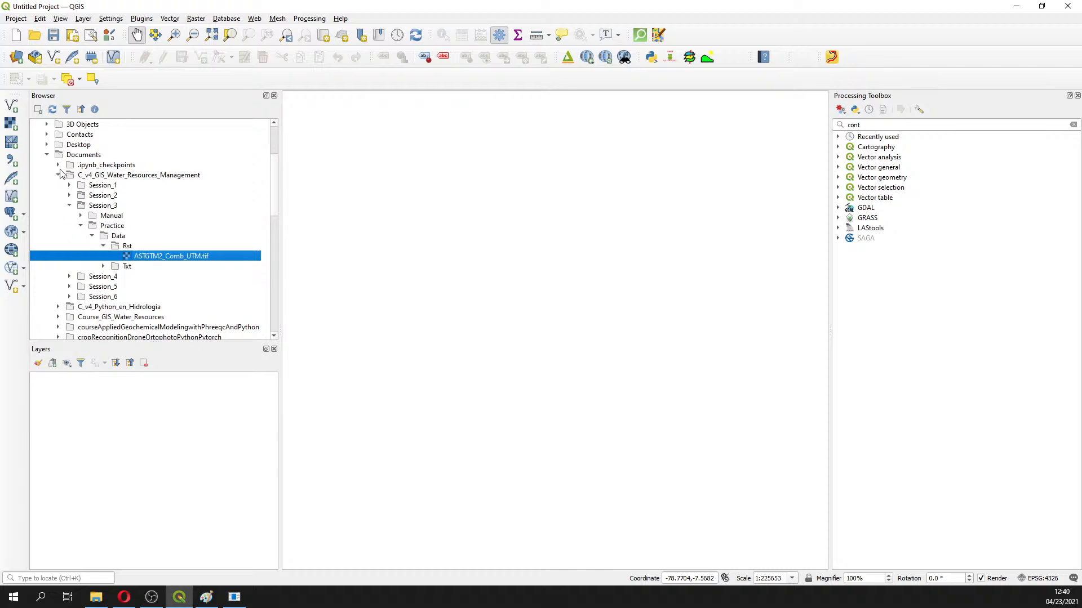
left_click(58, 317)
scroll(64, 321, "down", 3)
Add ASTGTM2_Comb_UTM.tif from the Session3 Rst folder onto the map
left_click(69, 257)
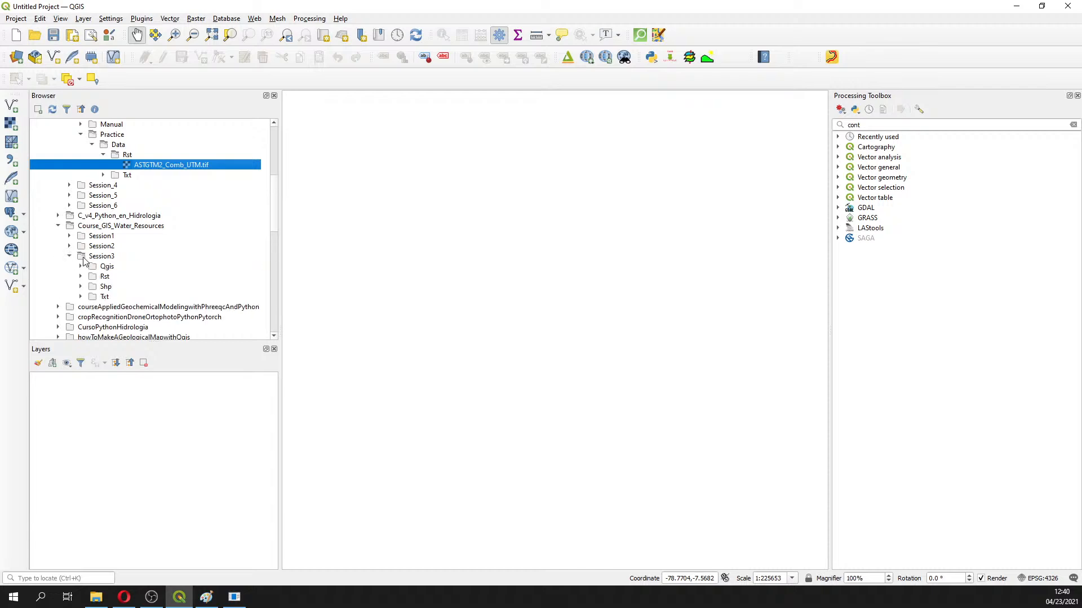
left_click(81, 276)
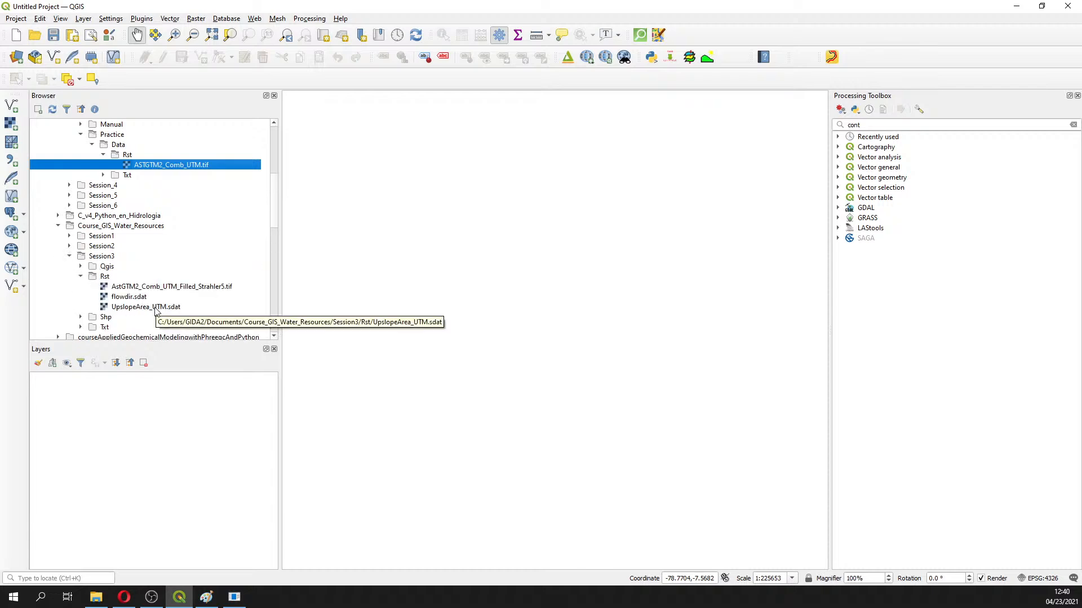
scroll(178, 278, "up", 1)
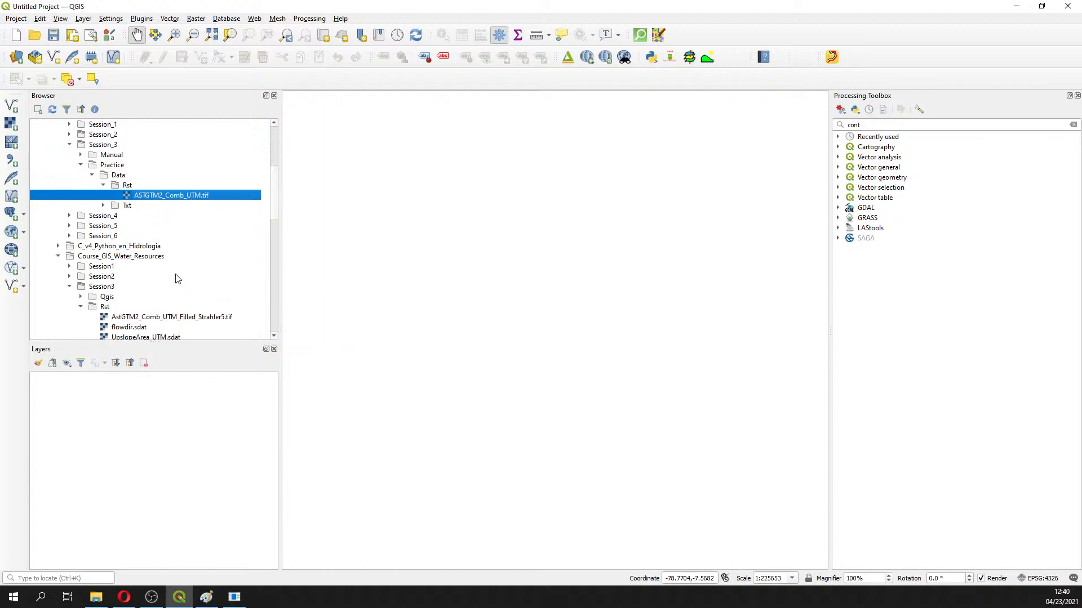
scroll(177, 278, "up", 1)
scroll(178, 279, "down", 1)
scroll(177, 278, "up", 1)
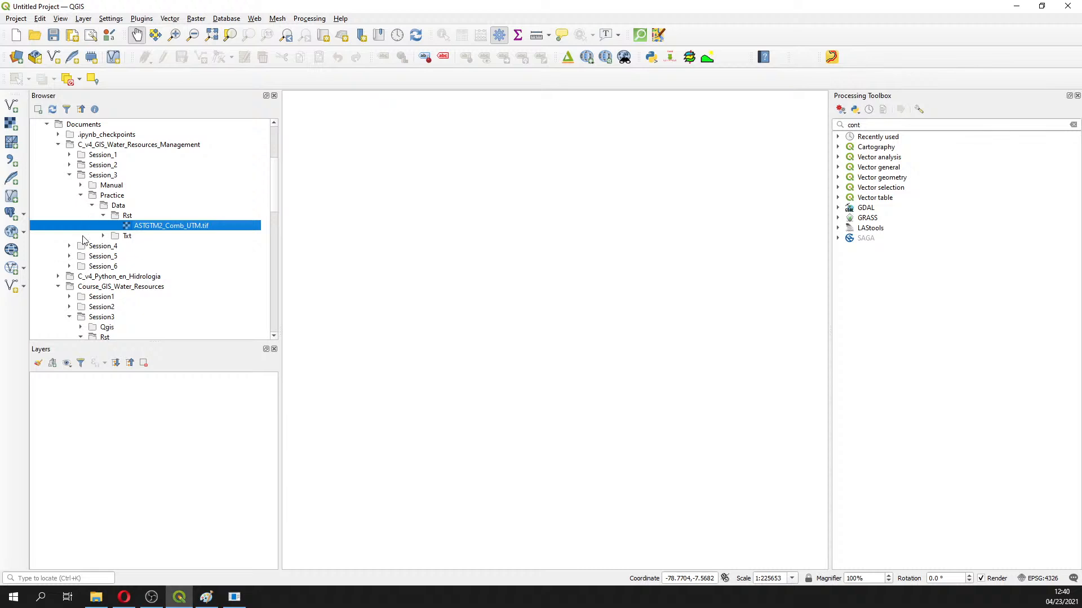
left_click(70, 316)
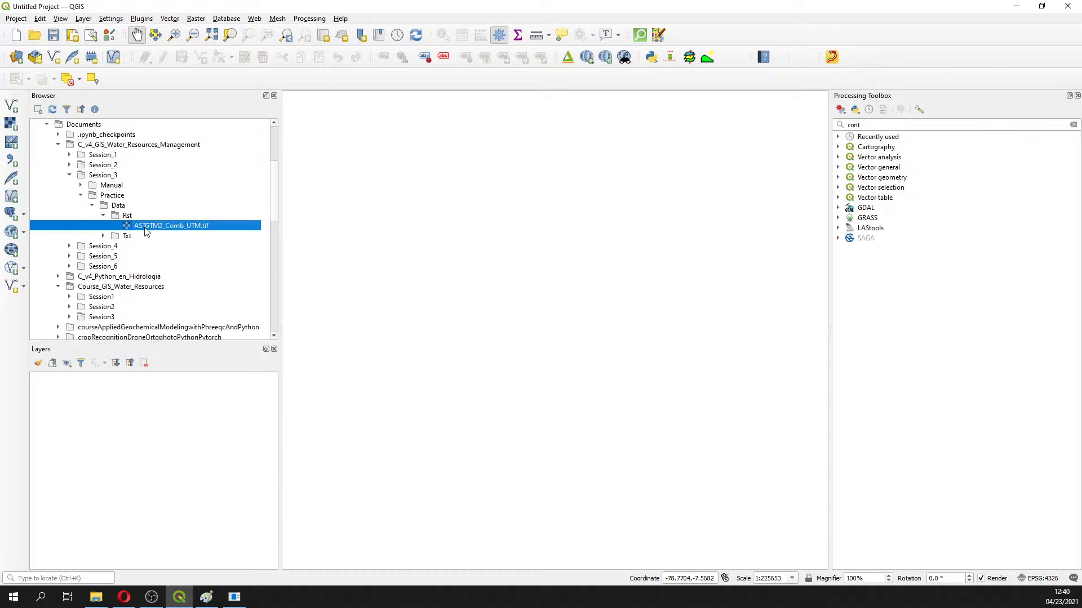
left_click_drag(146, 227, 461, 284)
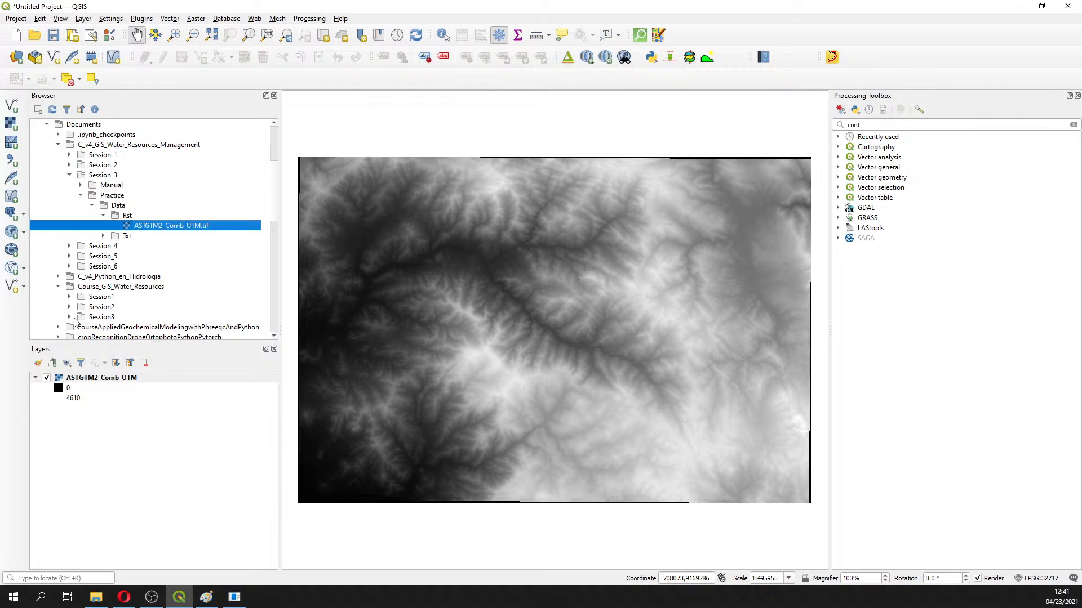
Add UpslopeArea_UTM.shp from the Session3 Shp folder as a polygon over the DEM
left_click(69, 317)
scroll(114, 315, "down", 3)
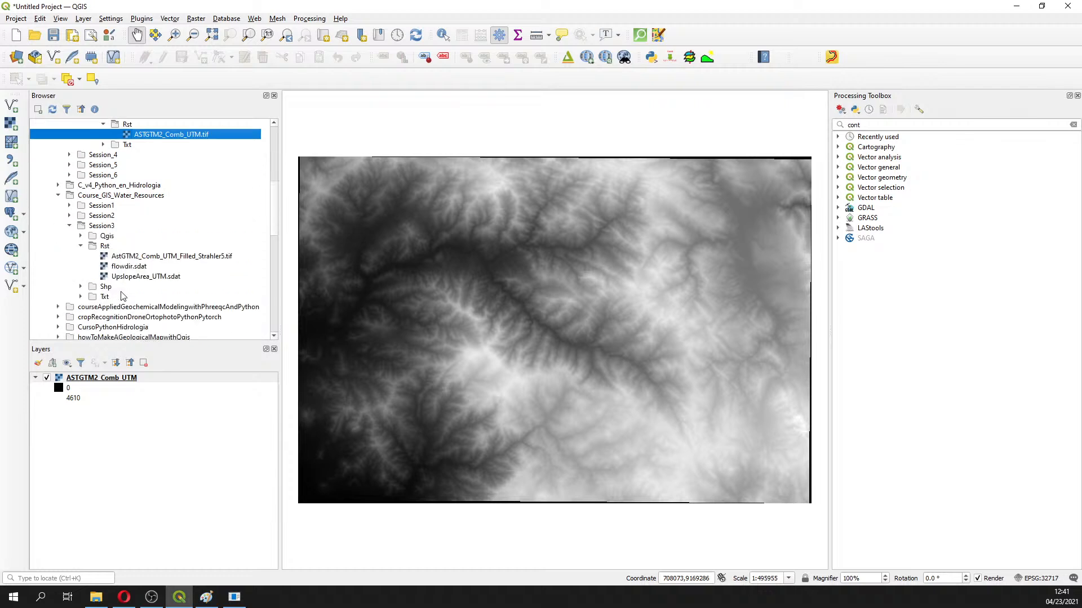
left_click(81, 287)
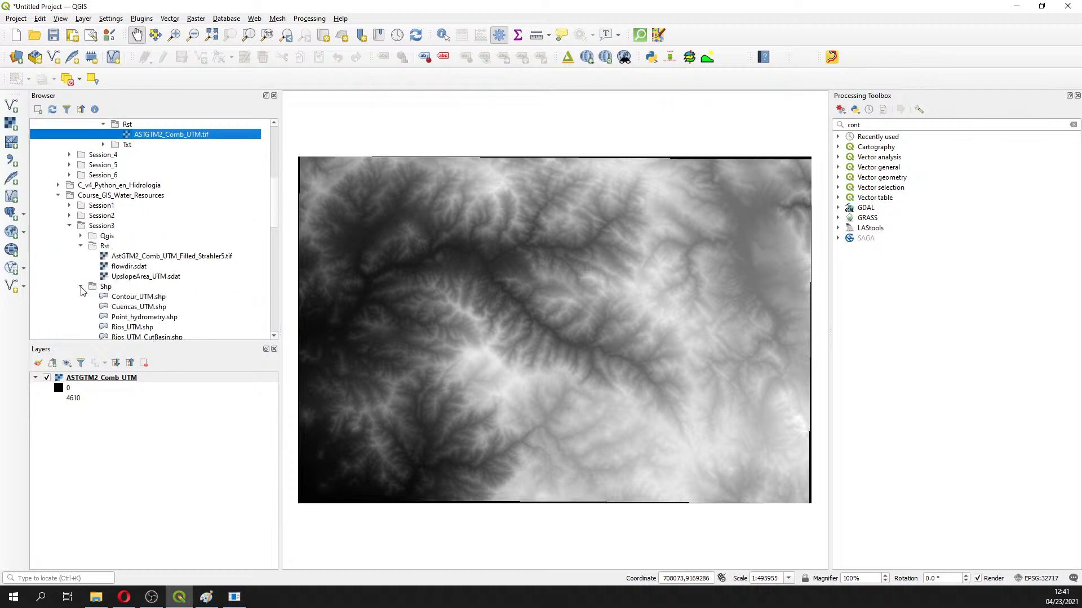
scroll(142, 304, "down", 1)
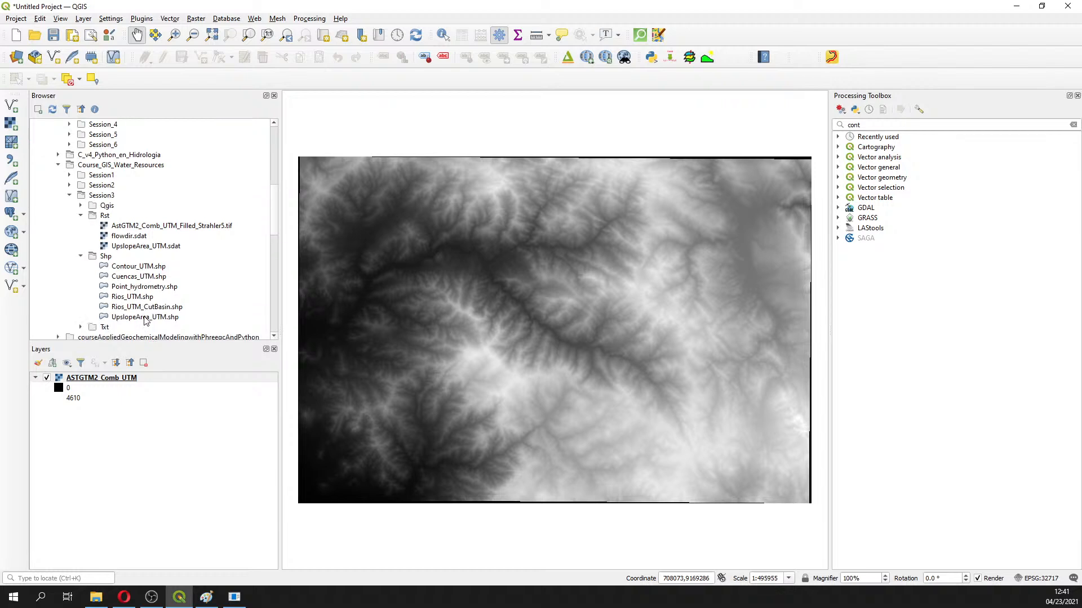
double_click(146, 317)
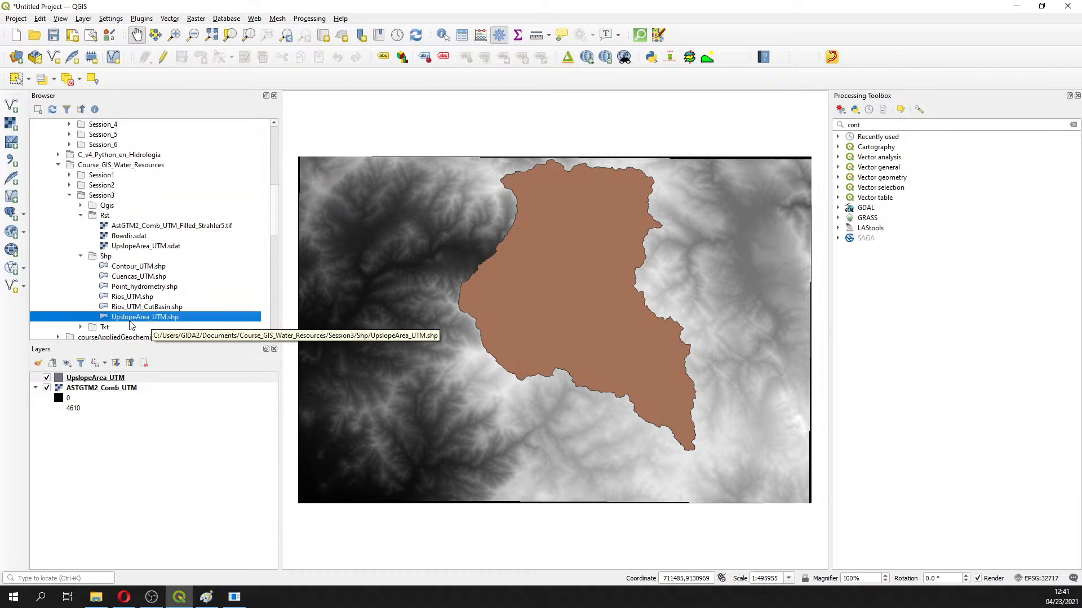
scroll(180, 329, "up", 4)
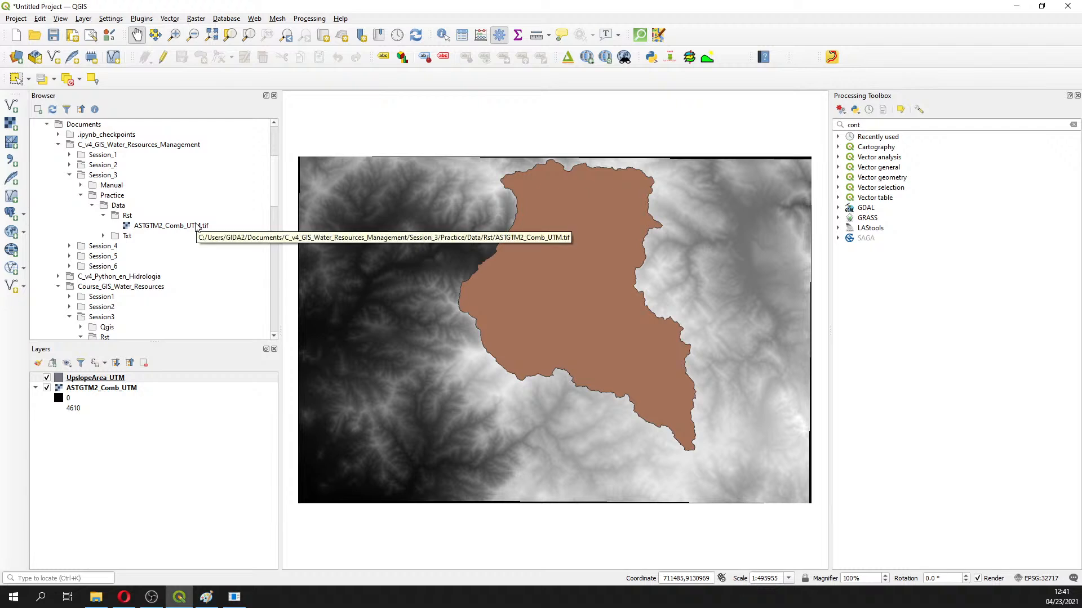
left_click(109, 388)
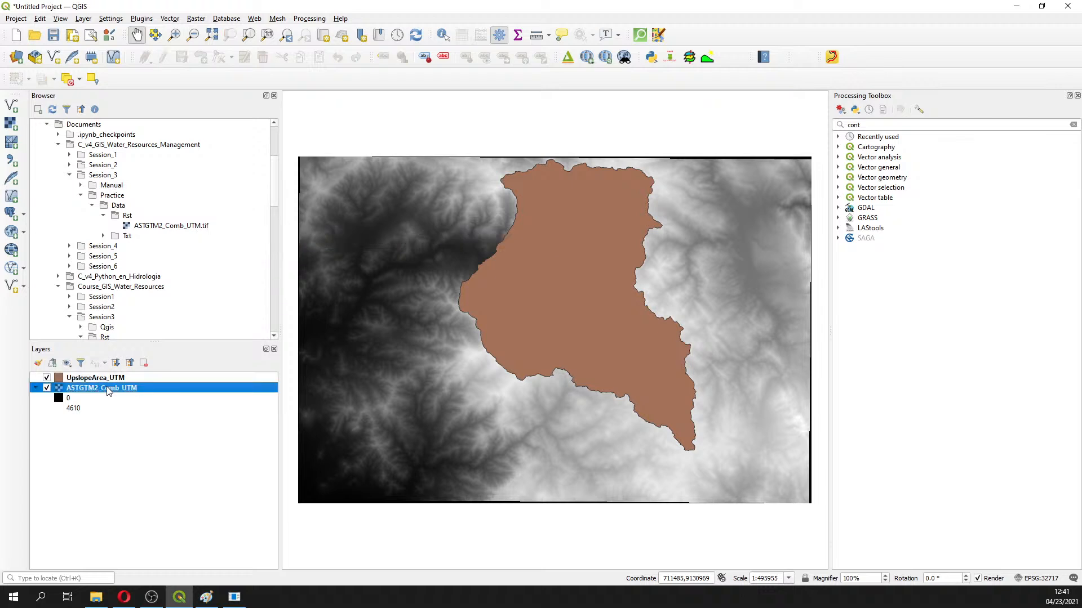
right_click(109, 389)
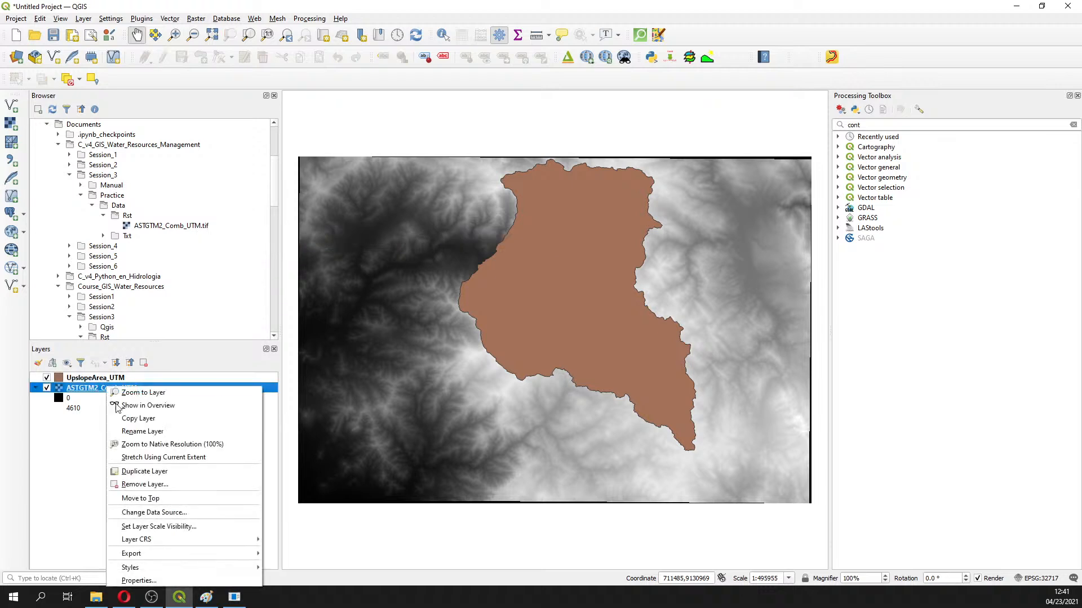
left_click(189, 582)
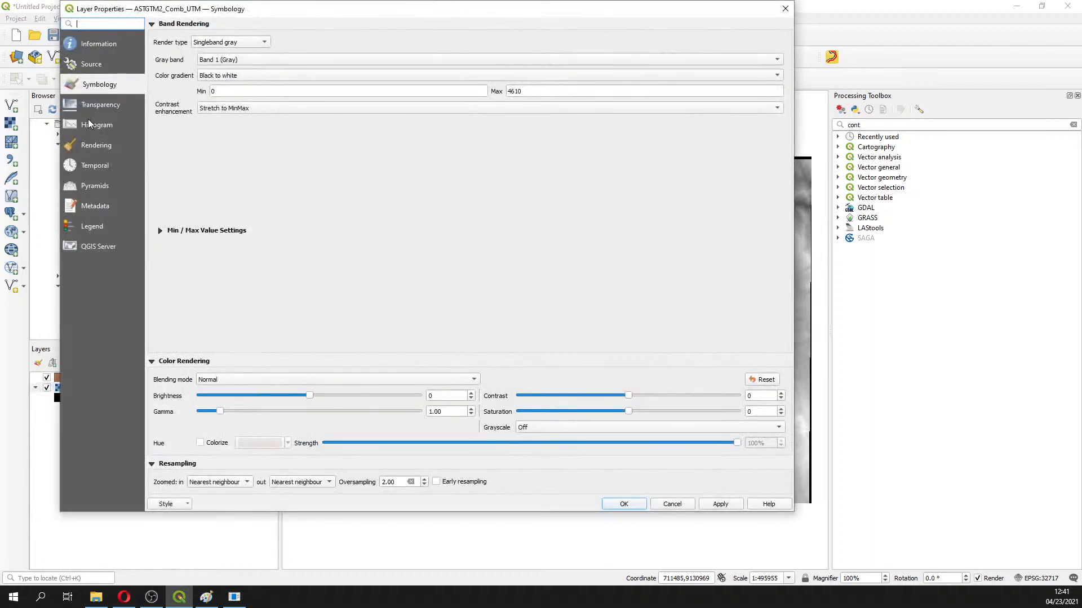
left_click(89, 133)
left_click(463, 452)
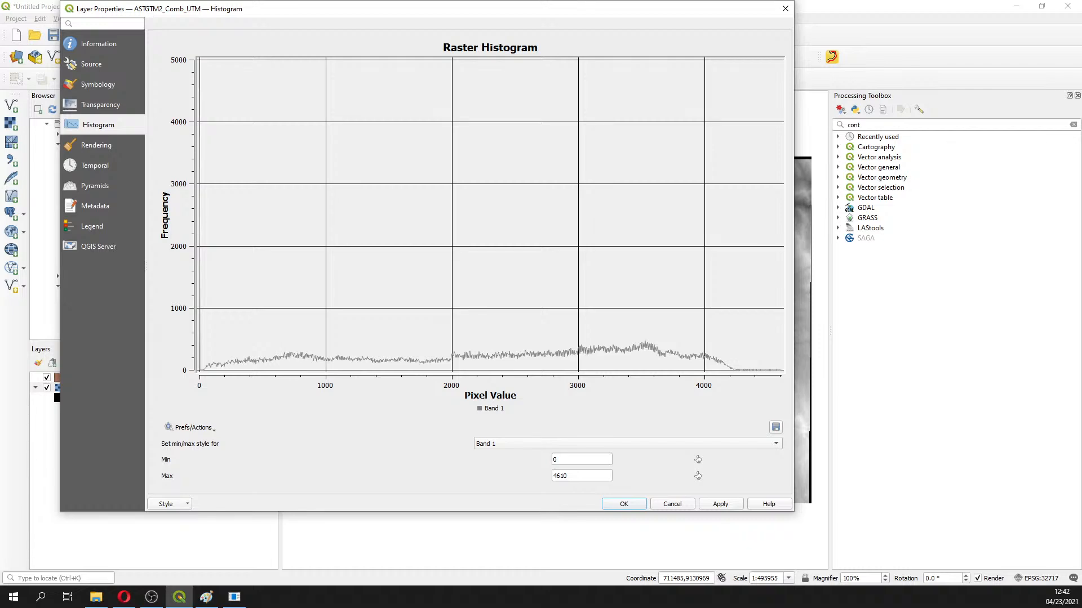
left_click(785, 9)
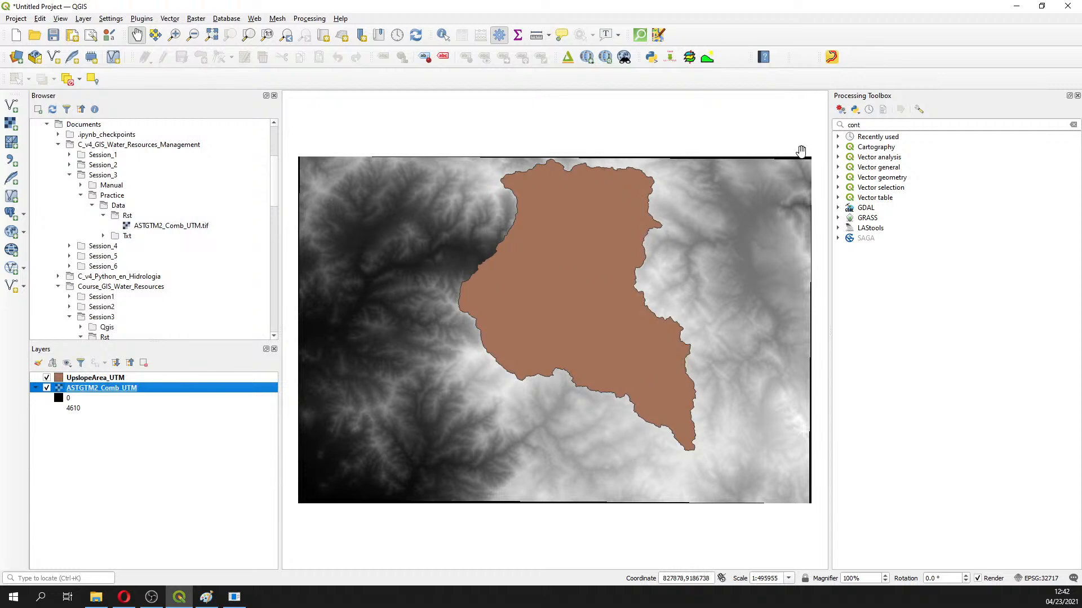
Search the Processing Toolbox for 'zona' and launch Raster analysis > Zonal statistics
left_click(869, 127)
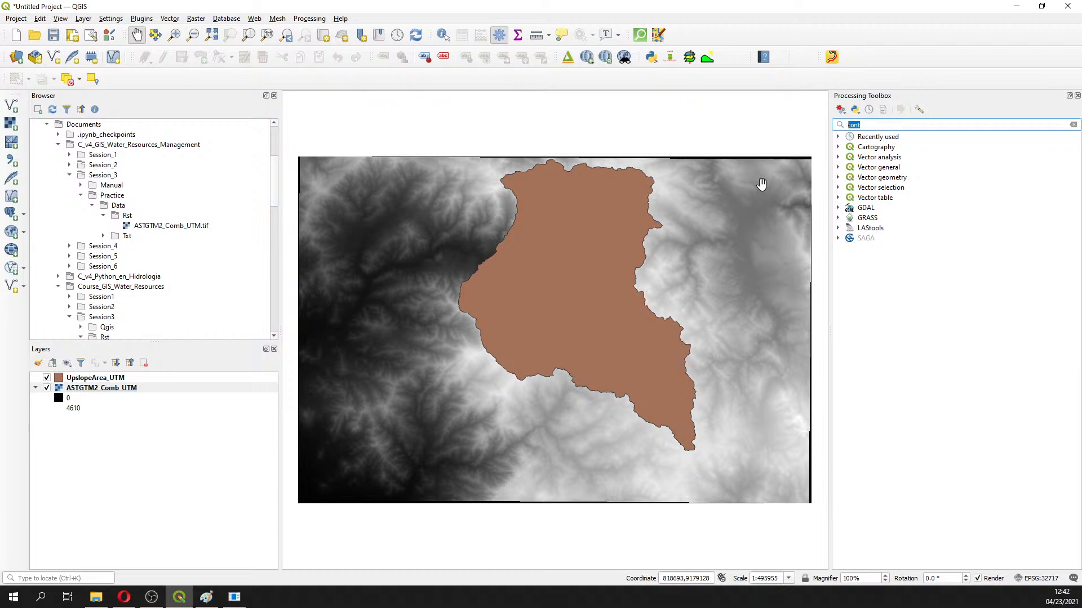
type("zon")
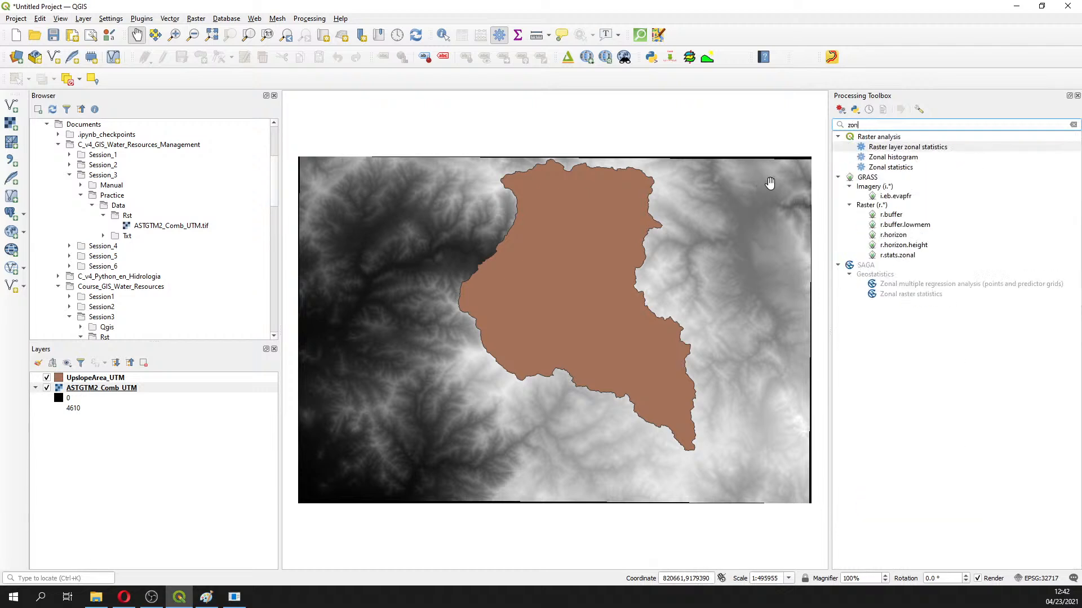
type("a")
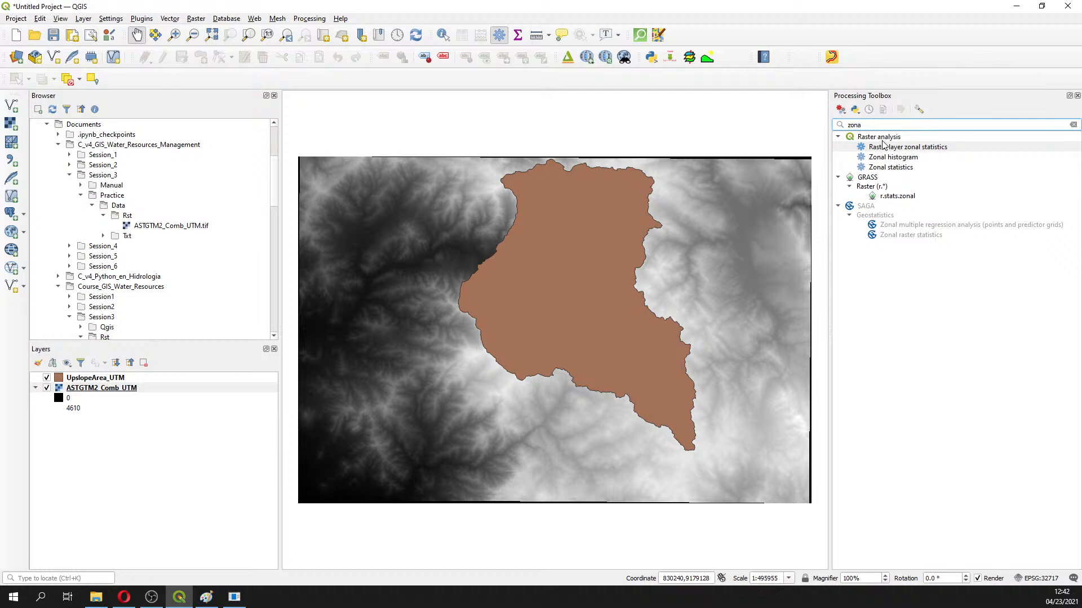
double_click(890, 168)
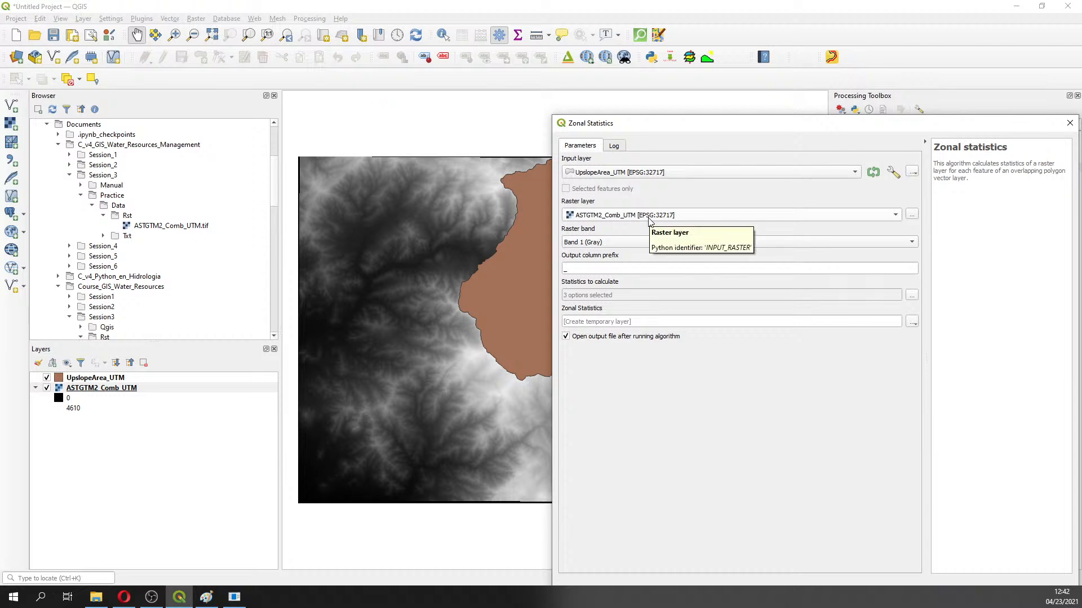
Set the output column prefix to Estad_ and run the zonal statistics calculation
left_click(600, 270)
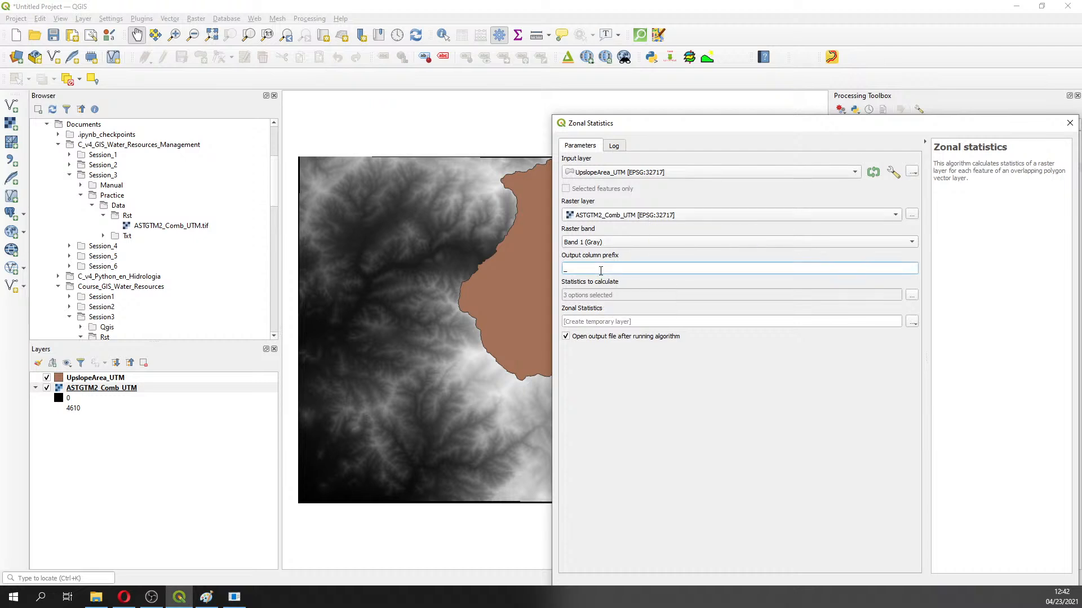
left_click_drag(601, 271, 506, 261)
type("Estad")
left_click_drag(721, 129, 598, 56)
left_click(845, 539)
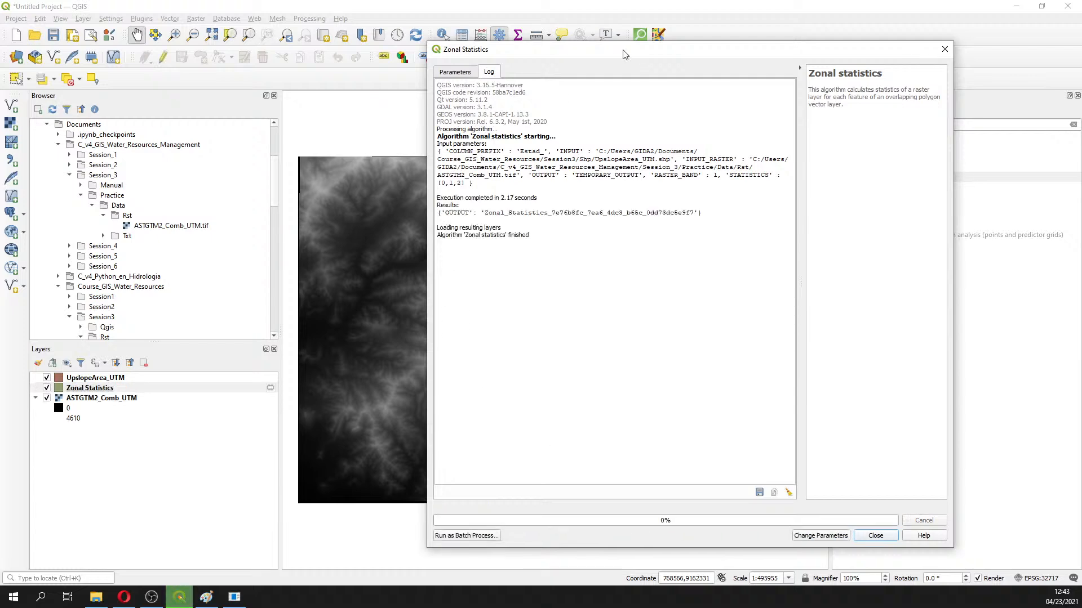
left_click_drag(624, 54, 836, 182)
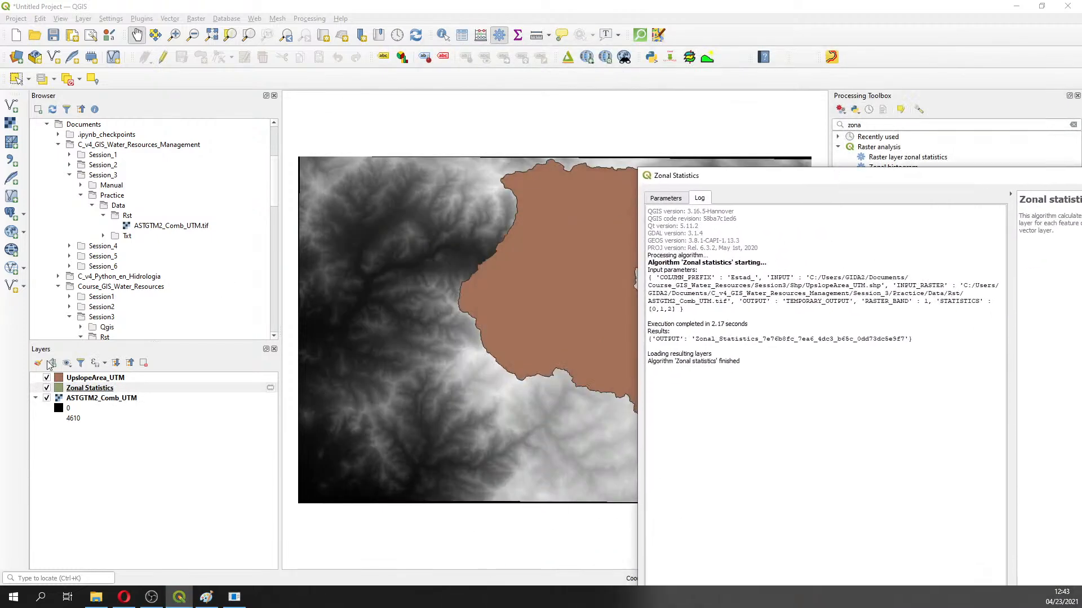
Hide UpslopeArea_UTM and review the Zonal Statistics table: count 2229166, mean about 2572.2
left_click(47, 378)
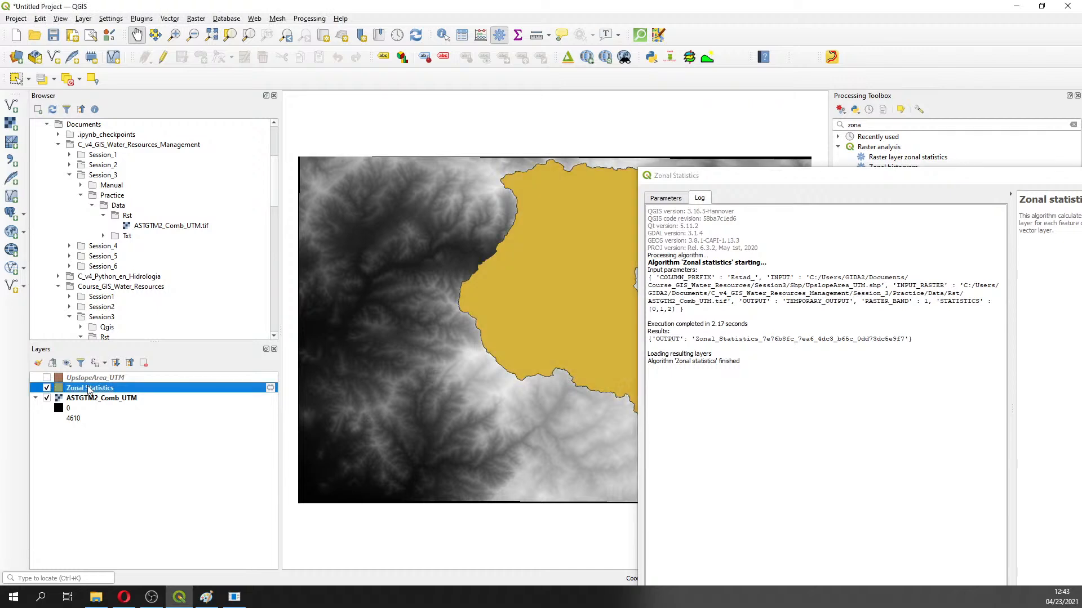
left_click(664, 199)
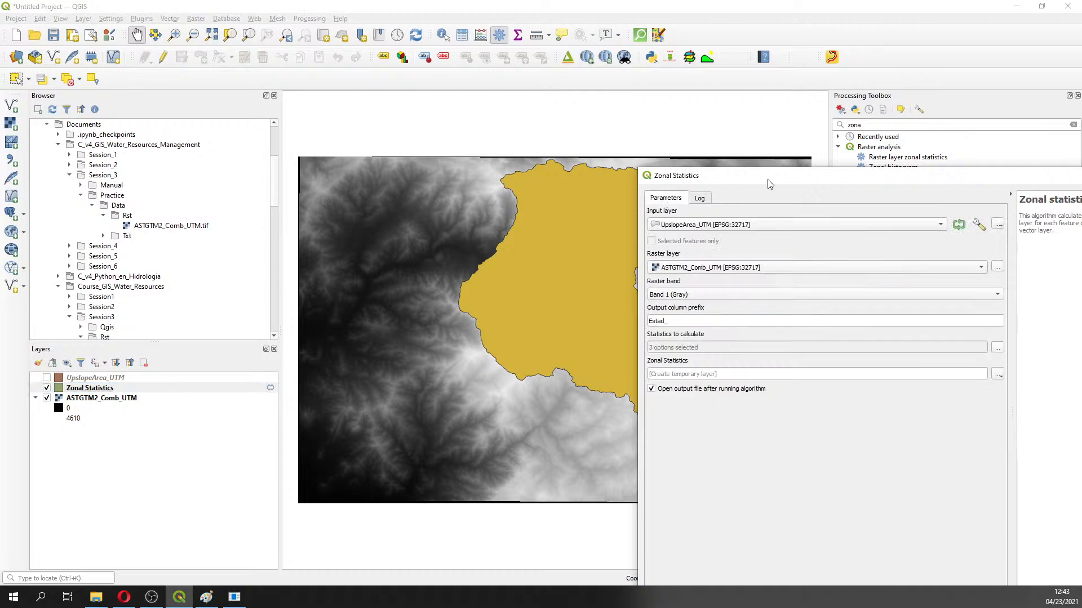
left_click_drag(769, 179, 950, 156)
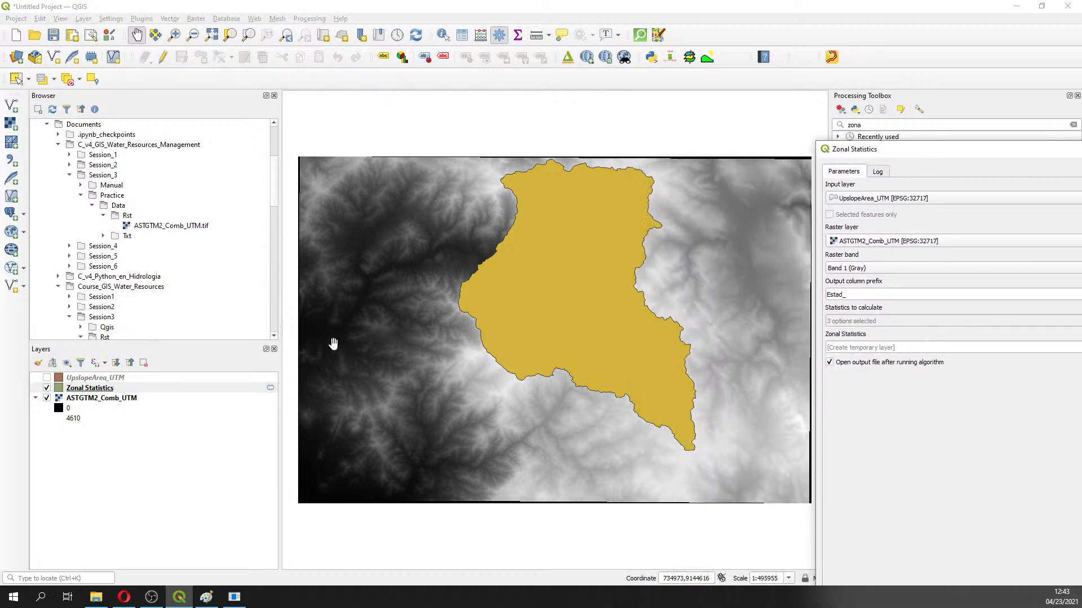
right_click(94, 389)
left_click(170, 264)
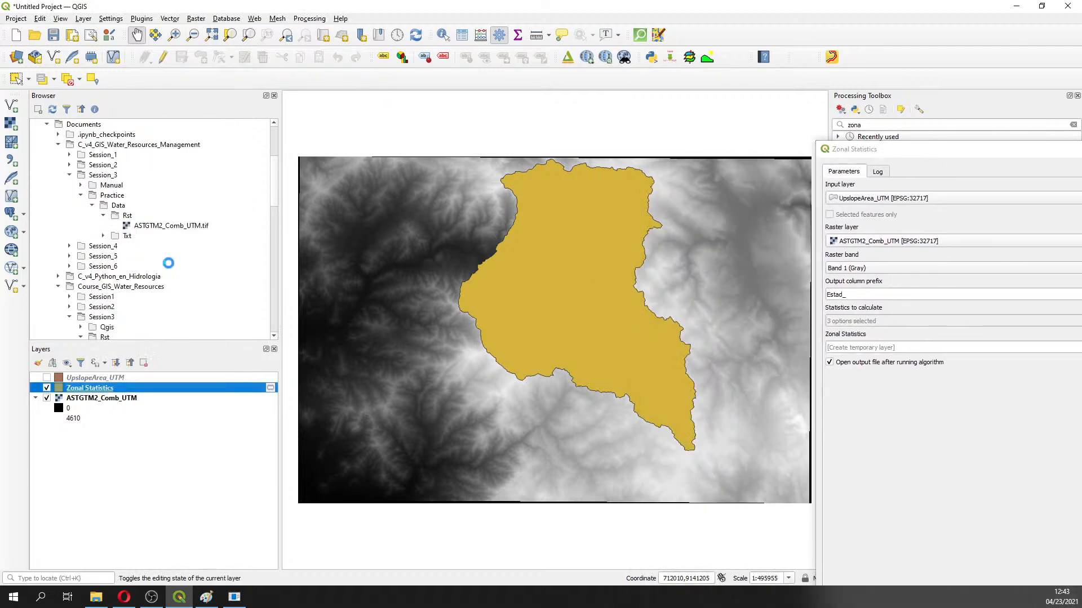
left_click_drag(538, 17, 453, 375)
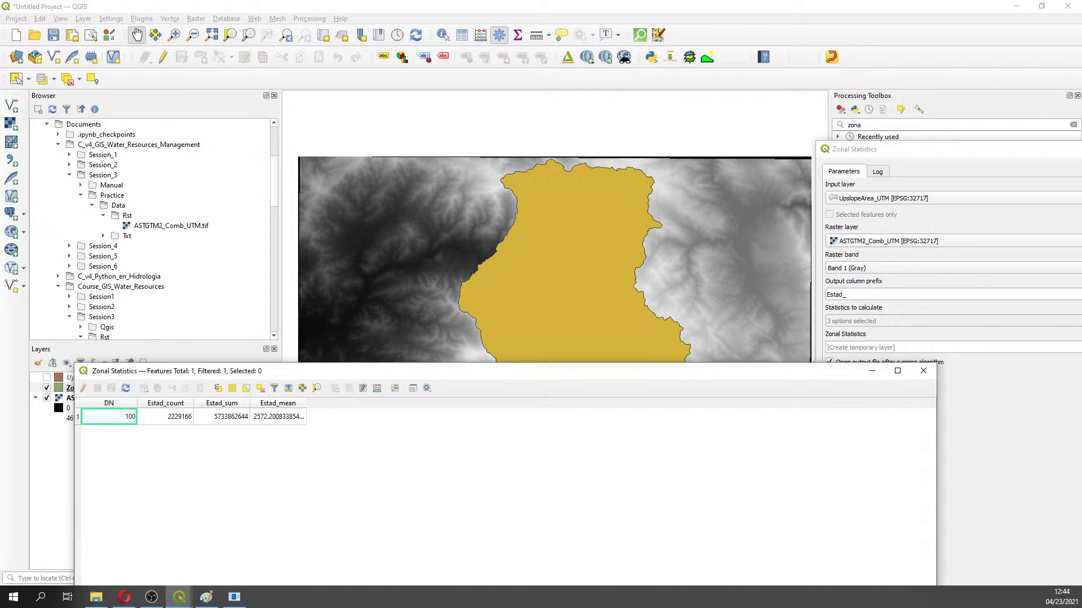
key("alt+Tab")
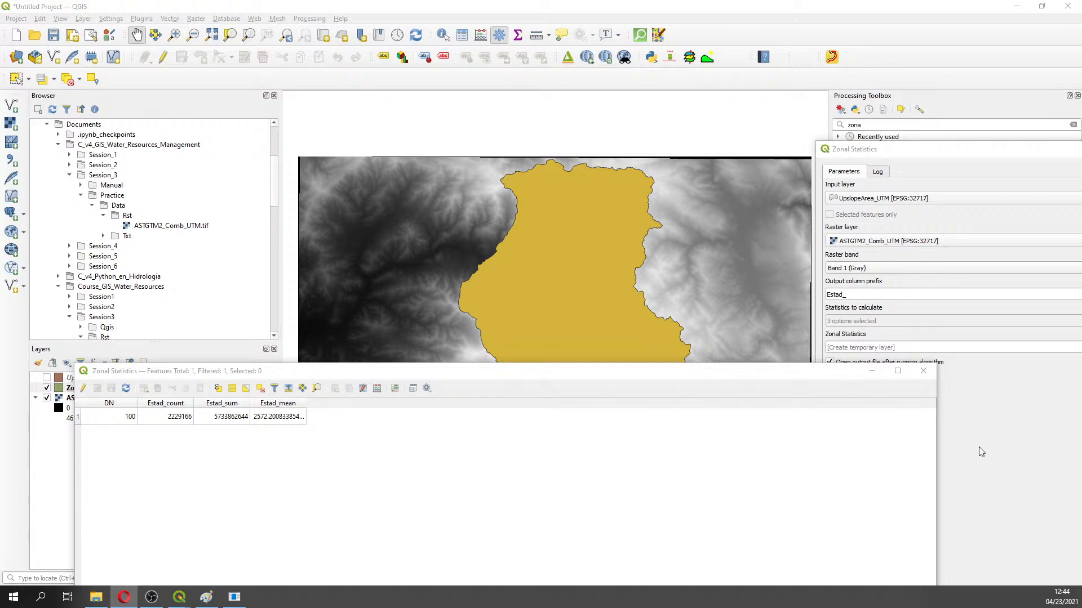
left_click(924, 372)
Show the ASTGTM2_Comb_UTM Histogram page in Layer Properties with its Prefs/Actions menu
right_click(105, 398)
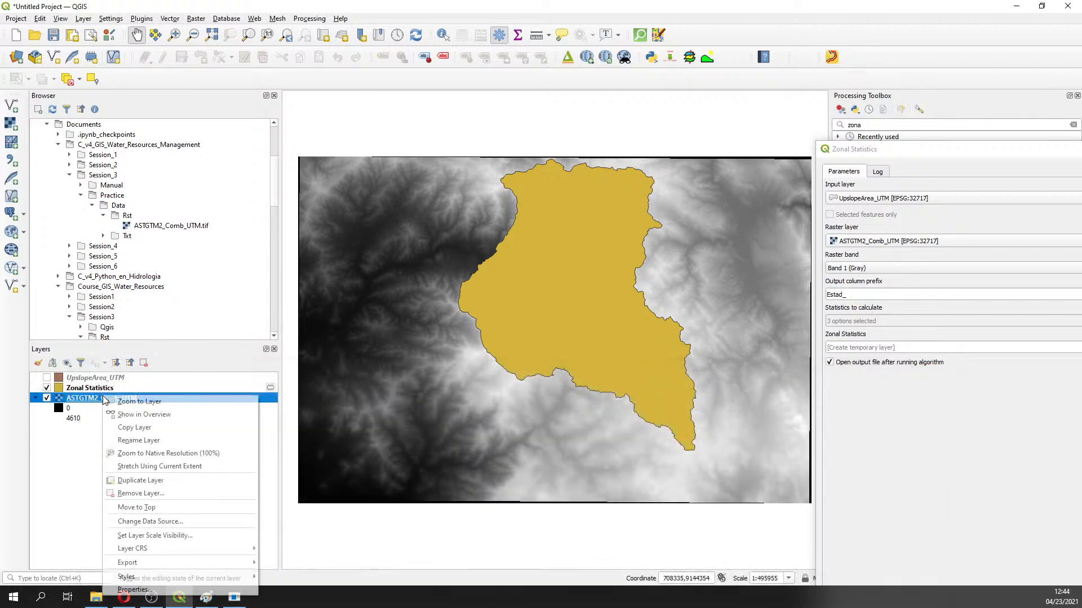
left_click(228, 589)
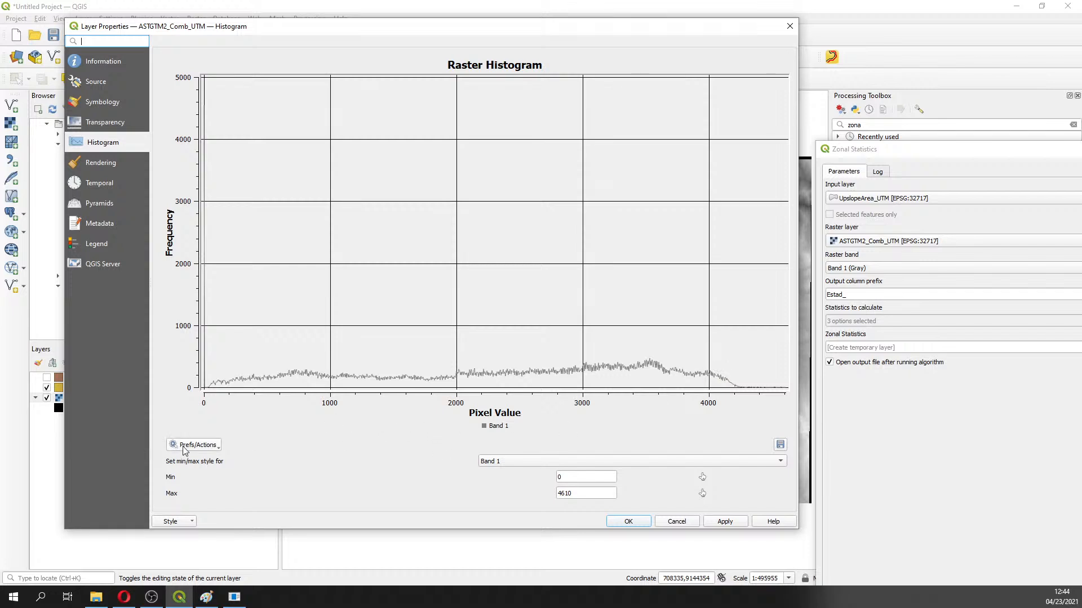
left_click(218, 448)
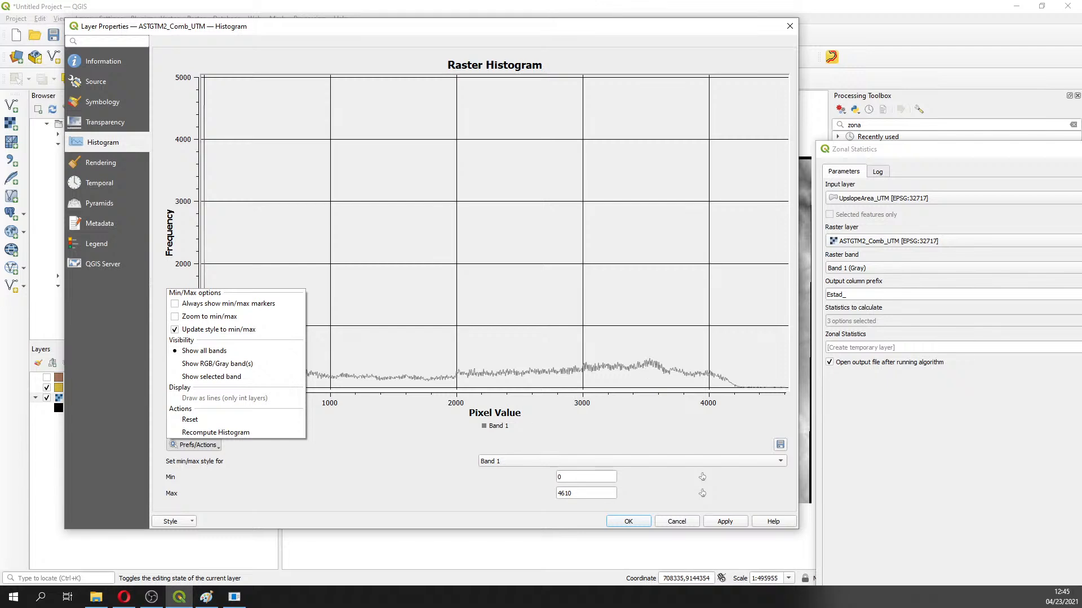
Close the ASTGTM2_Comb_UTM Layer Properties dialog
key("alt+Tab")
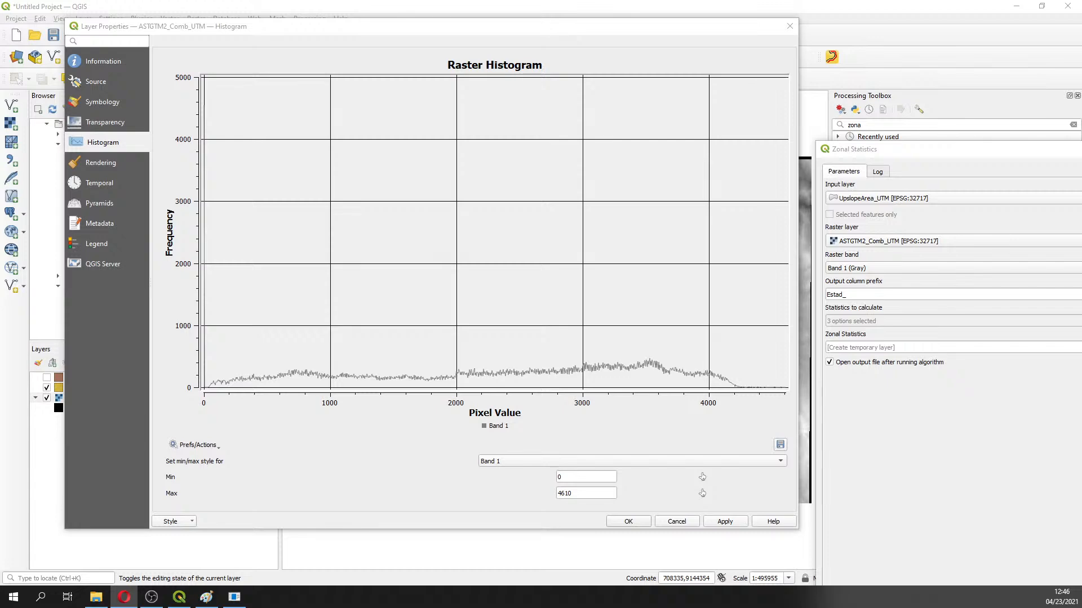
left_click(789, 26)
Check the Estad_count value in the Zonal Statistics attribute table, then close it
left_click(85, 389)
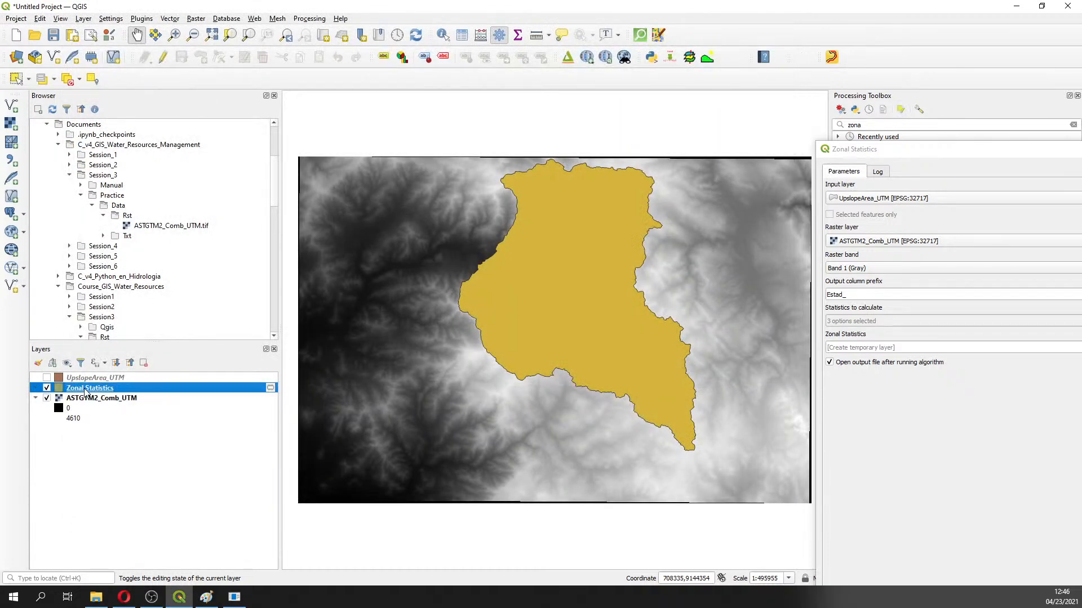
right_click(85, 389)
left_click(151, 262)
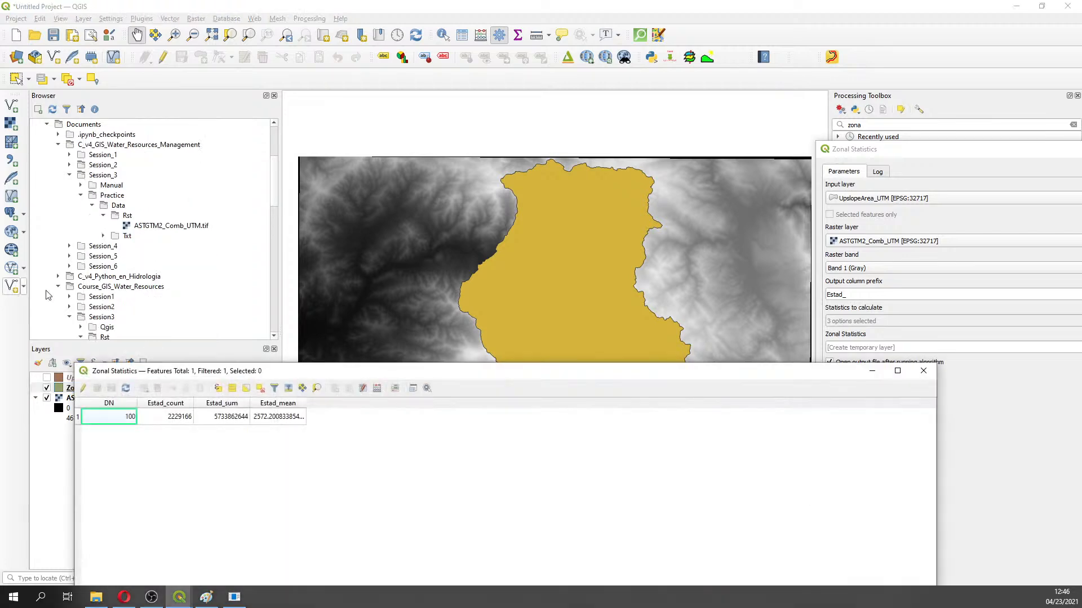
left_click(180, 417)
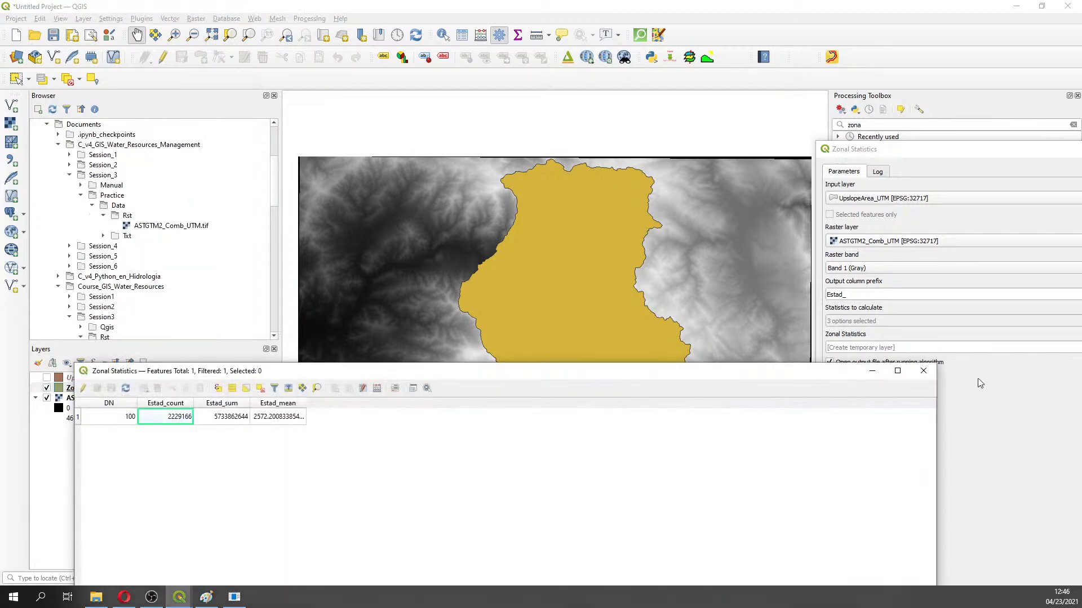
left_click(923, 370)
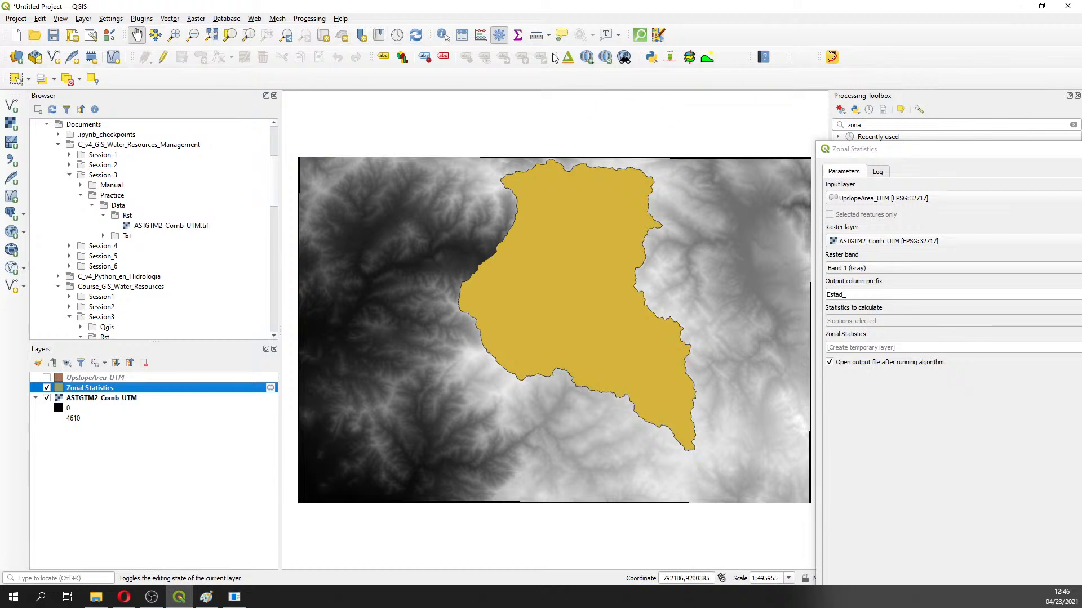
Zoom into the basin's western edge, zoom back out, and reopen the Zonal Statistics table
left_click(174, 34)
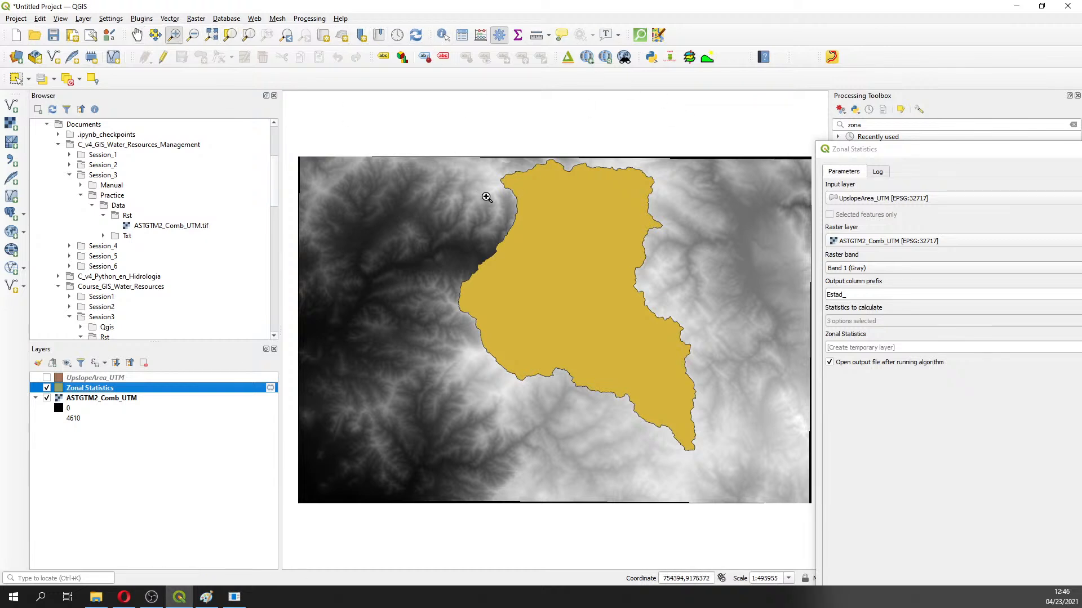
left_click_drag(497, 196, 622, 284)
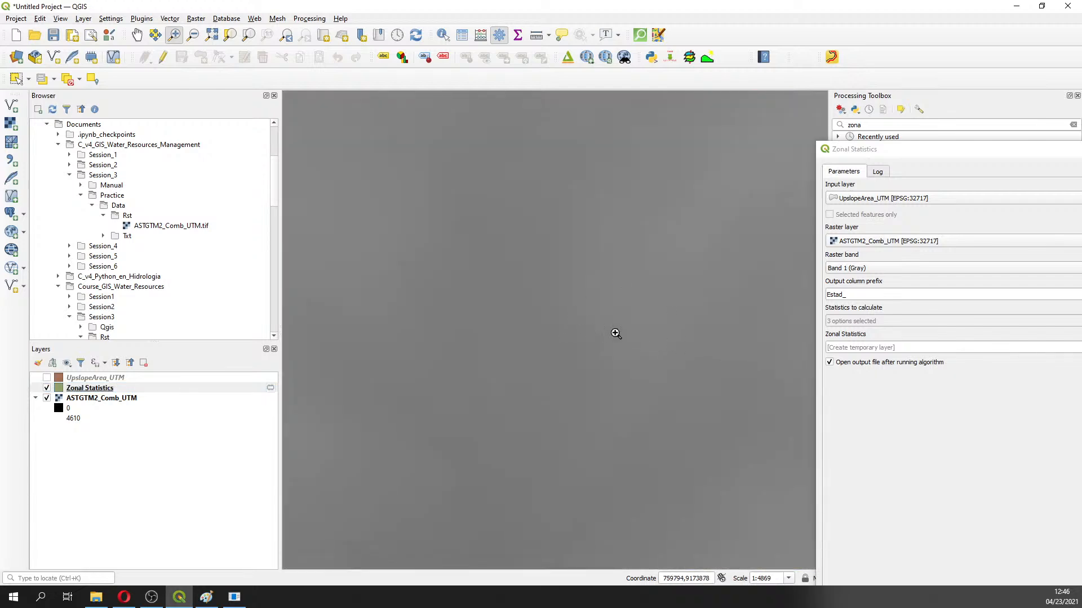
scroll(622, 351, "down", 2)
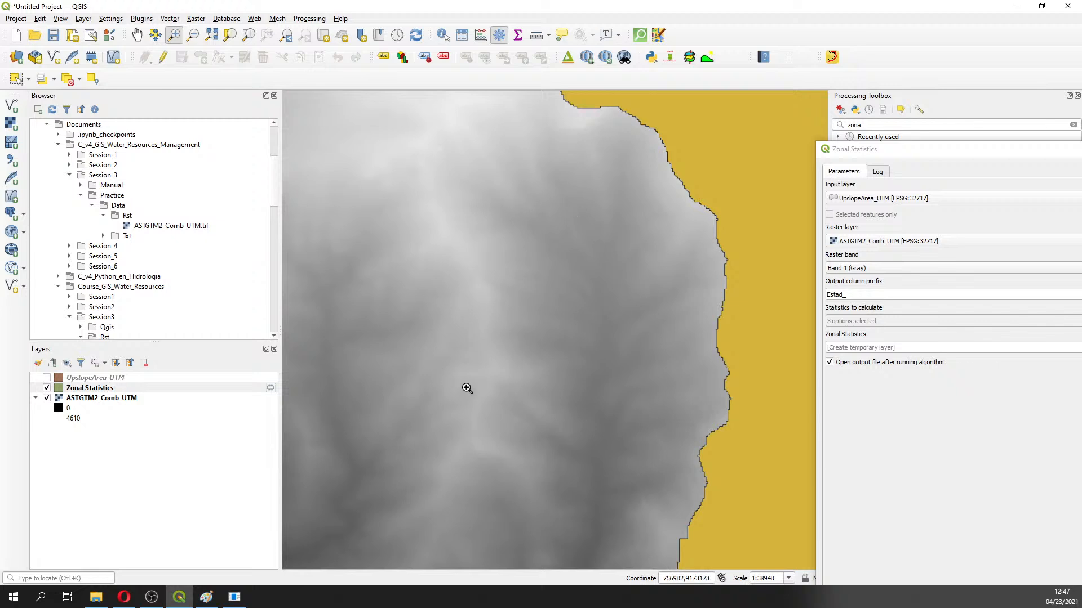
scroll(629, 227, "down", 2)
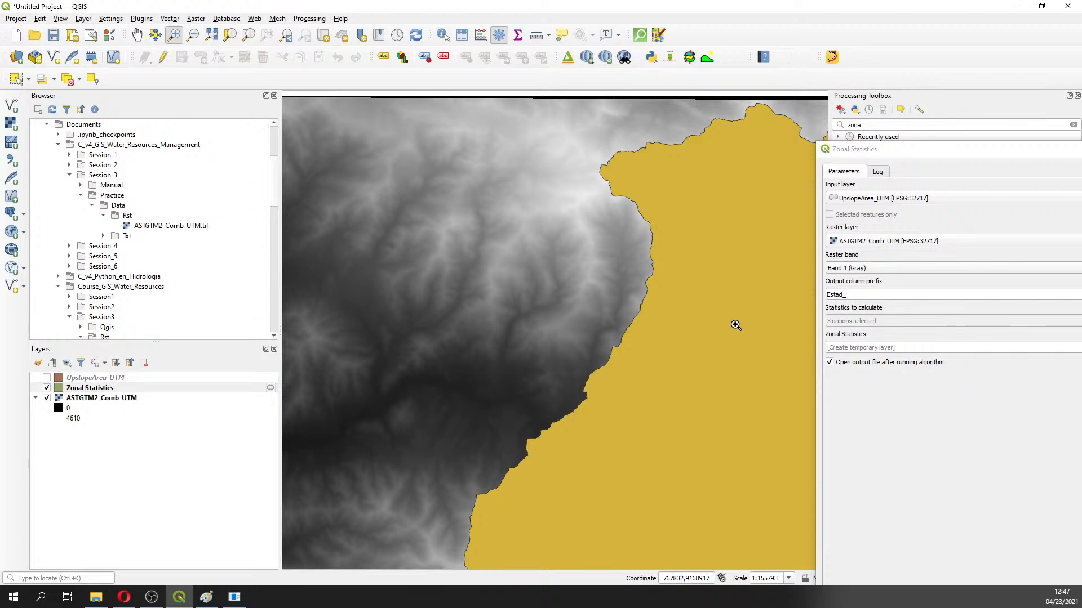
left_click(90, 390)
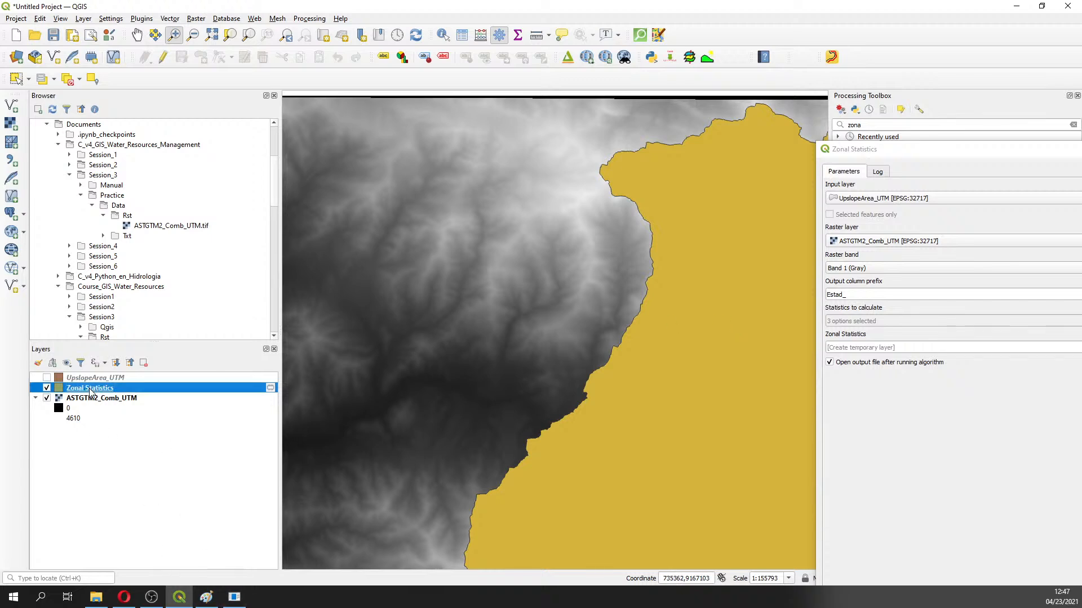
right_click(90, 390)
left_click(143, 260)
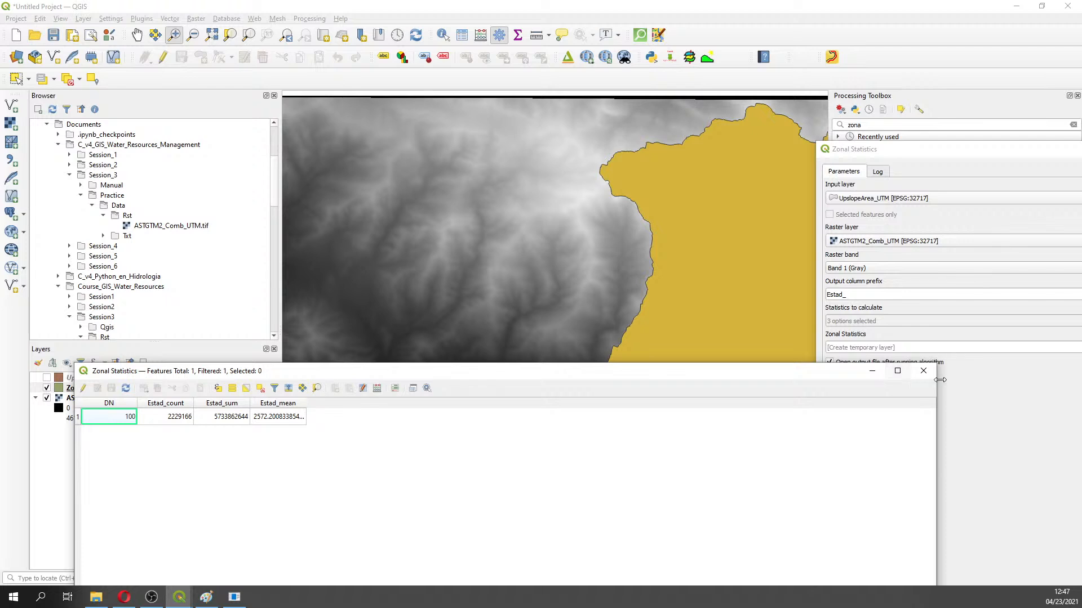
Close the table, identify the DEM elevation at a point, and pan along the western boundary
left_click(923, 370)
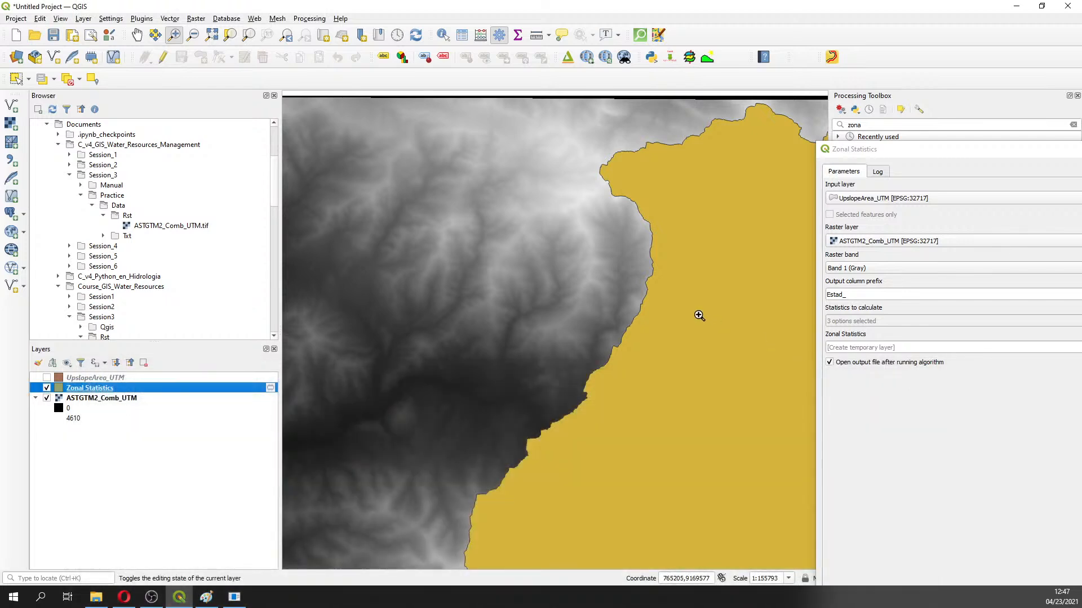
left_click(119, 399)
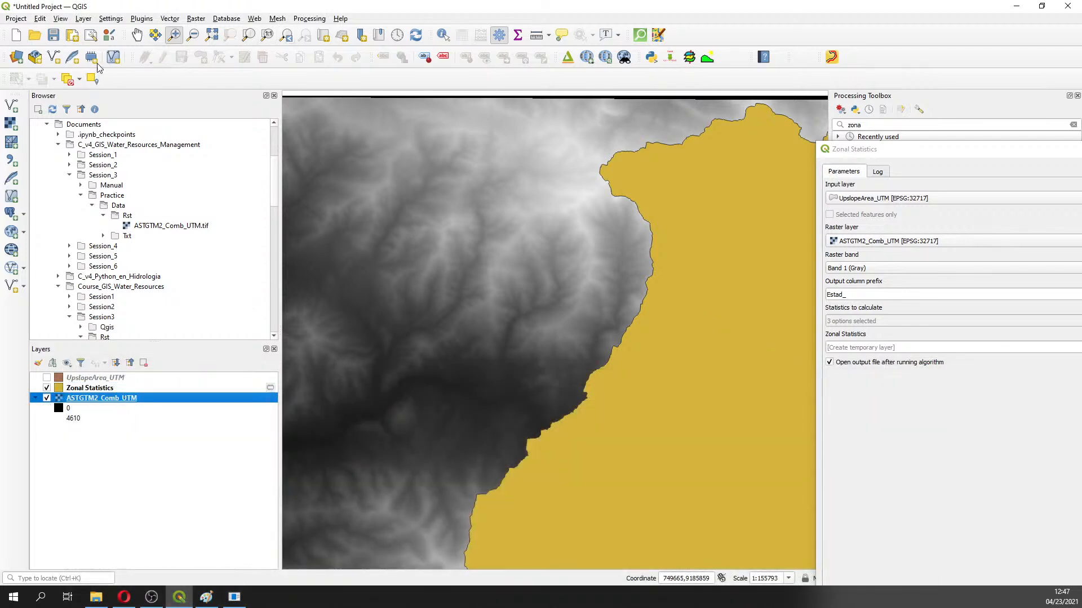
left_click(443, 35)
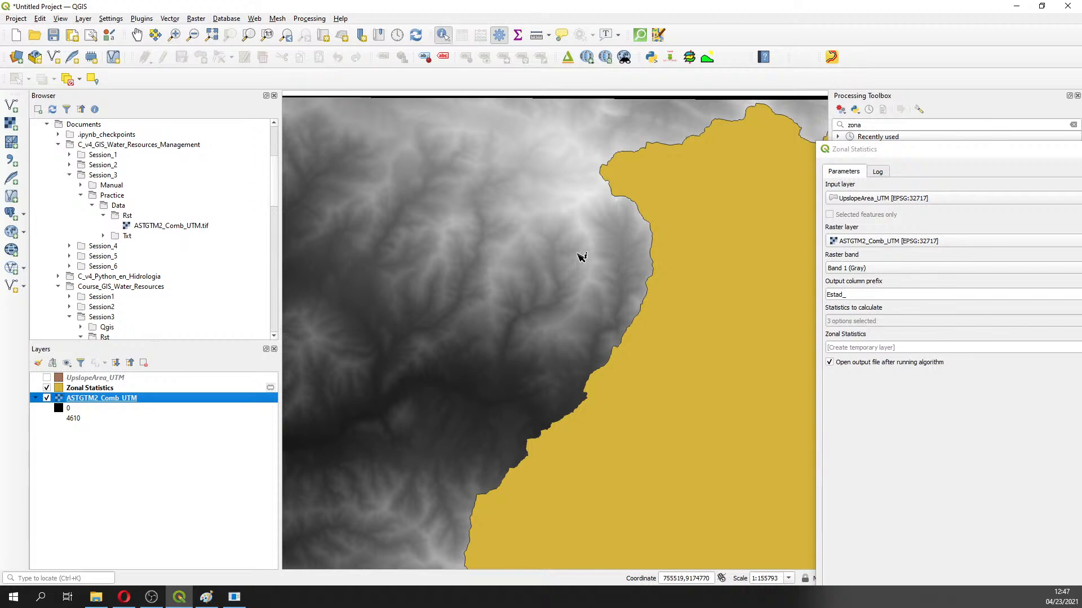
left_click(627, 290)
left_click_drag(971, 153, 265, 212)
left_click(623, 208)
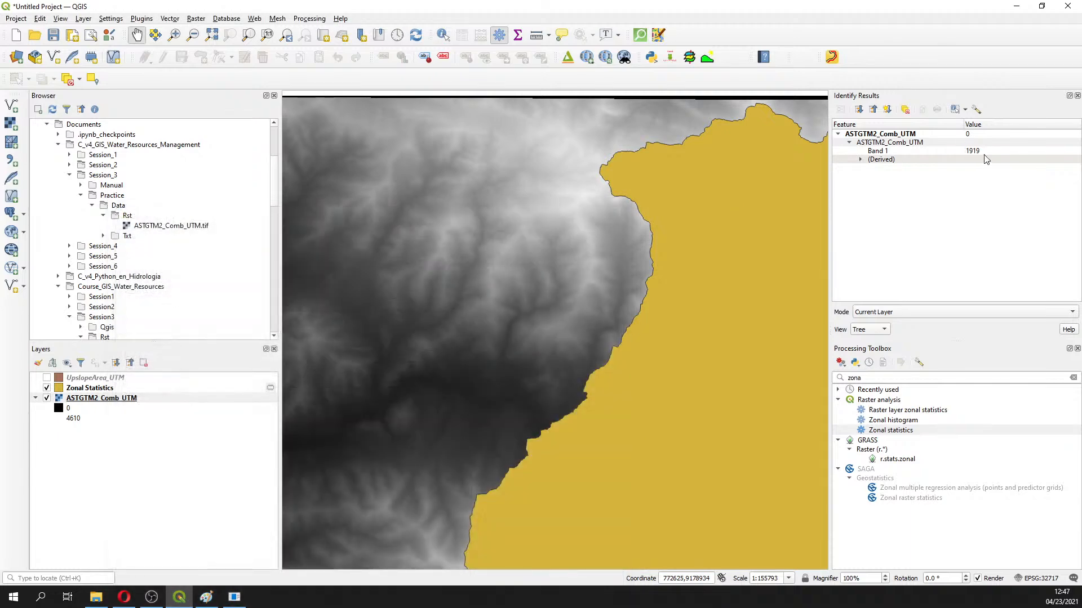
left_click_drag(597, 266, 481, 239)
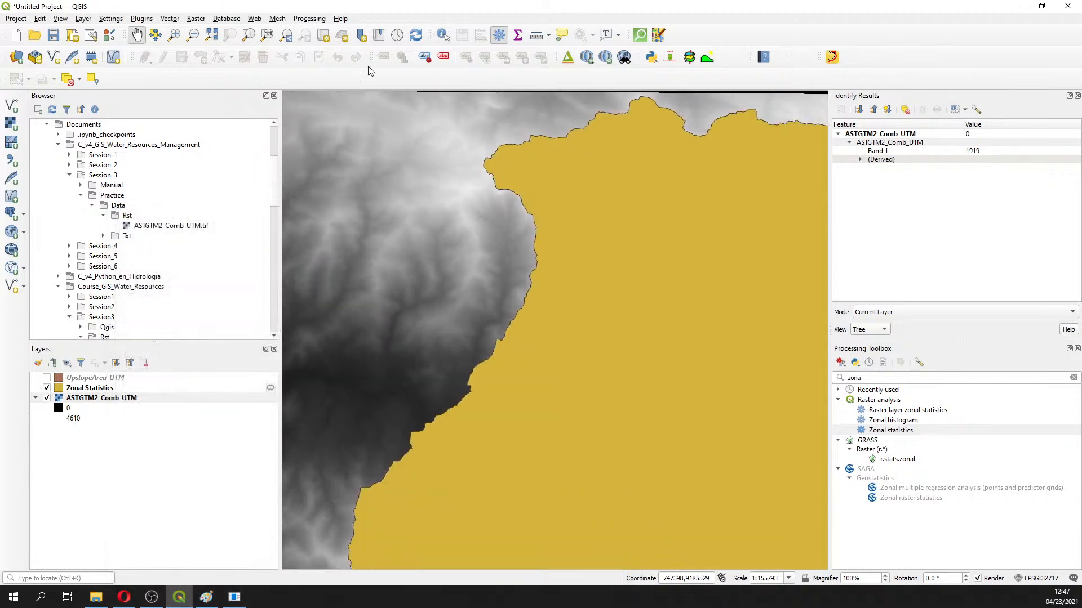
Identify the raster elevation at four points along the basin's western boundary
left_click(443, 35)
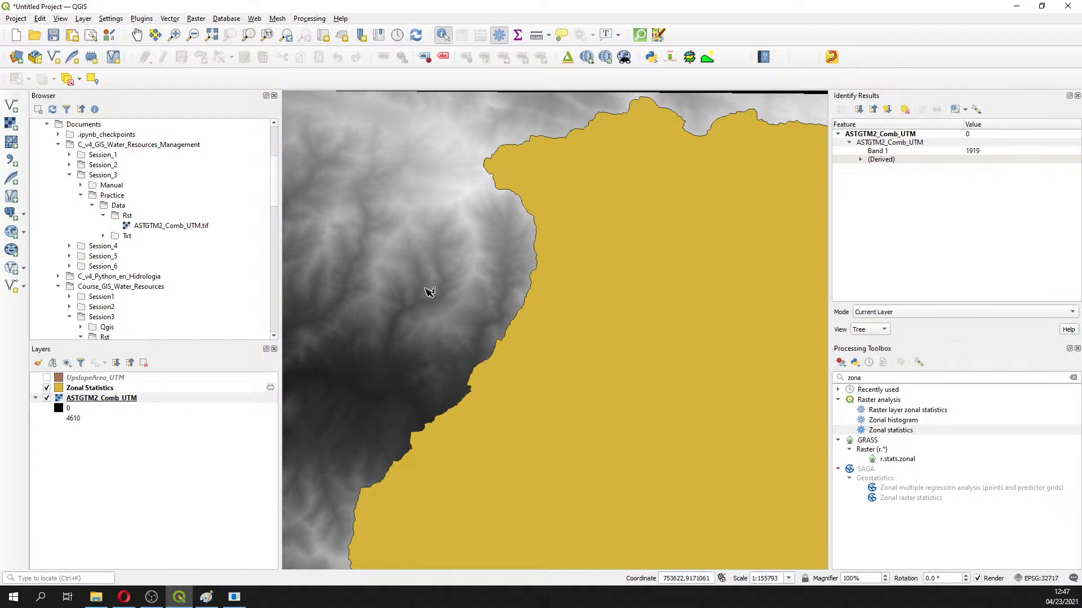
left_click(461, 318)
left_click(466, 273)
left_click(458, 232)
left_click(491, 248)
Reopen the Zonal Statistics table showing DN 100, count 2229166, mean about 2572.2
right_click(108, 389)
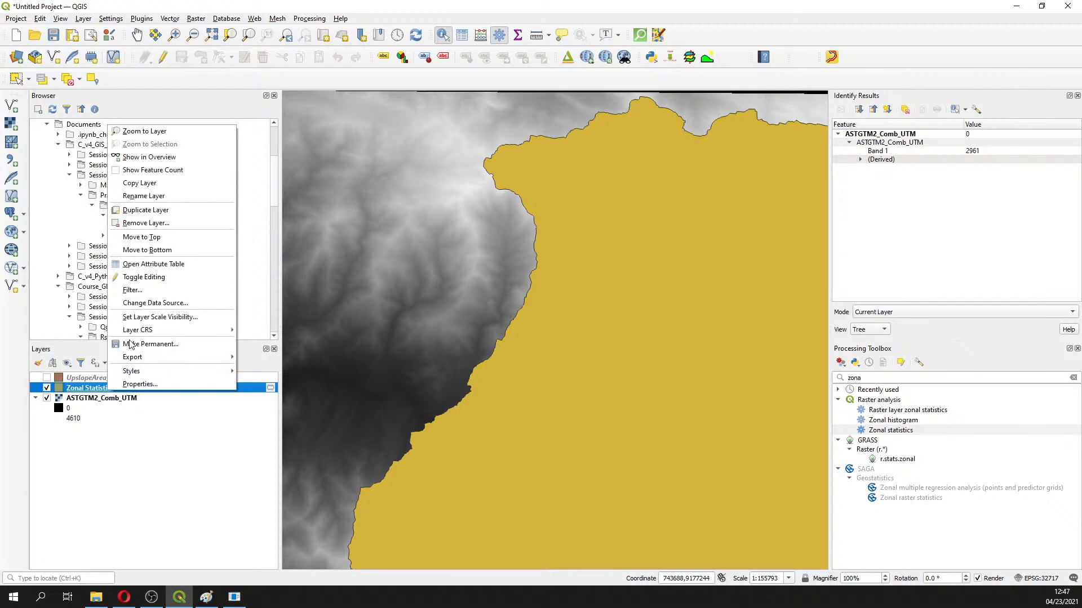
left_click(151, 264)
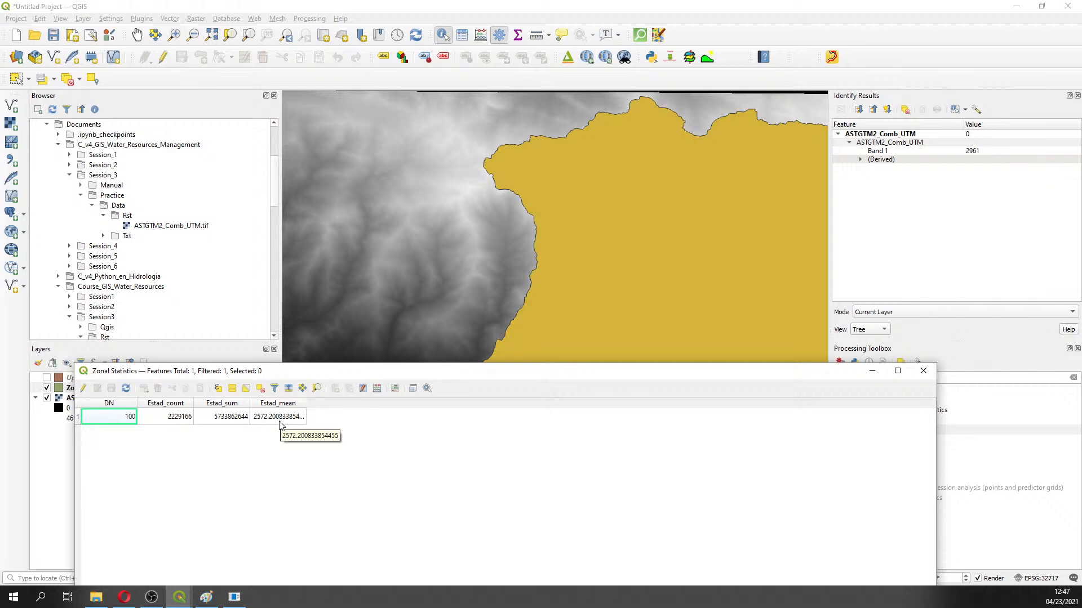
left_click(924, 371)
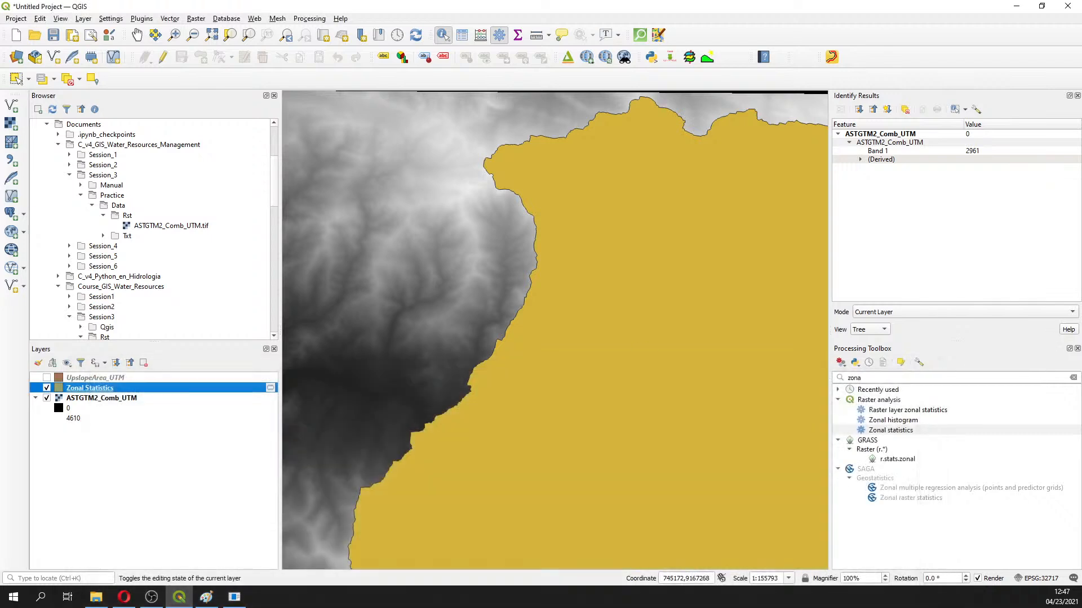
right_click(90, 387)
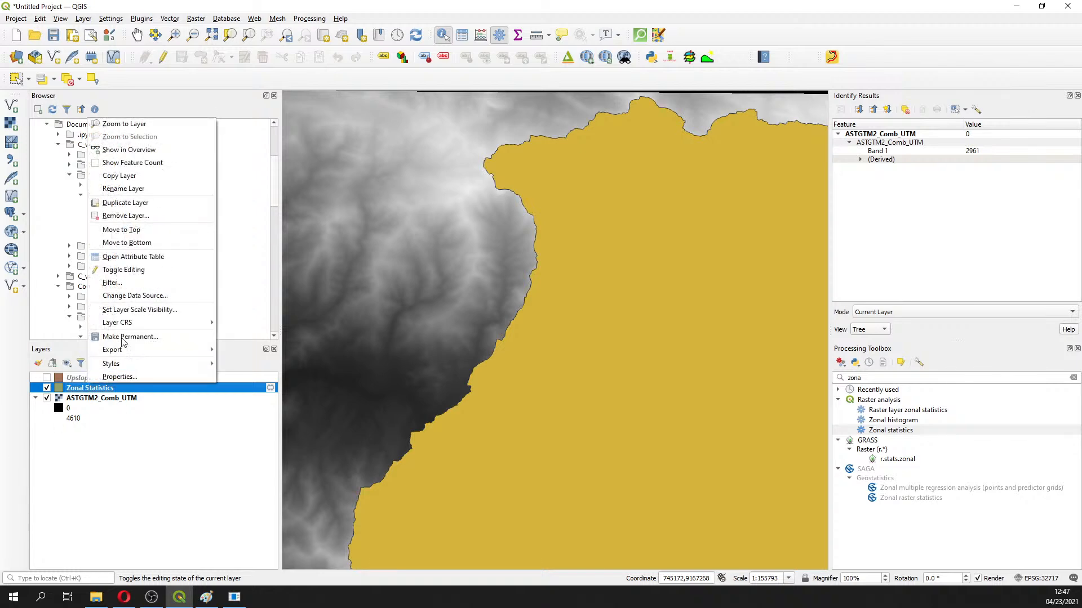
left_click(133, 257)
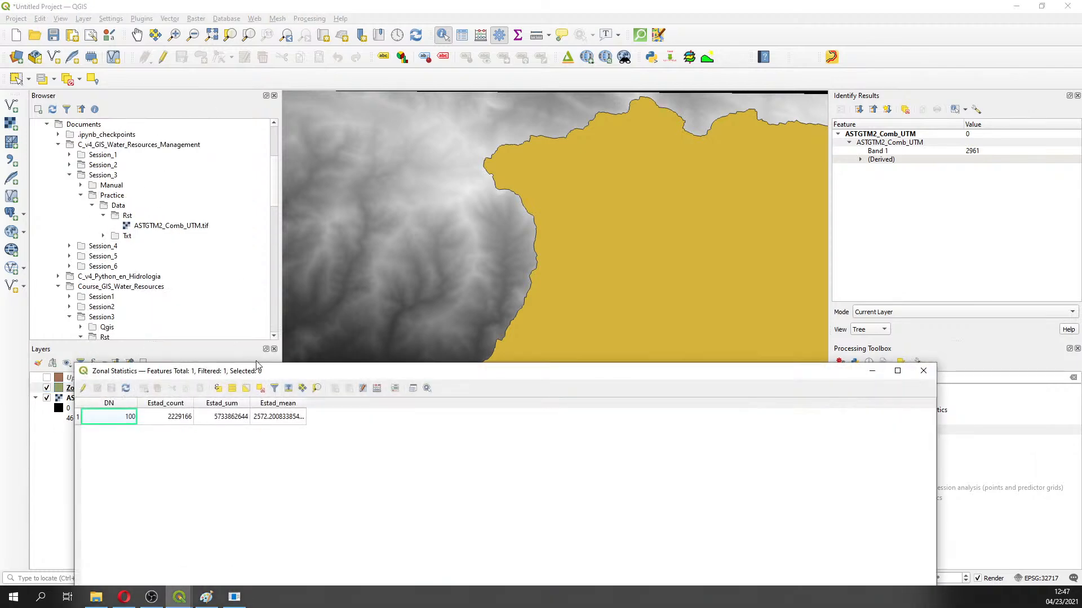
left_click(376, 389)
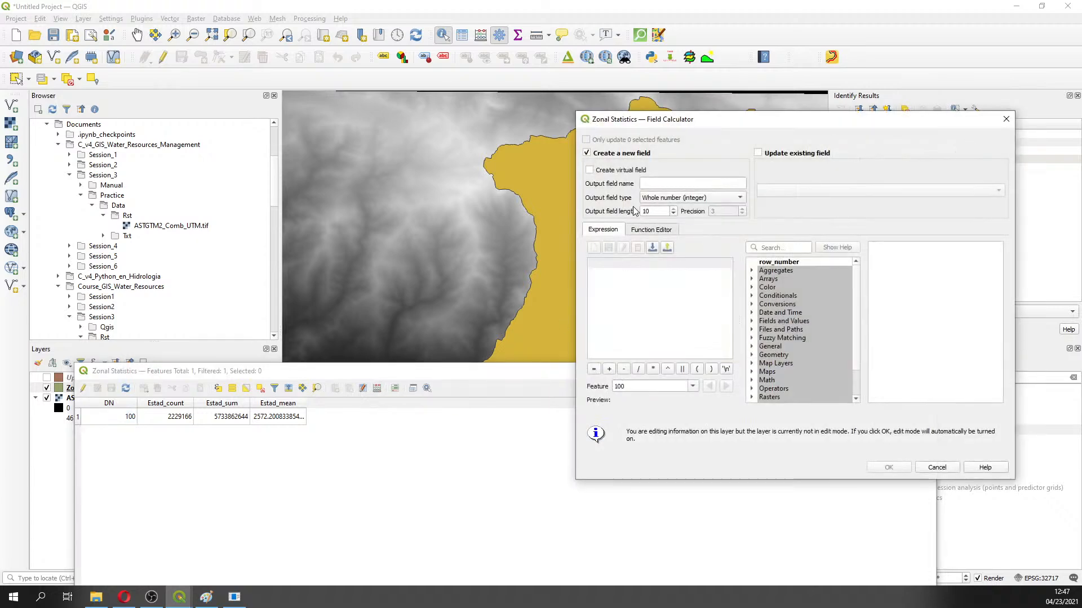
left_click(678, 186)
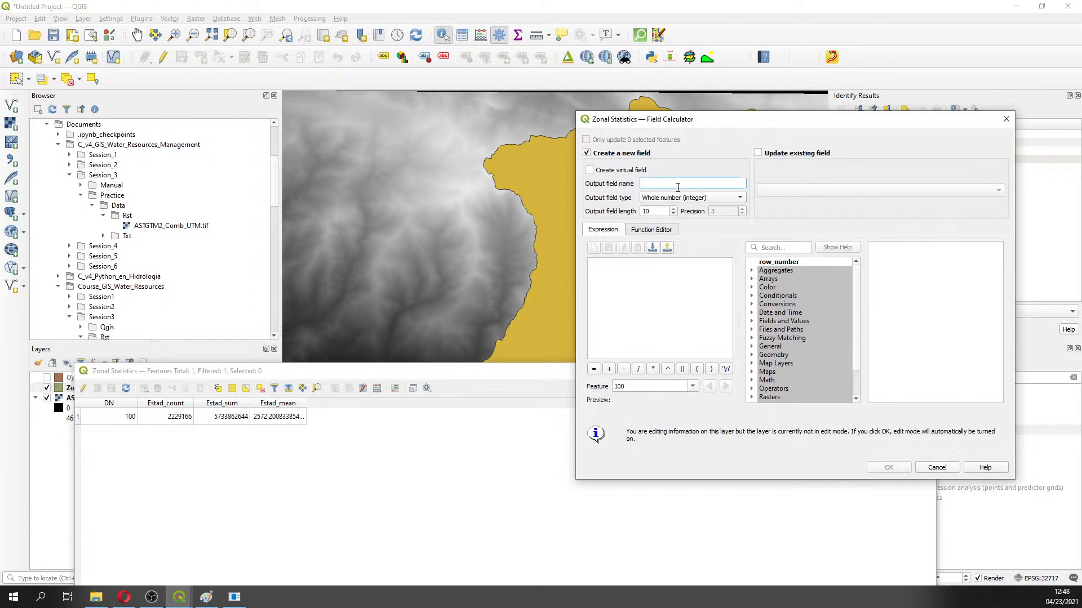
key("Tab")
key("Tab")
key("Tab")
key("Tab")
key("Tab")
key("Tab")
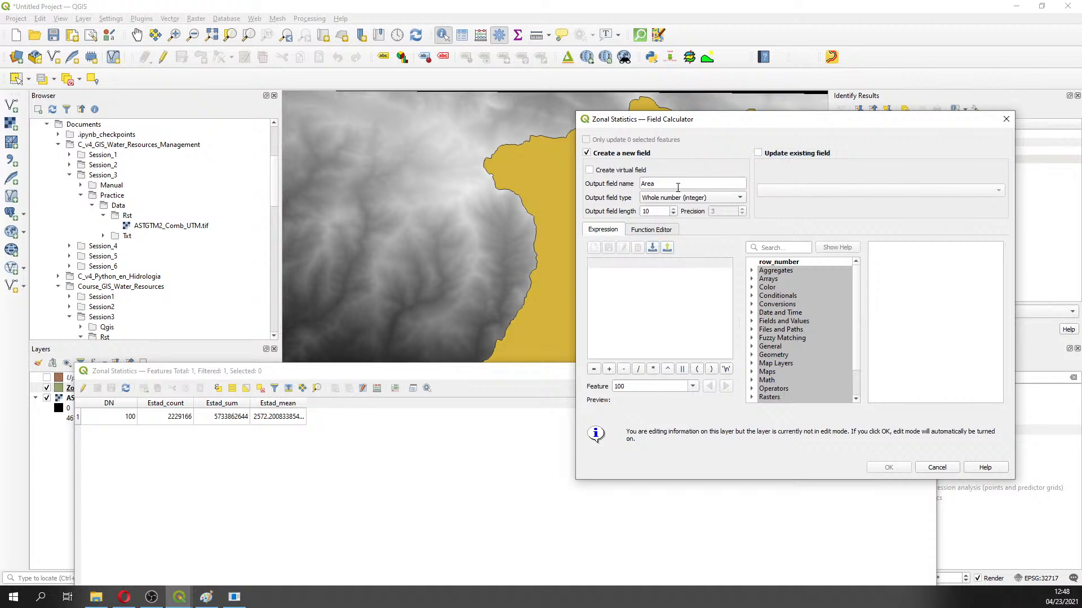
type("$area")
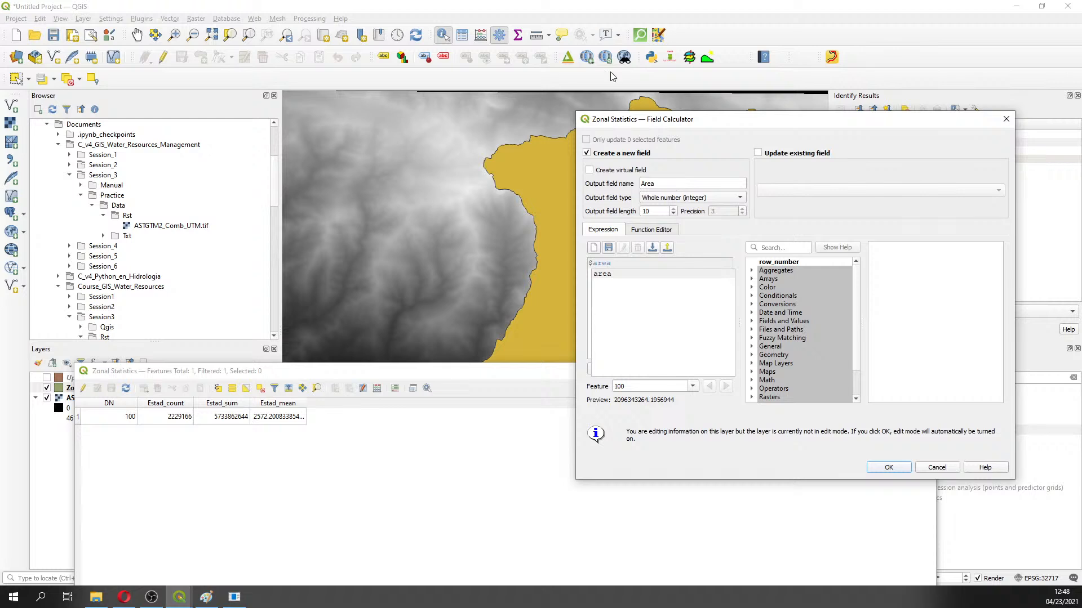
left_click_drag(593, 263, 583, 266)
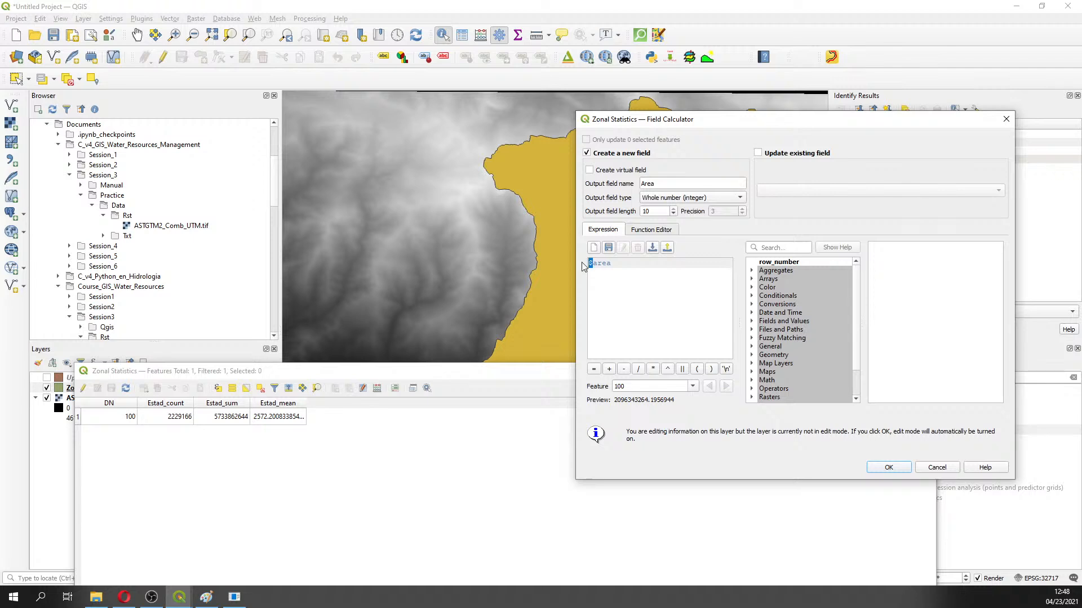
left_click(706, 199)
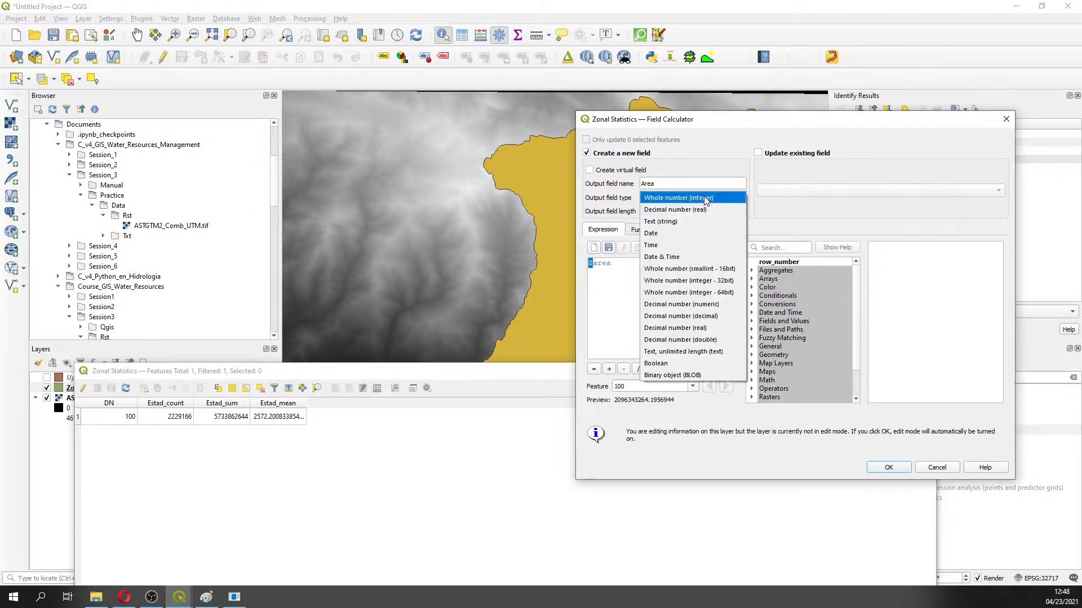
left_click(705, 197)
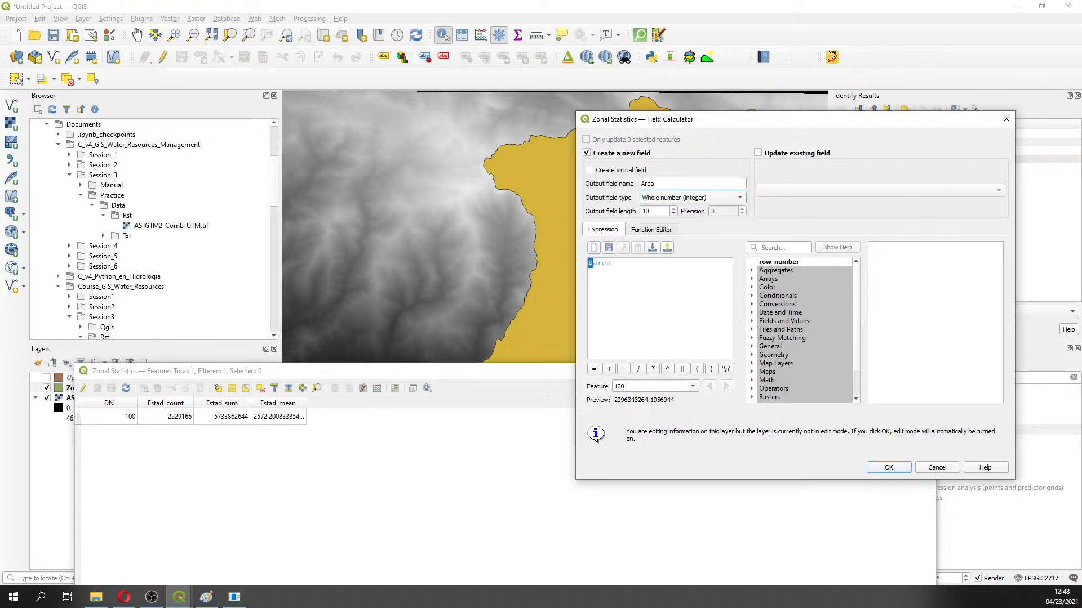
key("alt+Tab")
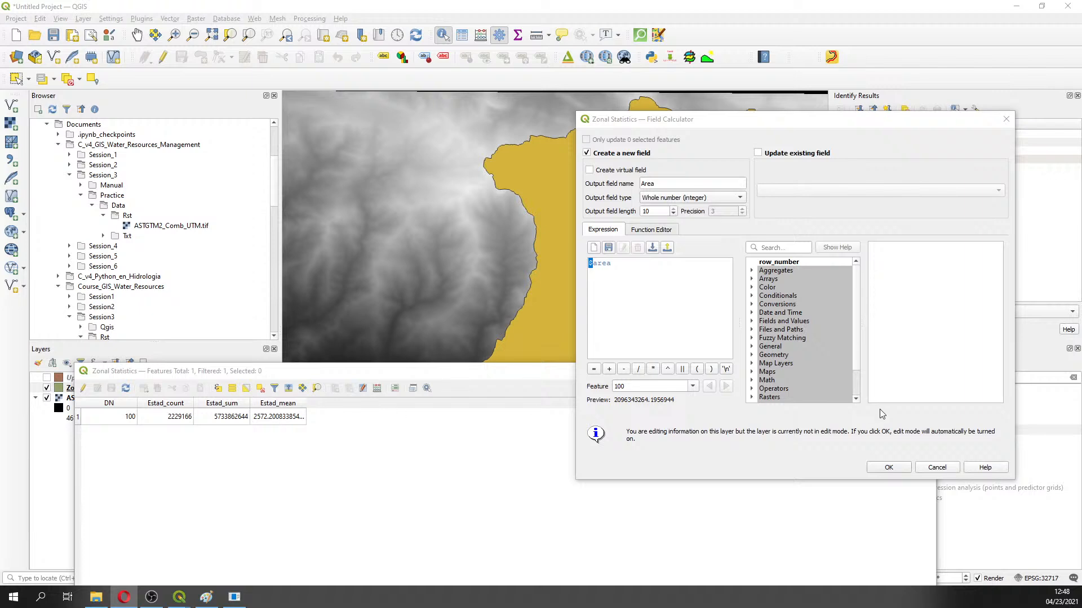
left_click(892, 471)
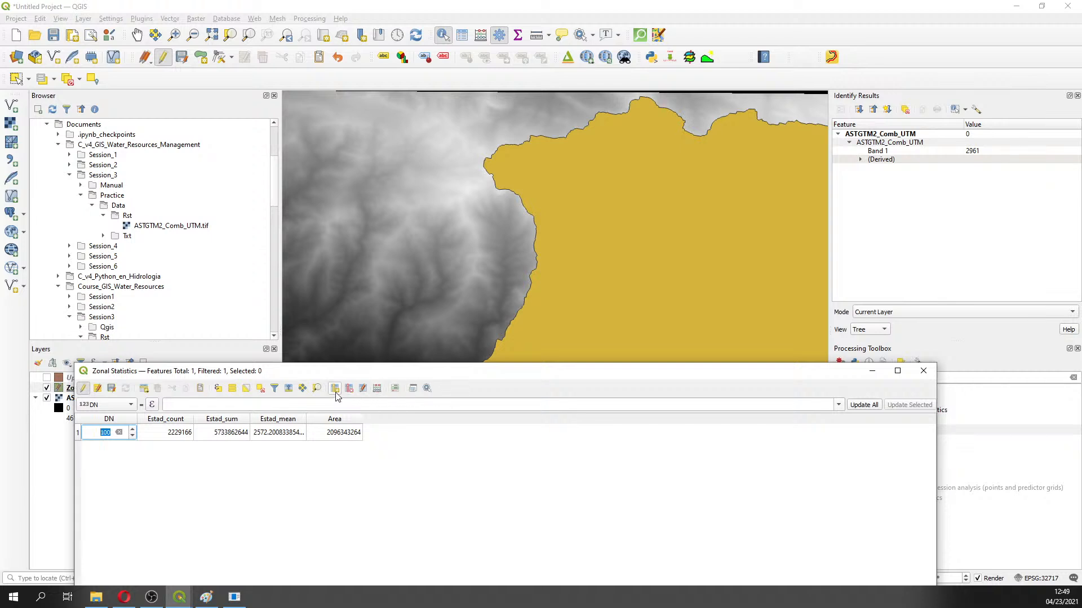
Add a Perimeter field computed from $perimeter, giving 341921 for the basin
left_click(377, 388)
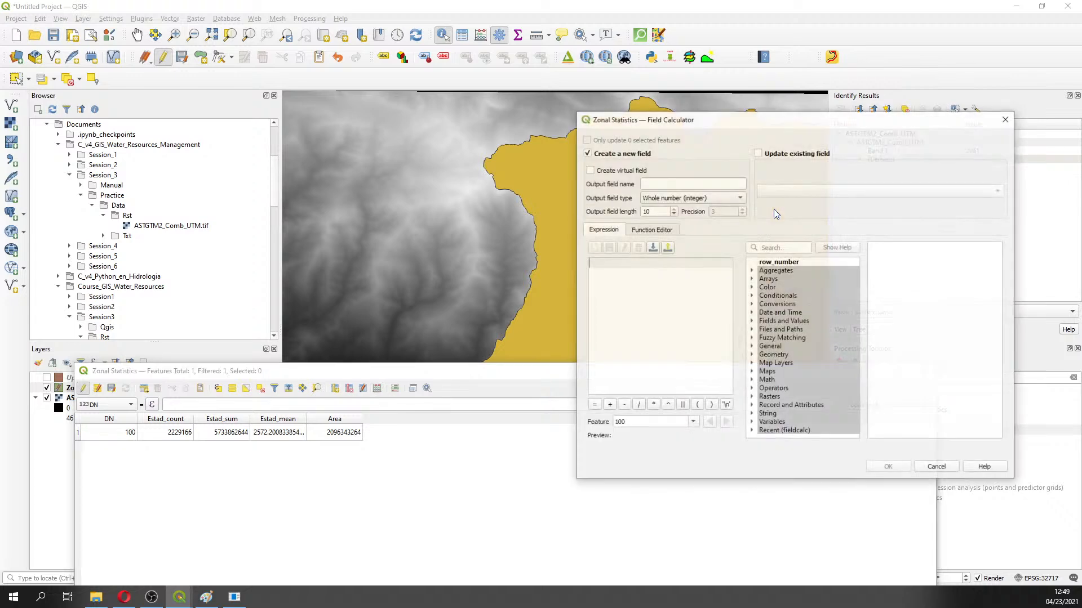
left_click(660, 182)
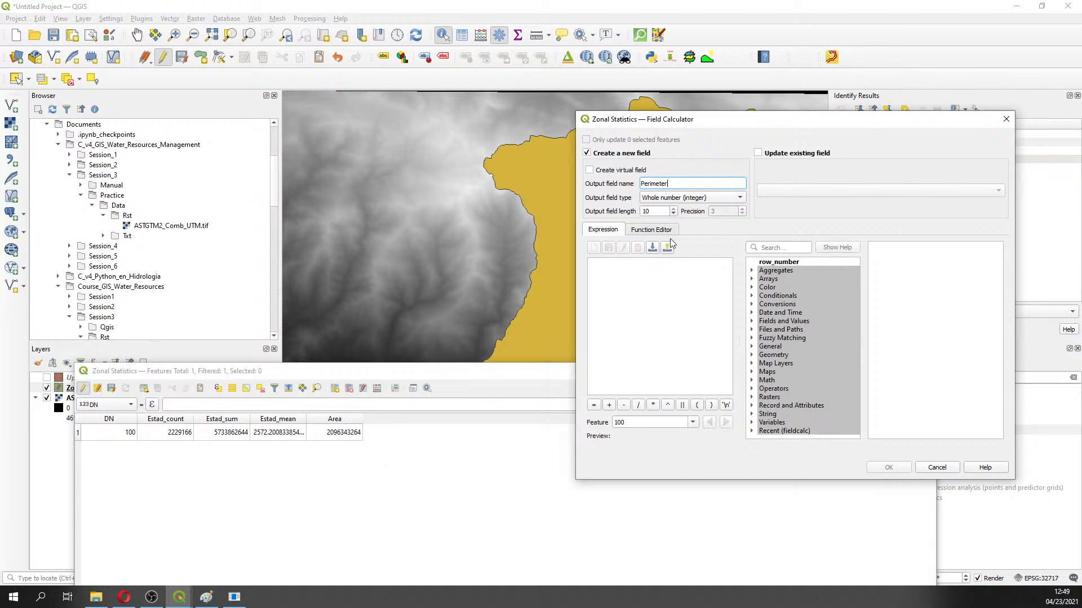
left_click(645, 278)
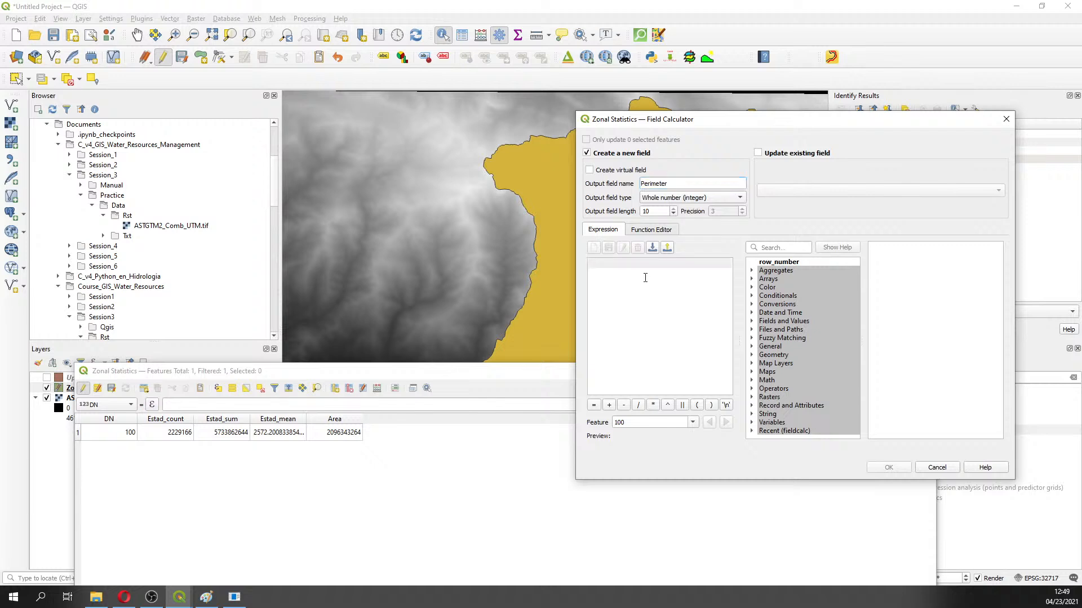
type("$")
key("BackSpace")
key("BackSpace")
type("$p")
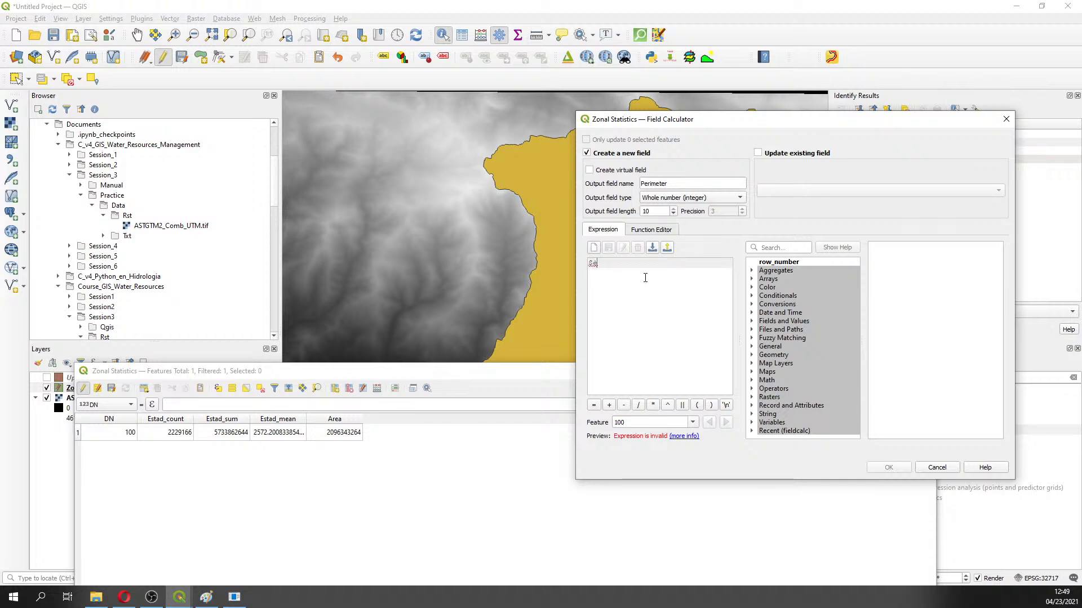
type("er")
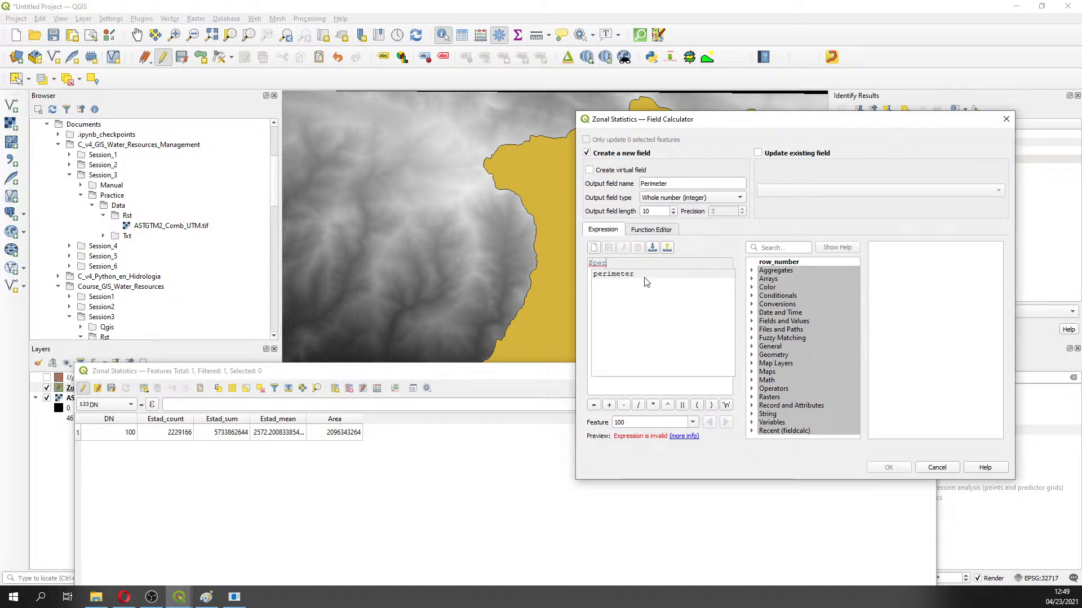
double_click(644, 275)
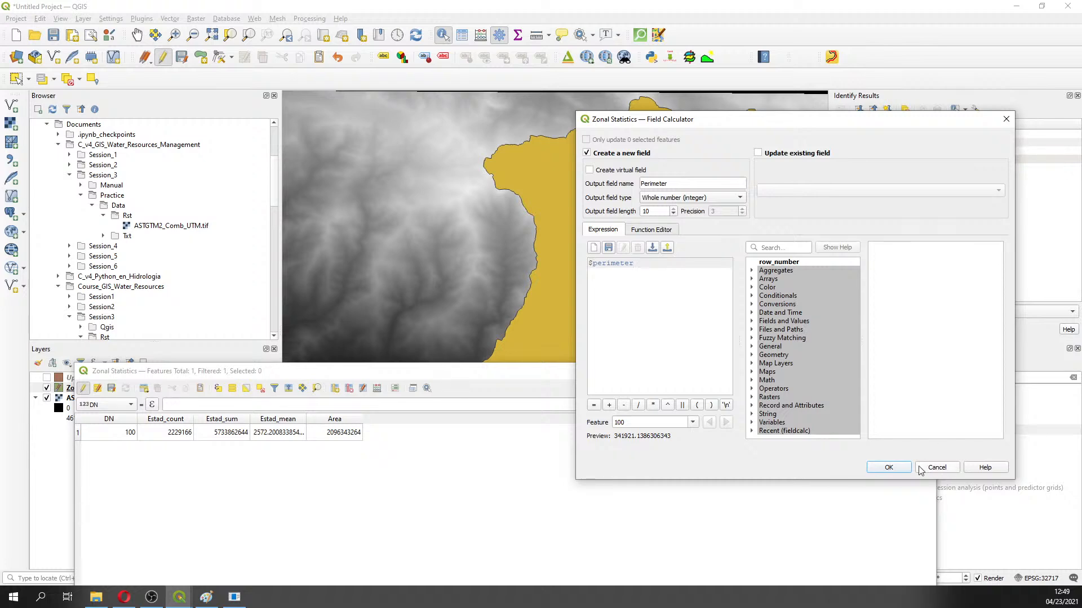
left_click(890, 468)
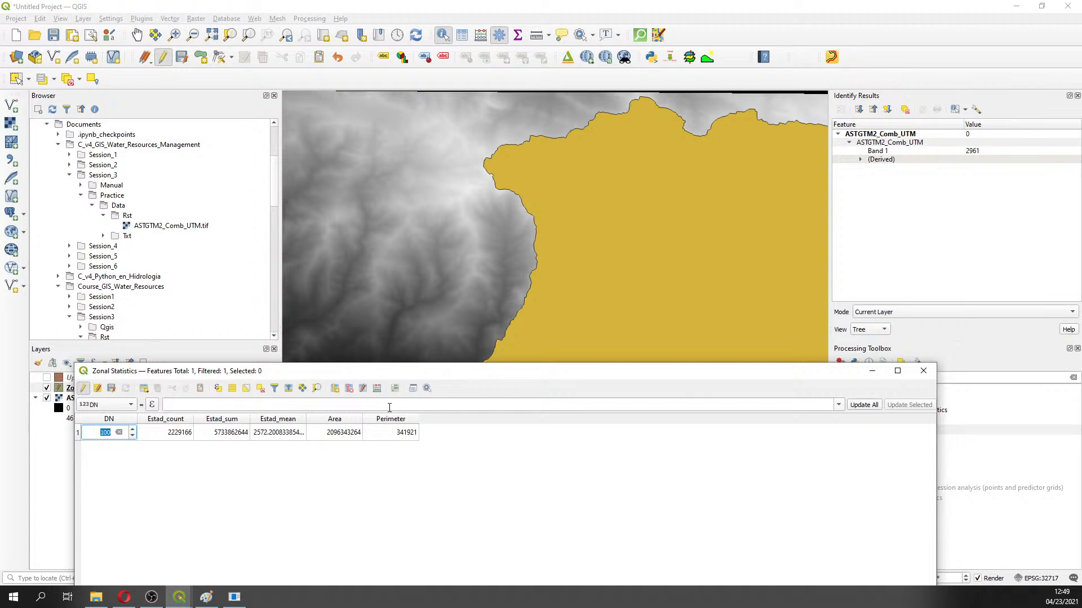
key("alt+Tab")
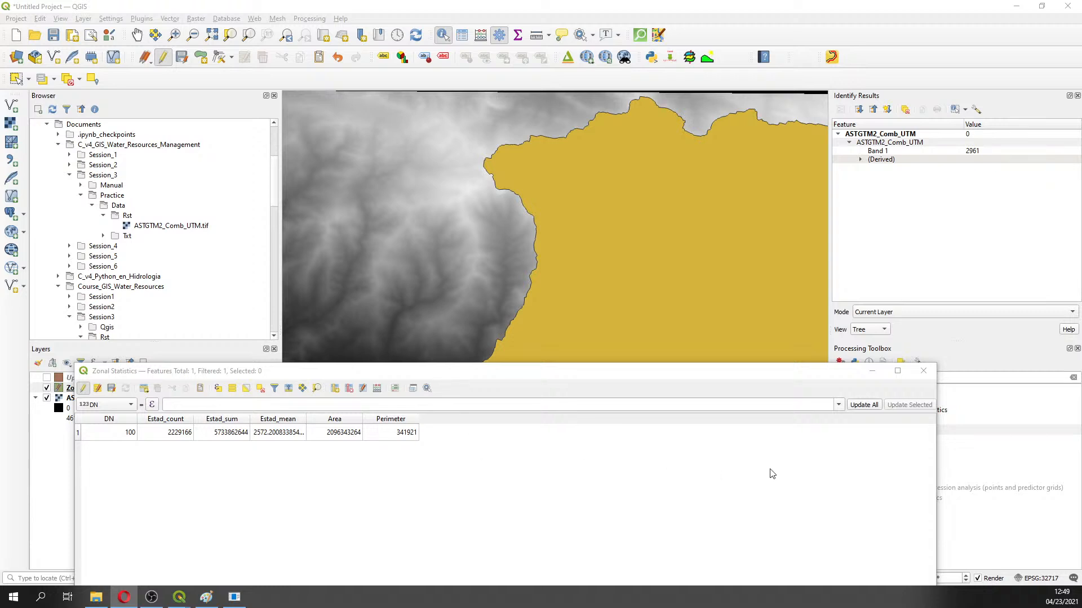
Stop editing Zonal Statistics and save the new Area and Perimeter fields
left_click(872, 374)
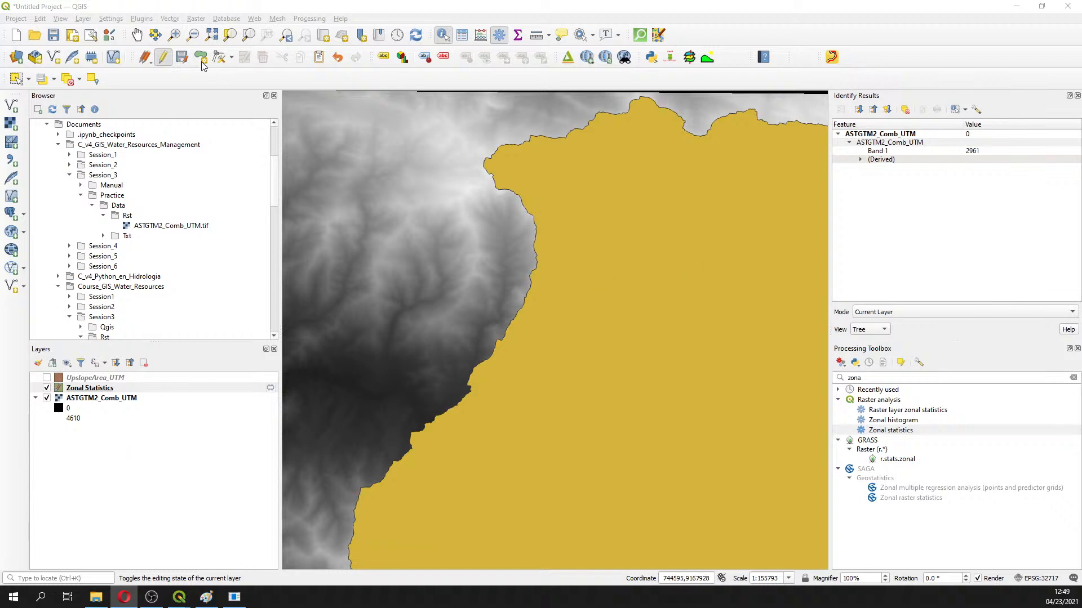
left_click(162, 60)
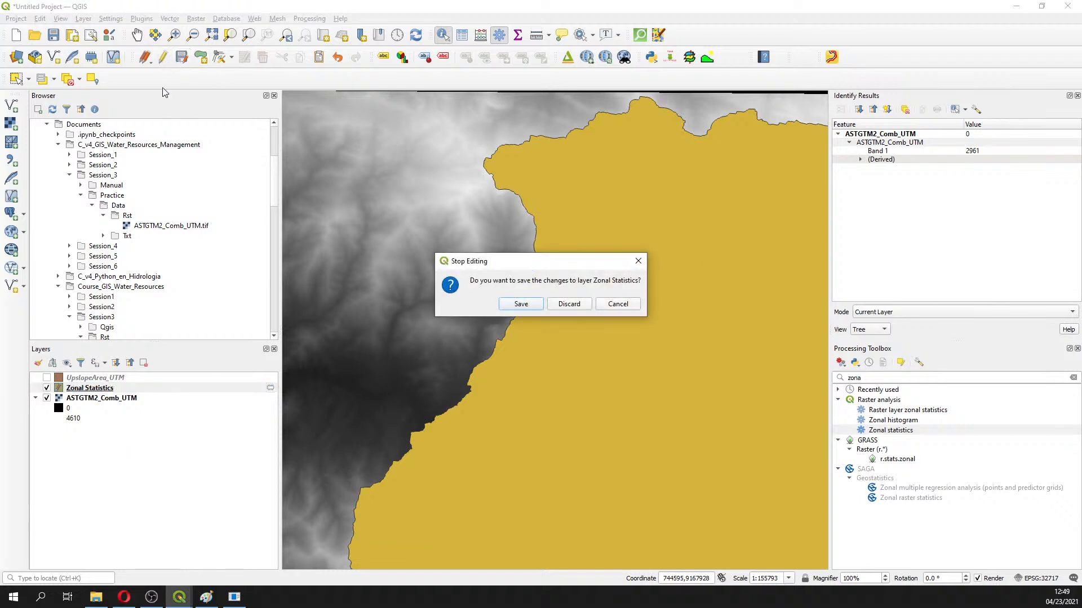
left_click(514, 304)
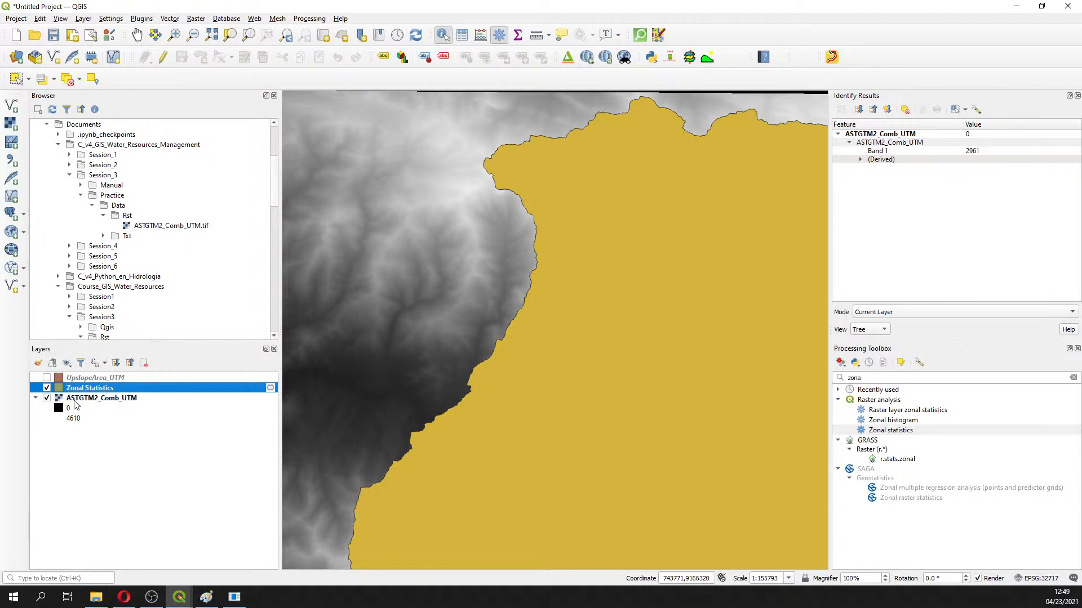
Select the ASTGTM2_Comb_UTM elevation layer and search the Processing Toolbox for 'slop'
left_click(76, 400)
left_click(1077, 96)
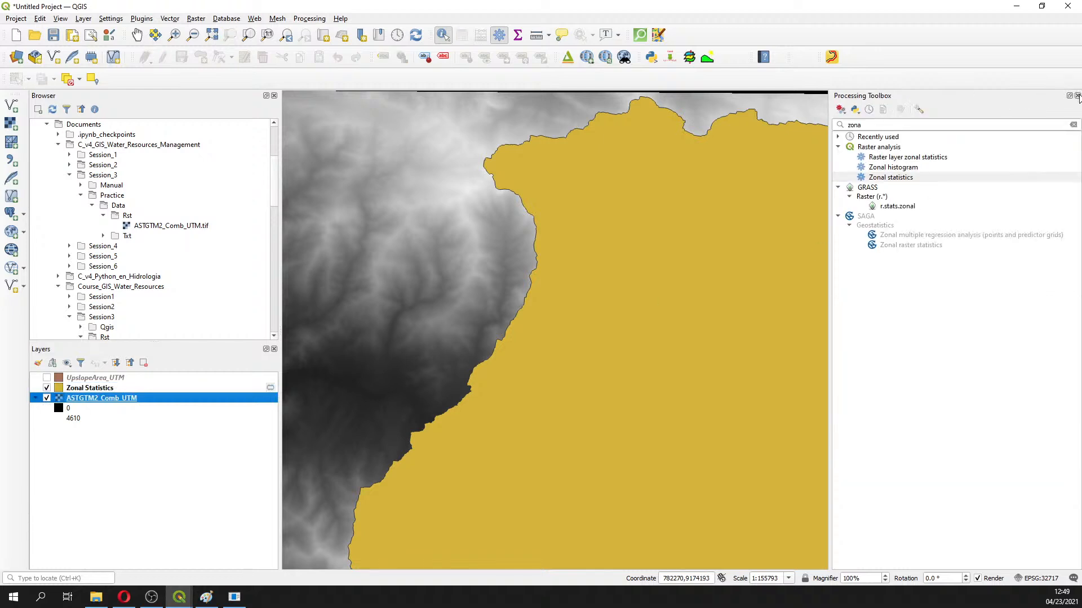
left_click_drag(881, 126, 796, 123)
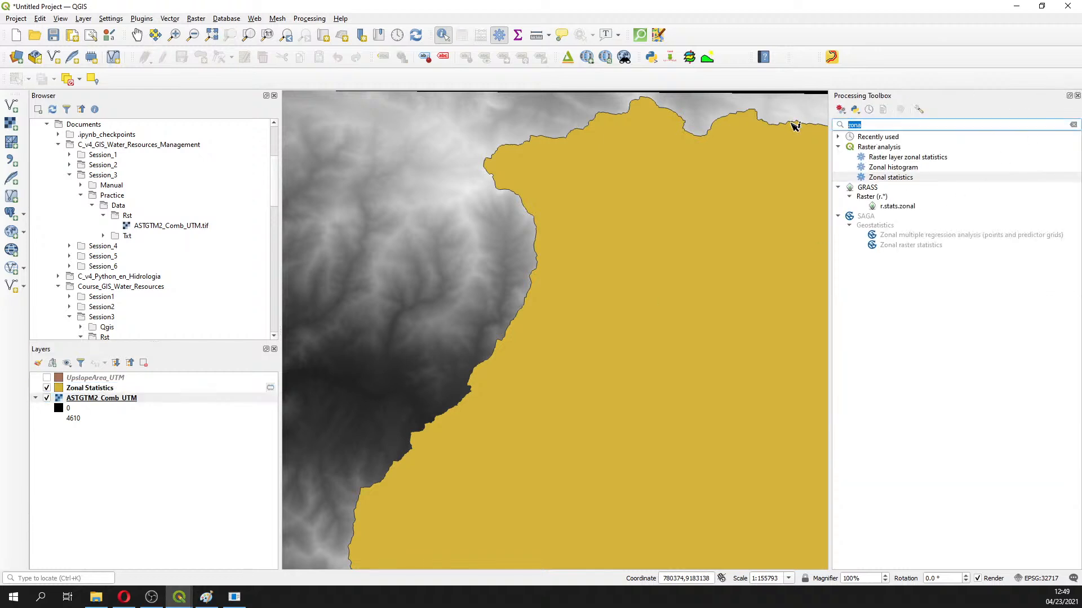
type("slop")
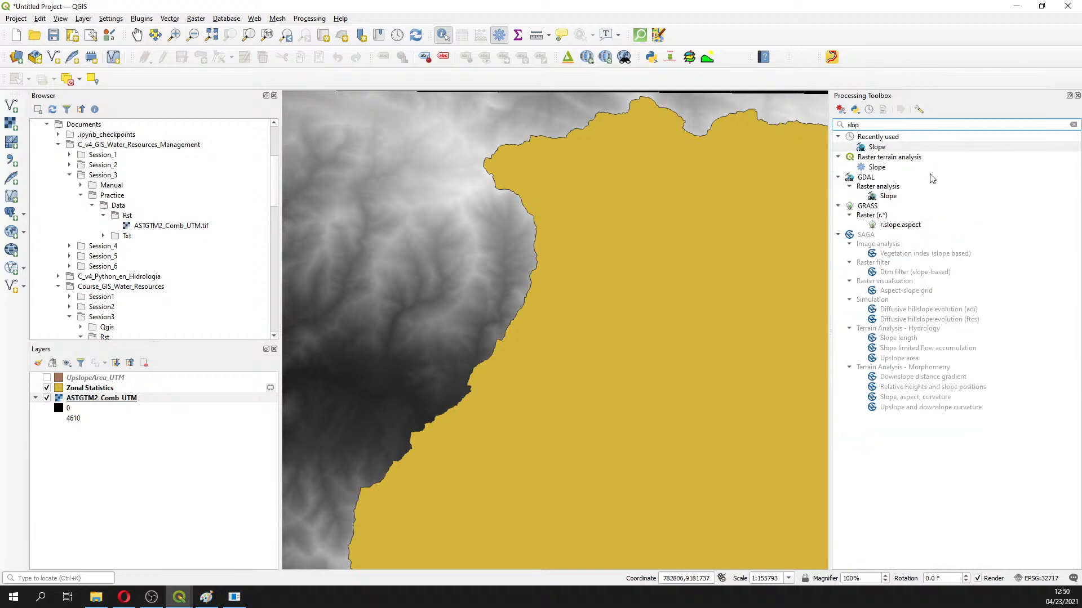
Run GDAL Slope on ASTGTM2_Comb_UTM to create the Slope raster, then search 'zo'
double_click(884, 197)
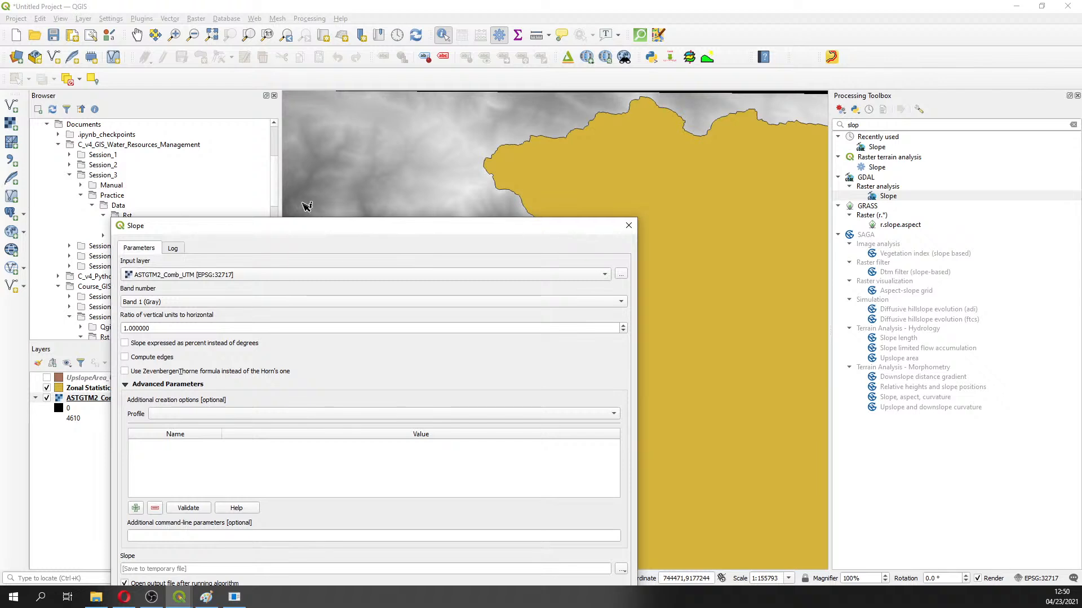
left_click_drag(306, 229, 464, 89)
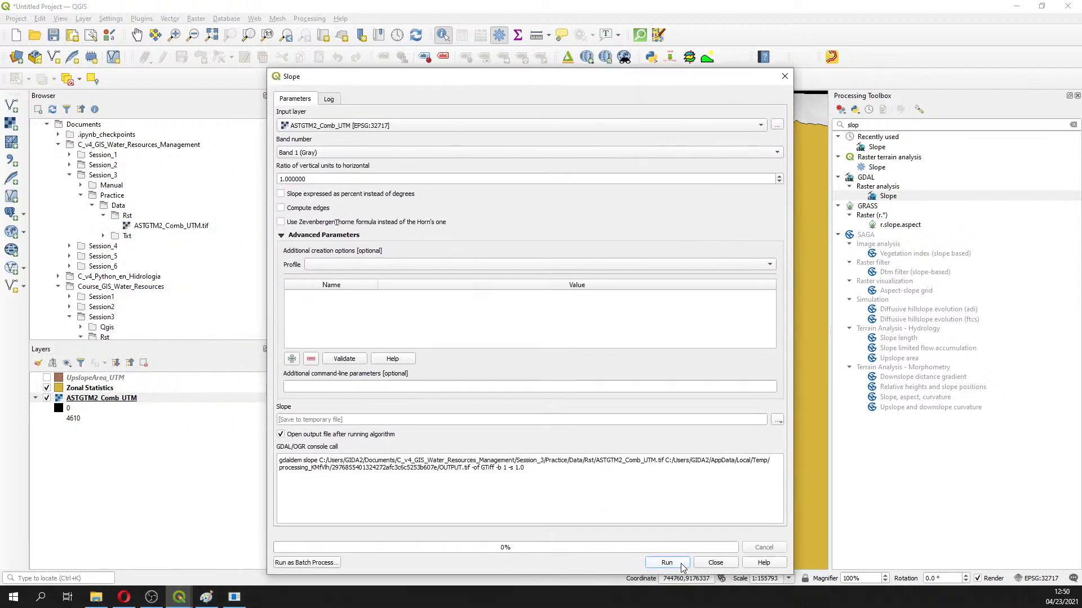
left_click(785, 76)
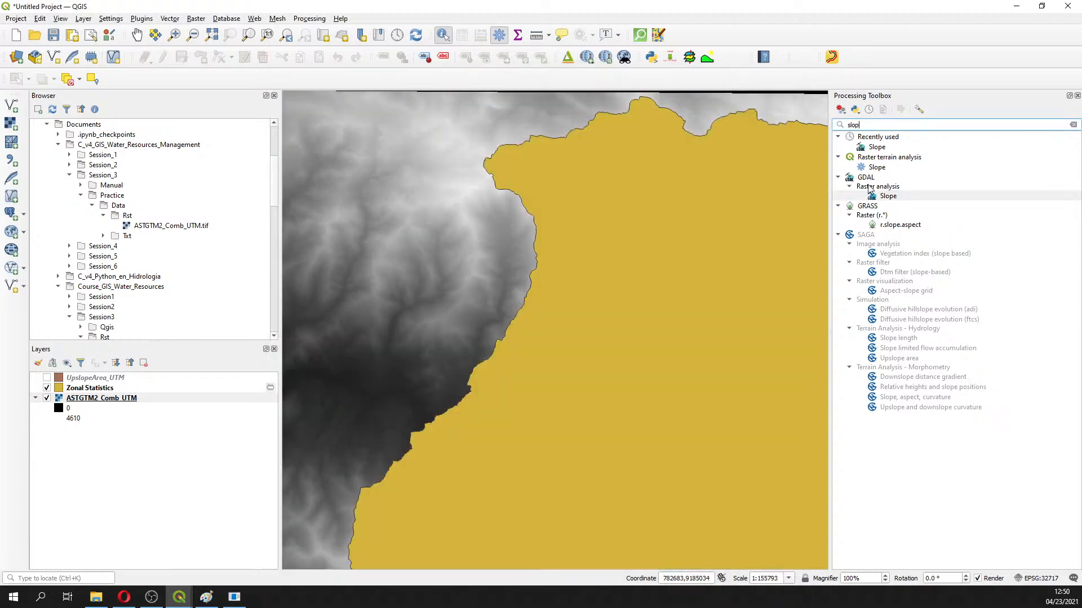
double_click(883, 197)
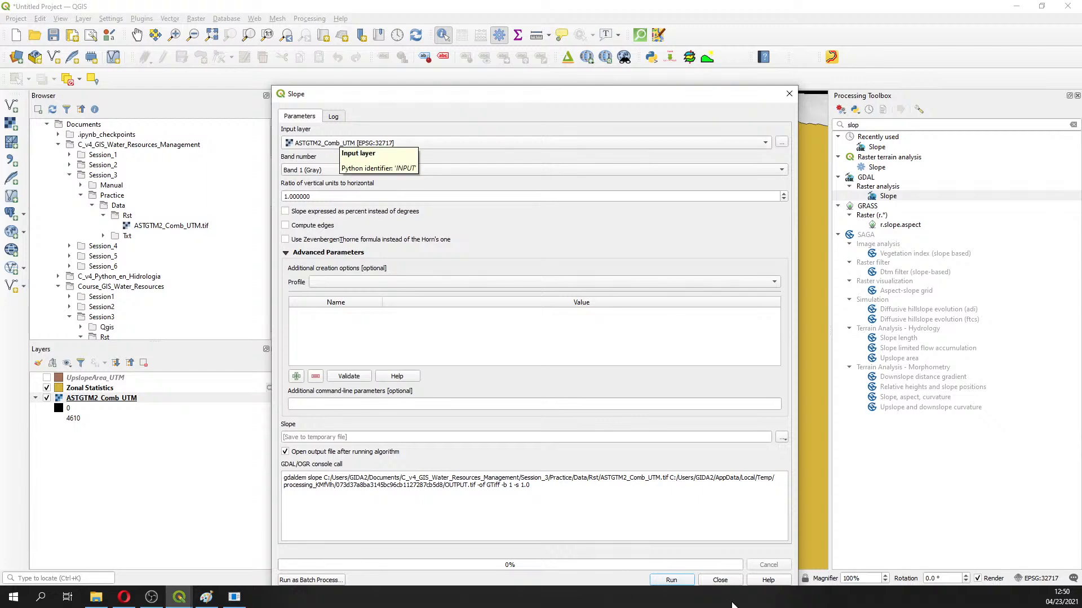
left_click(672, 581)
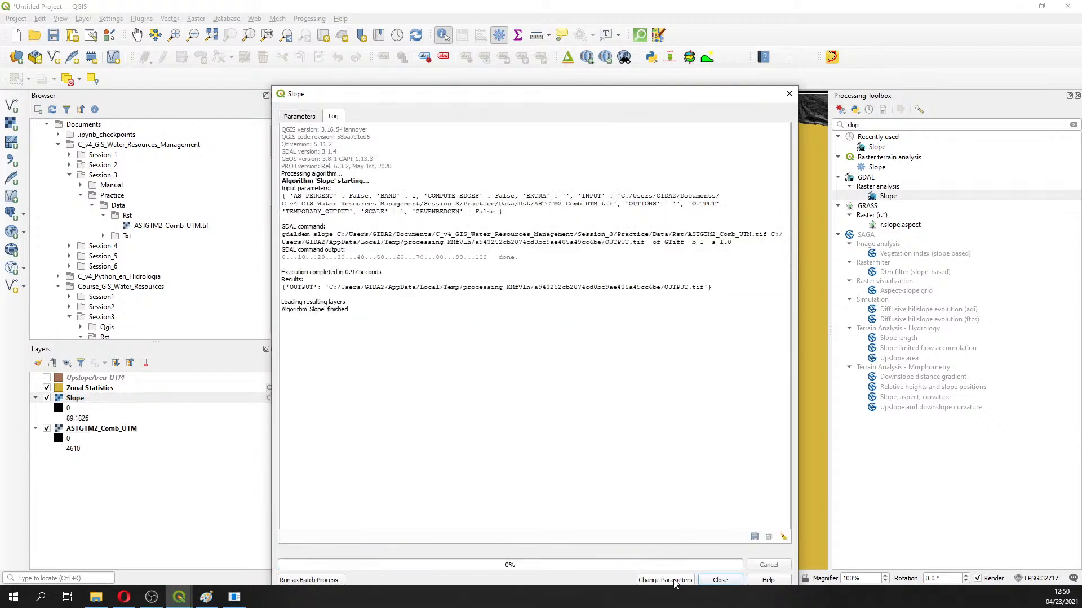
left_click(789, 94)
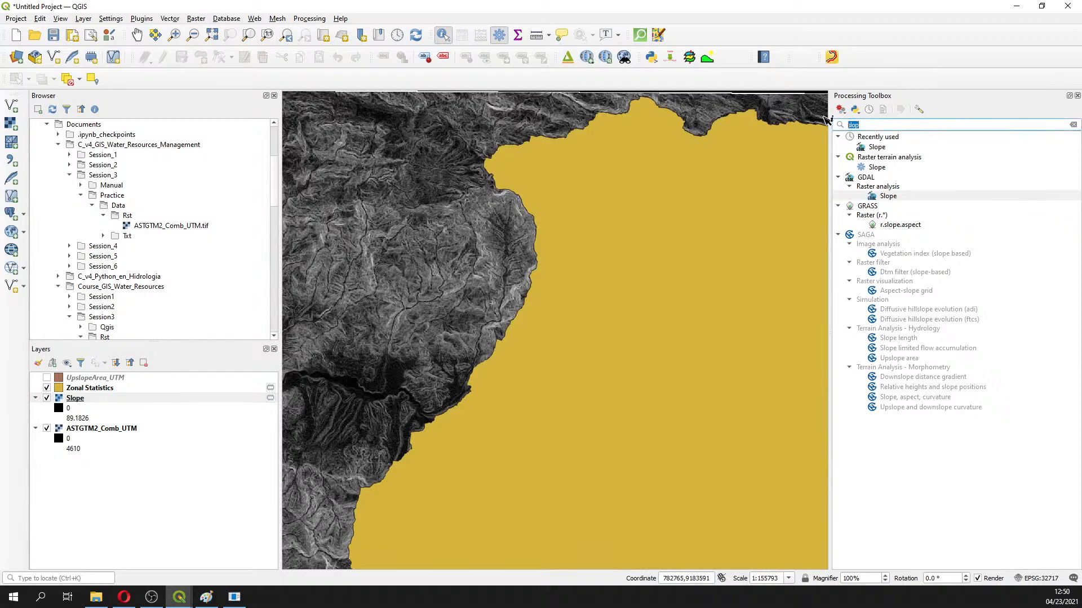
type("zon")
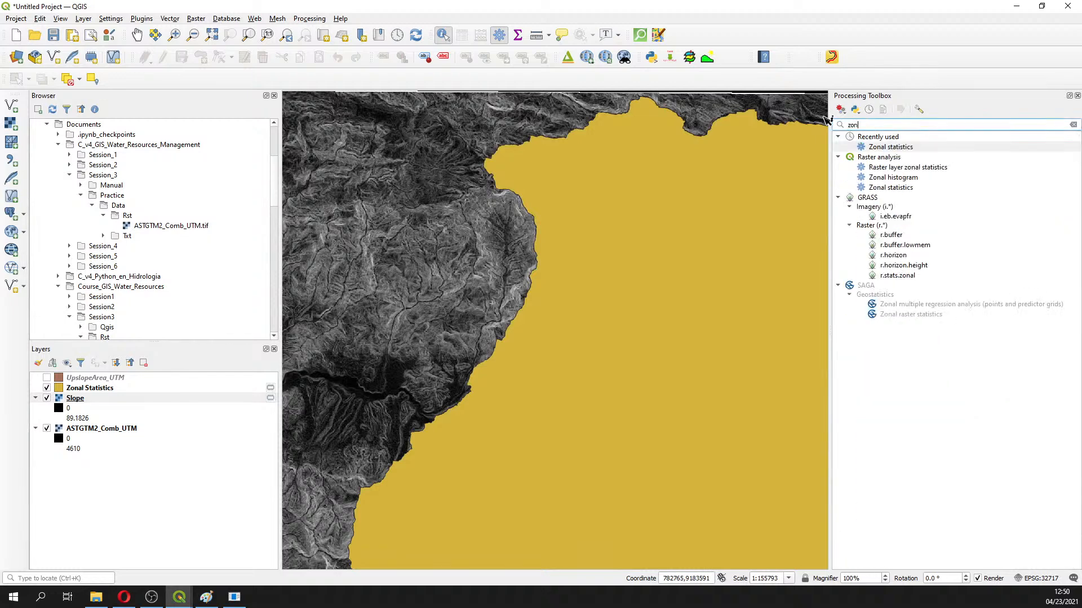
Set up Zonal statistics with Zonal Statistics as input polygons and prefix SlopeEstad_
double_click(899, 149)
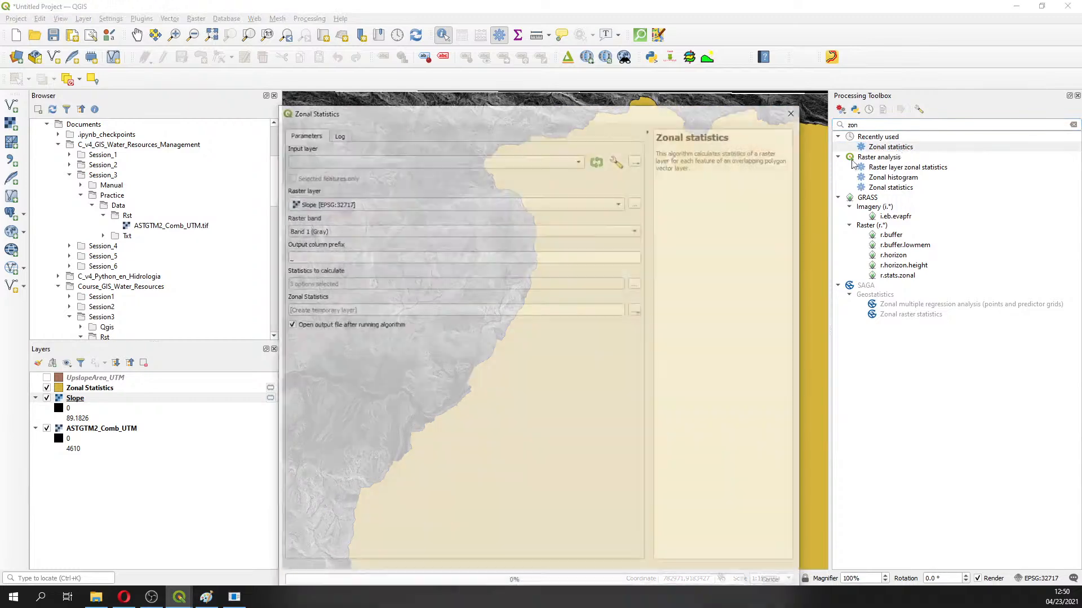
left_click(387, 161)
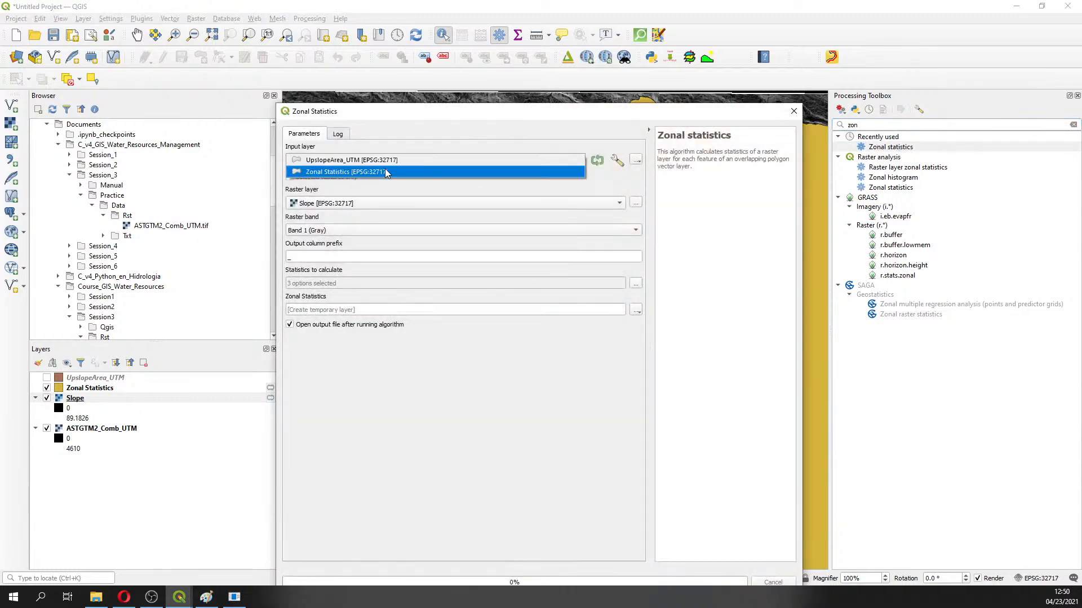
left_click(386, 172)
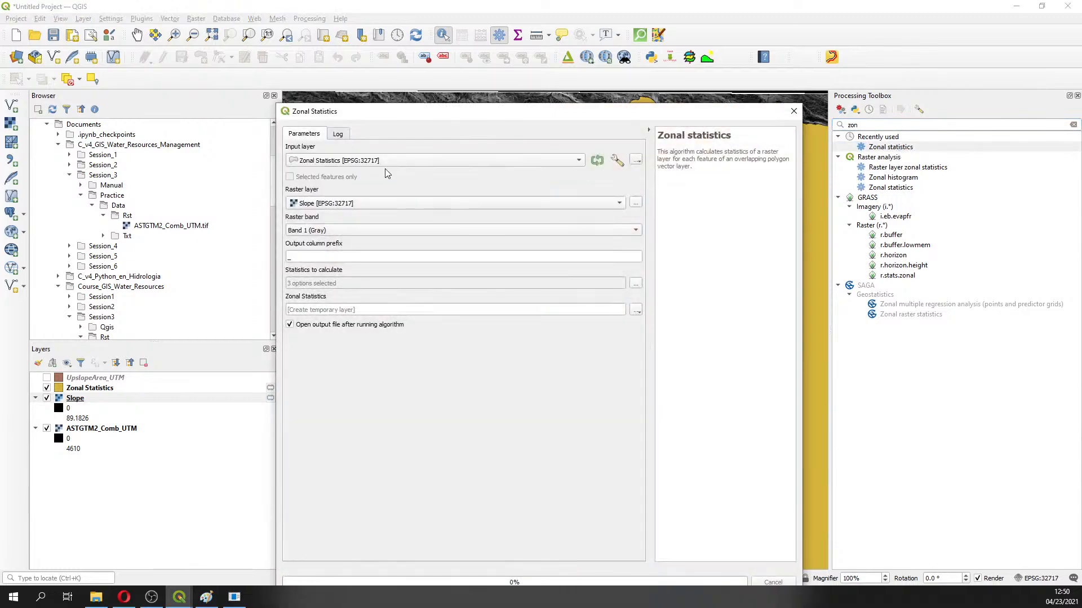
left_click(288, 256)
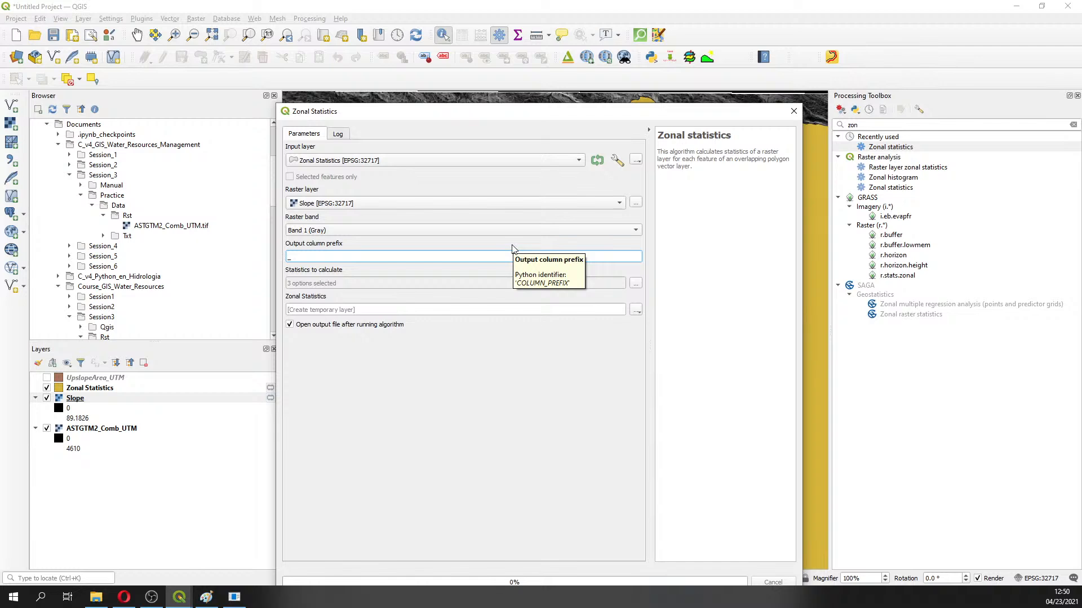
type("SlopeEstad")
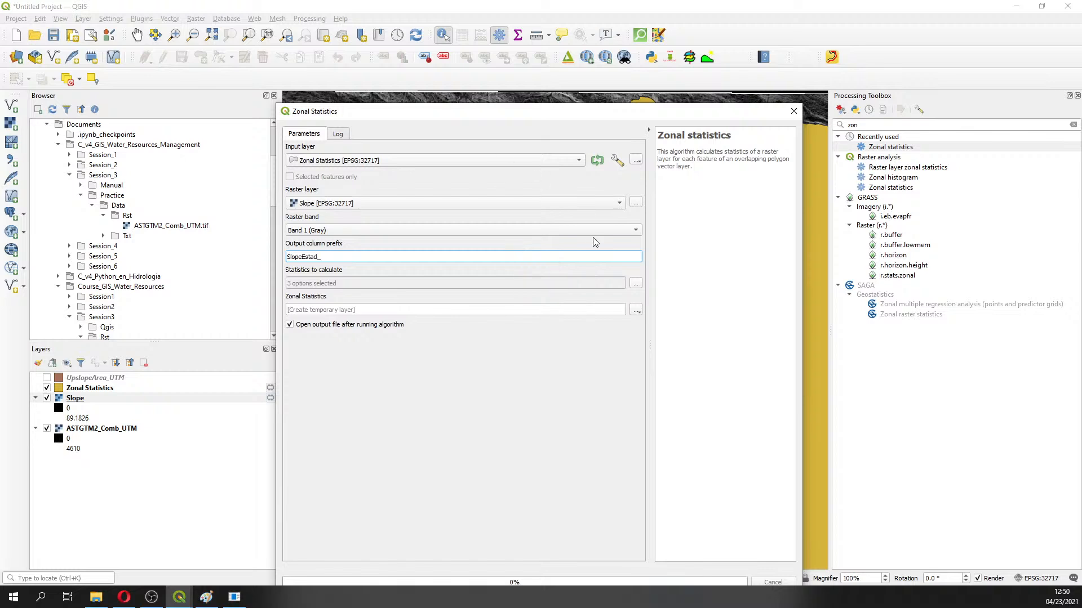
Keep Count, Sum and Mean selected and run the zonal statistics on Slope
left_click(635, 283)
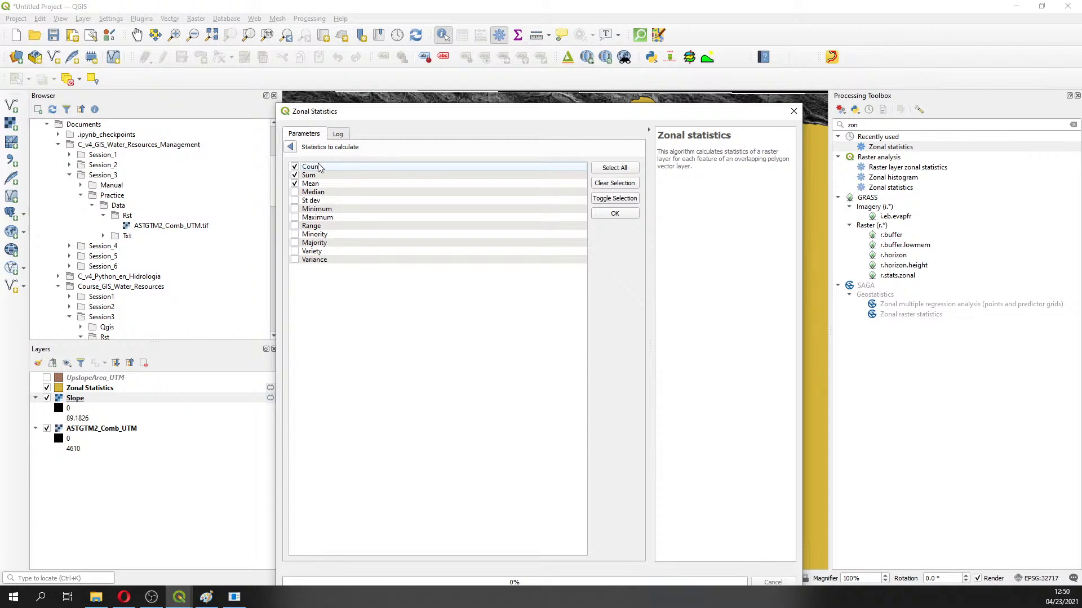
left_click(295, 175)
left_click(295, 167)
left_click(294, 167)
left_click(295, 175)
left_click(290, 148)
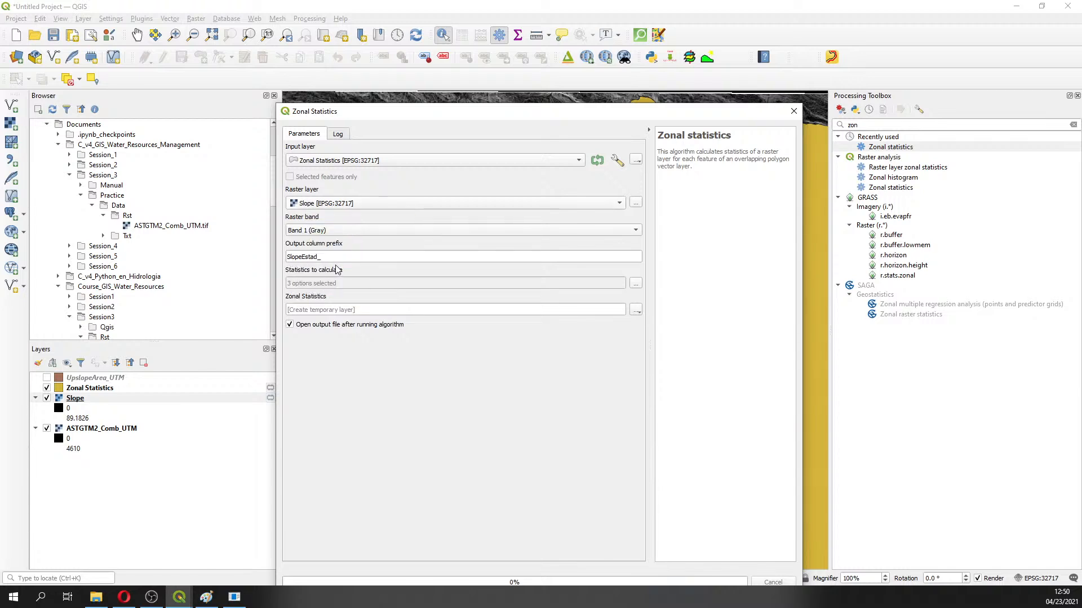
left_click_drag(596, 114, 833, 59)
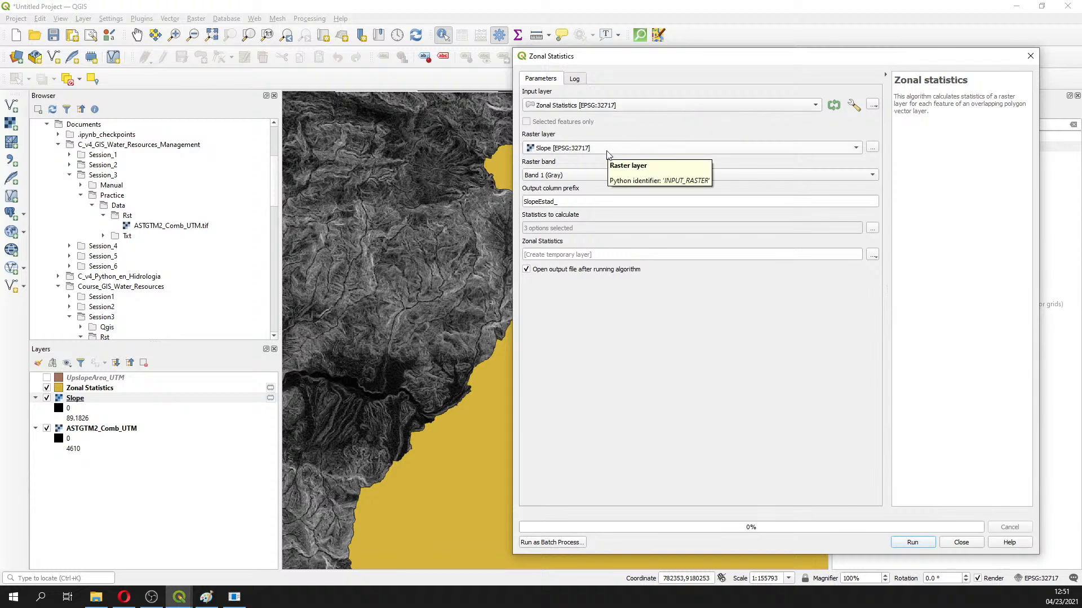
left_click(913, 542)
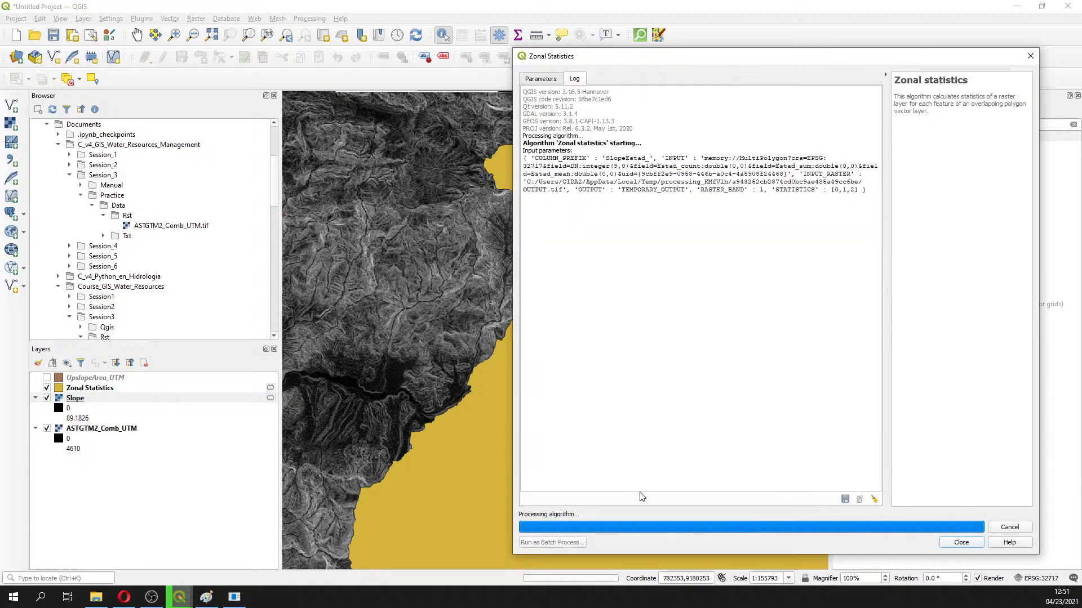
left_click(1029, 58)
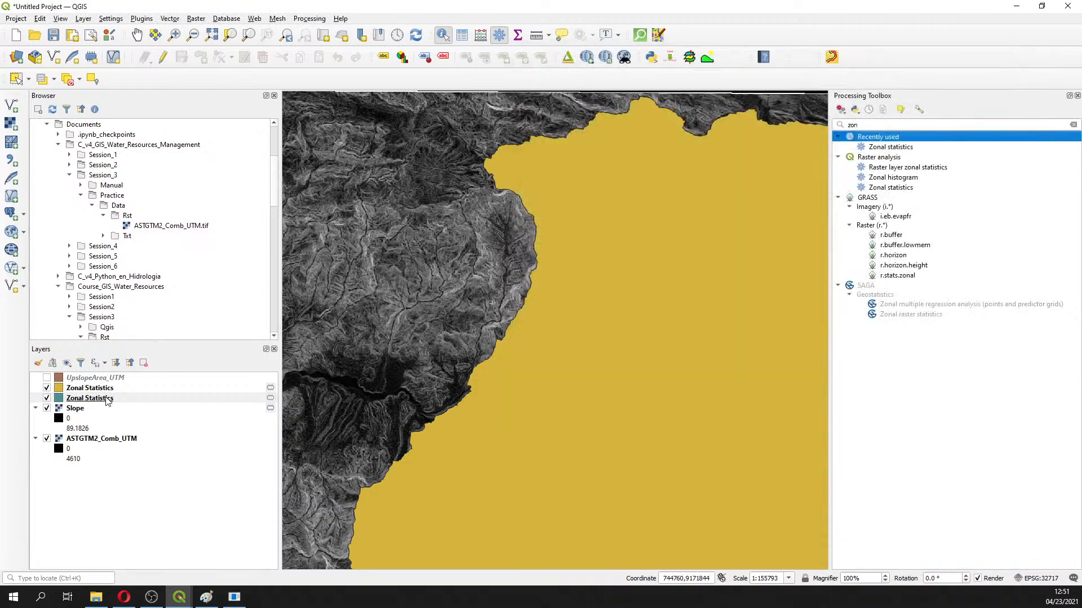
Open the slope Zonal Statistics attribute table, showing SlopeEstad_ columns, and enable editing
right_click(107, 399)
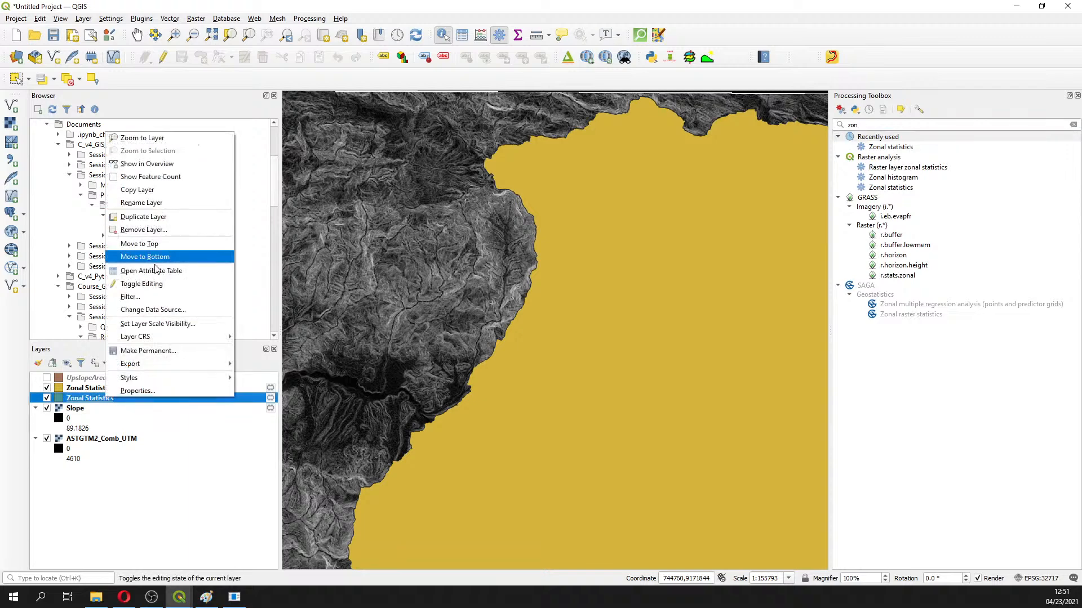
key("Escape")
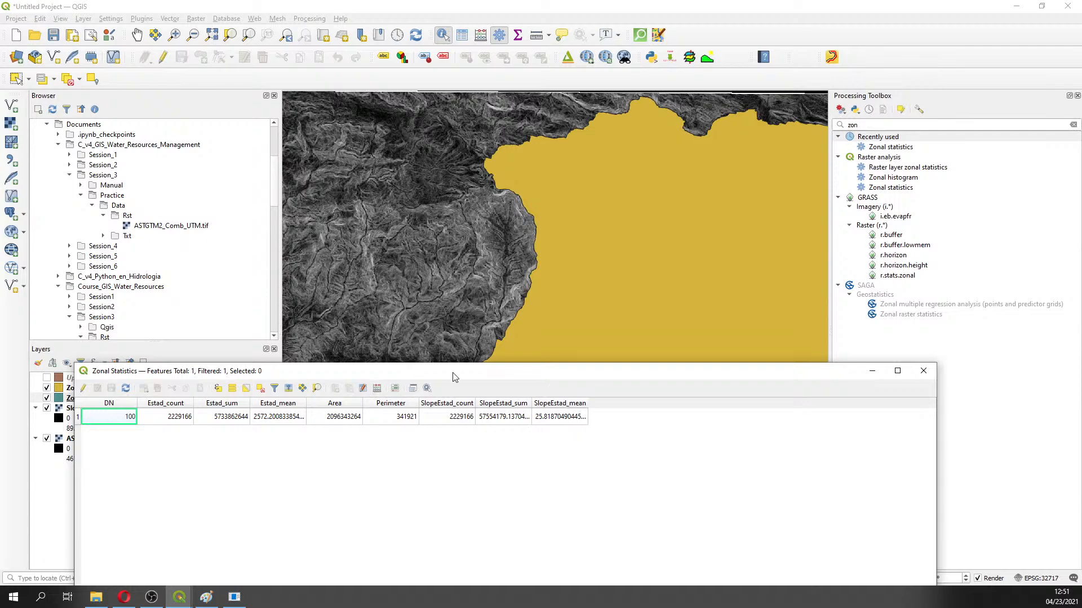
left_click_drag(457, 373, 485, 137)
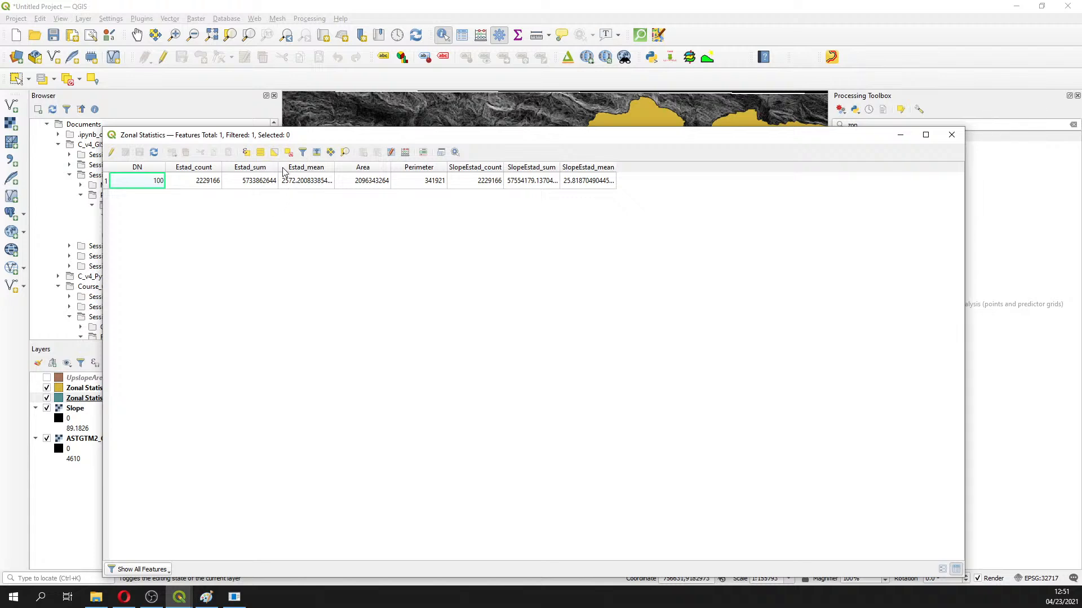
left_click(112, 153)
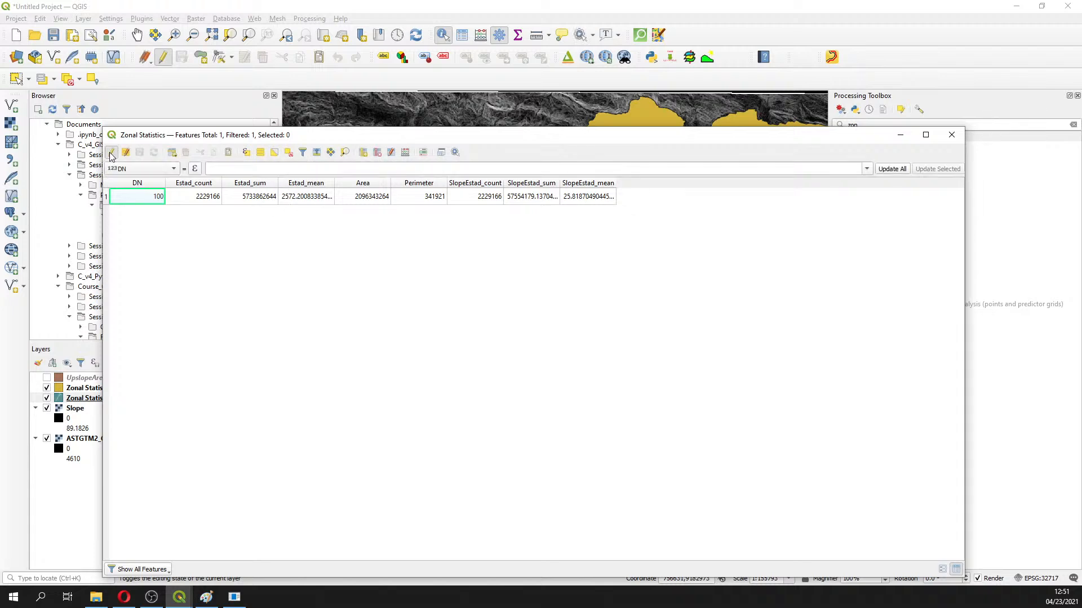
Delete the Estad_count, Estad_sum, SlopeEstad_count and SlopeEstad_sum fields
left_click(378, 154)
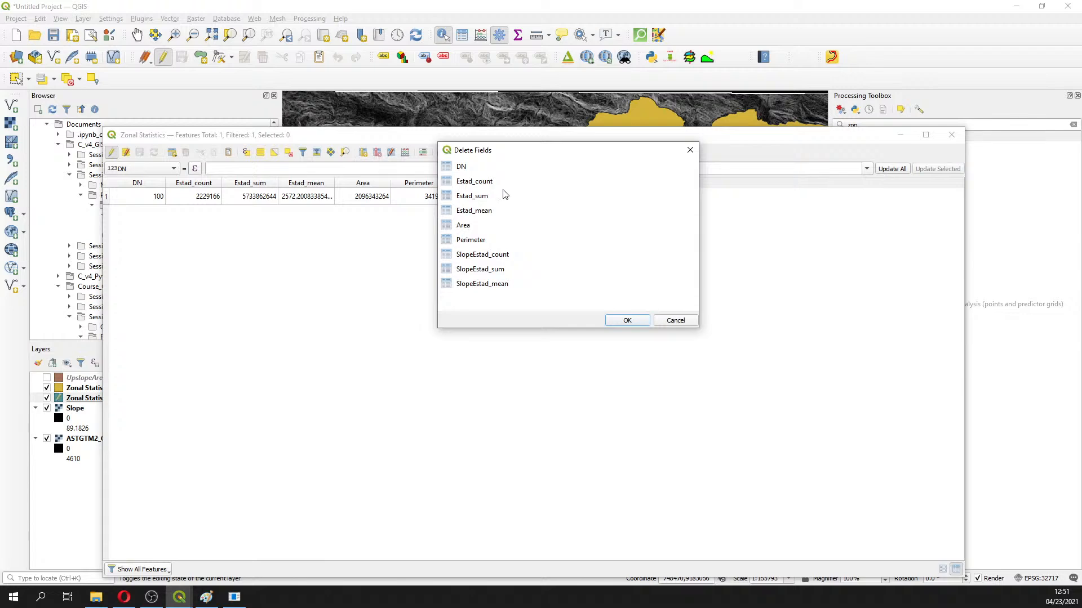
left_click(487, 181)
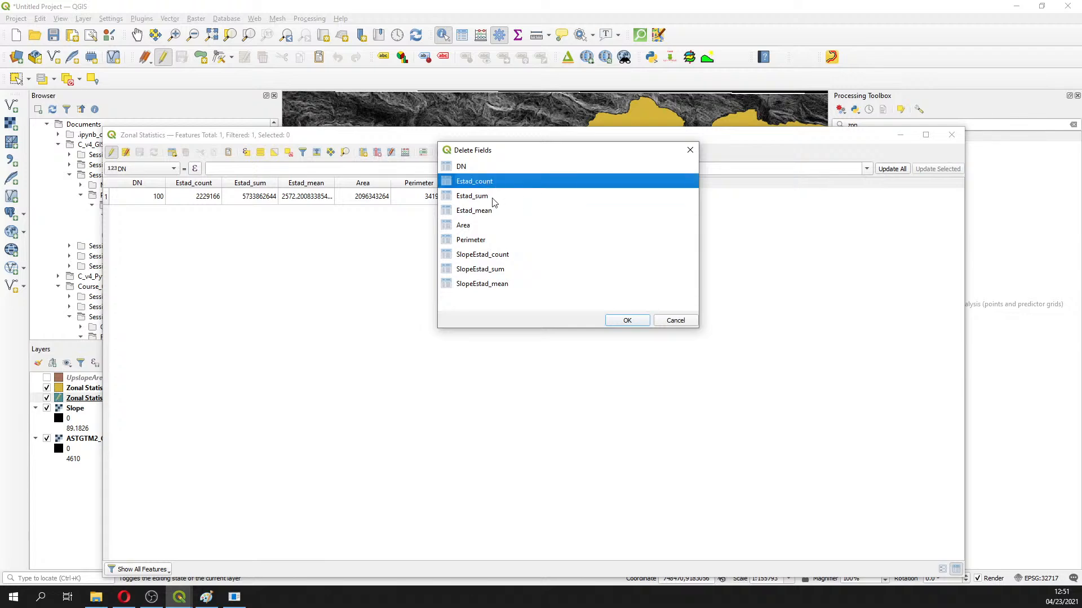
left_click(494, 197, "ctrl")
left_click(515, 255, "ctrl")
left_click(526, 269, "ctrl")
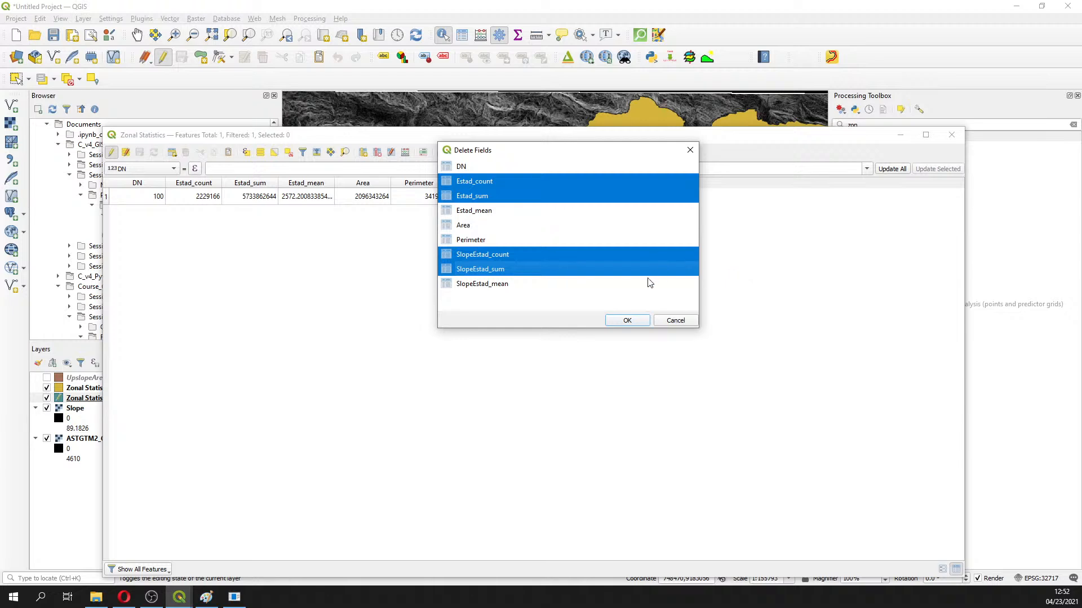
key("alt+Tab")
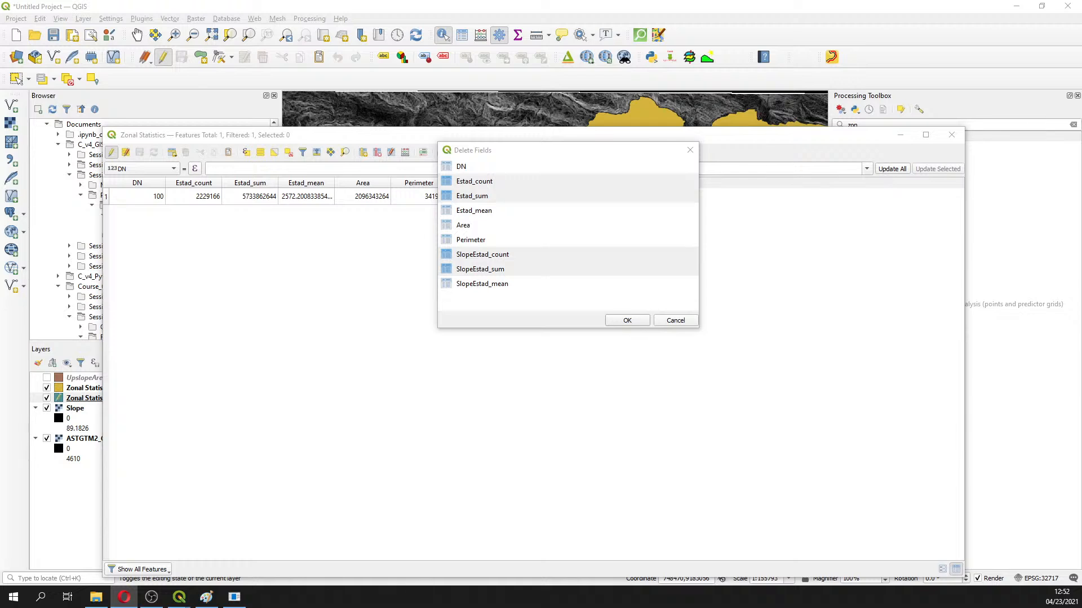
left_click(533, 184)
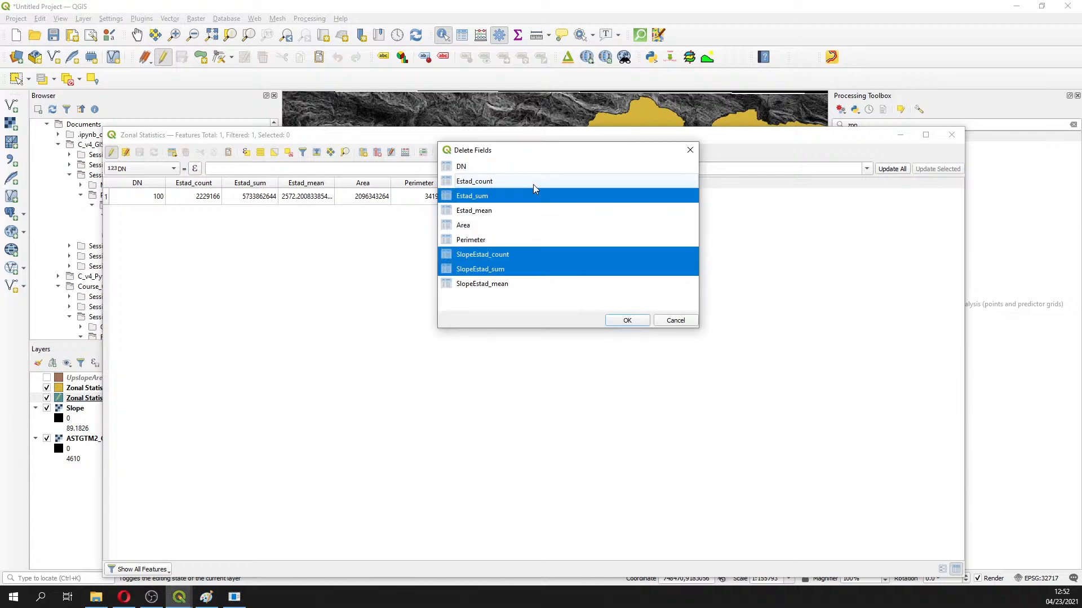
left_click(518, 182)
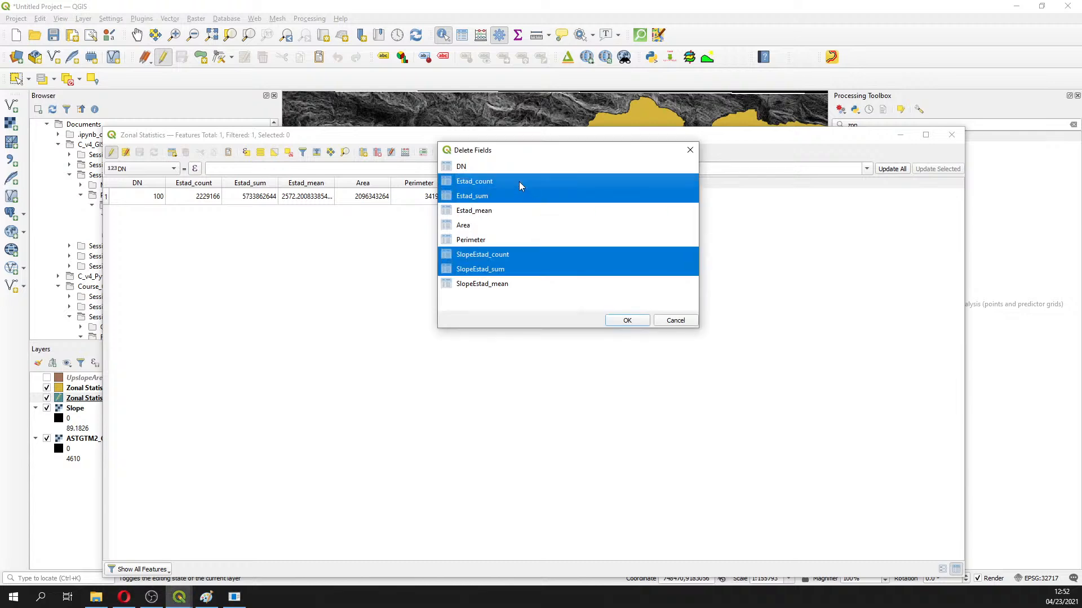
left_click(626, 322)
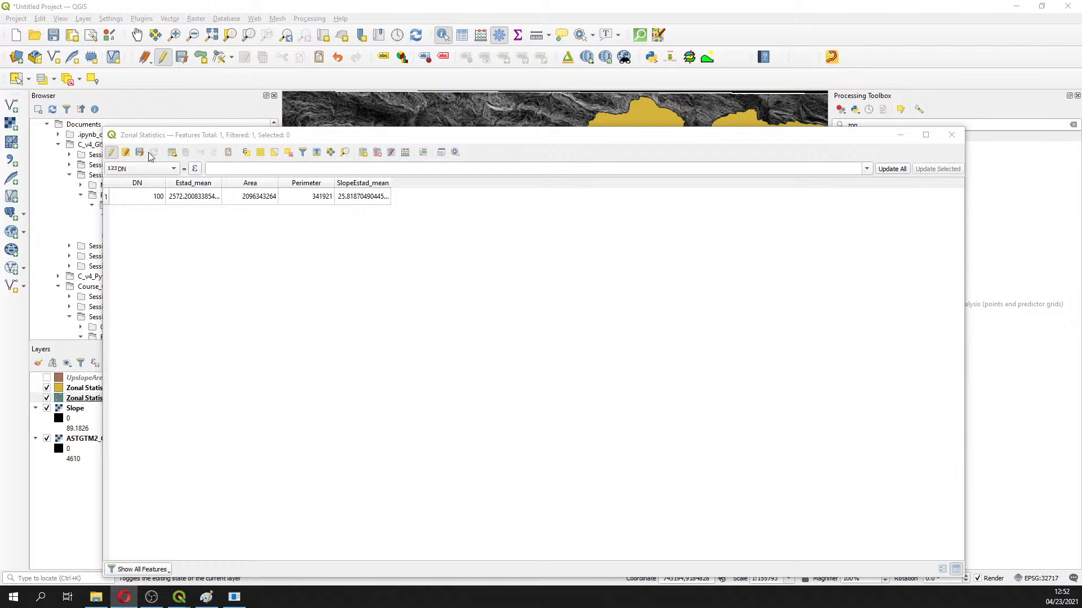
Stop editing, save the field deletions, and close the attribute table
left_click(111, 152)
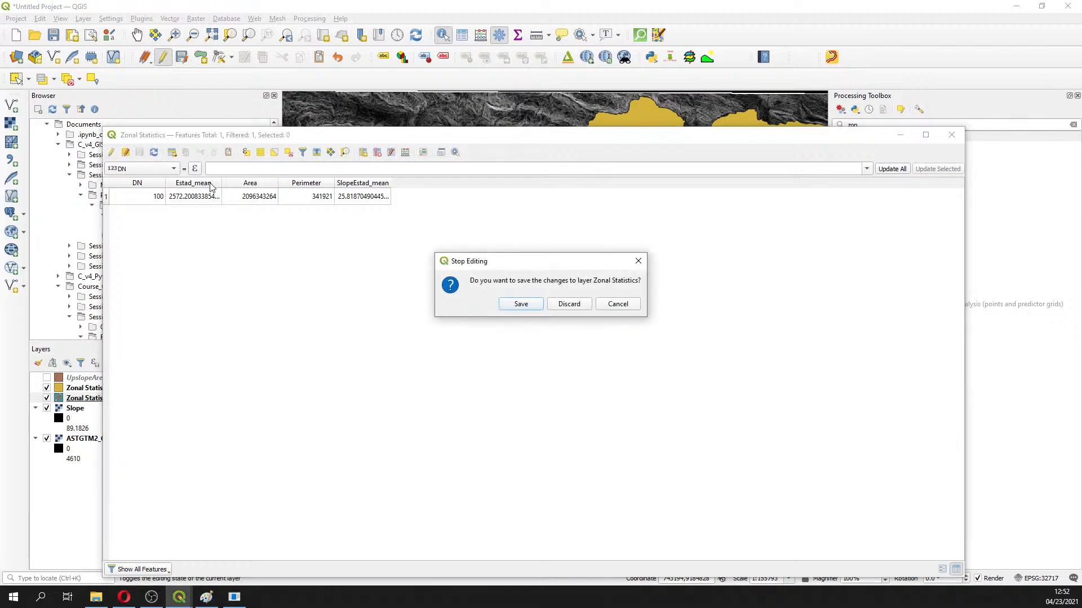
left_click(530, 307)
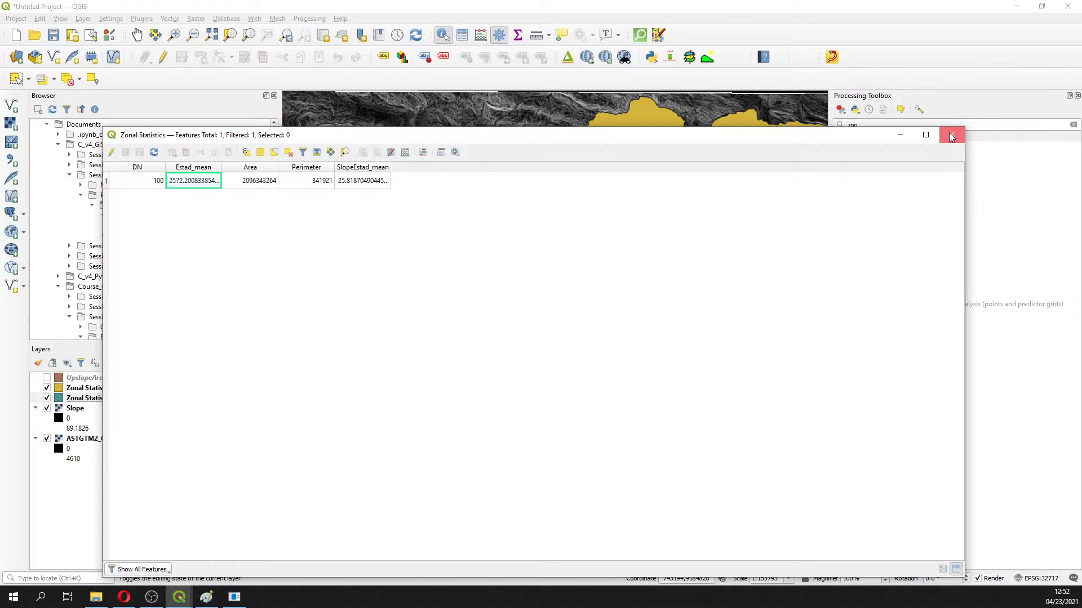
left_click(951, 137)
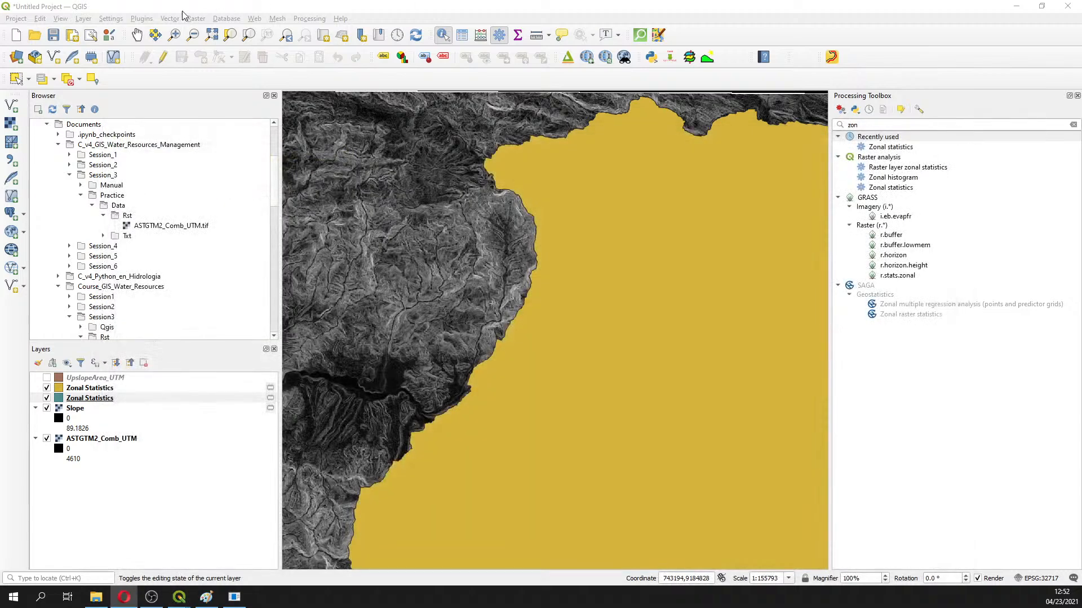
Save the project as Part2.qgz in Course_GIS_Water_Resources > Session3 > Qgis
left_click(25, 17)
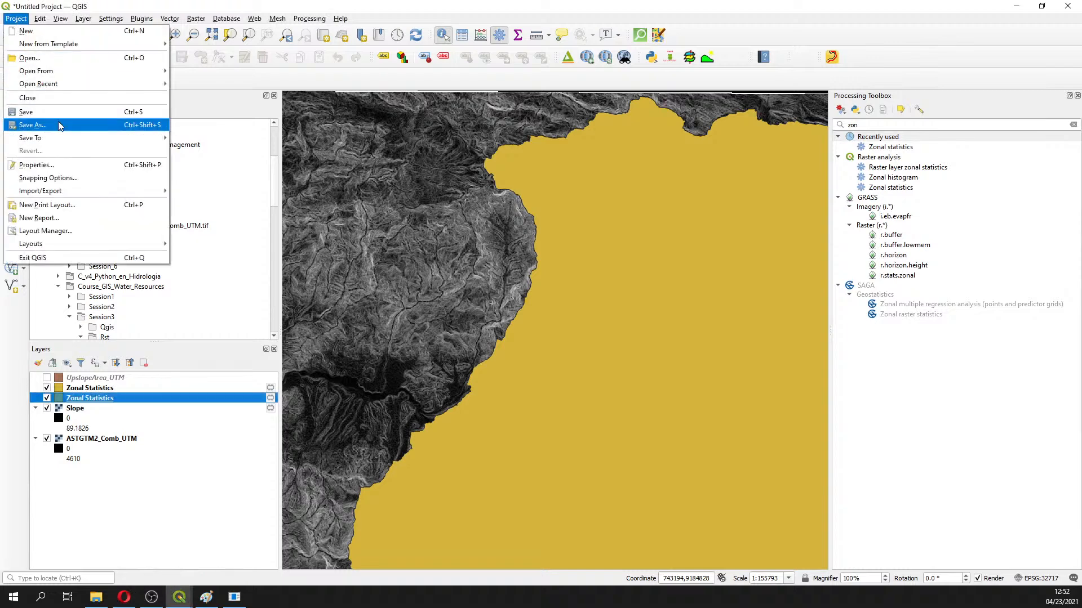
left_click(61, 126)
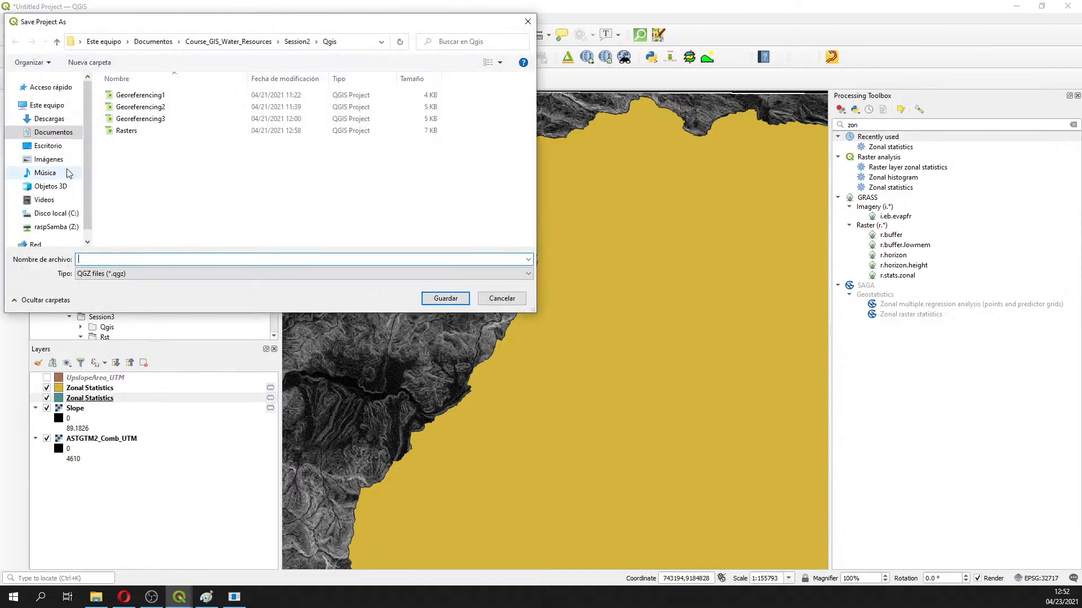
left_click(295, 42)
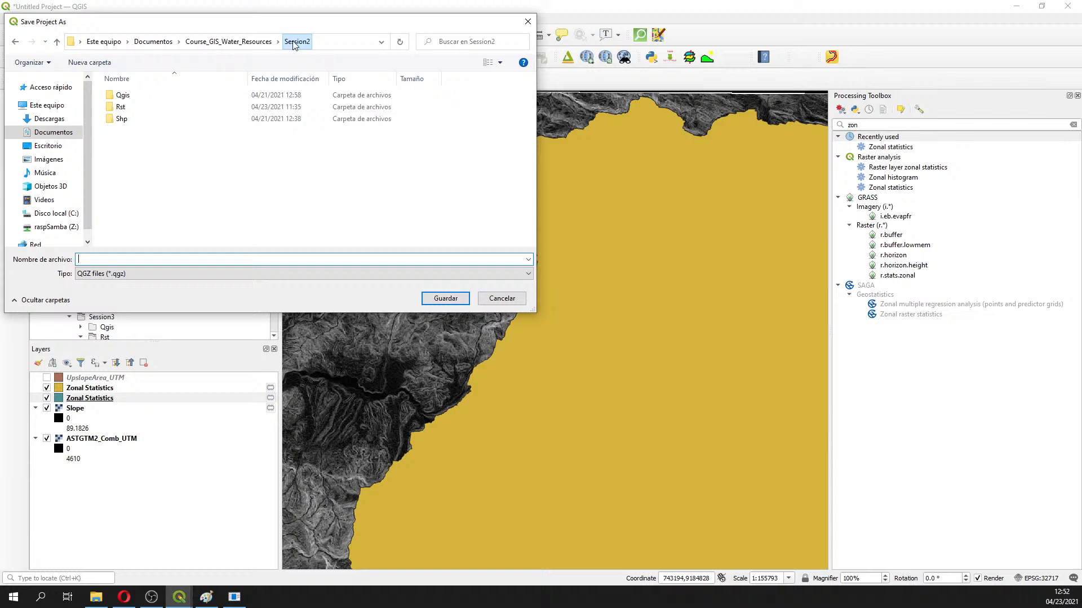
left_click(258, 42)
double_click(164, 122)
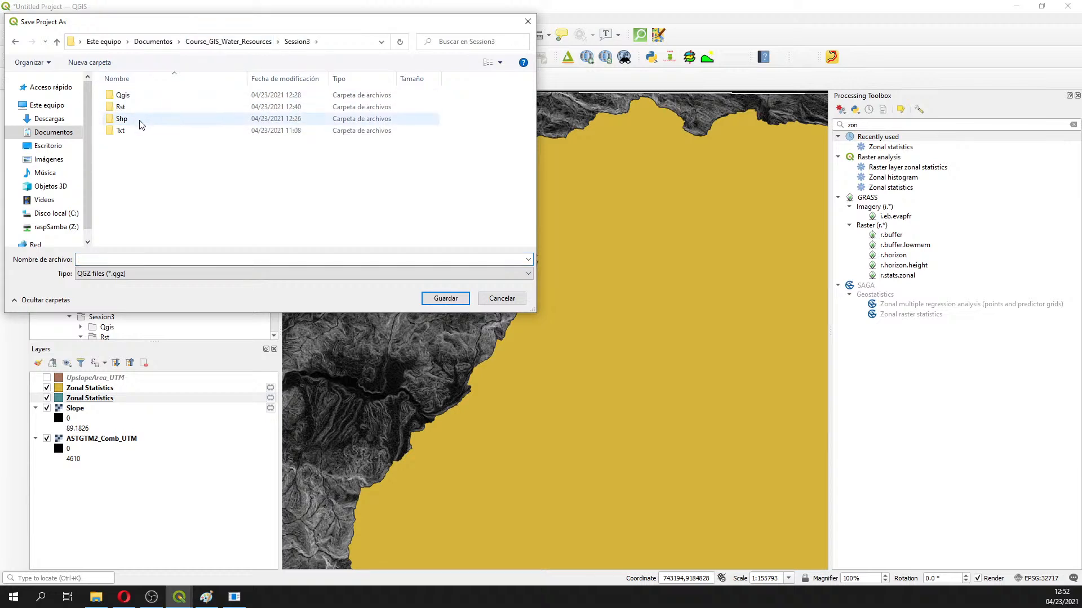
double_click(134, 95)
left_click(124, 94)
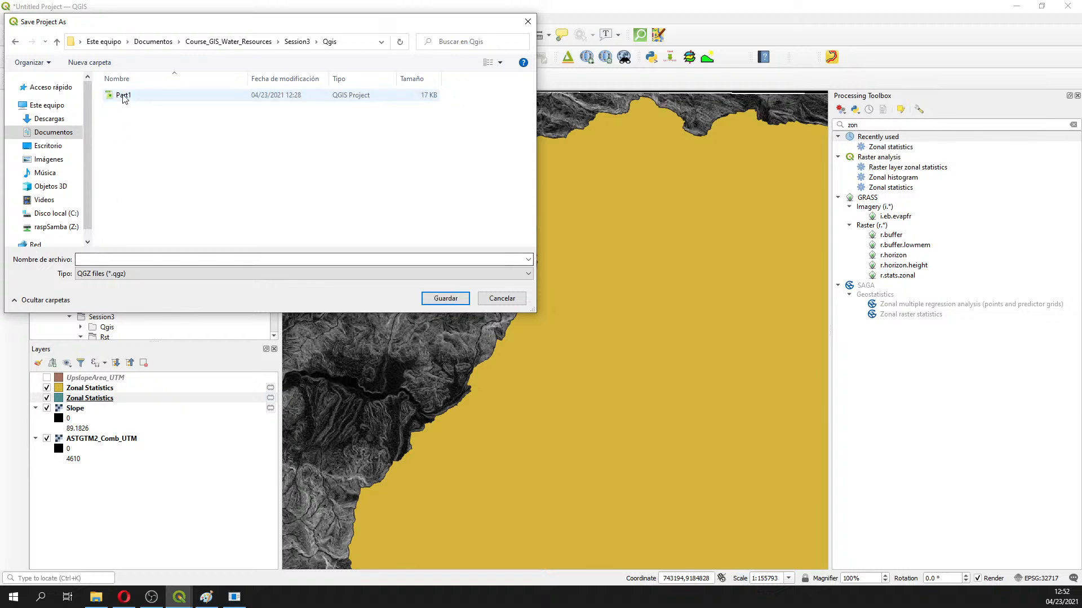
left_click(87, 259)
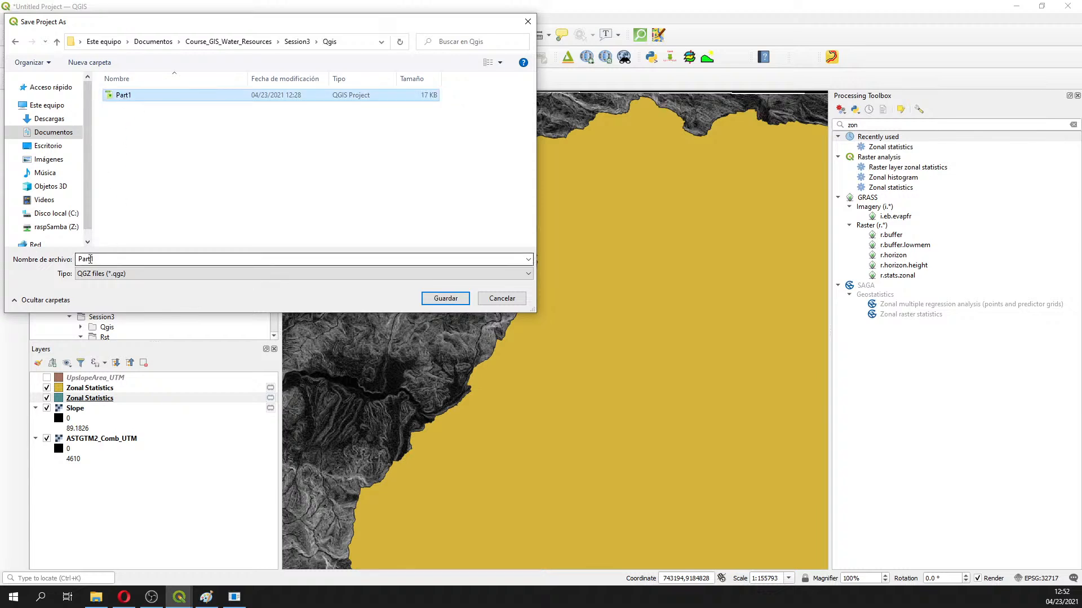
left_click(90, 259)
left_click_drag(96, 258, 91, 258)
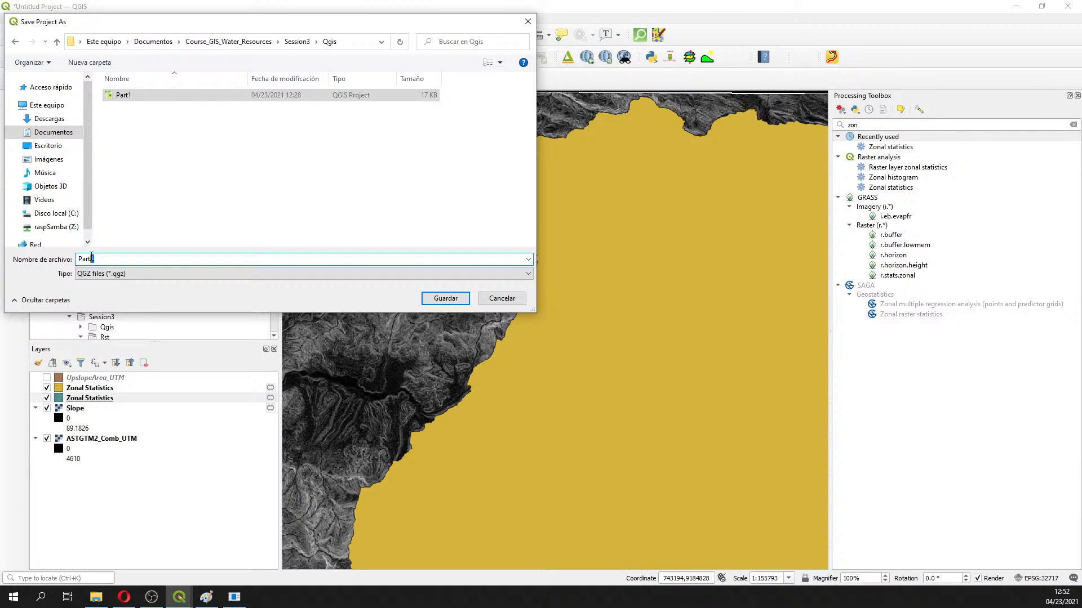
type("2")
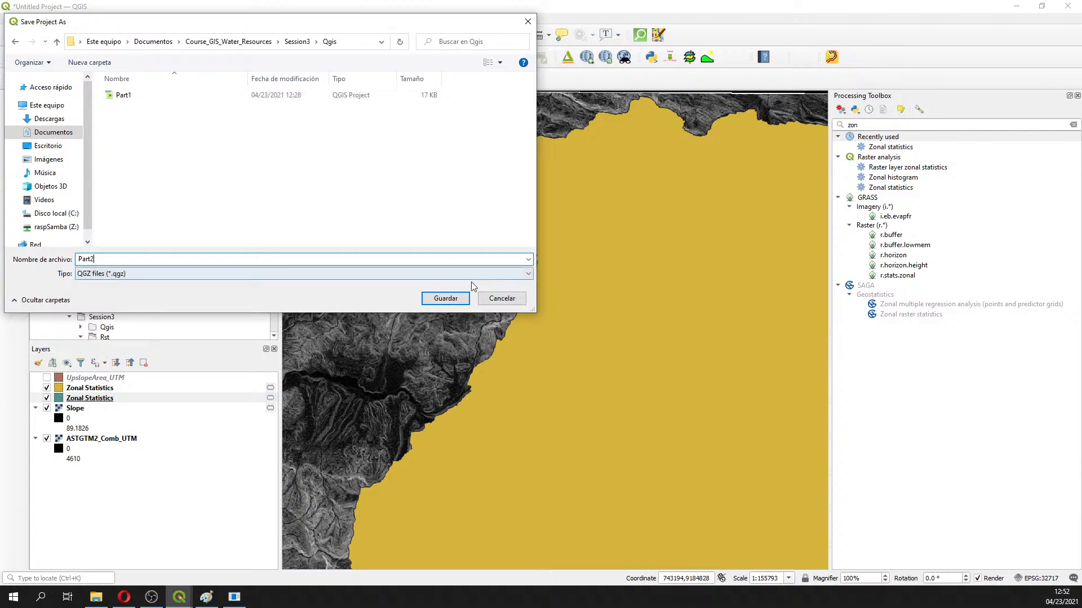
left_click(445, 298)
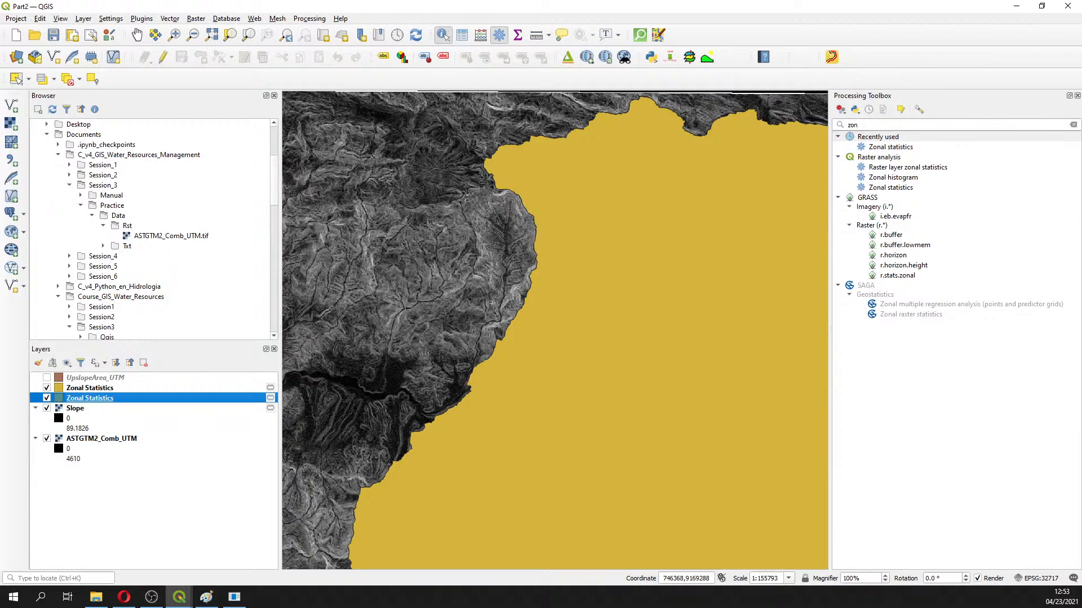
Review the second Zonal Statistics attribute table, then zoom out to the whole basin
key("alt+Tab")
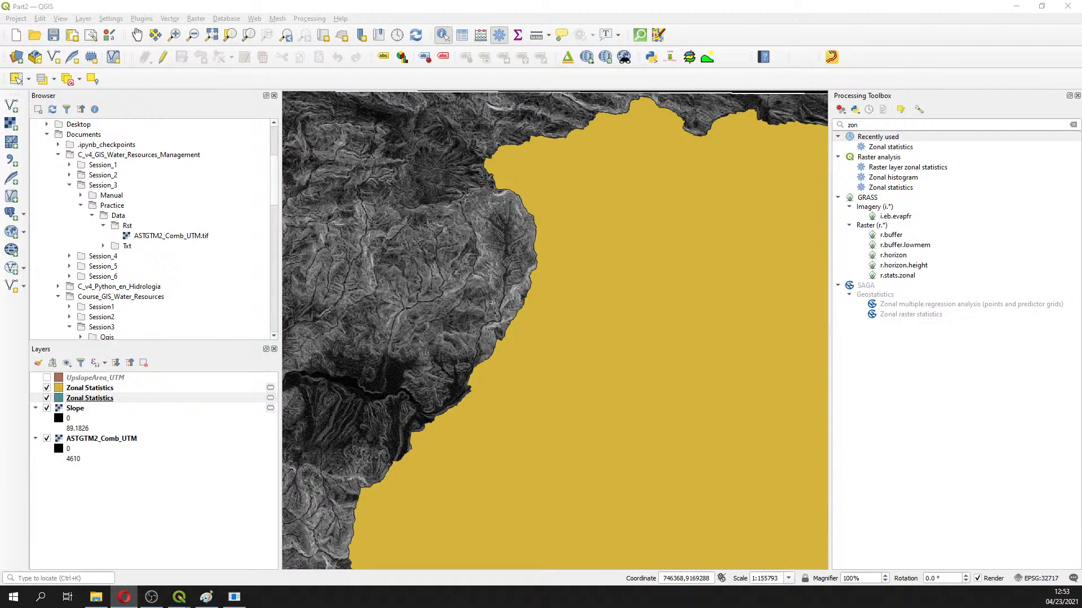
right_click(112, 398)
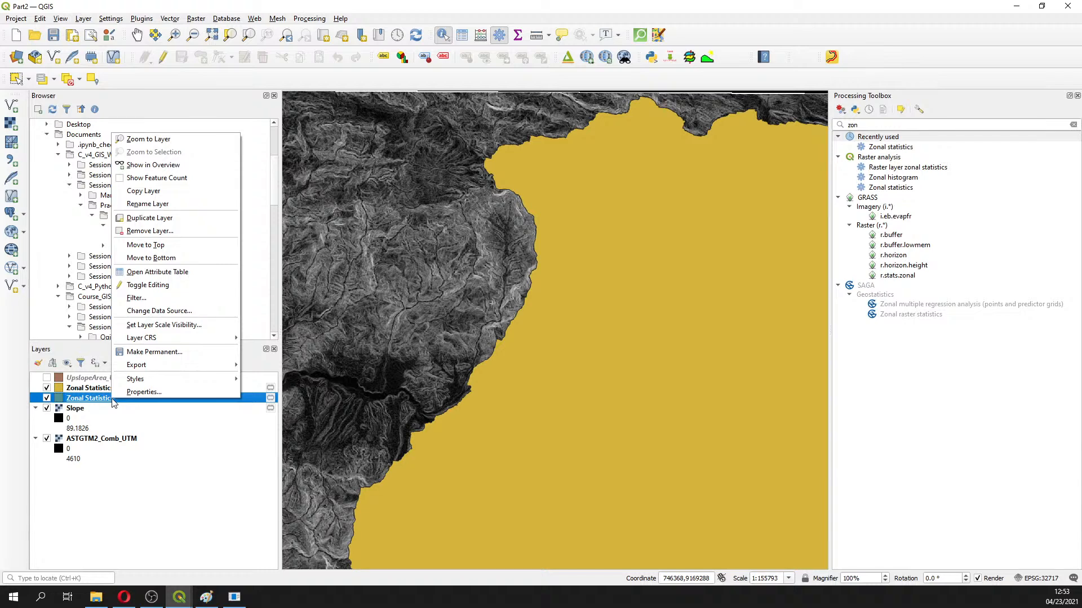
left_click(157, 272)
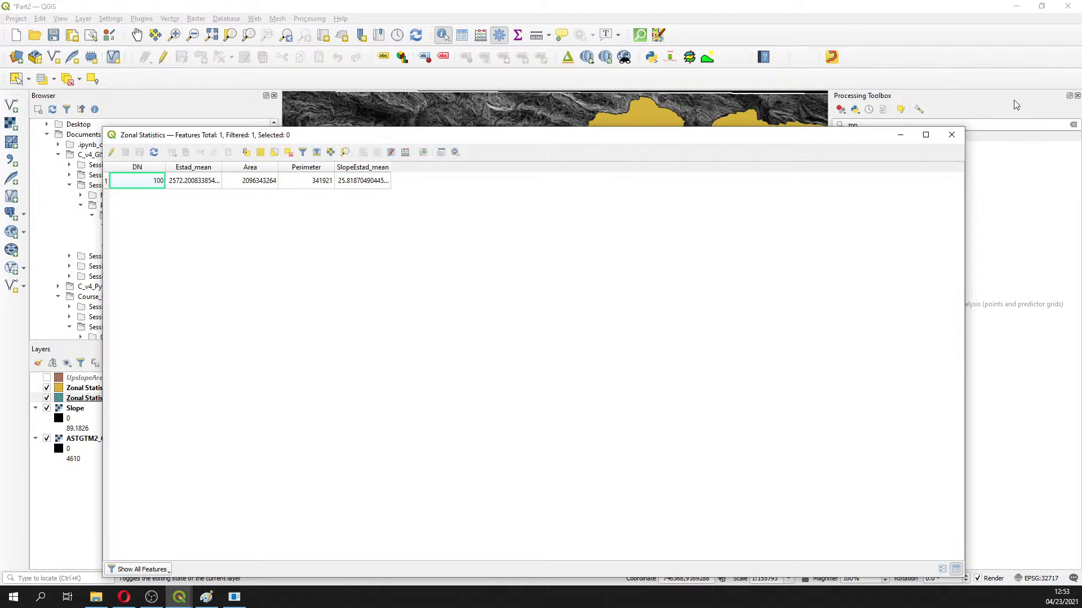
left_click(900, 135)
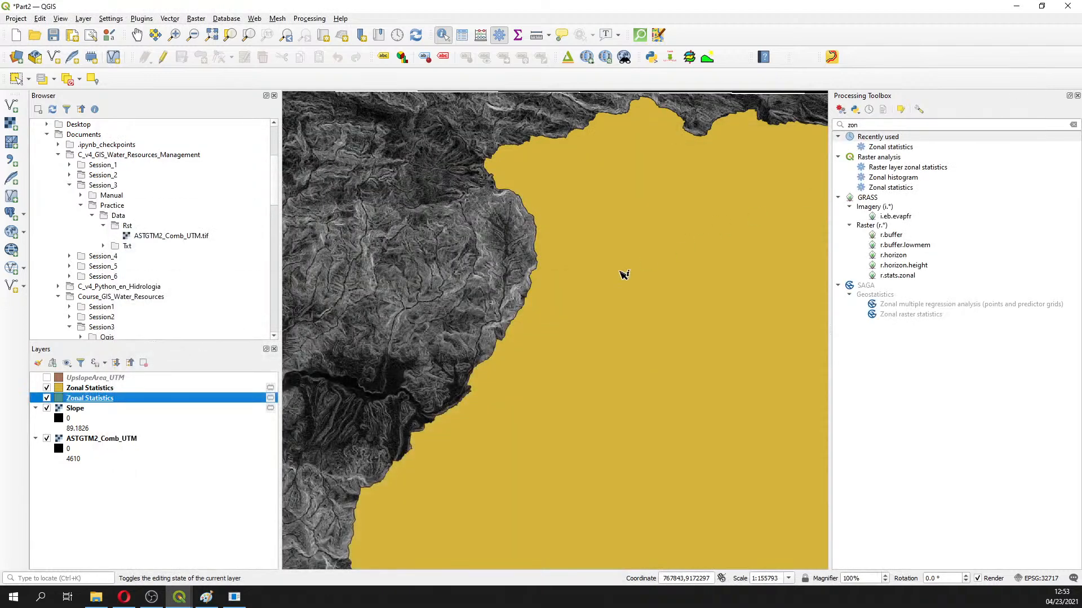
scroll(624, 275, "down", 2)
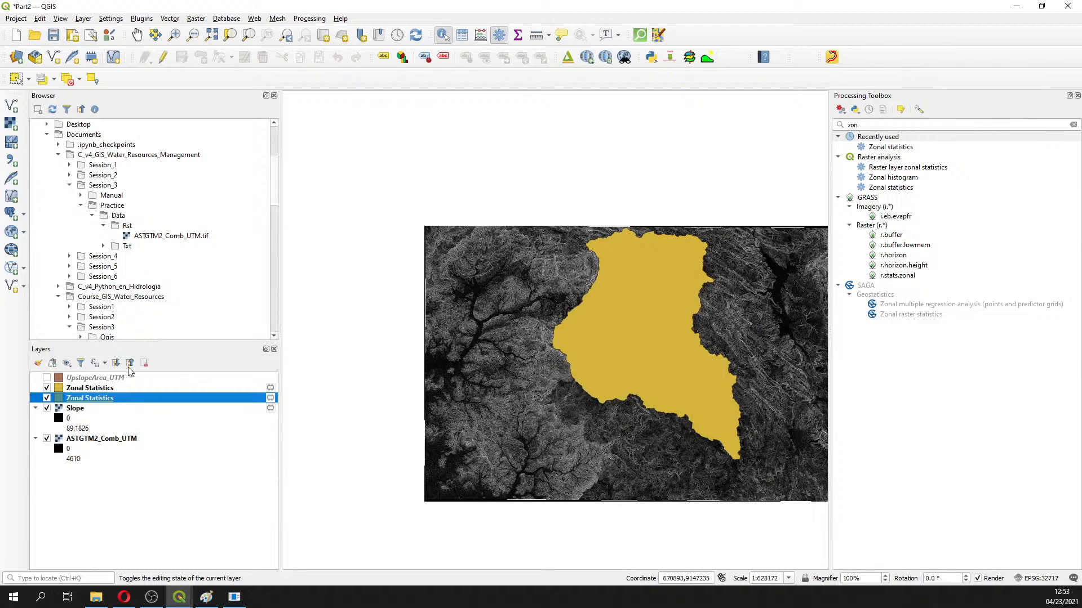
scroll(163, 288, "down", 1)
scroll(163, 288, "down", 3)
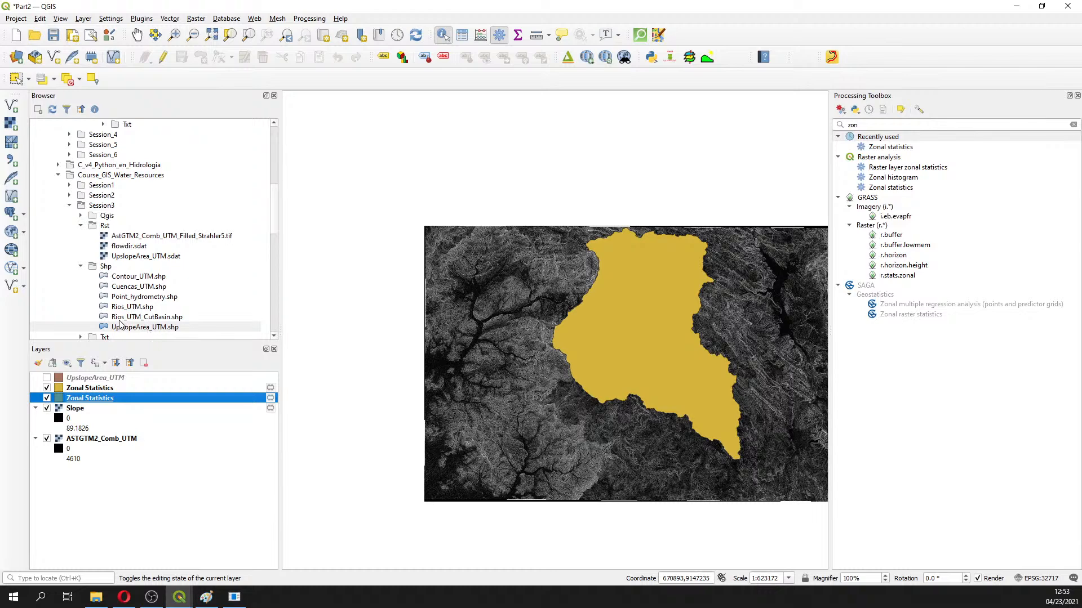
Add Rios_UTM_CutBasin.shp from the Browser to the map and select it
left_click(123, 320)
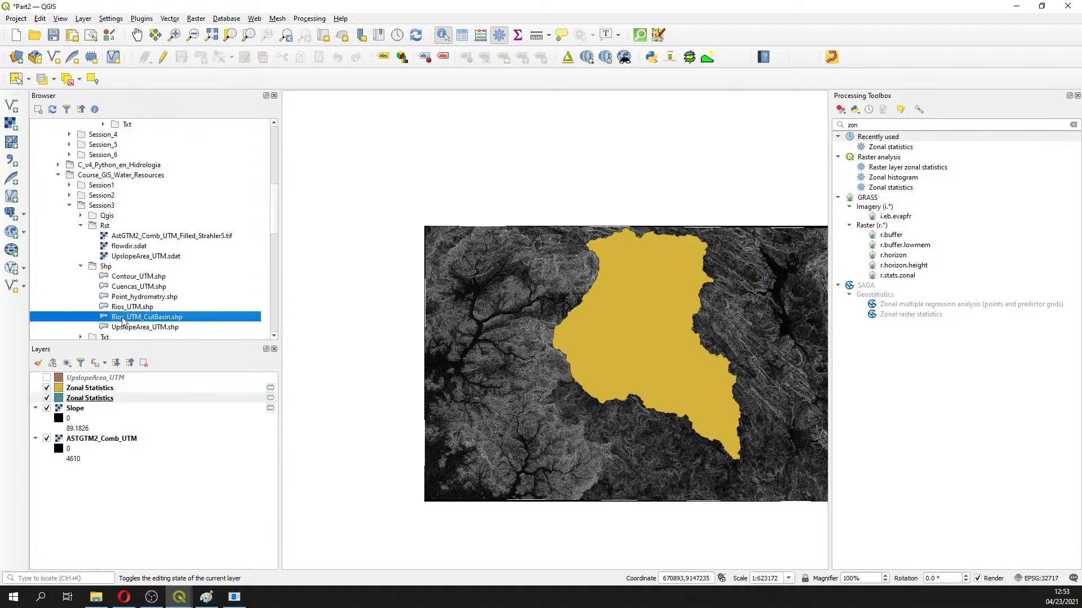
double_click(124, 320)
left_click(98, 400)
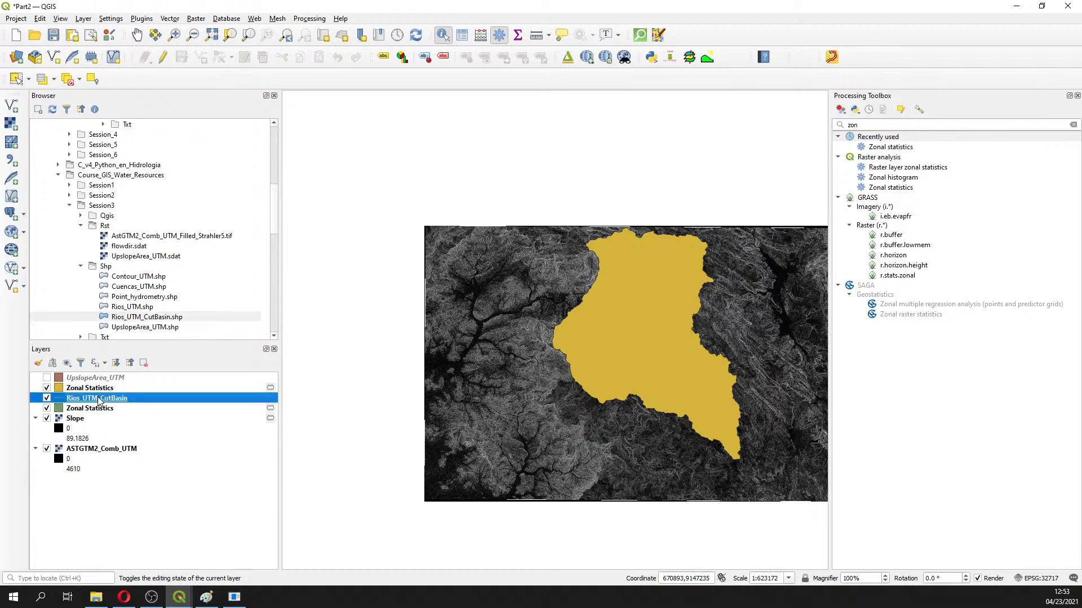
Search the Processing Toolbox for 'stati' and pick Basic statistics for fields
double_click(895, 147)
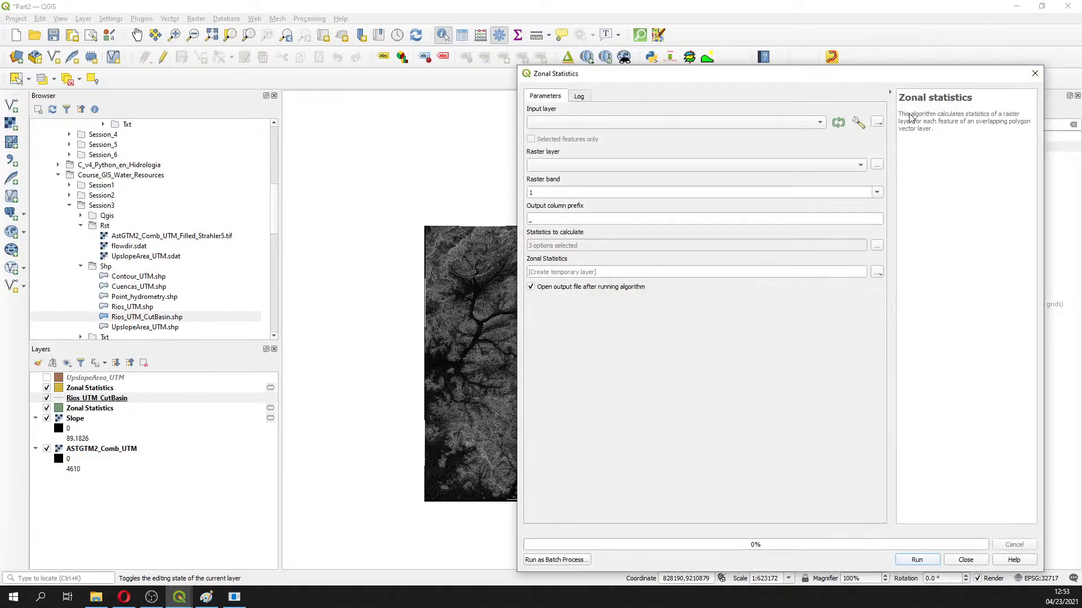
left_click(1035, 74)
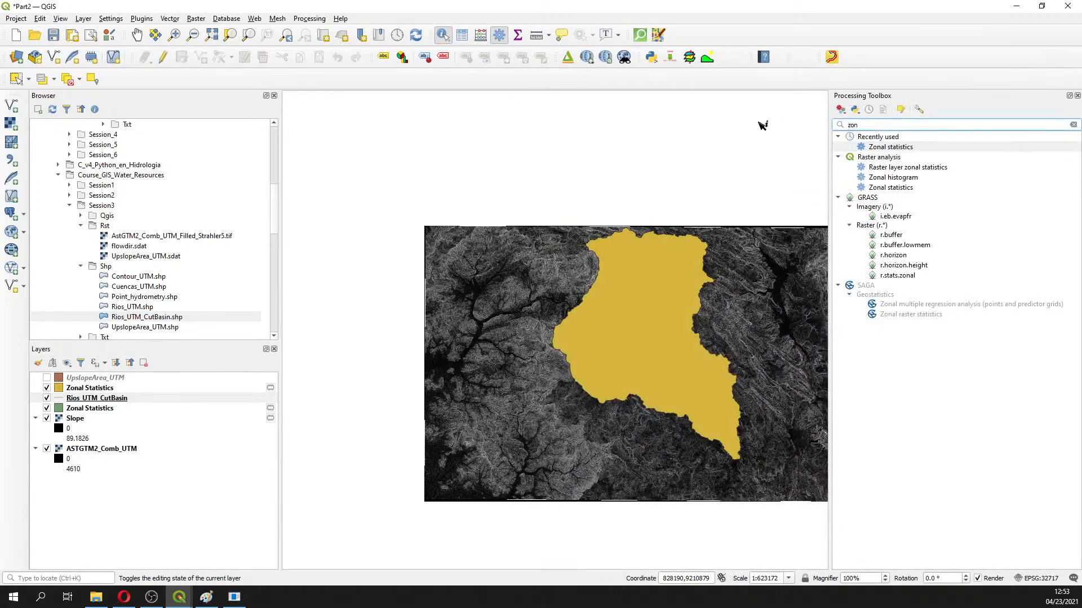
double_click(864, 124)
type("stat")
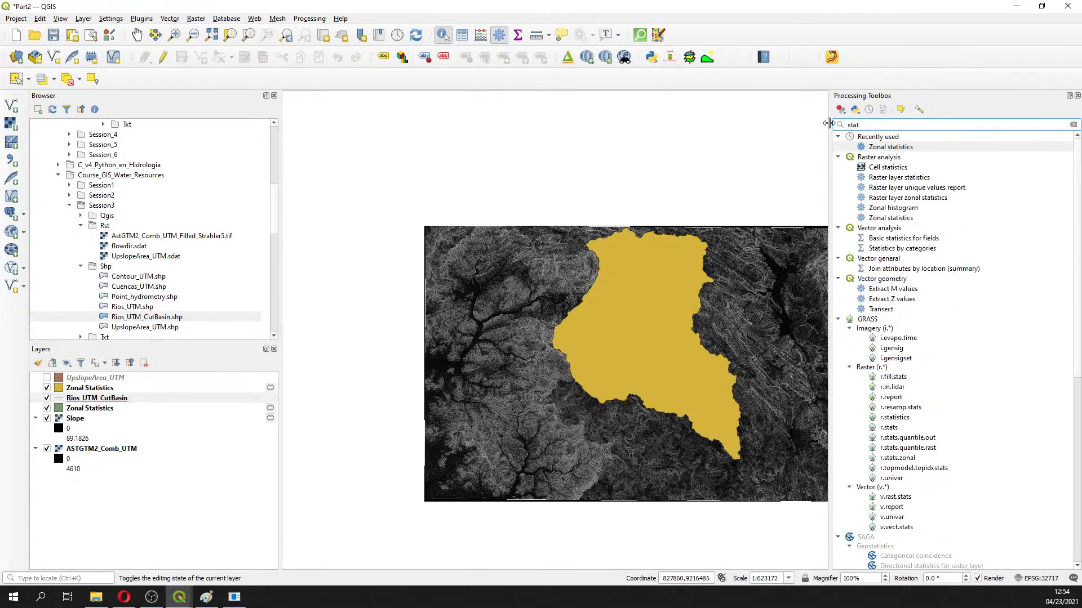
type("i")
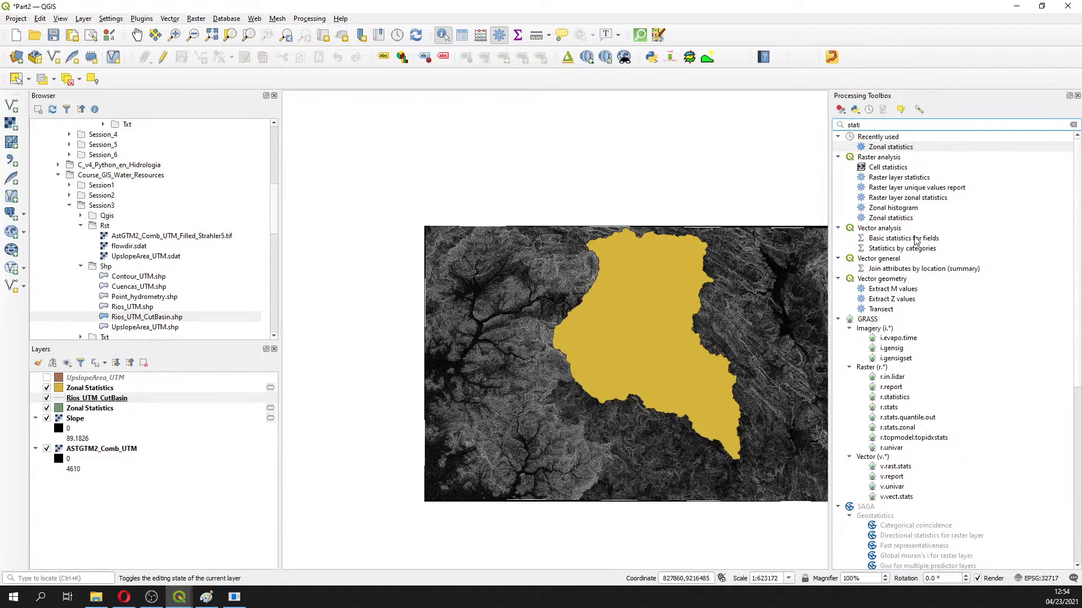
left_click(917, 242)
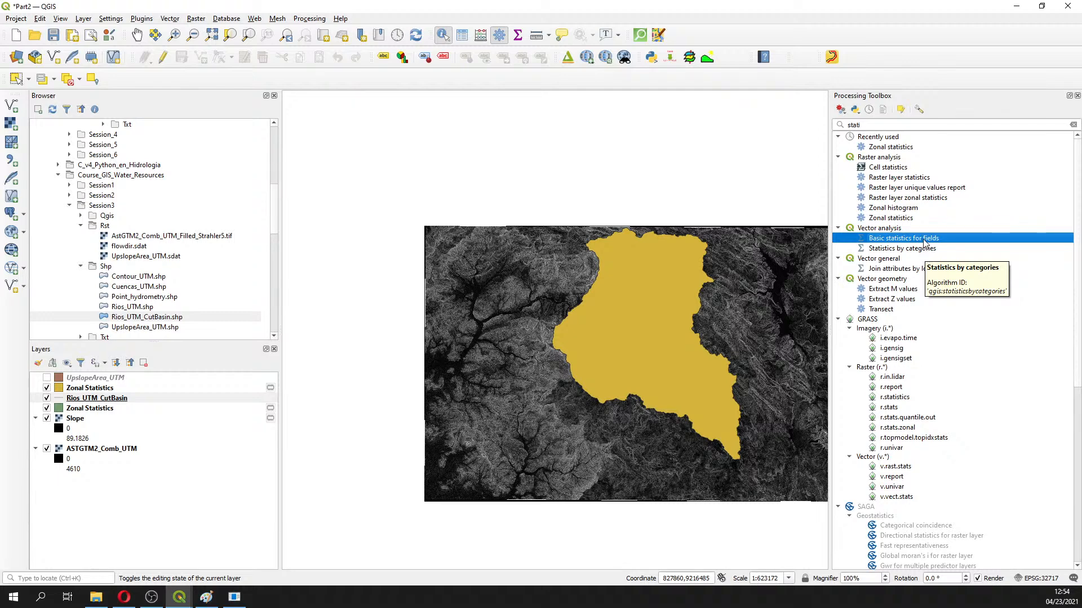
Inspect the Rios_UTM_CutBasin attribute table, including LENGTH, then close it
left_click(107, 399)
right_click(107, 399)
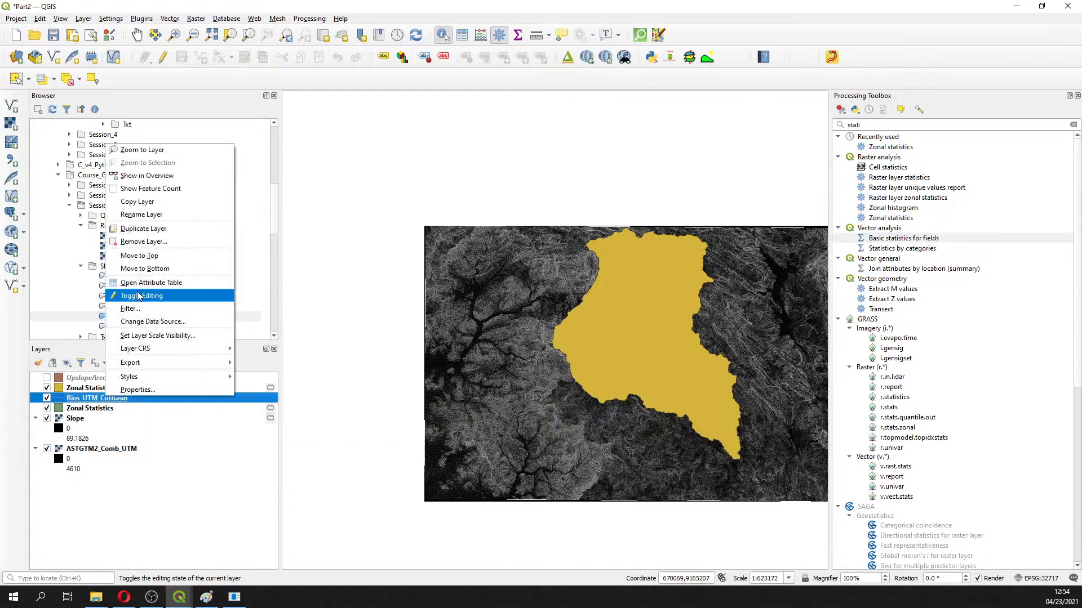
left_click(138, 285)
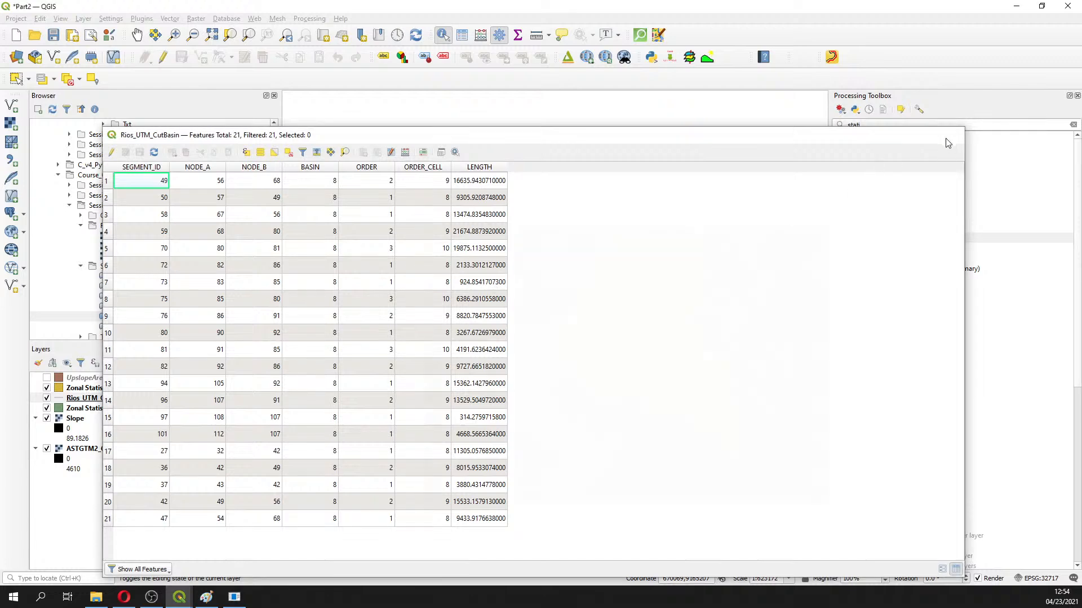
left_click(951, 135)
Run Basic statistics for fields on the LENGTH field of Rios_UTM_CutBasin and highlight the 198461 SUM
double_click(896, 238)
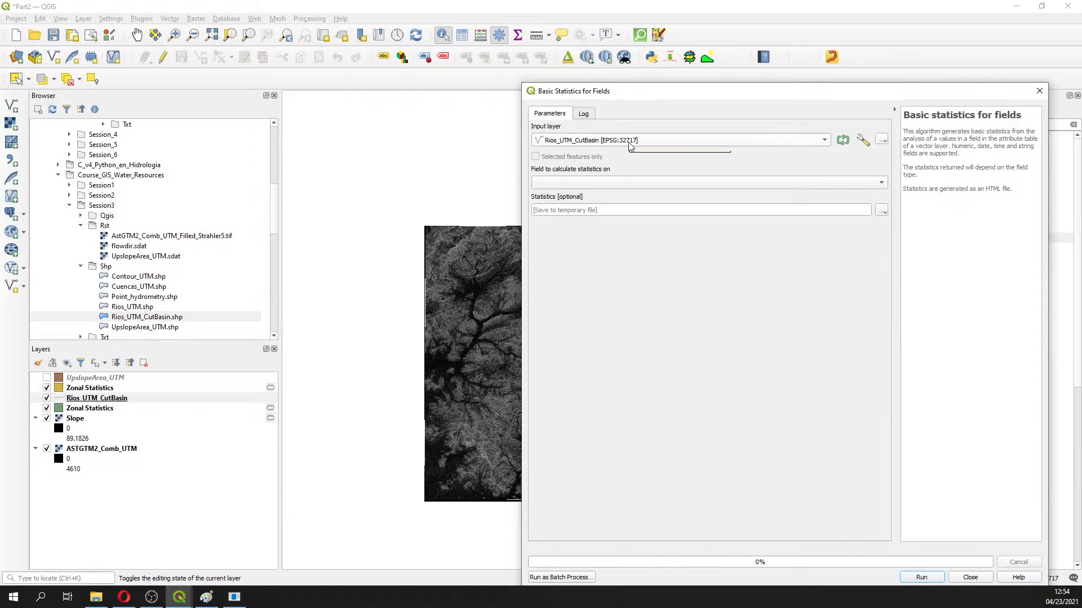
left_click(624, 182)
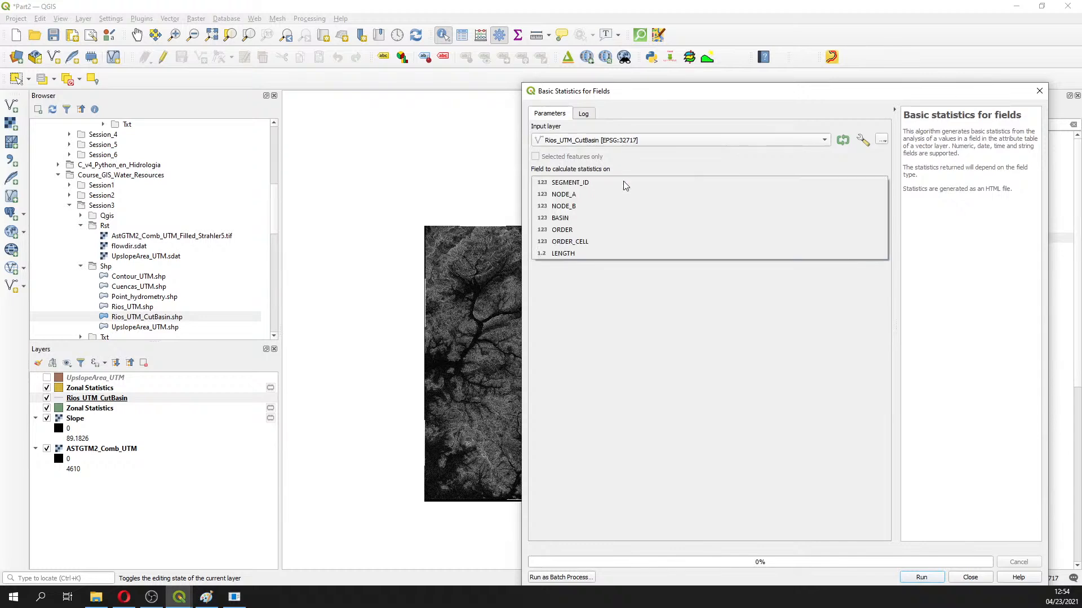
left_click(580, 258)
left_click_drag(673, 92, 530, 49)
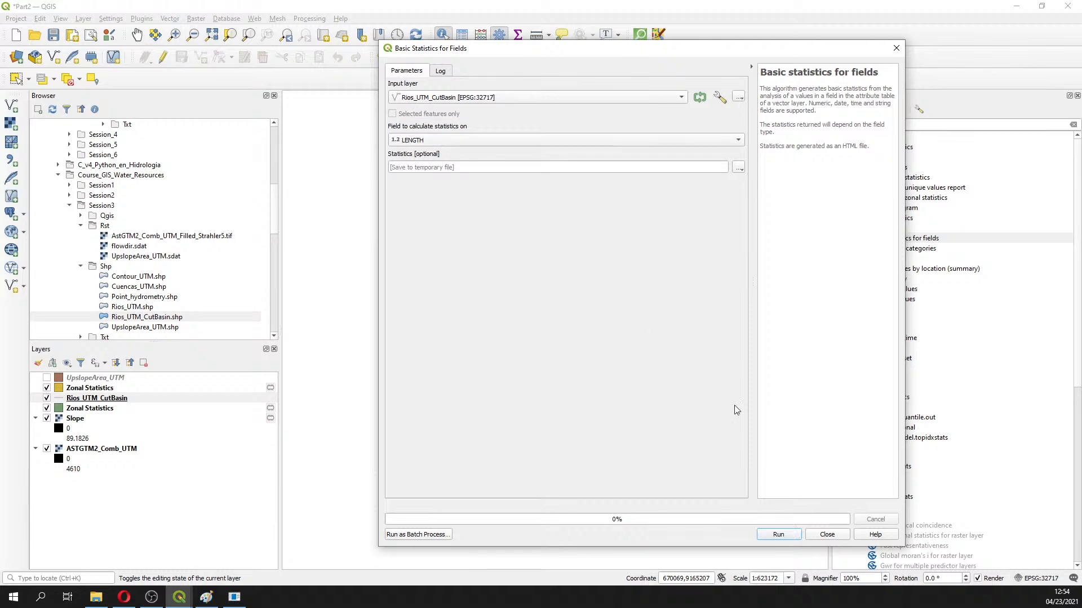
left_click(778, 534)
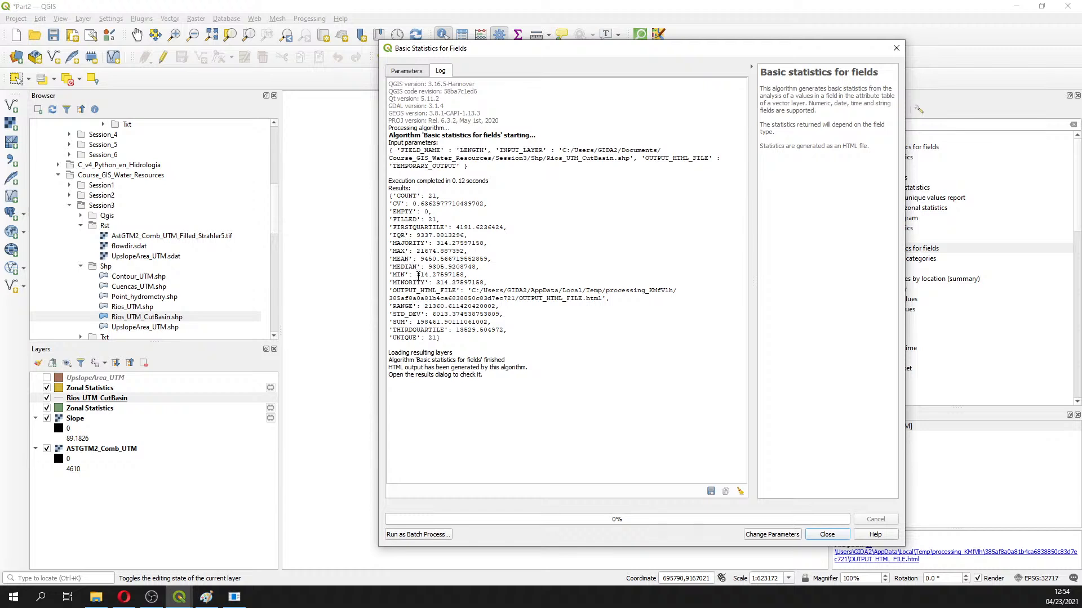
left_click_drag(417, 325, 440, 323)
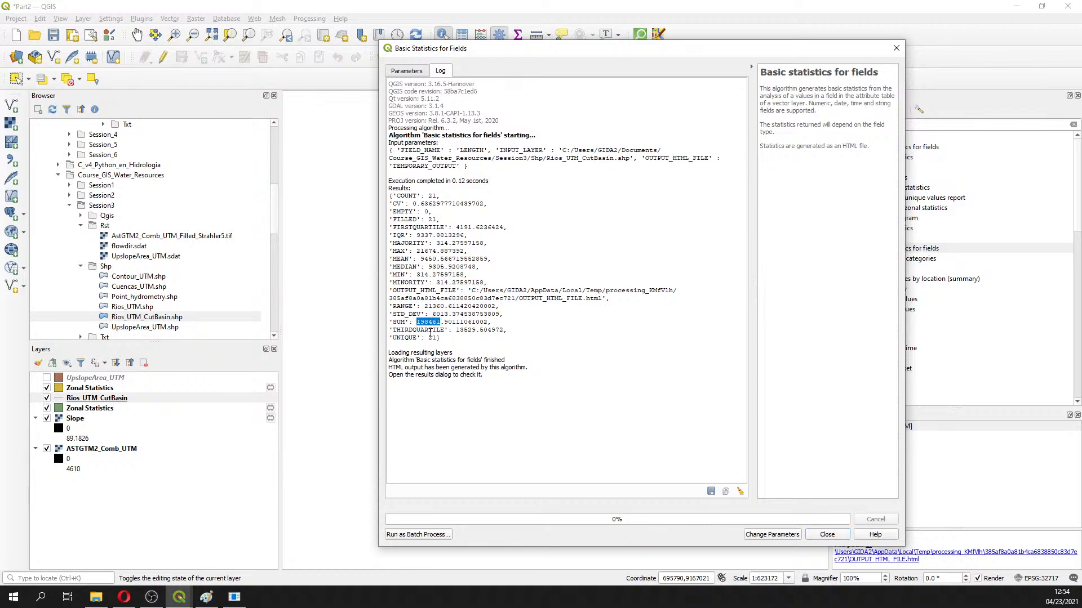